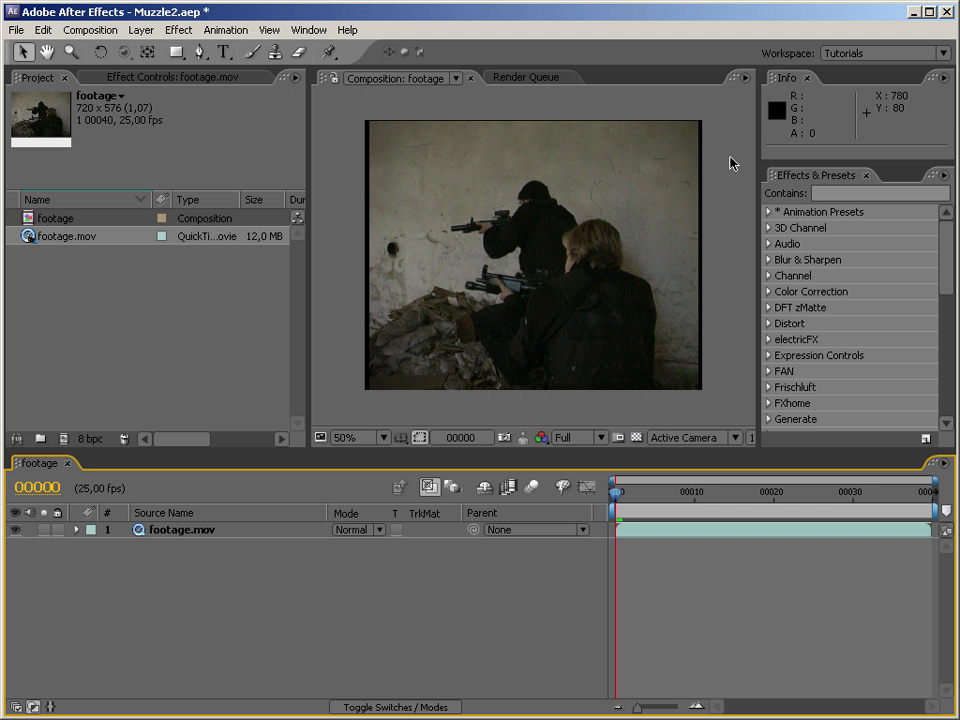
Switch from After Effects to Firefox showing the makingitlookgreat.com workshop site
key(alt+Tab)
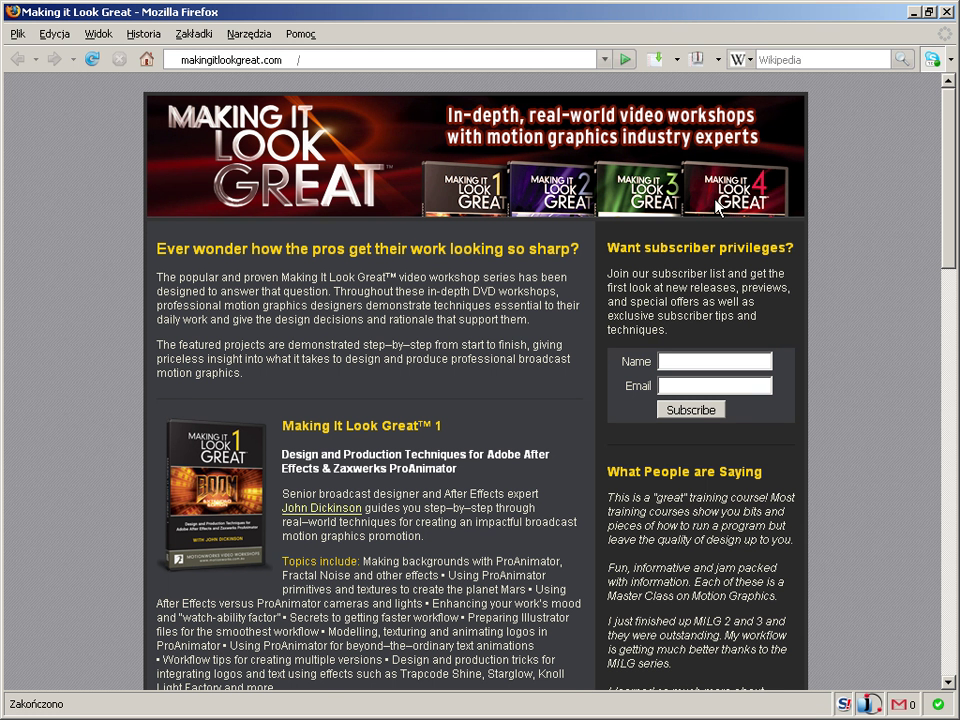
Bring up FXhome's $179 MuzzlePlug for After Effects overview page in Firefox
key(alt+Tab)
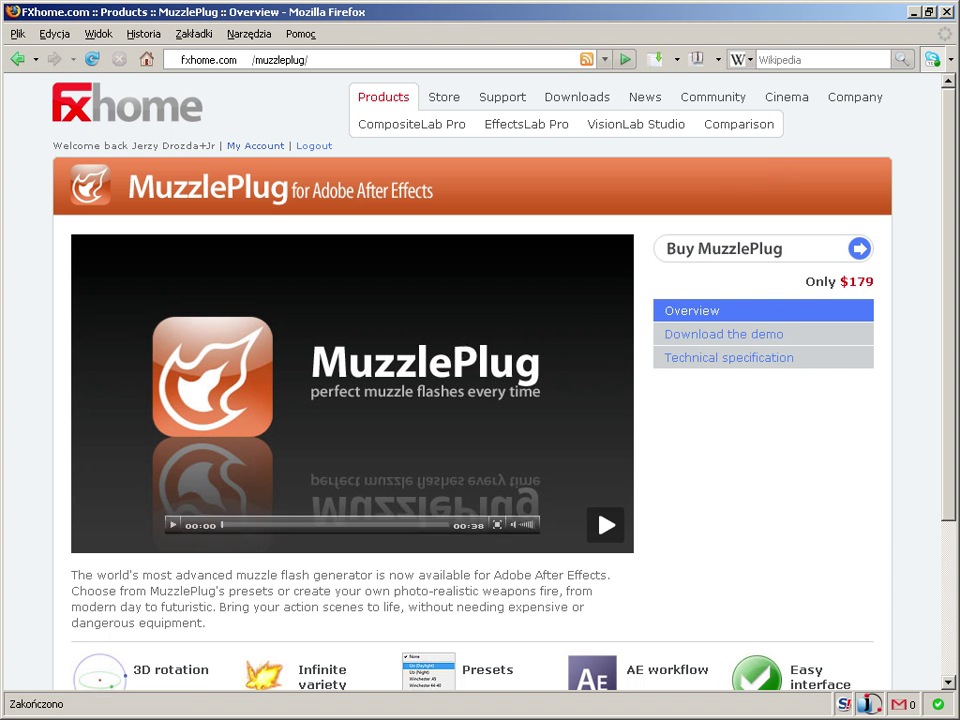
Back in After Effects, search 'muzzl' and apply FXhome MuzzlePlug to footage.mov
key(alt+Tab)
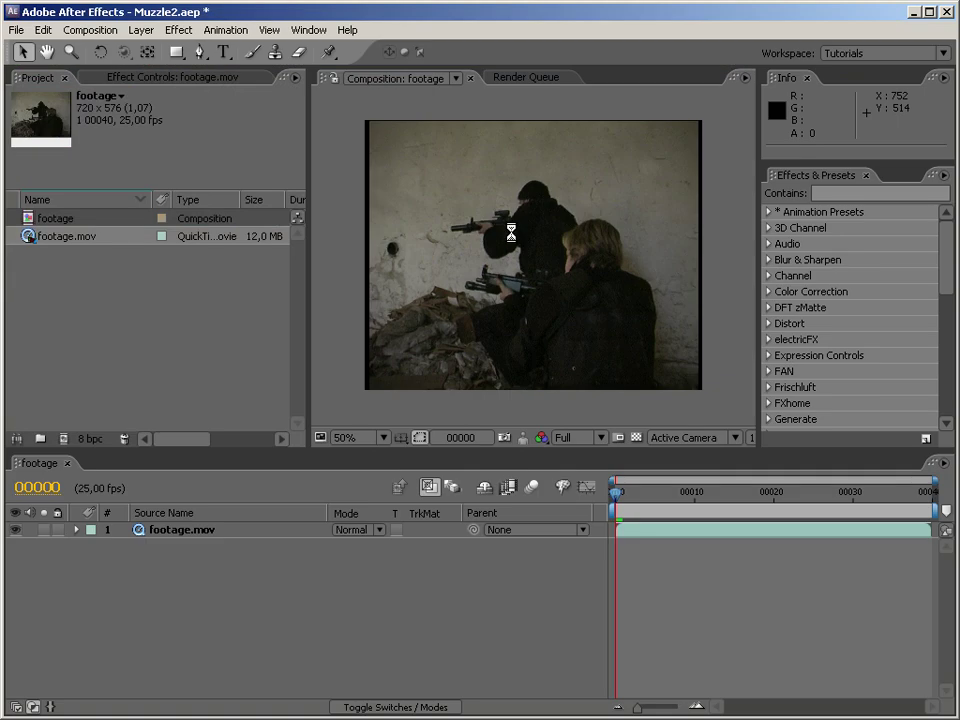
click(858, 193)
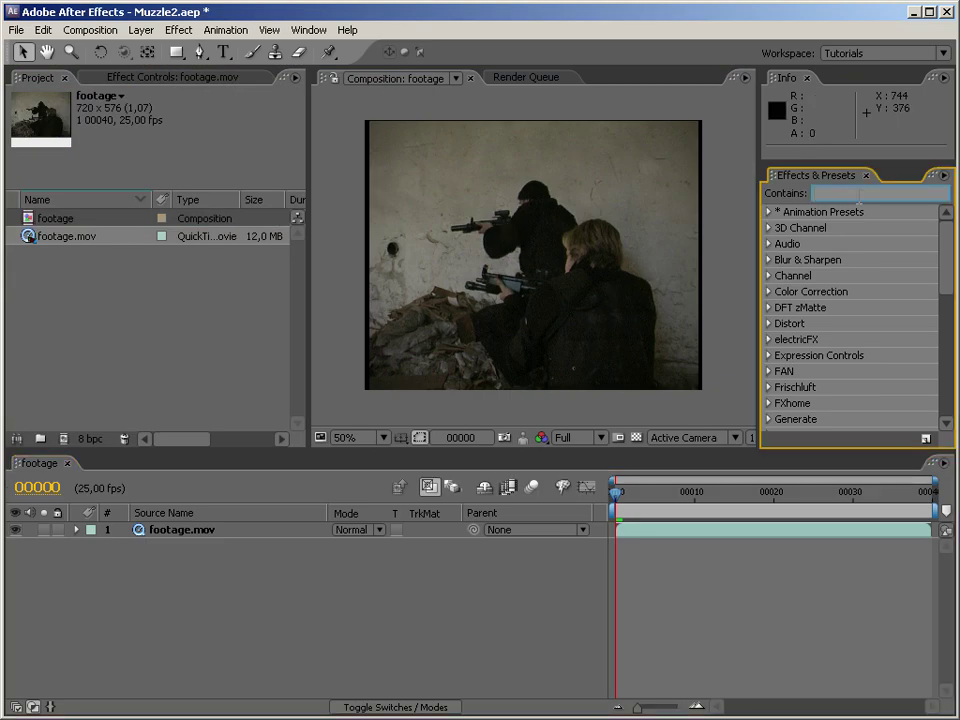
text(muzzl)
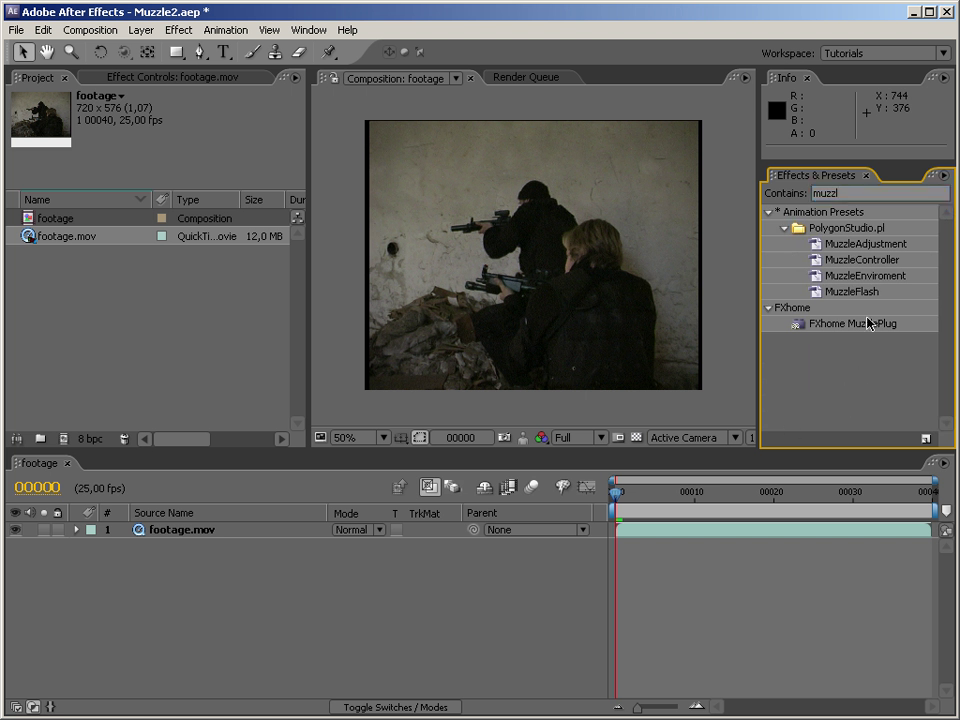
drag(863, 328, 557, 340)
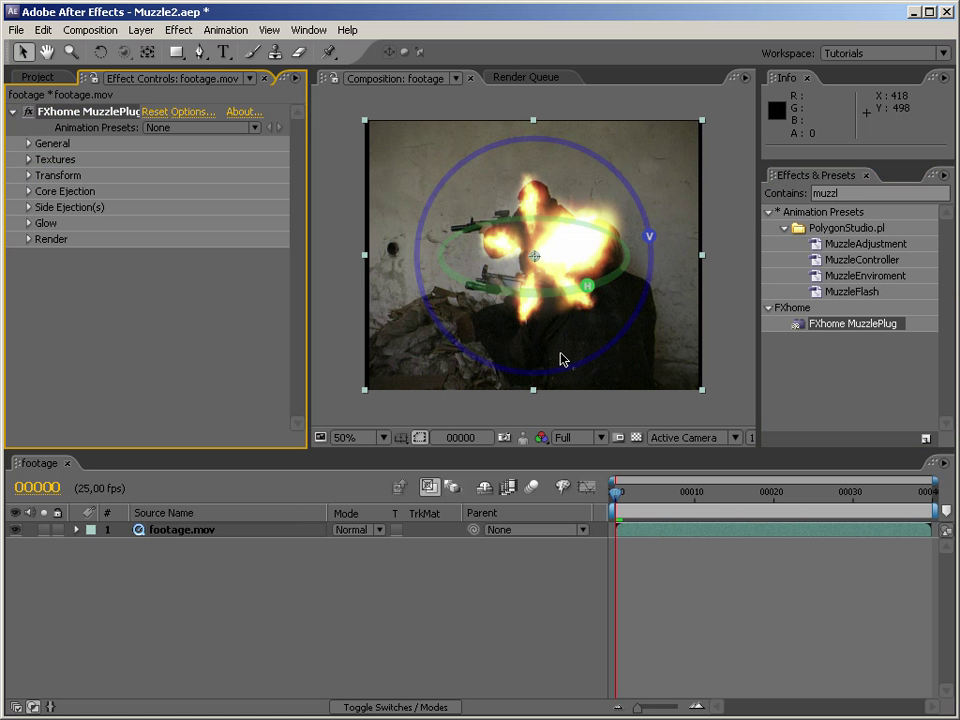
Aim the flash left, tilt it slightly down, and move it to the upper rifle's muzzle
drag(553, 294, 442, 262)
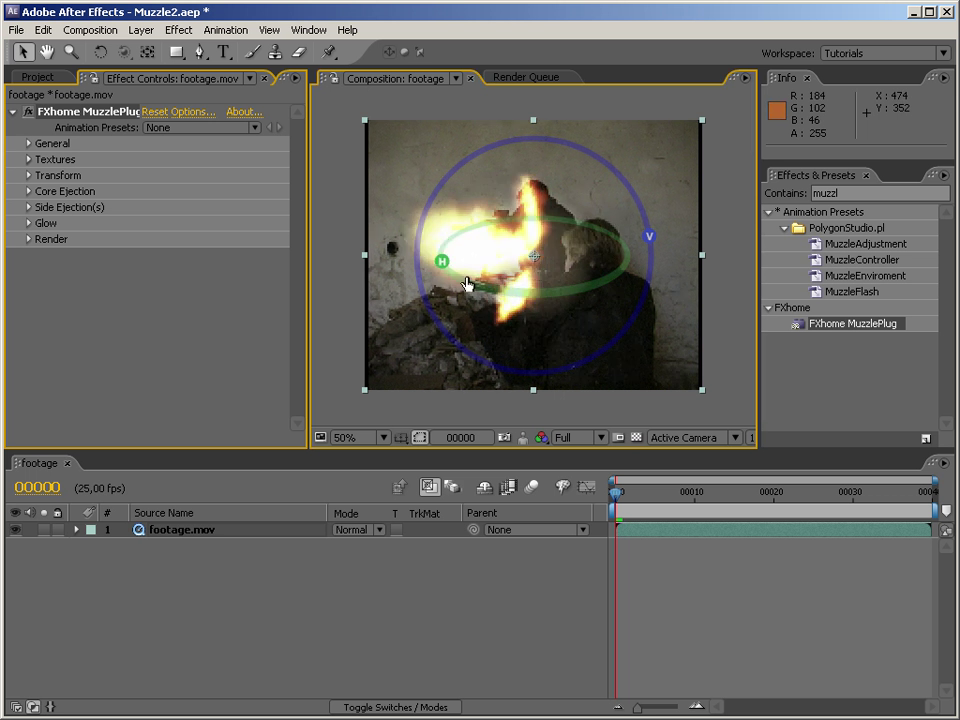
mouse_move(653, 245)
mouse_down()
mouse_move(643, 226)
mouse_move(643, 279)
mouse_move(647, 257)
mouse_up()
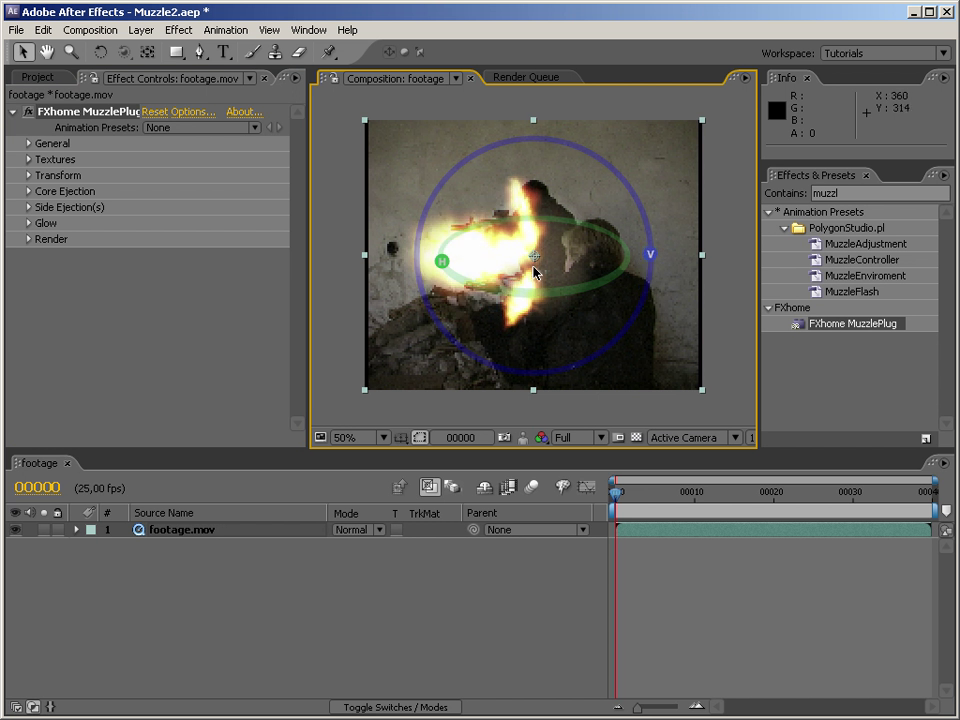
drag(536, 257, 442, 226)
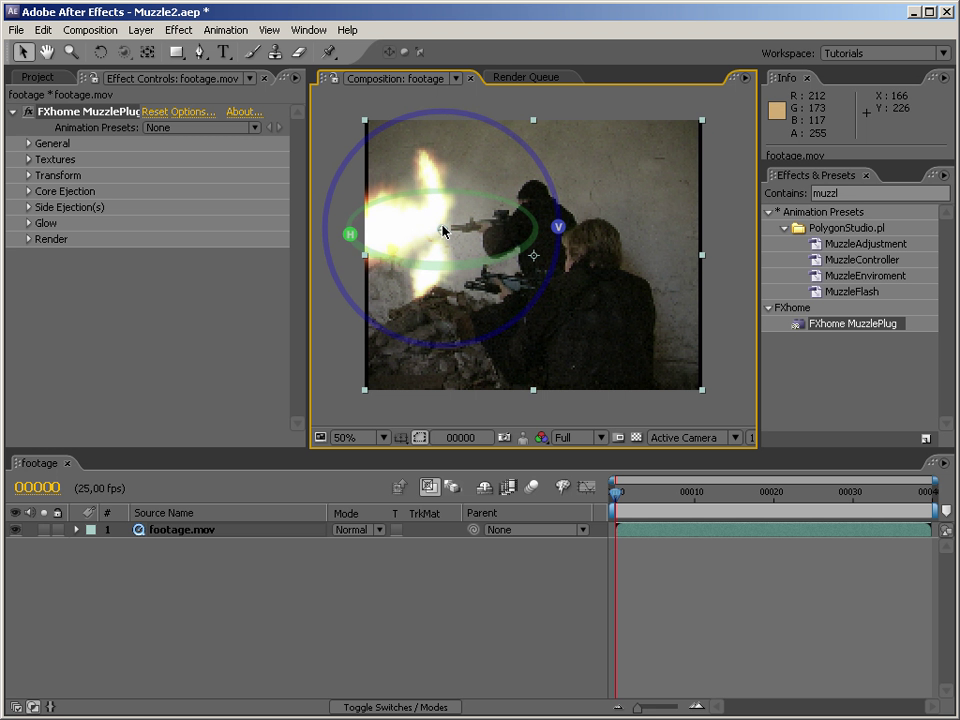
Scale the flash to 57%, tweak its vertical rotation and position, then switch MuzzlePlug off
click(28, 176)
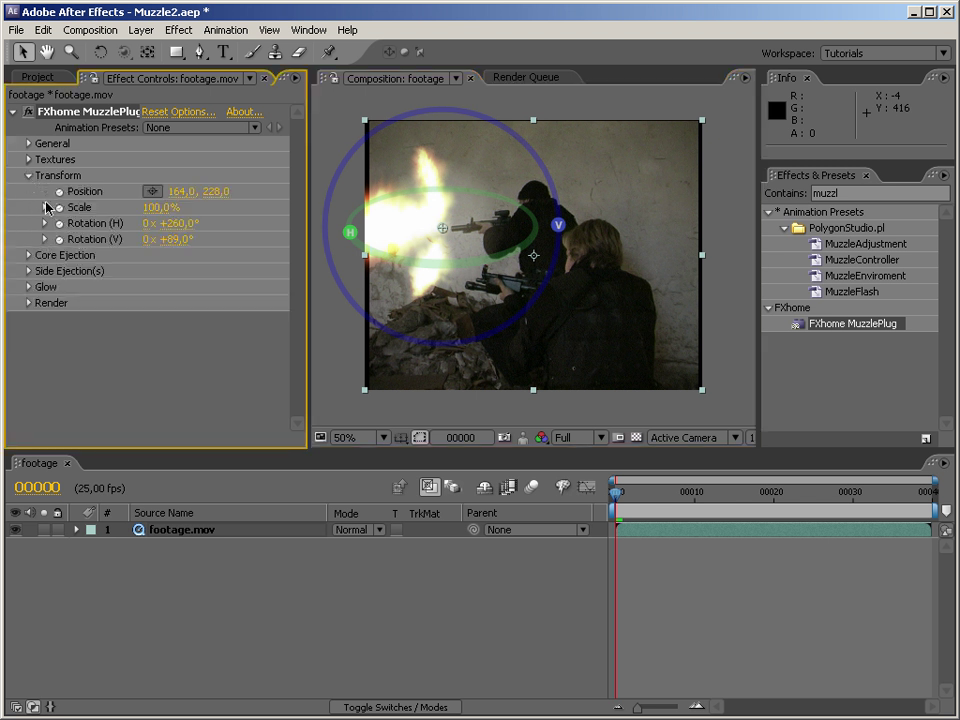
drag(160, 207, 110, 208)
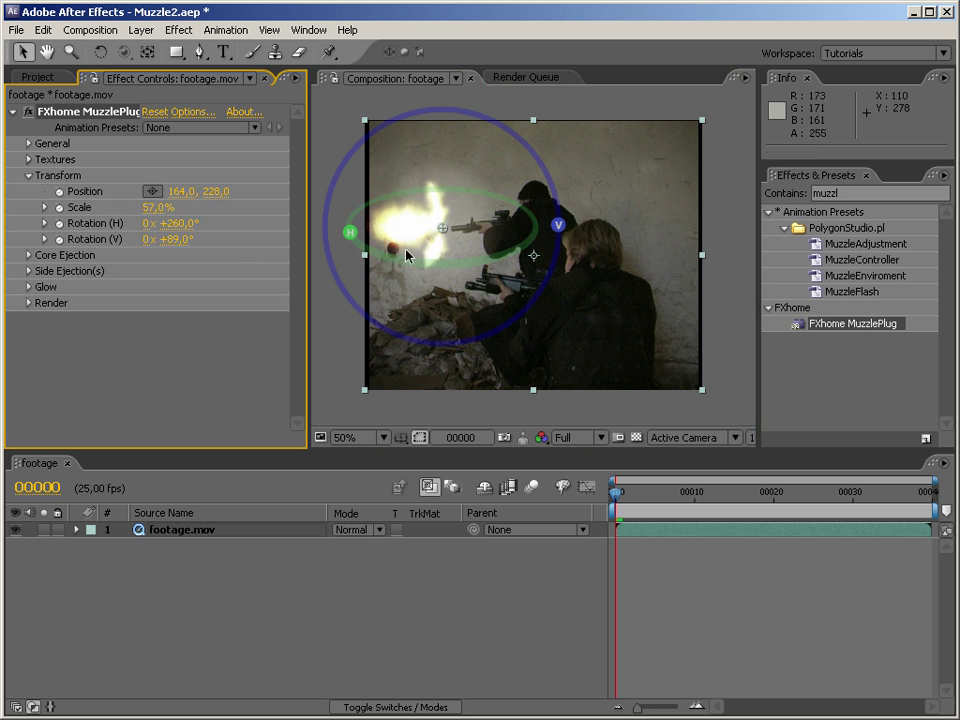
drag(560, 230, 560, 240)
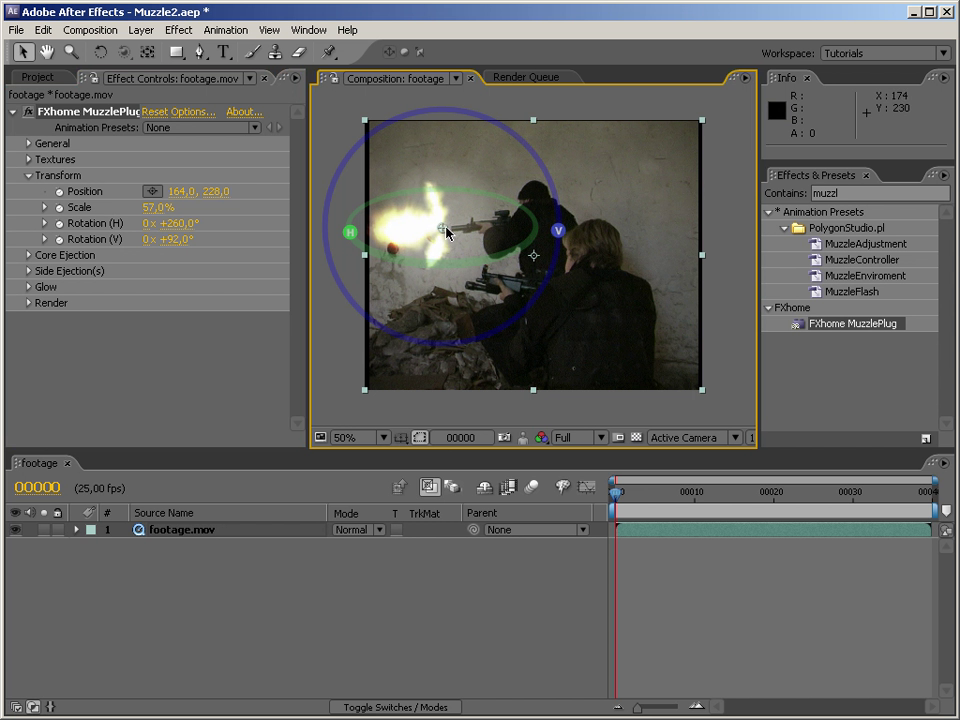
drag(446, 232, 447, 234)
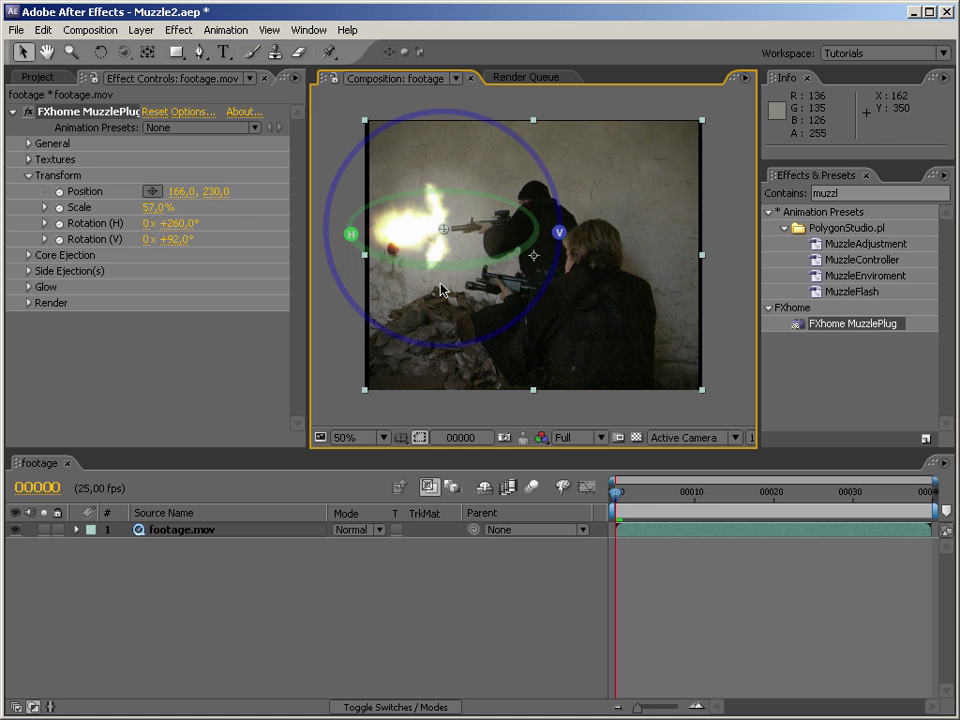
click(24, 96)
click(28, 112)
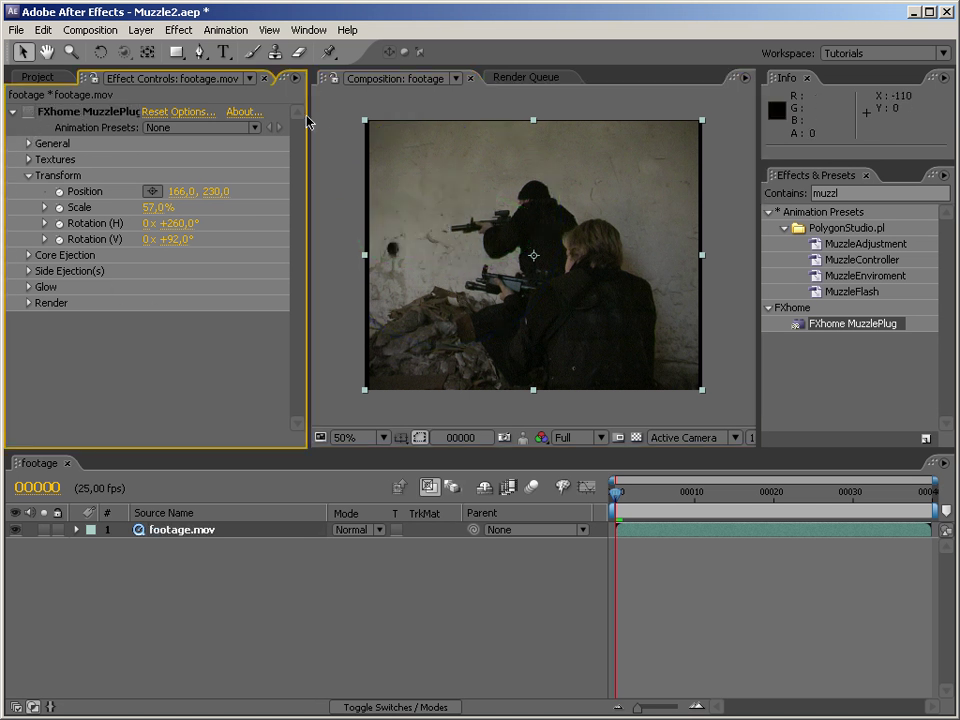
Open Tracker Controls and start Track Motion on footage.mov, creating Tracker 1 for MuzzlePlug Position
click(304, 31)
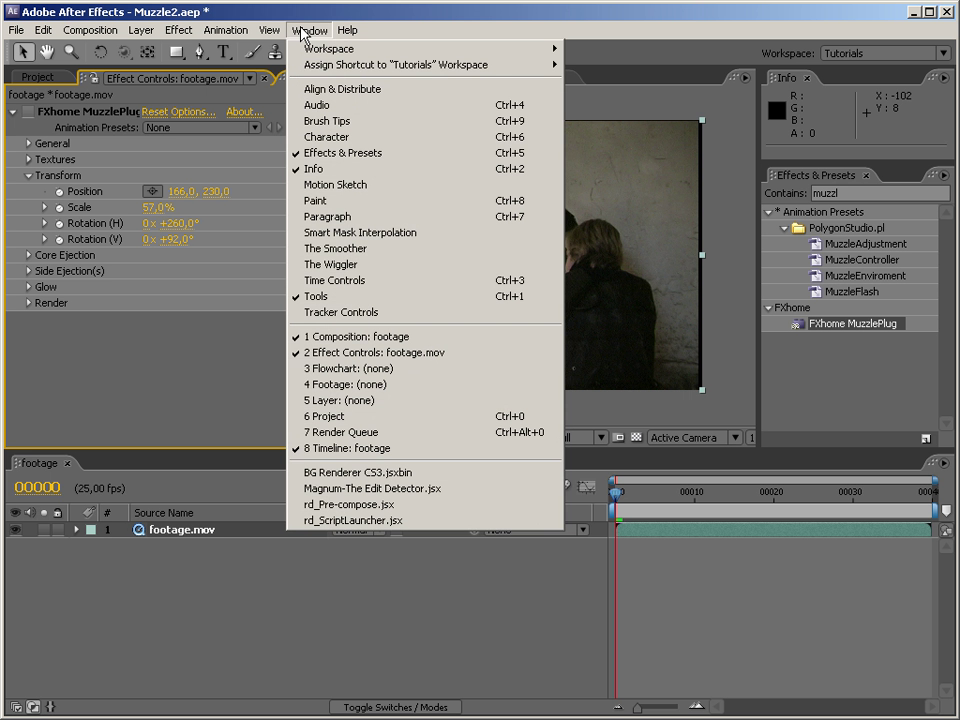
click(328, 312)
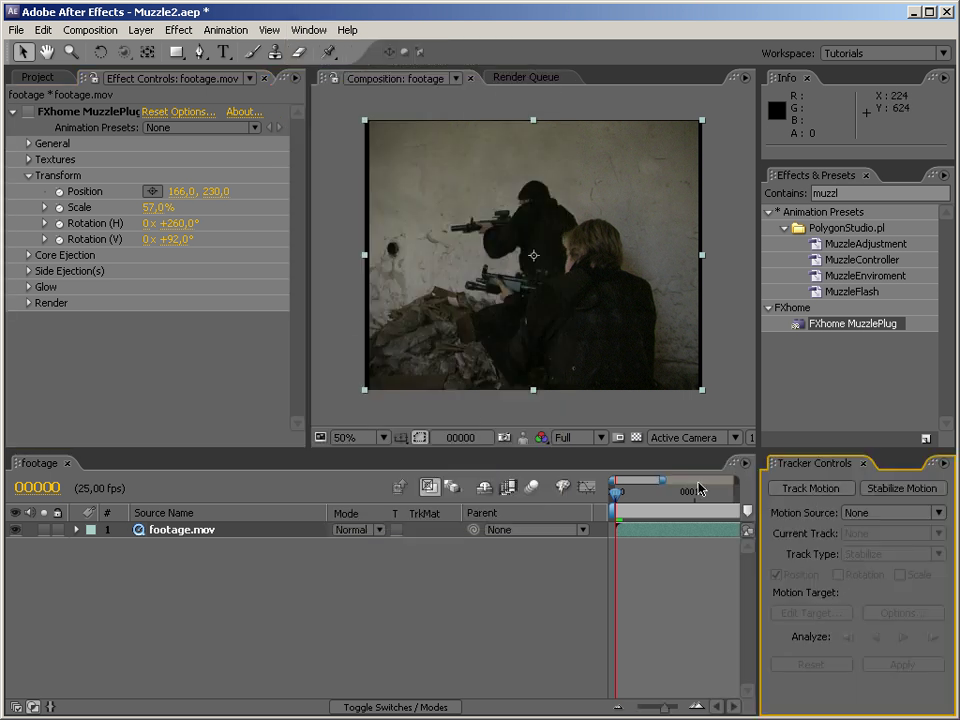
drag(663, 481, 735, 481)
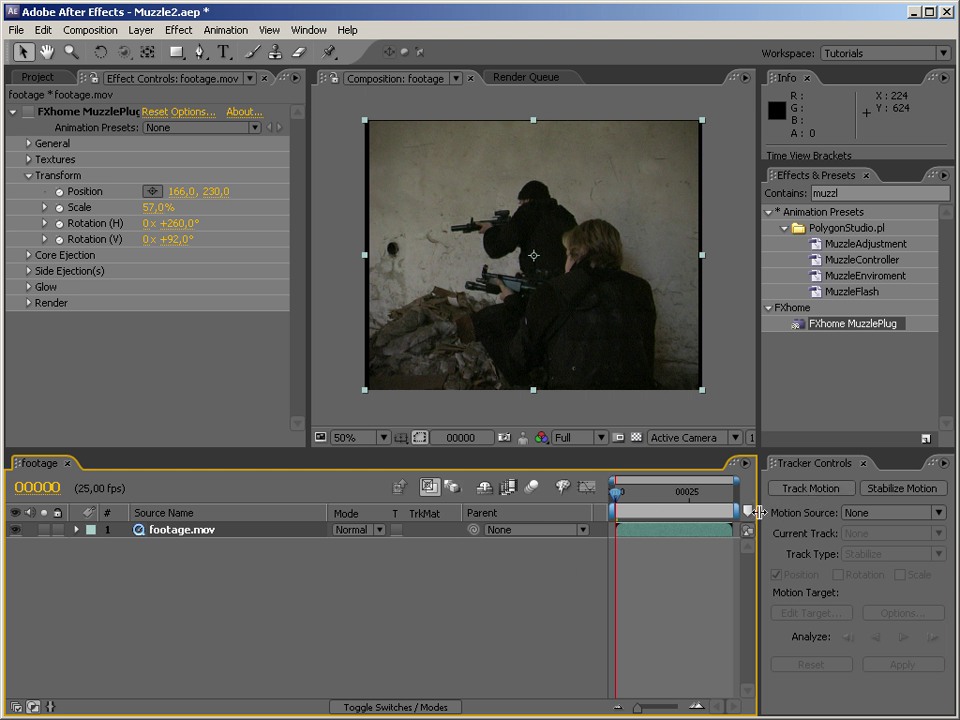
click(809, 492)
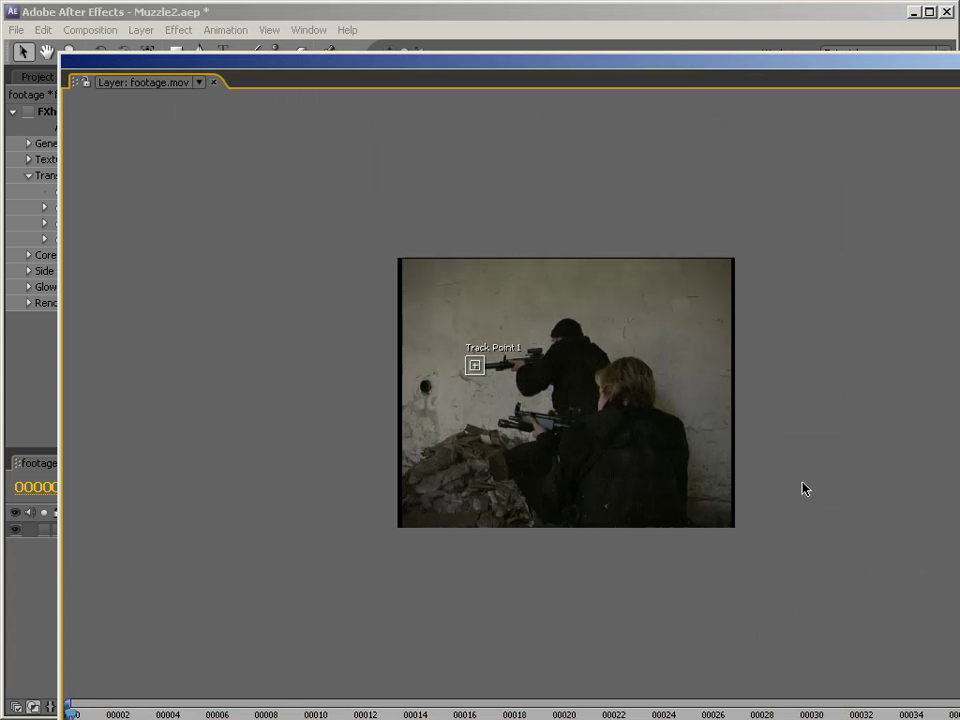
Zoom the footage.mov layer viewer and resize its window so the tracker panel is visible
key(period)
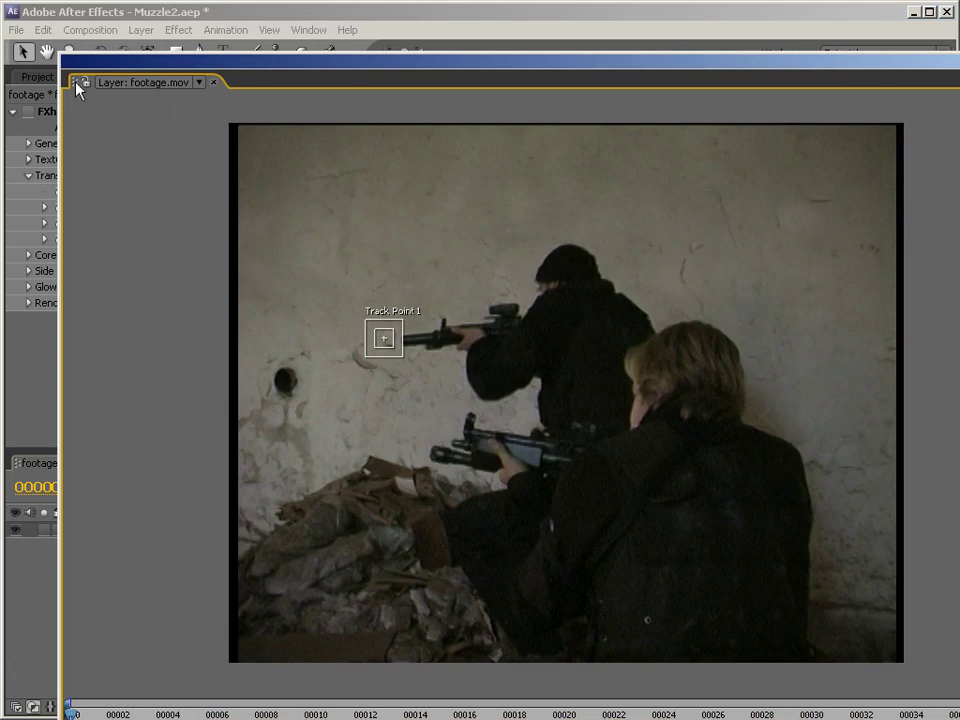
drag(150, 70, 297, 108)
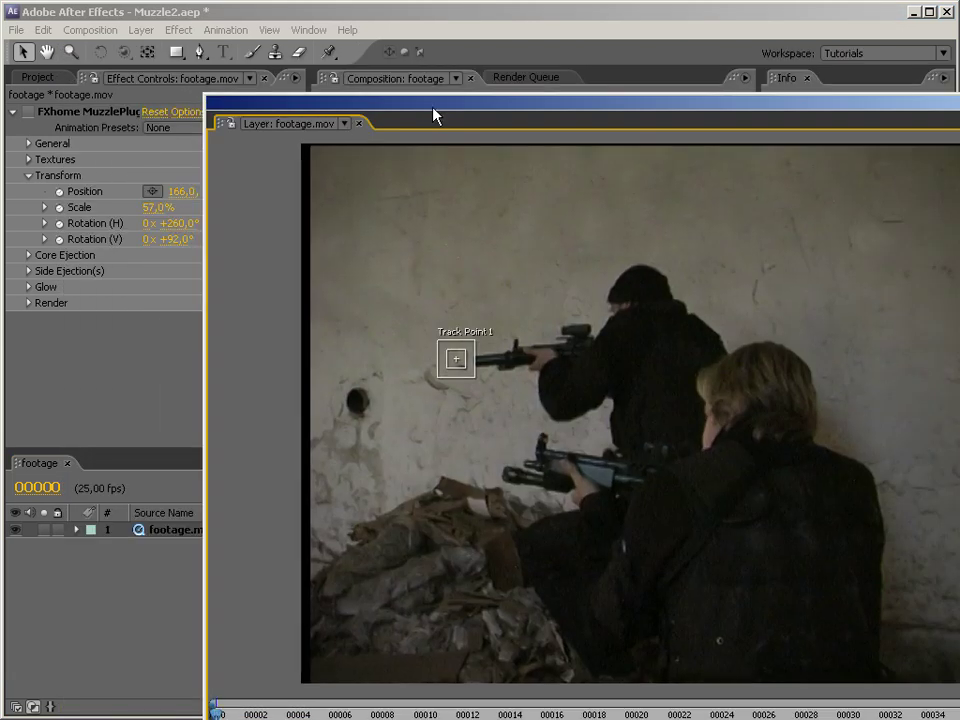
key(ctrl+backslash)
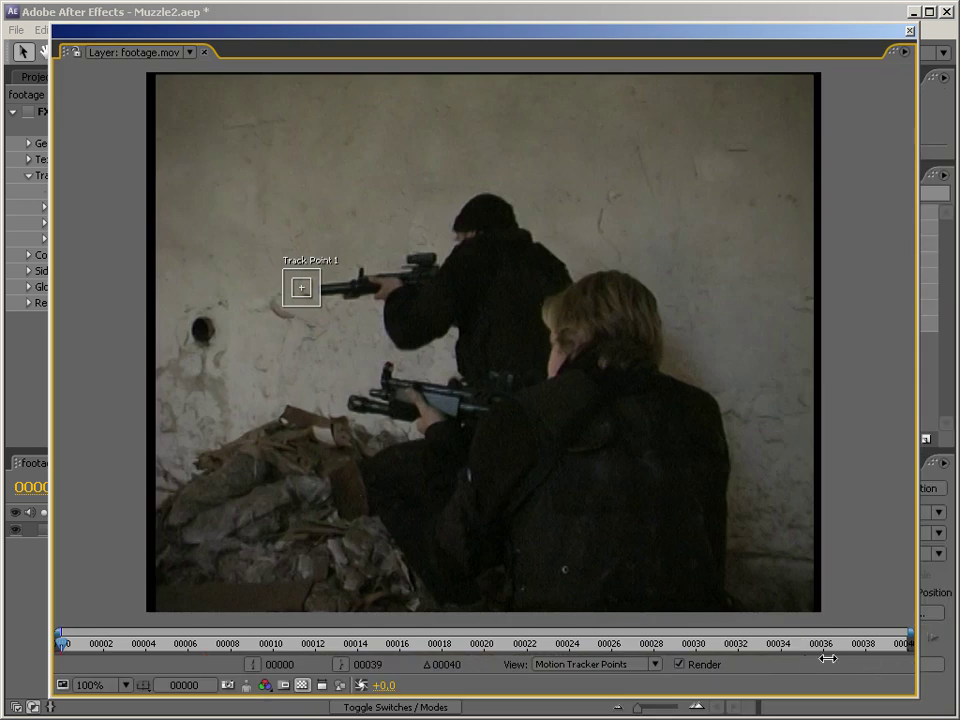
drag(828, 657, 828, 658)
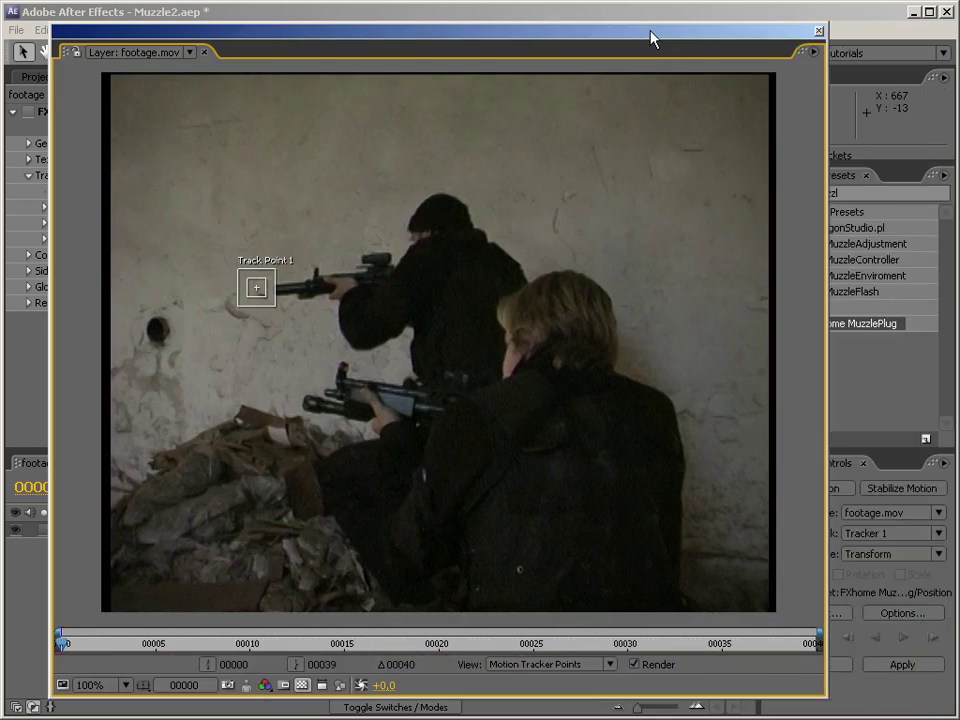
drag(631, 37, 592, 38)
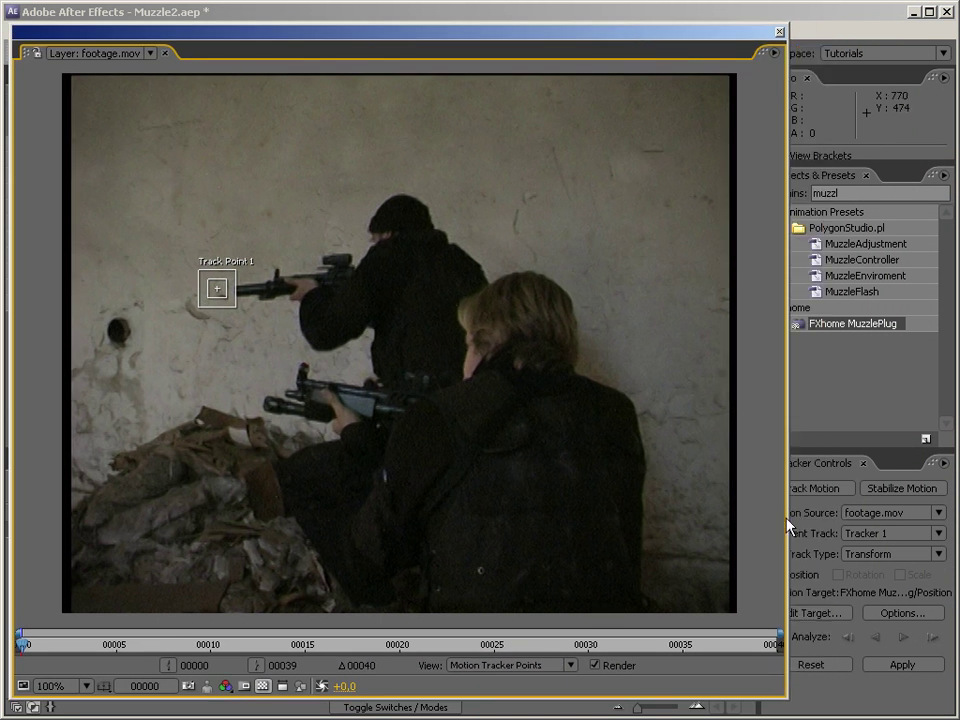
drag(760, 517, 758, 517)
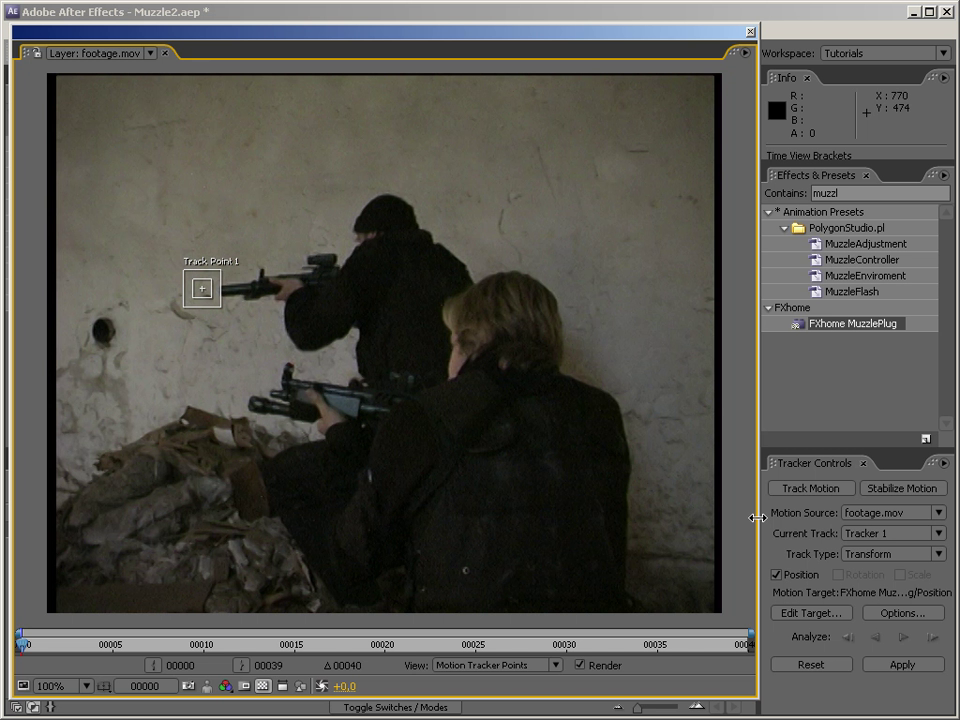
Place Track Point 1 on the rifle and scrub the footage through frames 00020 and 00013
drag(216, 309, 319, 322)
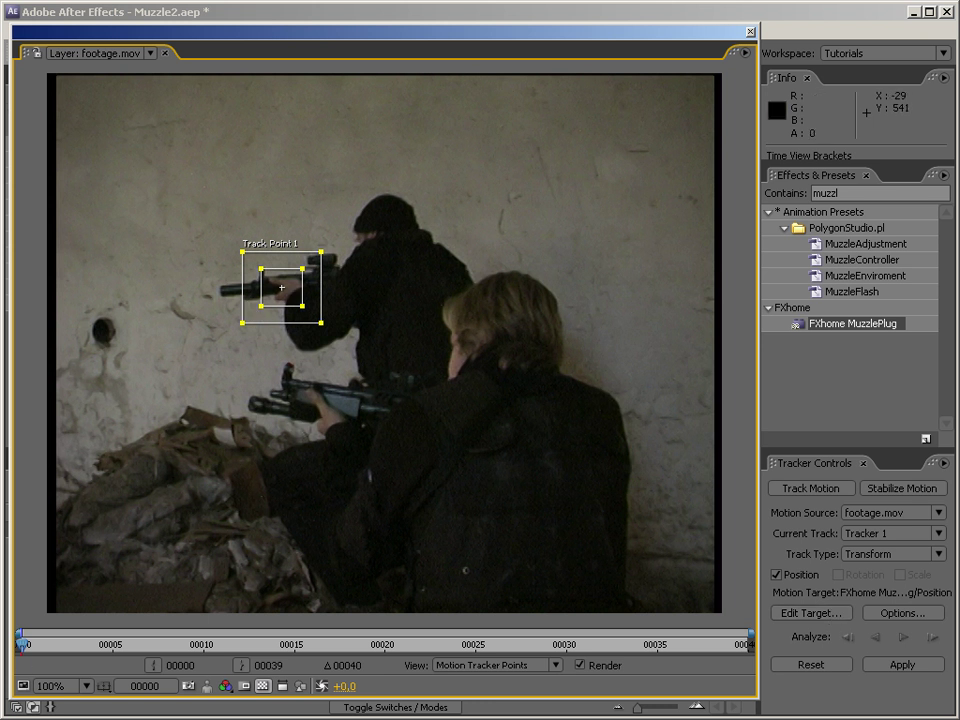
drag(22, 650, 711, 628)
drag(640, 617, 18, 606)
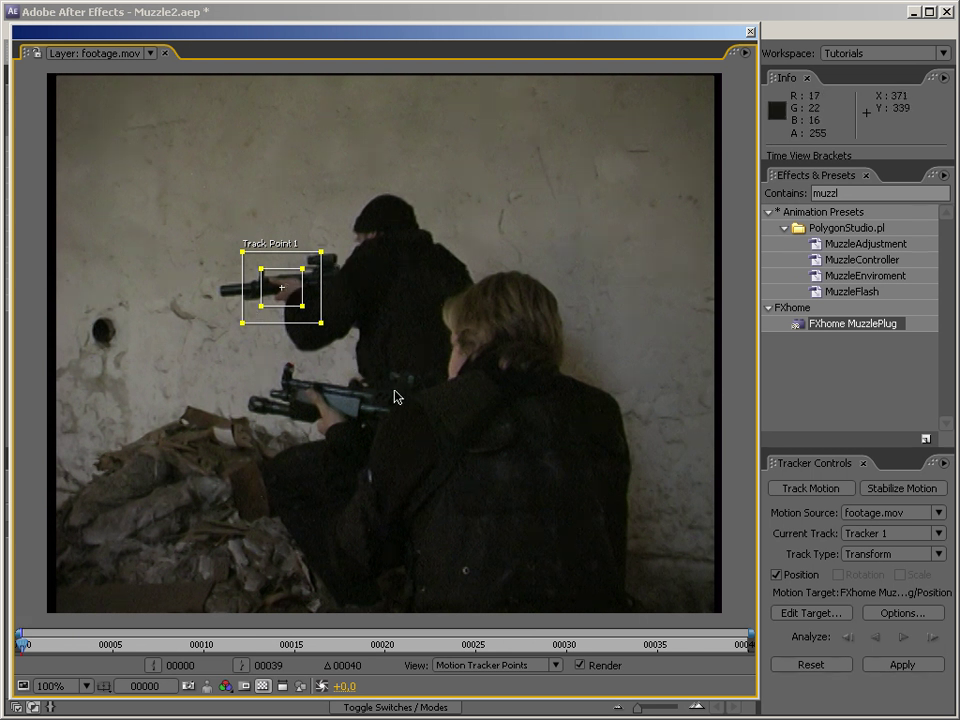
drag(33, 650, 676, 576)
drag(738, 570, 18, 574)
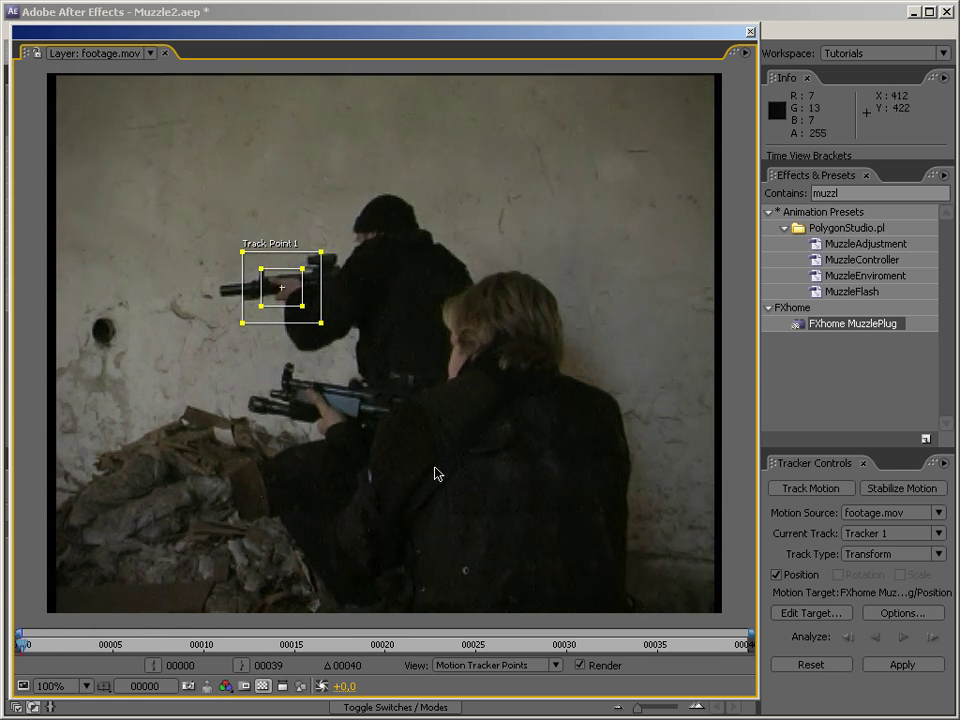
Set Current Track to None and create a new tracker, Tracker 2
click(868, 563)
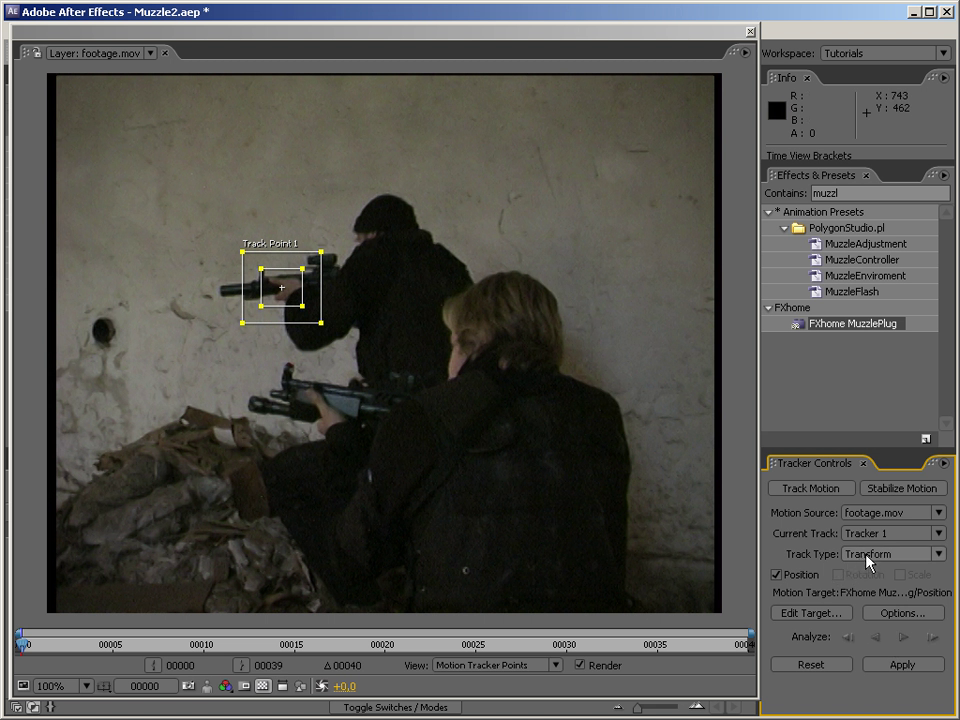
click(884, 534)
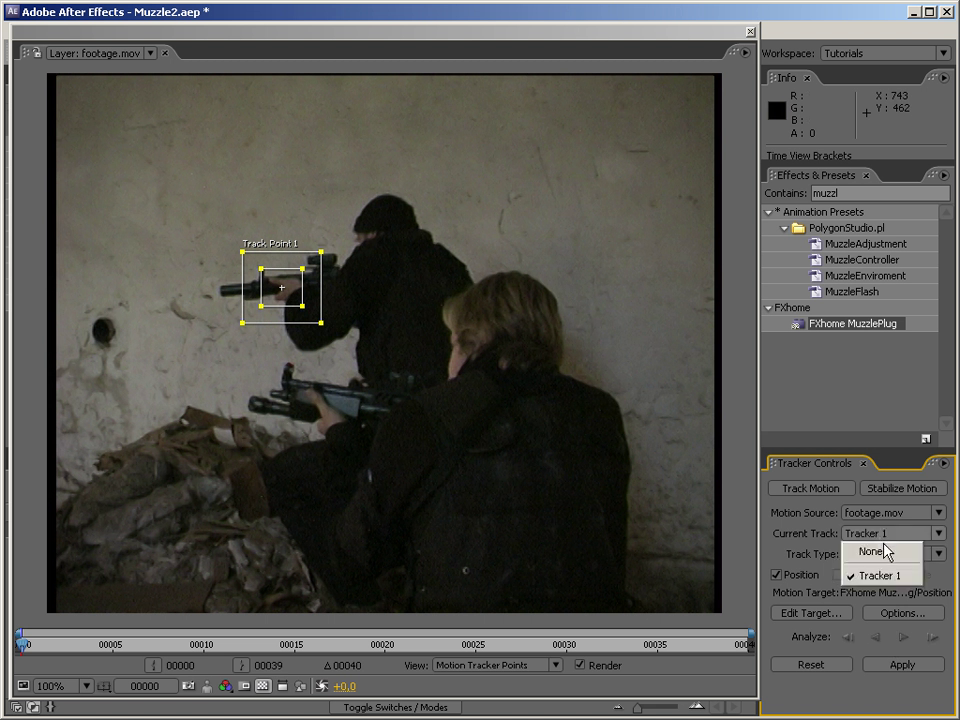
click(877, 552)
click(808, 490)
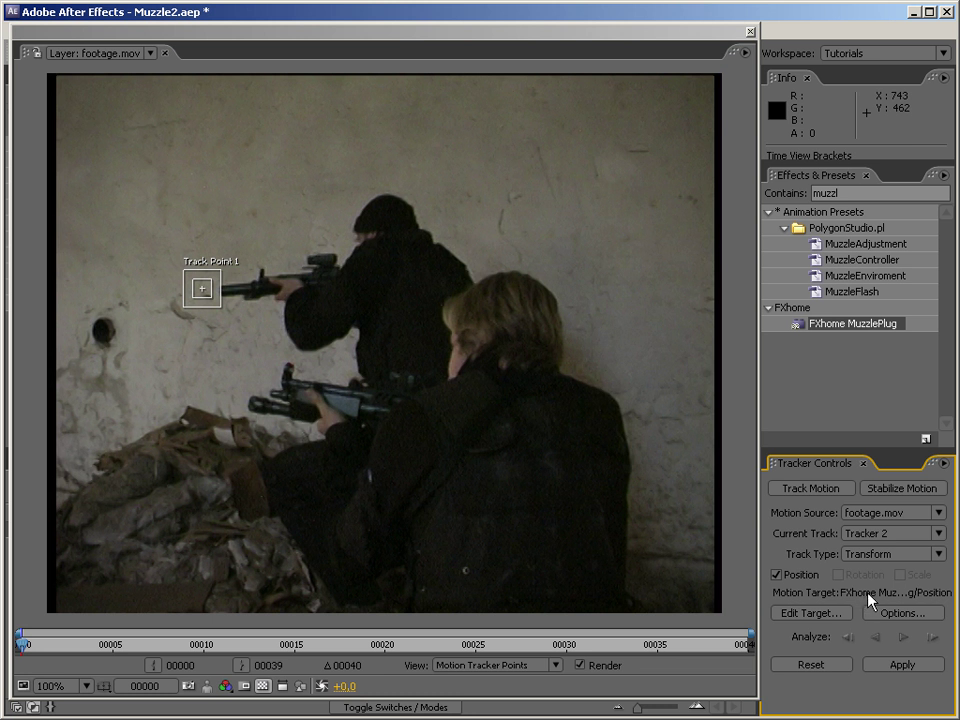
Delete Tracker 1 and Tracker 2 from the footage layer
click(750, 32)
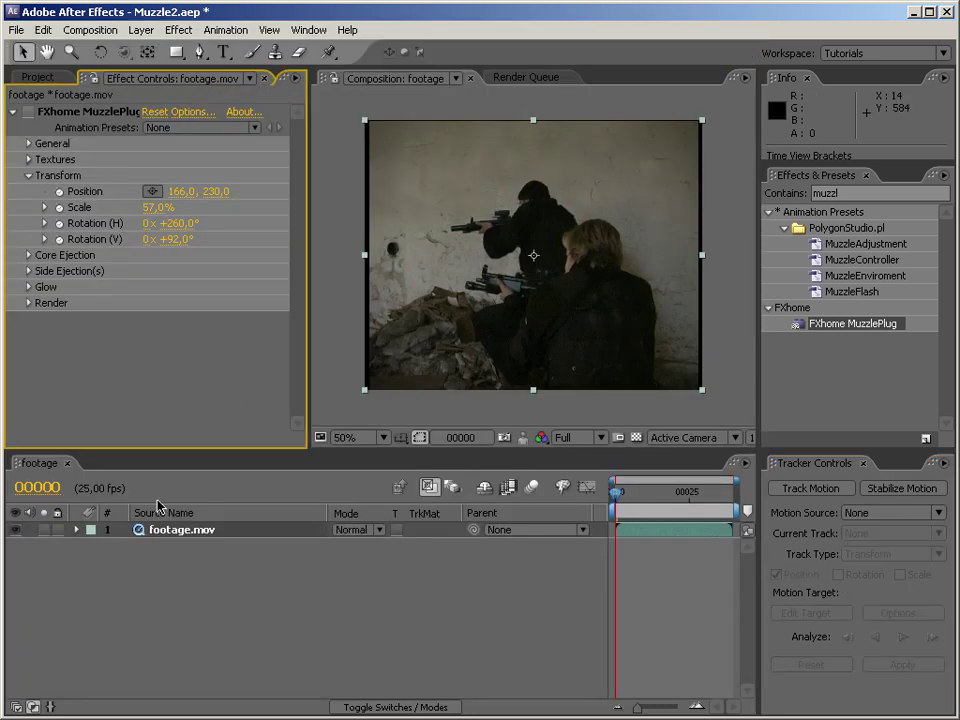
click(77, 530)
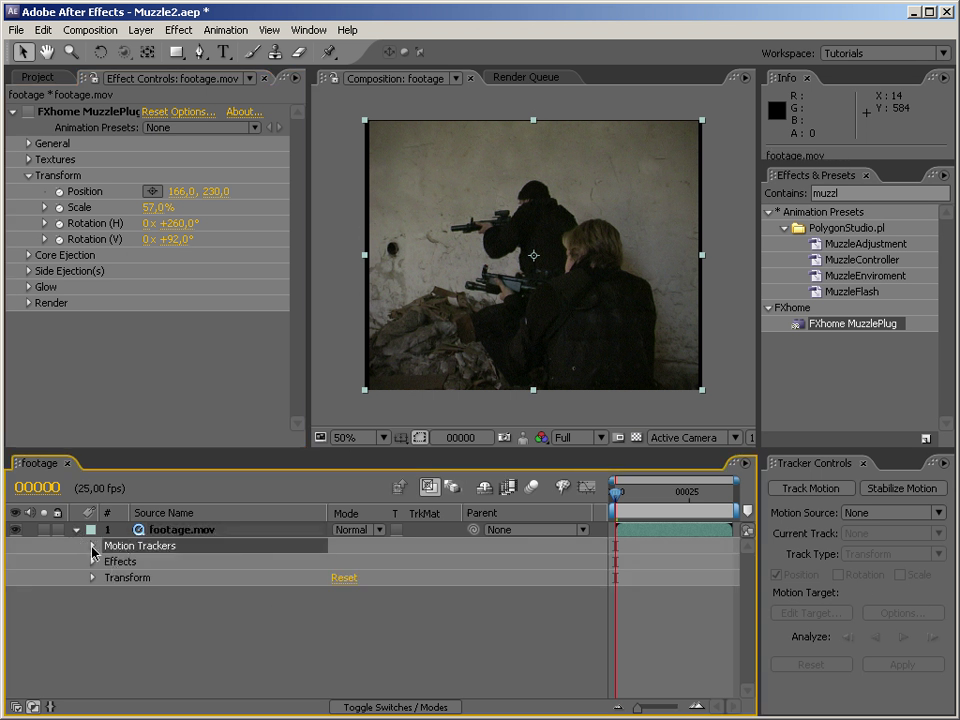
click(93, 546)
click(150, 561)
shift+click(153, 578)
key(Delete)
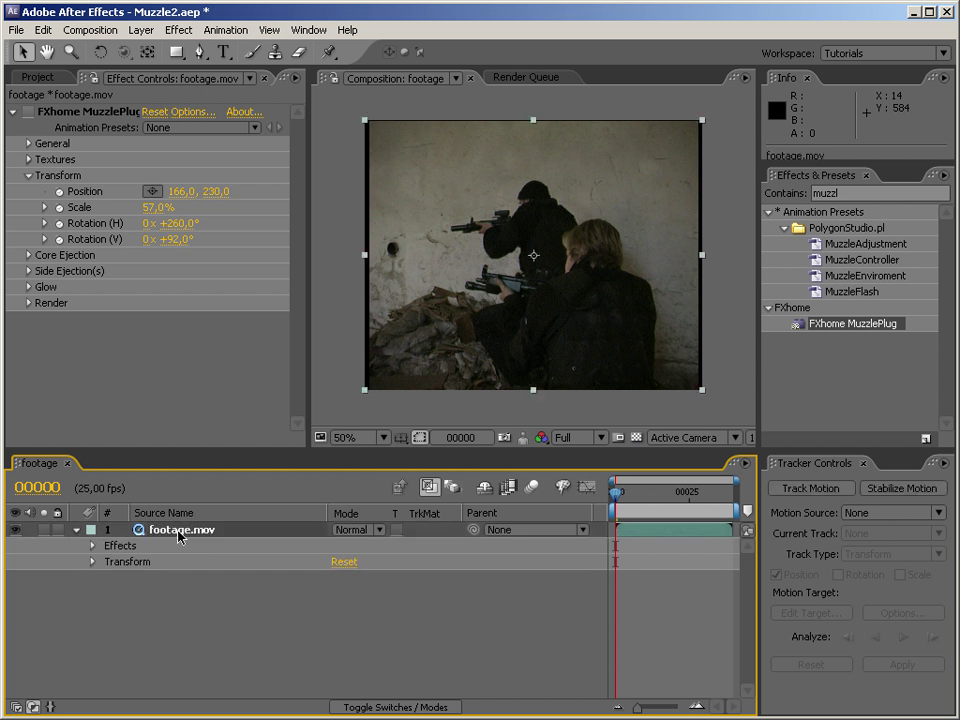
Remove the MuzzlePlug effect and start a fresh track with Track Point 1 on the rifle muzzle
click(82, 111)
key(Delete)
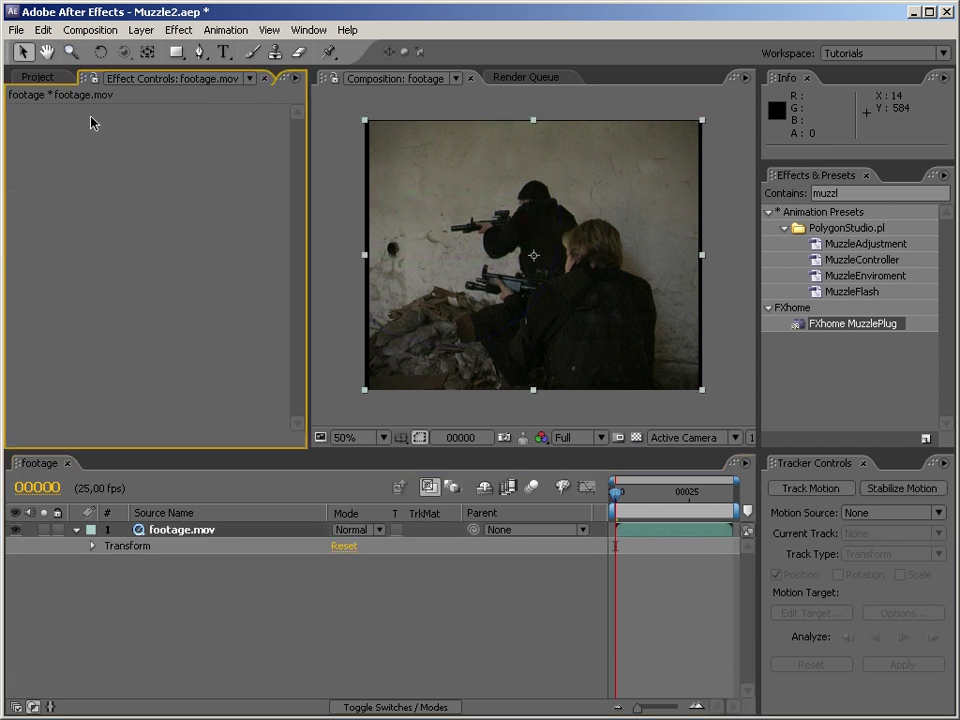
click(810, 488)
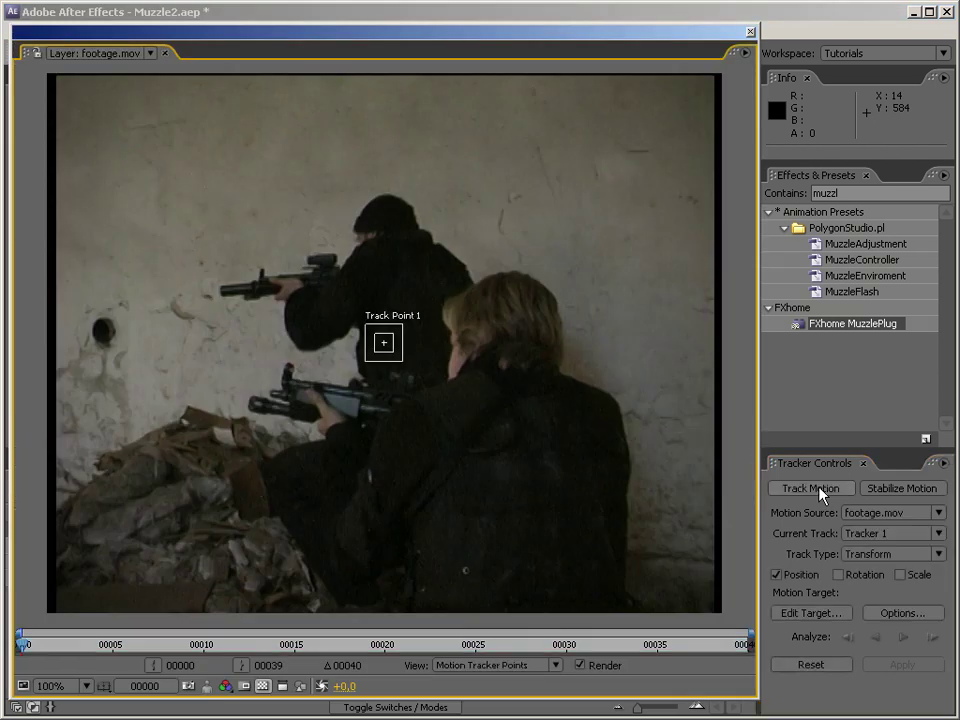
drag(403, 359, 236, 301)
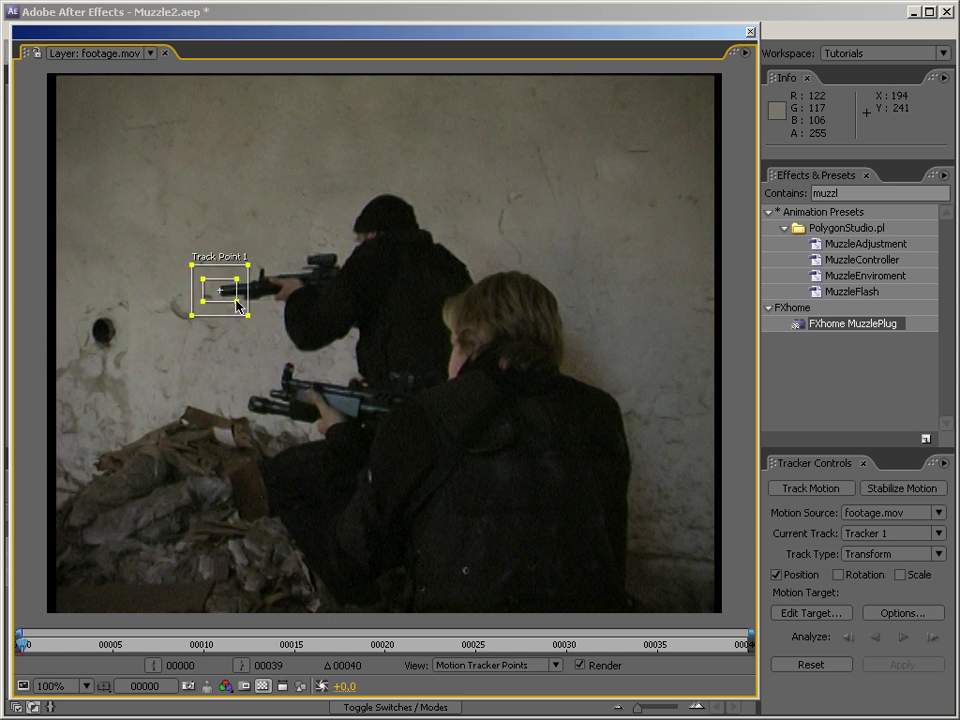
Enable Rotation tracking, place Track Point 2 on the rifle, and check the track around frame 38
click(838, 575)
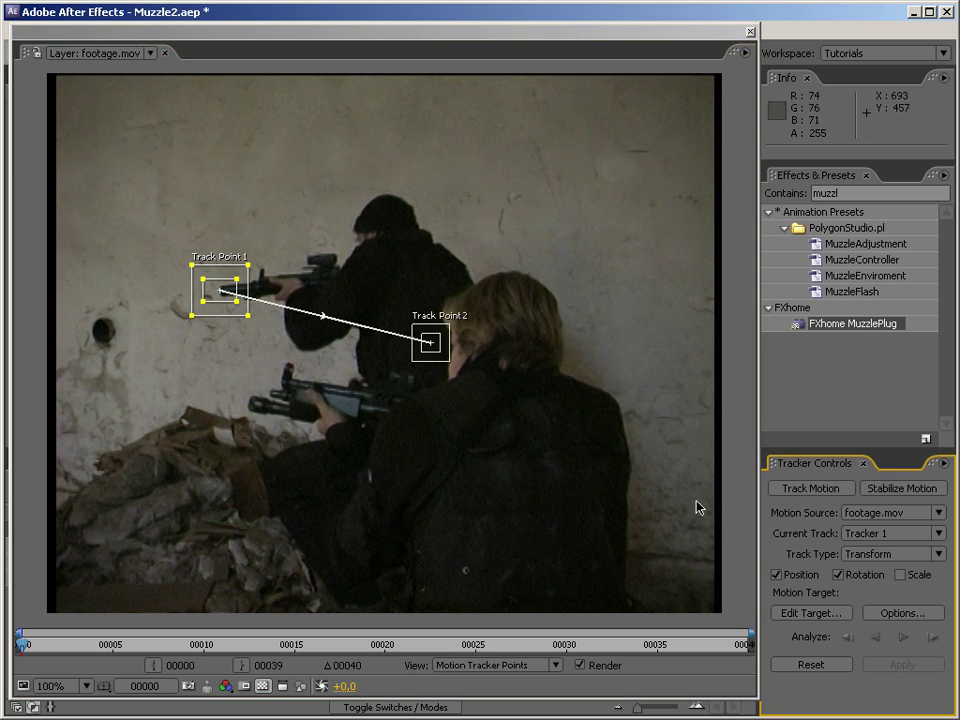
drag(444, 357, 297, 302)
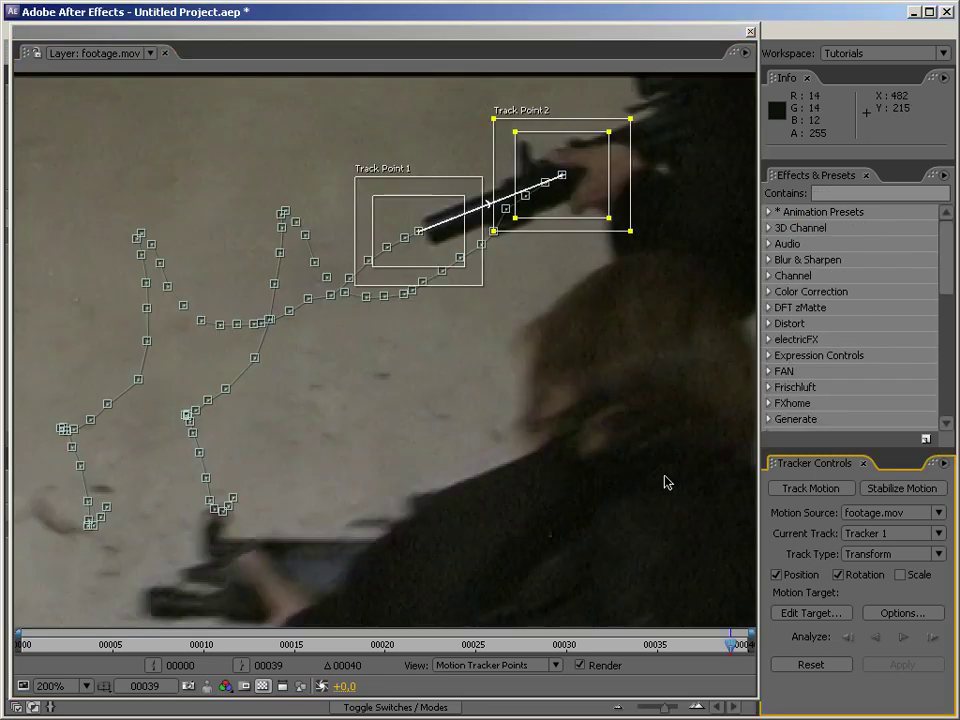
click(717, 646)
mouse_move(717, 646)
mouse_down()
mouse_move(36, 622)
mouse_move(302, 633)
mouse_move(392, 621)
mouse_move(690, 617)
mouse_move(712, 630)
mouse_up()
Save the project over the existing Muzzle2.aep, confirming the overwrite
click(751, 32)
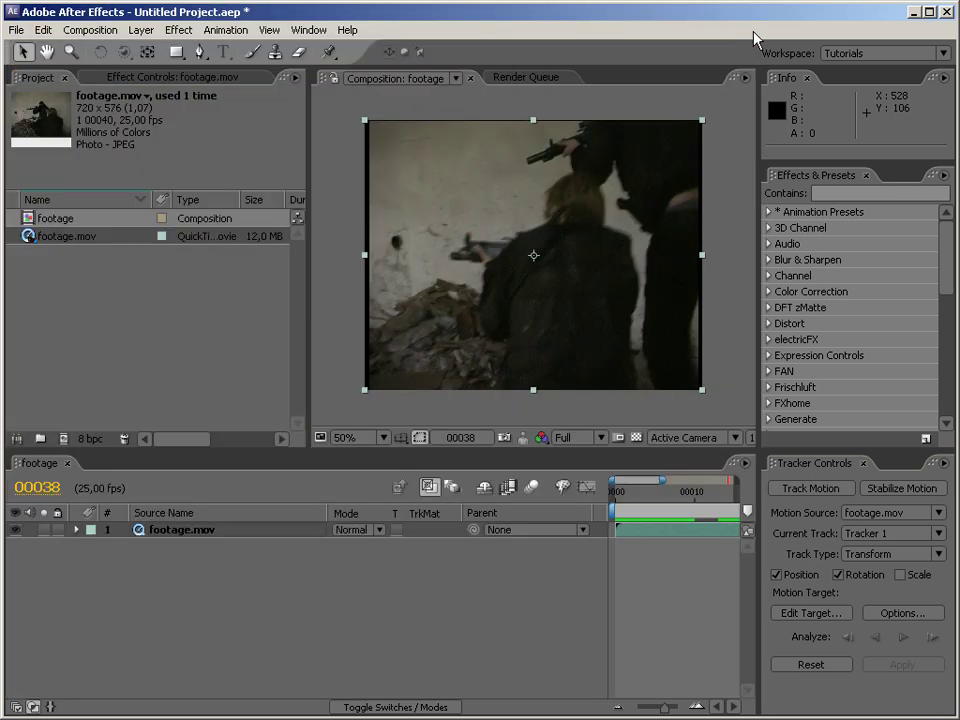
key(ctrl+s)
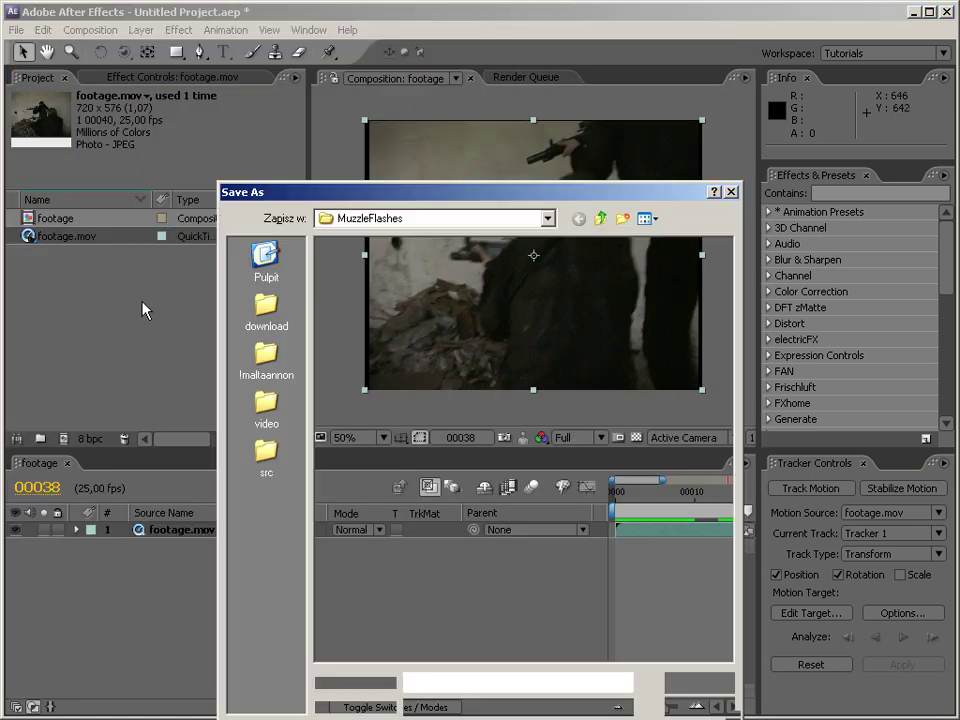
click(375, 311)
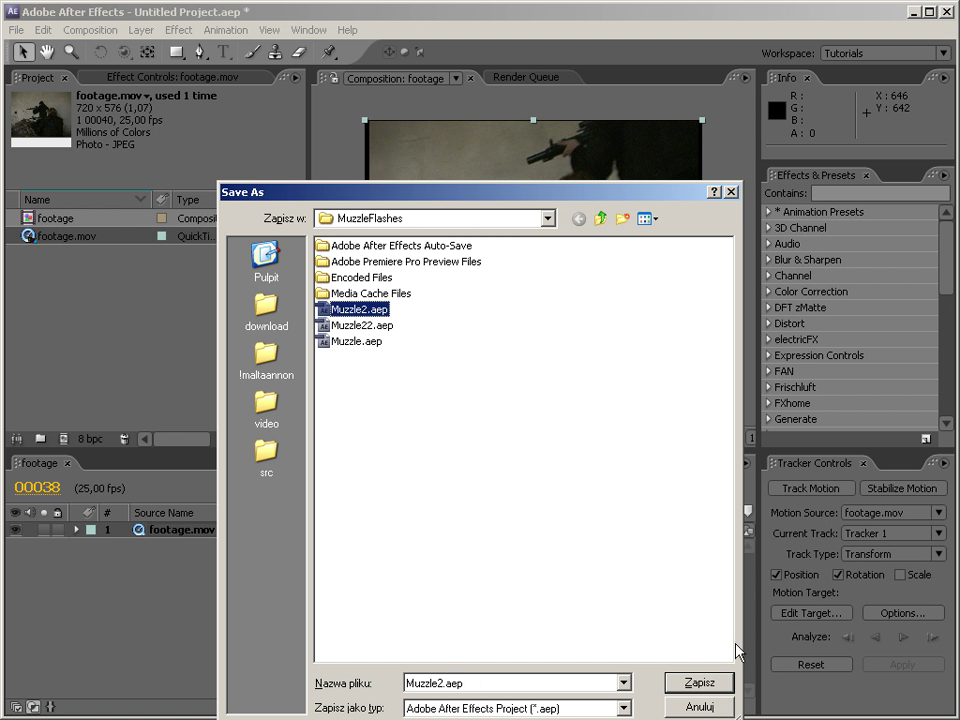
click(698, 683)
click(446, 412)
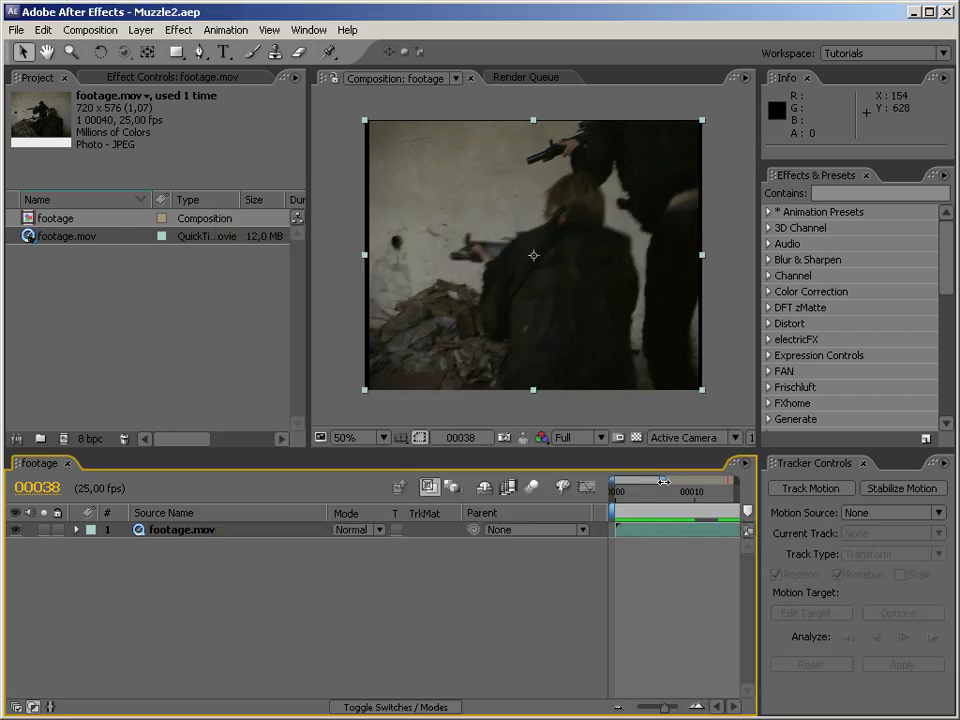
Zoom the timeline out and deselect the footage layer in the empty timeline area
drag(663, 481, 736, 481)
click(416, 617)
right_click(416, 617)
Add a new null object layer named TD:Gun01
mouse_move(480, 622)
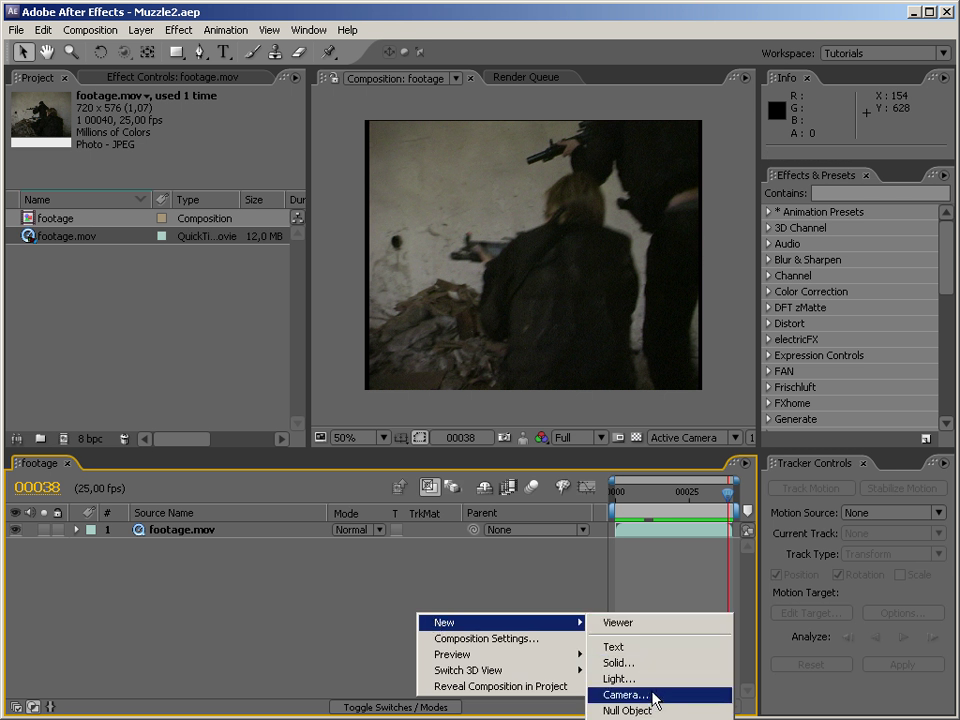
click(625, 710)
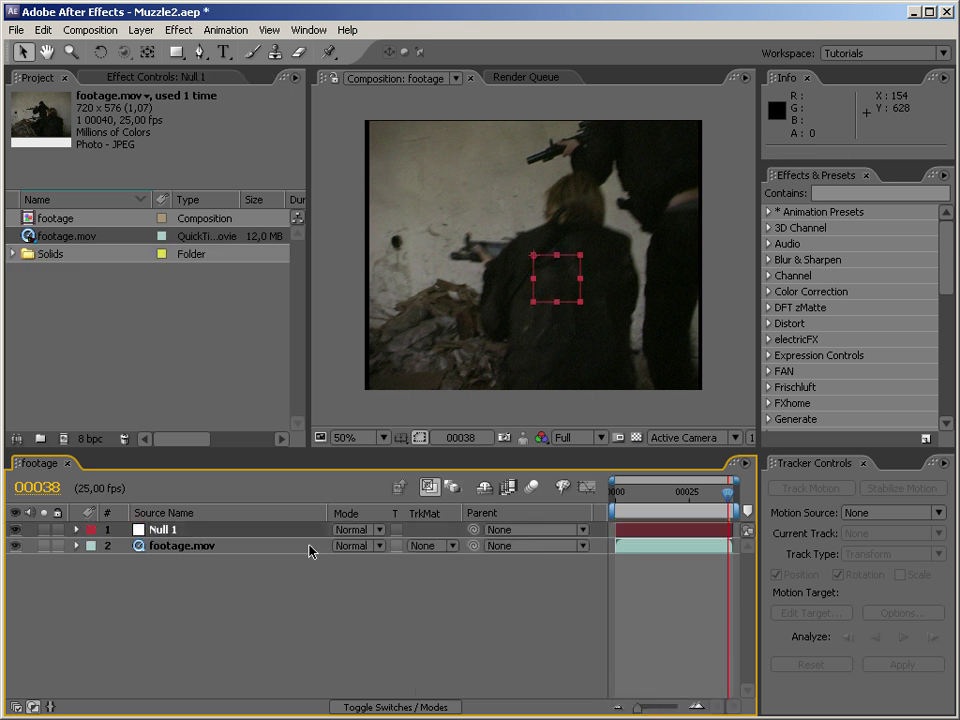
key(Return)
text(TD:Gun01)
key(Return)
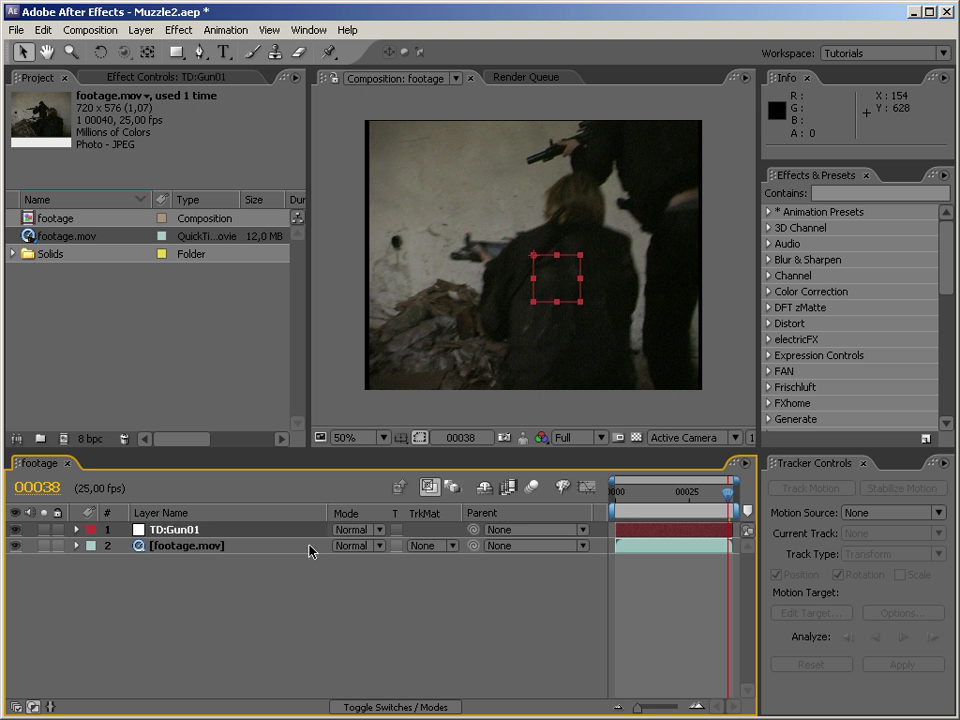
Apply Tracker 1's position and rotation data to TD:Gun01 as the motion target
click(213, 546)
click(890, 512)
click(864, 572)
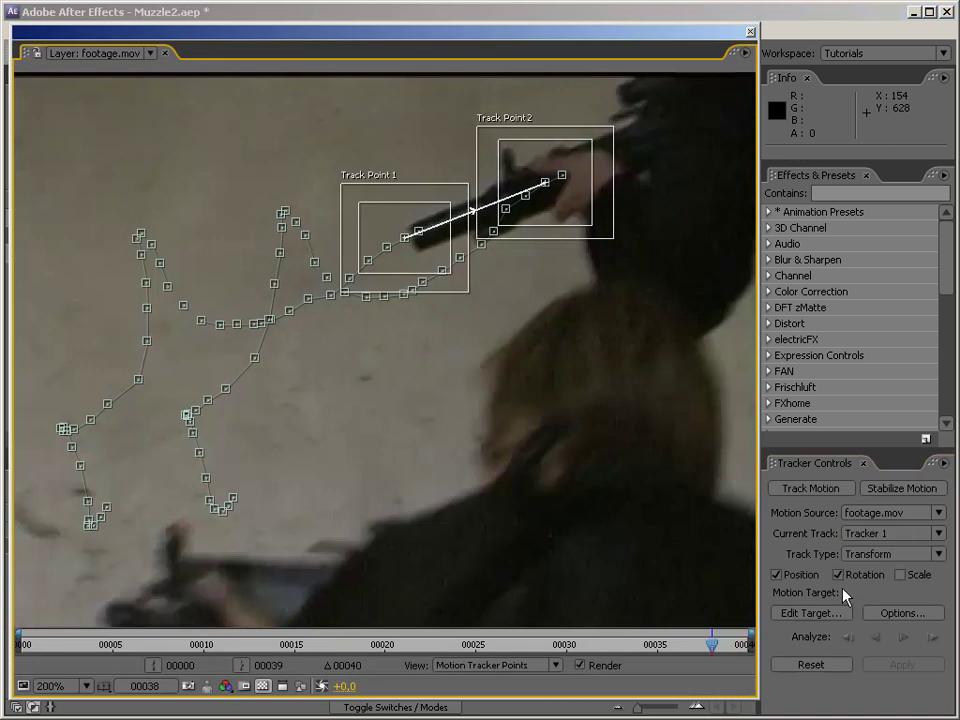
click(812, 612)
click(549, 284)
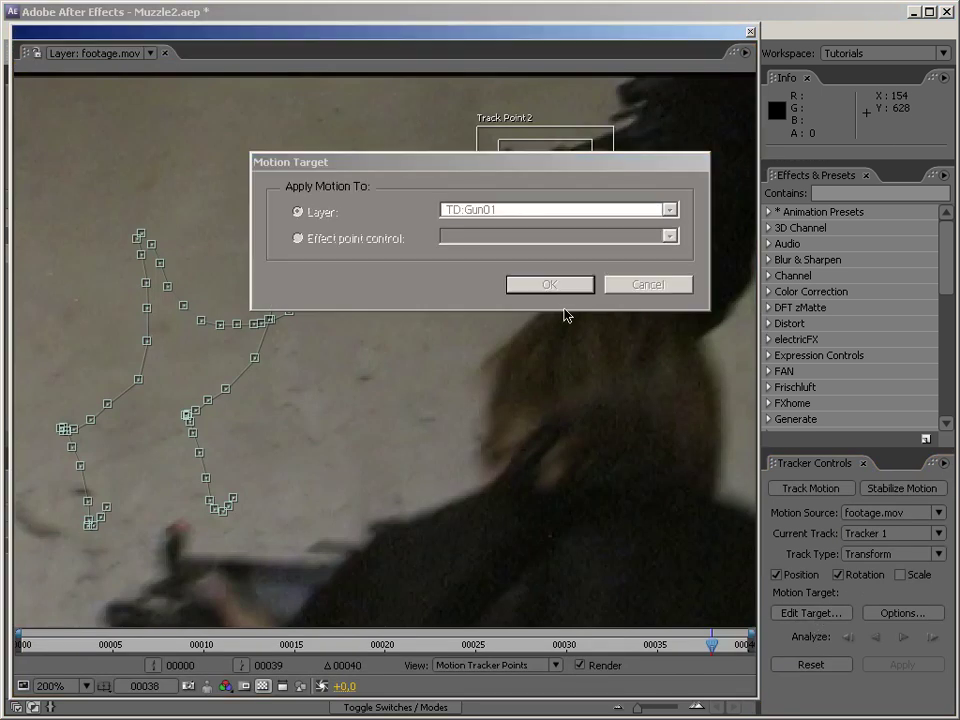
click(902, 664)
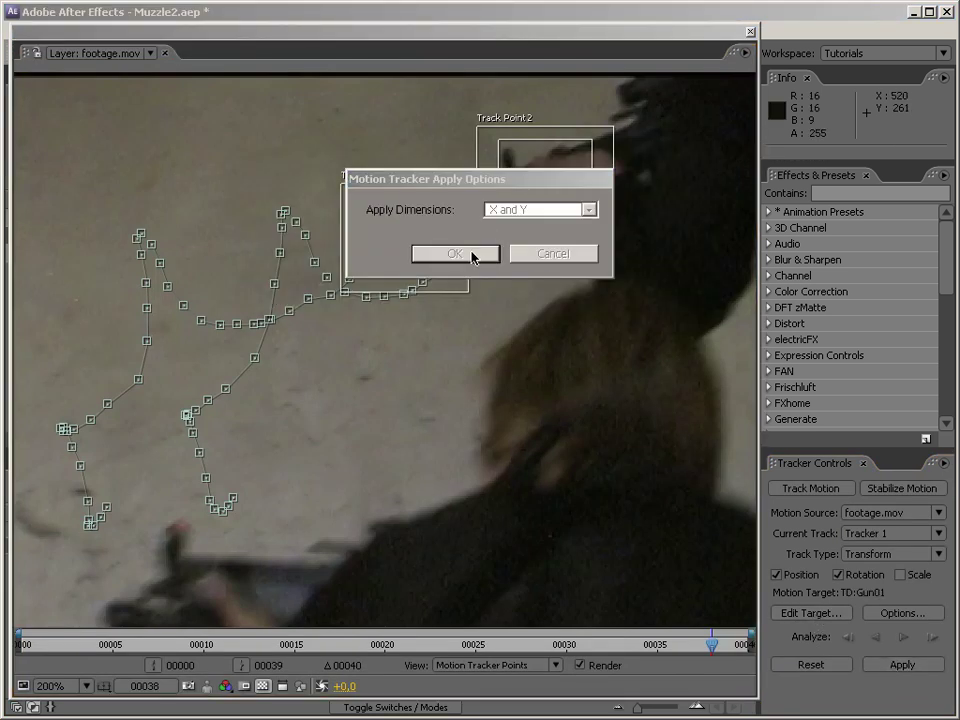
click(462, 254)
click(751, 31)
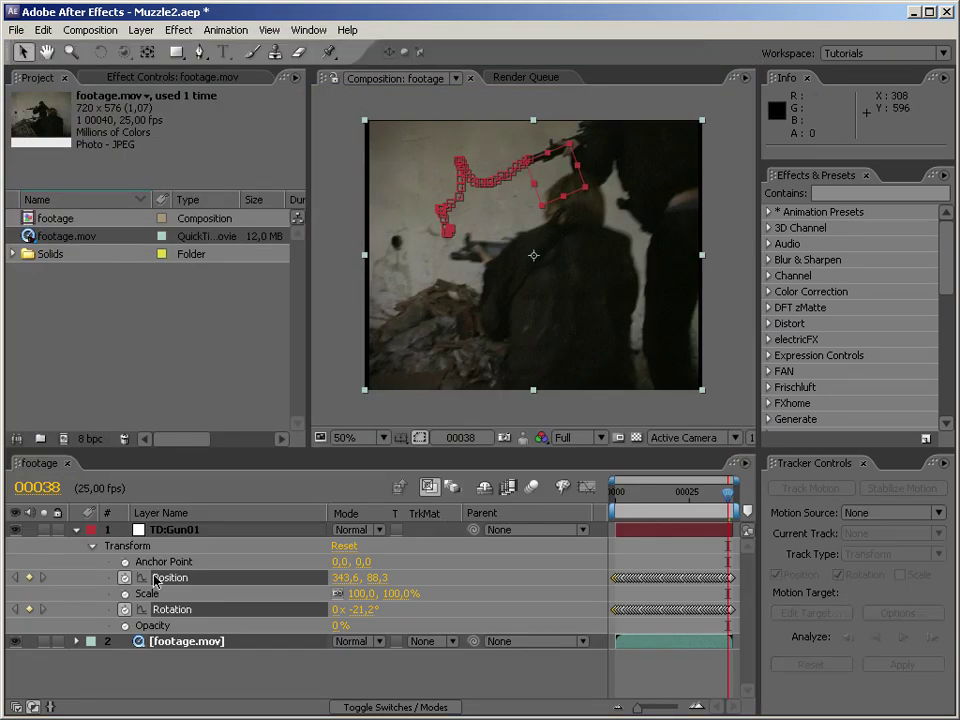
click(78, 531)
click(446, 624)
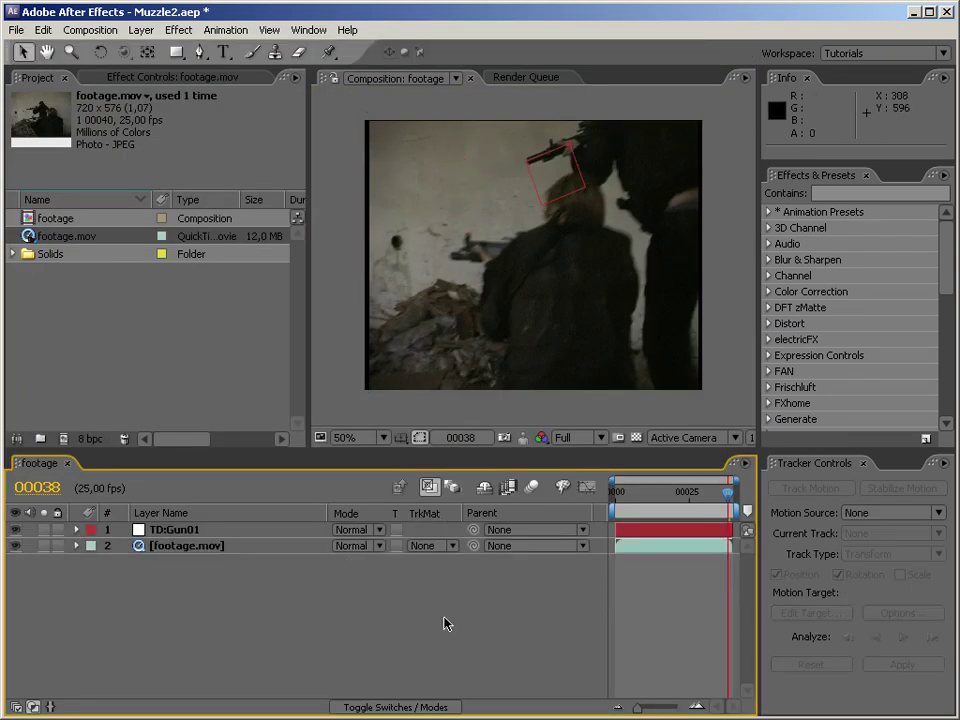
Return to frame 0 and drag FXhome MuzzlePlug, found by searching 'muzzl', onto footage.mov
click(866, 469)
drag(760, 492, 606, 491)
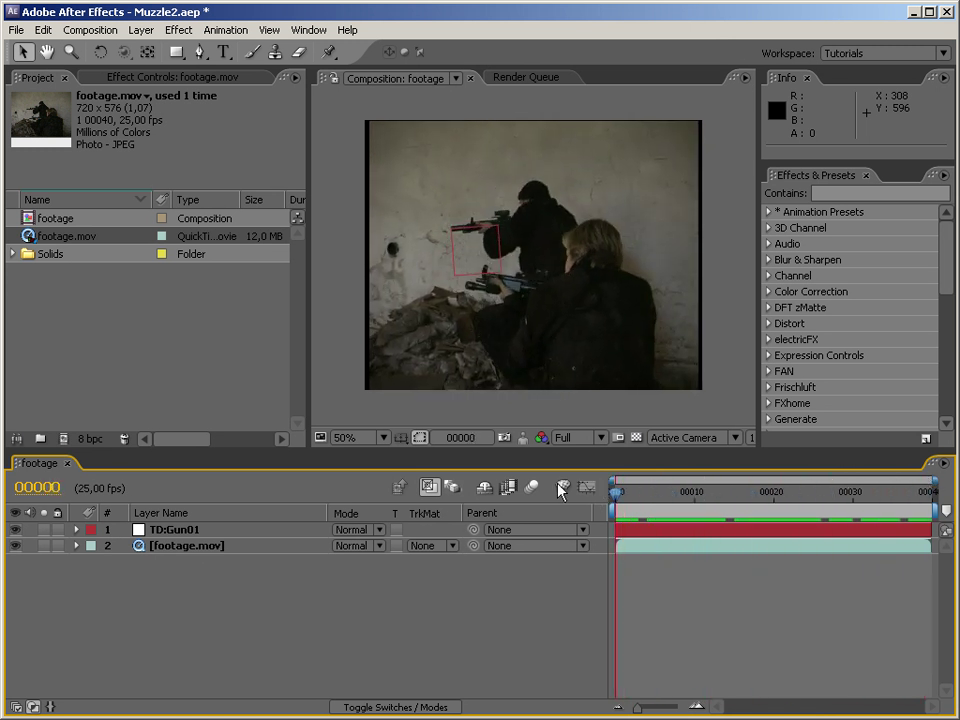
click(127, 308)
click(120, 77)
click(850, 192)
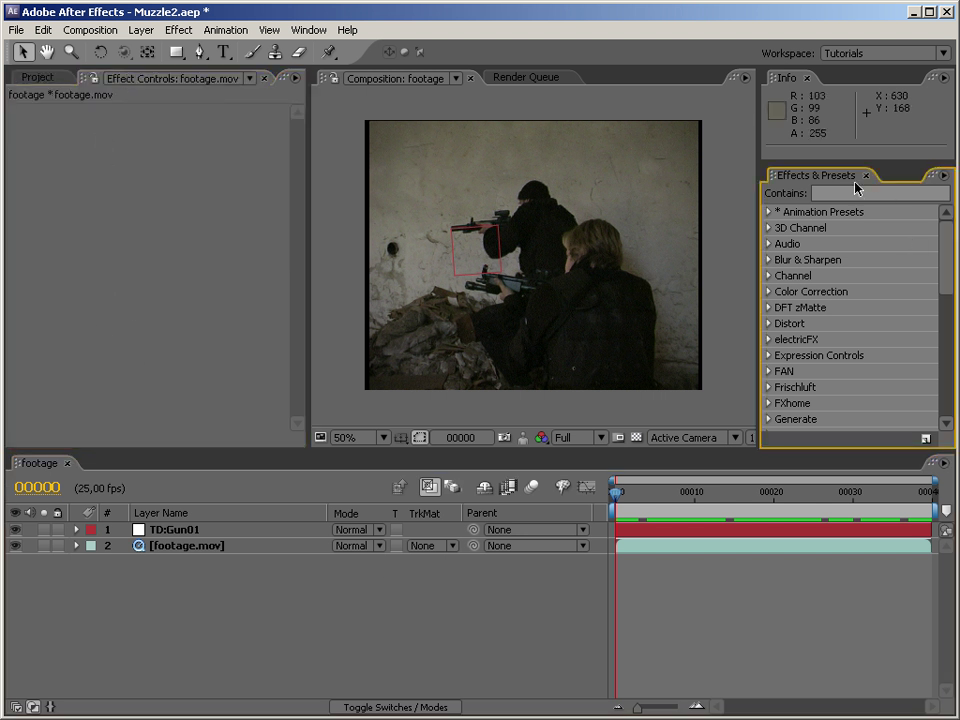
text(muzzle)
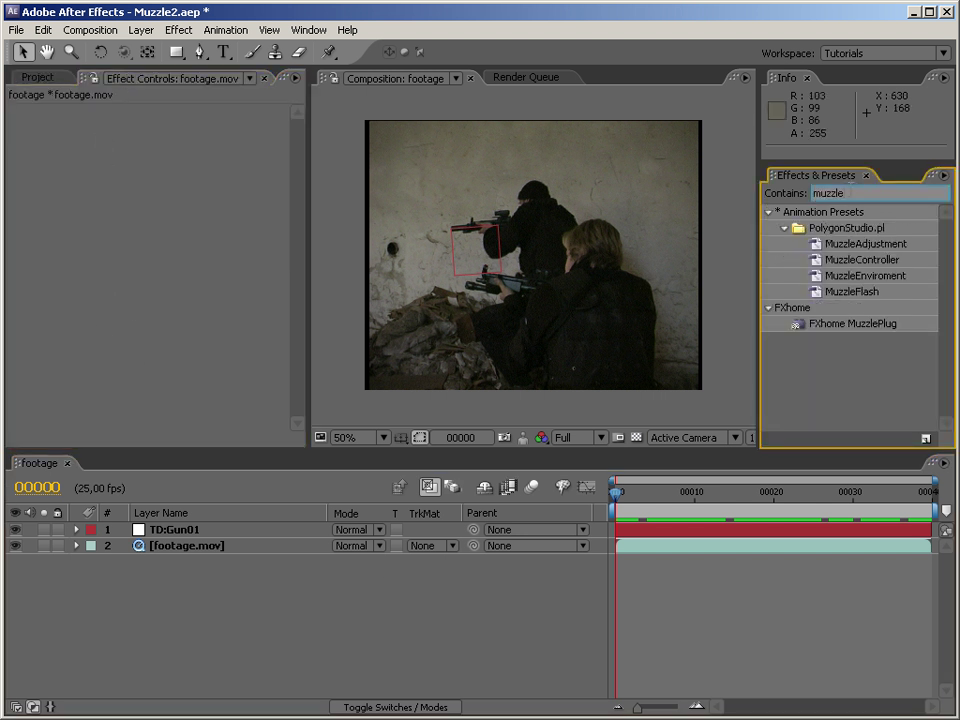
drag(850, 323, 531, 302)
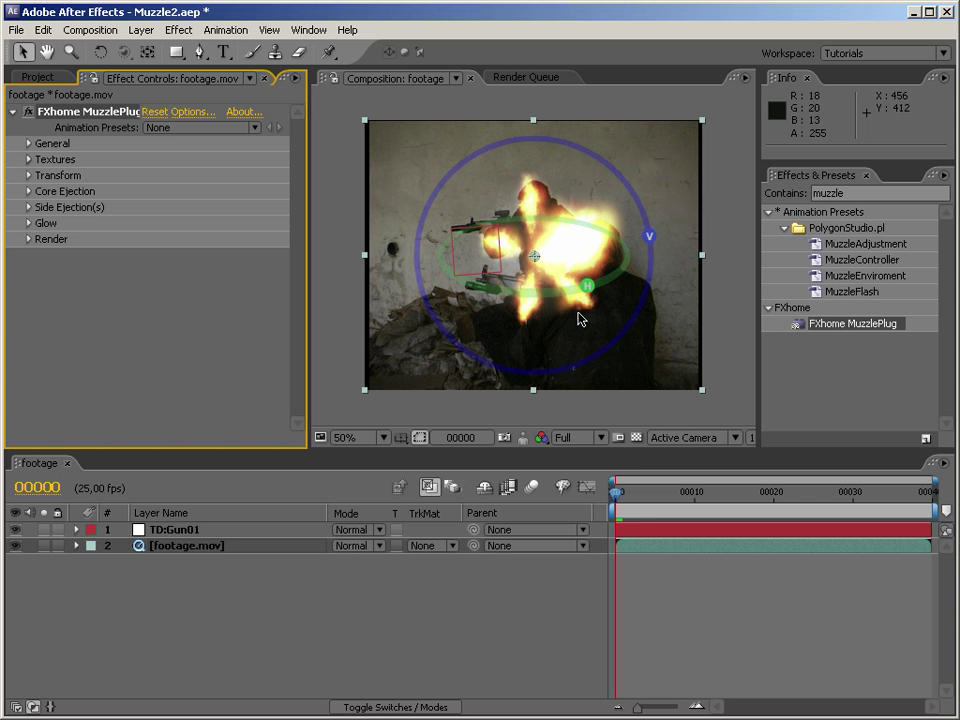
Aim the flash to point left using its horizontal and vertical direction handles
drag(503, 292, 410, 255)
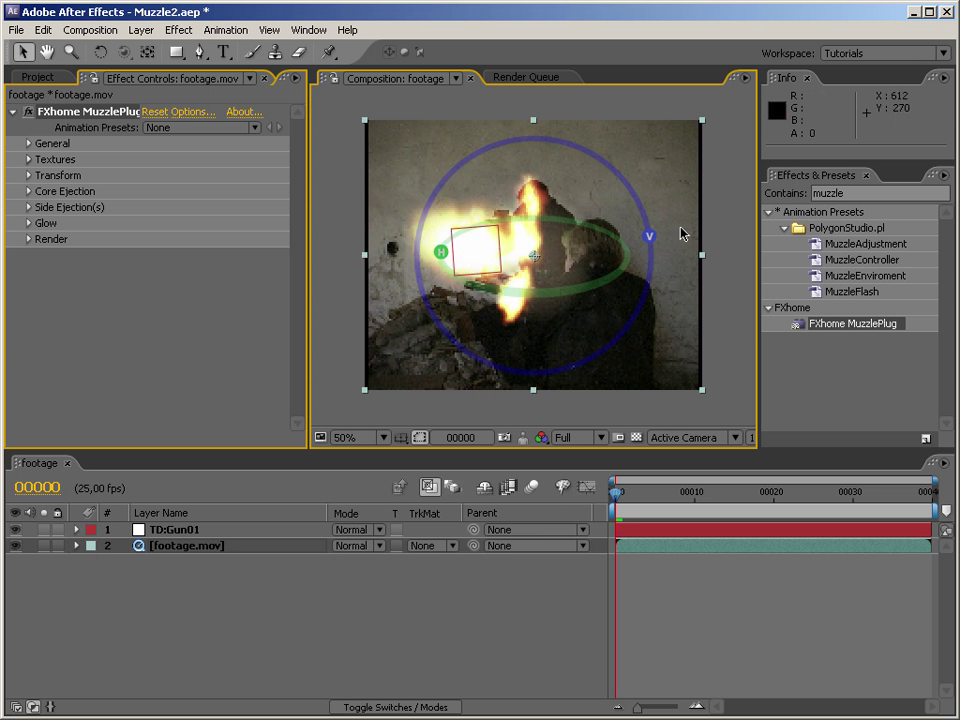
drag(649, 240, 609, 161)
drag(637, 299, 628, 267)
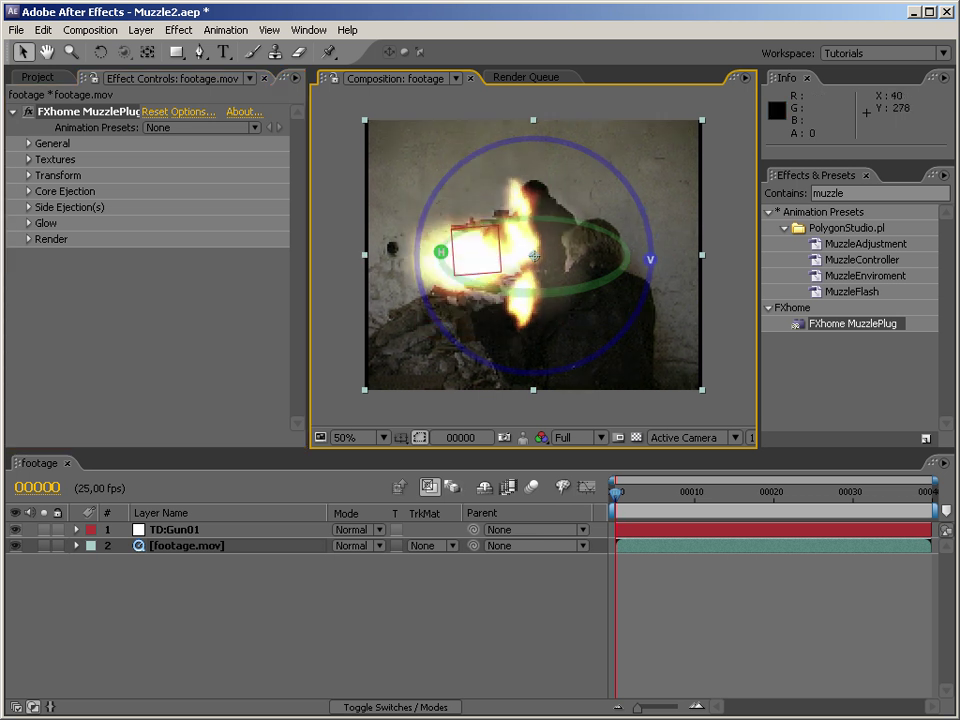
Set the flash Transform to Scale 62%, Position 172,230 and Rotation (V) +96°
click(24, 176)
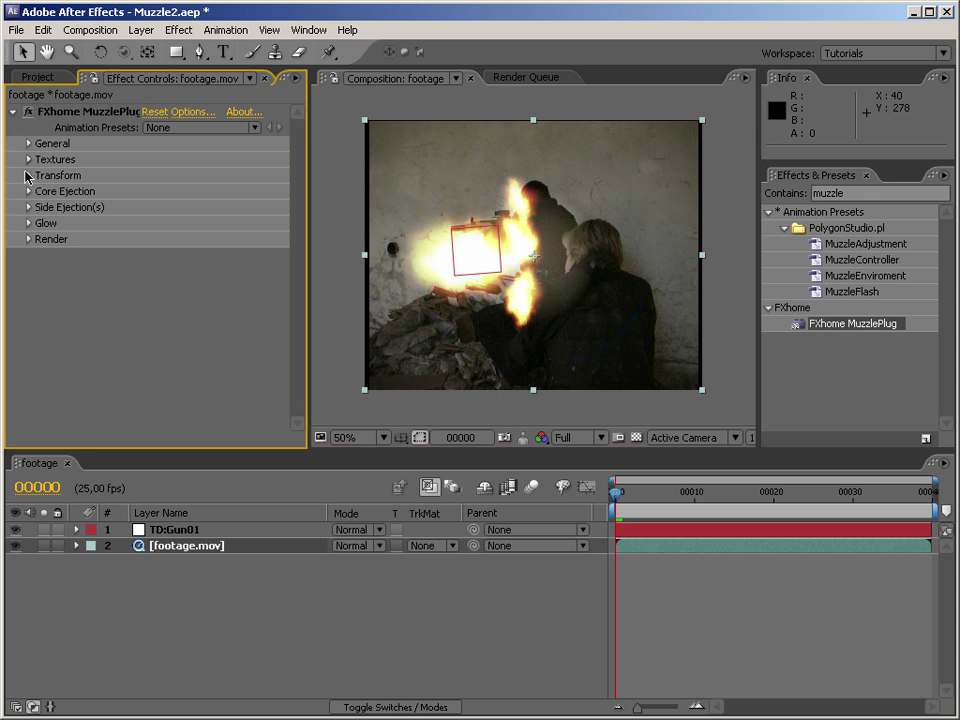
click(27, 176)
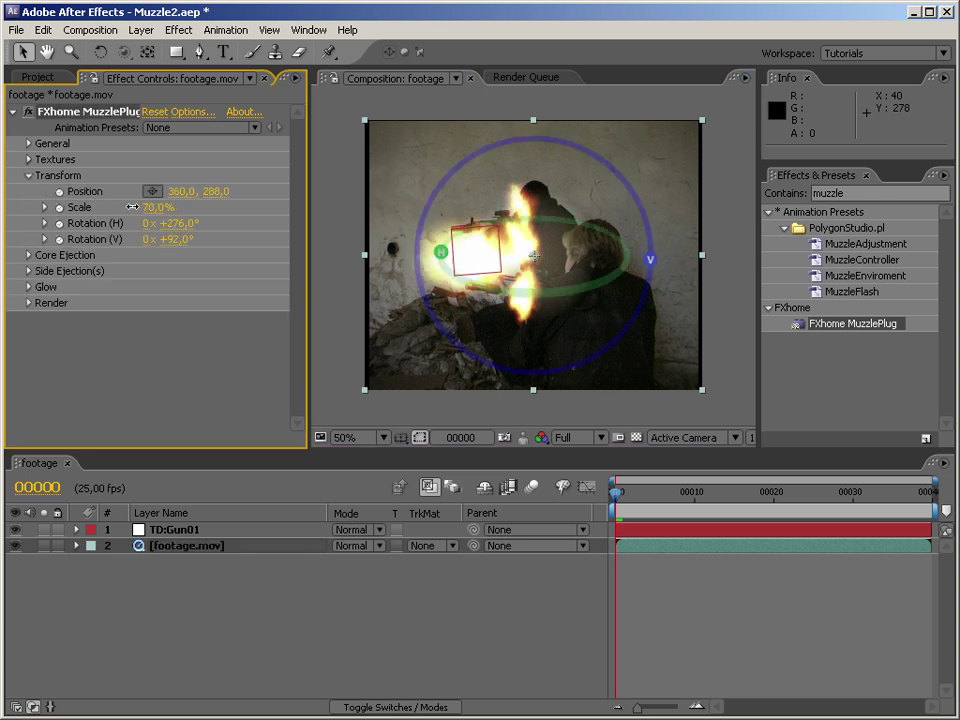
drag(133, 207, 103, 207)
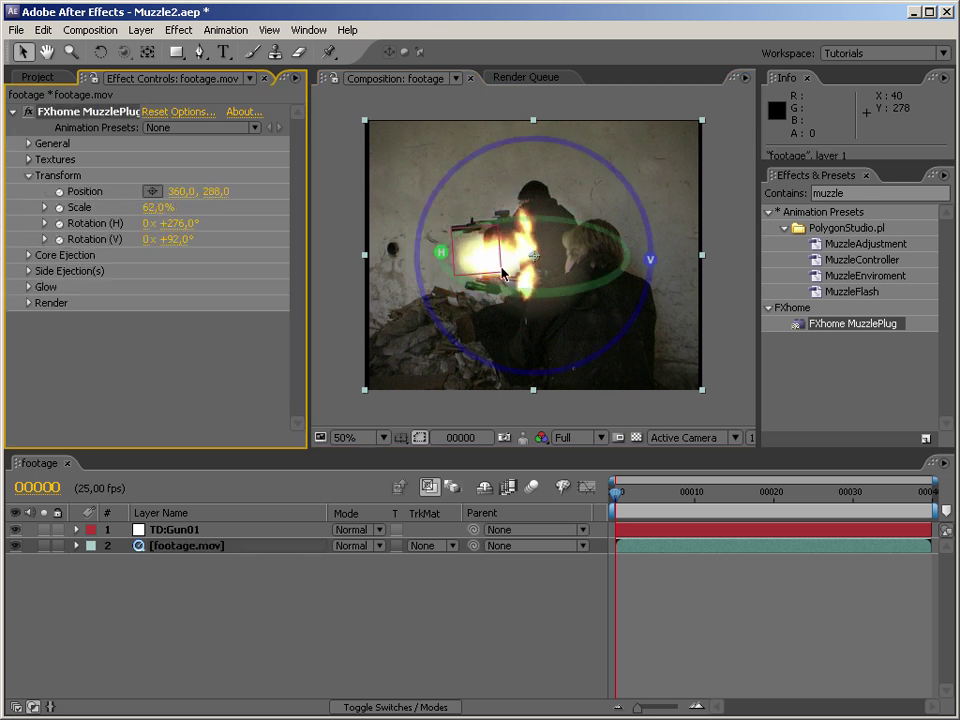
drag(544, 265, 449, 237)
drag(561, 250, 561, 250)
drag(560, 250, 561, 246)
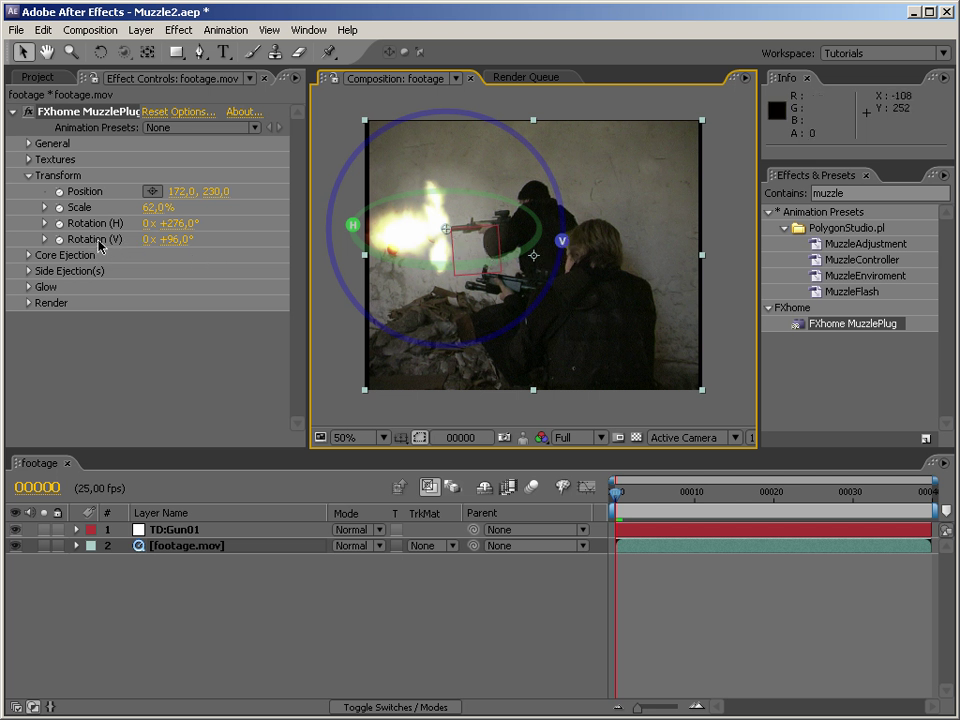
click(182, 530)
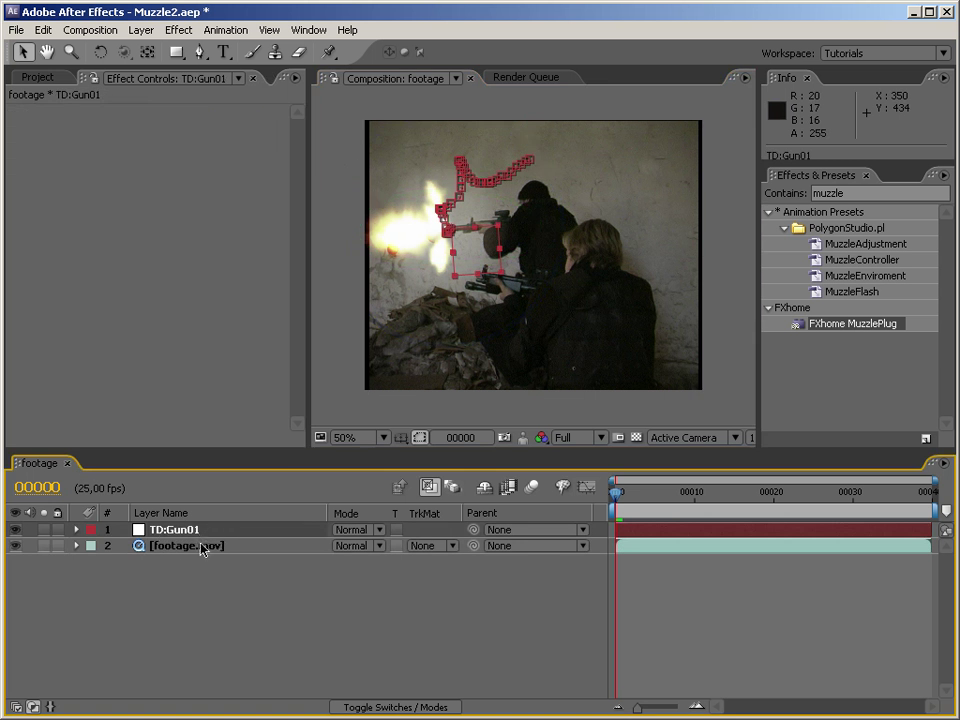
Add expressions to MuzzlePlug's Position and Rotation (V) properties
click(201, 546)
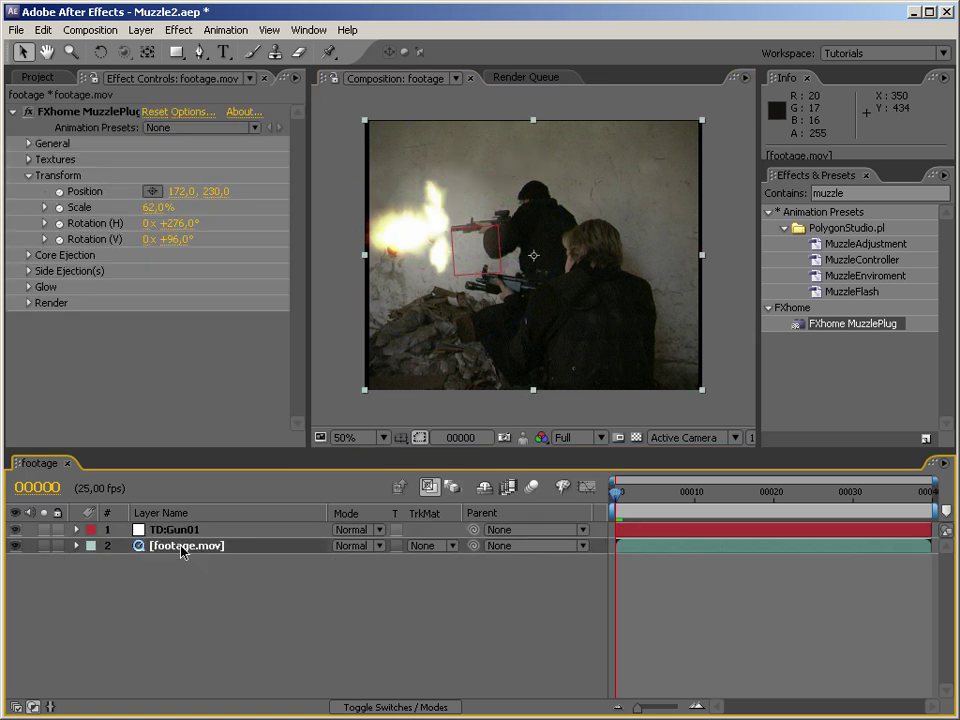
alt+click(60, 192)
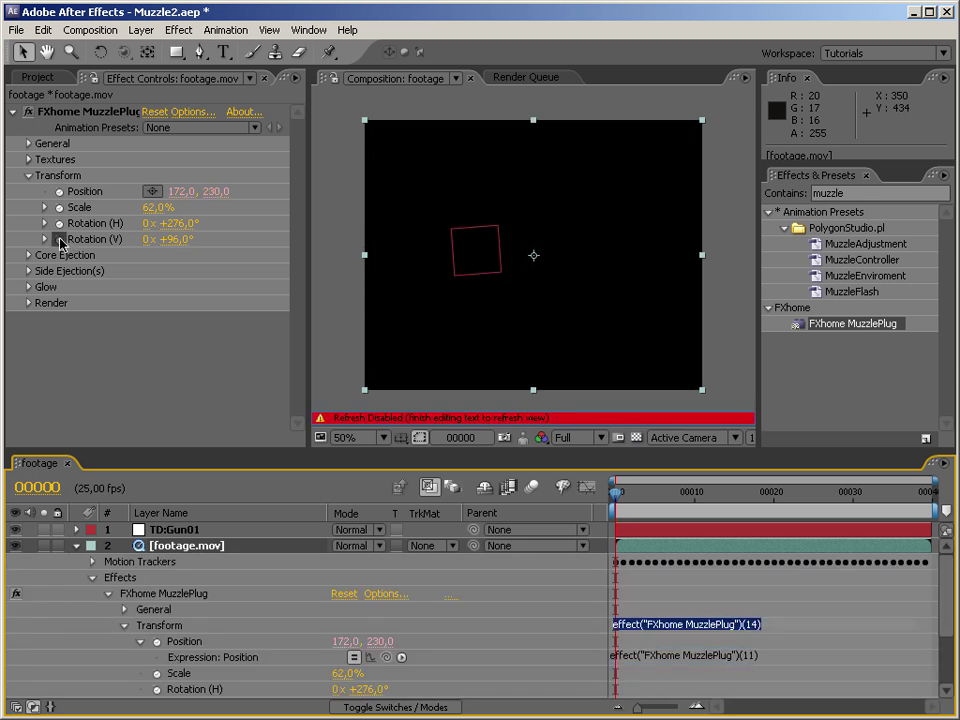
alt+click(60, 240)
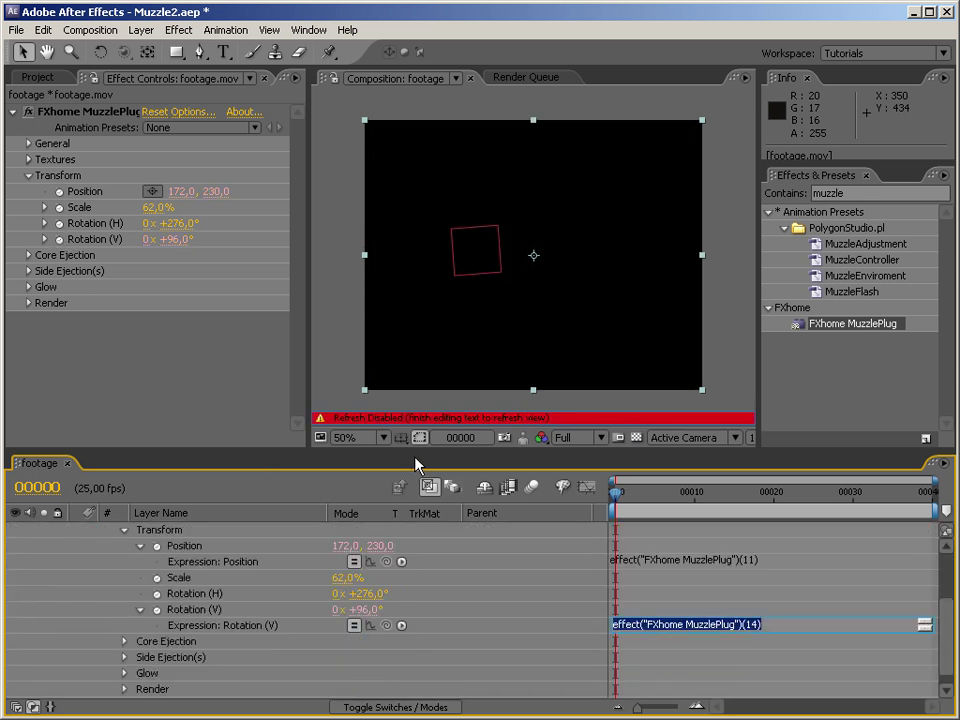
Pick-whip the Position expression to TD:Gun01's Transform Position
drag(499, 457, 504, 285)
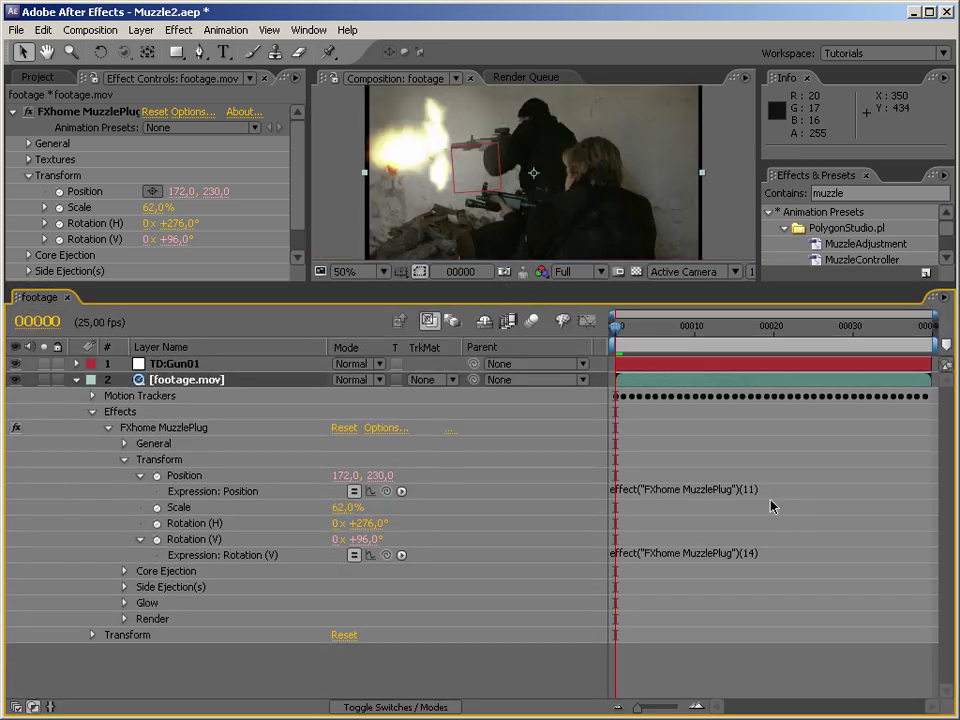
click(700, 490)
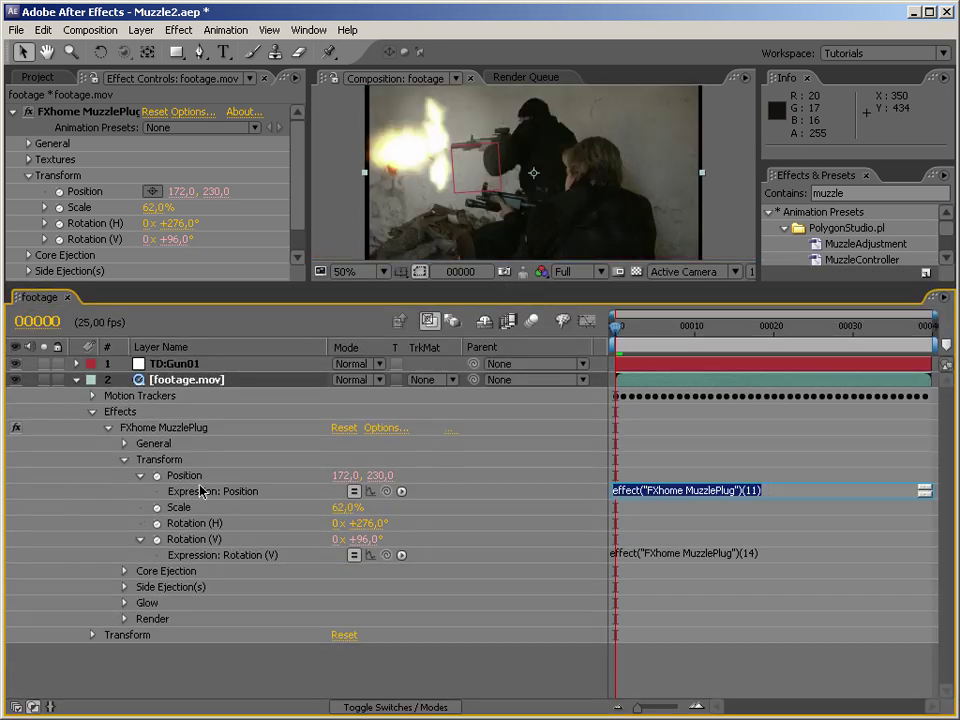
click(76, 363)
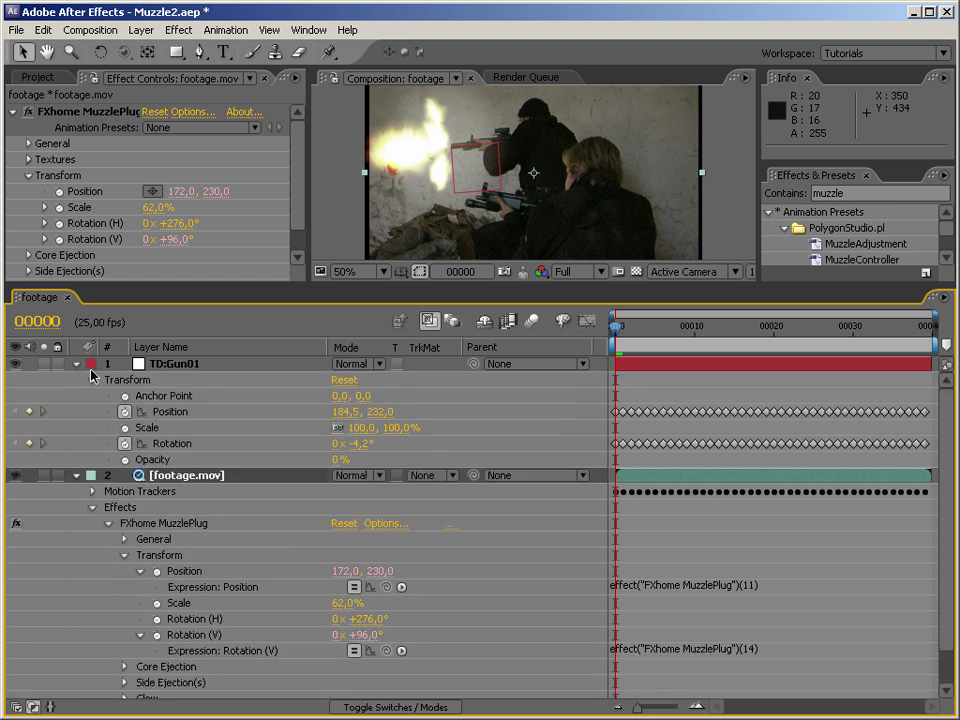
click(612, 584)
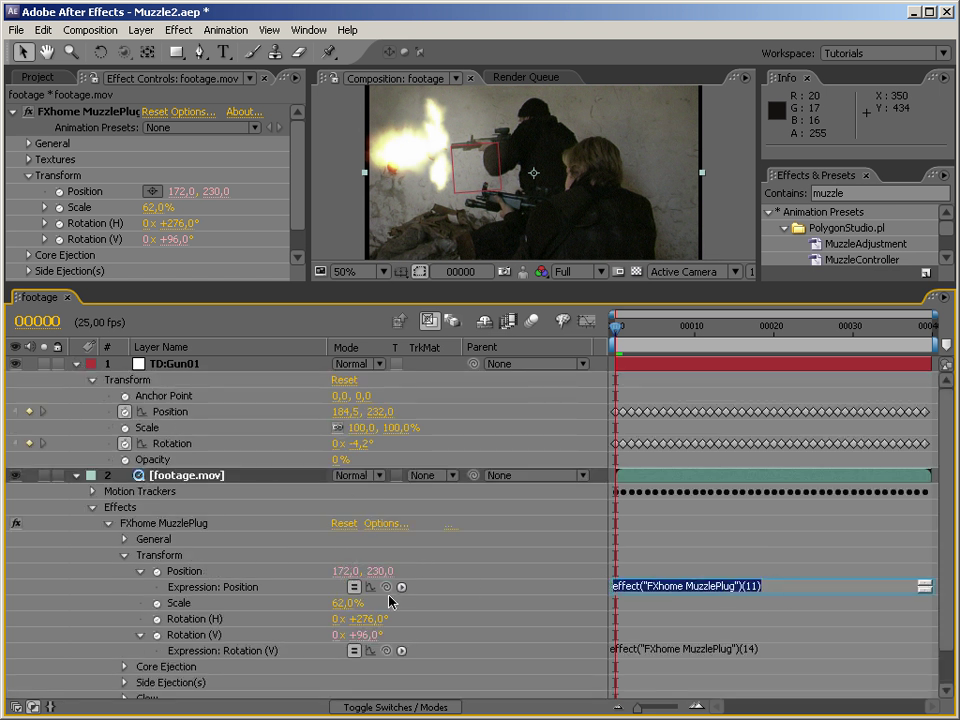
drag(386, 587, 177, 416)
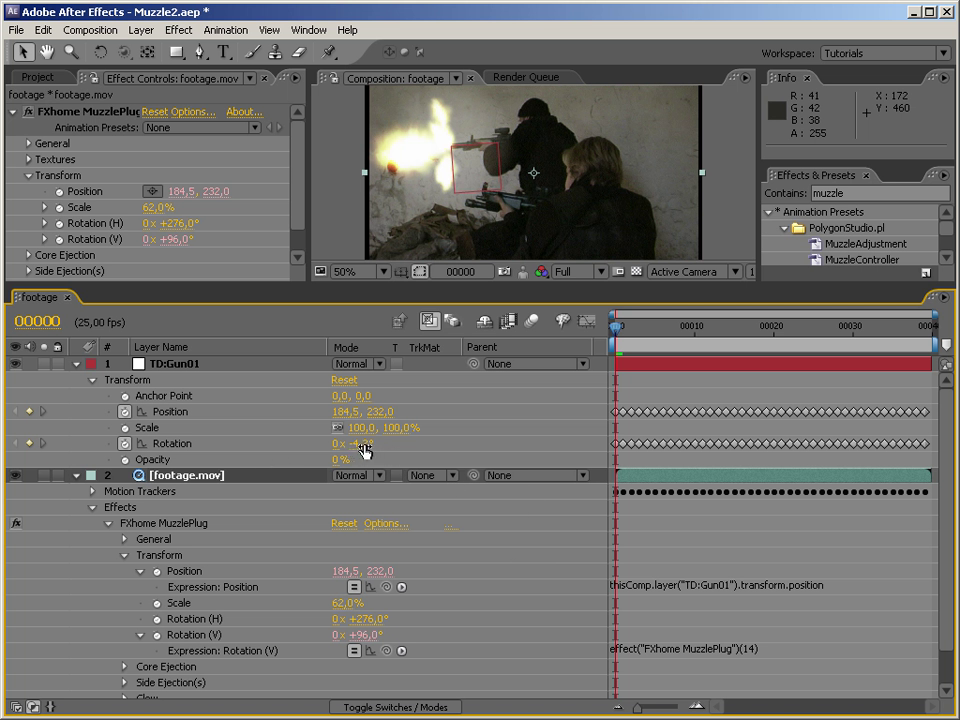
Scrub all of TD:Gun01's rotation keyframes to 0°
click(183, 443)
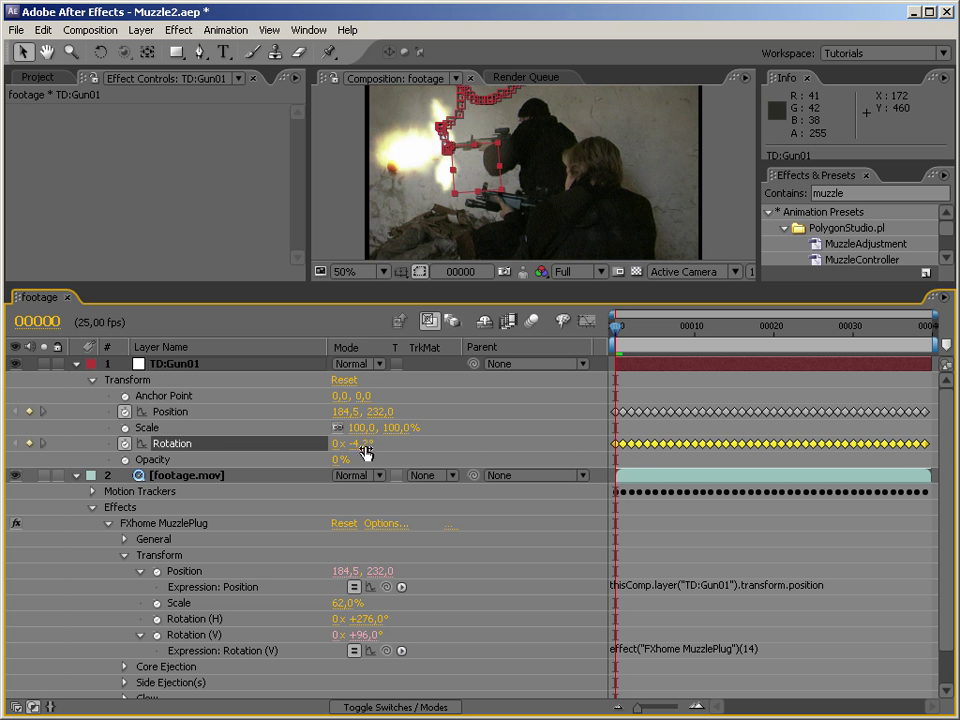
drag(365, 453, 376, 458)
drag(383, 457, 415, 457)
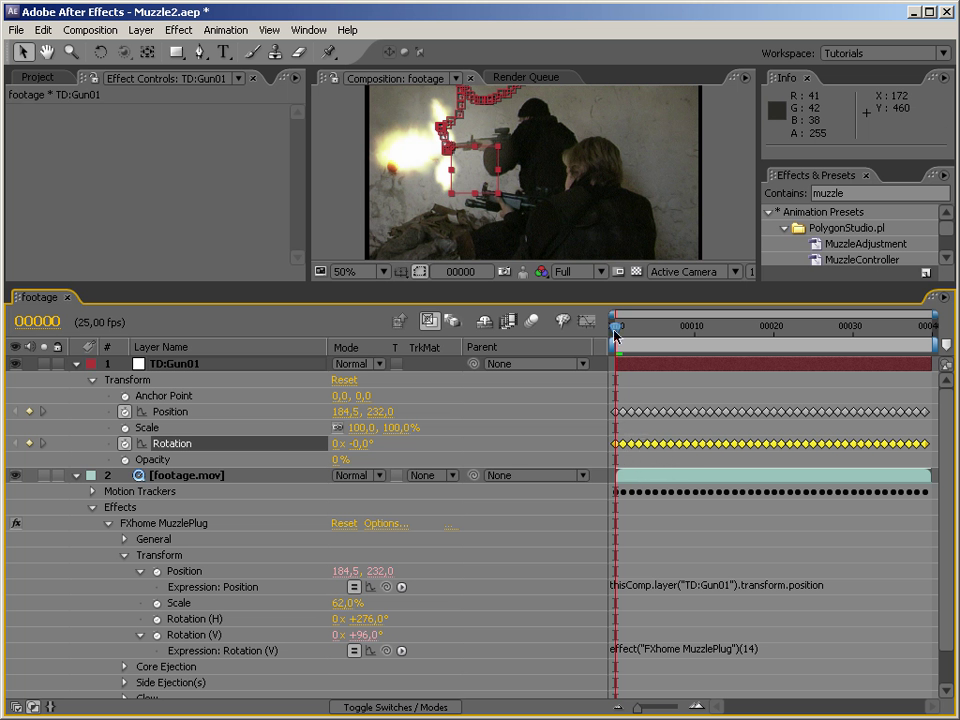
click(77, 364)
Set the Rotation (V) expression to 'value +' TD:Gun01's Transform Rotation
click(770, 560)
drag(766, 554, 565, 551)
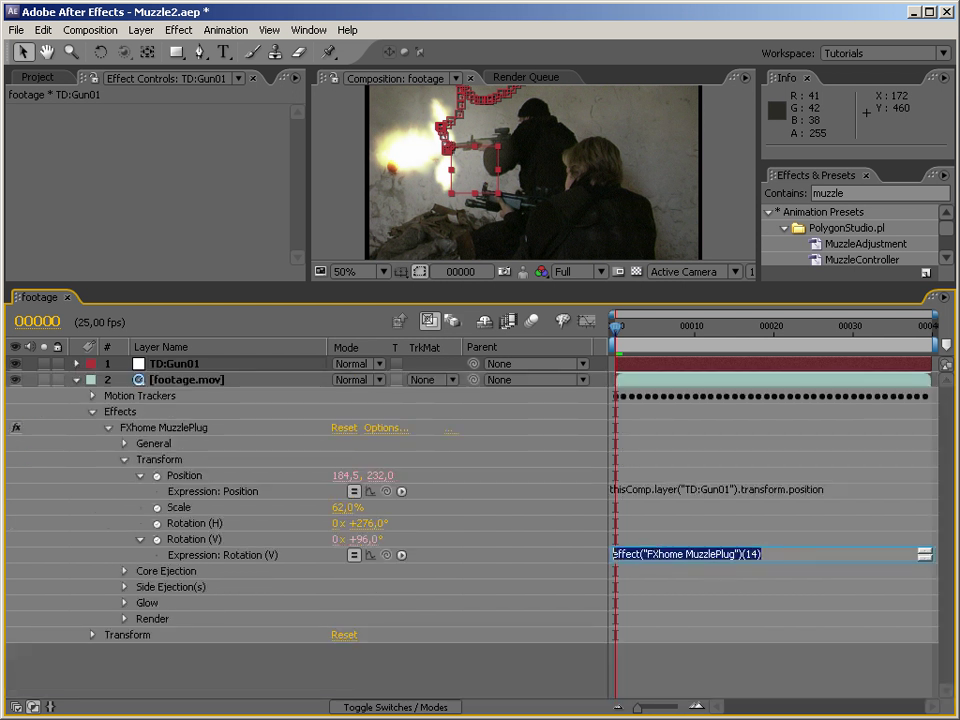
text(value +)
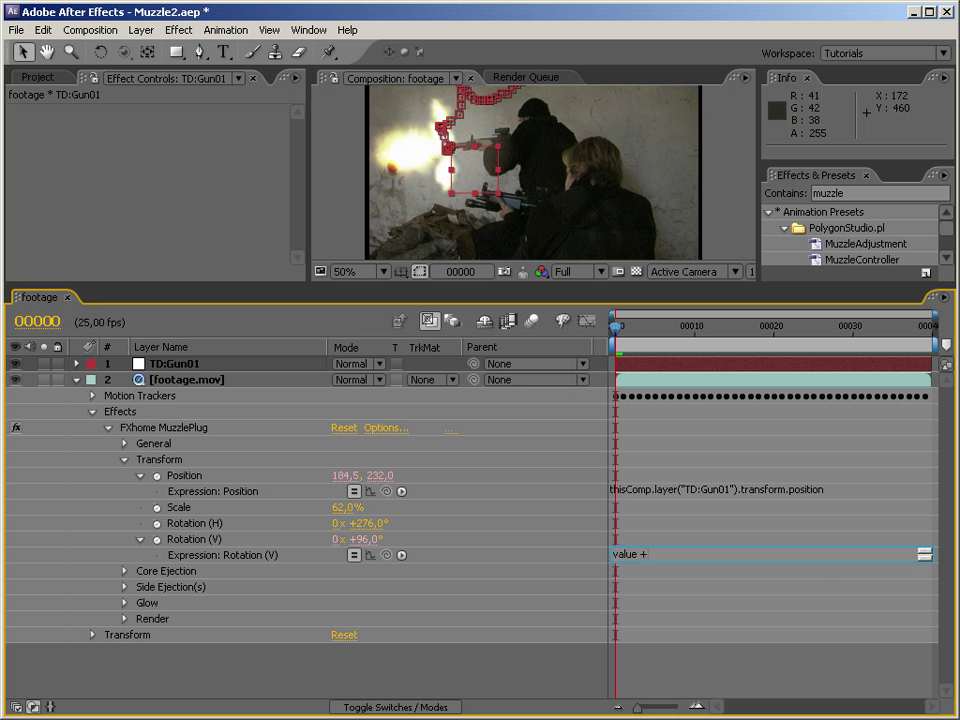
click(77, 364)
click(480, 445)
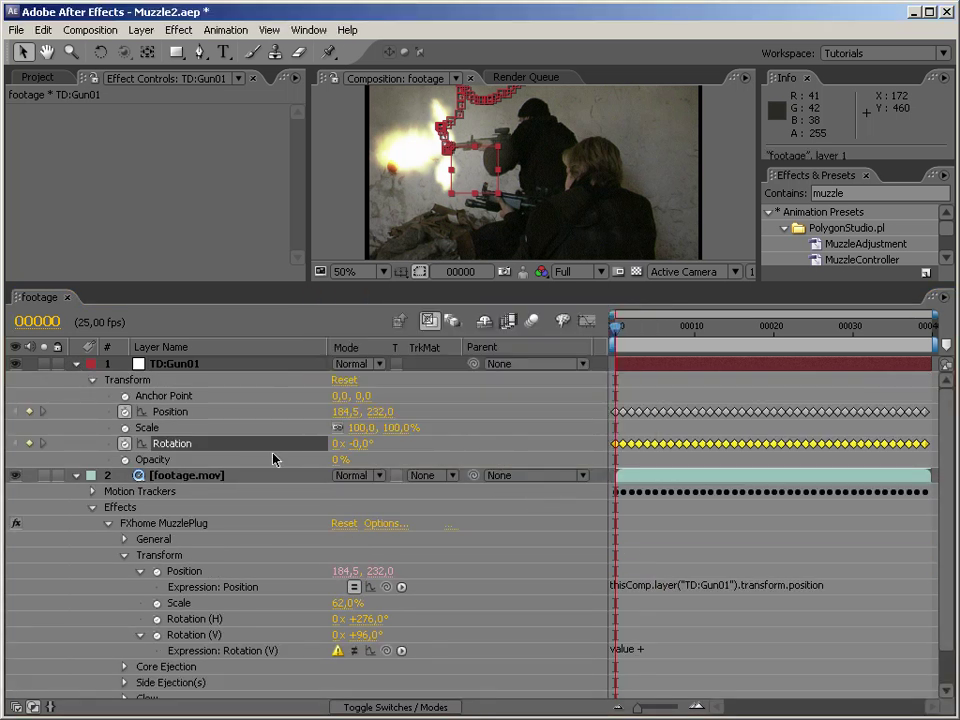
click(699, 652)
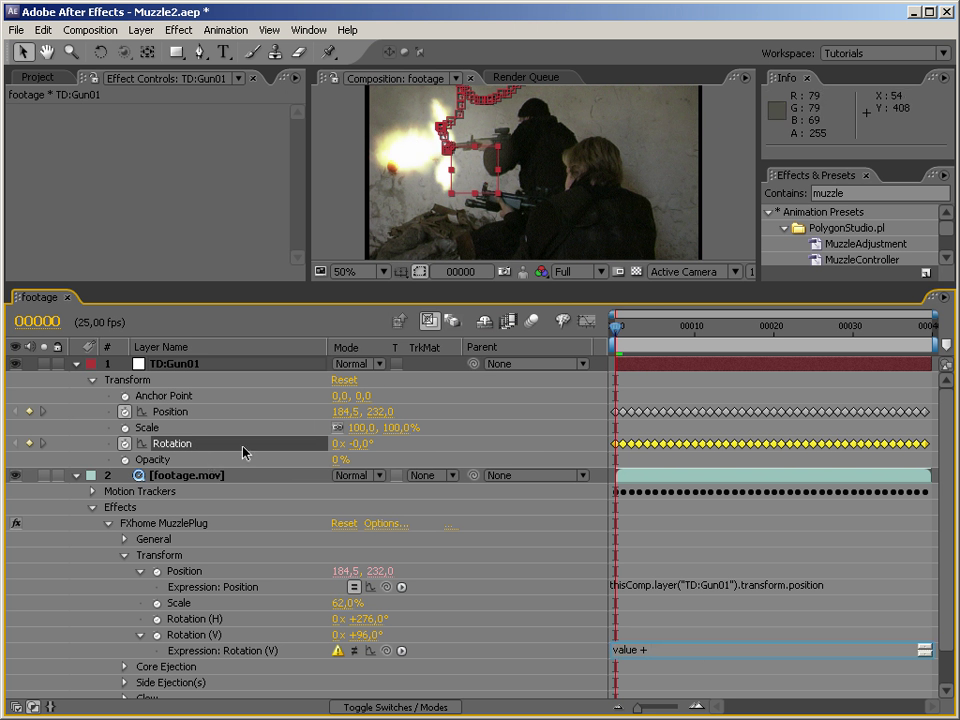
drag(386, 651, 252, 447)
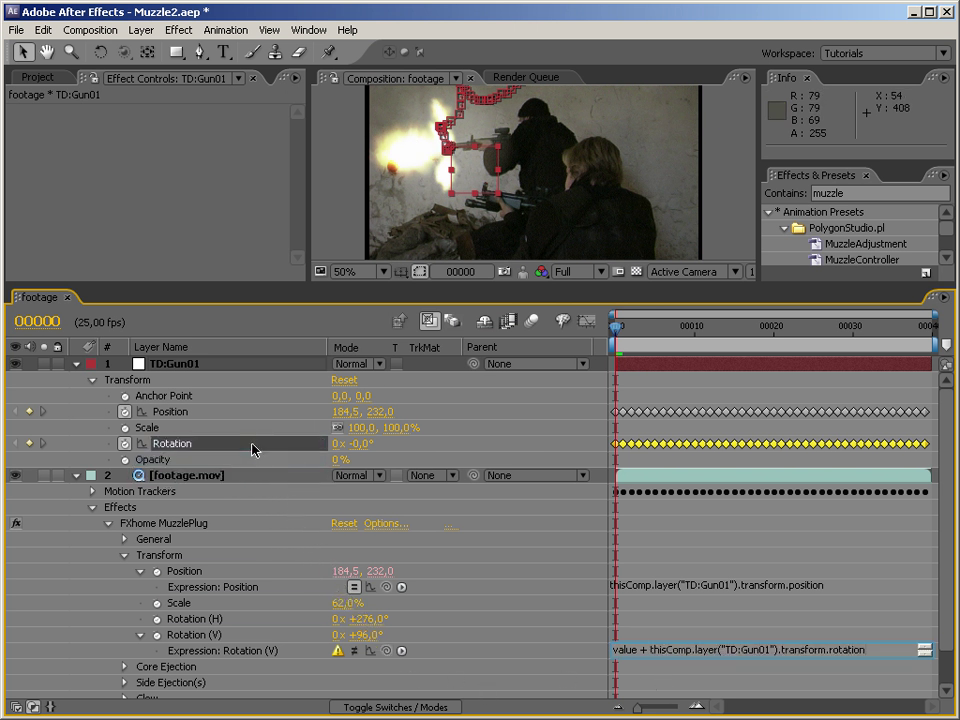
click(252, 449)
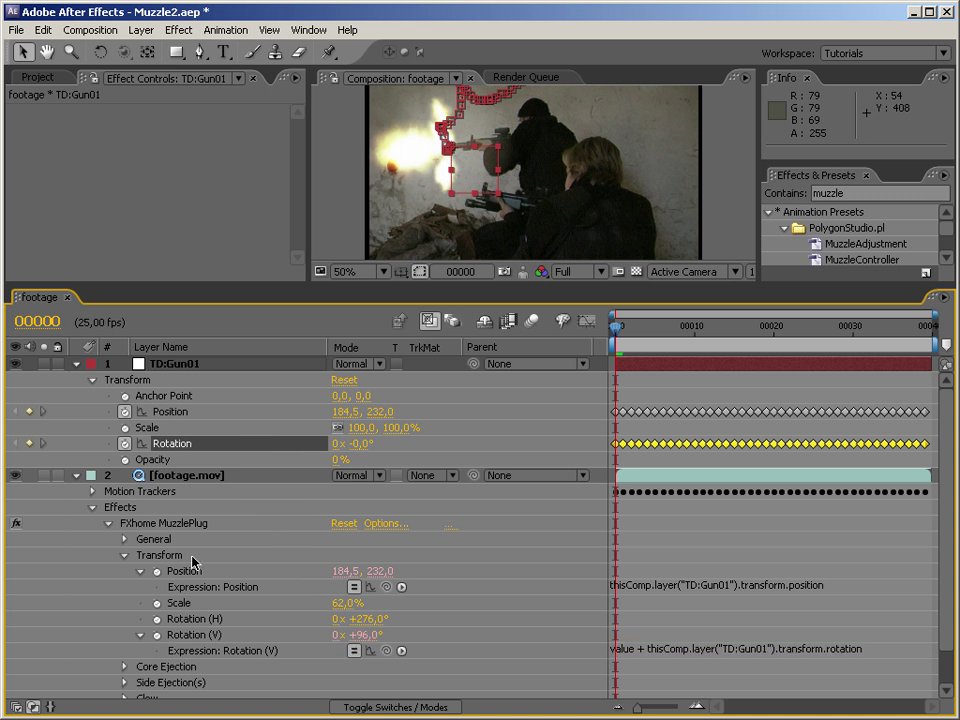
click(78, 476)
Check frame 00006 and reveal footage.mov's expressions, collapsing Motion Trackers
click(76, 364)
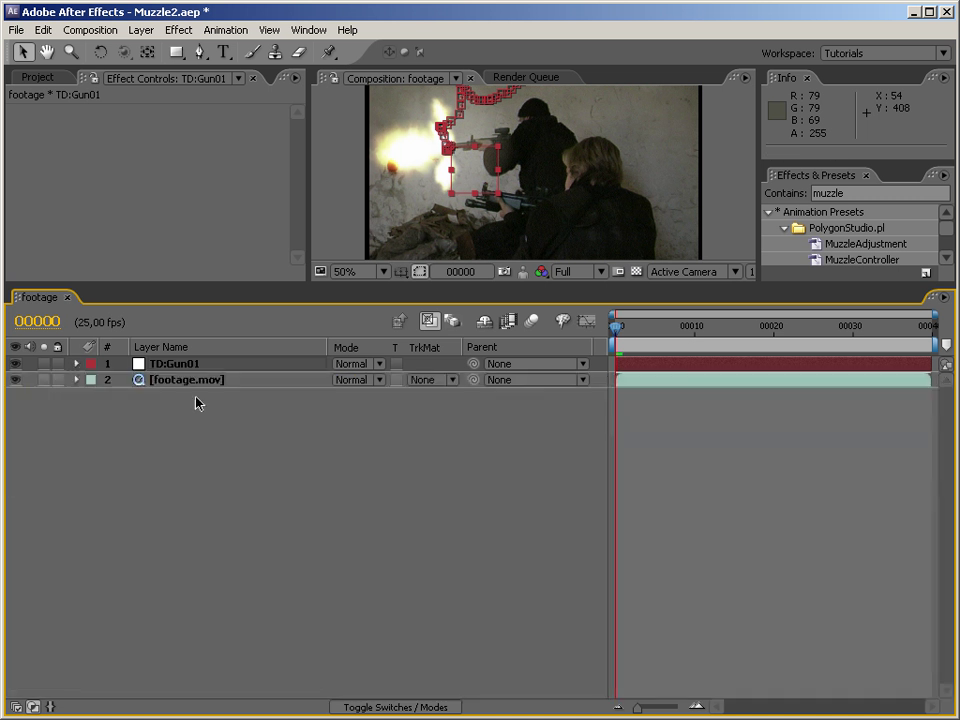
drag(584, 283, 566, 468)
mouse_move(617, 515)
mouse_down()
mouse_move(738, 516)
mouse_move(615, 518)
mouse_up()
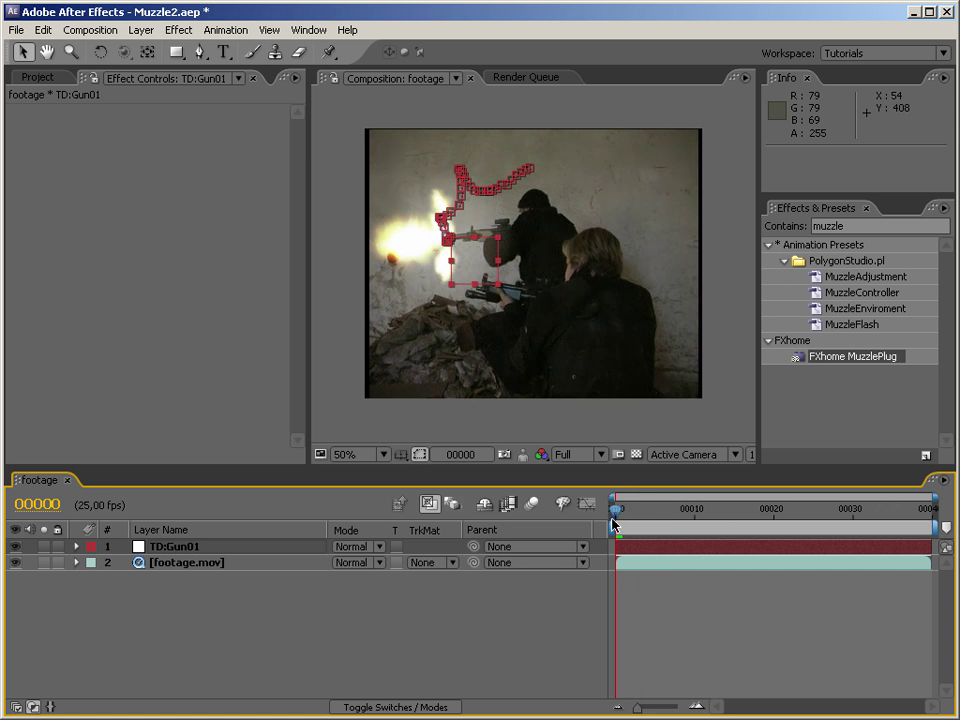
click(184, 563)
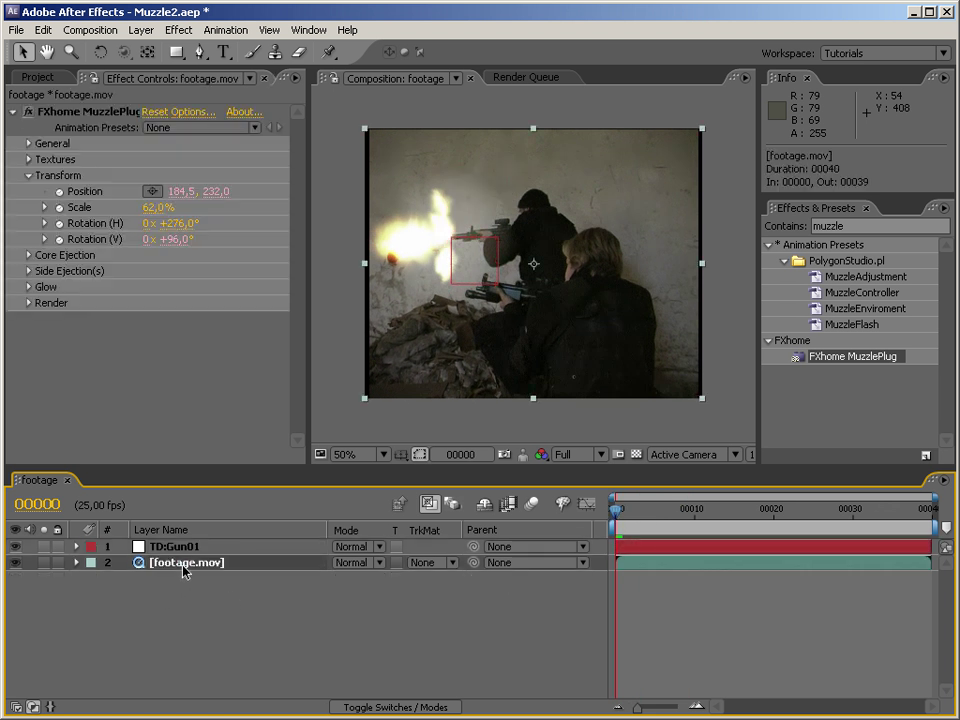
key(u)
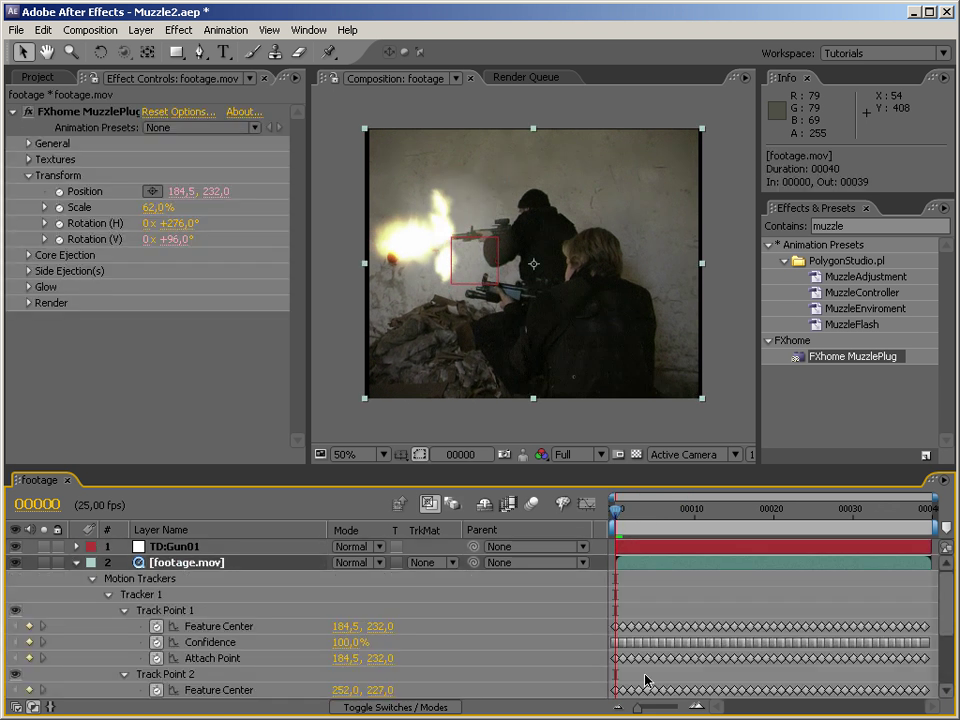
click(77, 563)
key(u)
scroll(300, 620, down, 2)
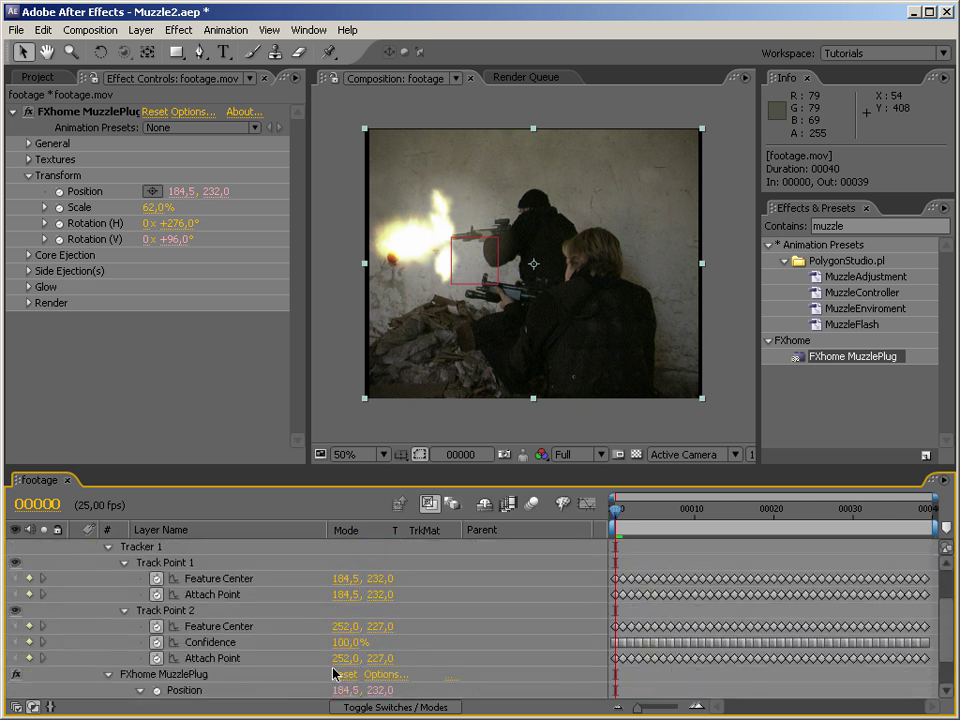
scroll(335, 674, up, 3)
click(92, 579)
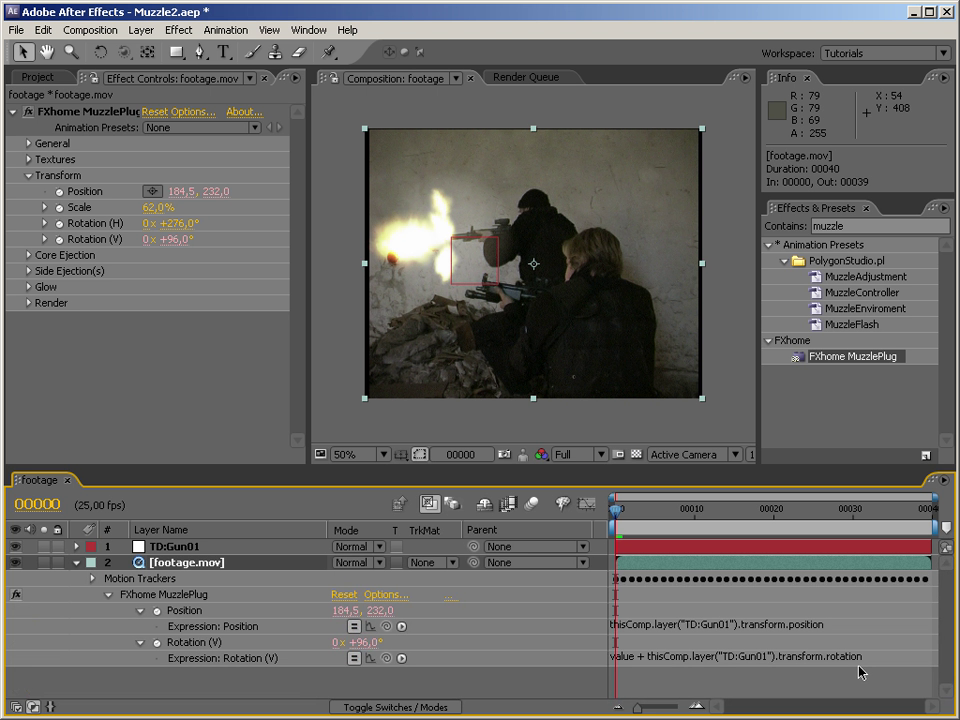
Change the Rotation (V) expression's '+' to '-' so it subtracts TD:Gun01's rotation
click(797, 660)
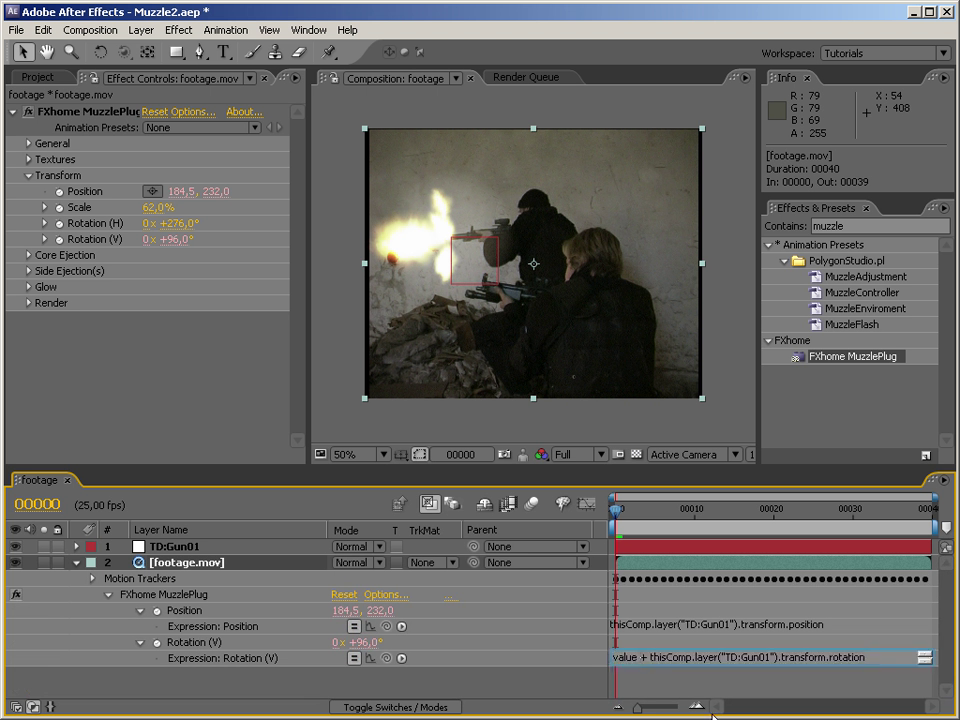
key(BackSpace)
text(-)
click(648, 612)
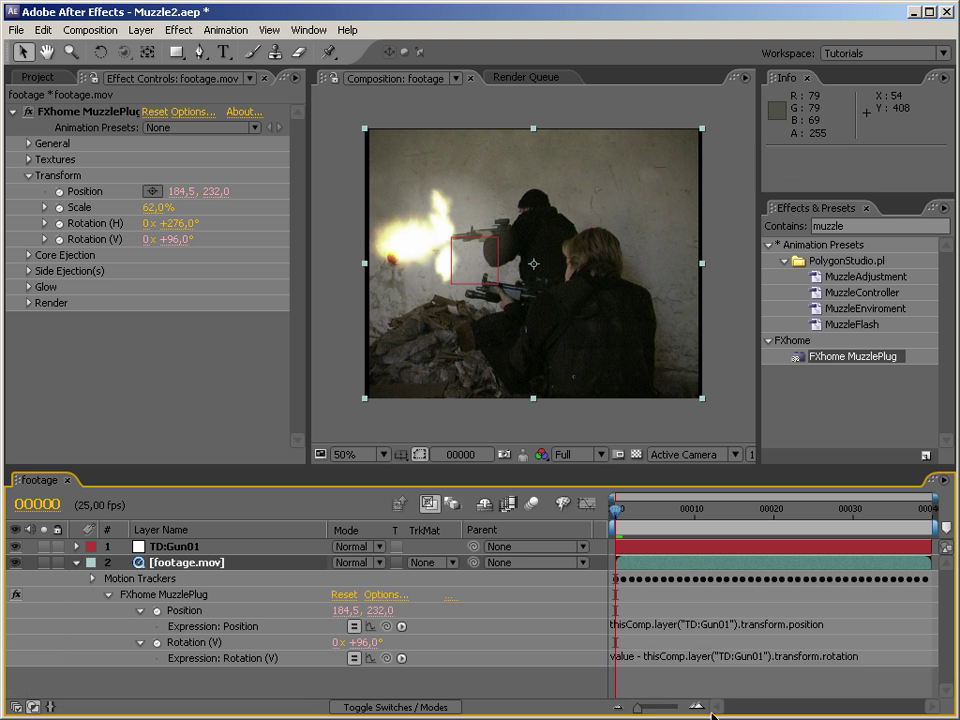
Scrub the time indicator to frame 00014 to check the flash on the rifle's muzzle
click(75, 562)
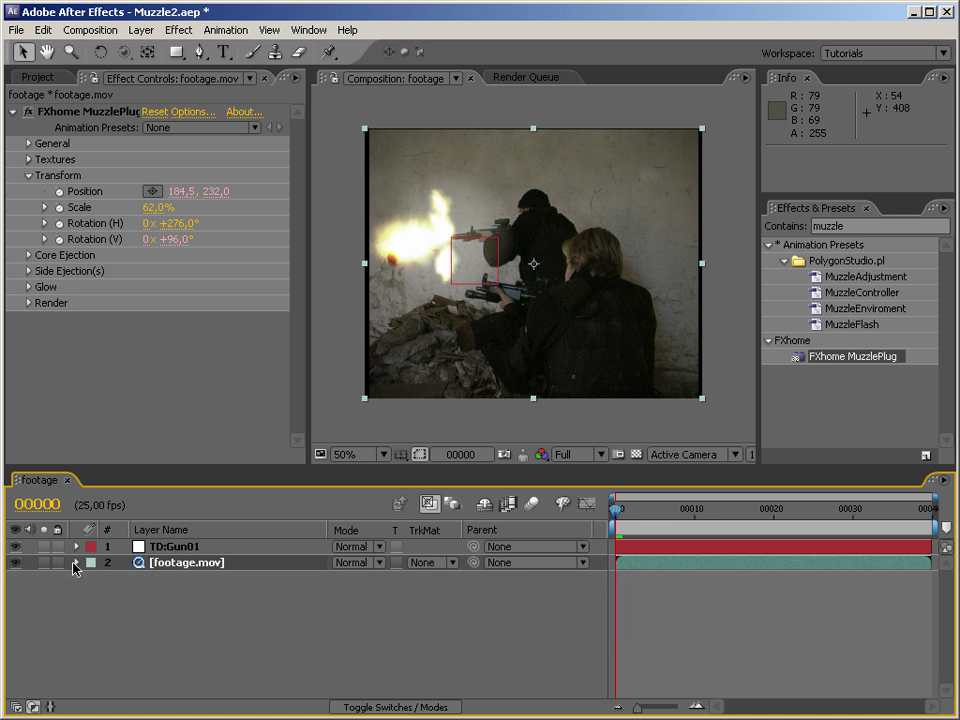
click(627, 514)
drag(627, 514, 597, 518)
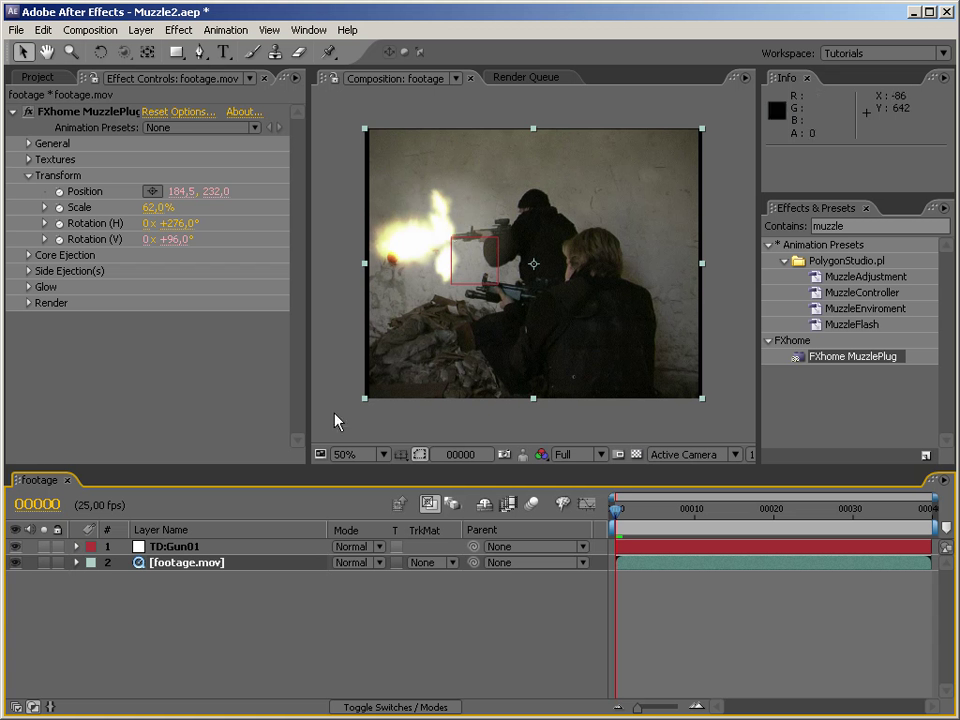
click(193, 418)
drag(709, 521, 727, 522)
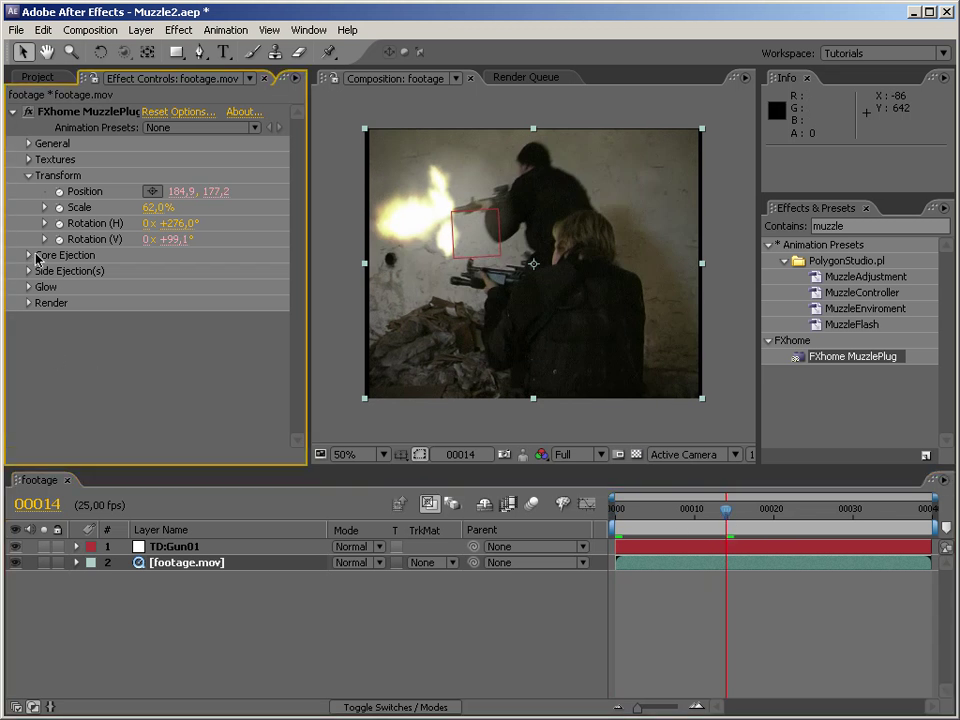
Make the flash colour yellow-green and raise Color randomize to 100
click(27, 176)
click(28, 144)
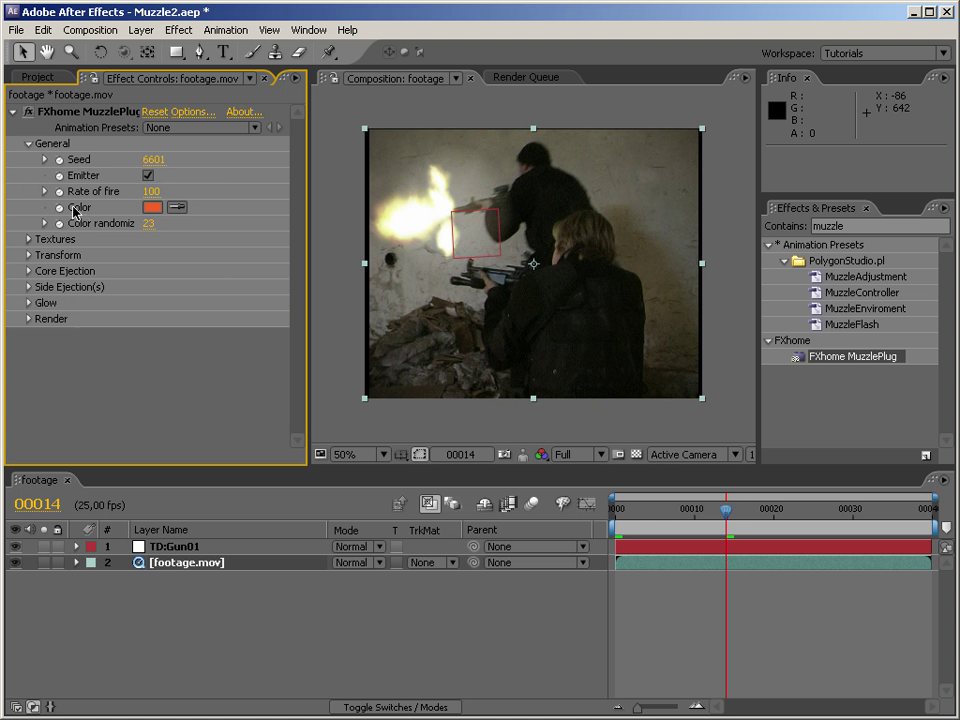
click(152, 208)
click(215, 410)
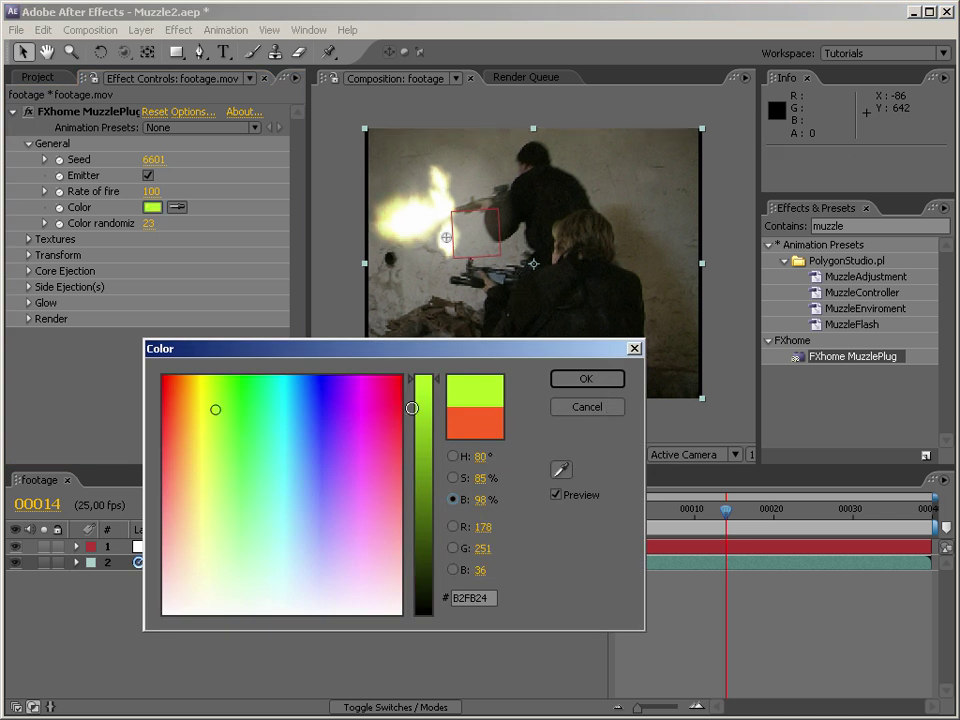
click(580, 382)
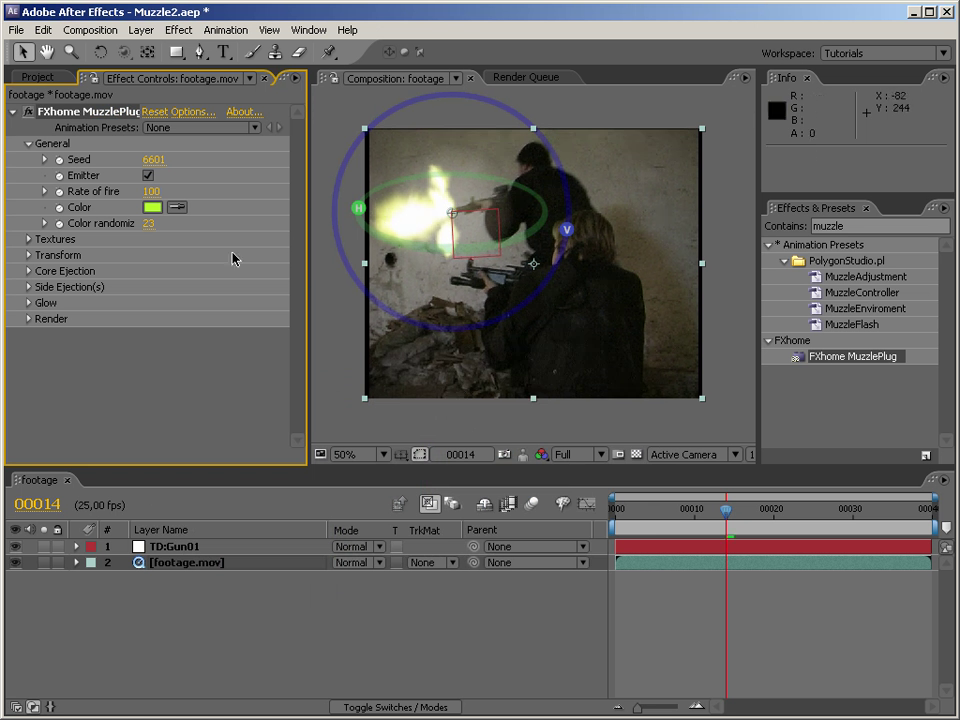
drag(148, 223, 370, 226)
Jump to the first frame, hide layer controls and start a RAM preview
key(Home)
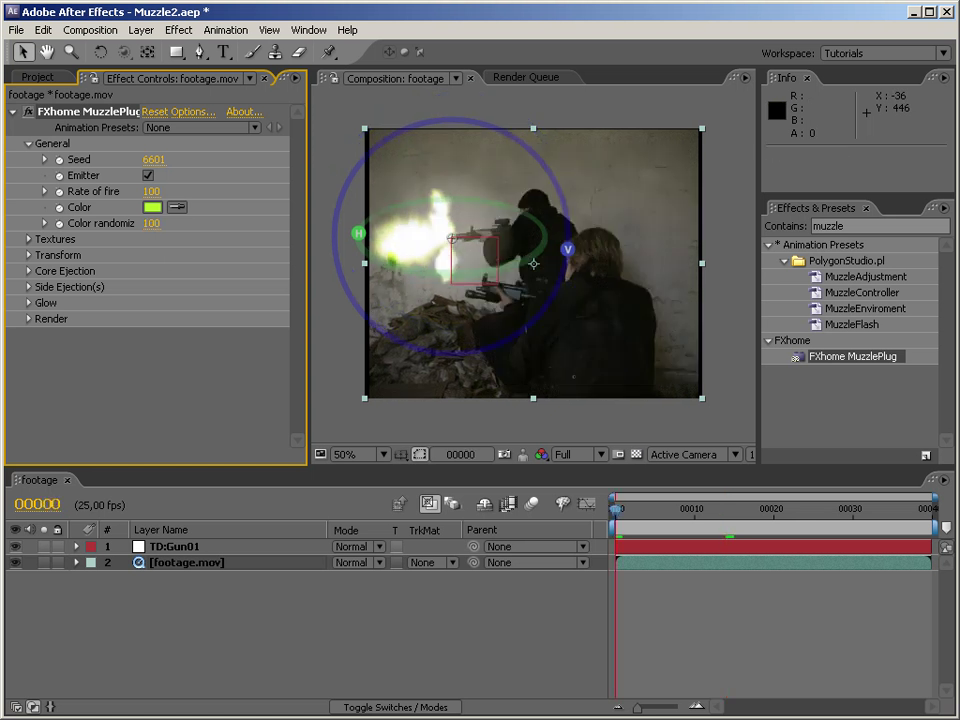
key(F2)
key(KP_0)
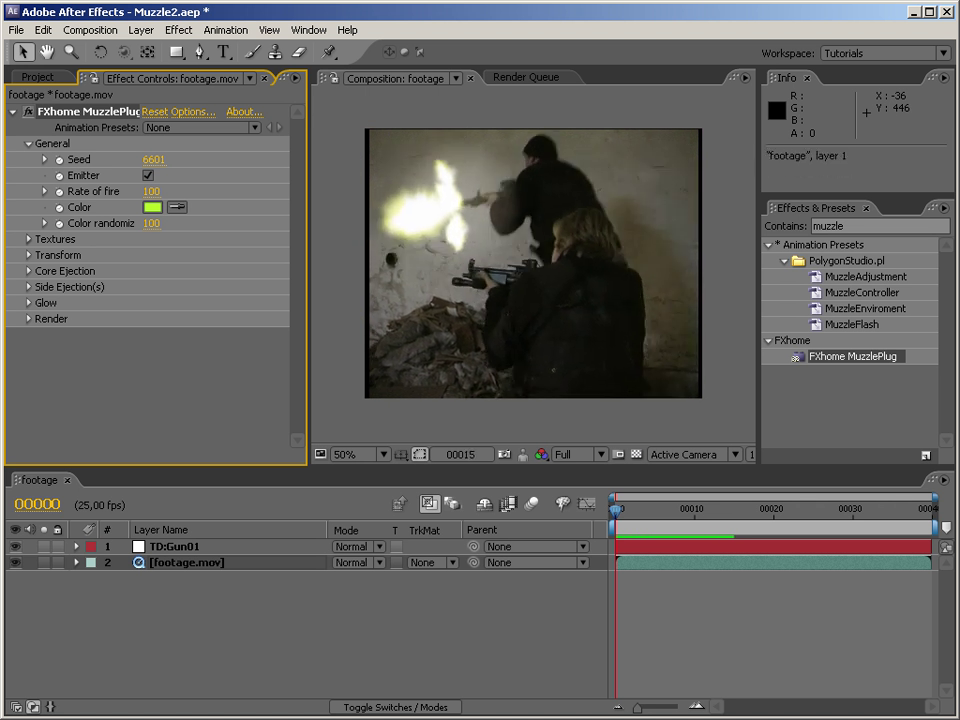
Stop the preview, deselect the layer and scrub the Seed from 6601 to 201
key(space)
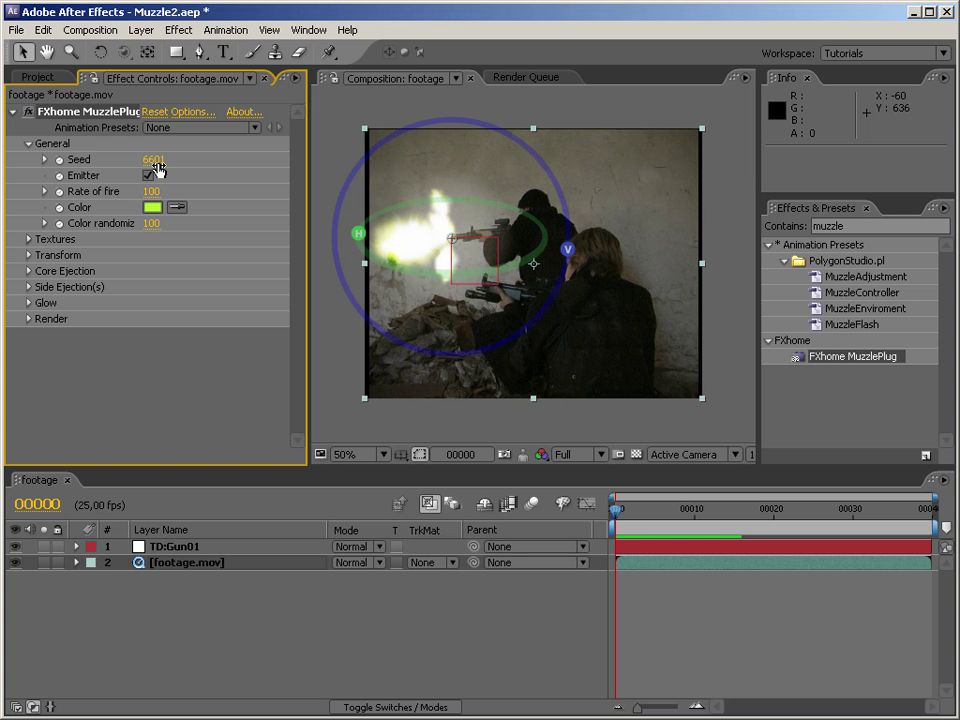
click(529, 611)
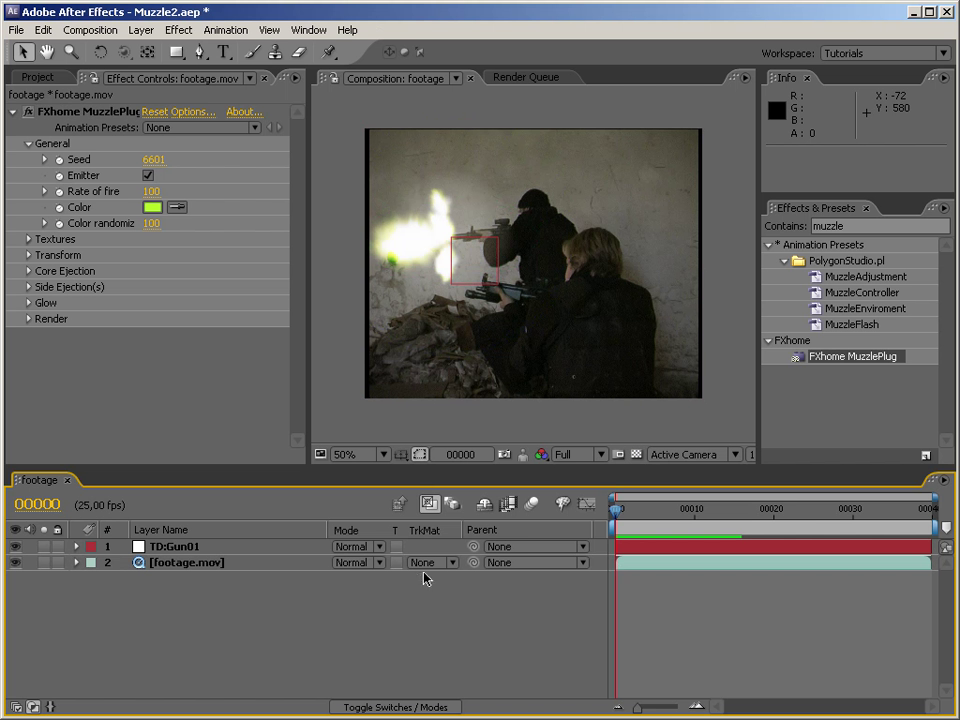
drag(152, 167, 91, 163)
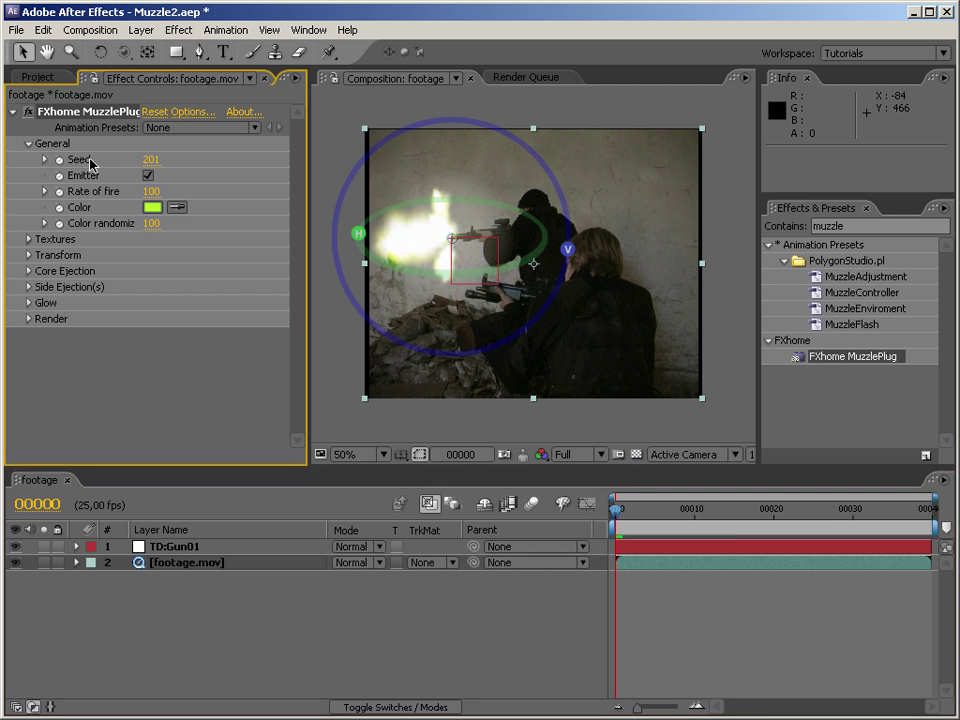
Set the MuzzlePlug Rate of fire to 30
click(148, 195)
text(50)
key(Return)
click(148, 195)
text(30)
key(Return)
Preview the slower firing, then scrub to frame 14 to inspect the flash
key(space)
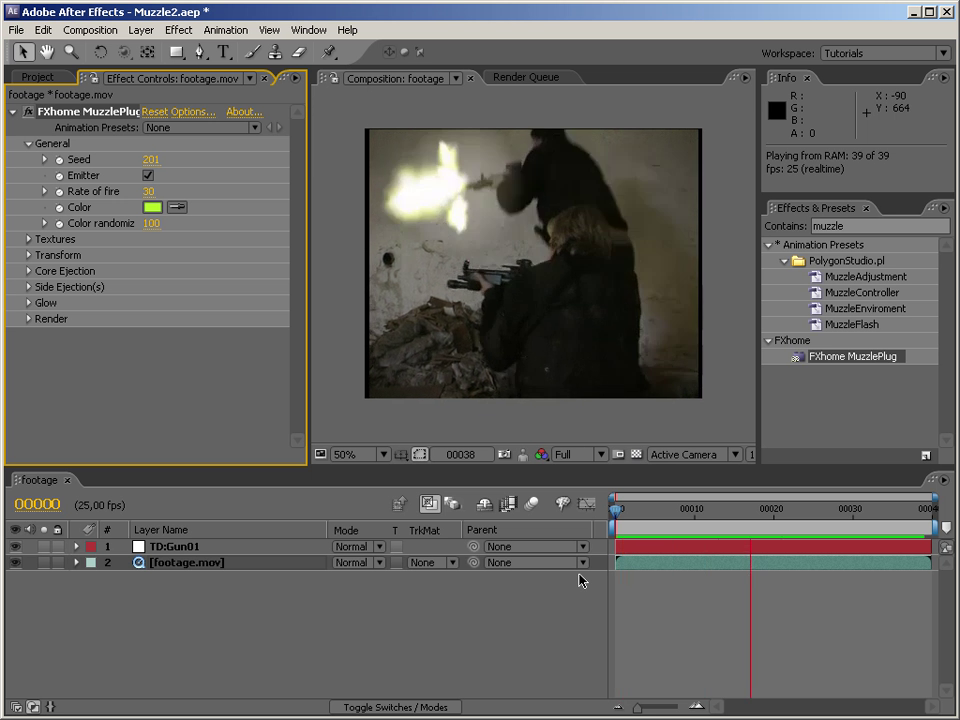
key(space)
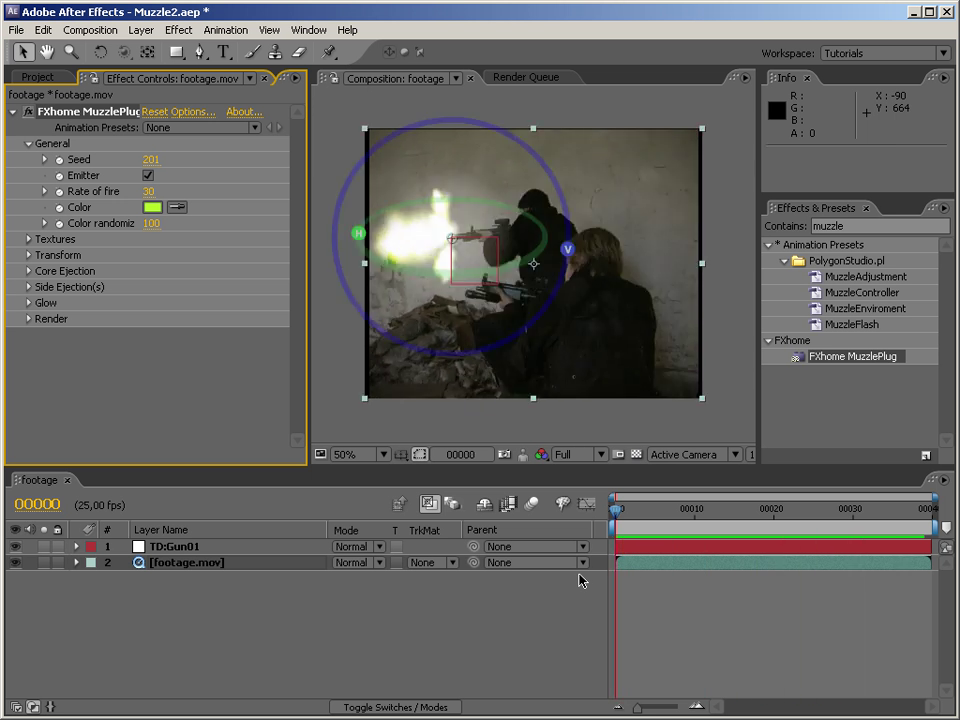
click(641, 510)
drag(641, 510, 615, 505)
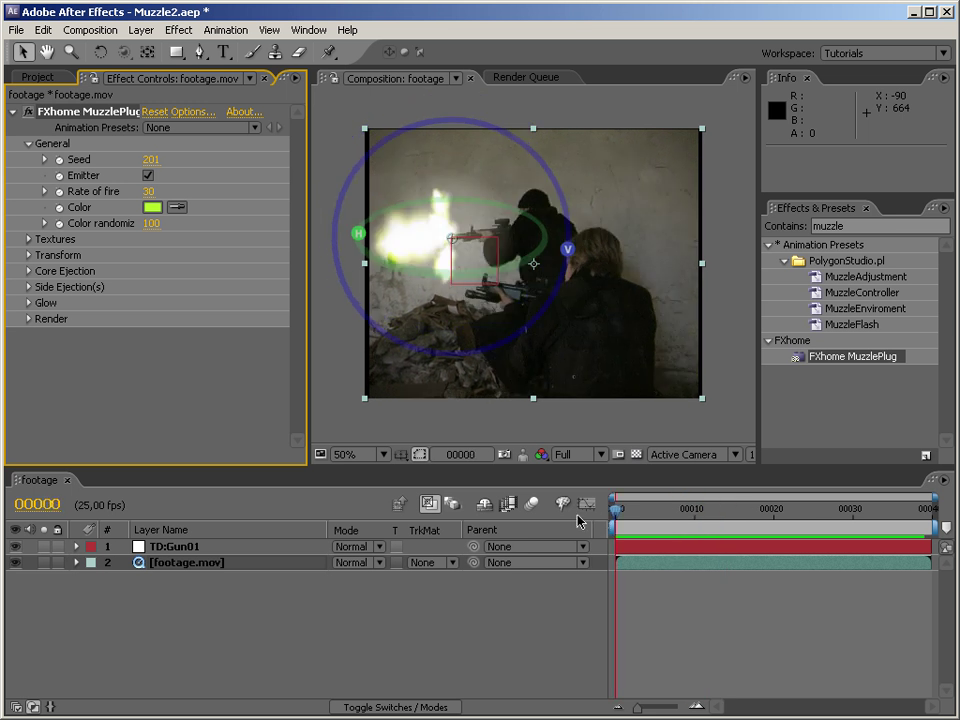
Drive the Seed with a random(2000) expression and preview the varying flashes
alt+click(58, 160)
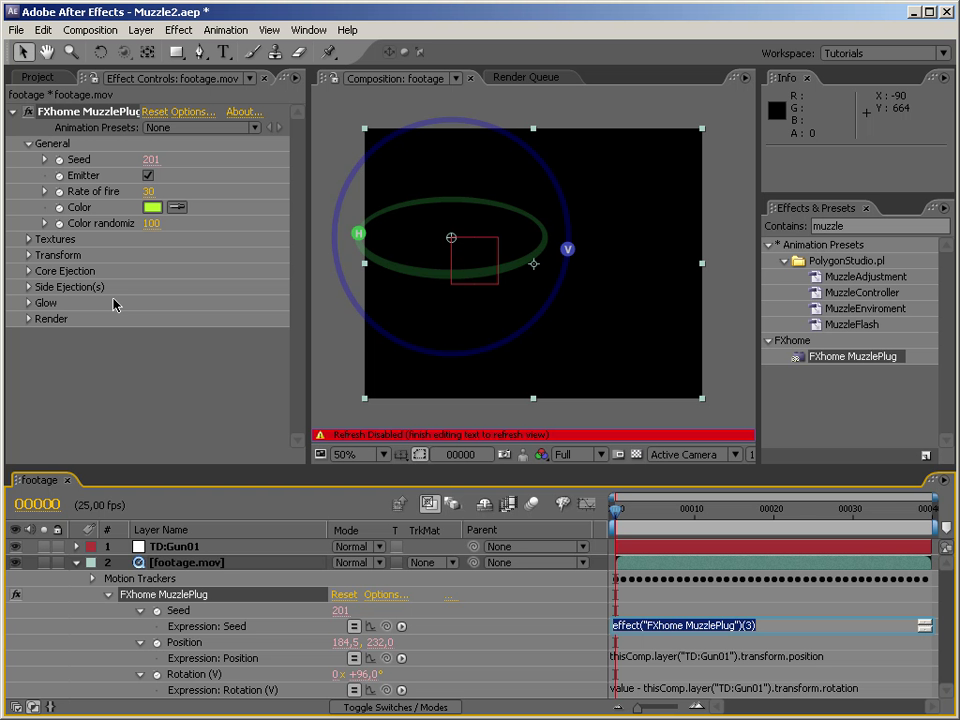
text(random)
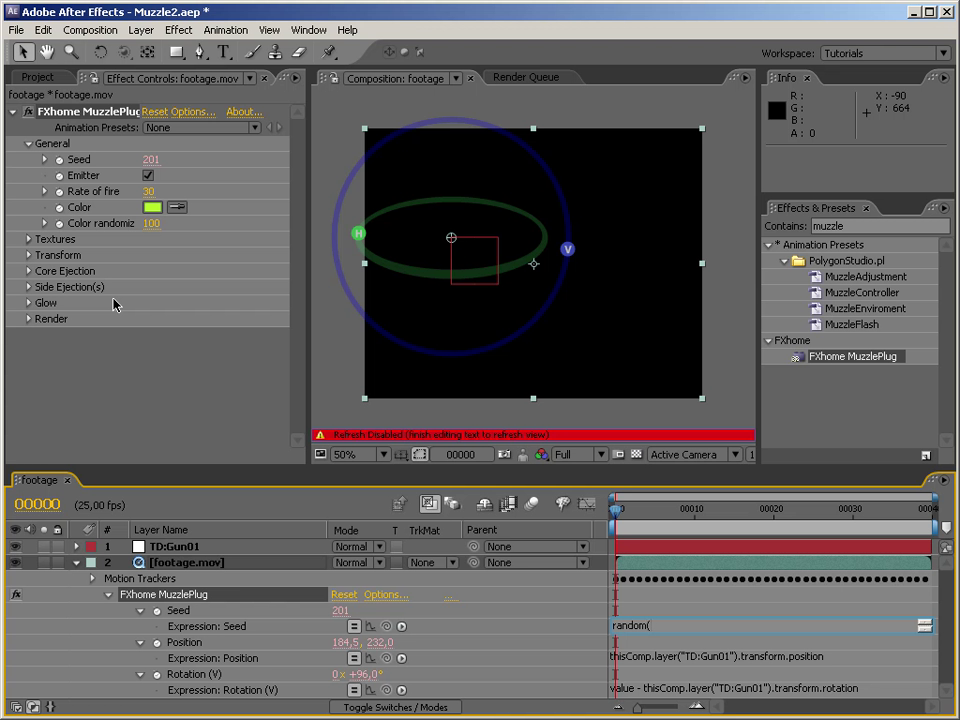
text((2000))
key(KP_Enter)
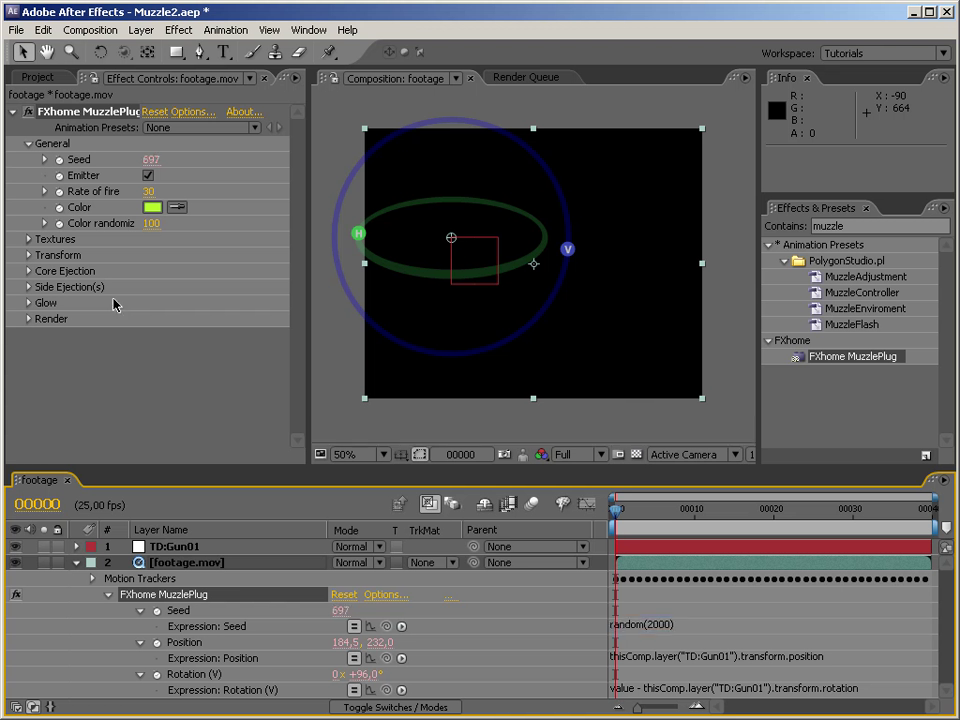
key(KP_0)
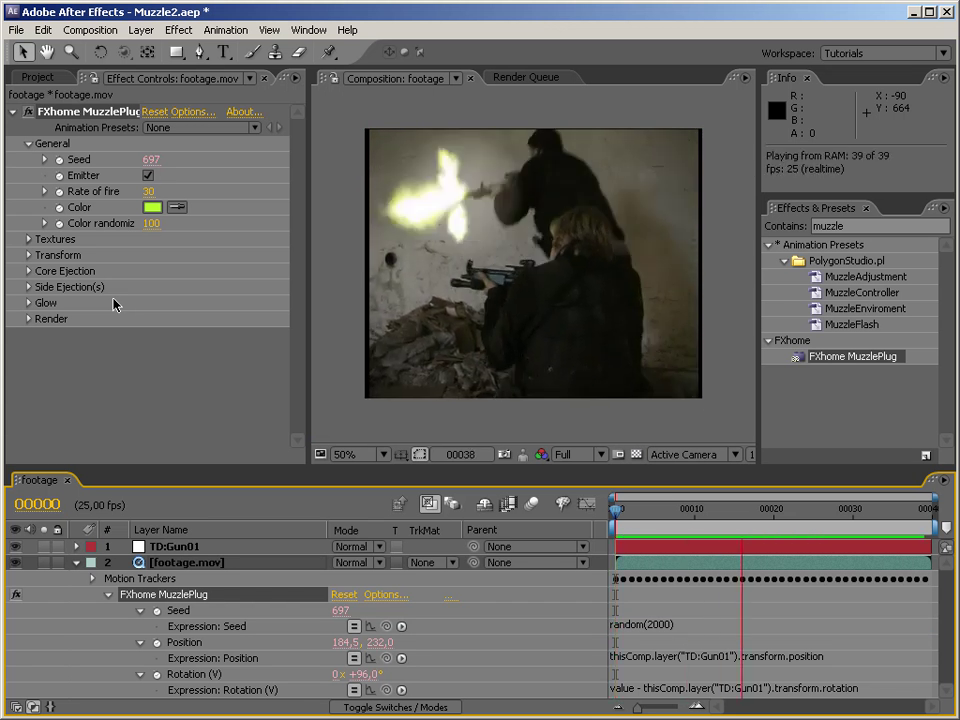
key(space)
drag(615, 510, 734, 488)
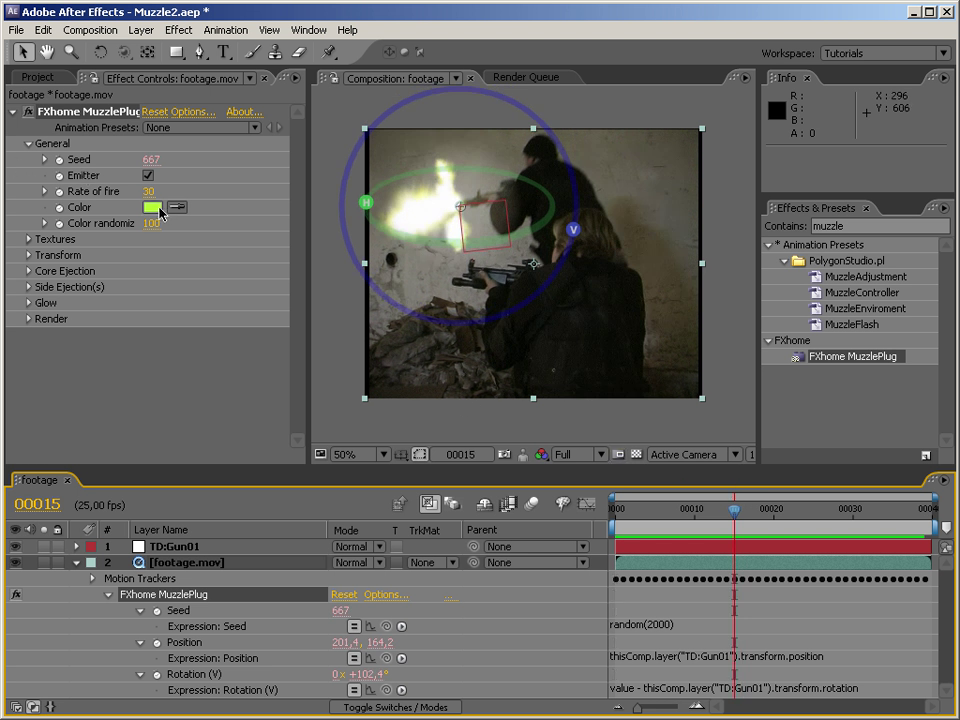
Change the flash colour to orange FB7600 and bring up the Textures list
click(160, 207)
click(192, 389)
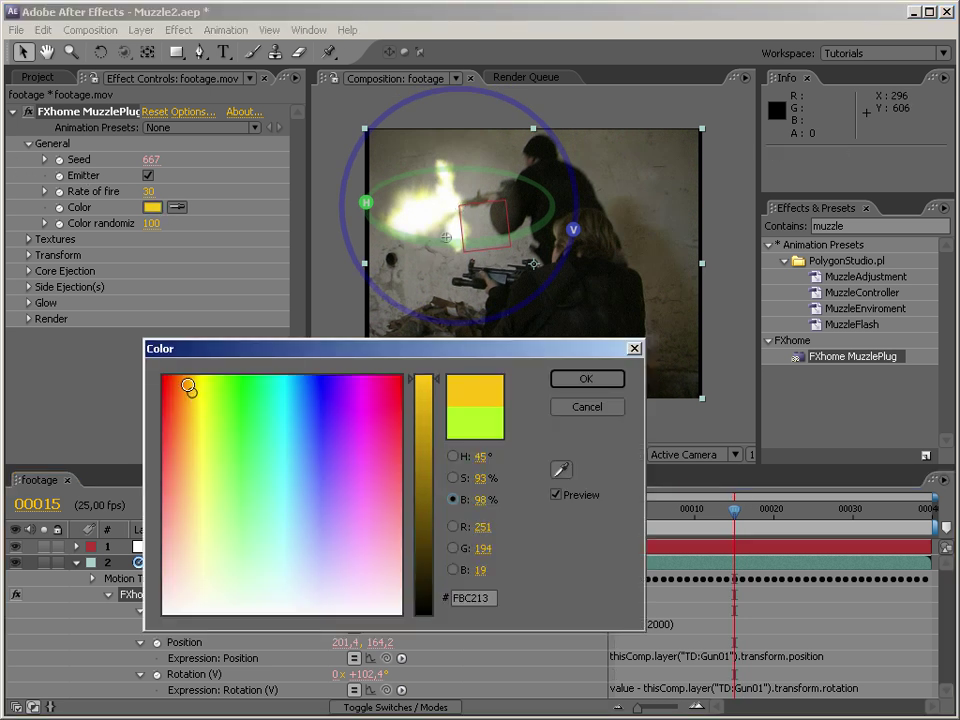
click(183, 379)
click(180, 376)
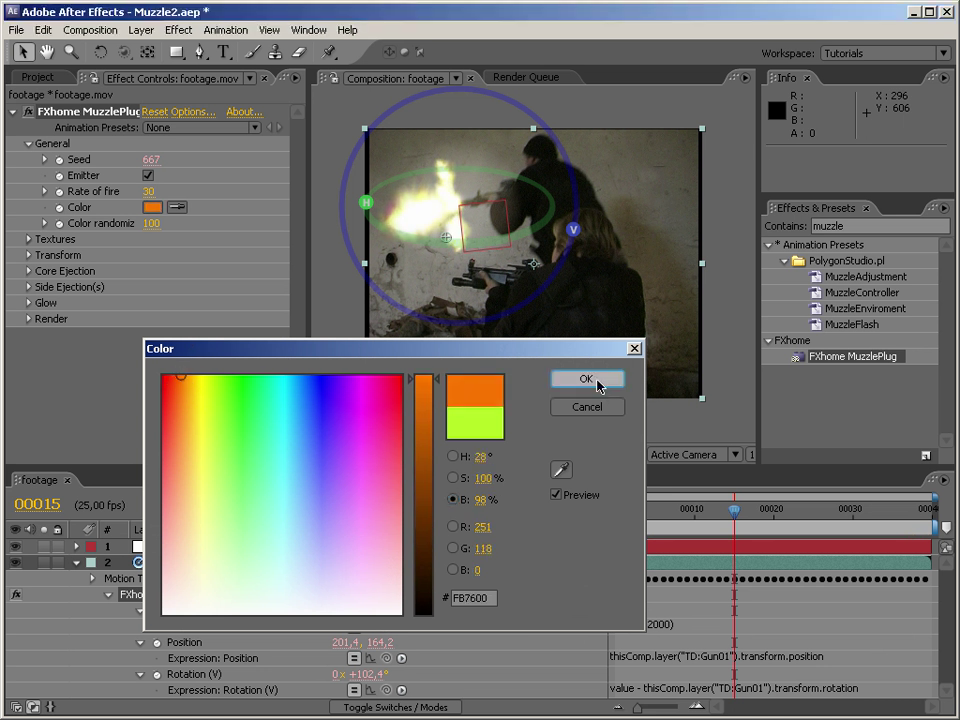
click(590, 380)
click(28, 143)
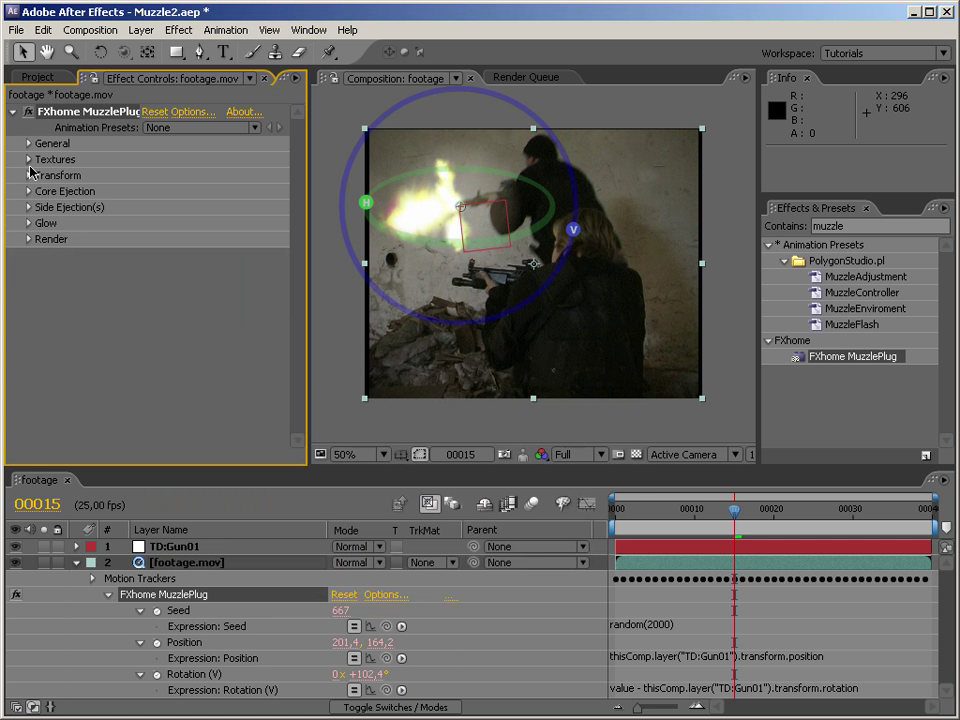
click(28, 159)
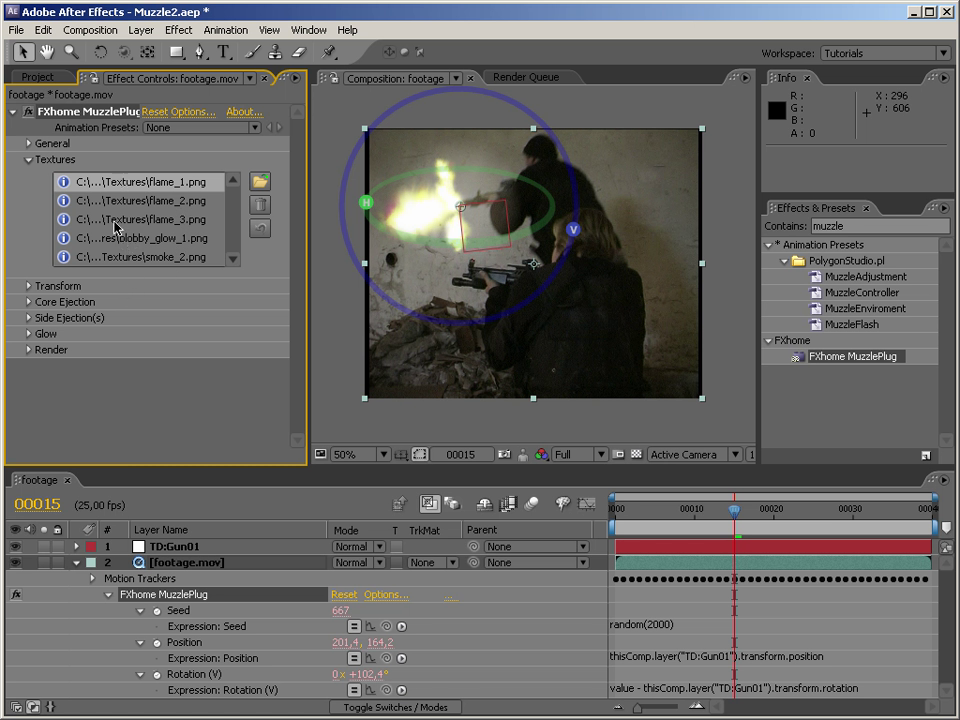
Delete the flame textures and default.png, then load photon1–photon5.png as the flash textures
click(260, 205)
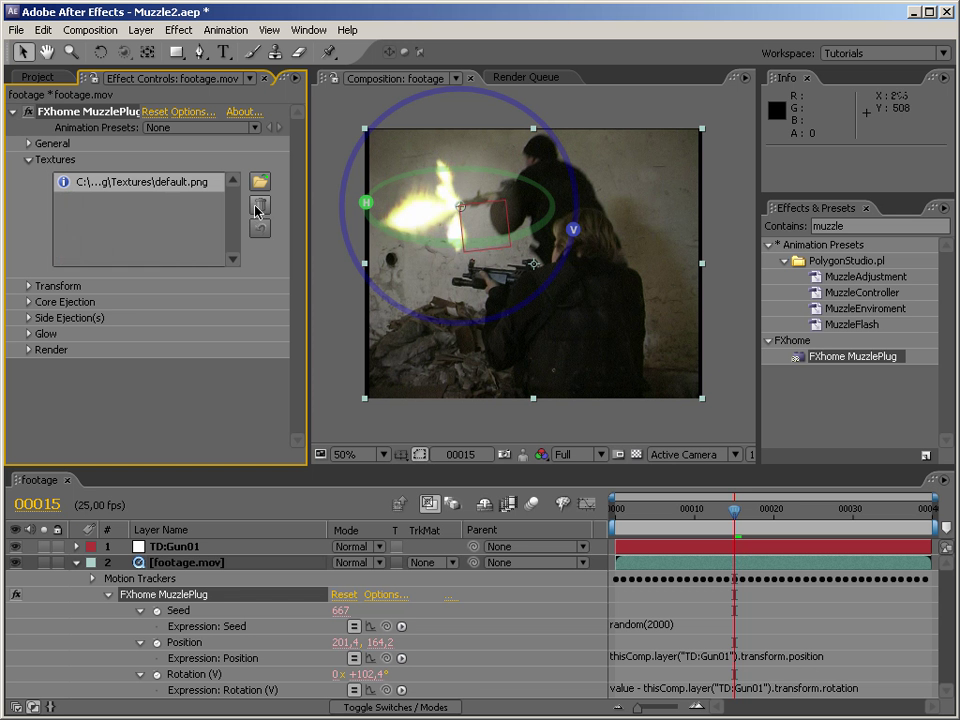
click(262, 206)
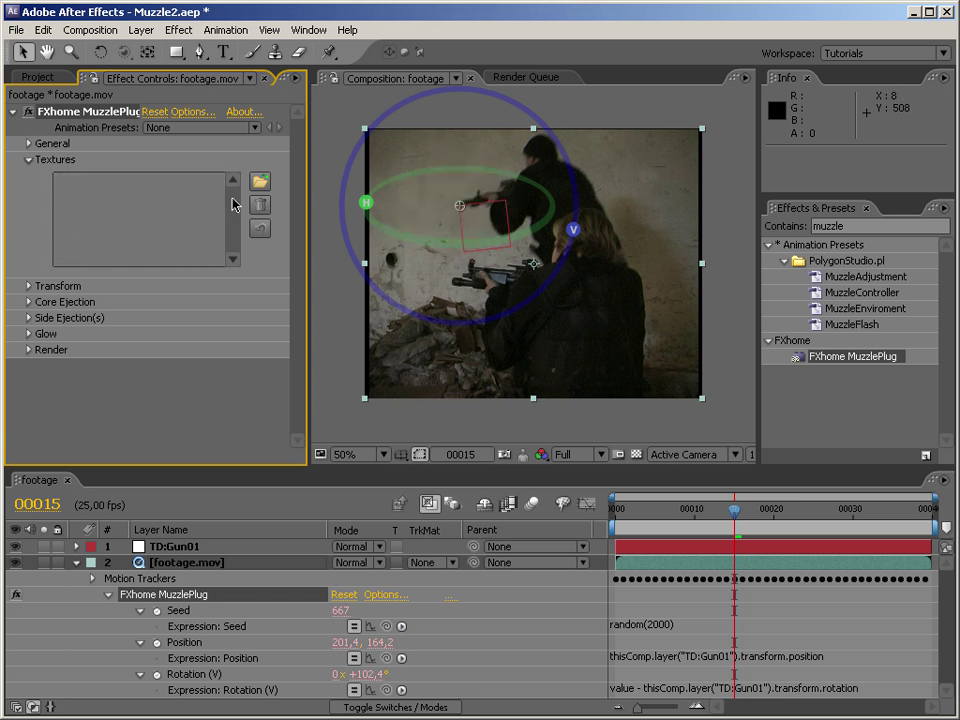
click(260, 181)
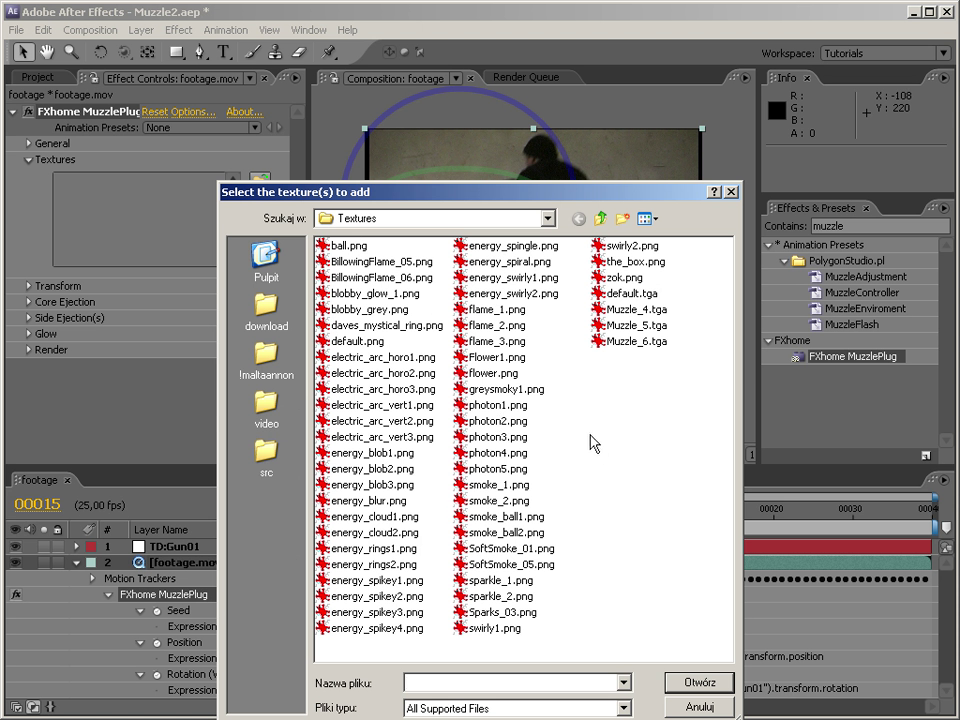
click(500, 406)
shift+click(497, 469)
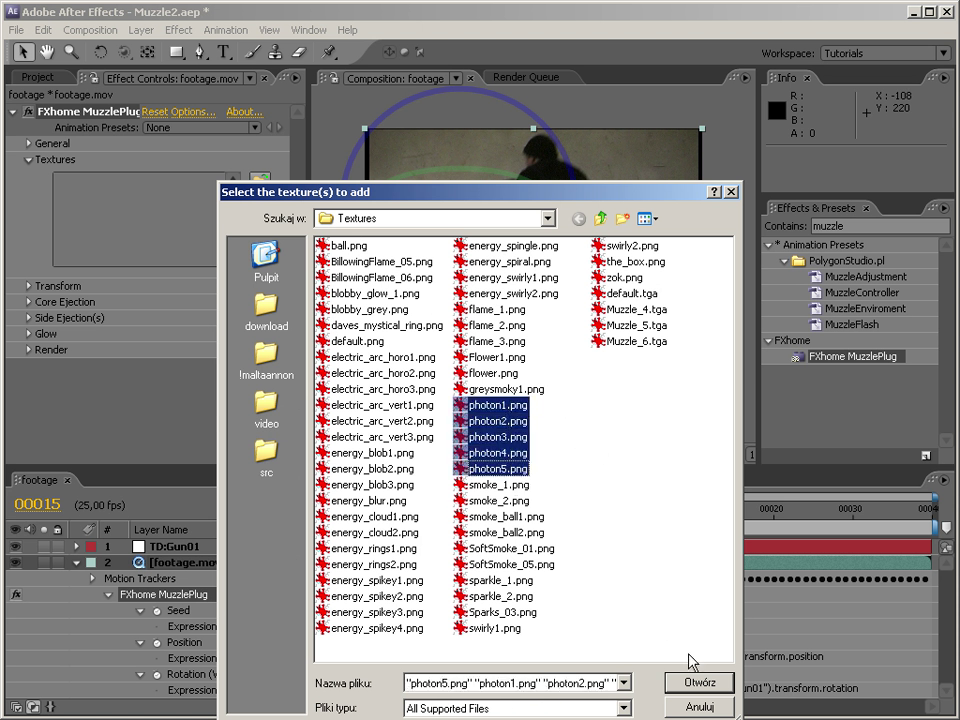
click(690, 682)
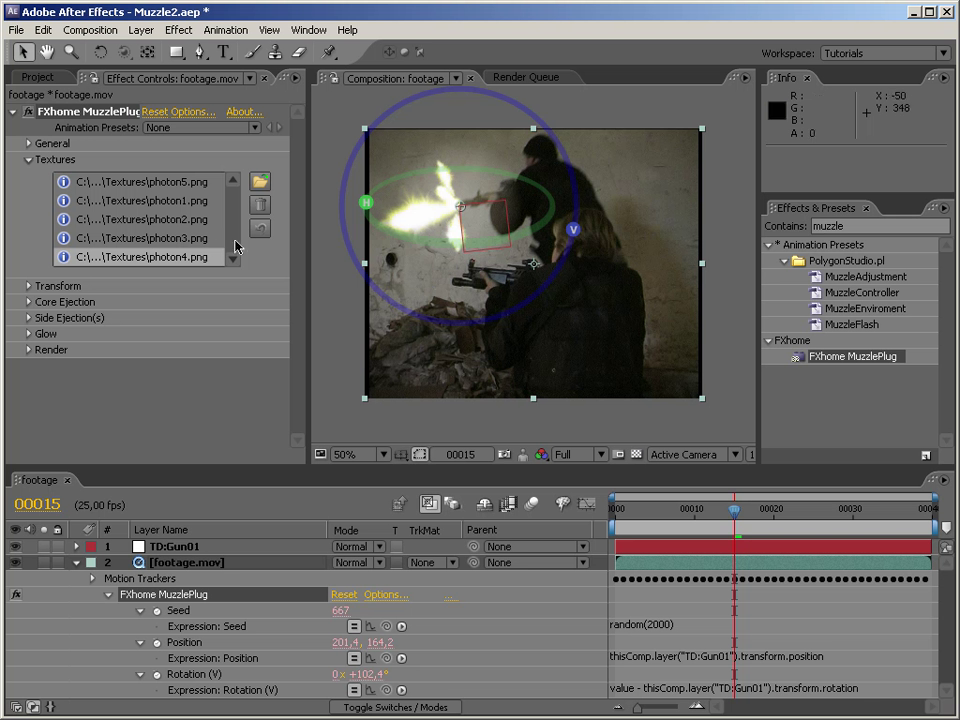
Add greysmoky1.png to the flash textures
click(260, 181)
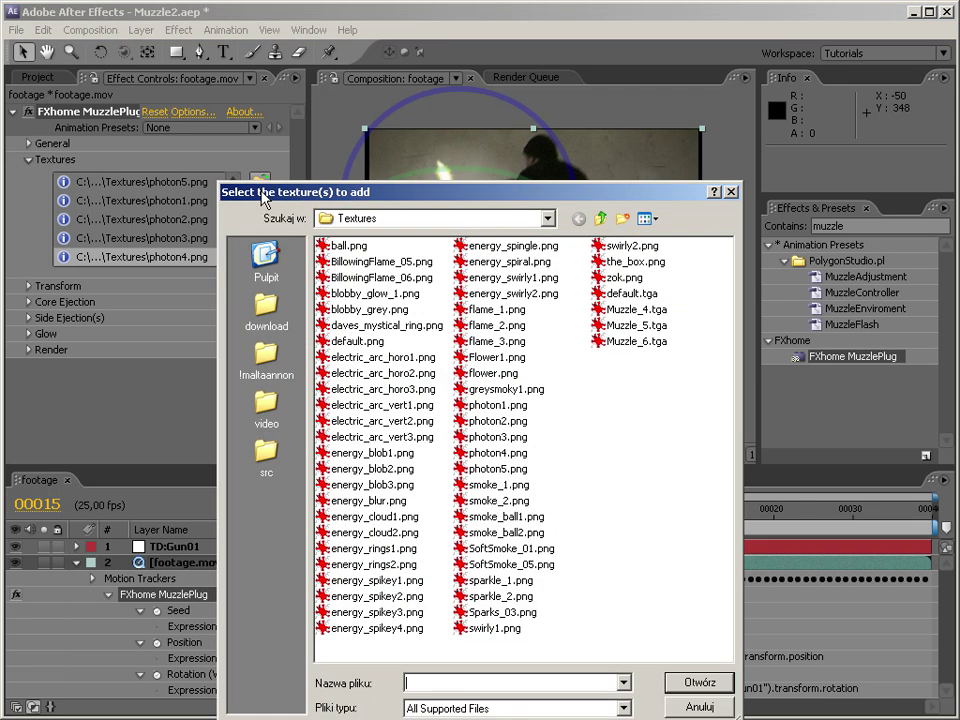
click(505, 389)
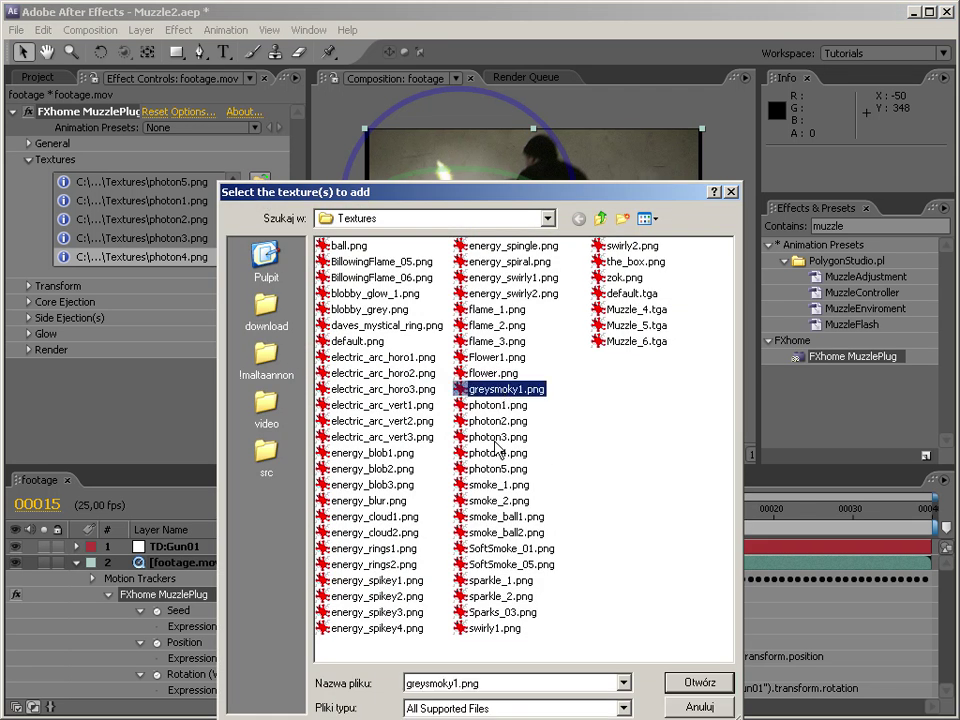
double_click(497, 389)
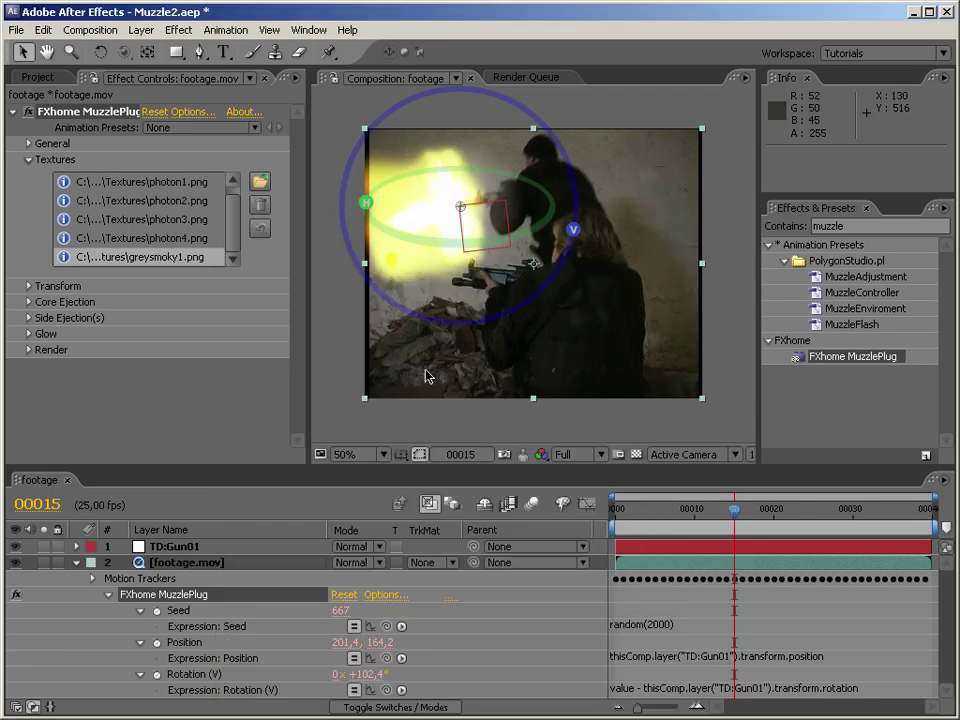
Remove photon4, photon2, photon1, photon3, greysmoky1 and photon5, emptying the texture list
click(222, 238)
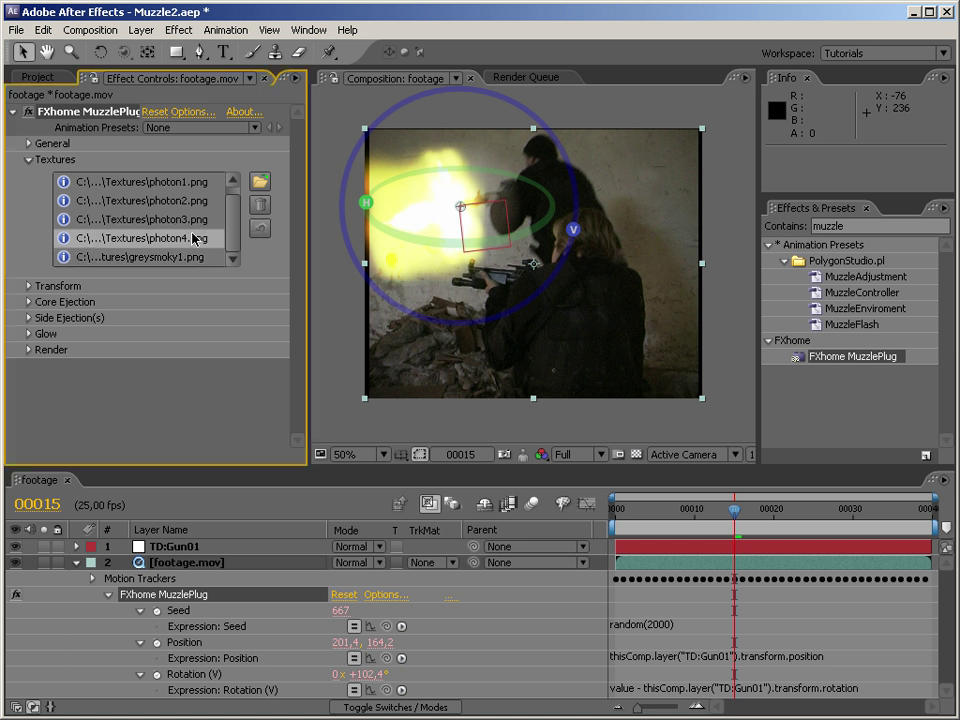
click(259, 204)
click(182, 222)
click(259, 204)
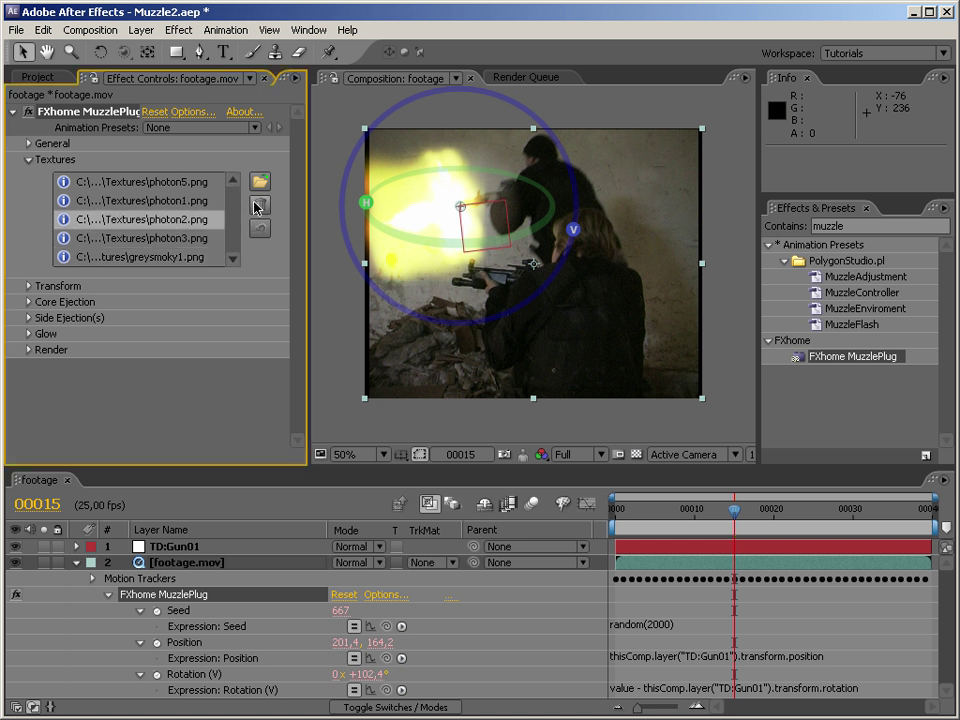
click(189, 204)
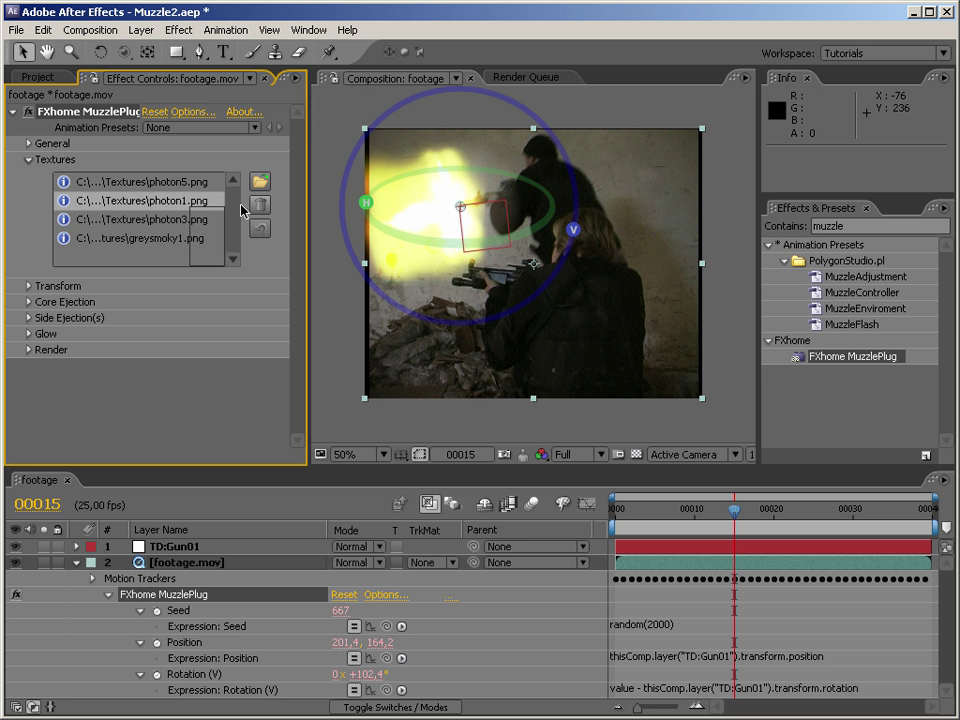
click(262, 205)
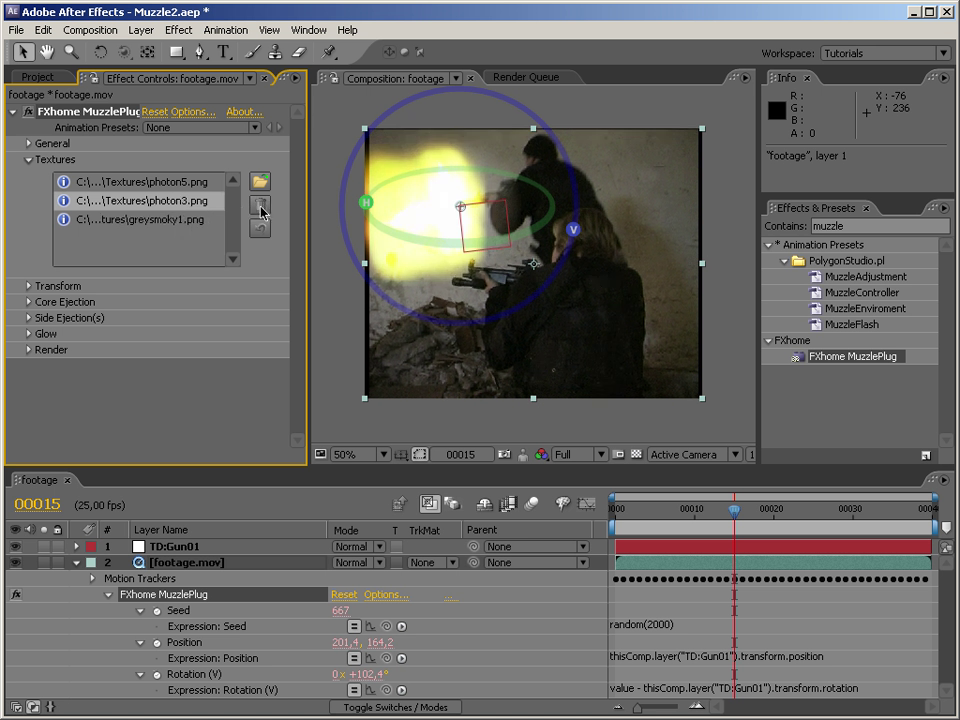
click(263, 208)
click(263, 210)
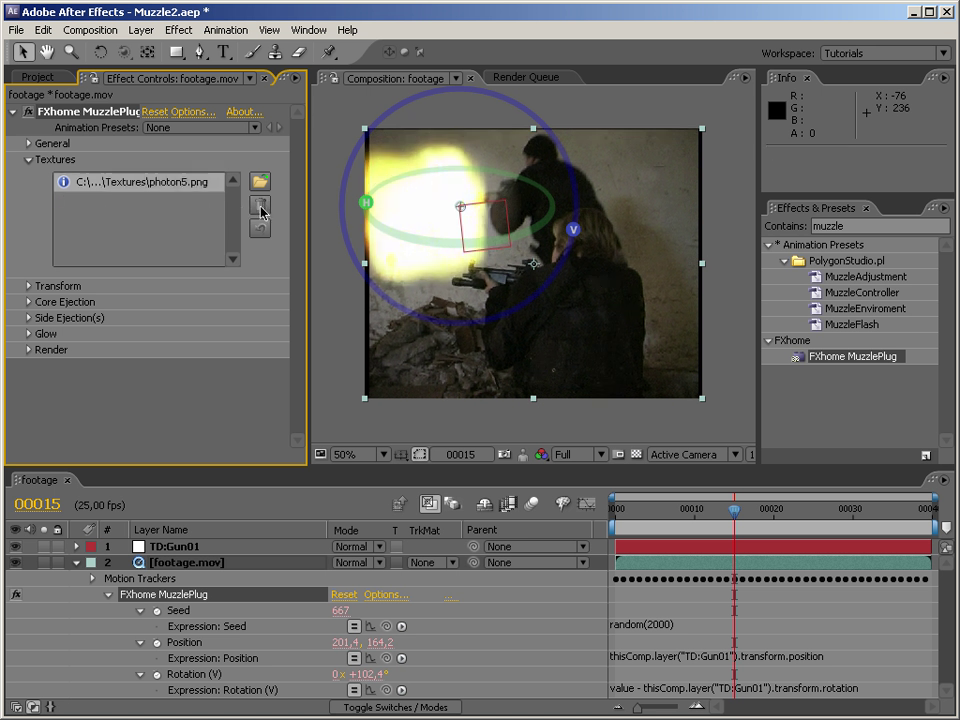
click(265, 211)
Load energy_blob1.png, then add photon1–photon4.png and delete energy_blob1
click(260, 181)
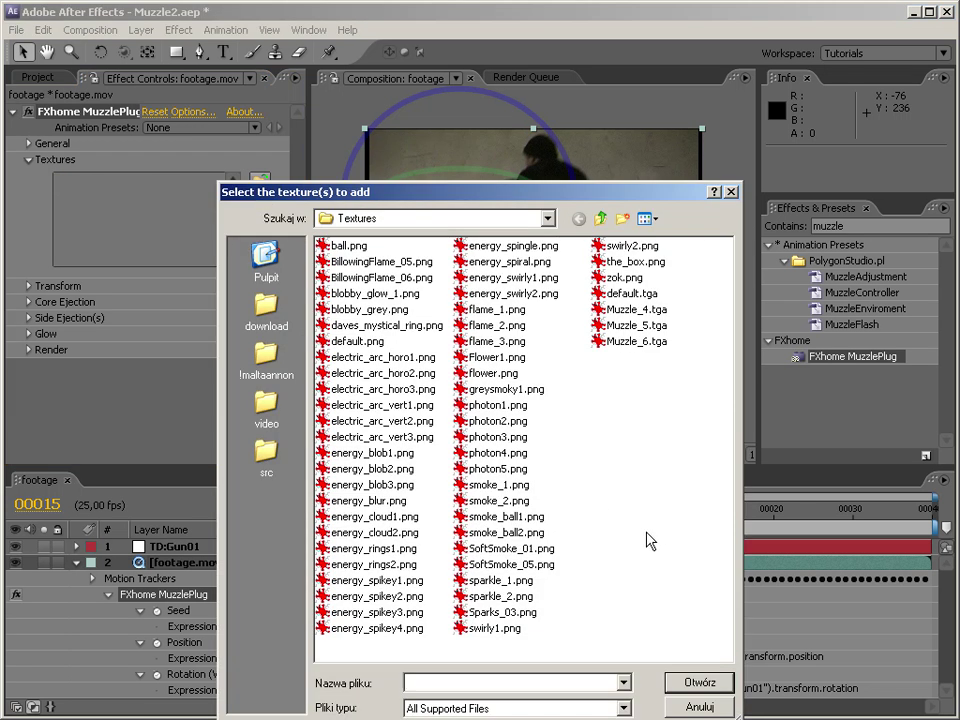
click(382, 453)
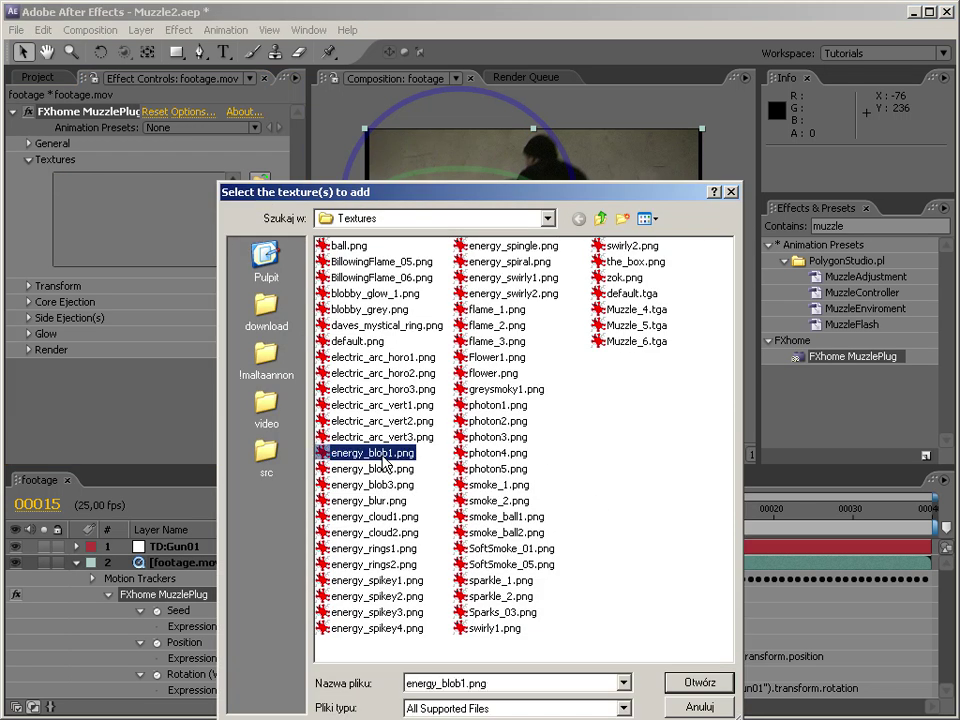
click(683, 682)
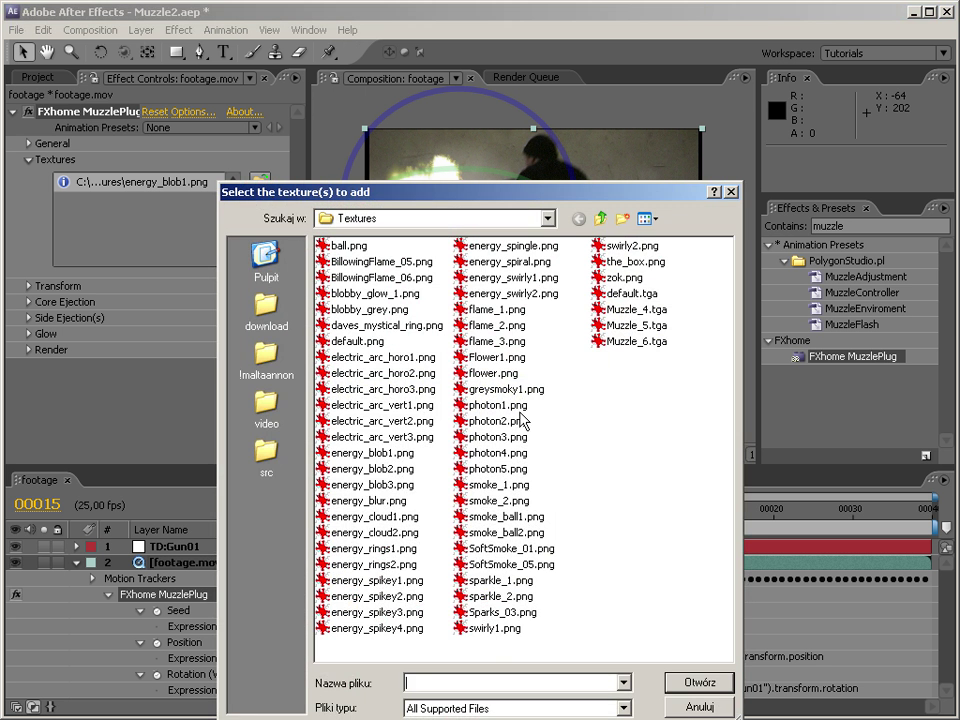
click(500, 405)
shift+click(521, 453)
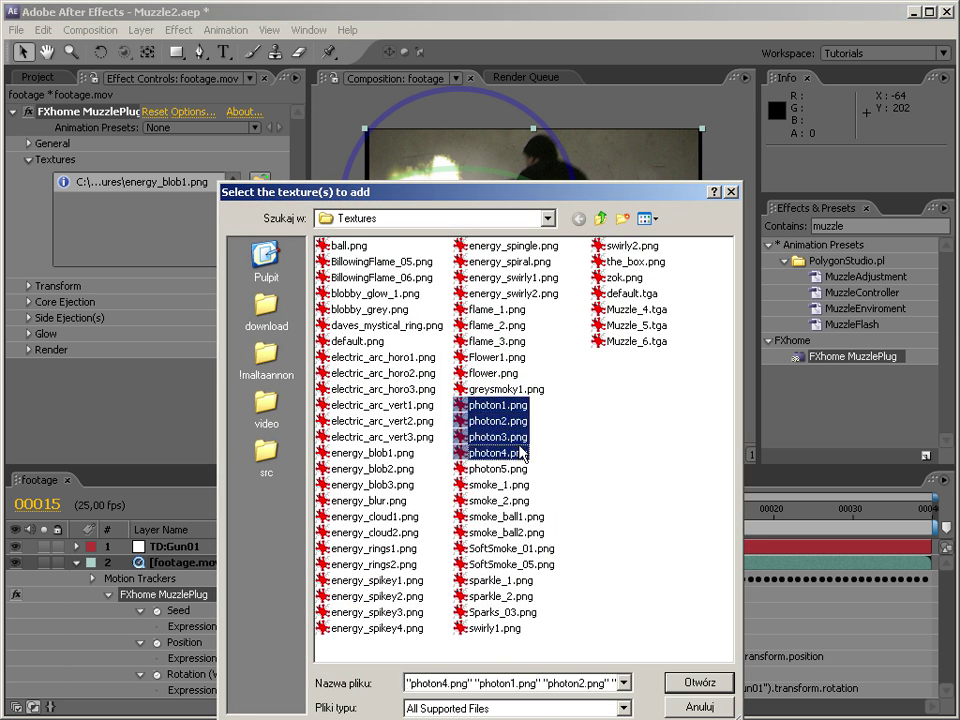
click(701, 683)
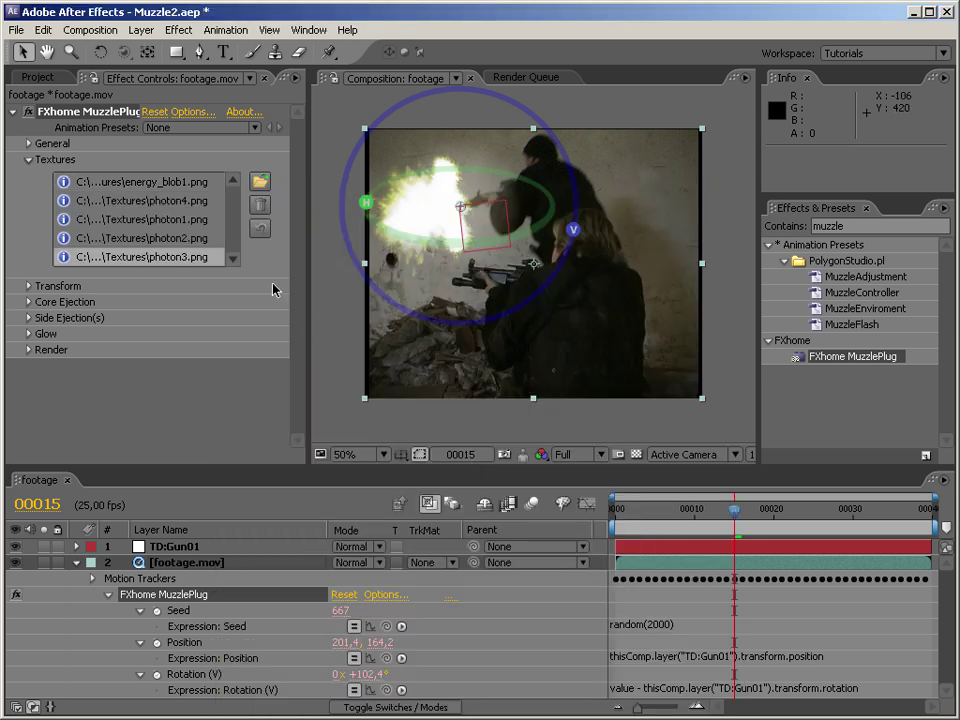
click(196, 181)
click(261, 206)
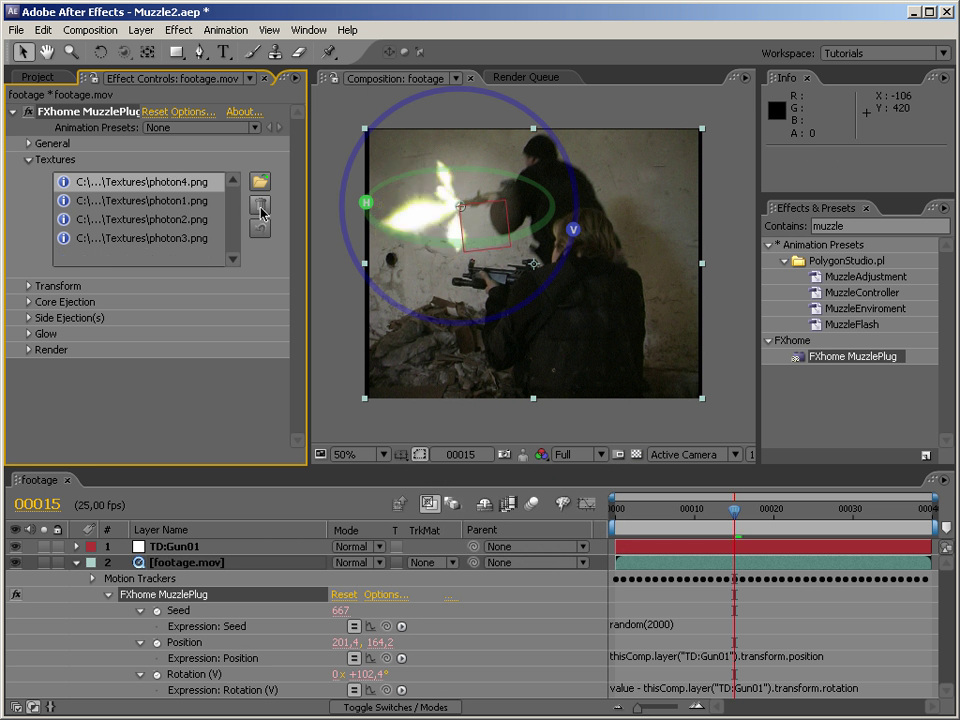
Show the Transform settings and scrub the flash Scale from 62%
click(29, 160)
click(29, 175)
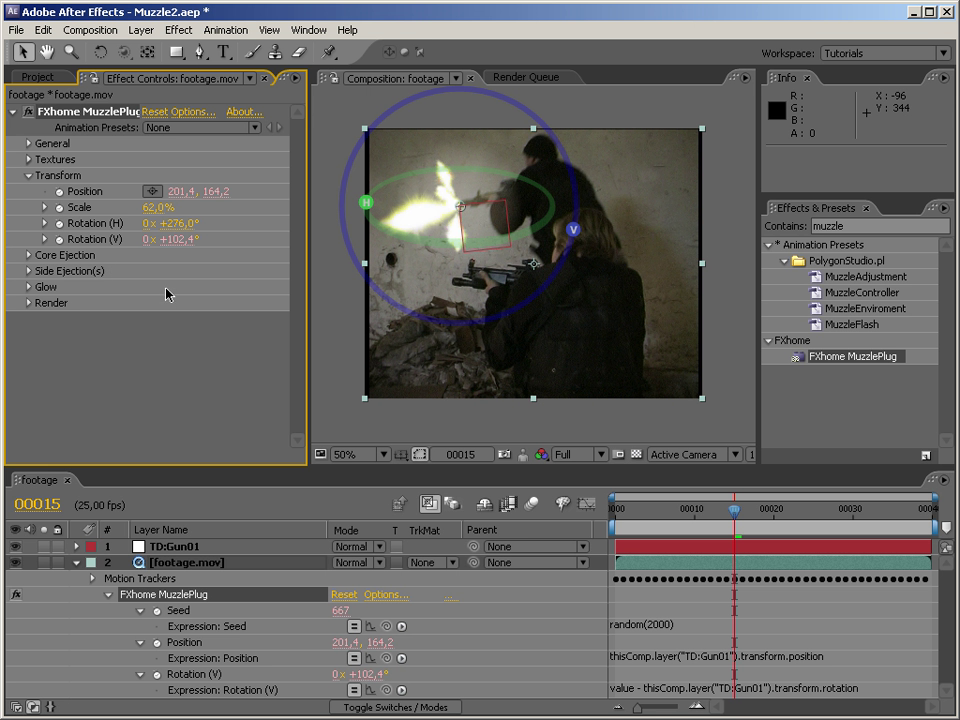
drag(150, 207, 160, 207)
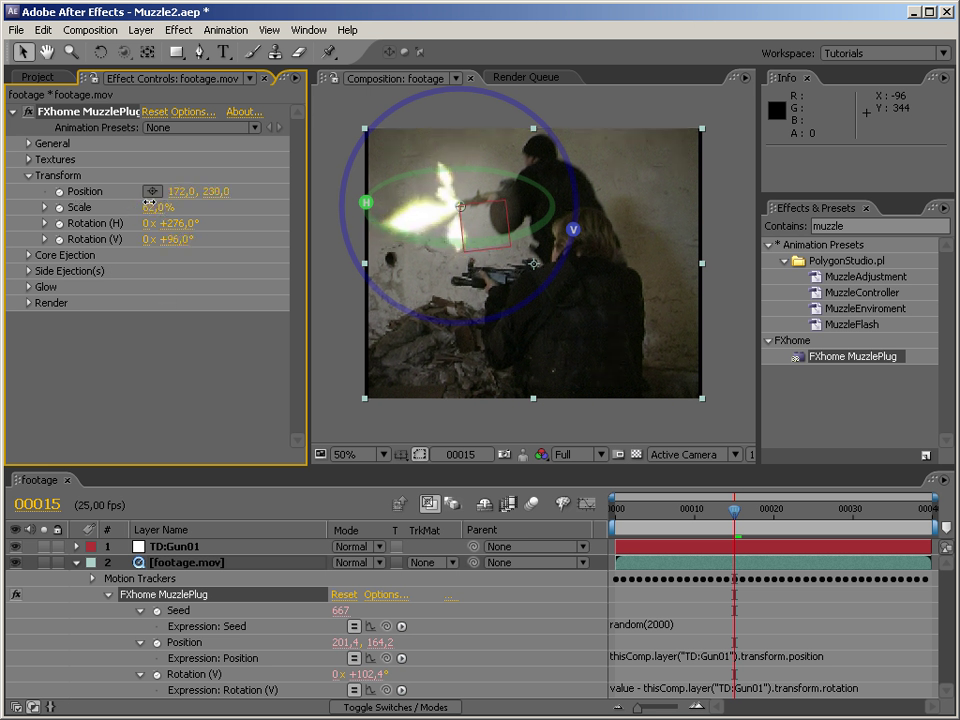
Collapse the Transform group after the scale change
click(29, 176)
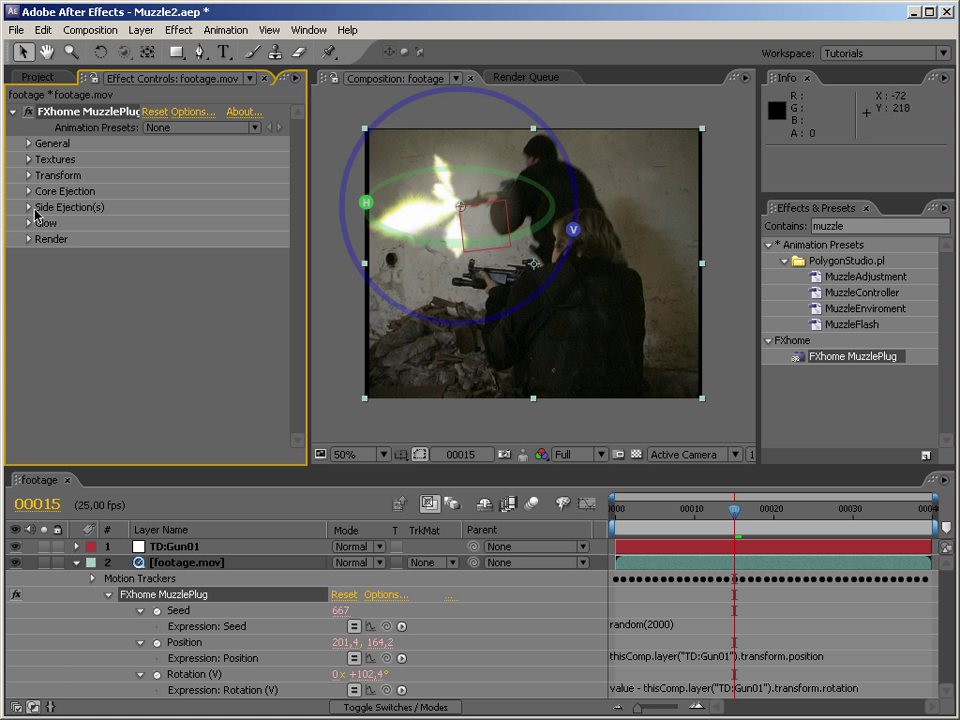
Untick Side Ejection(s) Render, then toggle Core Ejection Render off and back on
click(30, 208)
click(148, 224)
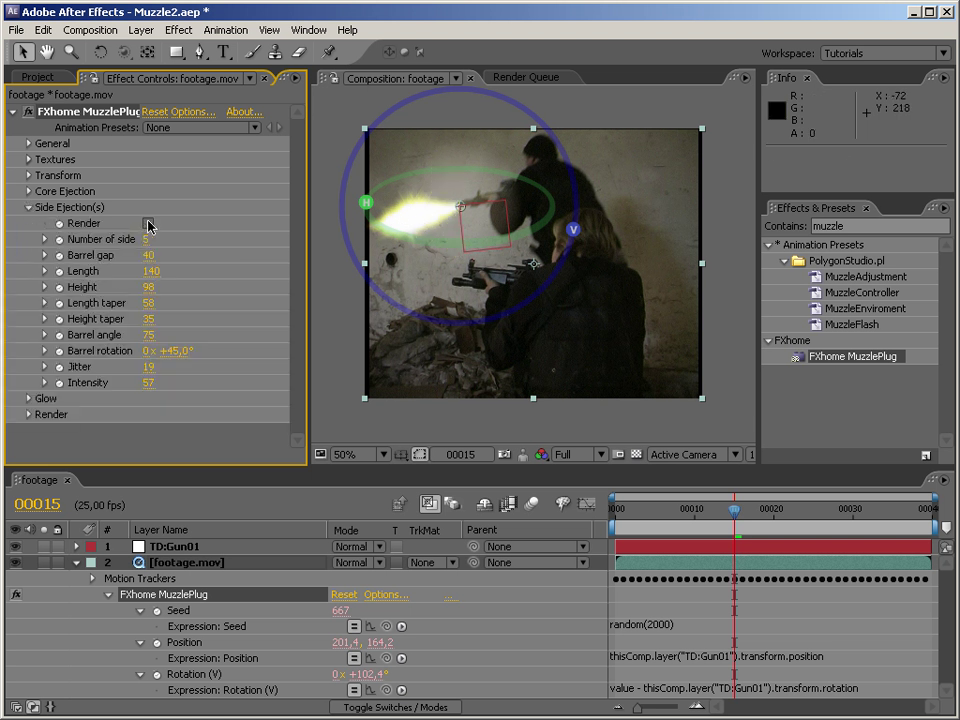
click(28, 208)
click(29, 191)
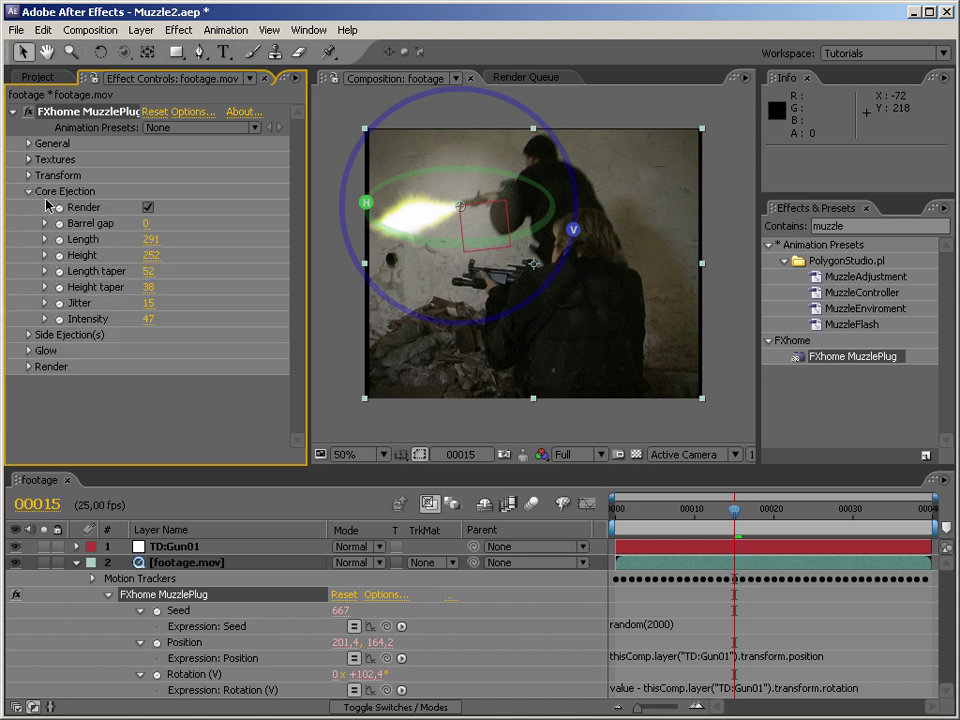
click(148, 207)
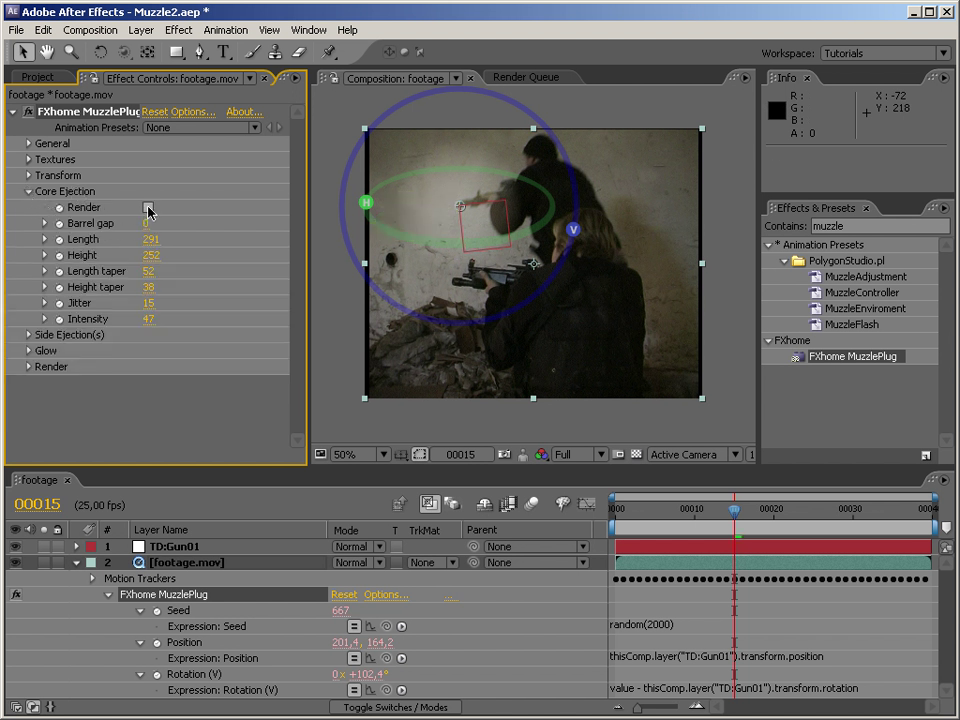
click(148, 207)
click(148, 207)
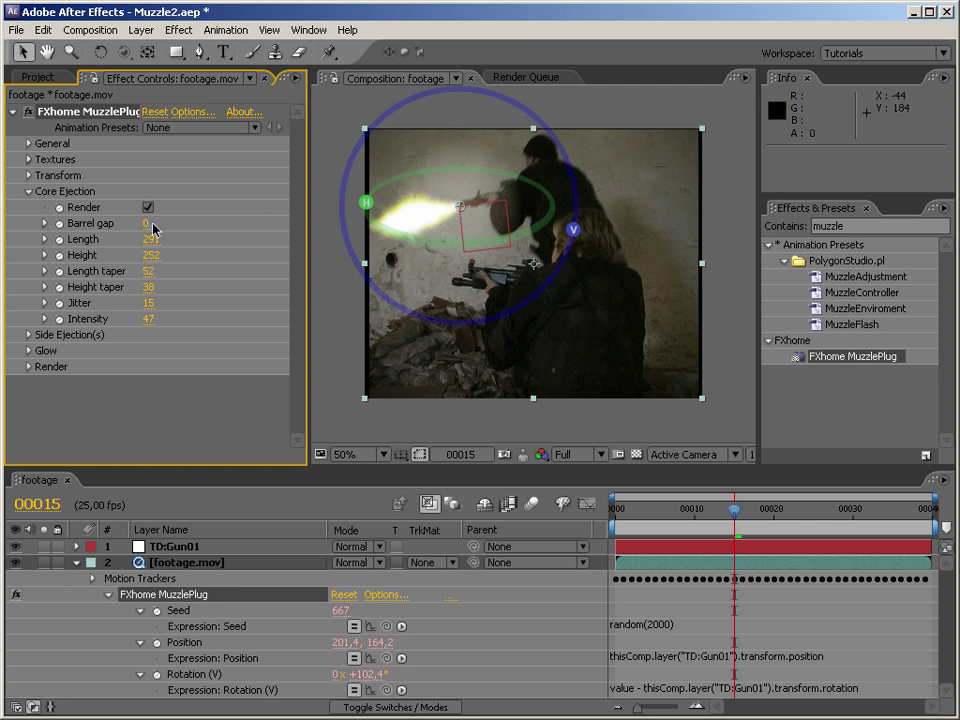
Scrub Core Ejection to Barrel gap 15, Length 285, Height 256, tapers 54/31, Jitter 1
mouse_move(148, 223)
mouse_down()
mouse_move(169, 224)
mouse_move(108, 169)
mouse_move(143, 228)
mouse_move(112, 168)
mouse_move(155, 224)
mouse_up()
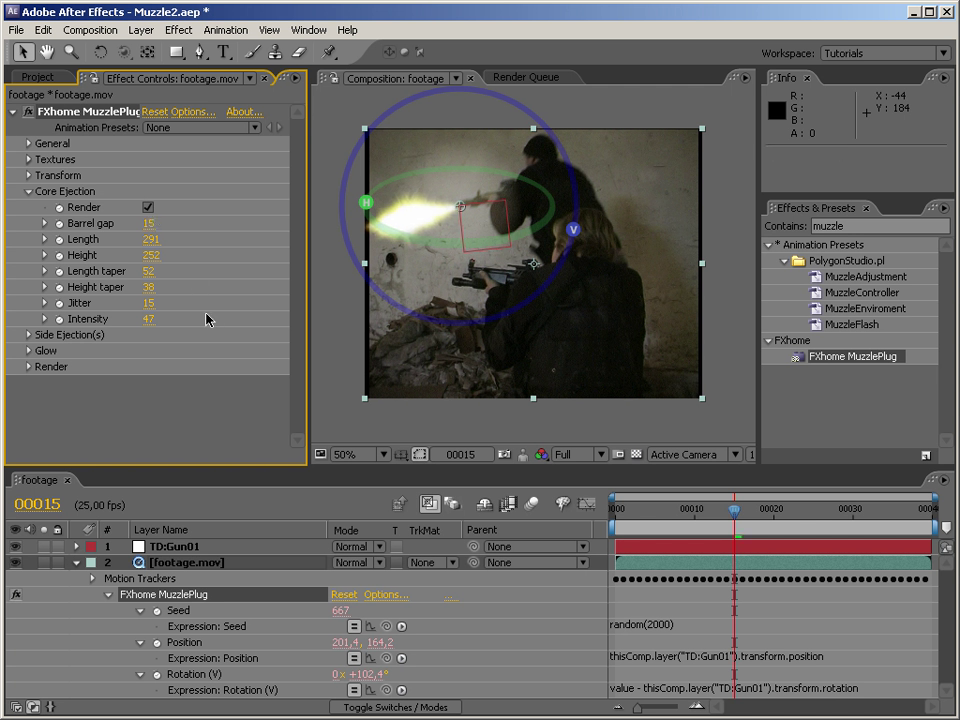
drag(160, 246, 38, 192)
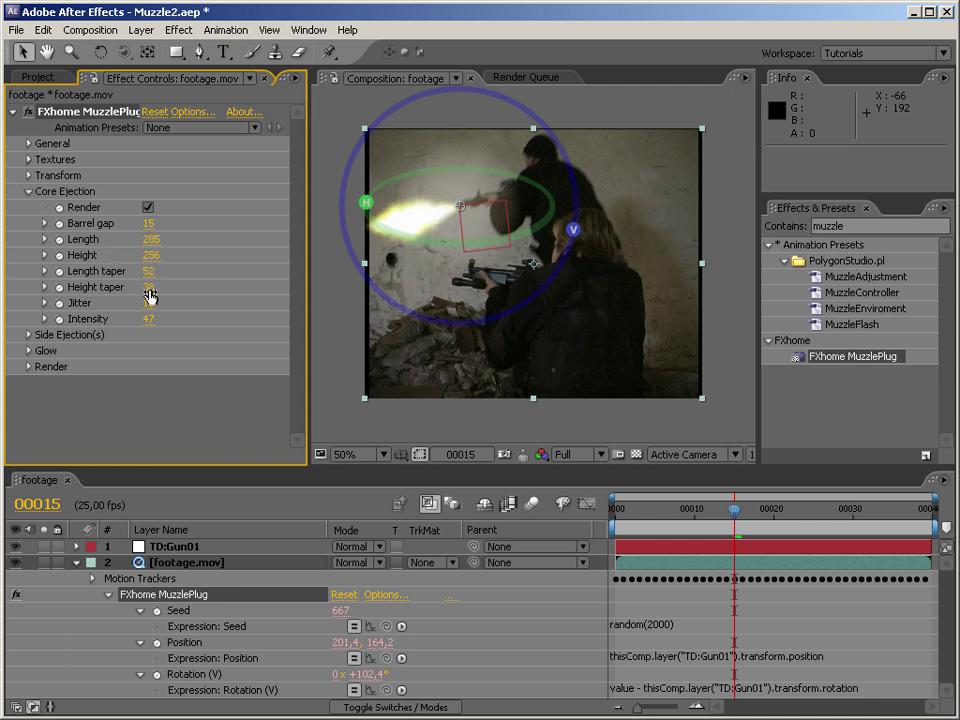
drag(148, 282, 118, 272)
mouse_move(176, 273)
mouse_down()
mouse_move(208, 274)
mouse_move(108, 273)
mouse_move(170, 271)
mouse_up()
drag(233, 266, 92, 257)
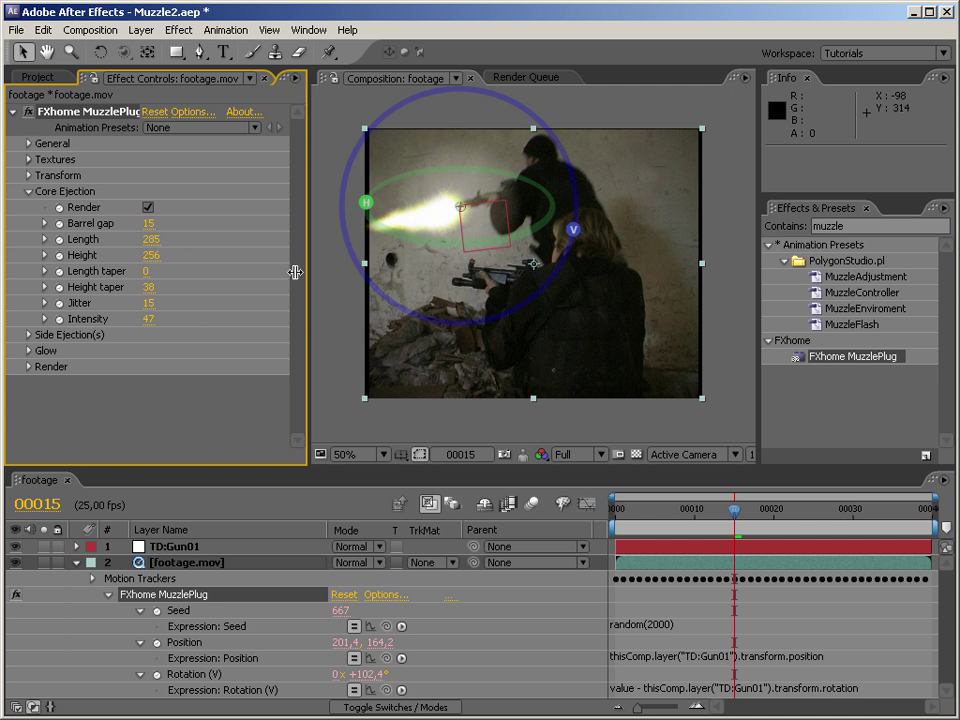
drag(145, 271, 318, 330)
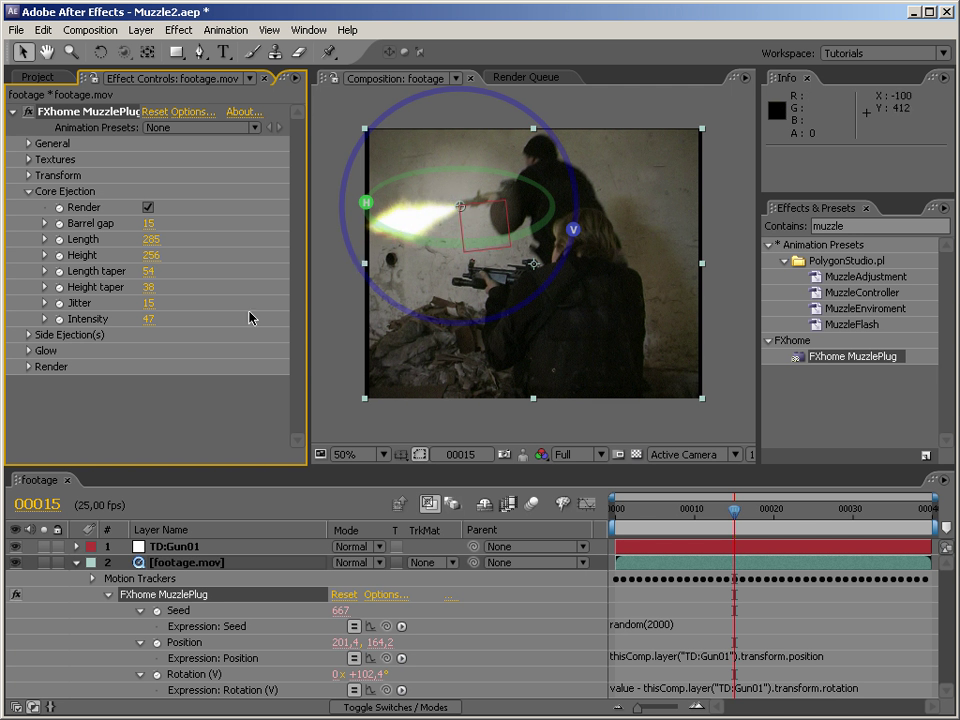
mouse_move(148, 287)
mouse_down()
mouse_move(172, 287)
mouse_move(133, 287)
mouse_up()
drag(130, 303, 80, 303)
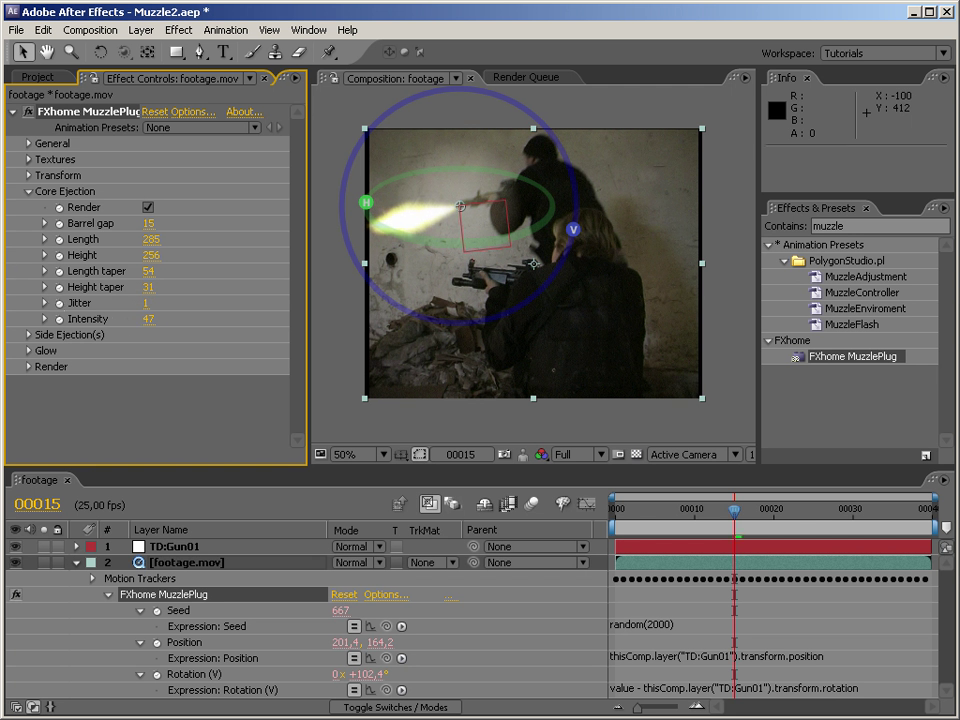
Check the photon texture list and scrub Core Ejection Jitter up to test
click(29, 159)
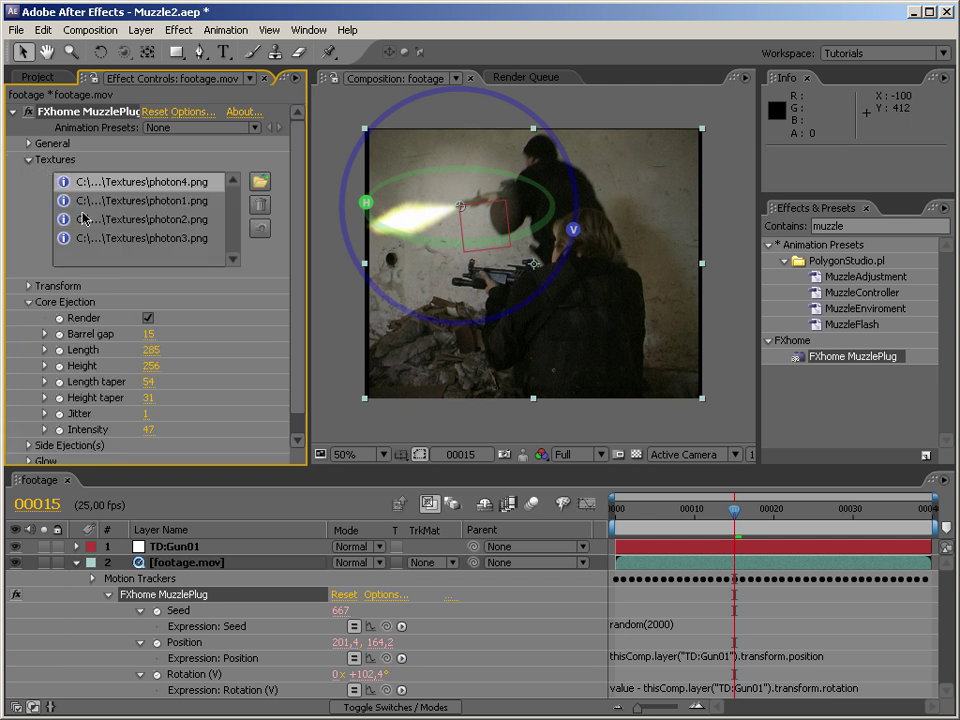
click(29, 160)
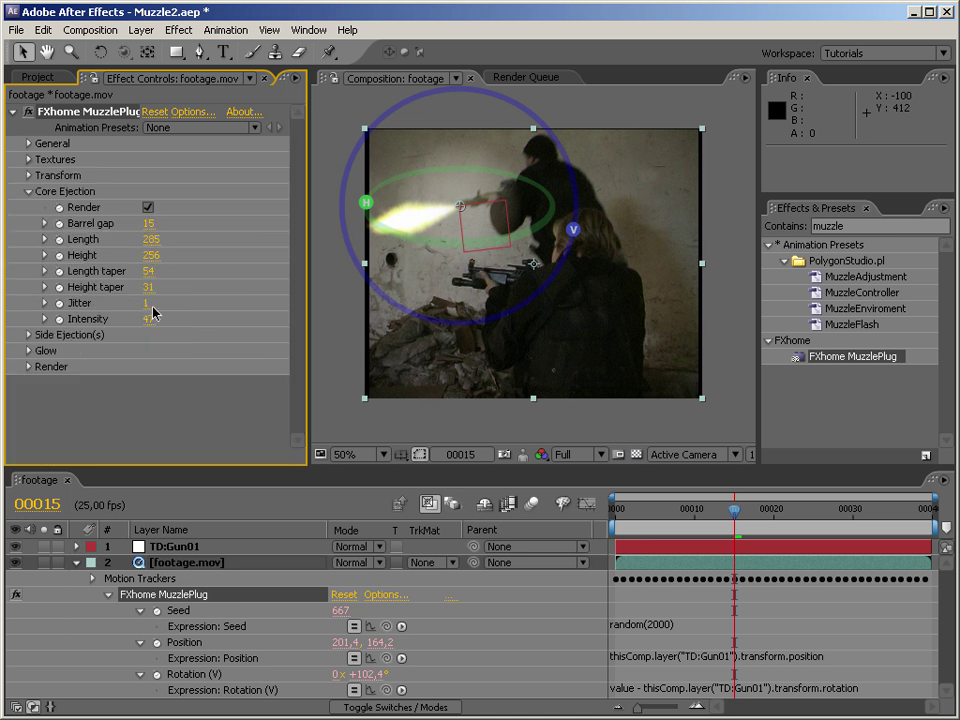
drag(147, 305, 307, 303)
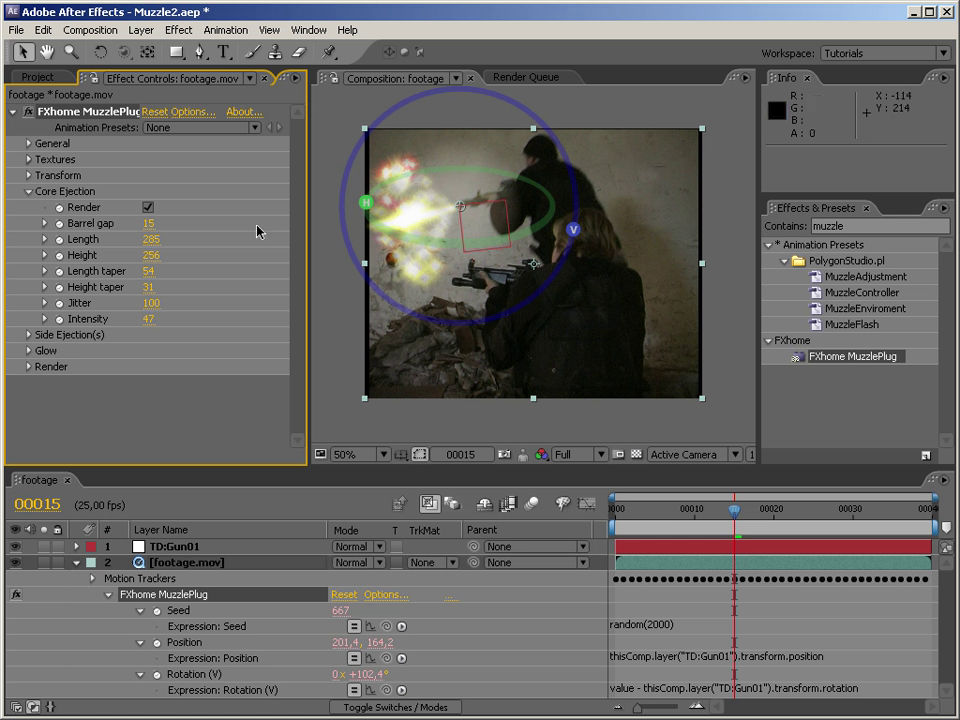
Set General Color randomize to 50, then Core Intensity 56 and Jitter 22
click(30, 144)
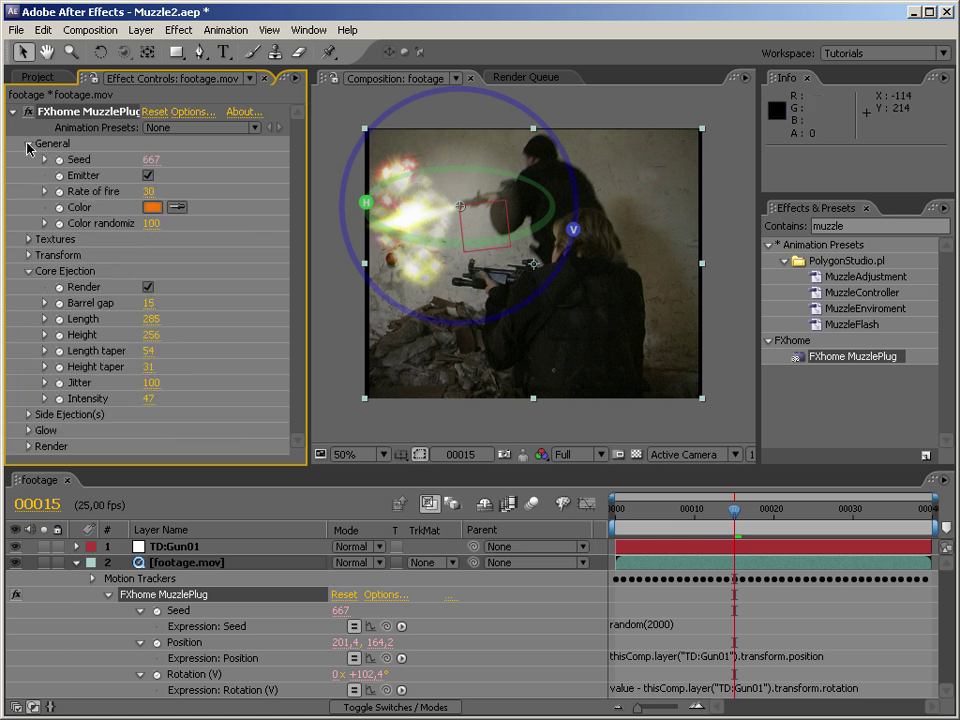
click(151, 224)
text(0)
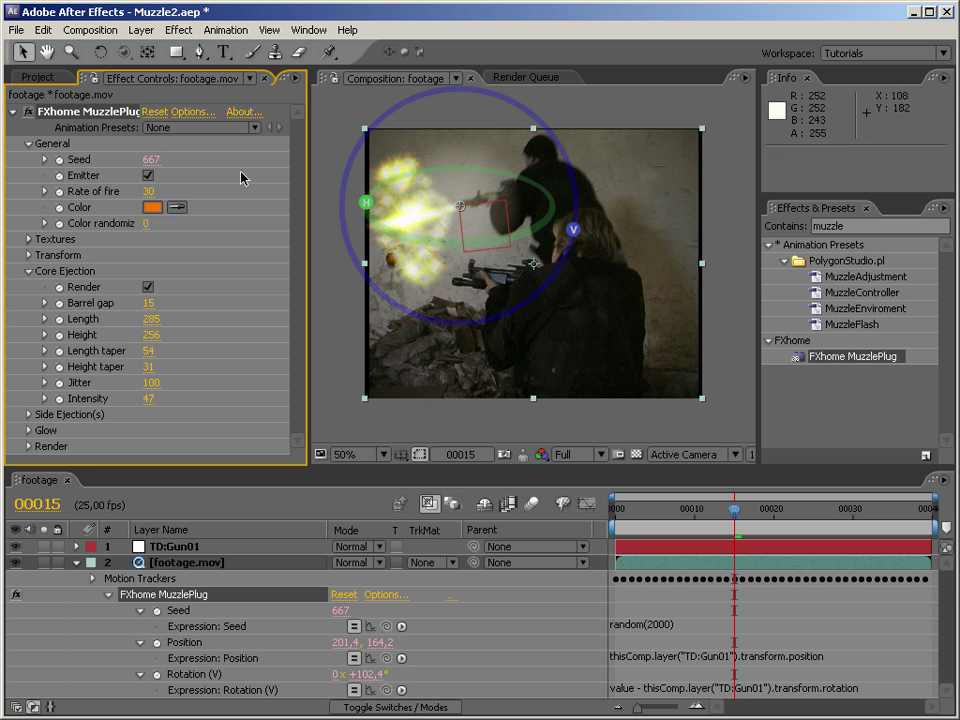
drag(146, 233, 146, 229)
click(29, 144)
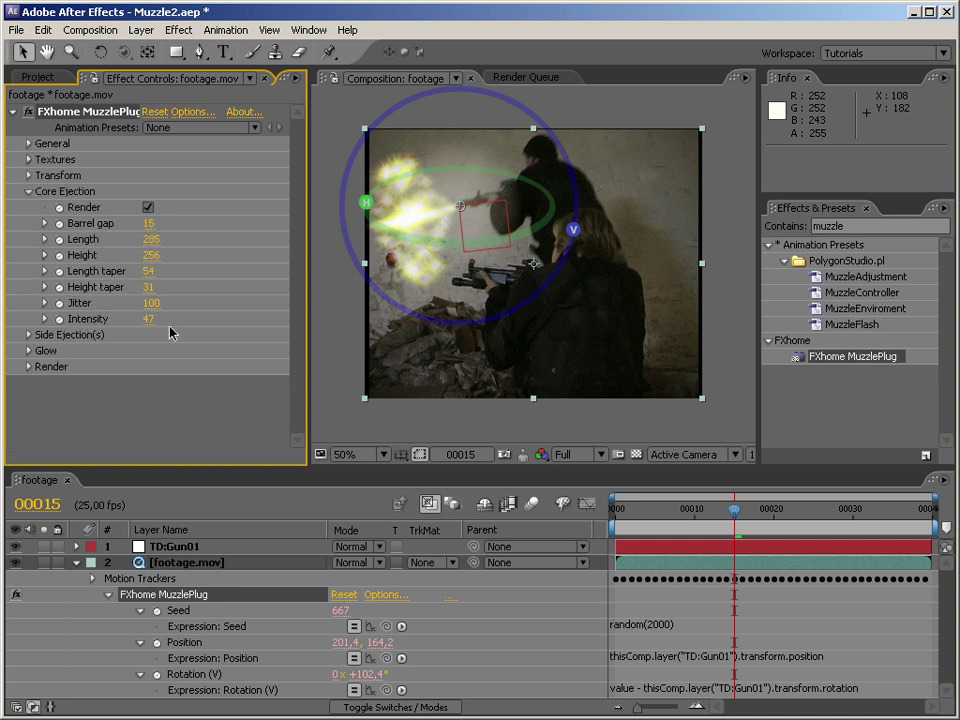
drag(146, 320, 220, 309)
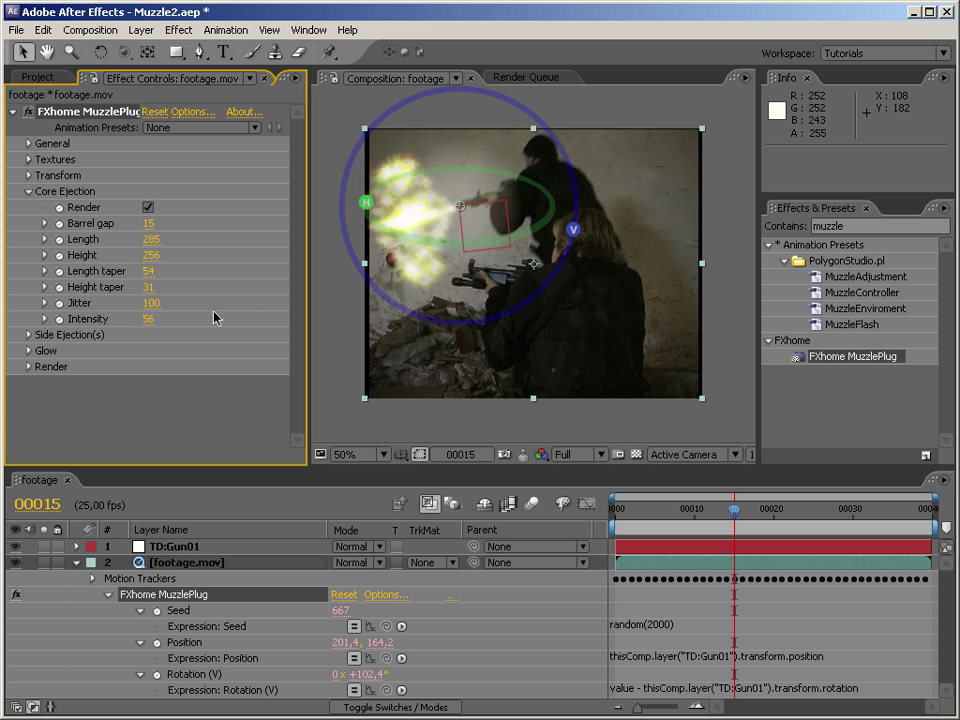
drag(152, 303, 80, 303)
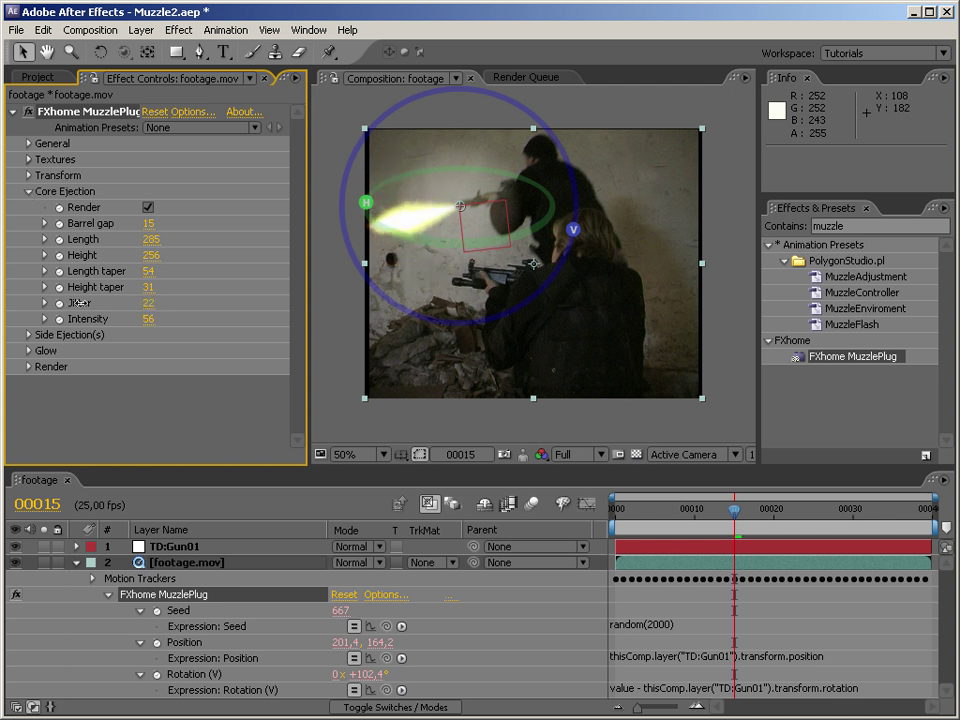
Expand Side Ejection(s) and toggle the Core Ejection Render checkbox
click(21, 191)
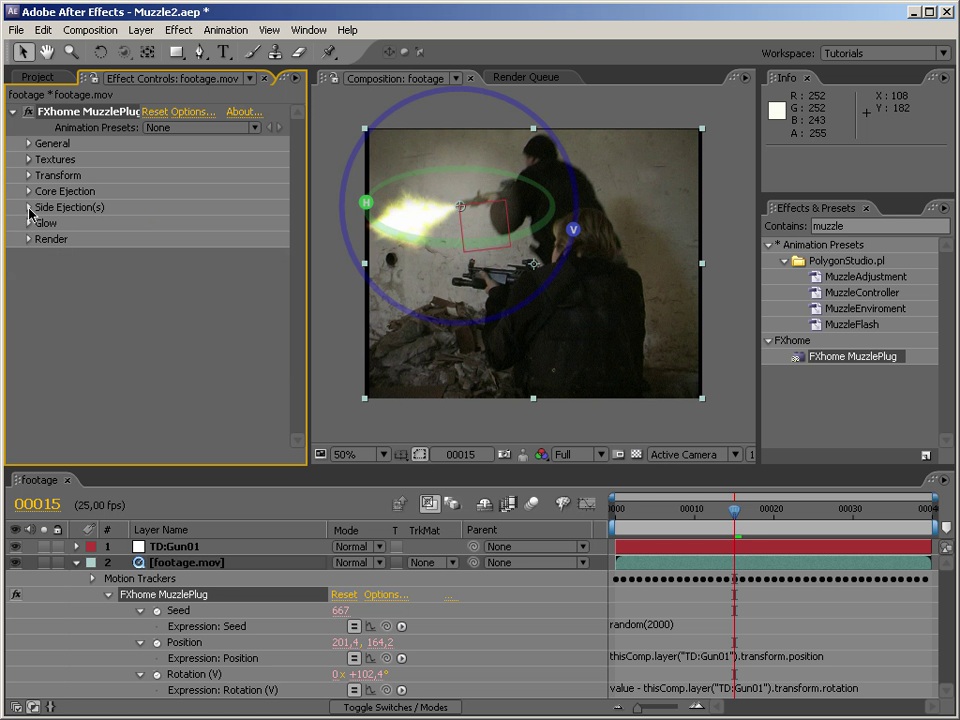
click(28, 208)
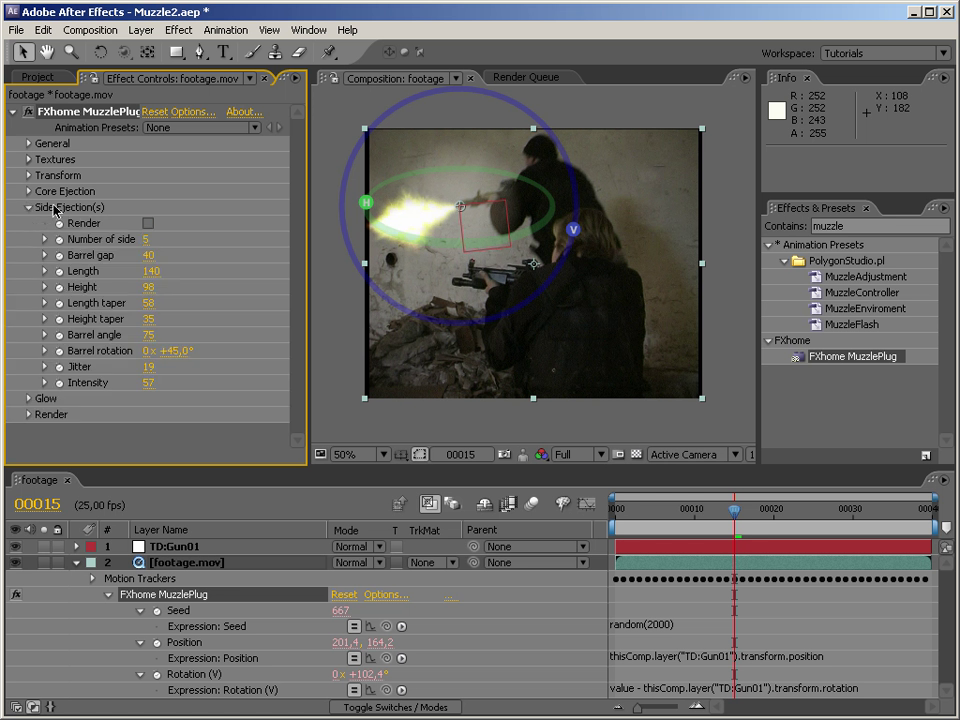
click(29, 191)
click(148, 207)
click(148, 207)
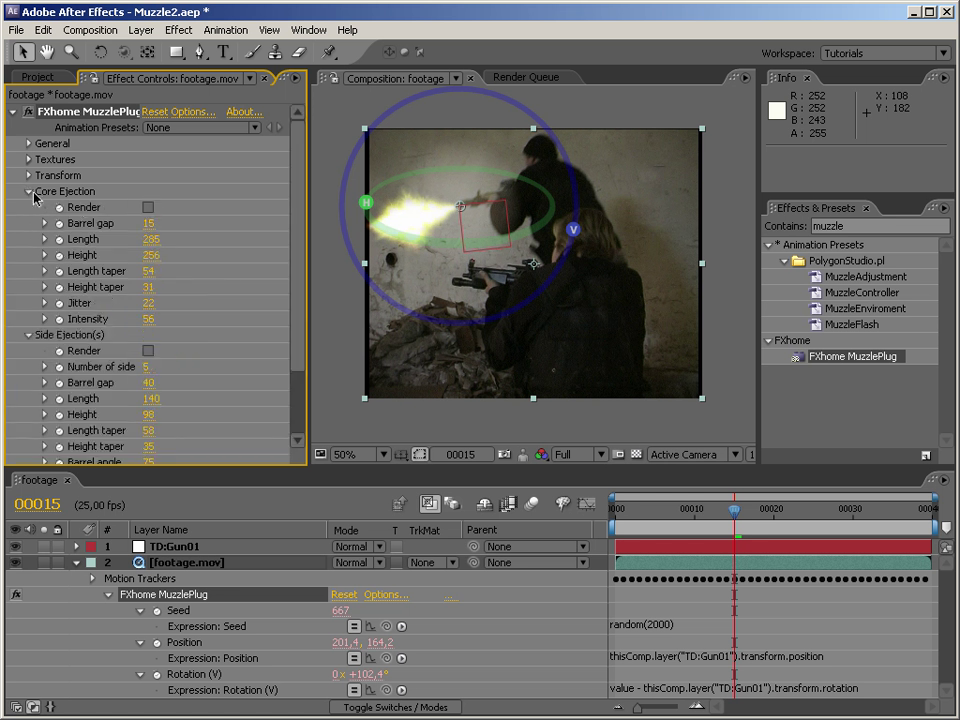
click(29, 191)
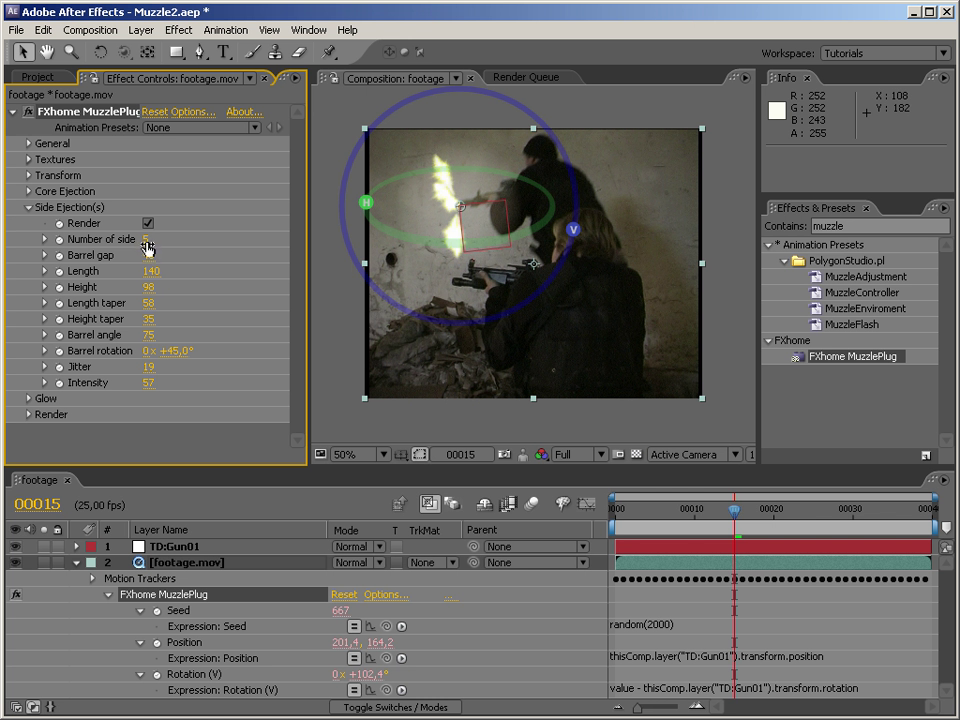
Step Number of side through 1, 2, 3 and 4 up to 5 side ejections
click(147, 240)
text(1)
key(Return)
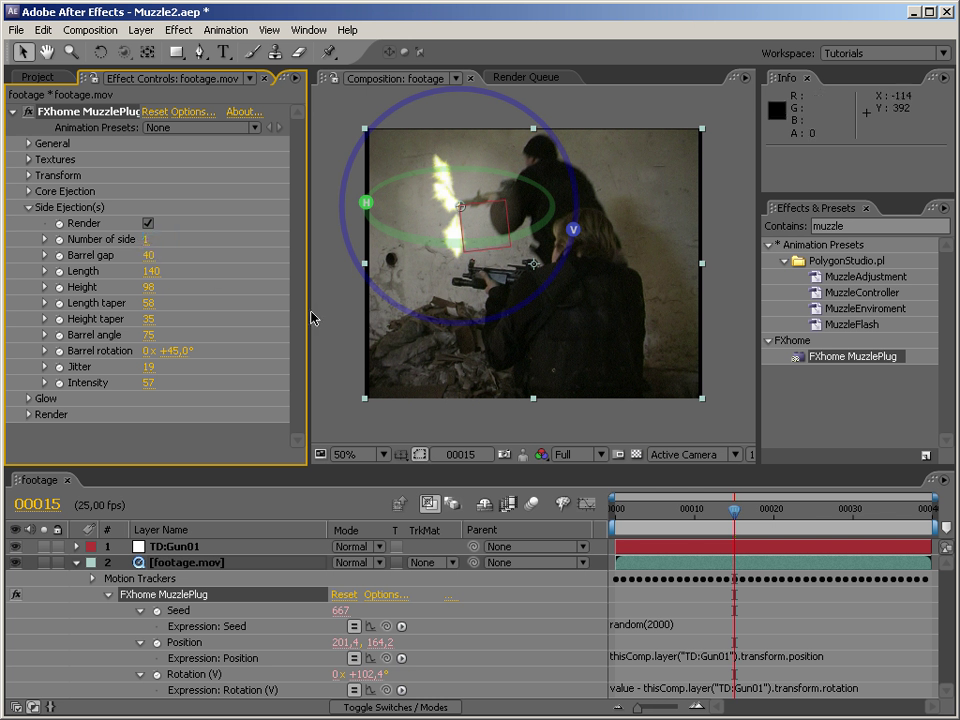
click(147, 240)
text(2)
key(Return)
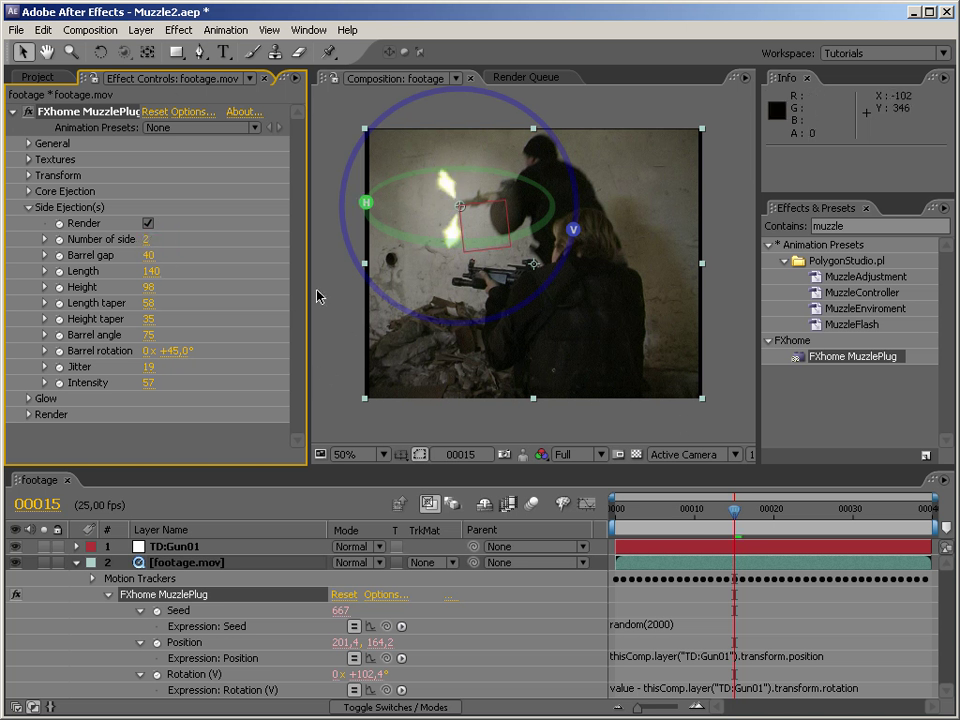
click(147, 240)
text(3)
key(Return)
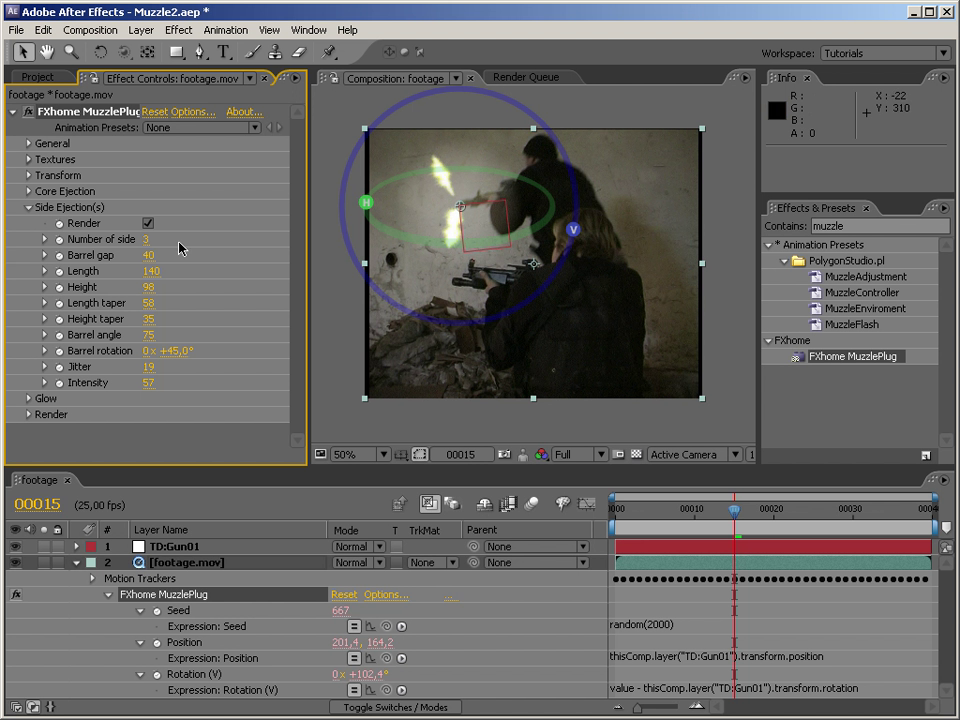
text(4)
key(Return)
click(150, 240)
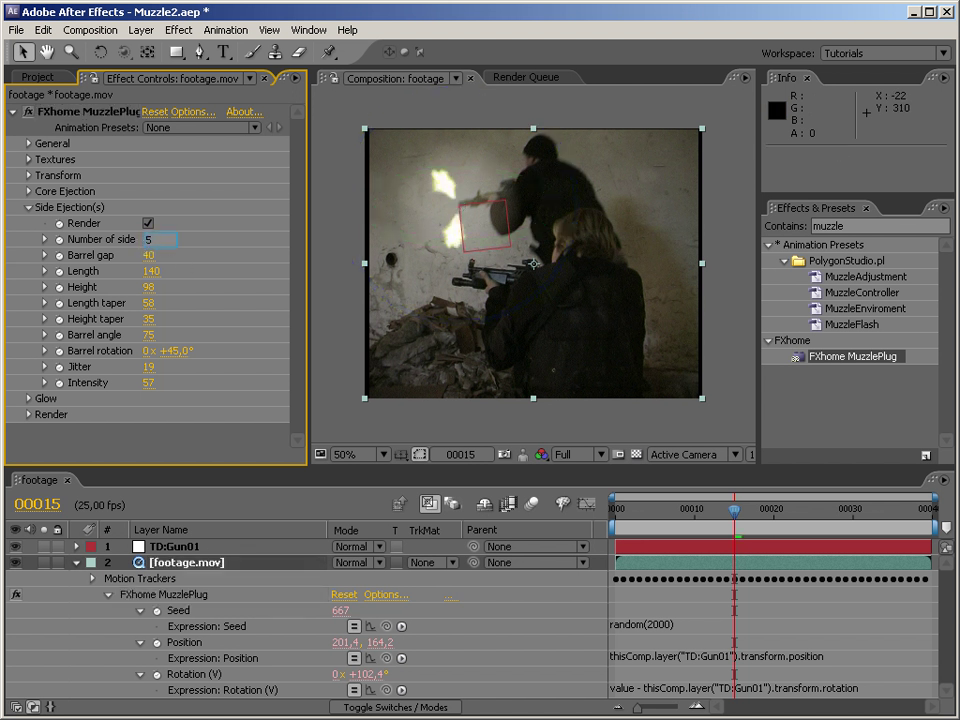
key(Return)
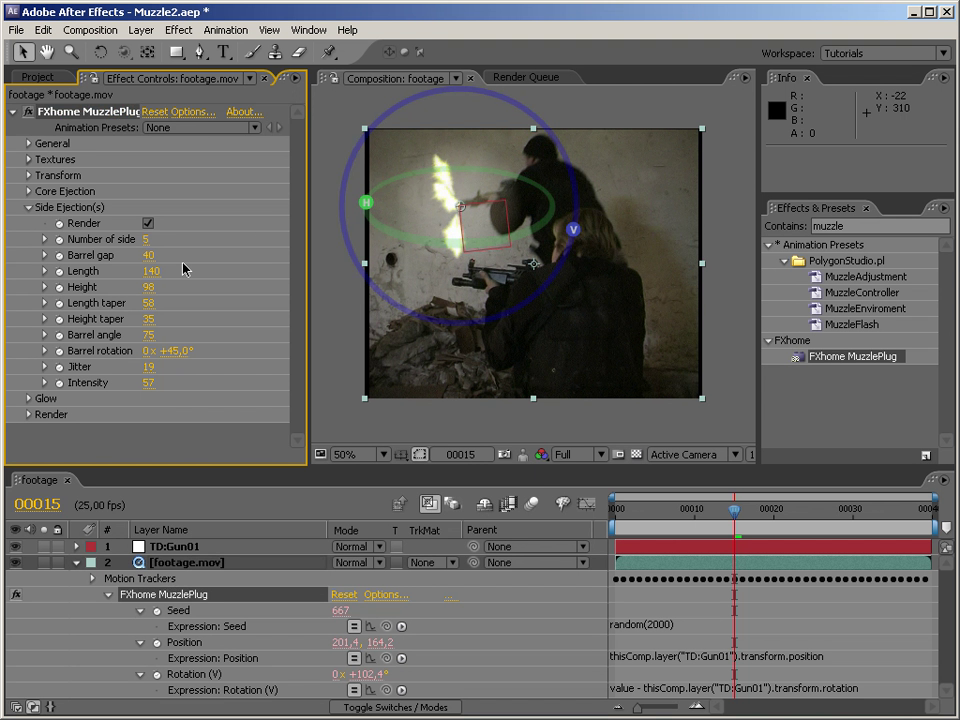
Set side Barrel gap 50, Length 185 and Height 108, and rotate the side flames
drag(159, 256, 129, 256)
click(129, 256)
text(50)
key(Return)
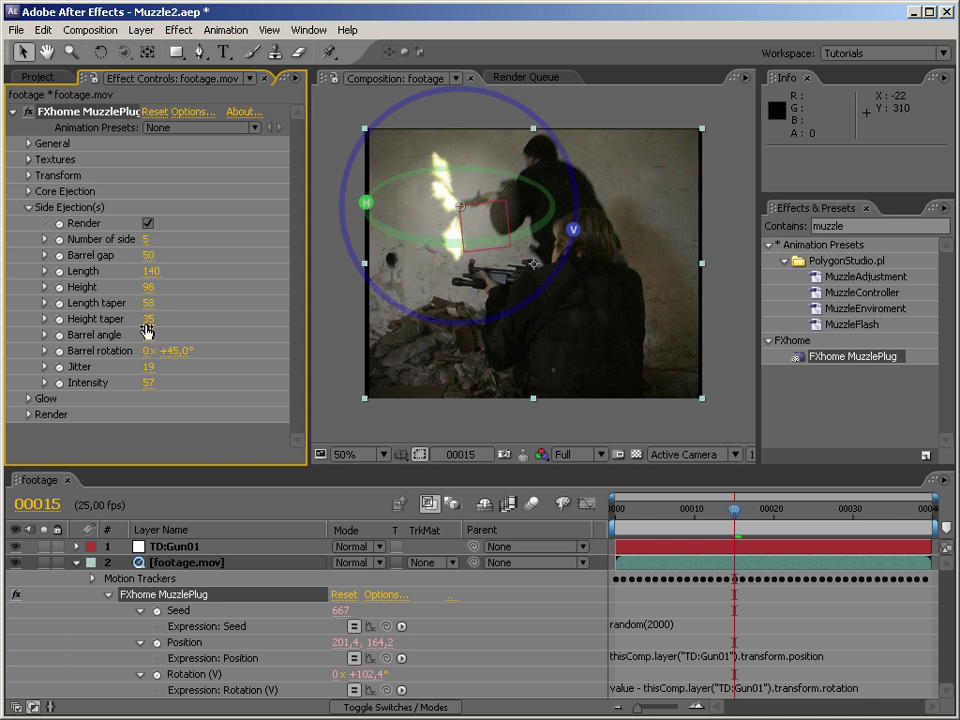
drag(152, 270, 296, 328)
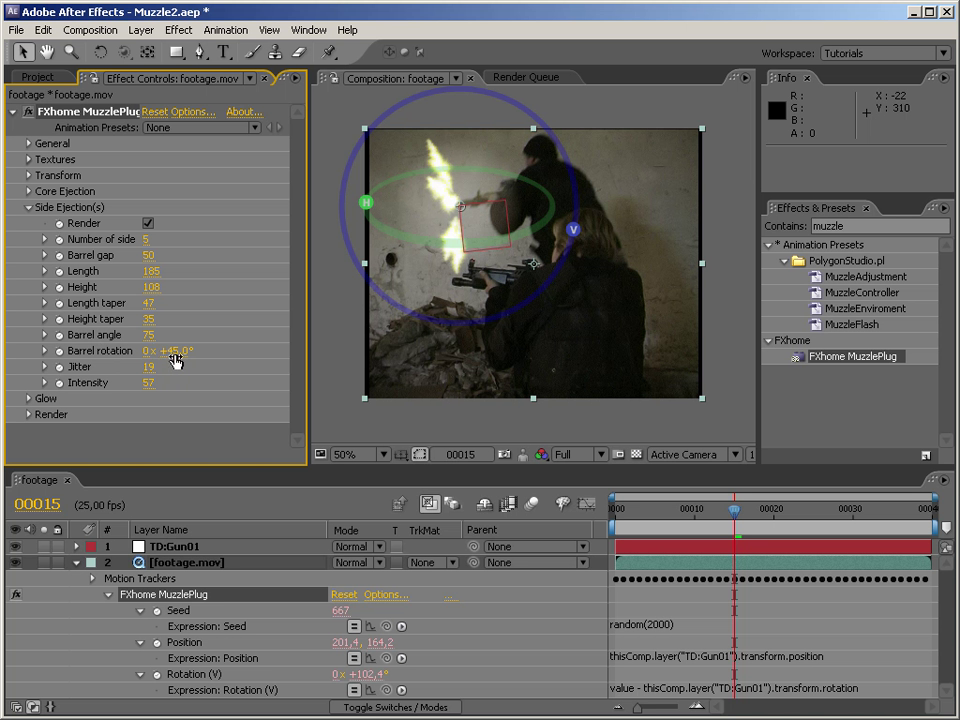
drag(177, 352, 208, 353)
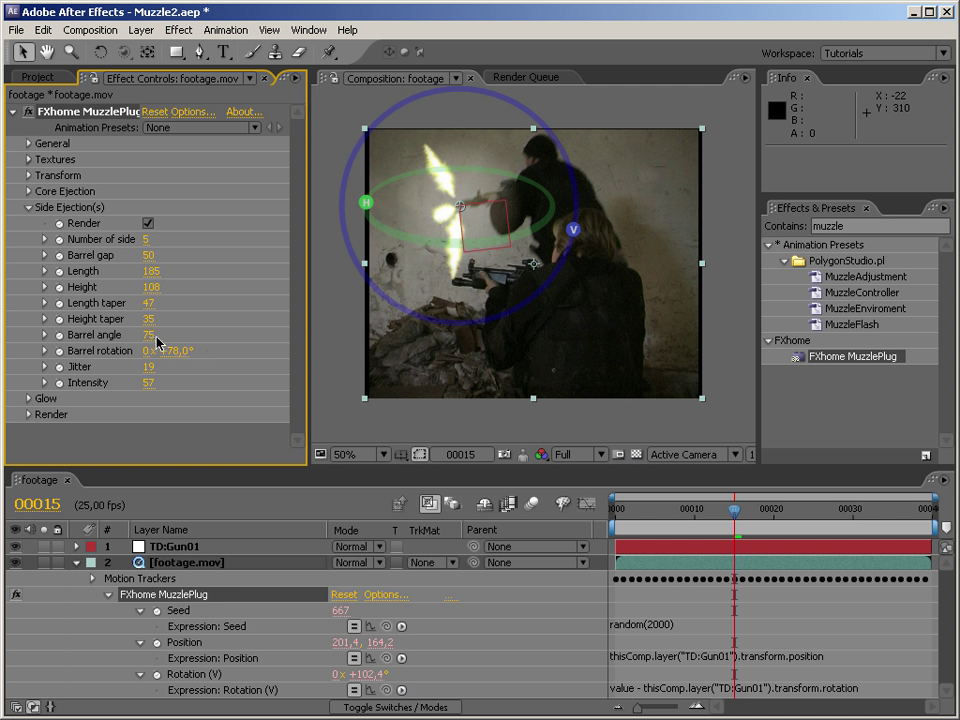
drag(139, 336, 98, 249)
Enable Core Ejection Render and set the side Barrel angle to 90
click(28, 191)
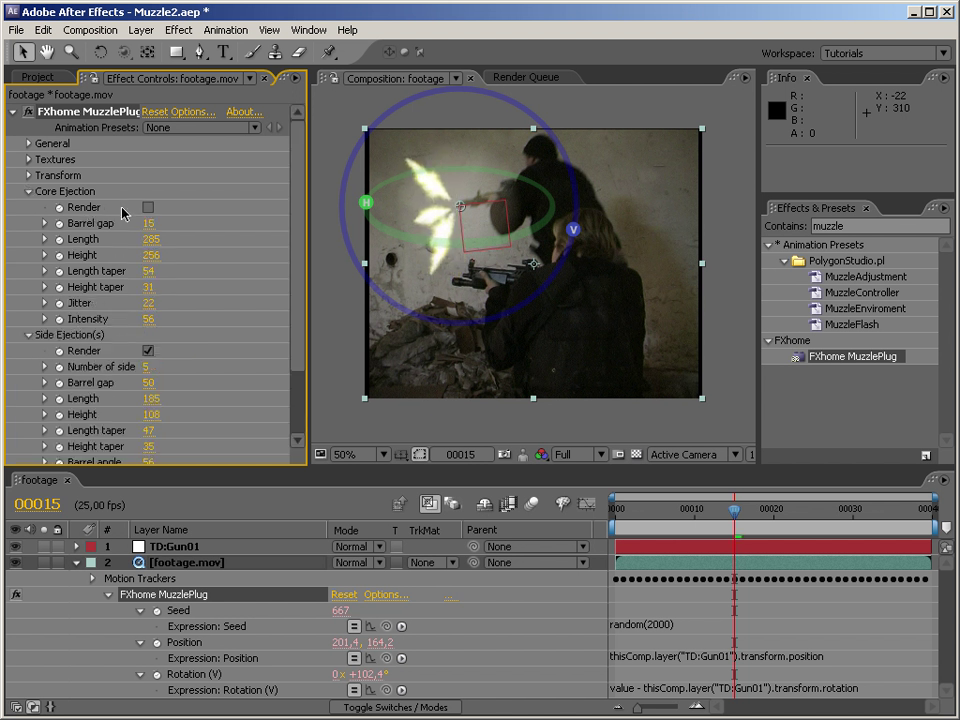
click(149, 206)
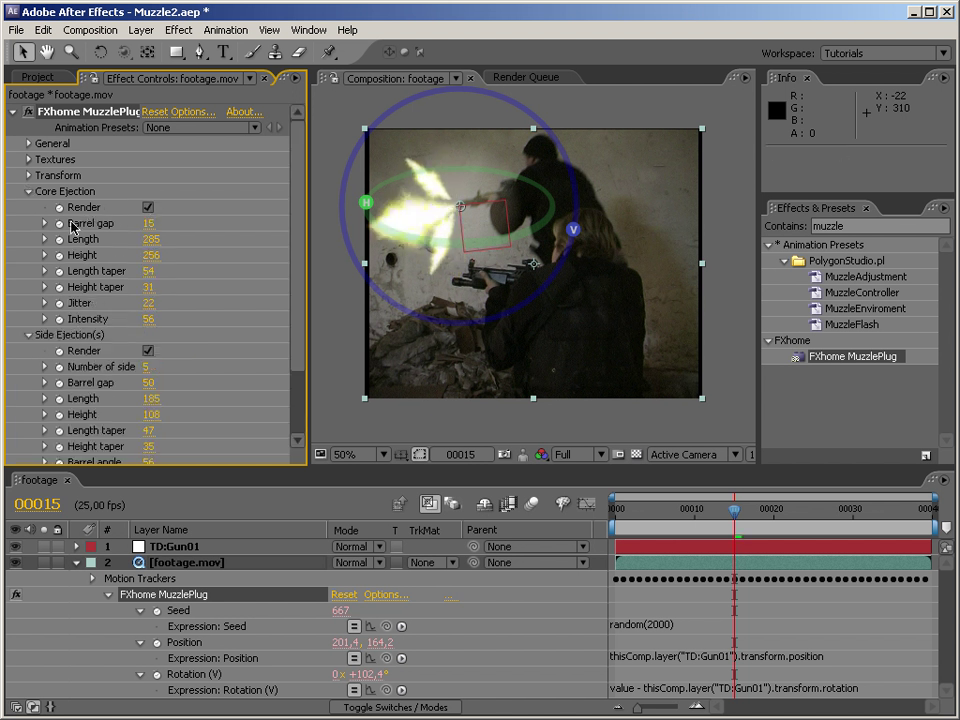
click(28, 191)
drag(147, 335, 233, 329)
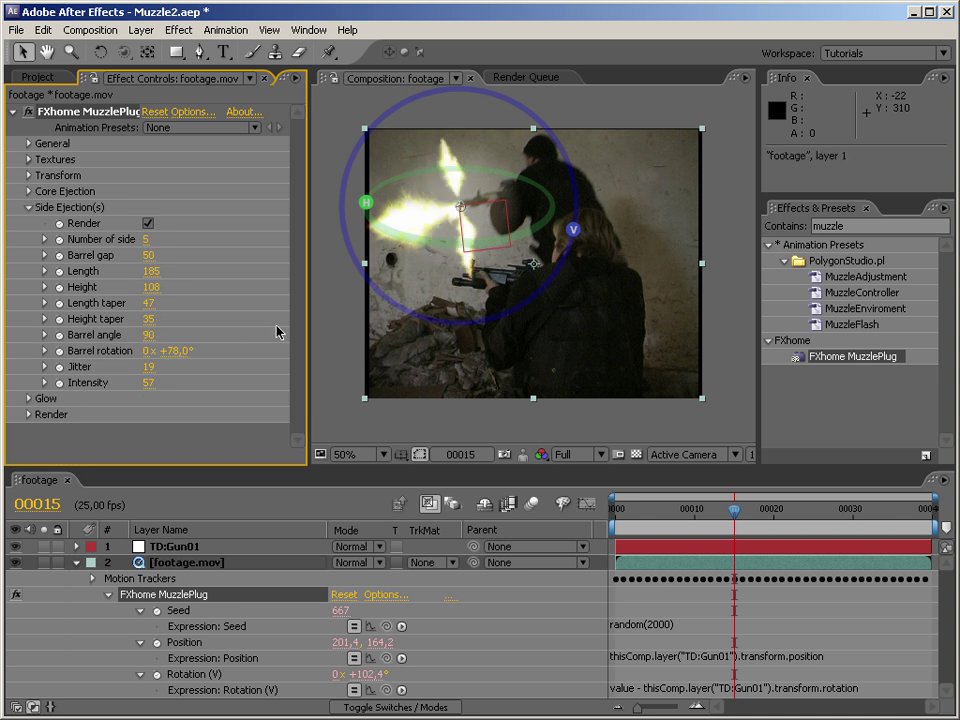
Expand Glow and set its Blend mode to Add
click(28, 207)
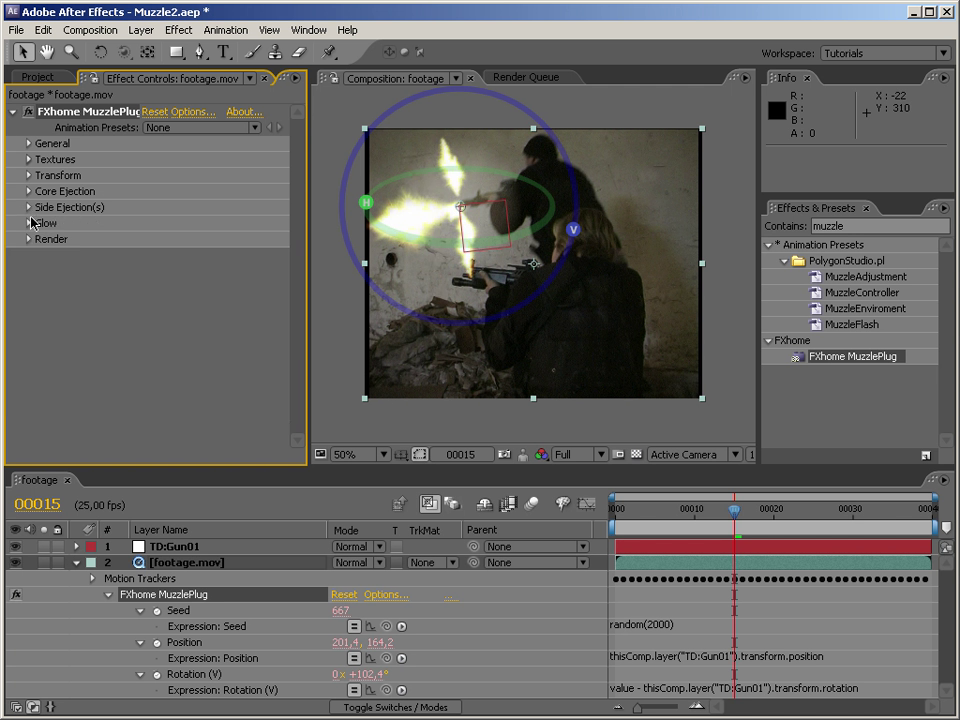
click(28, 223)
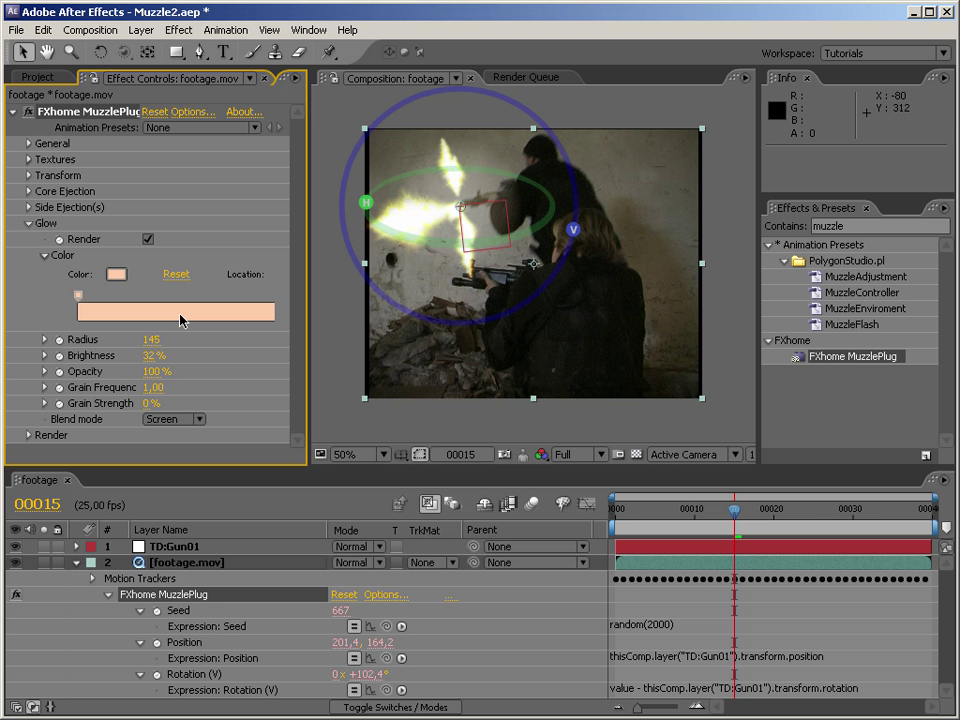
click(165, 419)
click(167, 404)
drag(311, 315, 372, 316)
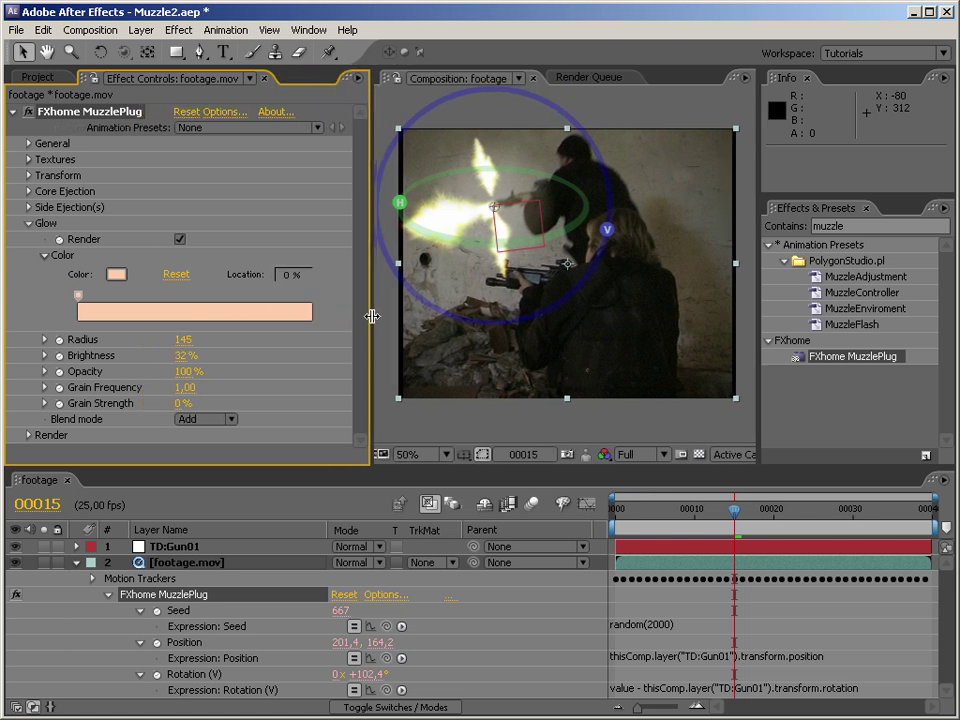
Add red and orange stops to the glow colour gradient
click(176, 312)
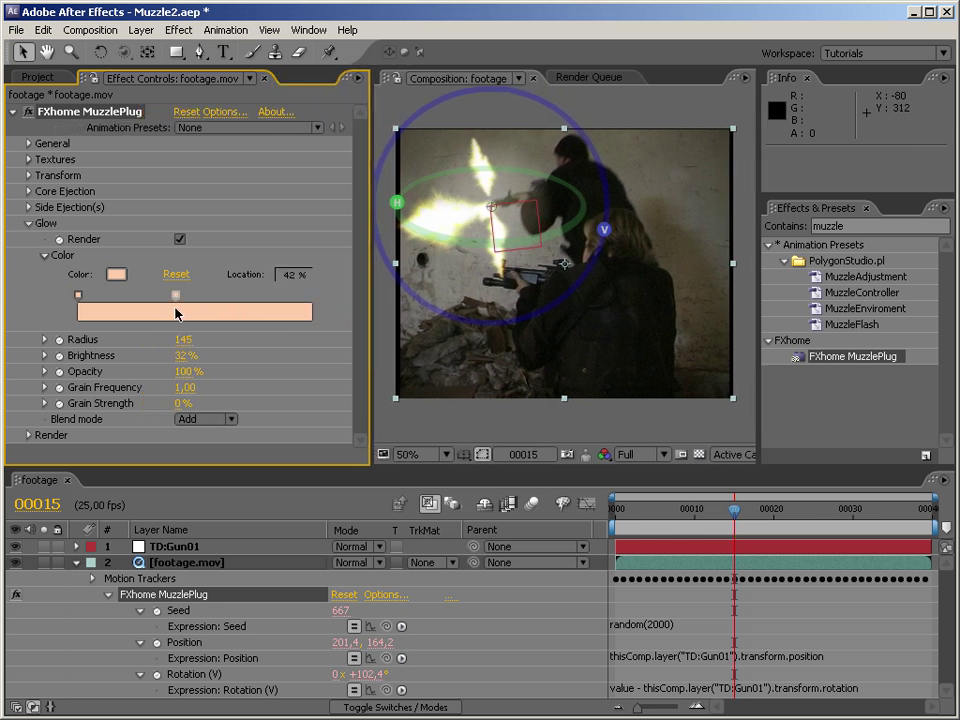
click(116, 273)
click(287, 271)
click(307, 482)
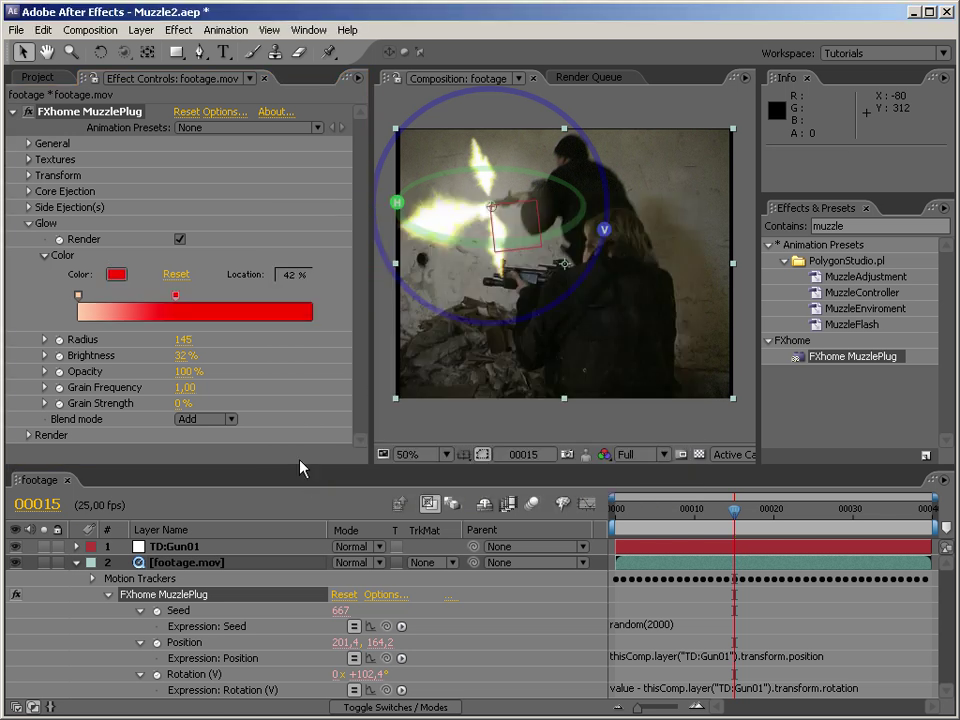
click(261, 315)
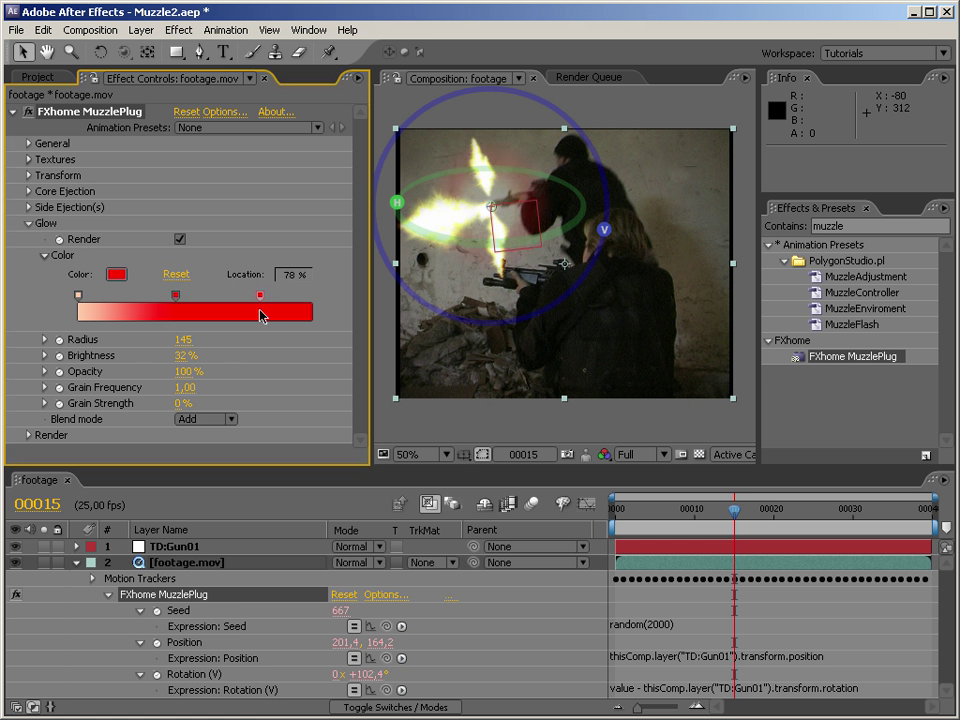
click(116, 273)
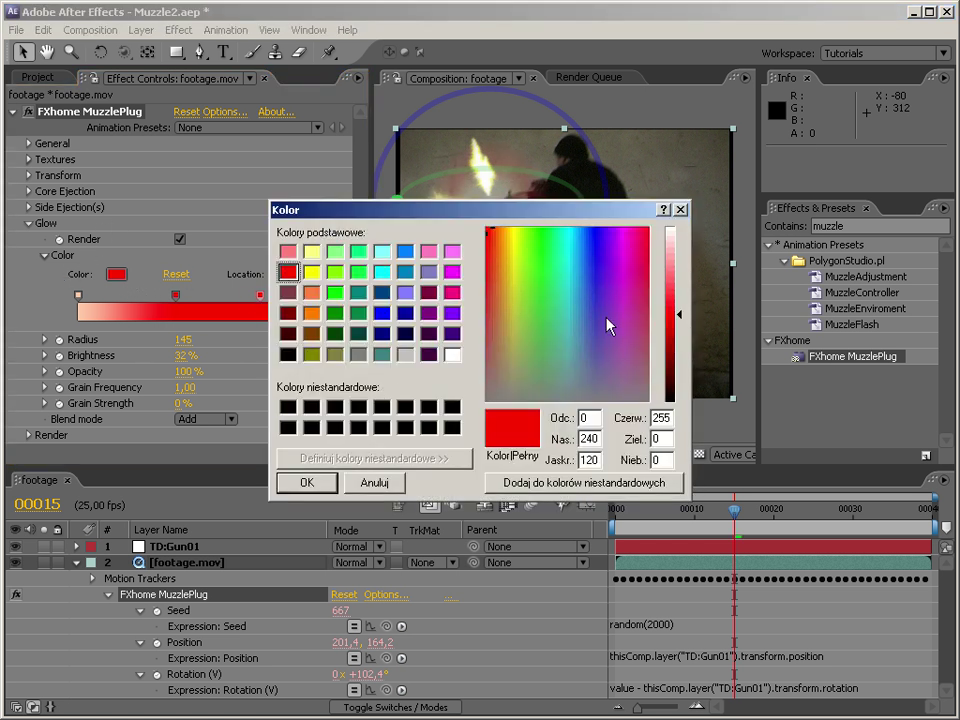
click(514, 238)
drag(514, 240, 505, 231)
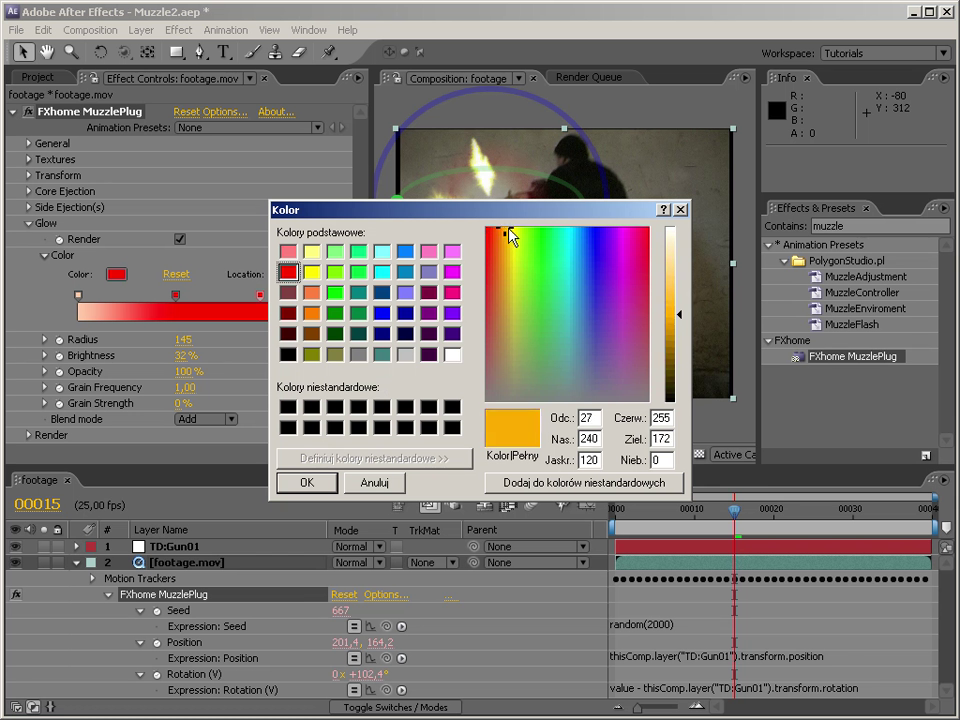
click(319, 489)
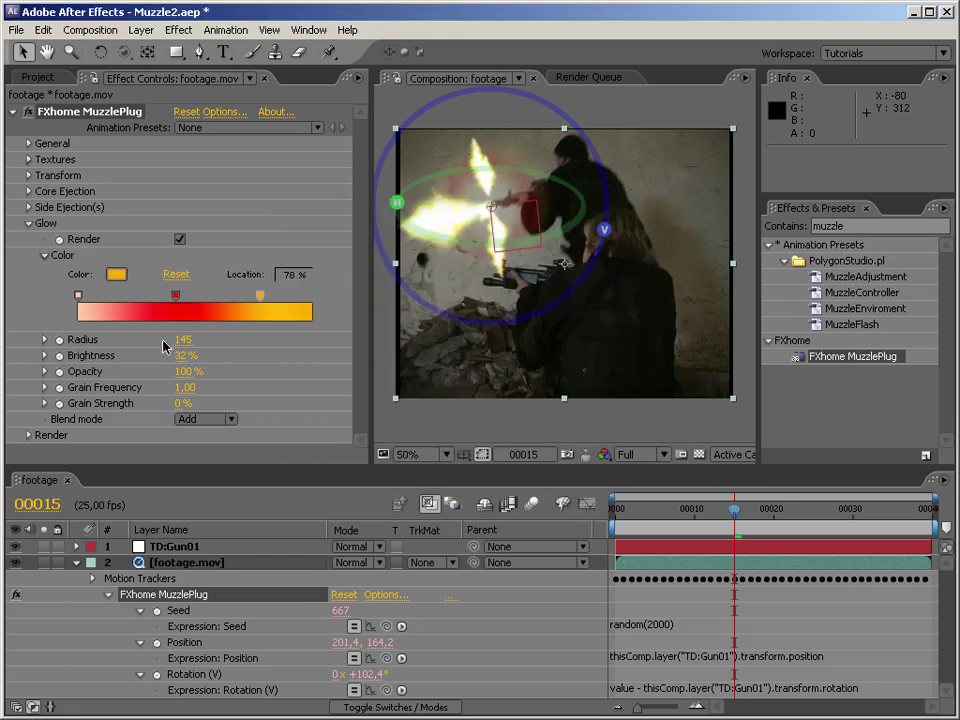
Set Glow Radius 495 and Brightness 73%, then switch the glow off
drag(238, 336, 180, 338)
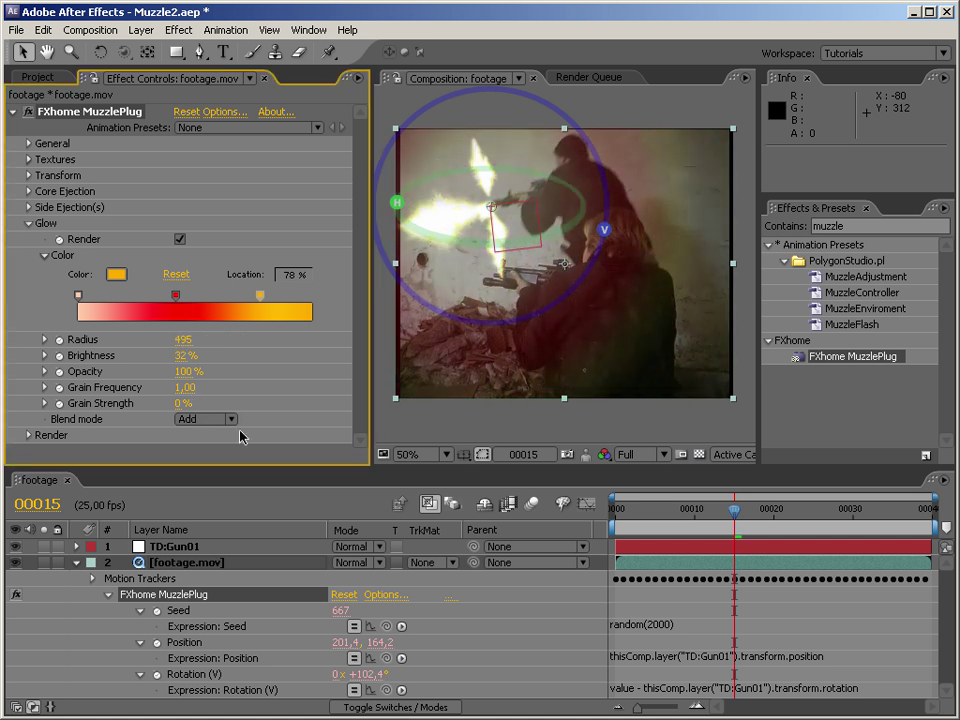
drag(229, 355, 258, 357)
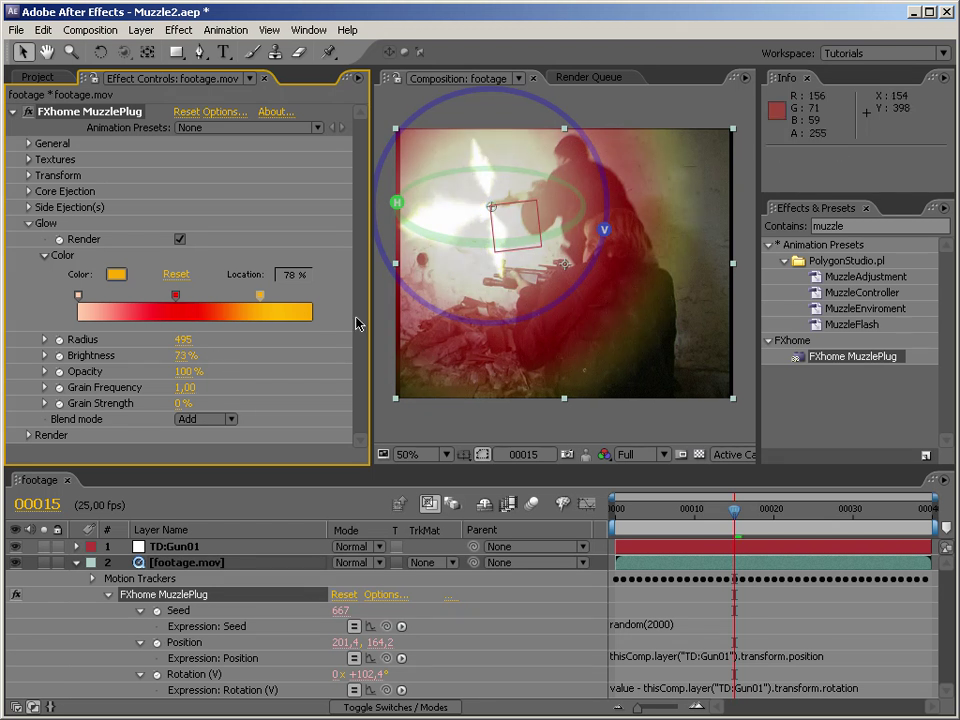
click(180, 240)
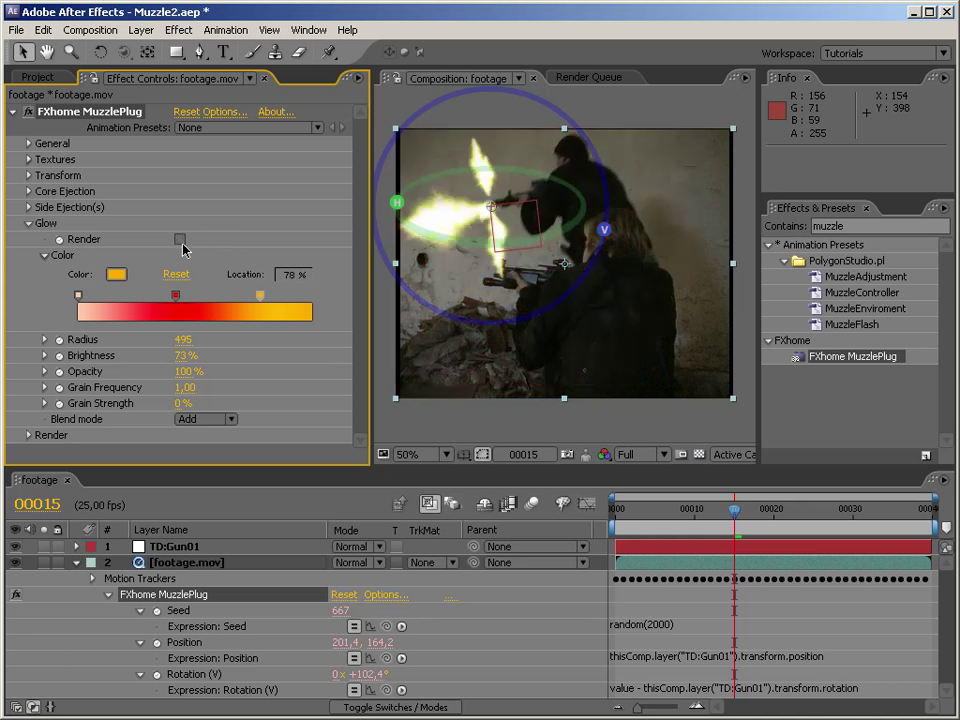
click(29, 223)
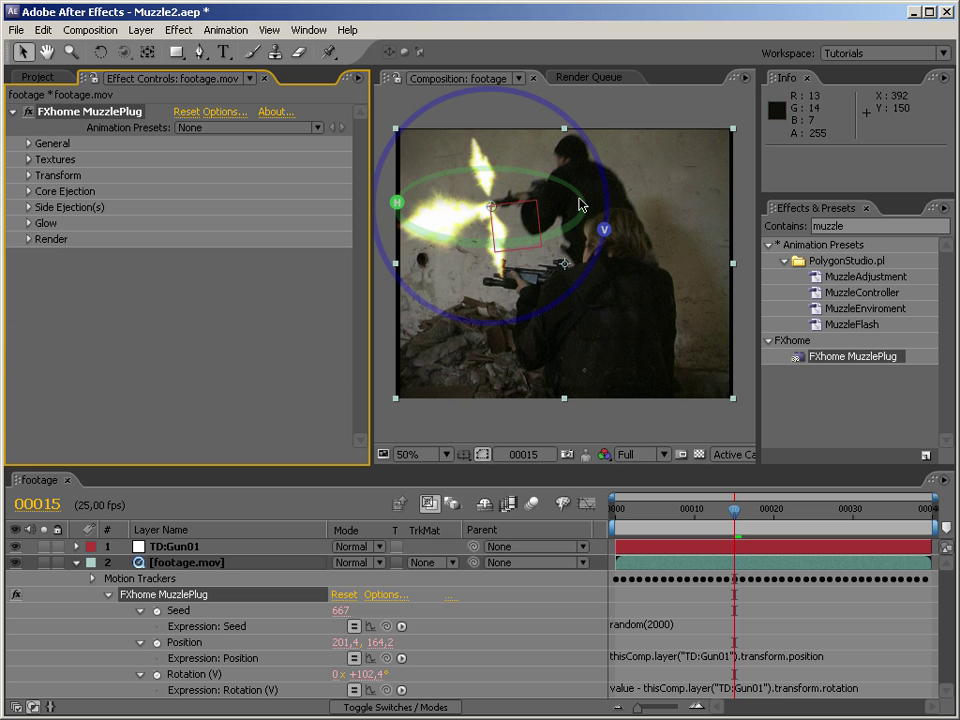
Toggle Render's Composite on Original off and back on, keeping Add blending
drag(604, 229, 591, 253)
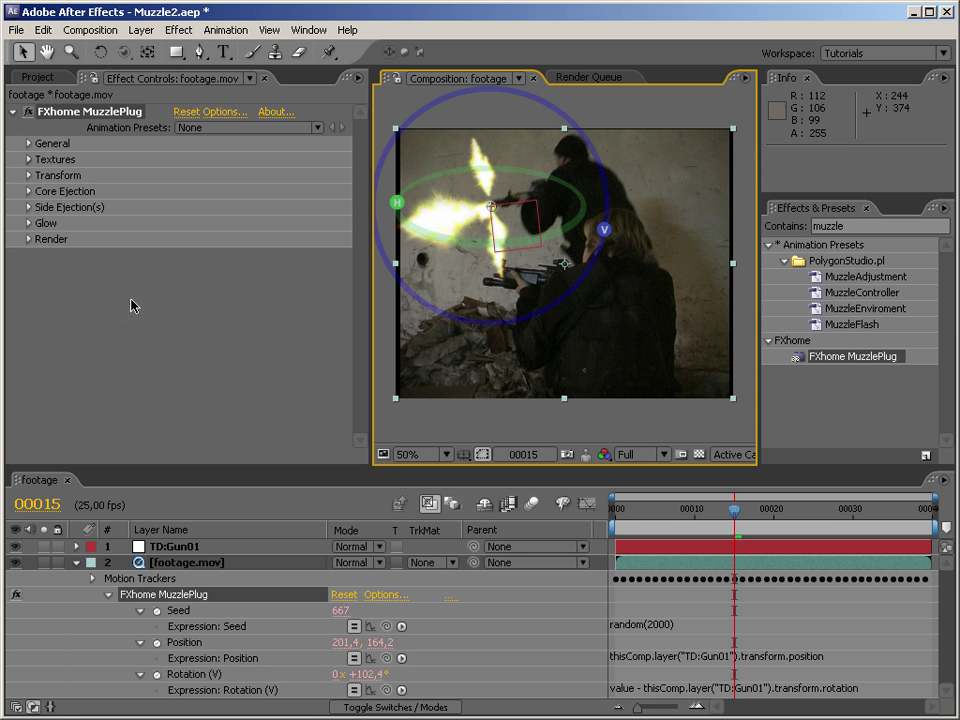
click(29, 239)
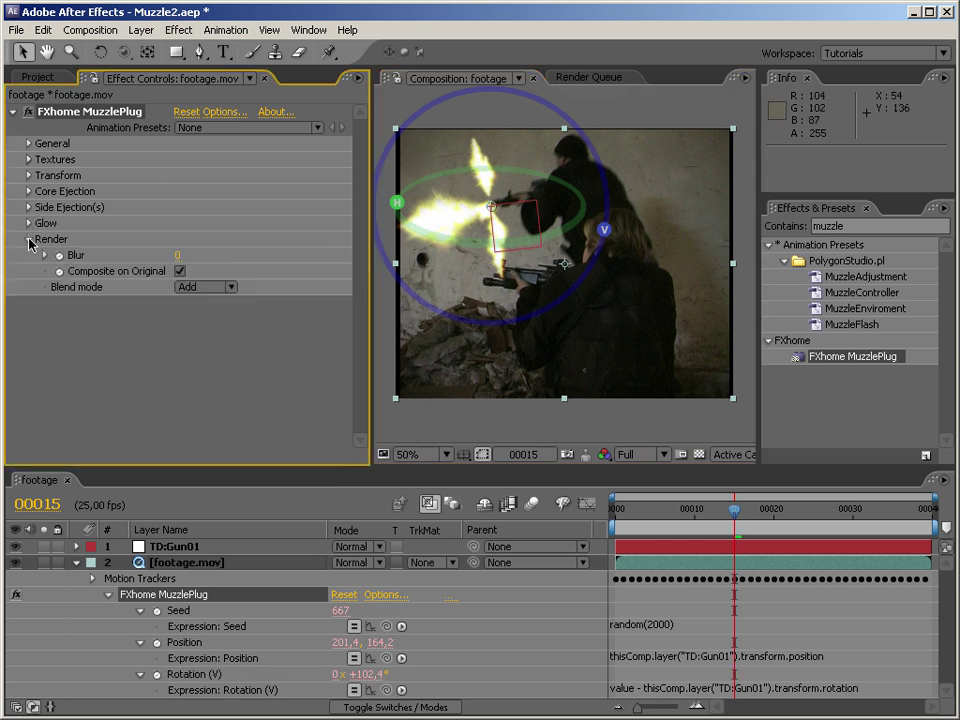
click(177, 255)
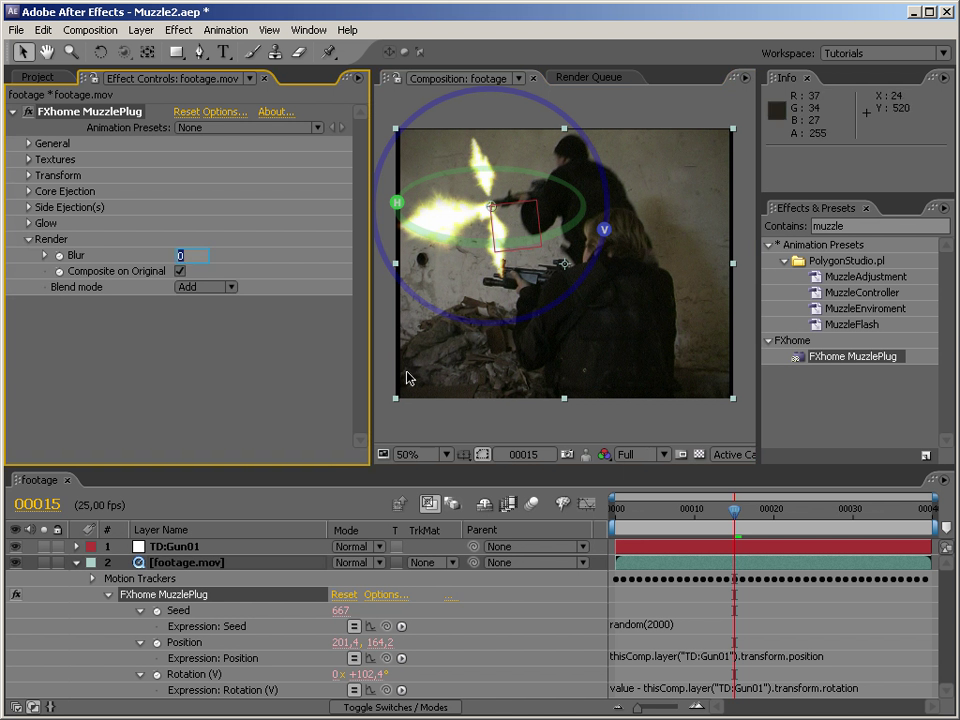
click(250, 367)
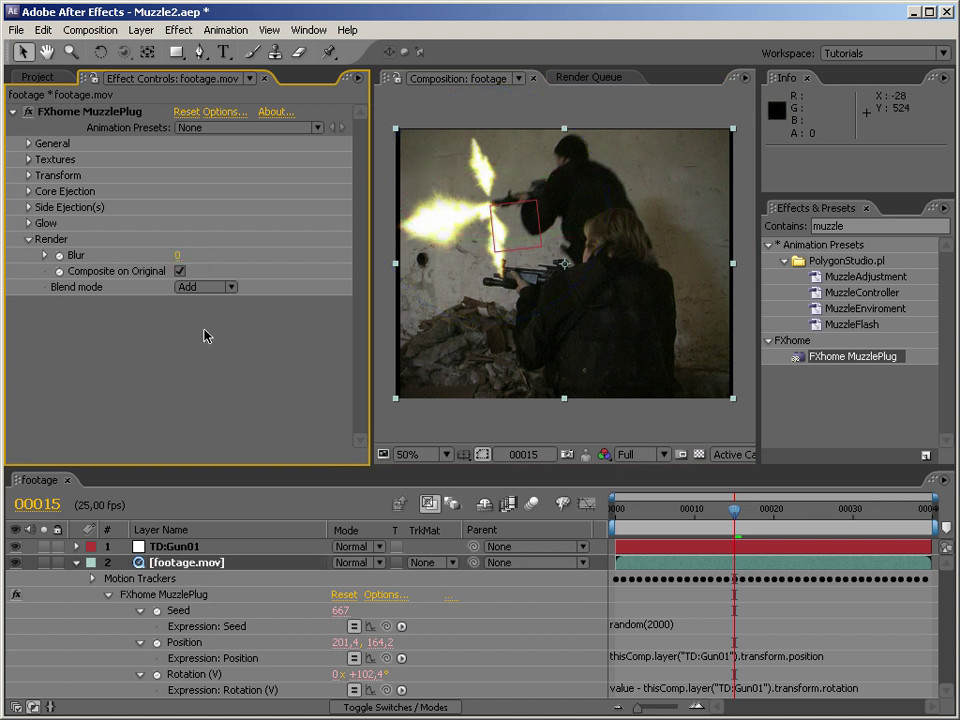
click(181, 271)
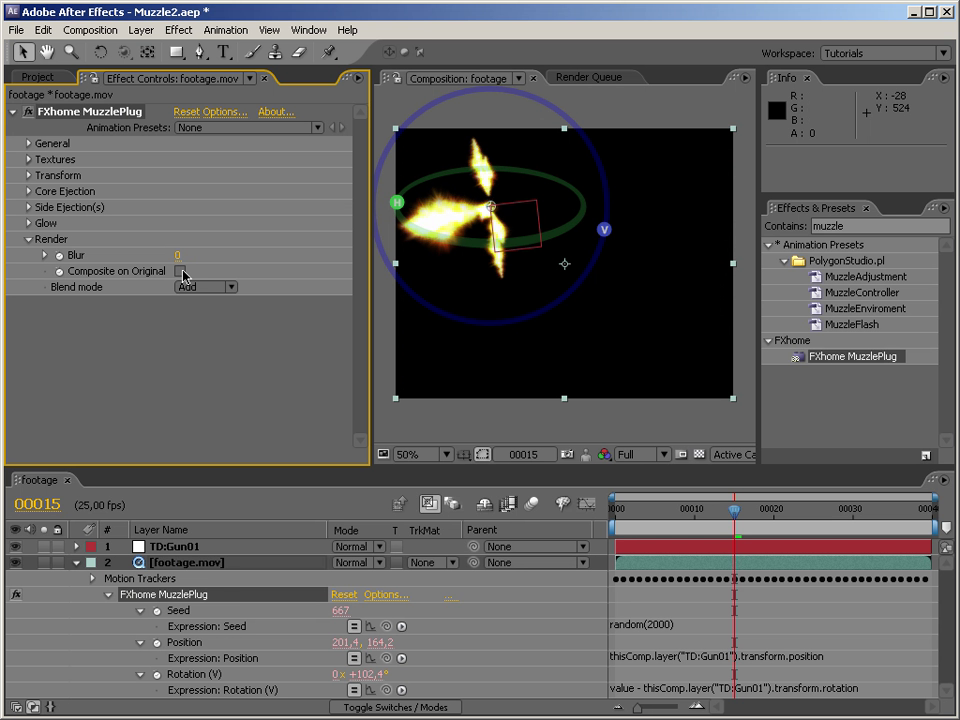
click(699, 454)
click(699, 454)
click(206, 287)
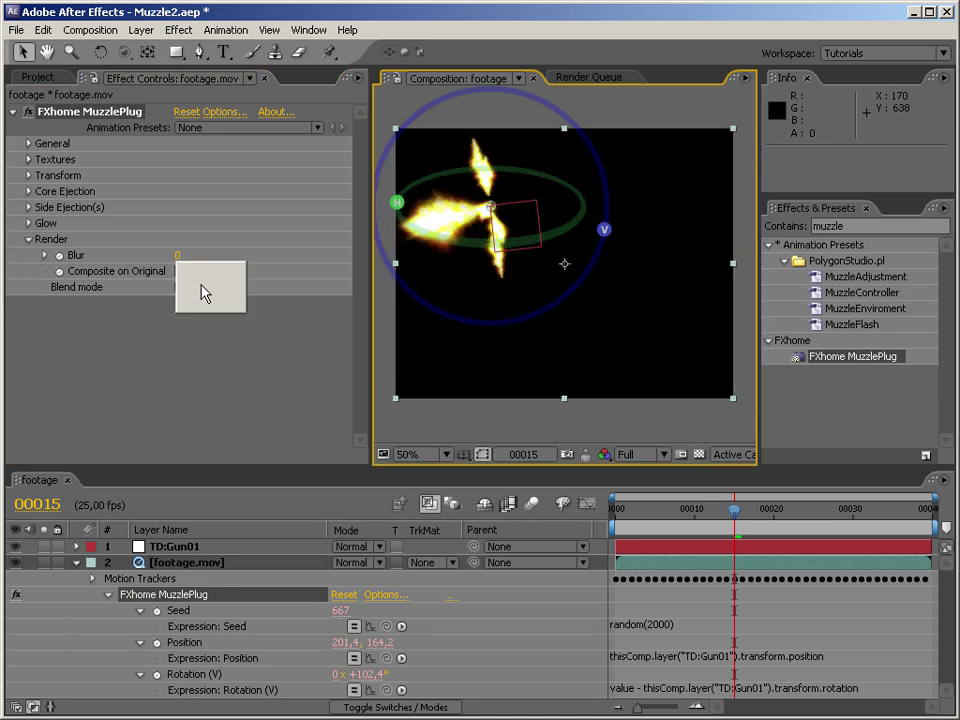
click(161, 326)
click(181, 271)
Set the Render Blur to 50
click(179, 255)
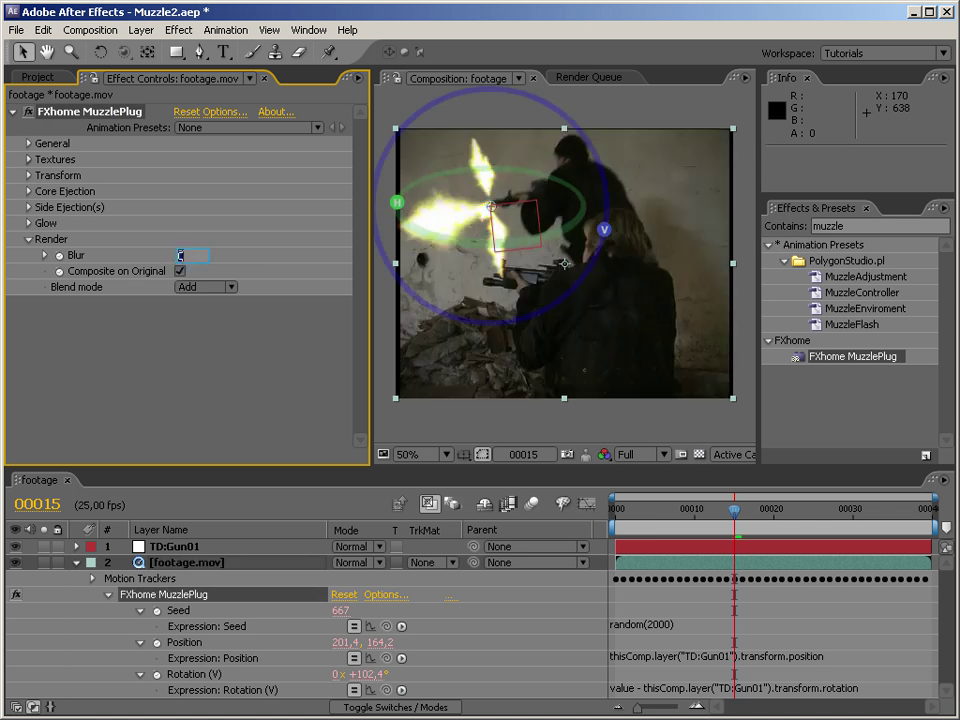
key(Return)
click(181, 258)
text(50)
key(Return)
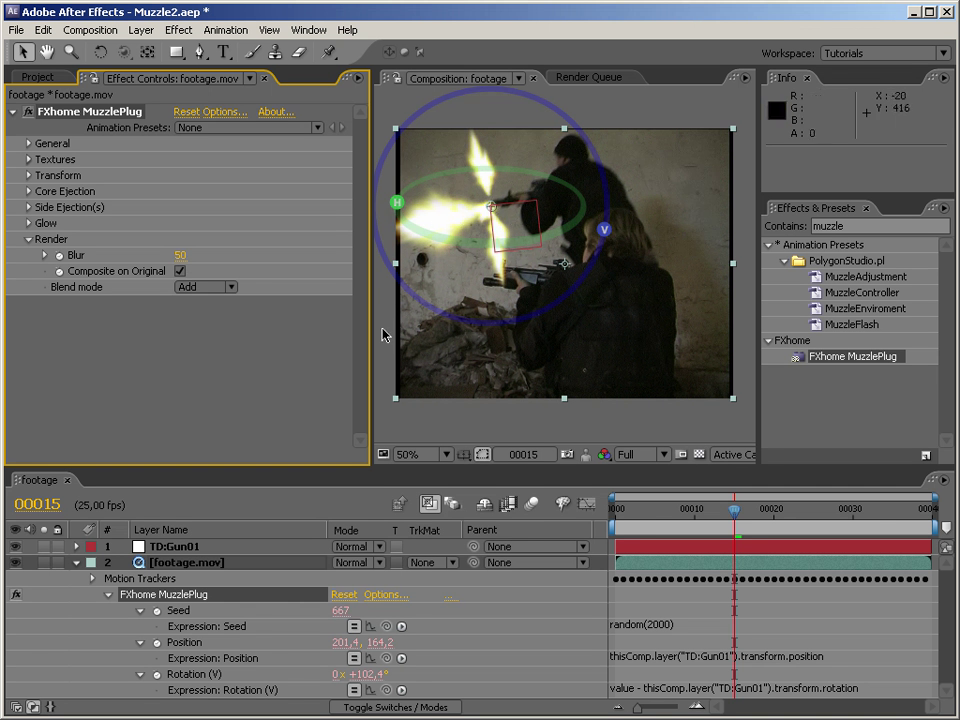
click(28, 239)
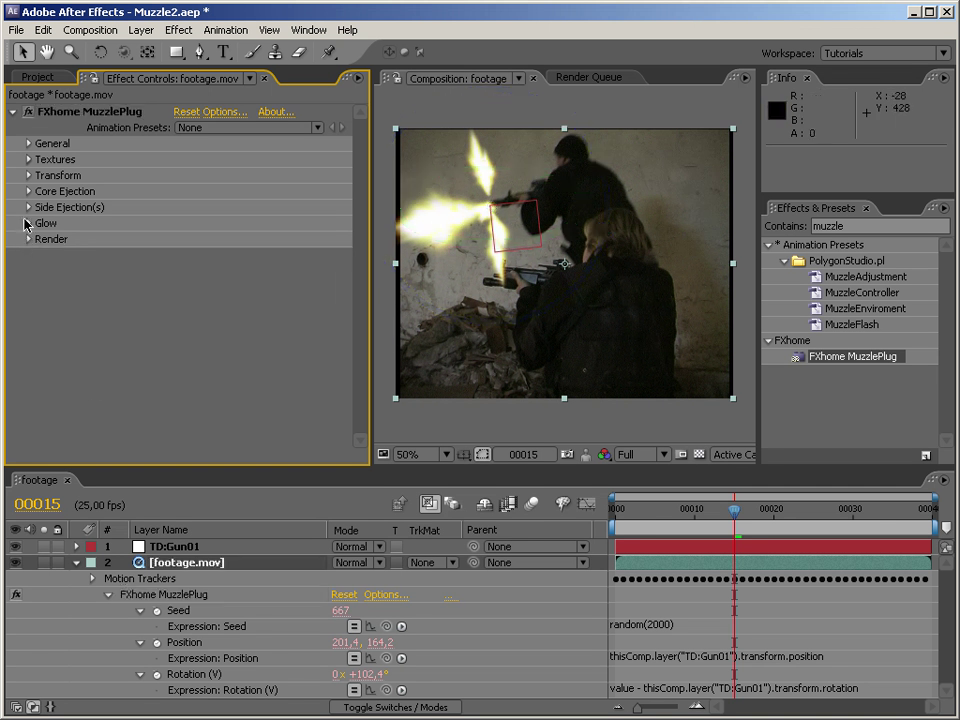
Turn the Glow back on, raise Grain Strength to 81% and set Grain Frequency to 2
click(28, 223)
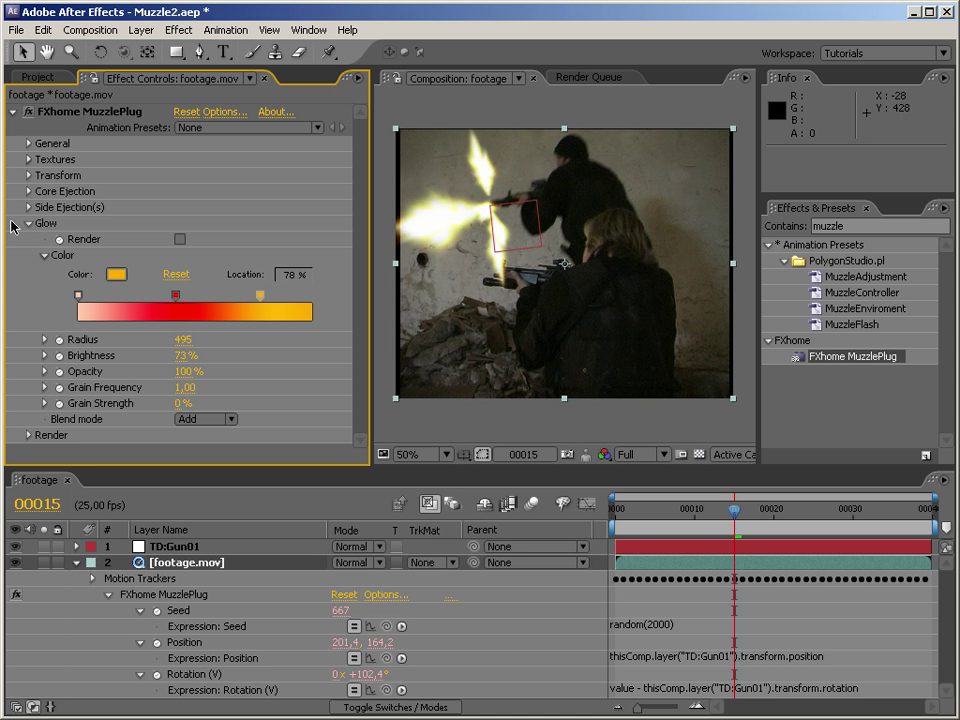
click(180, 239)
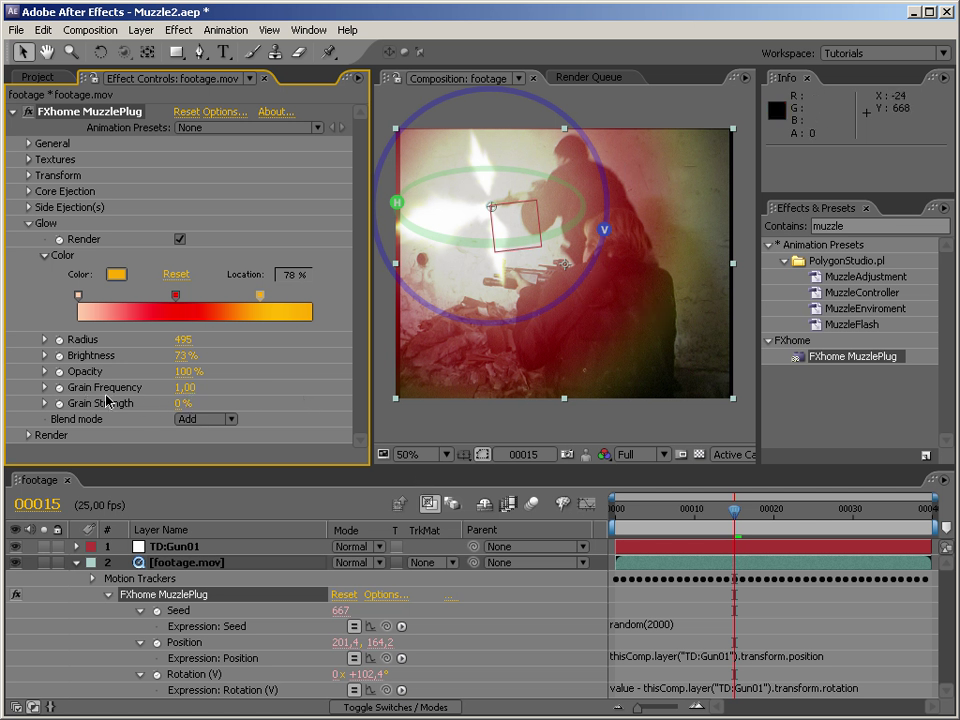
drag(182, 403, 277, 397)
click(185, 387)
text(2)
key(Return)
Switch Glow Render off, collapse the Glow settings and deselect the effect
click(180, 239)
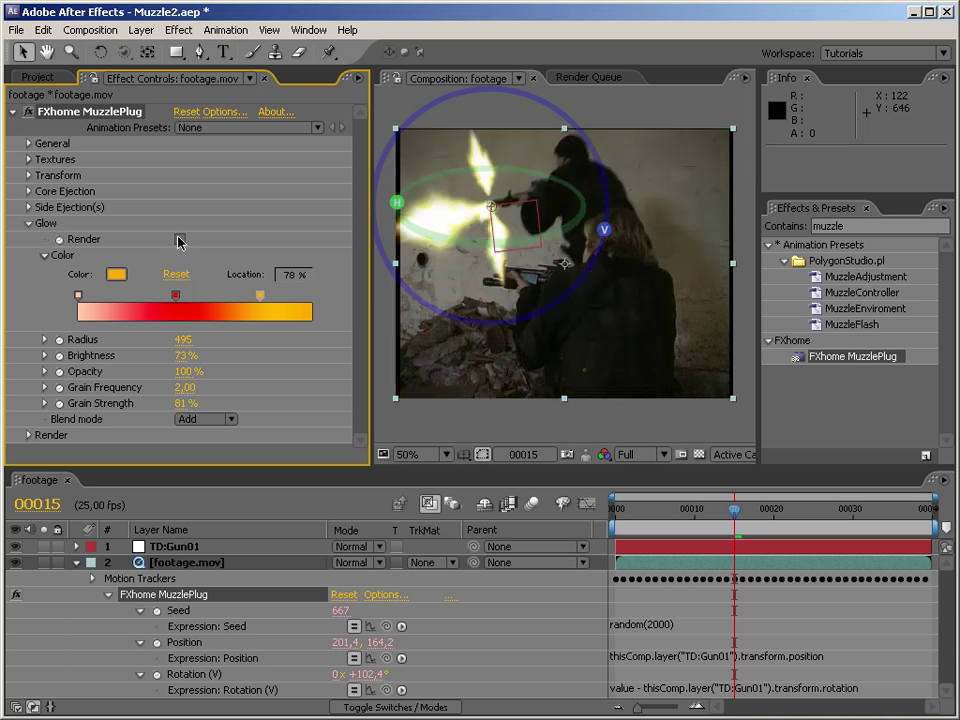
click(30, 223)
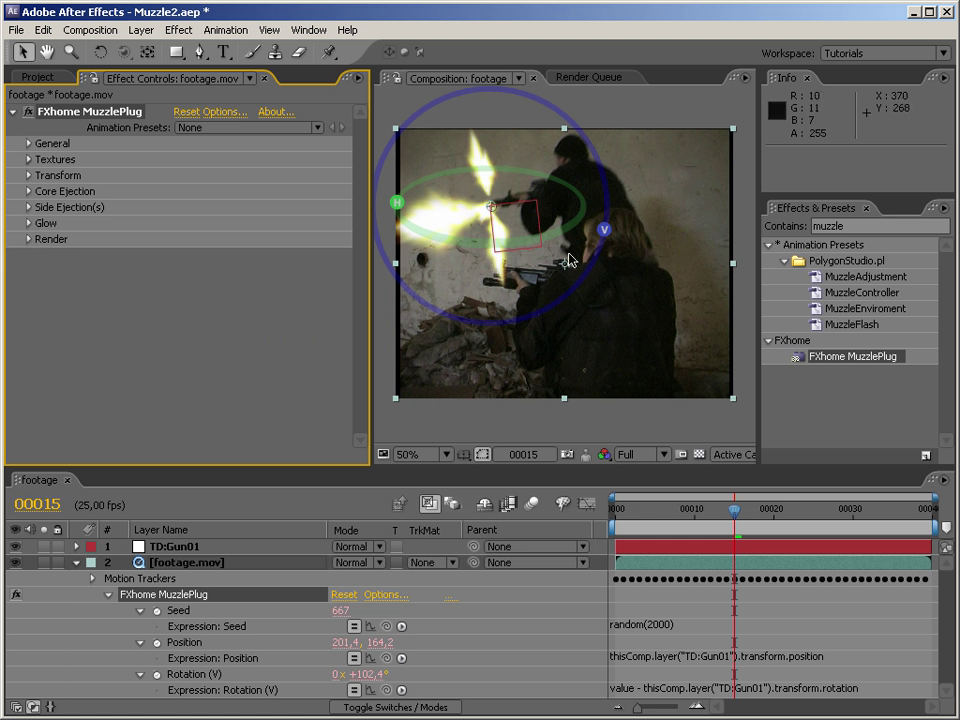
click(197, 310)
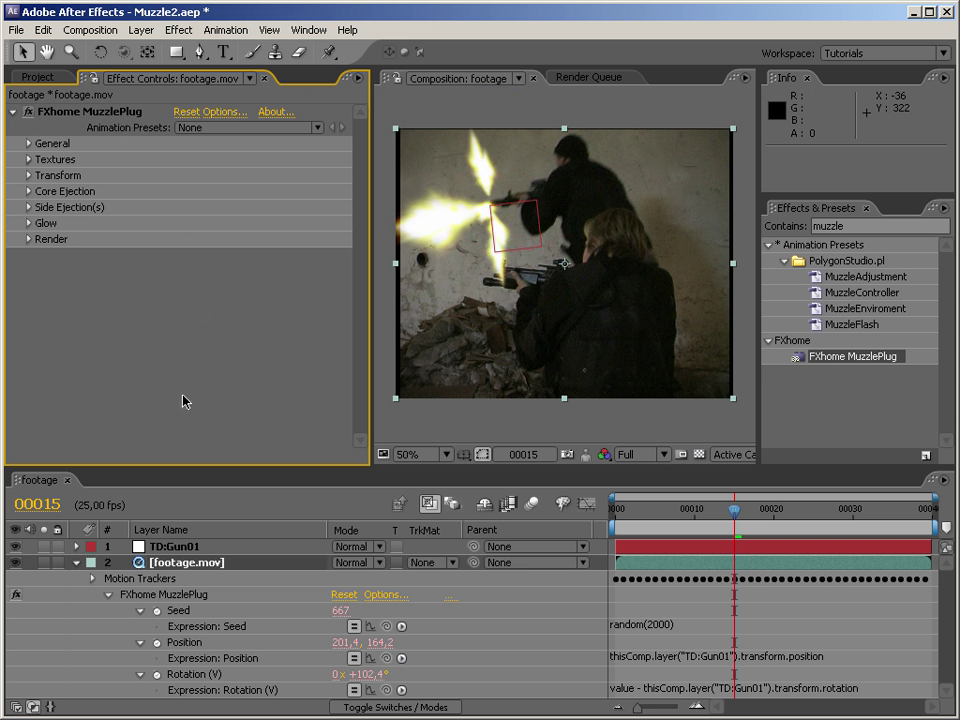
Copy only the Seed, Position and Rotation (V) expressions via Edit > Copy Expression Only
click(186, 642)
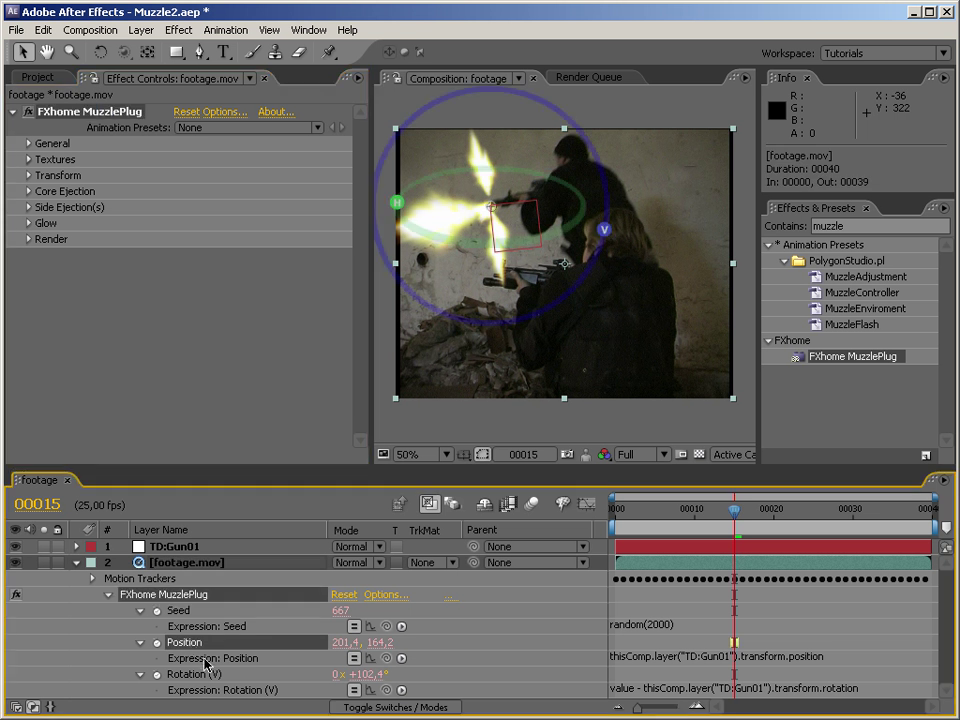
click(188, 612)
shift+click(188, 643)
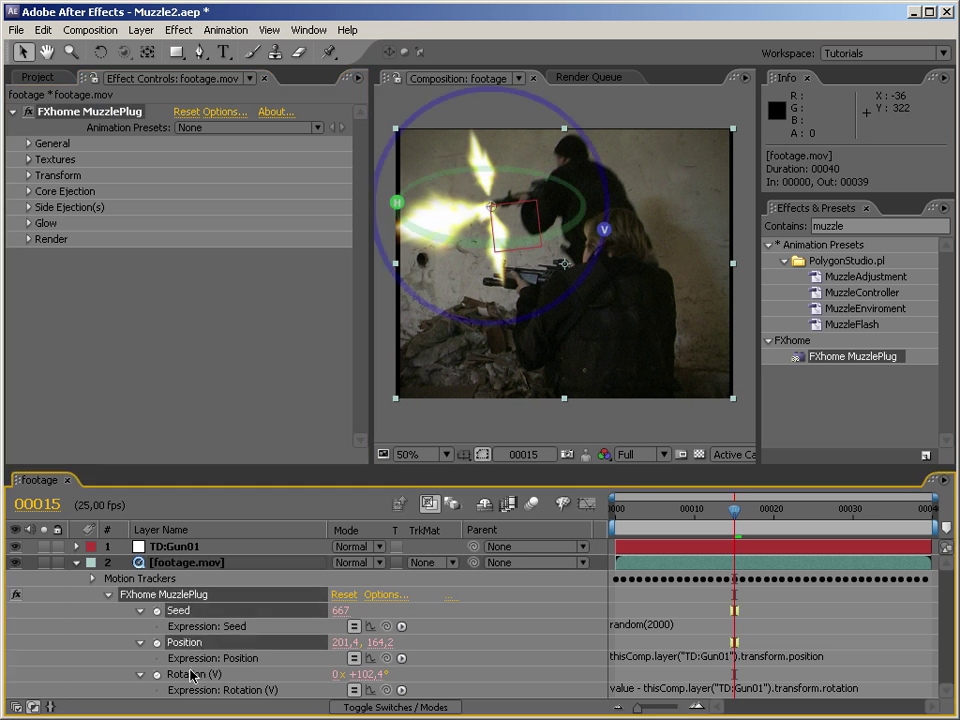
shift+click(198, 675)
click(48, 30)
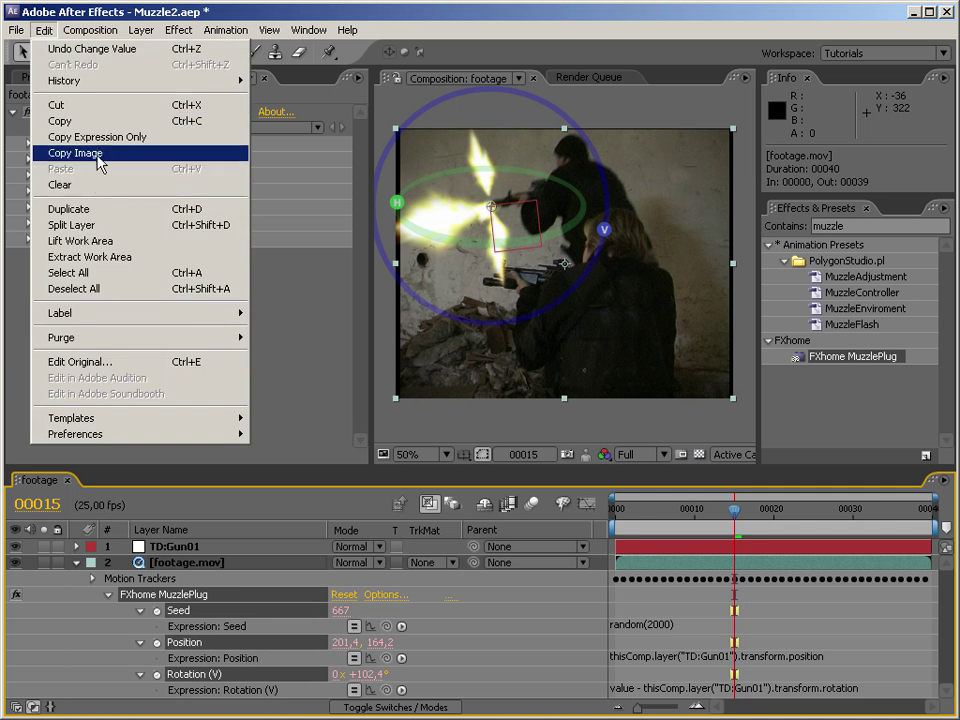
click(112, 137)
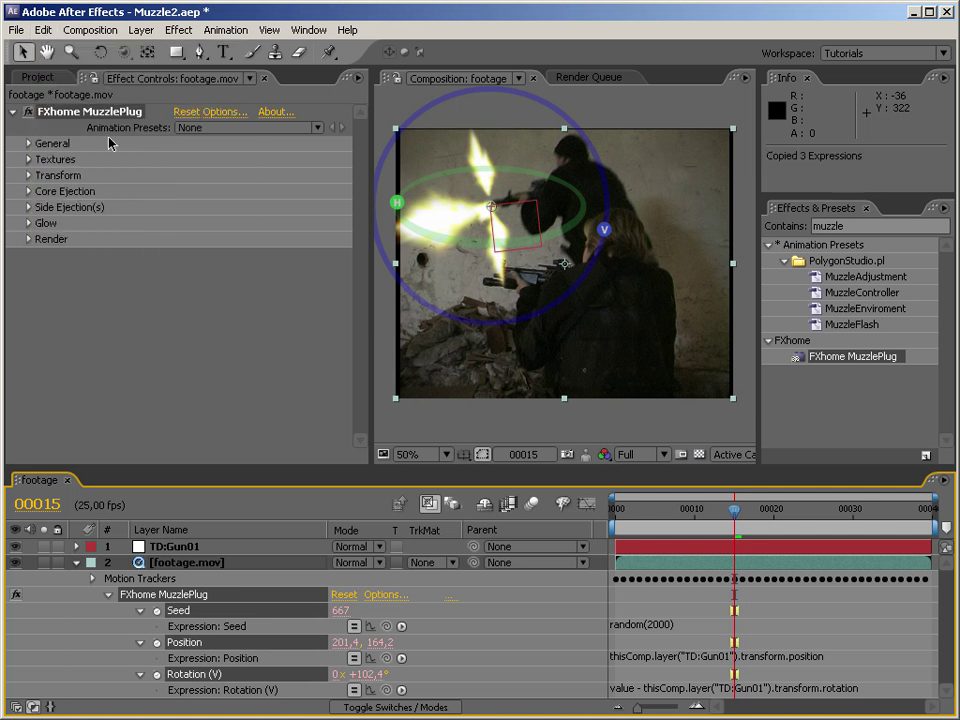
Delete the FXhome MuzzlePlug effect from footage.mov and clear the effects search
click(188, 367)
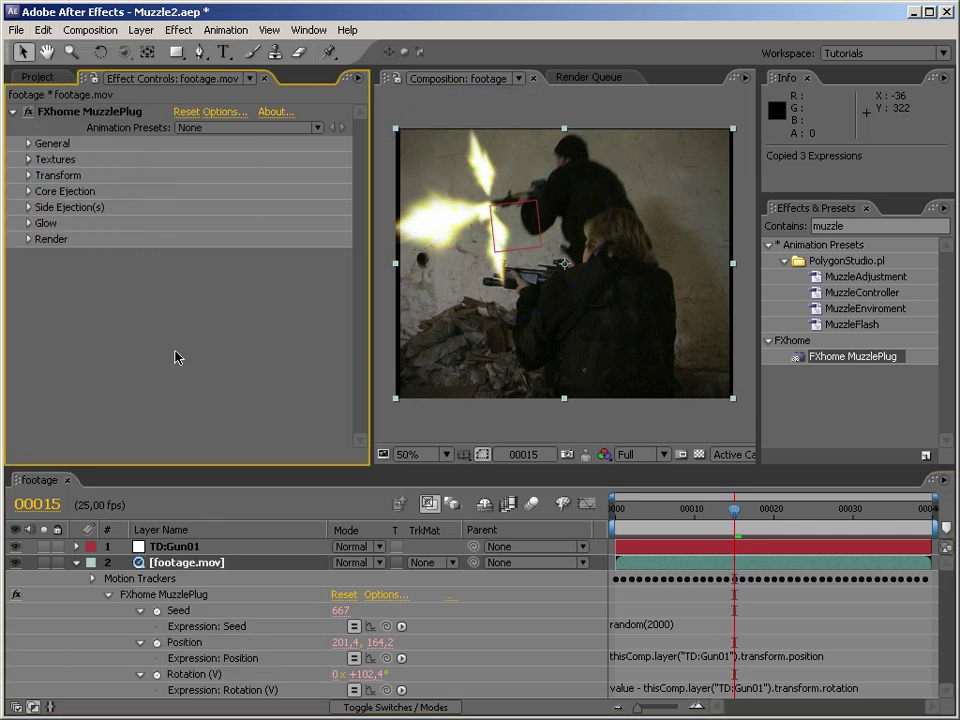
click(88, 112)
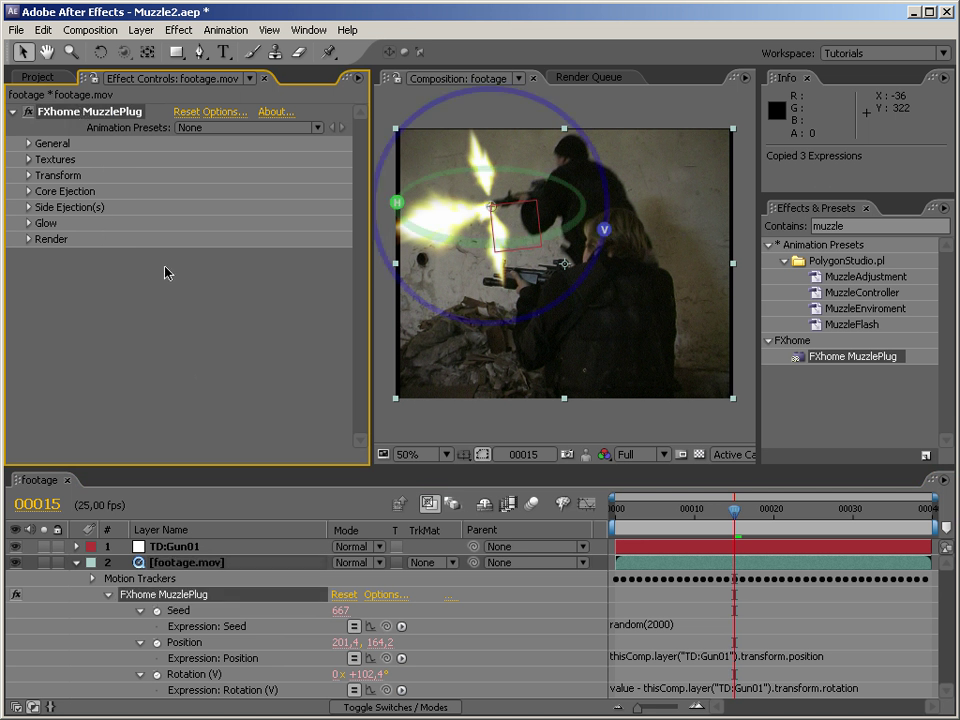
key(Delete)
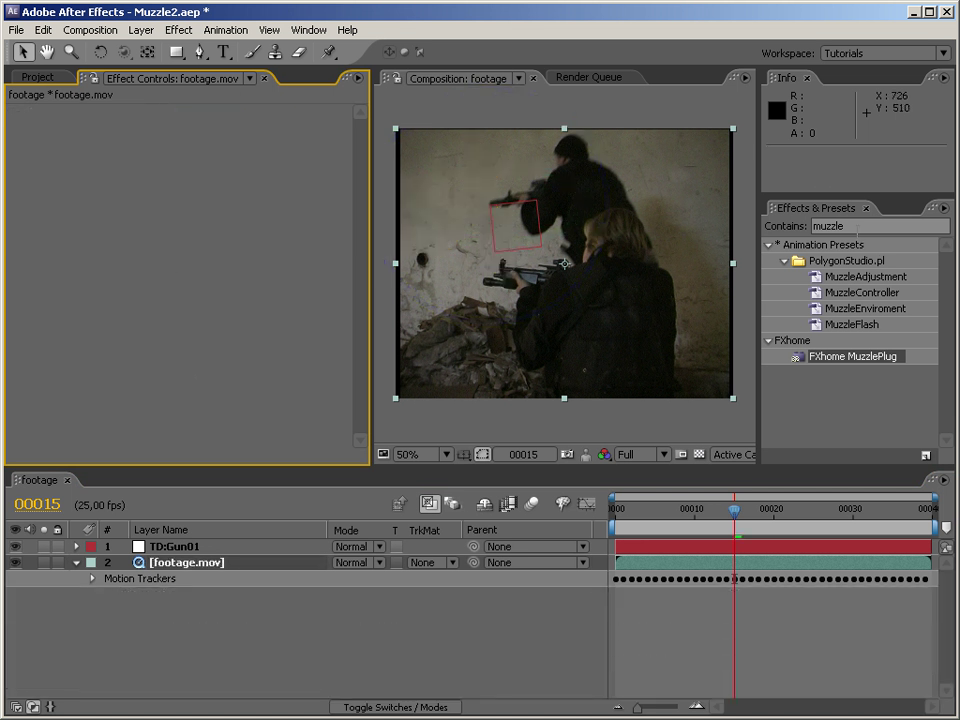
click(845, 226)
key(BackSpace)
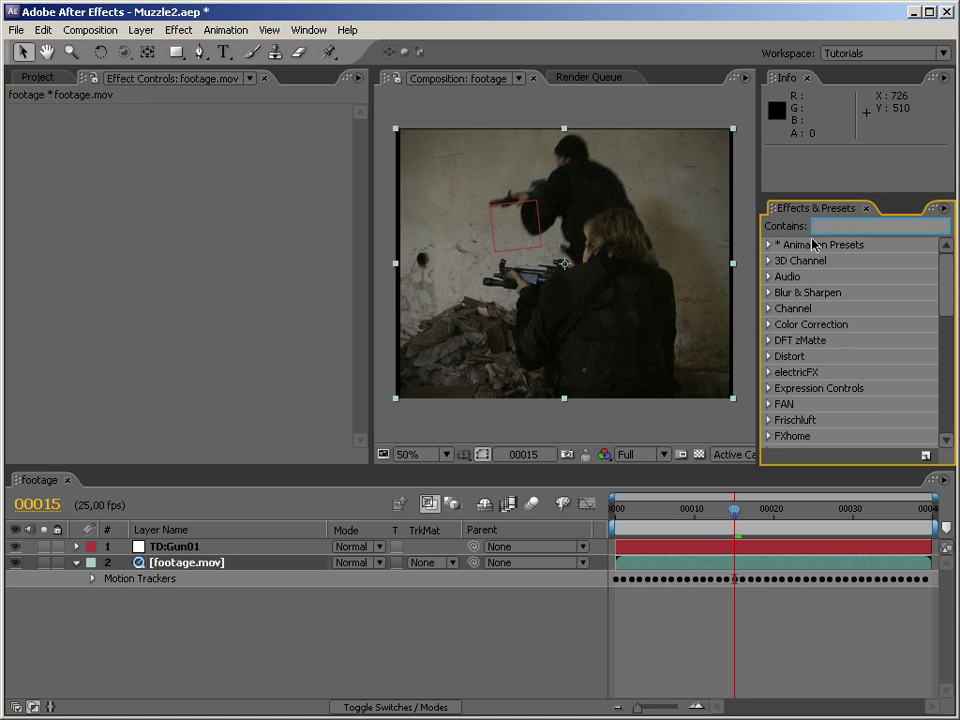
Apply the FXhome MuzzlePlug 22 Long Rifle preset to the footage, undoing an accidental layer move
click(769, 245)
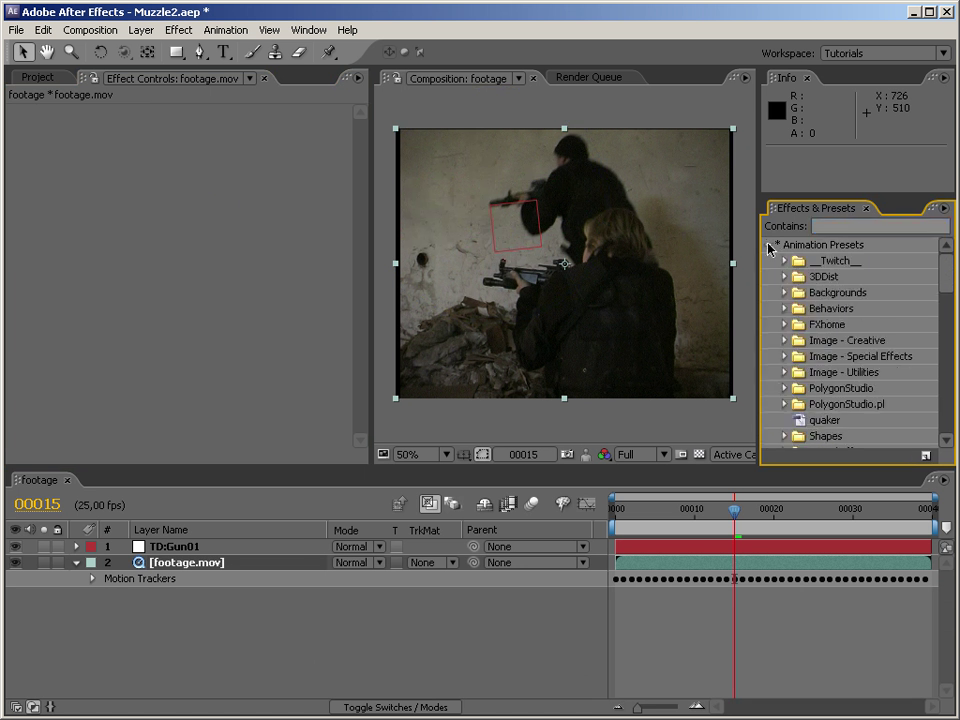
click(785, 325)
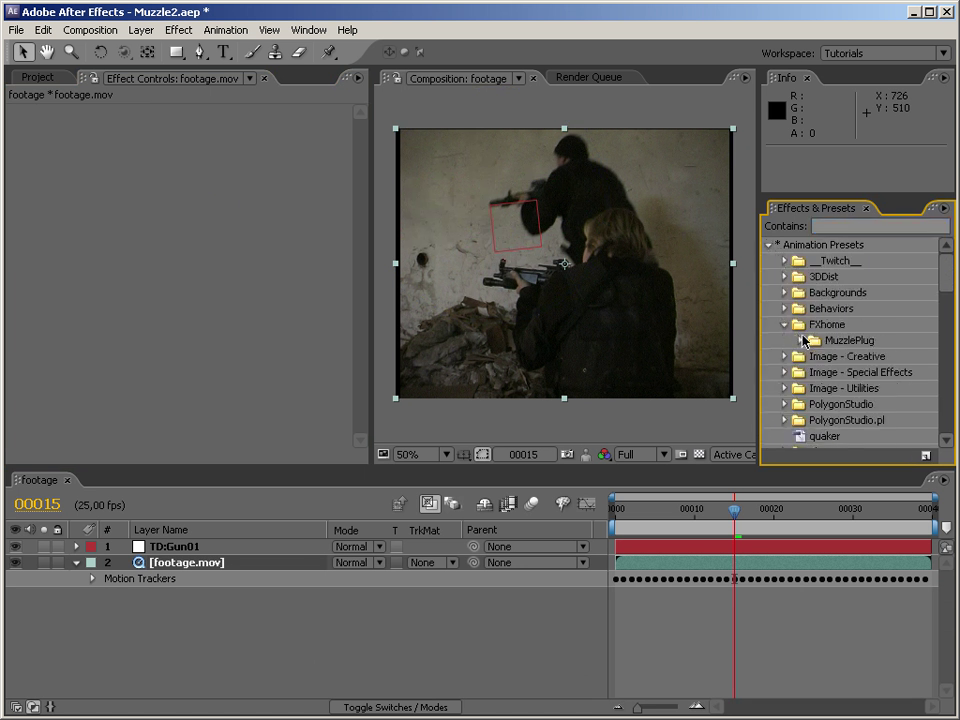
click(801, 340)
click(845, 260)
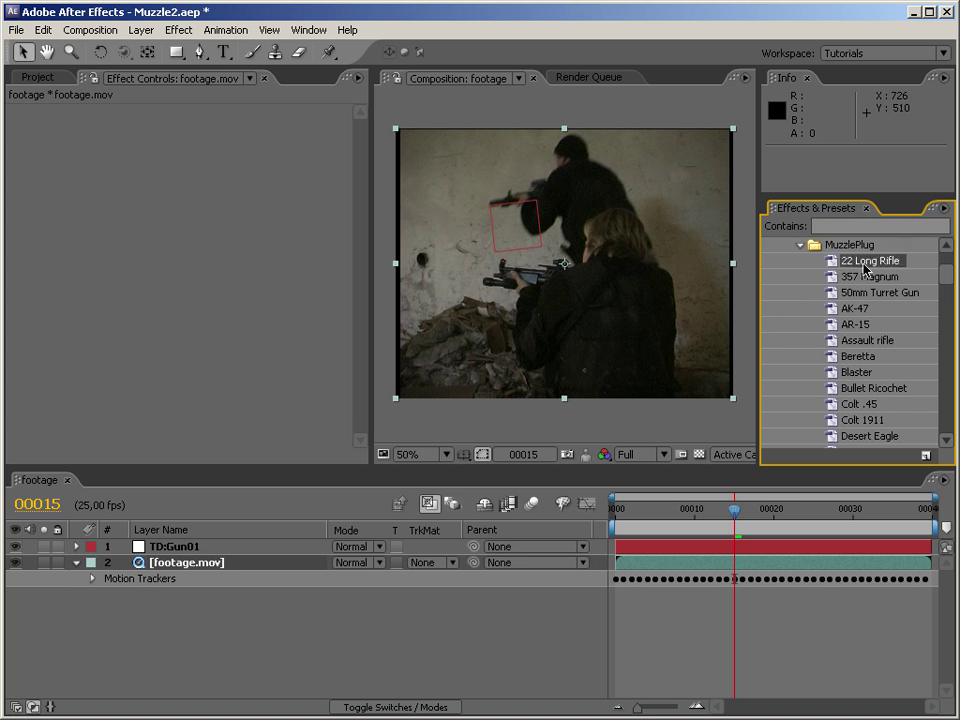
drag(845, 260, 509, 260)
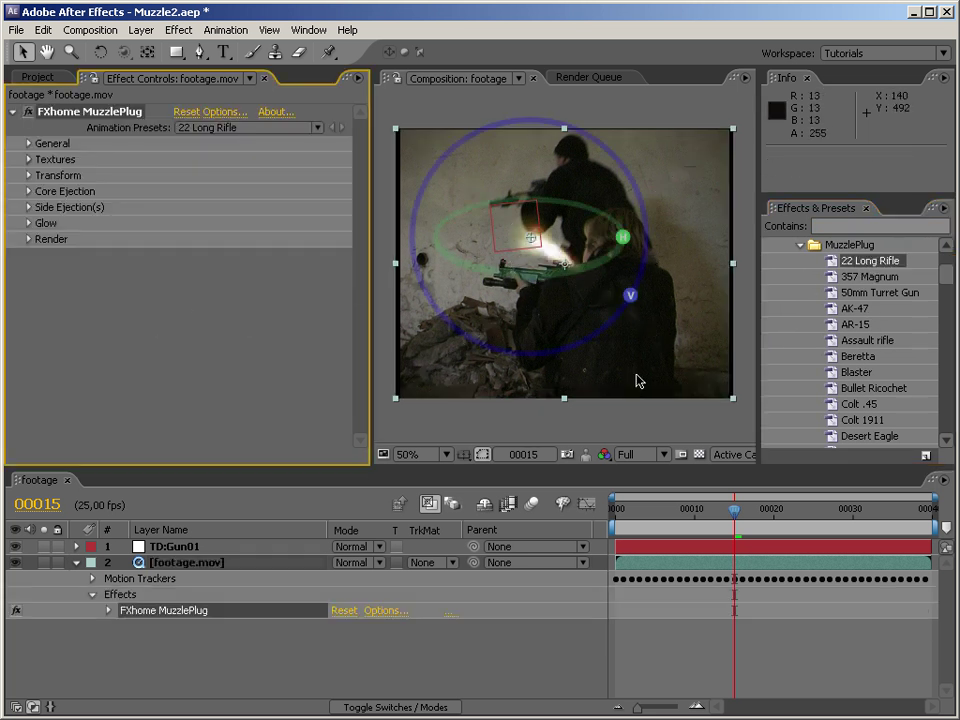
drag(566, 270, 523, 264)
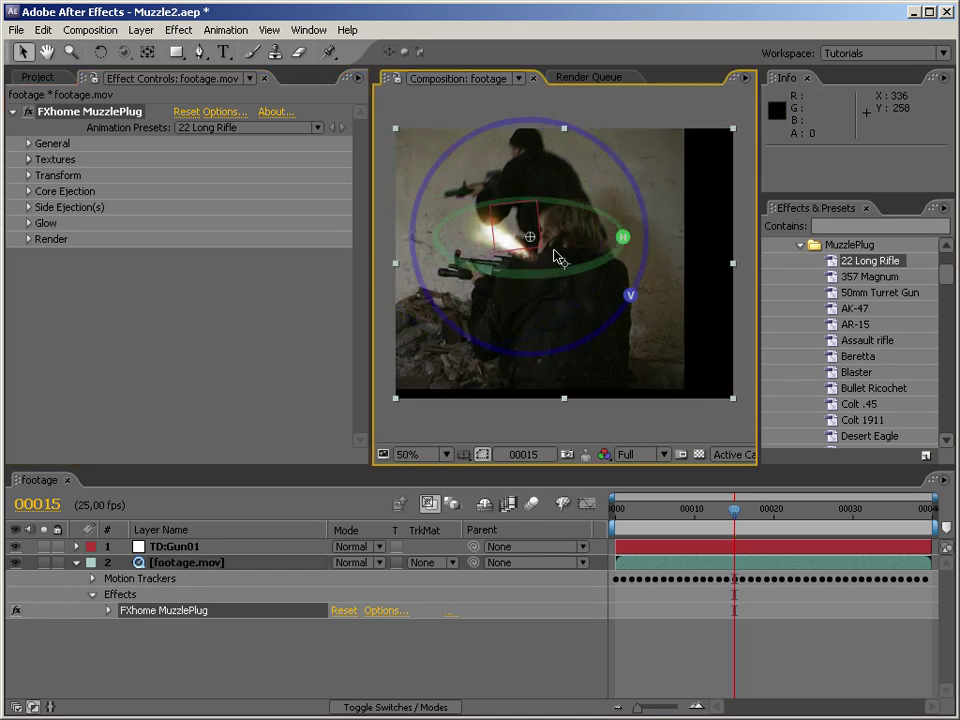
key(ctrl+z)
Place the flash origin at the upper rifle's muzzle, aim it left, and preview from frame one
drag(538, 240, 495, 206)
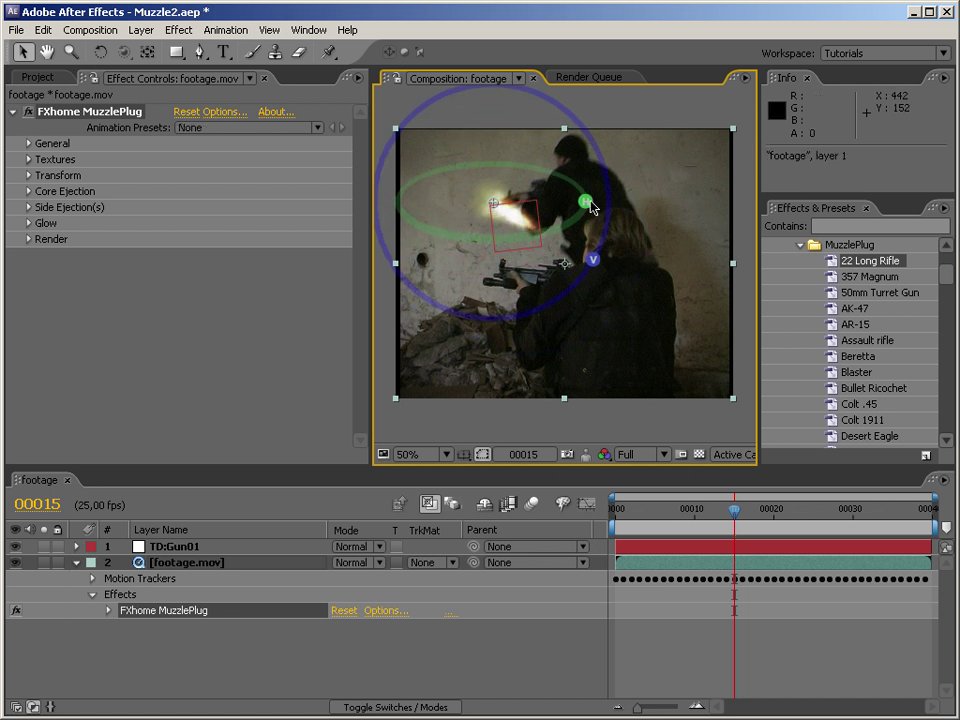
drag(585, 201, 611, 208)
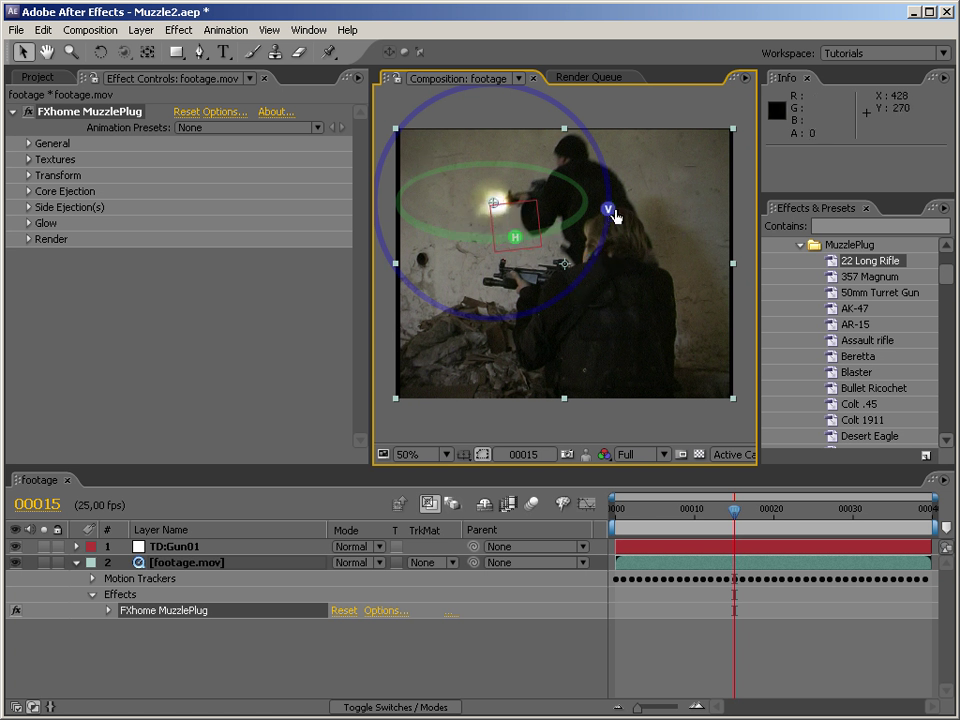
drag(514, 240, 122, 186)
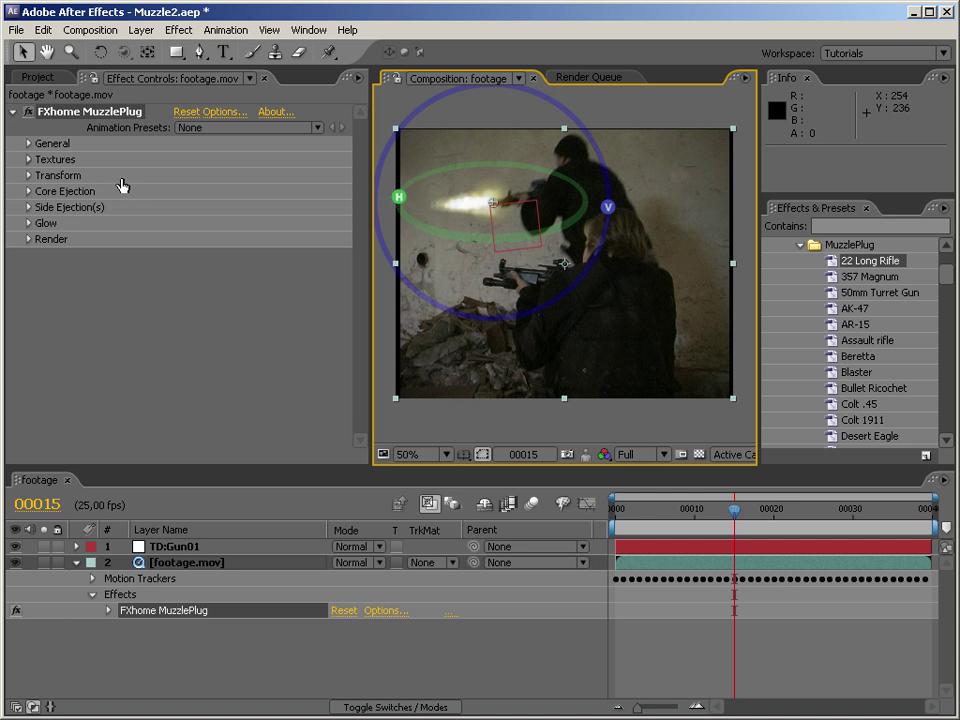
click(172, 566)
click(165, 610)
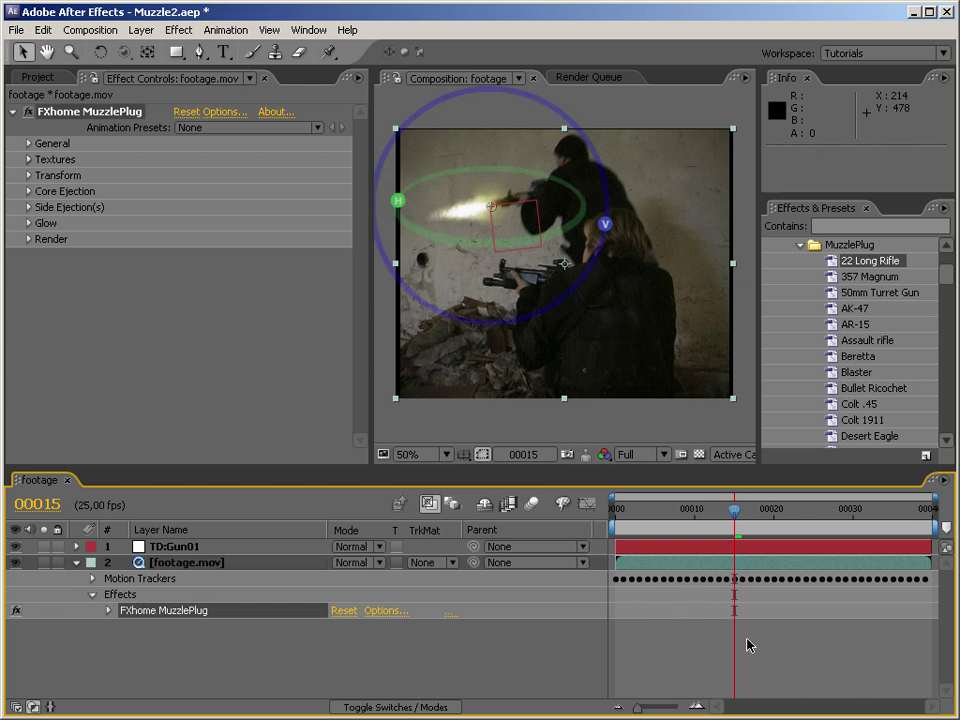
click(613, 518)
mouse_move(613, 519)
mouse_down()
mouse_move(853, 508)
mouse_move(613, 510)
mouse_up()
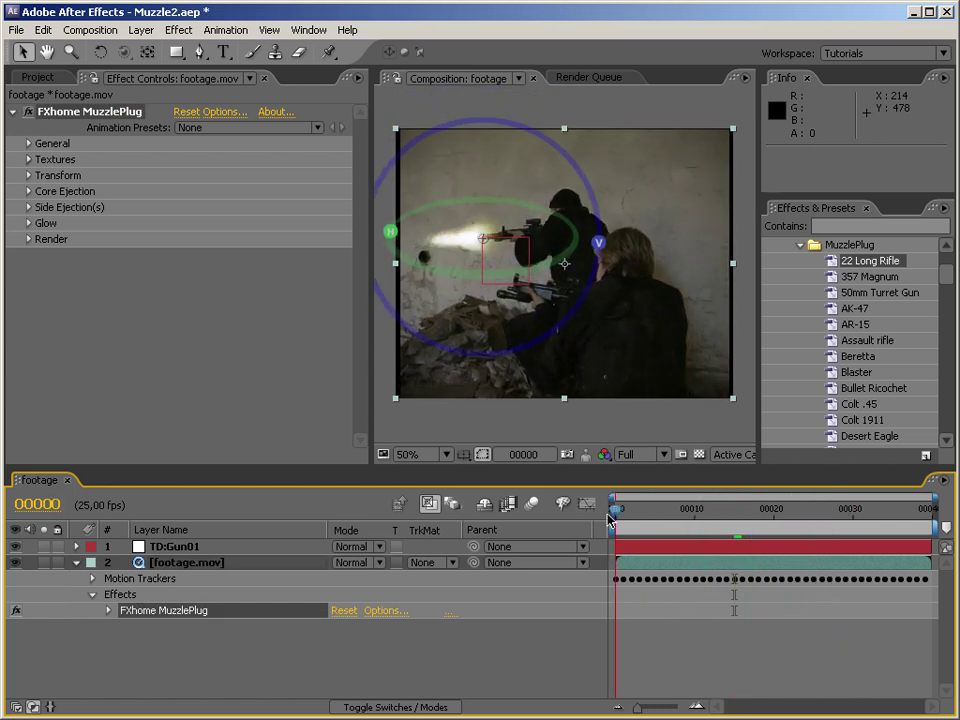
Replace the 22 Long Rifle flash with the 357 Magnum preset and aim it down-right
click(105, 113)
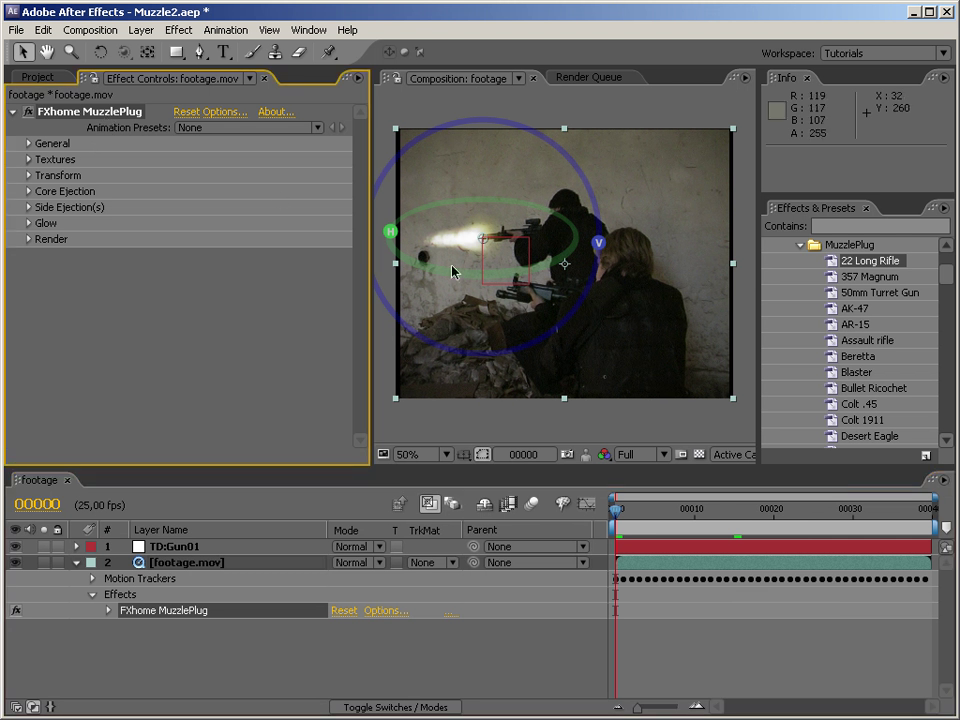
key(Delete)
mouse_move(946, 268)
mouse_down()
mouse_move(945, 347)
mouse_move(936, 249)
mouse_up()
drag(870, 267, 621, 285)
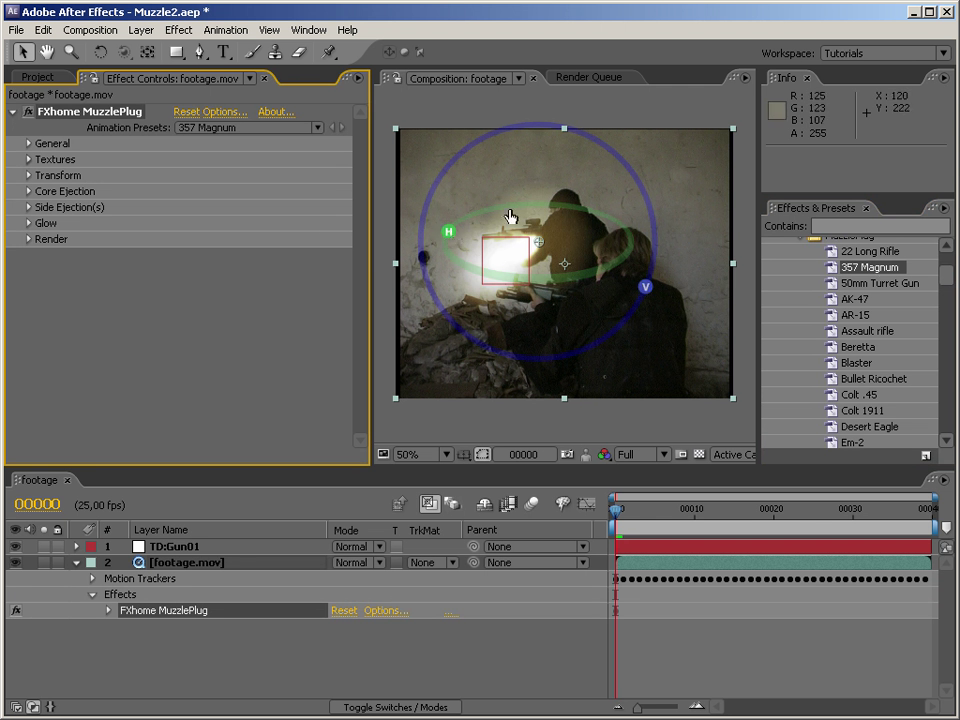
drag(448, 231, 484, 212)
drag(437, 238, 613, 362)
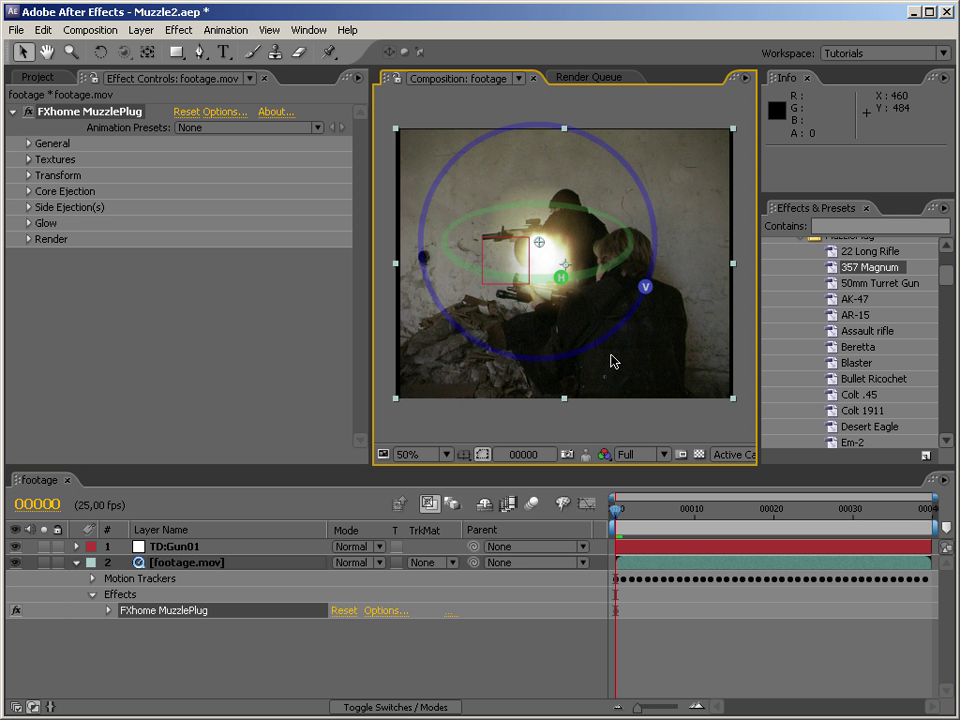
Swap in the AK-47 preset and re-aim its H/V direction at frame 5
click(130, 112)
key(Delete)
drag(862, 300, 585, 332)
drag(493, 267, 476, 244)
click(657, 512)
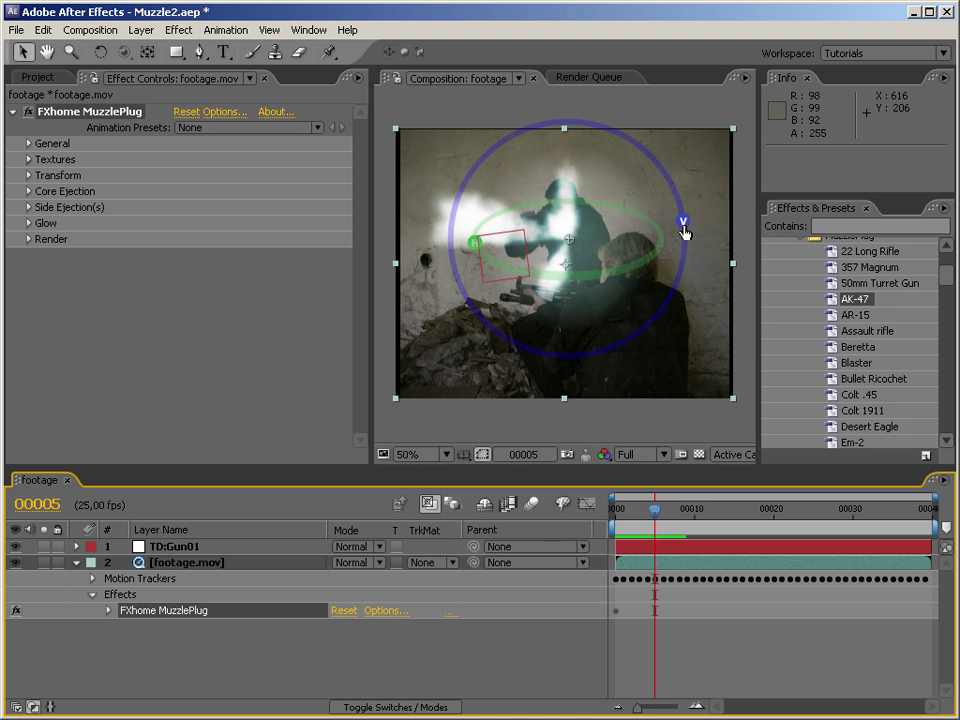
drag(605, 143, 598, 259)
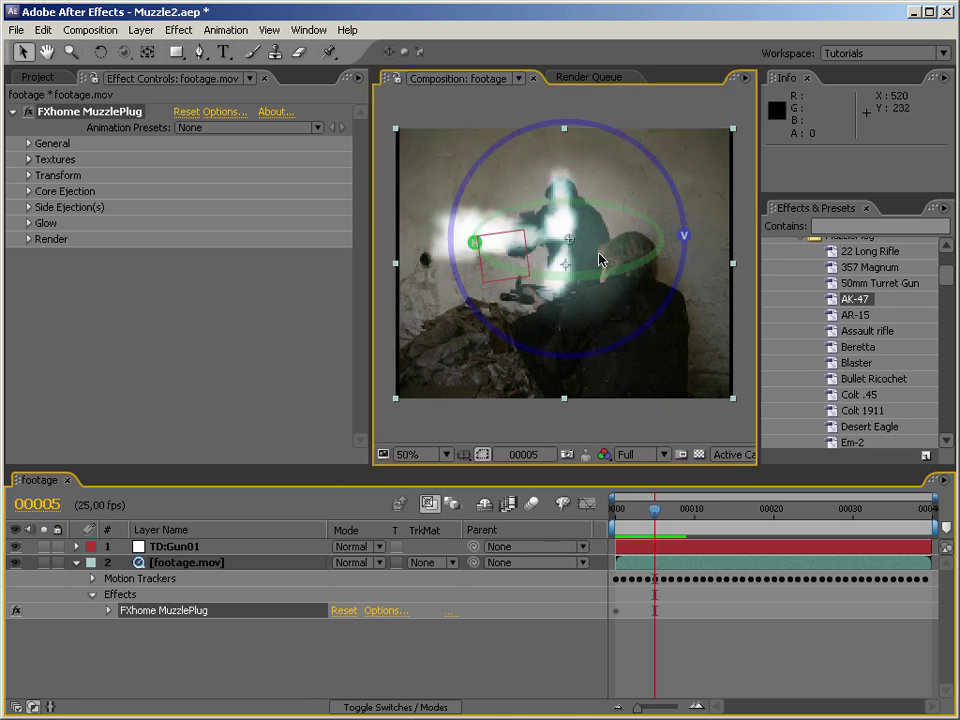
drag(475, 243, 481, 252)
drag(605, 285, 425, 303)
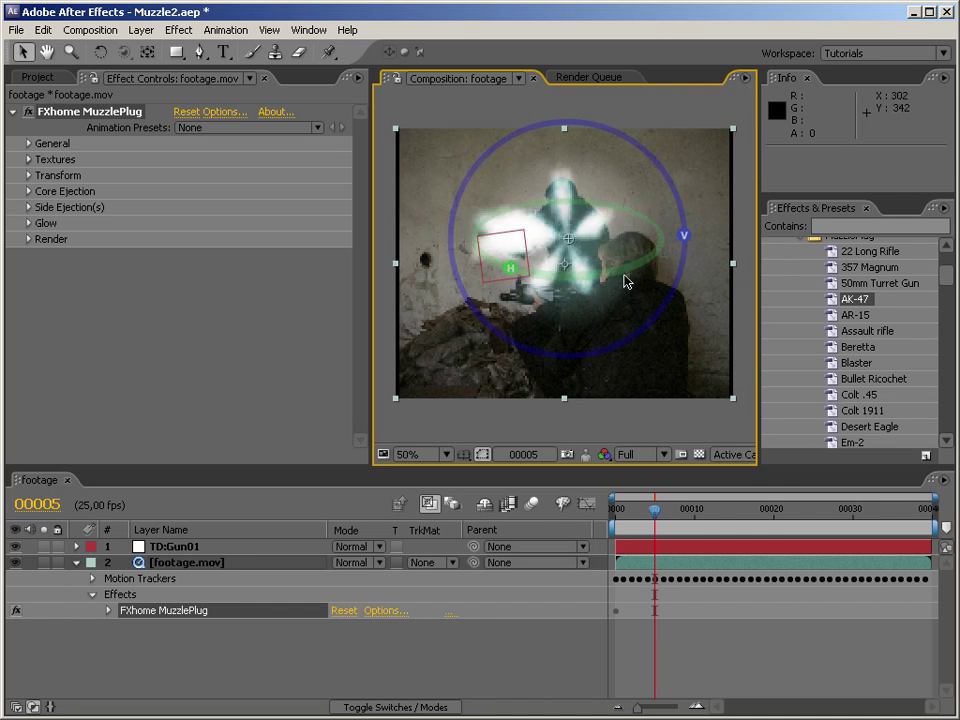
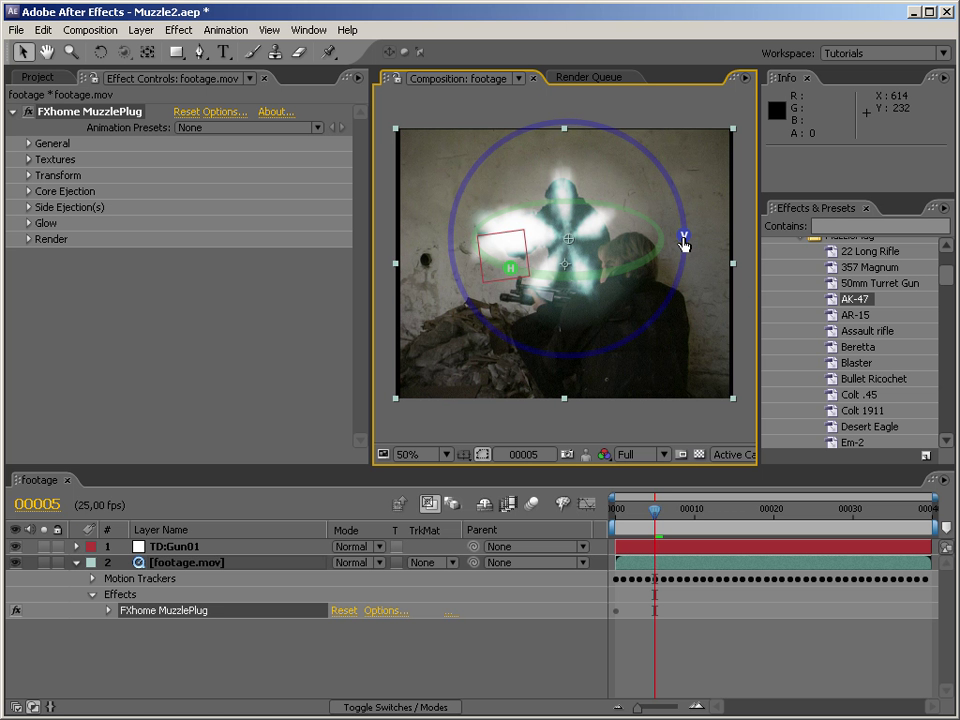
Delete the FXhome MuzzlePlug effect from footage.mov and make the Project panel active
click(157, 247)
key(Delete)
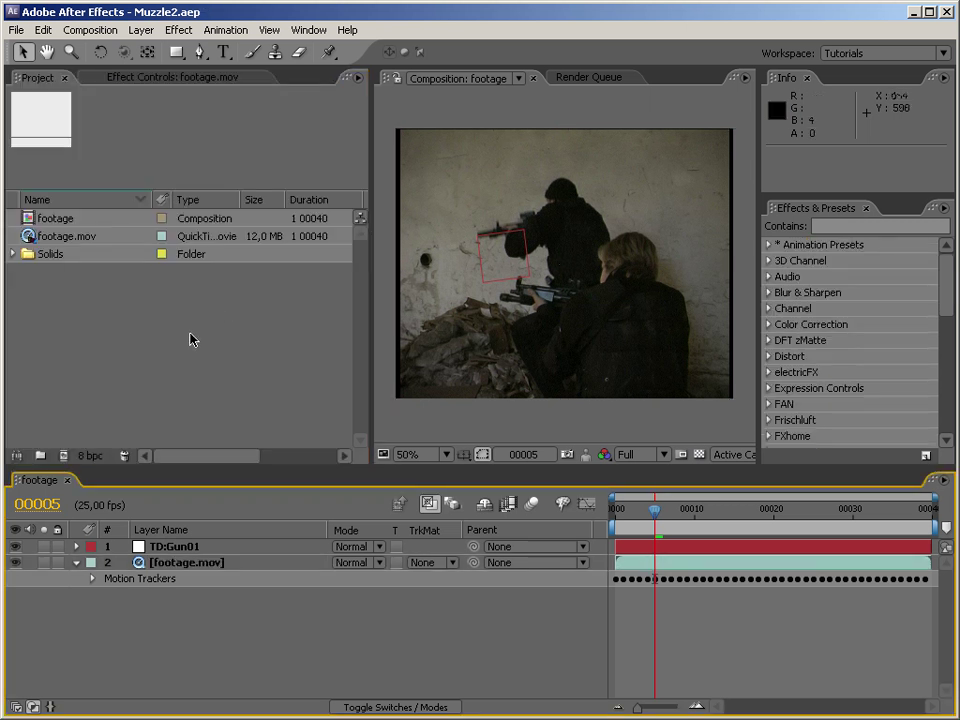
click(193, 339)
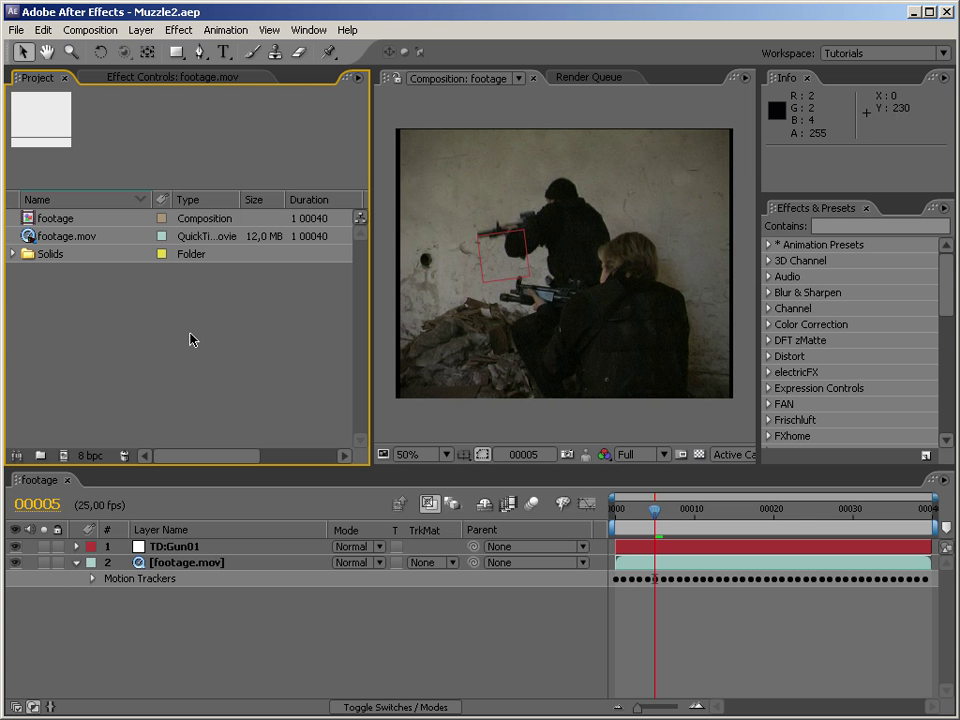
Create a new composition, Comp 1, at 800×800 pixels and 25 fps
right_click(193, 340)
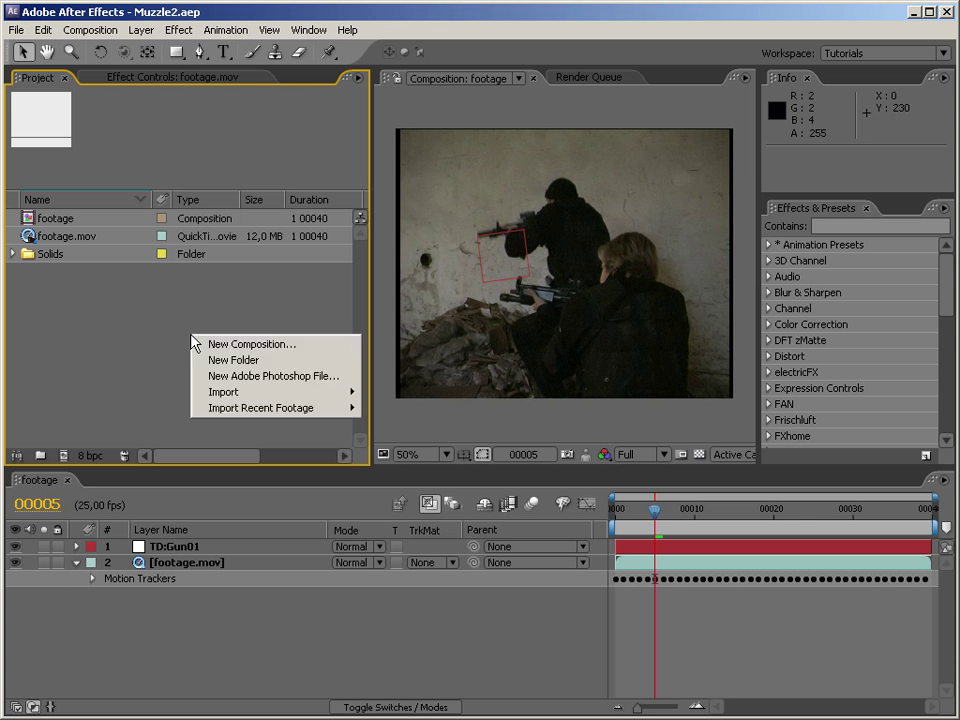
click(218, 345)
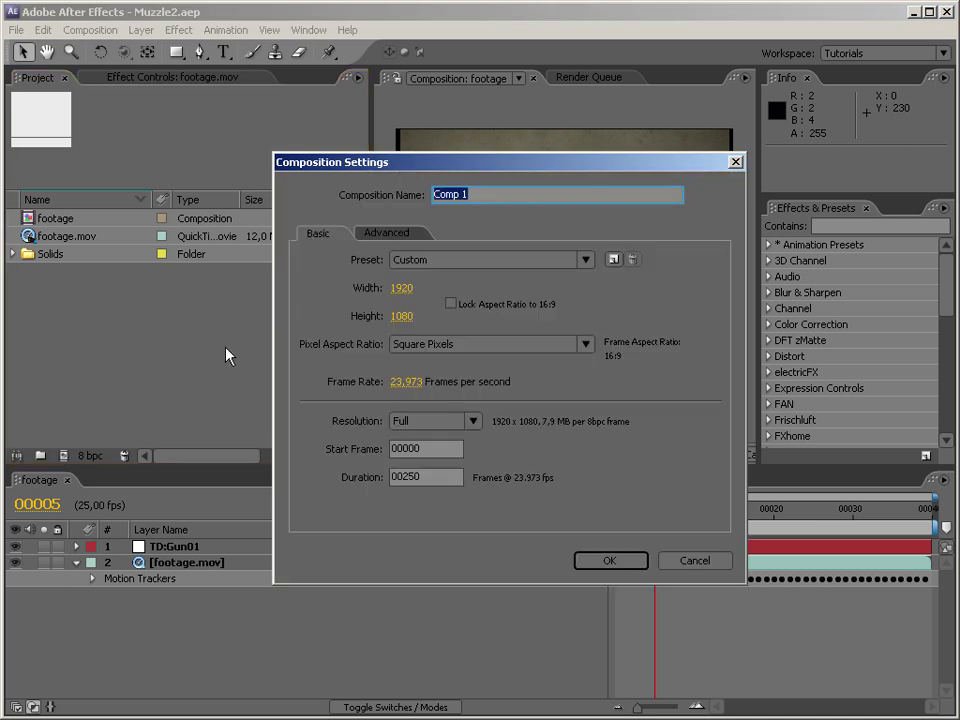
drag(411, 288, 409, 288)
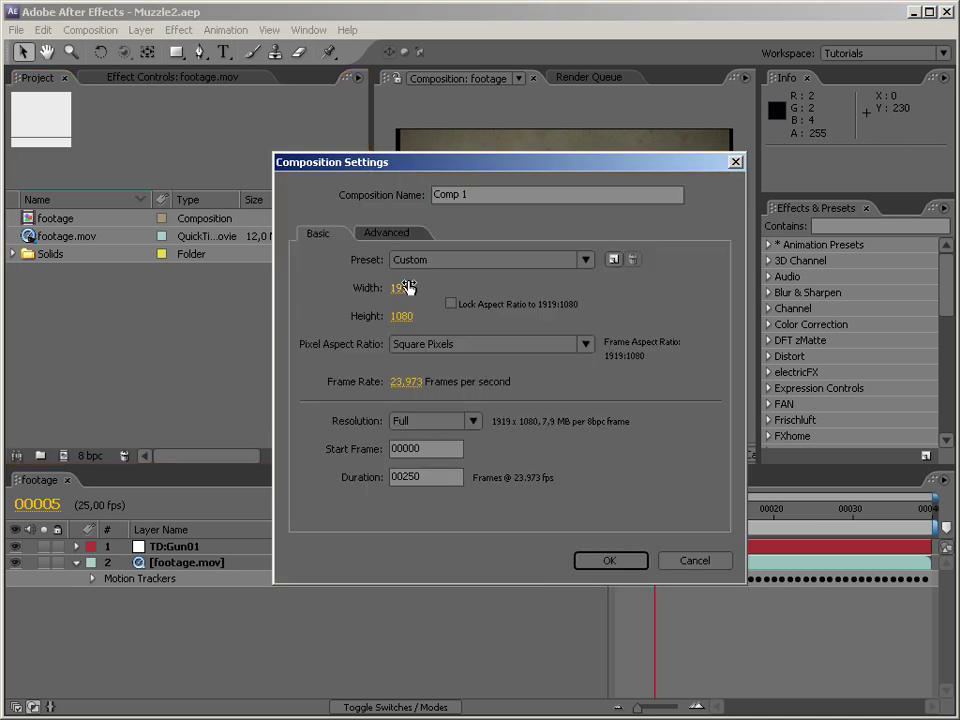
click(400, 291)
text(800)
key(Tab)
text(800)
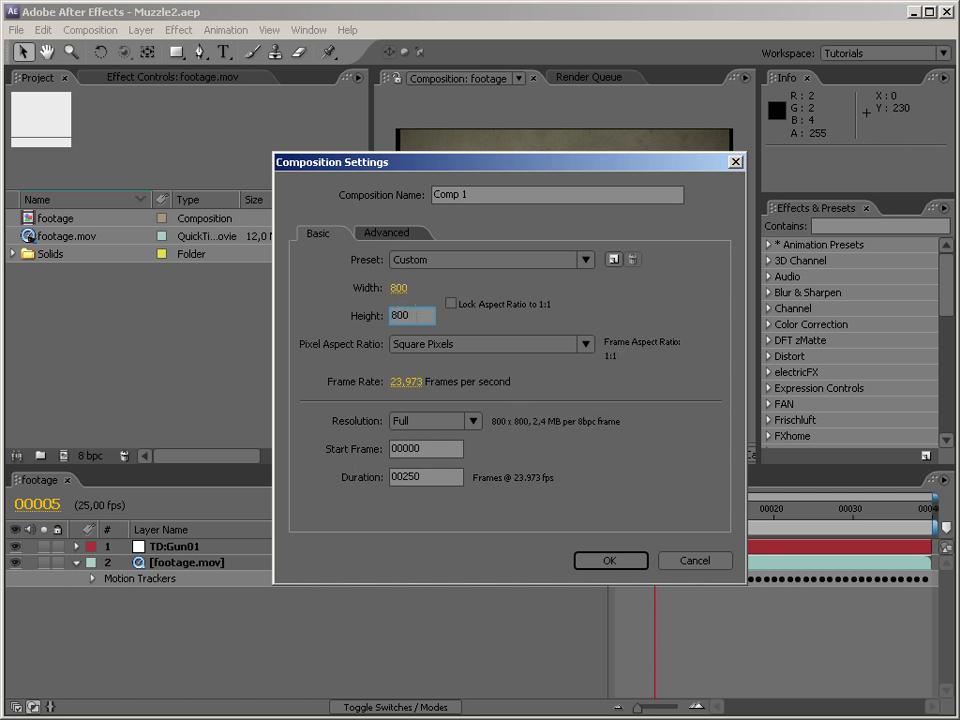
click(408, 382)
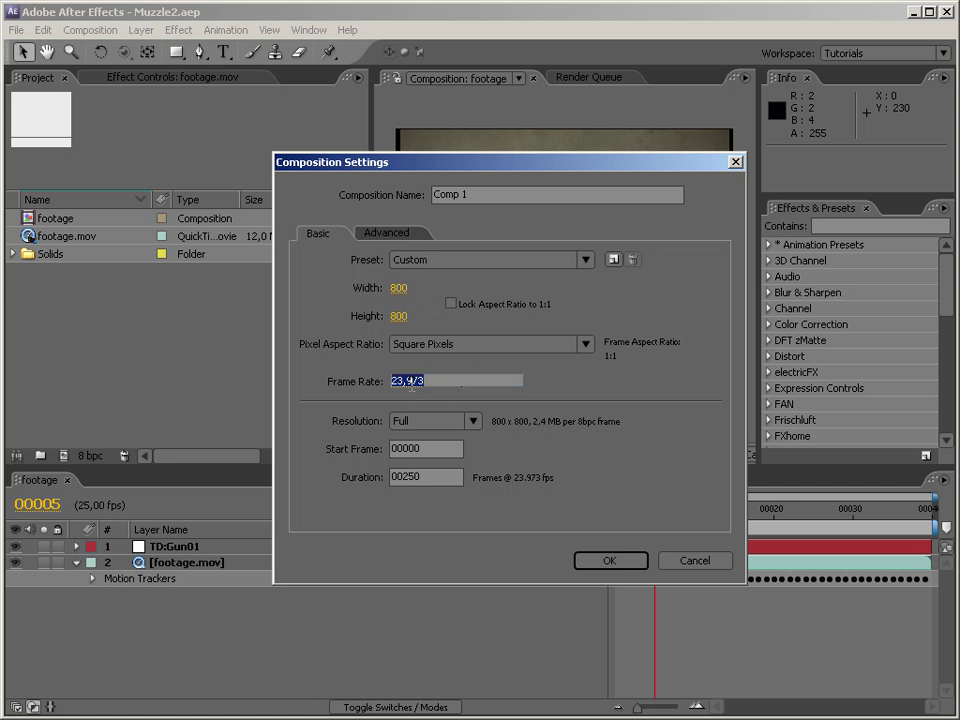
text(25)
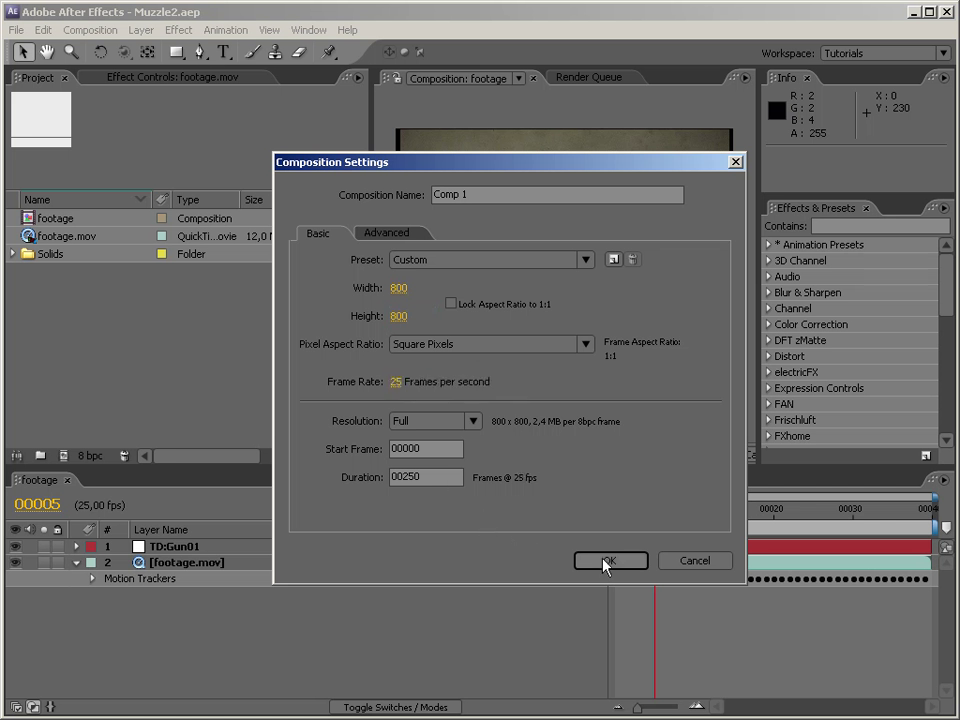
click(608, 560)
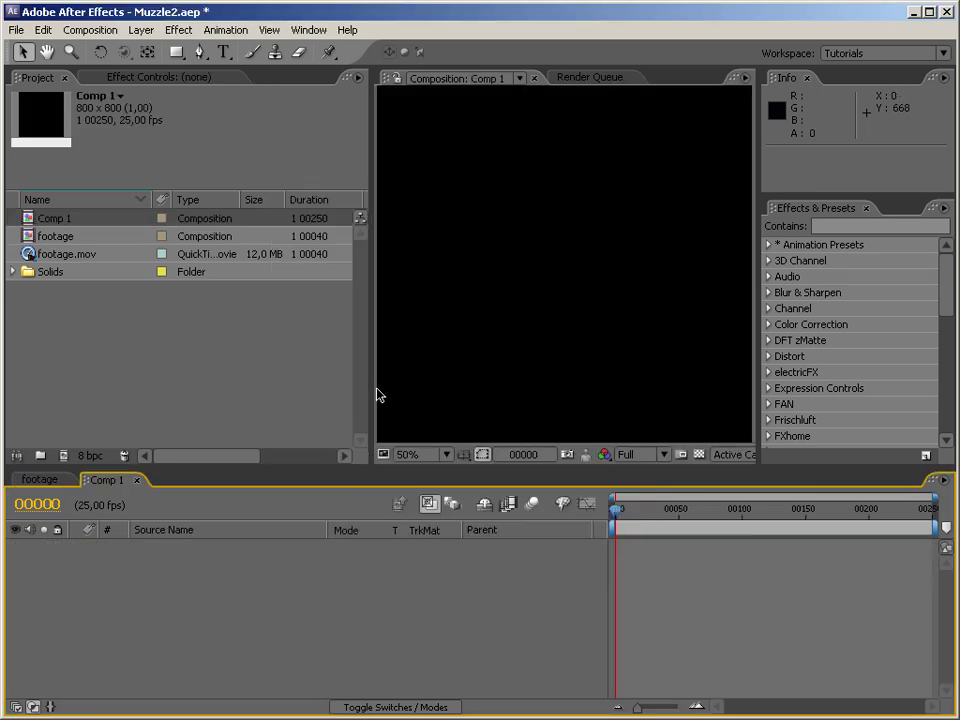
Widen the Comp 1 viewer and turn on Show Grid with Snap to Grid
drag(371, 388, 135, 407)
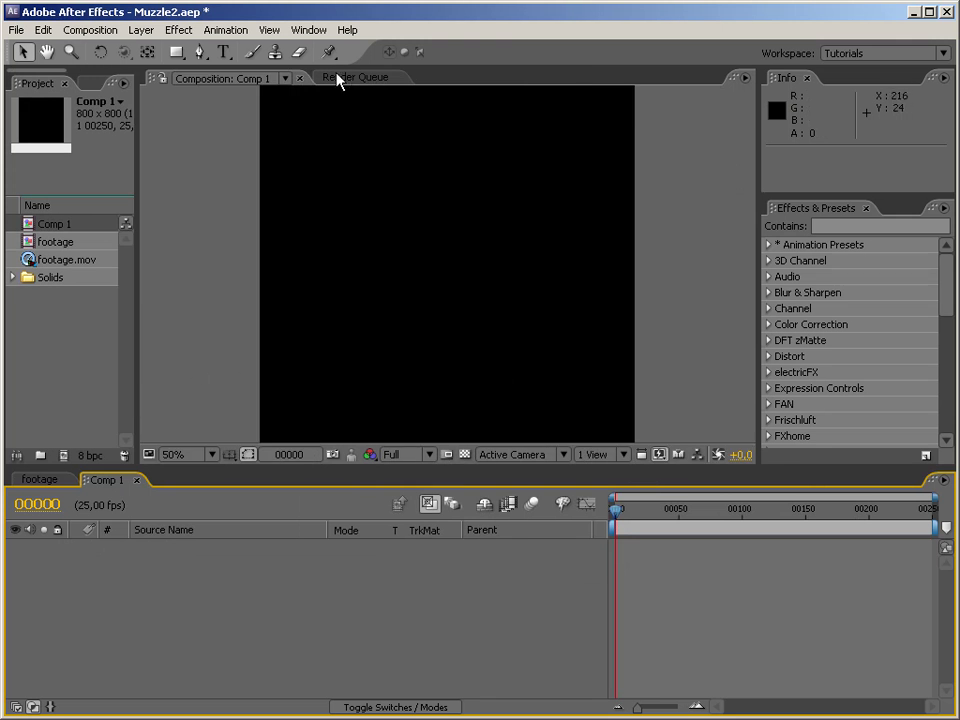
click(309, 30)
mouse_move(270, 30)
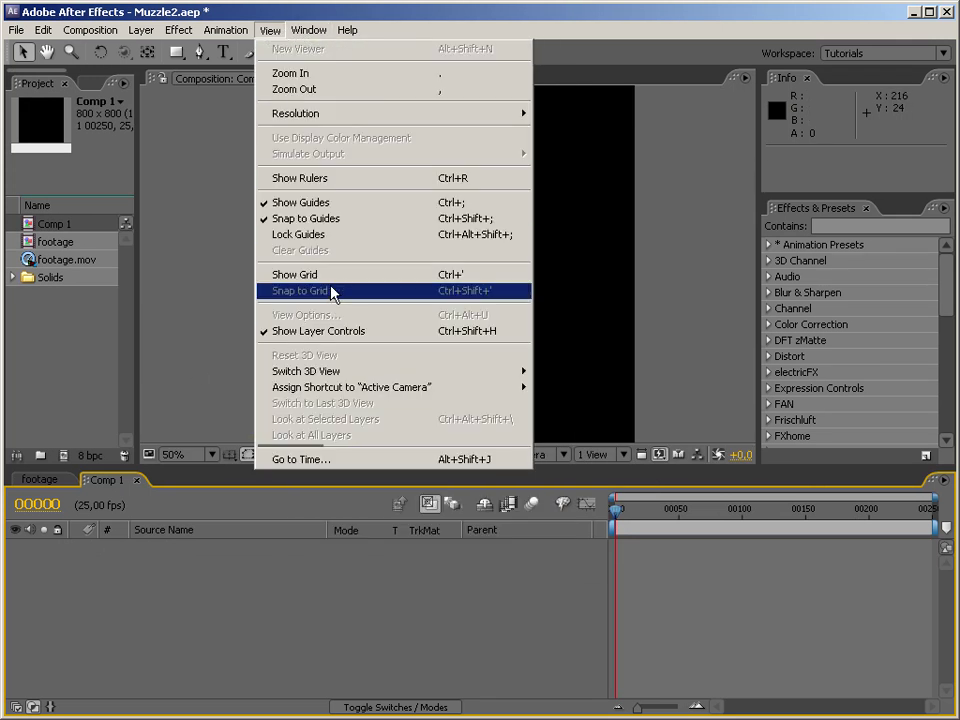
click(330, 273)
click(269, 30)
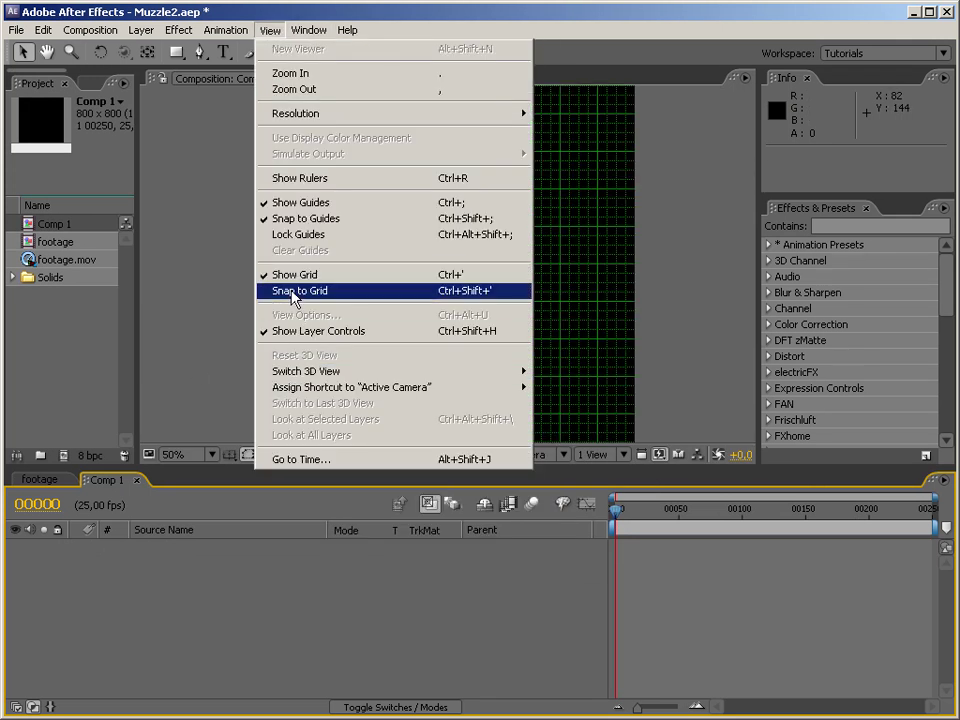
click(295, 290)
Show the safe and centre guides, checking the comp at 100% before returning to 50%
key(semicolon)
key(semicolon)
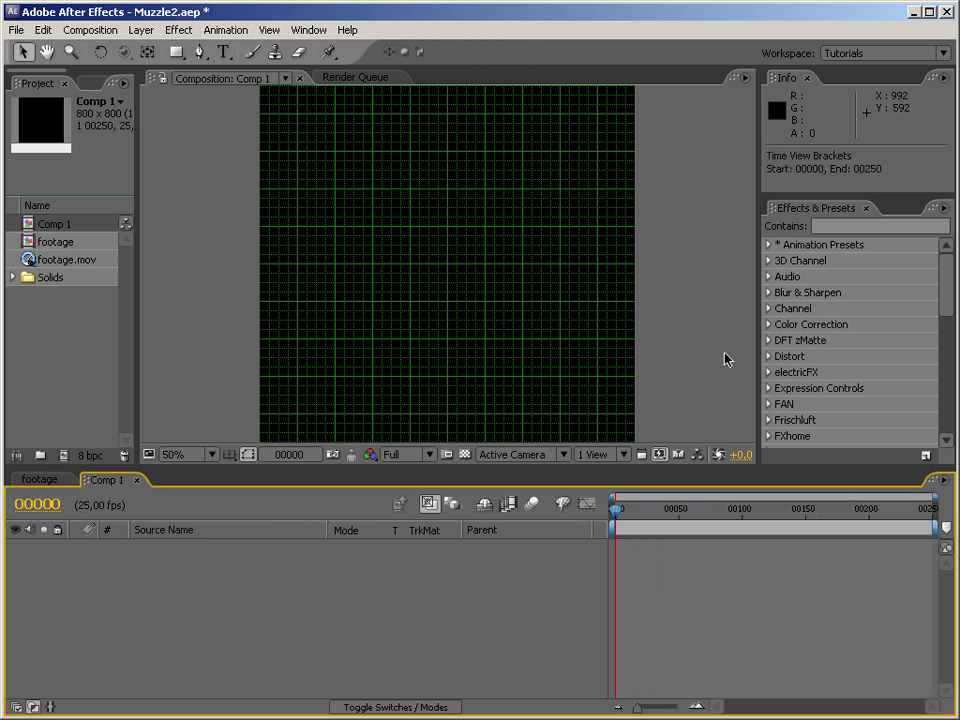
key(apostrophe)
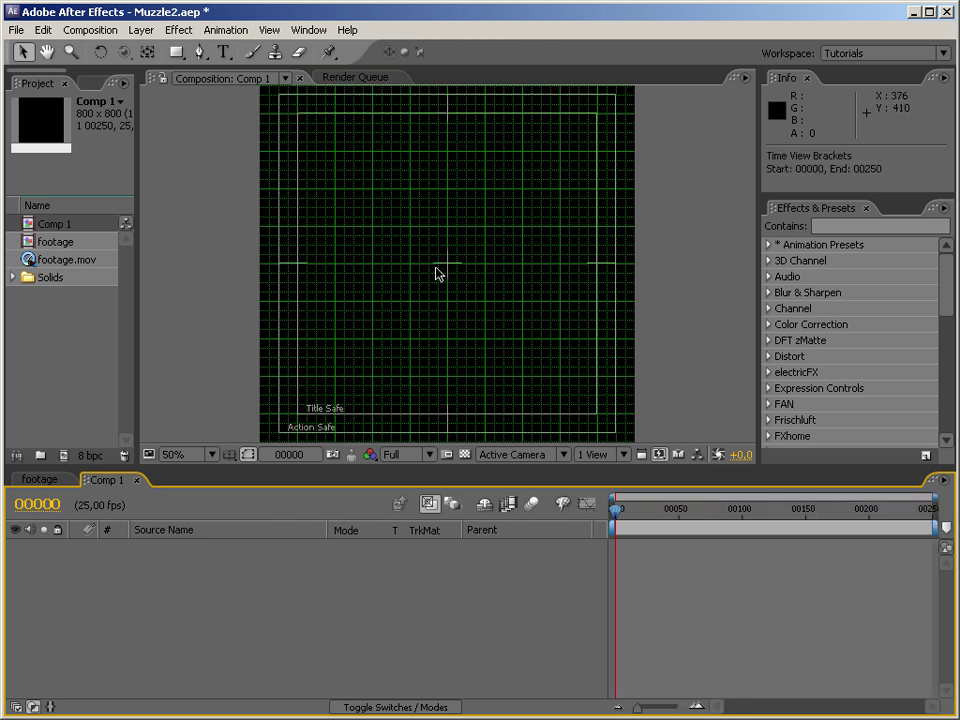
click(436, 273)
key(slash)
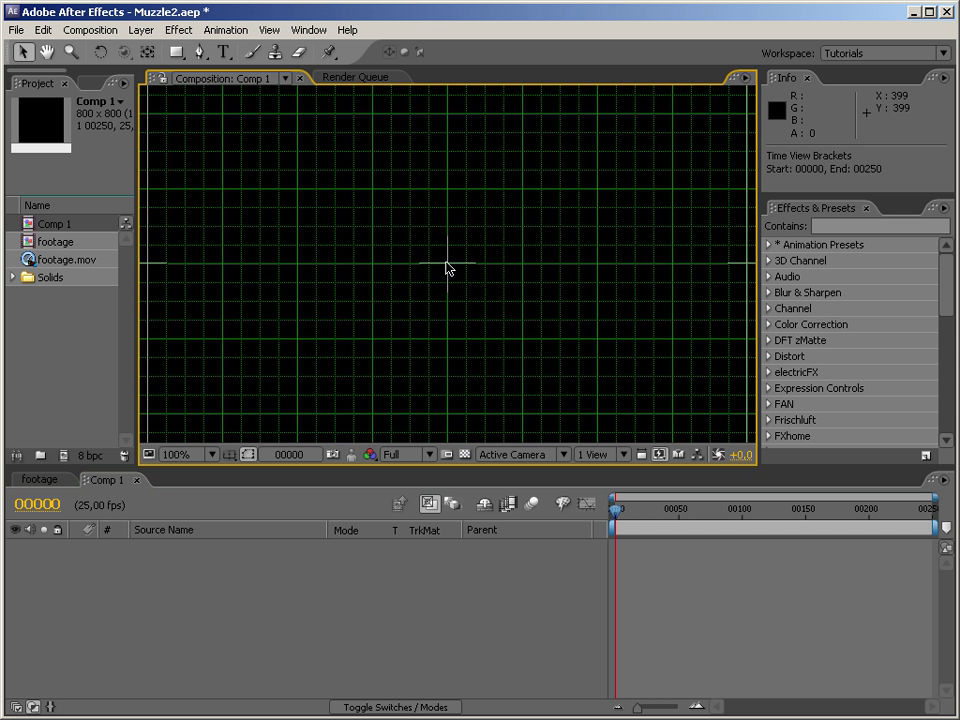
key(apostrophe)
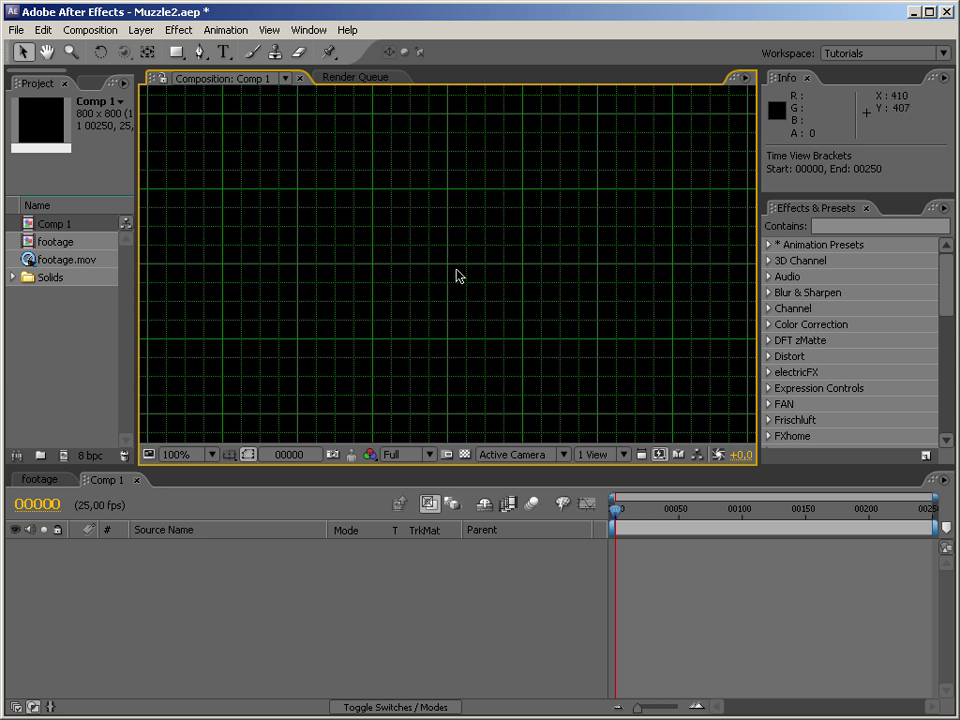
key(apostrophe)
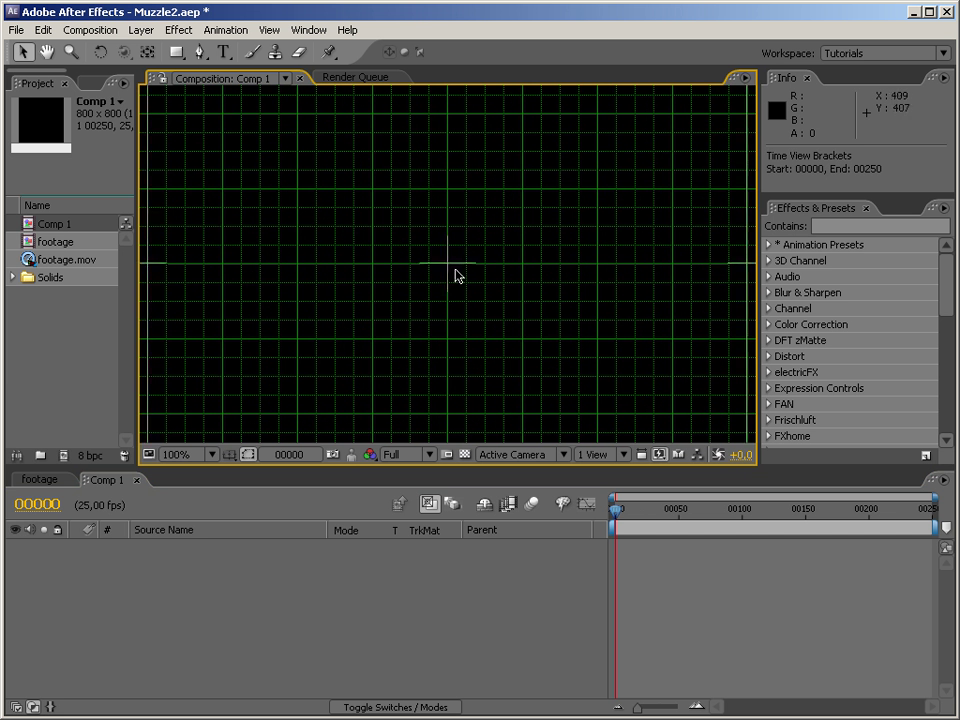
key(comma)
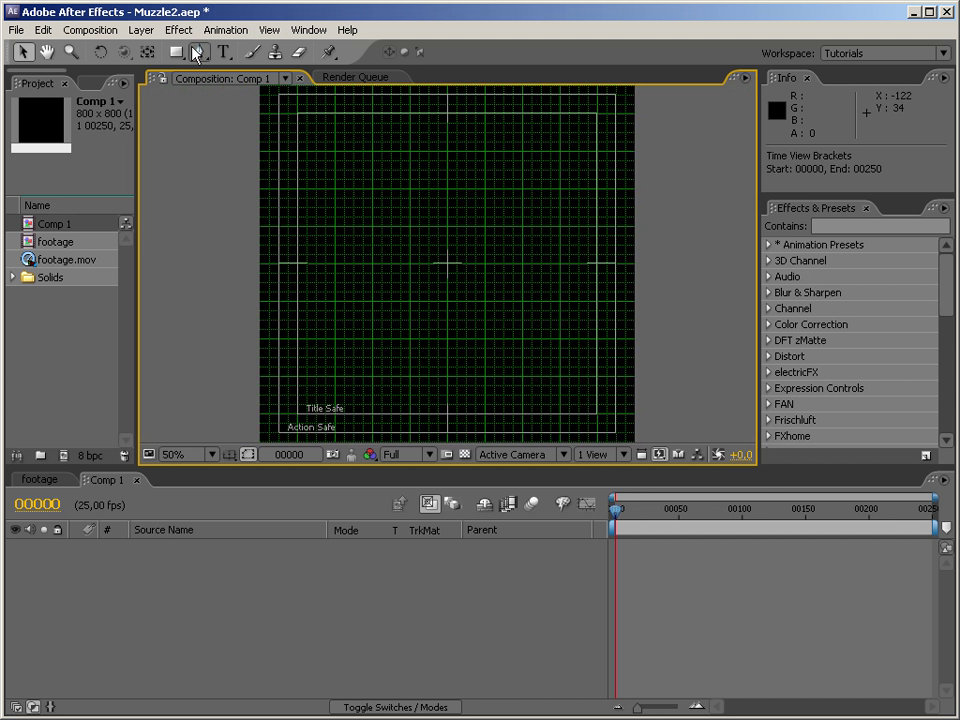
Add a full-frame near-black solid, Dark Gray Solid 1, coloured 0C0C0C
mouse_move(267, 628)
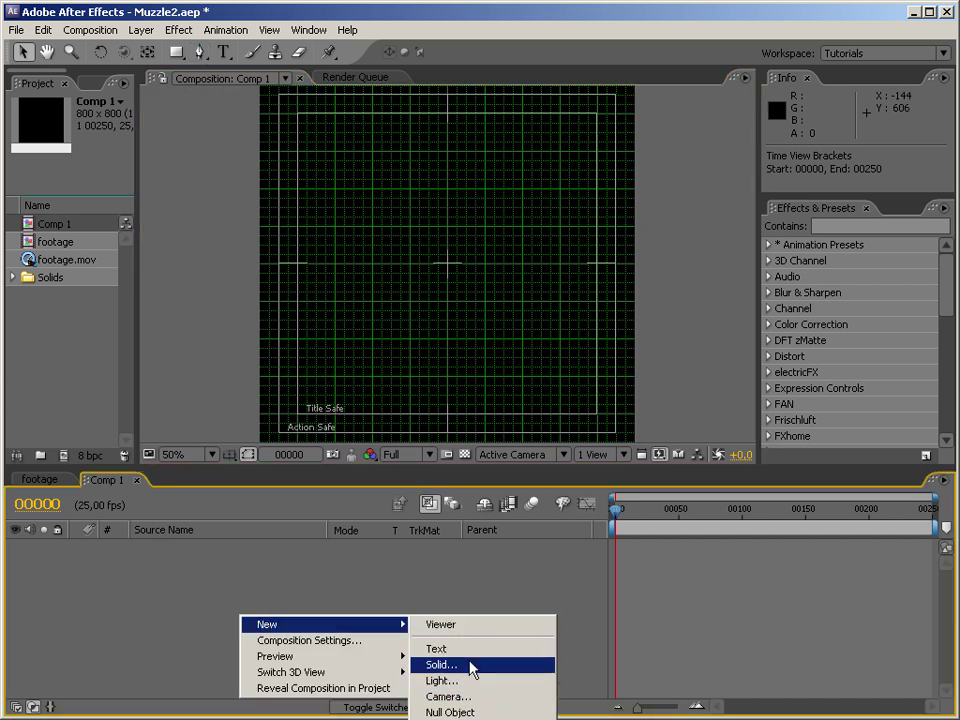
click(441, 664)
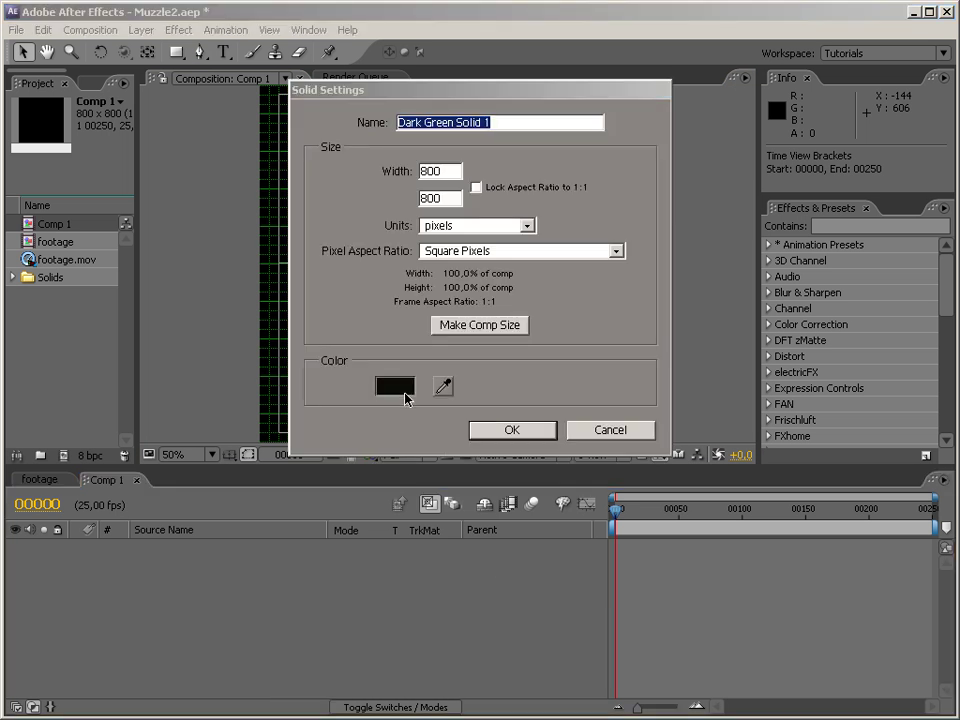
click(395, 388)
drag(375, 516, 399, 612)
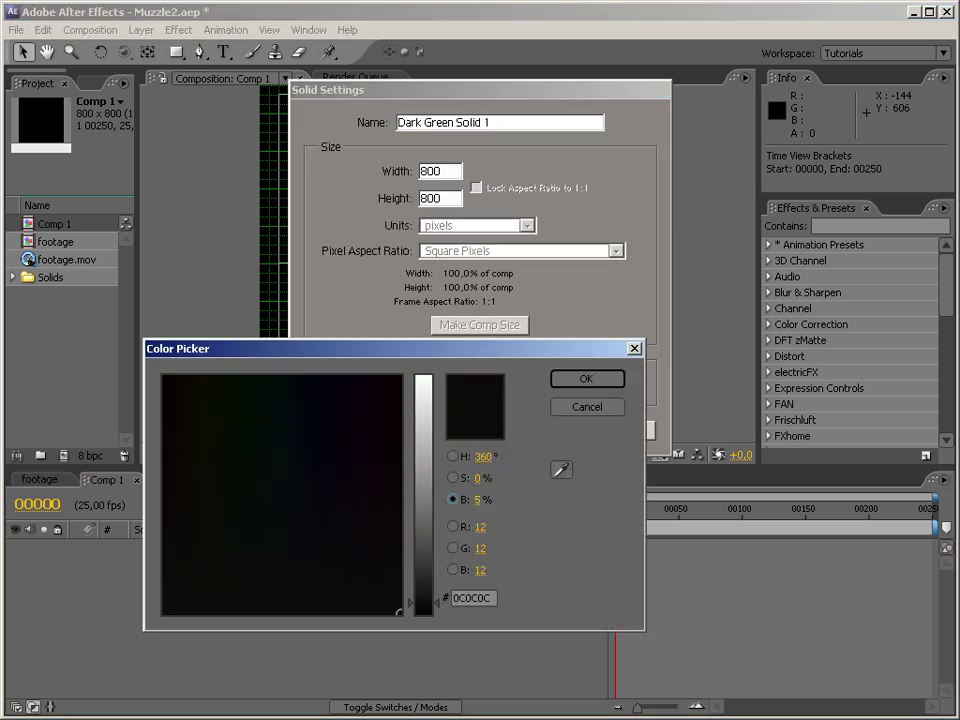
click(588, 385)
click(549, 430)
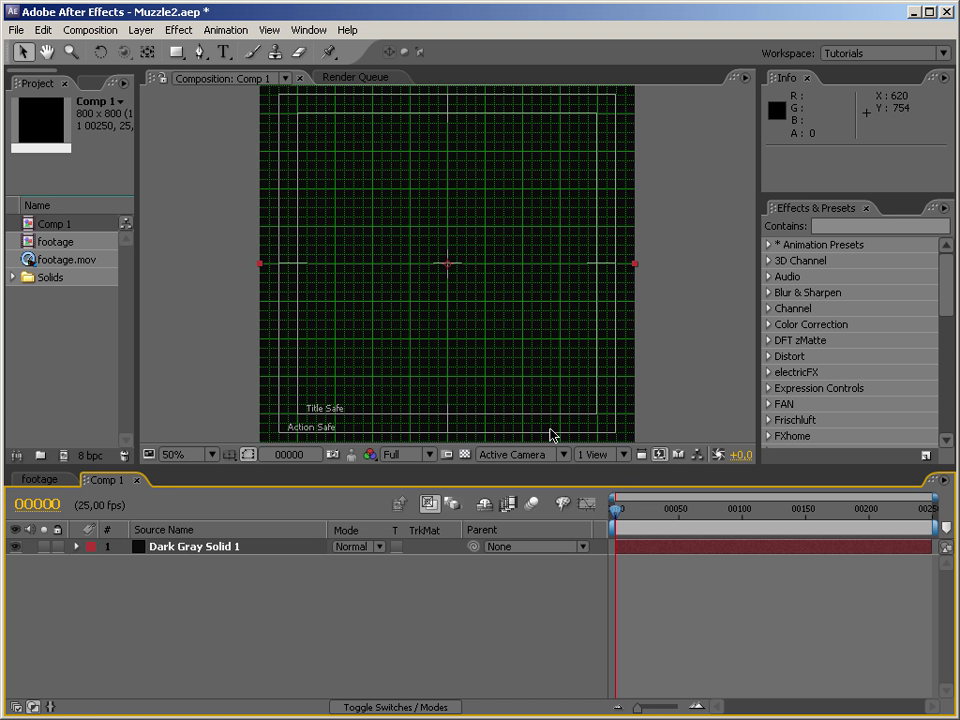
click(200, 52)
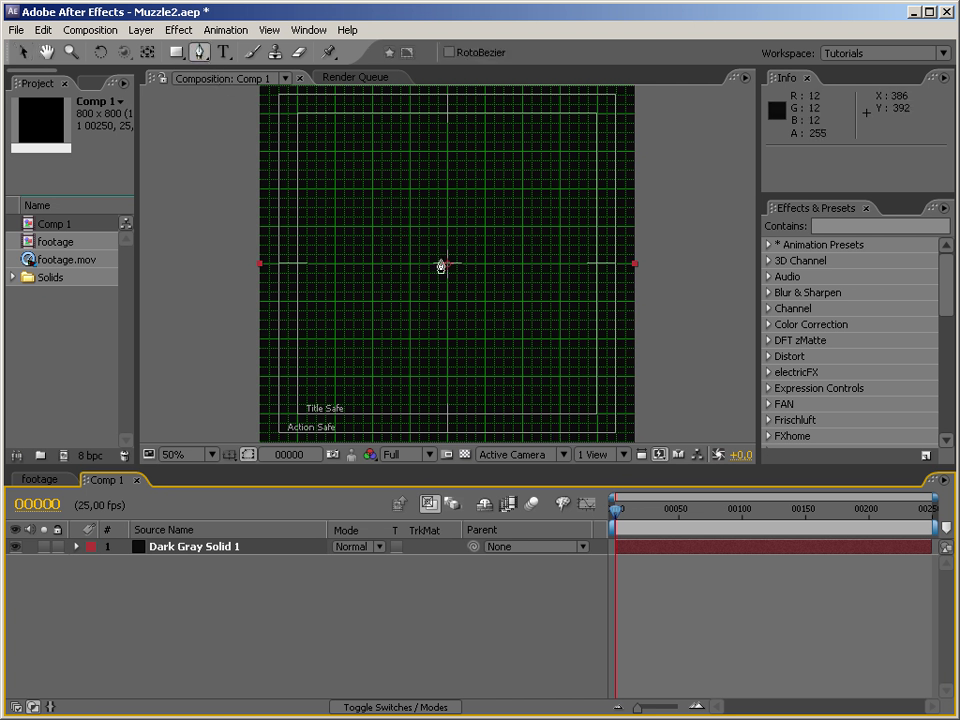
Draw a vertical two-point mask up from comp centre and name it Core
click(447, 265)
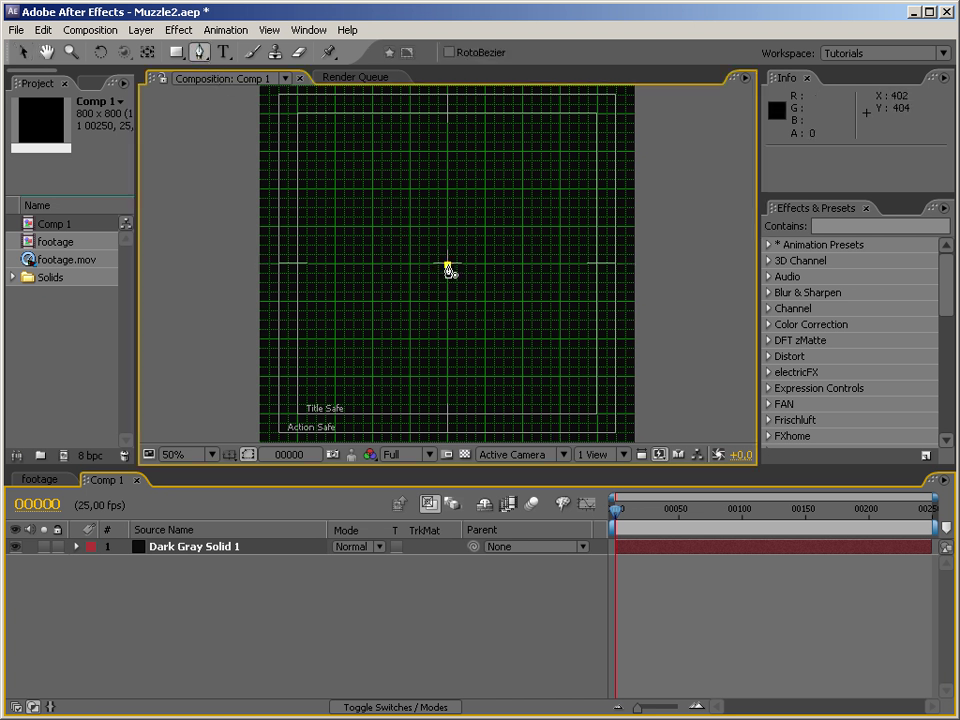
click(447, 151)
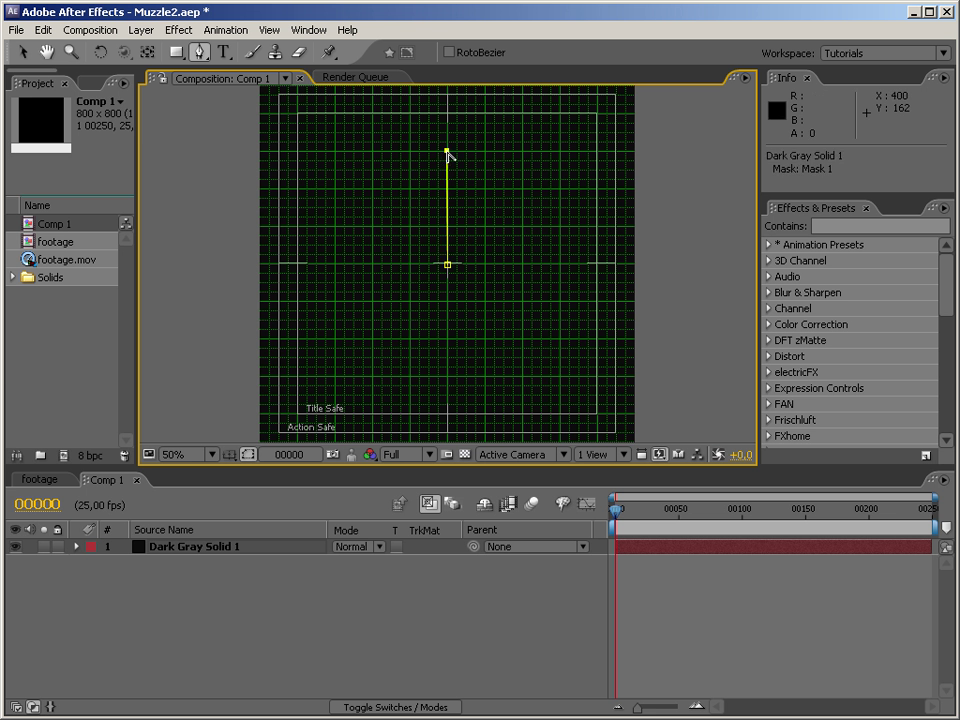
click(188, 552)
click(76, 547)
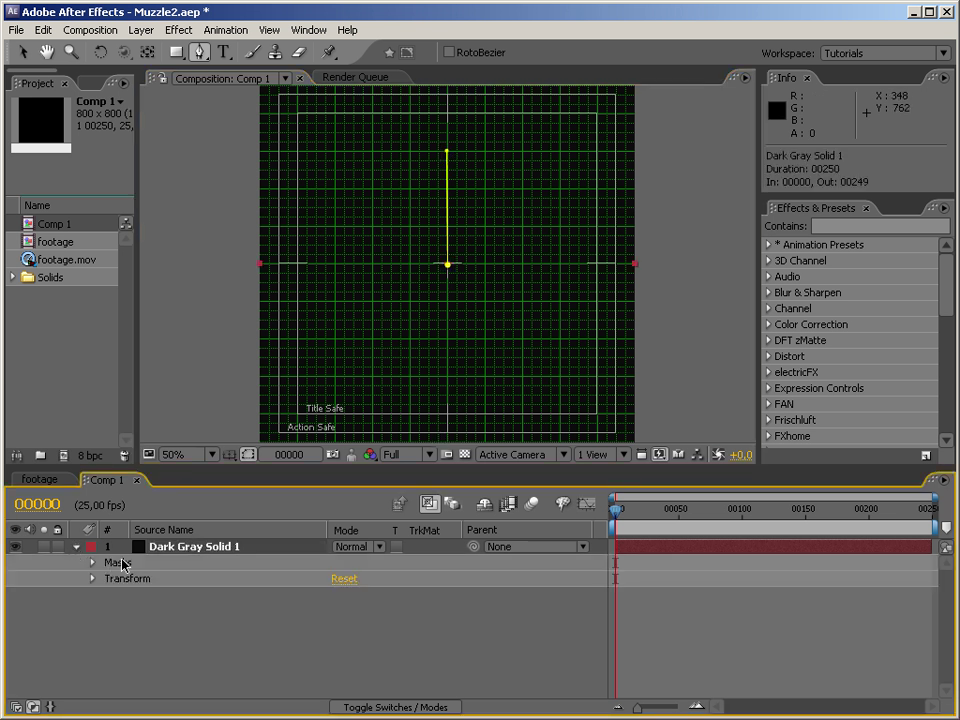
click(92, 563)
click(92, 563)
click(152, 579)
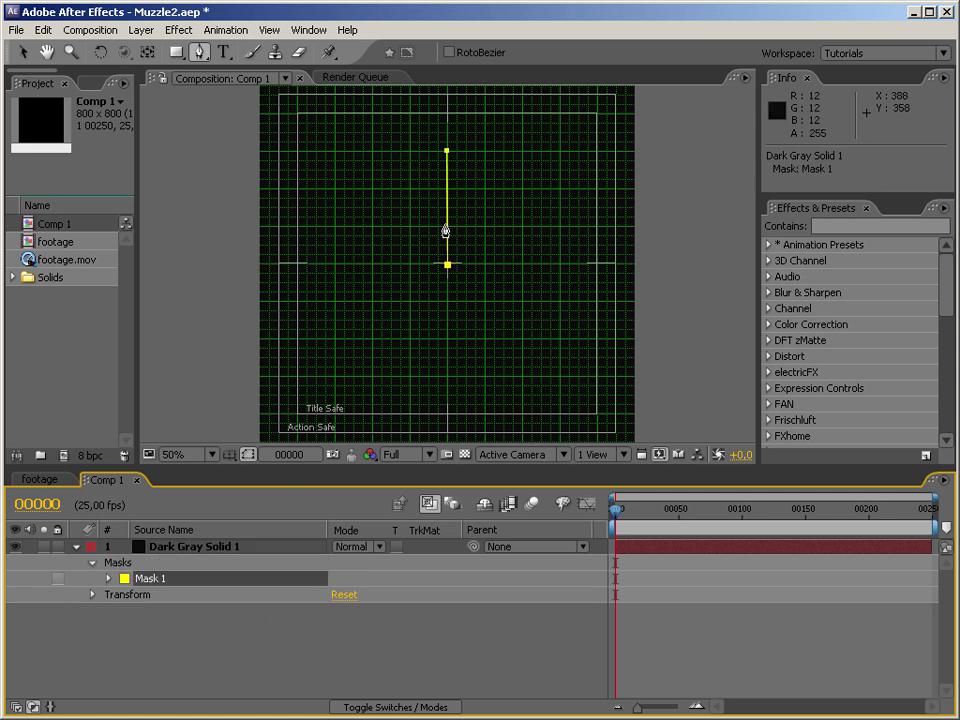
key(Return)
text(Core)
key(Return)
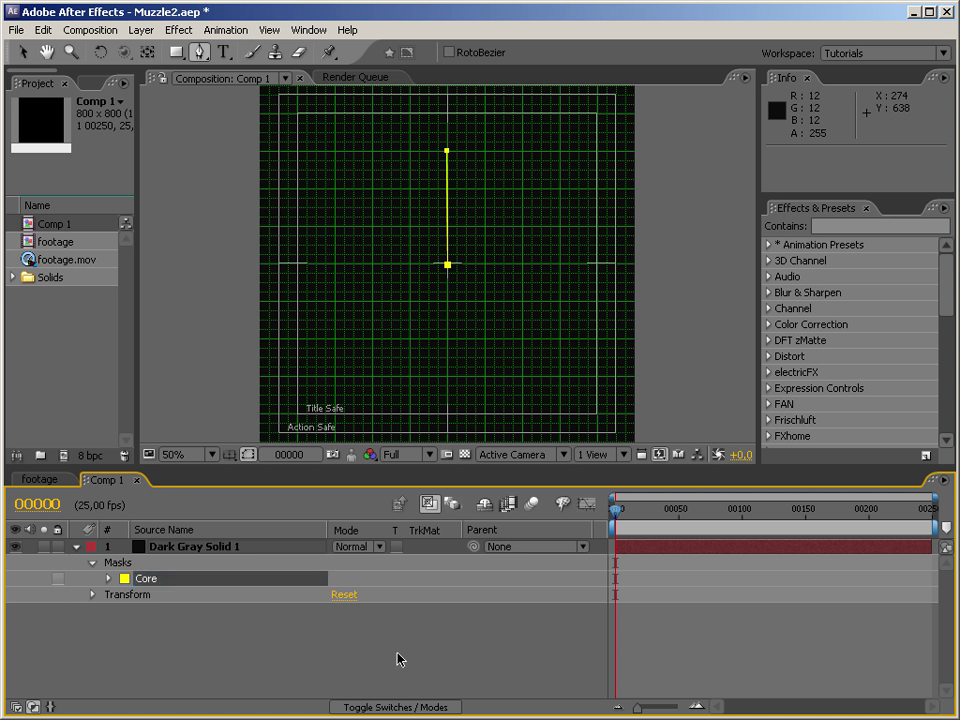
Duplicate the Core mask as Side1, undoing an accidental move so it stays on Core
key(ctrl+d)
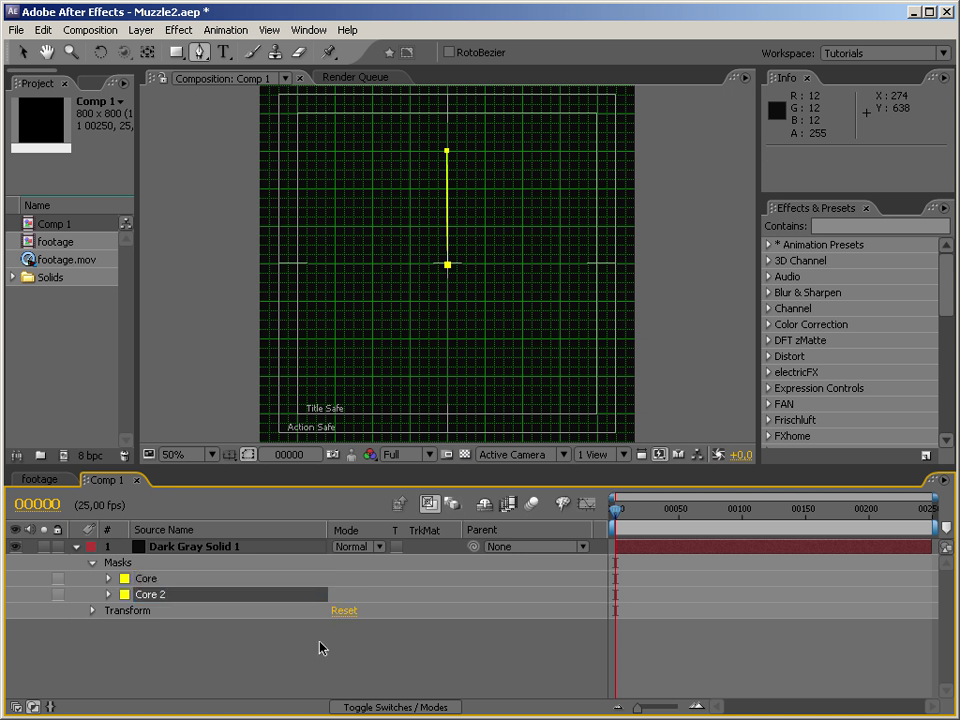
key(Return)
text(Side1)
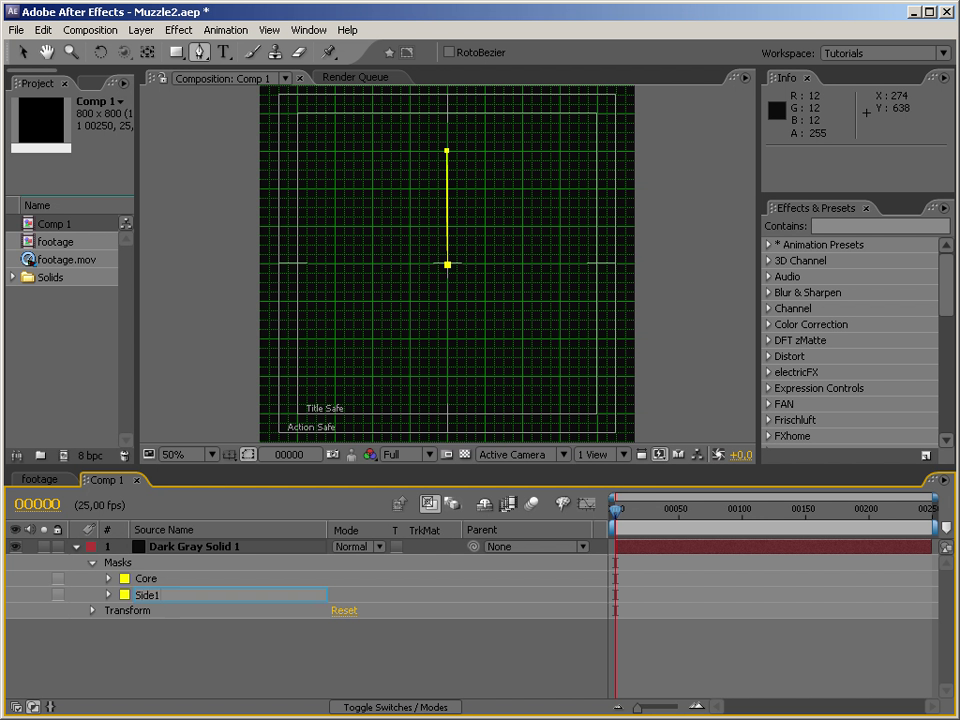
key(Return)
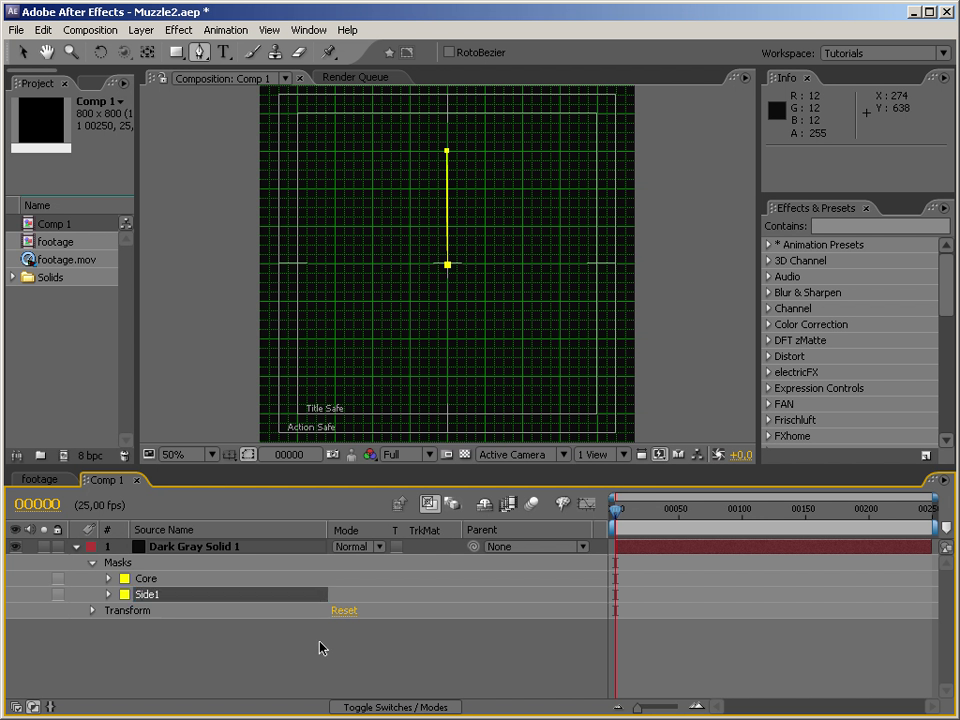
click(21, 52)
drag(448, 150, 484, 208)
key(ctrl+z)
Pull the top mask's upper point out into an upper-right arm
click(456, 154)
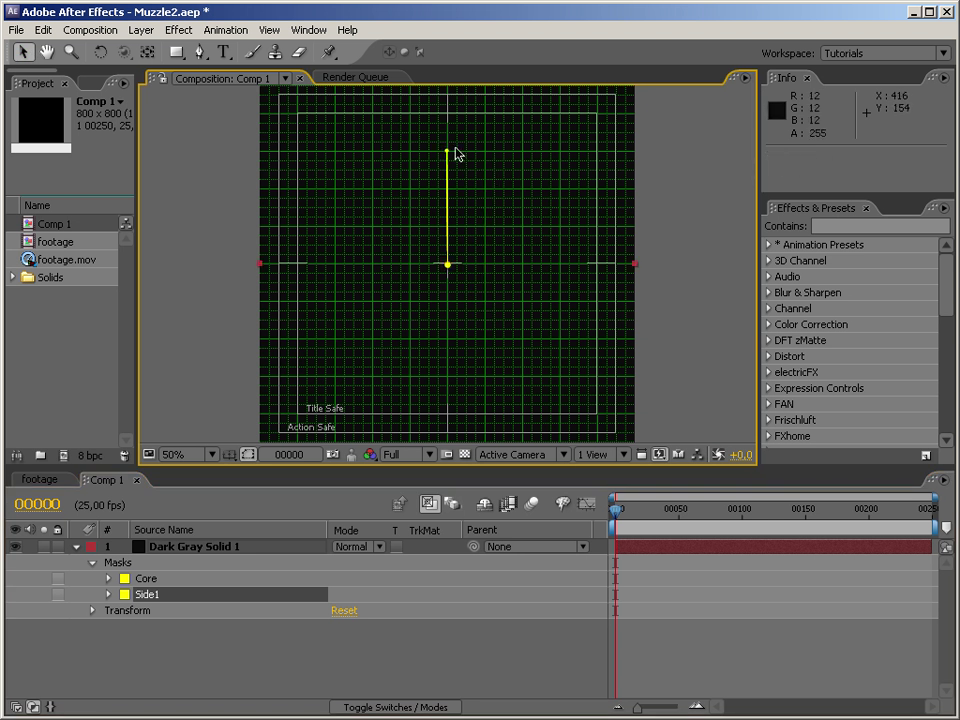
drag(448, 152, 487, 231)
click(502, 361)
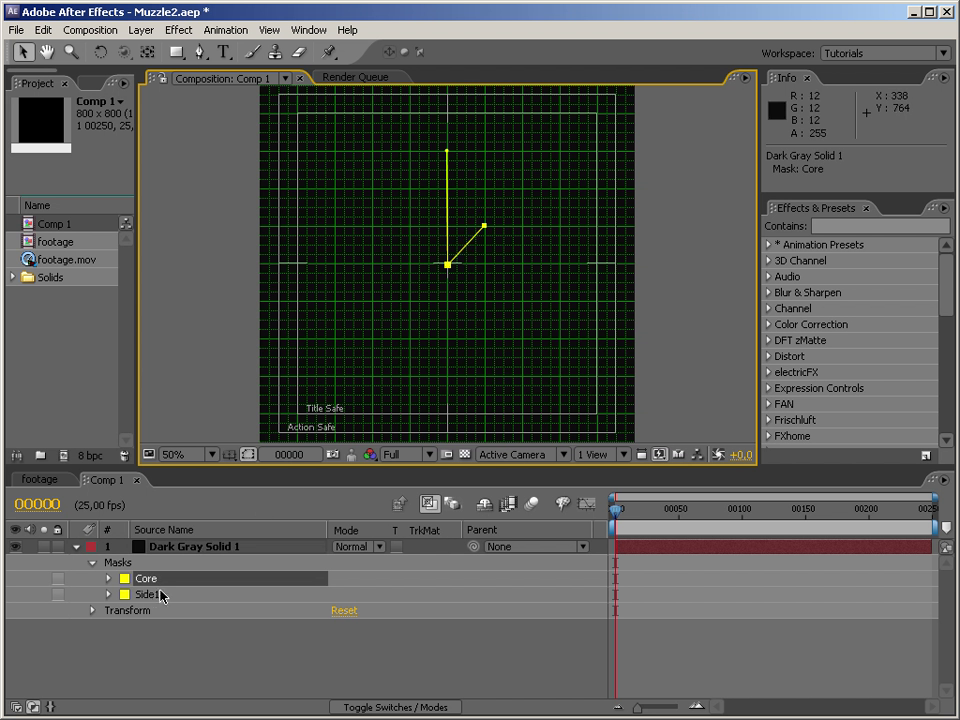
click(150, 594)
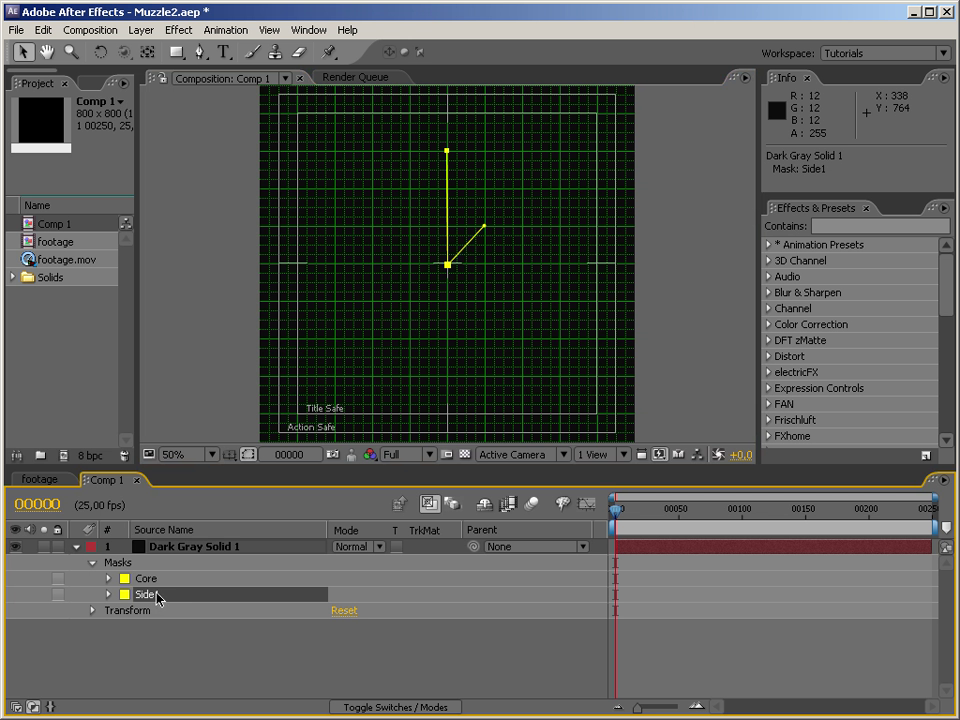
click(158, 581)
click(163, 595)
click(171, 584)
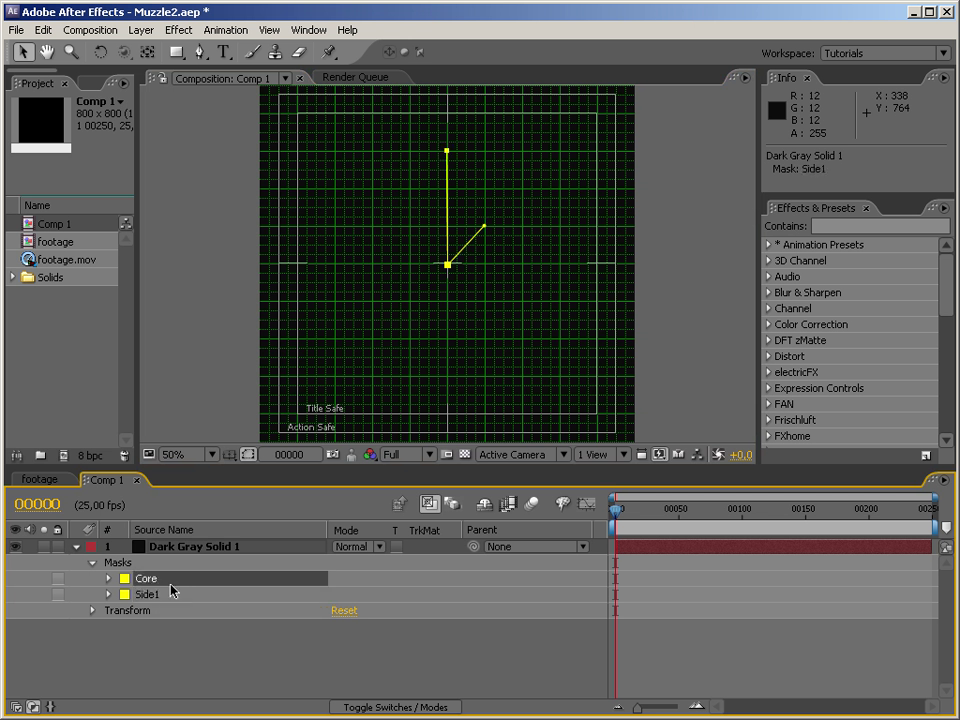
Swap mask names so the angled top mask is Side1 and the second is Core
key(Return)
text(Side)
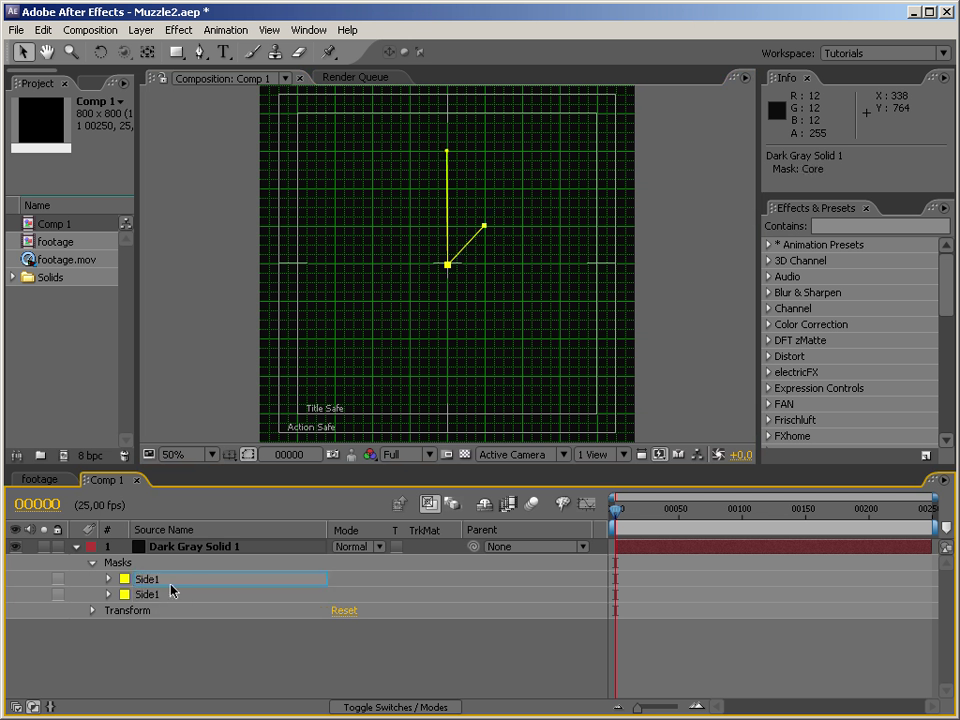
text(1)
key(Return)
click(157, 596)
key(Return)
text(Core)
key(Return)
Duplicate Side1 into Side2 and Side3, dragging them into lower-right and lower-left arms
click(146, 578)
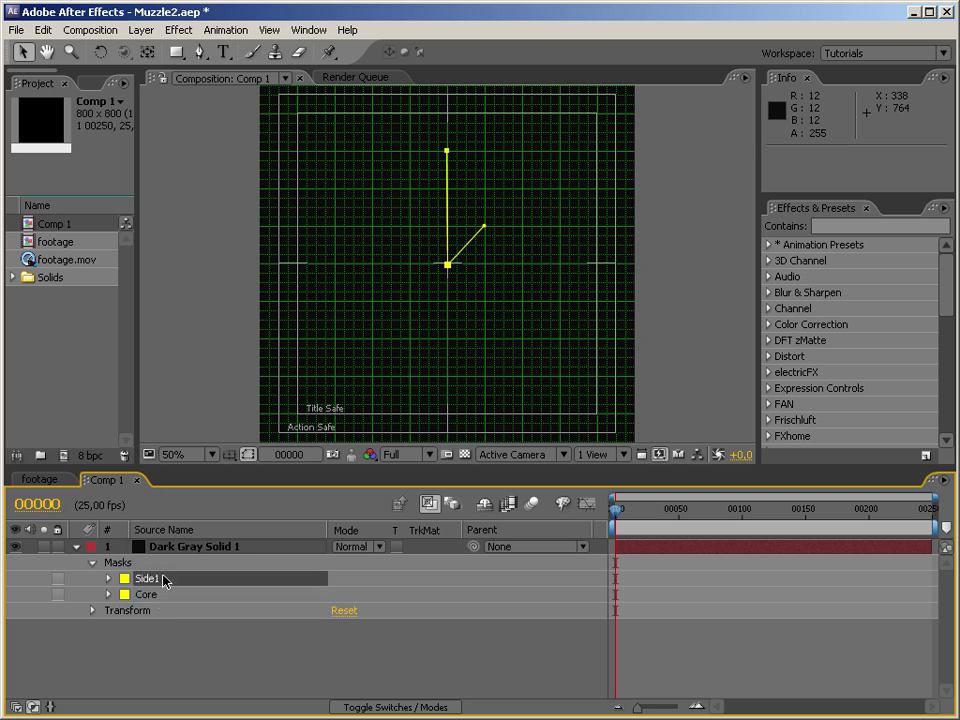
key(ctrl+d)
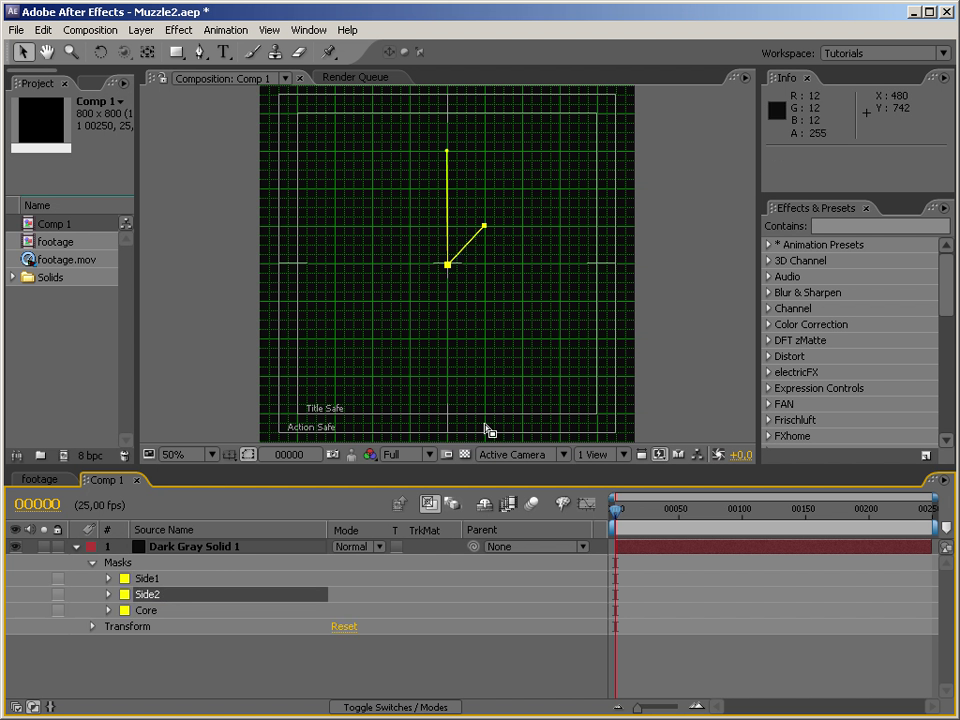
click(485, 227)
drag(485, 227, 489, 306)
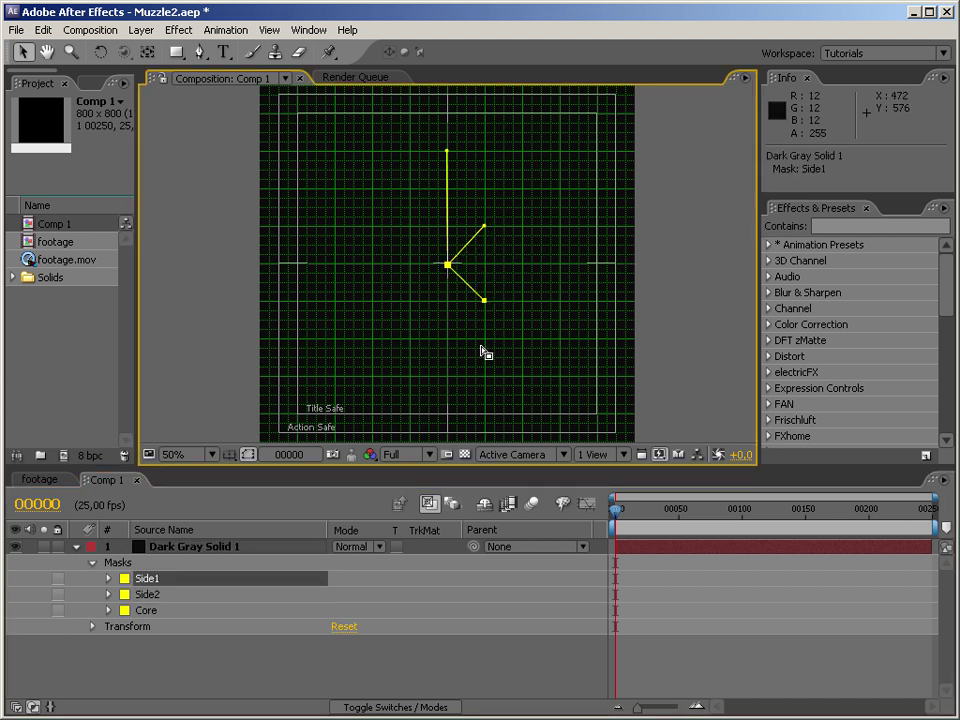
key(ctrl+d)
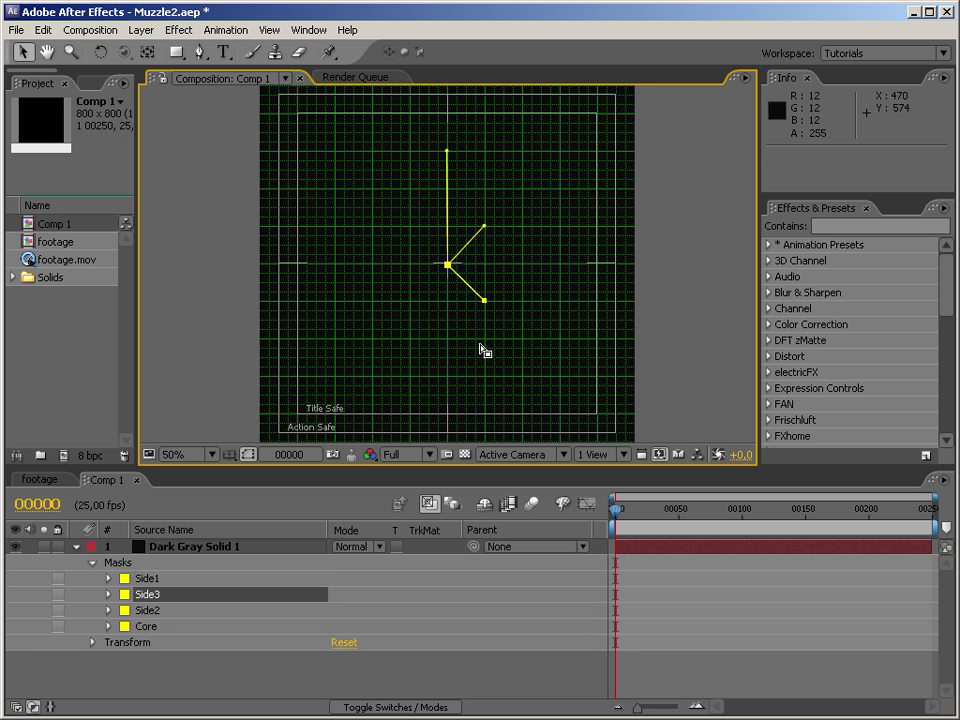
click(488, 312)
drag(486, 302, 410, 301)
Add Side4 as an upper-left arm and move Side1 below Side2 in the mask order
key(ctrl+d)
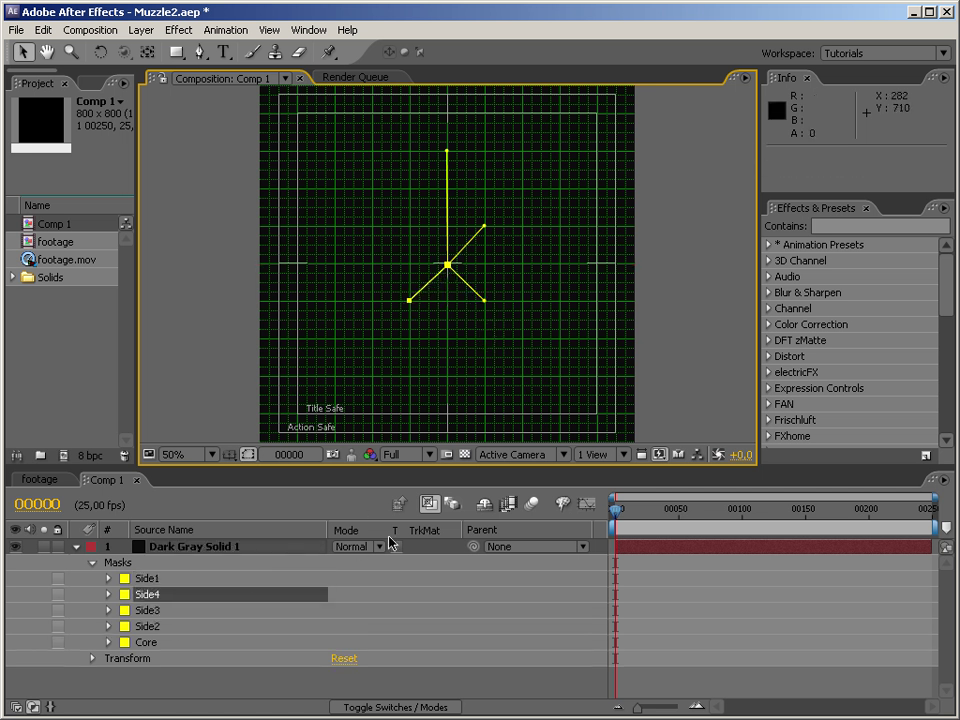
click(411, 305)
drag(411, 302, 410, 226)
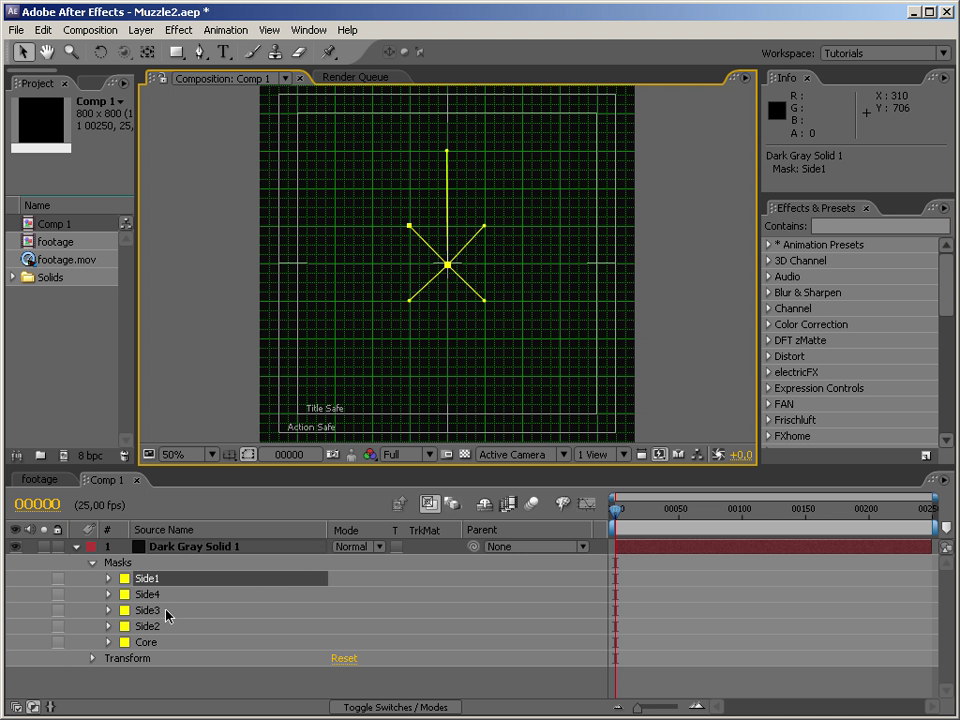
drag(158, 583, 166, 637)
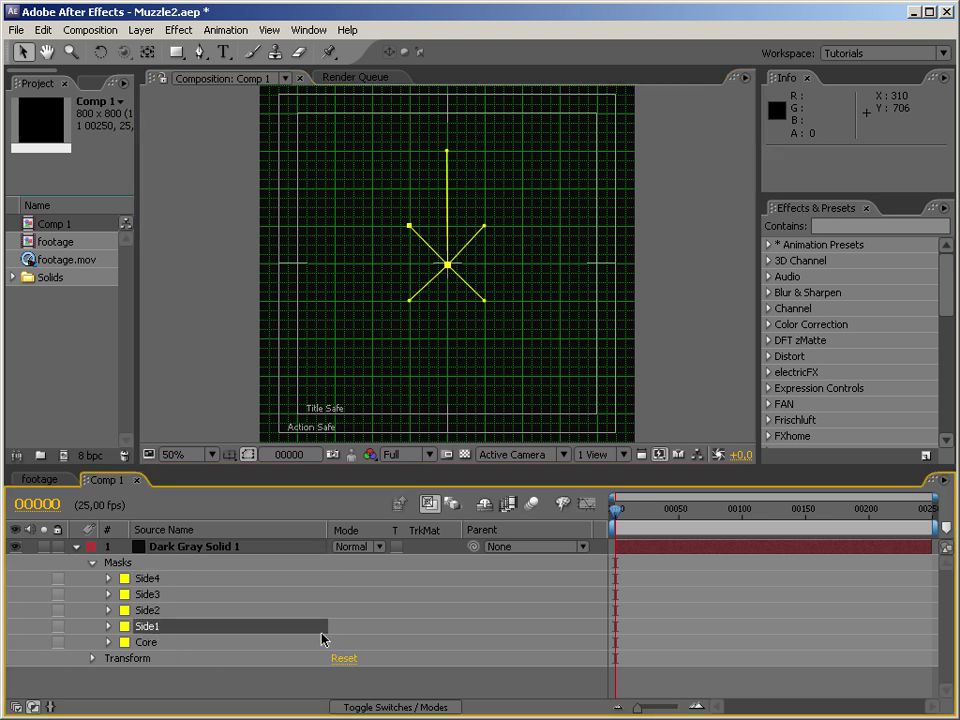
Rename Dark Gray Solid 1 to MuzzleMask and widen the Project panel
click(287, 693)
click(238, 557)
key(Return)
text(MuzzleMask)
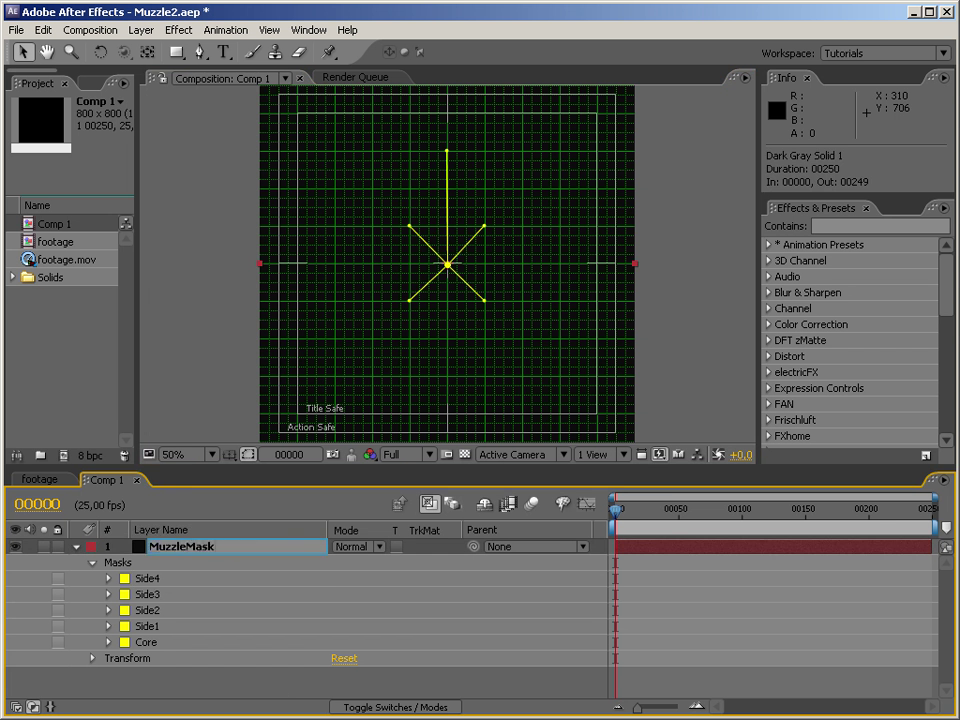
key(Return)
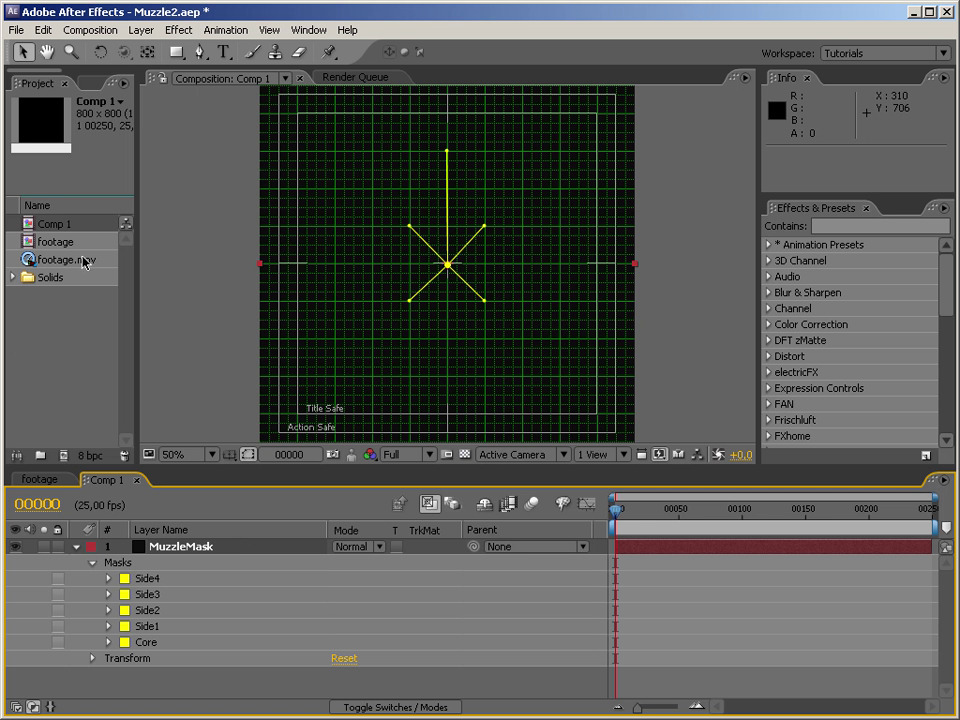
drag(139, 273, 331, 273)
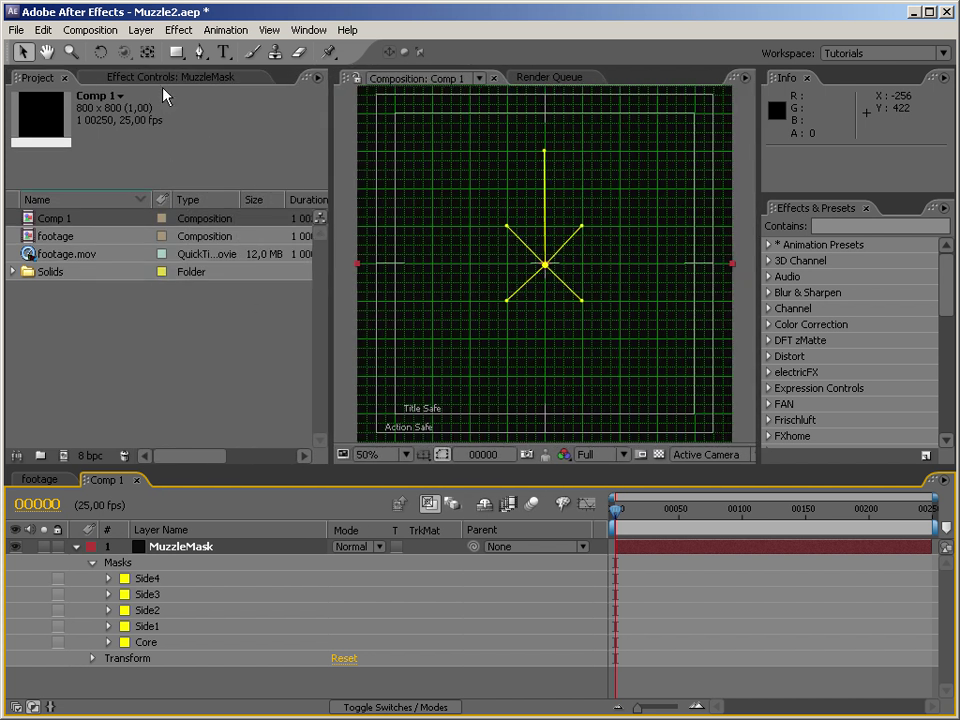
Search '3d st' and apply the 3D Stroke effect to MuzzleMask
click(165, 78)
click(843, 226)
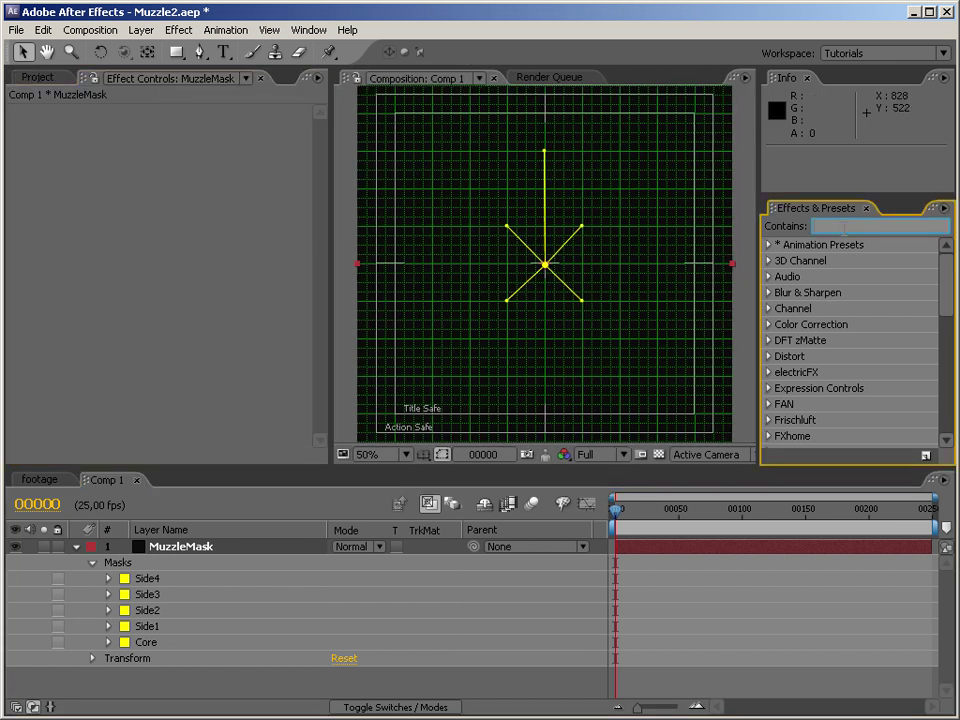
text(3d st)
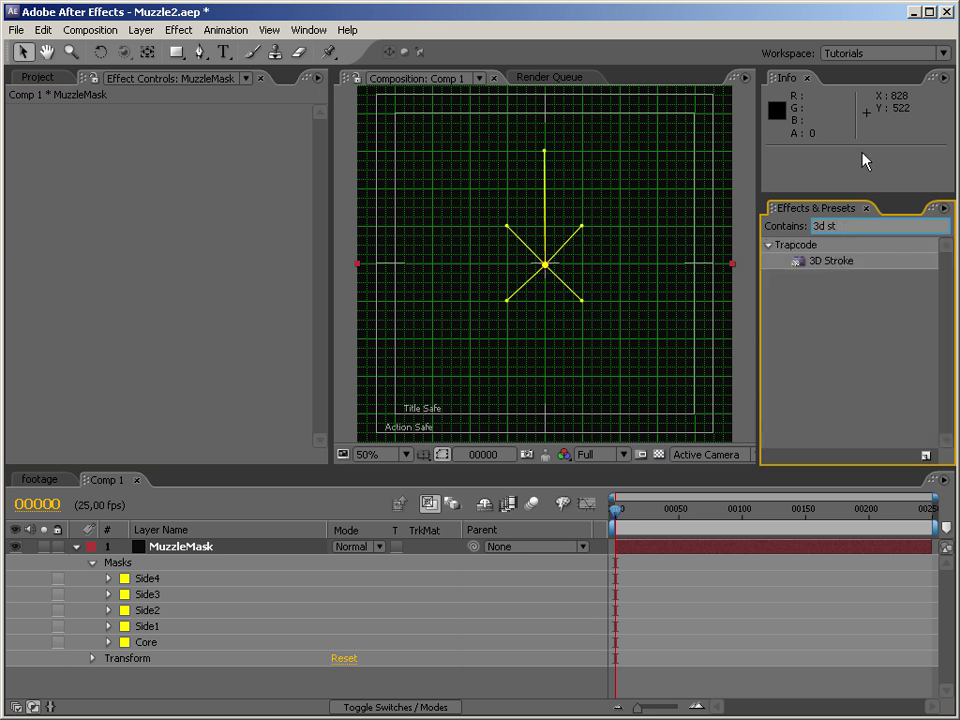
mouse_move(838, 263)
mouse_down()
mouse_move(844, 270)
mouse_move(576, 386)
mouse_move(567, 373)
mouse_up()
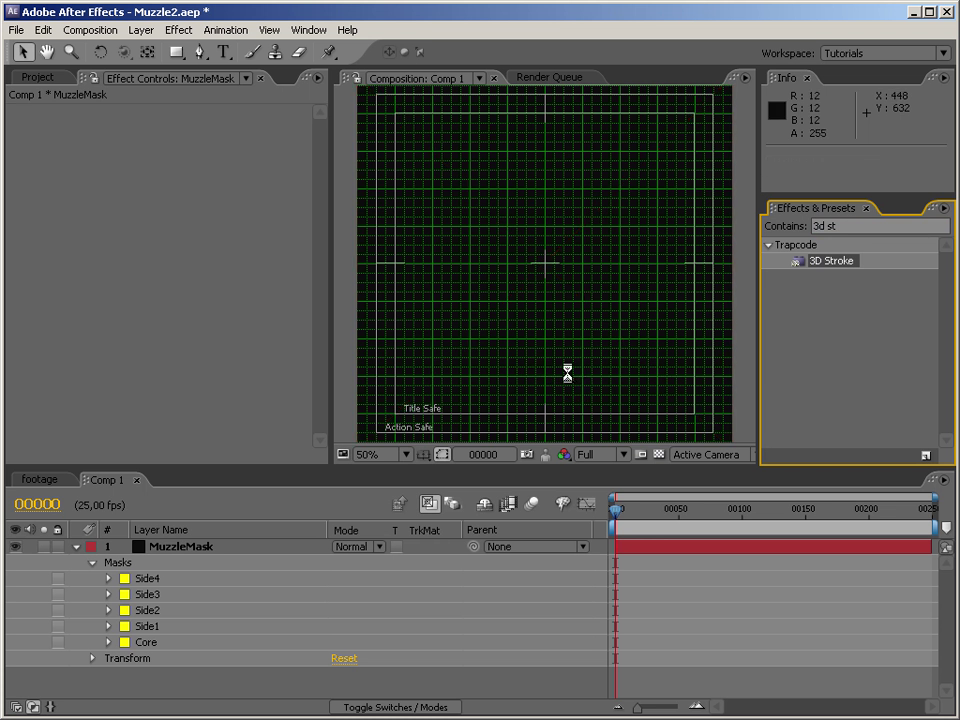
click(441, 456)
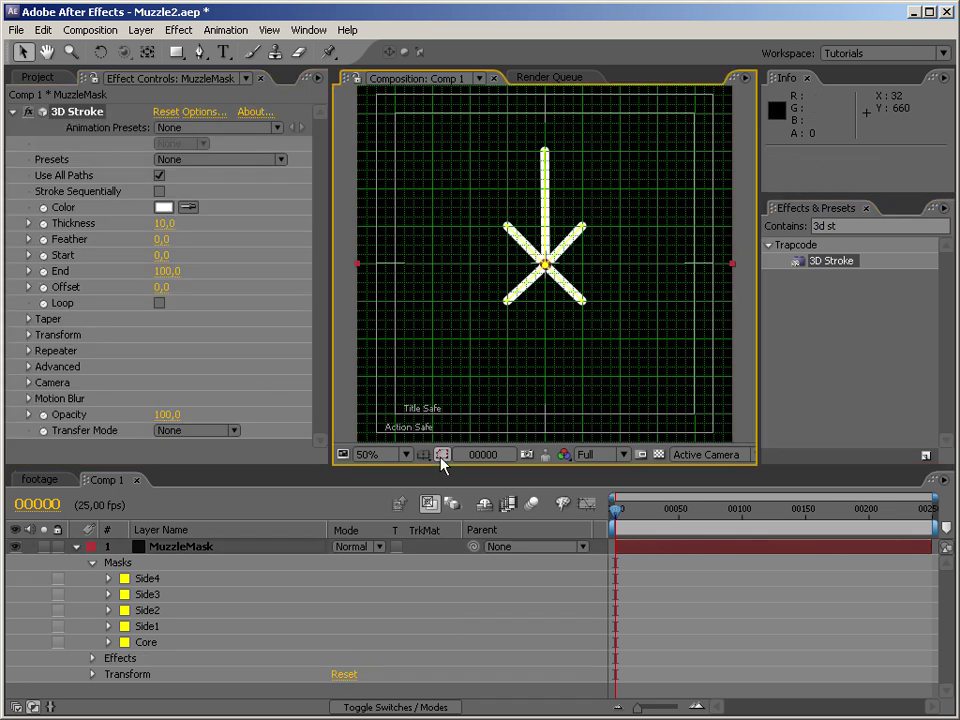
Uncheck Use All Paths, rename the 3D Stroke to Core and set its path to Core
click(159, 175)
key(Return)
text(Core)
key(Return)
click(155, 159)
click(148, 160)
click(175, 143)
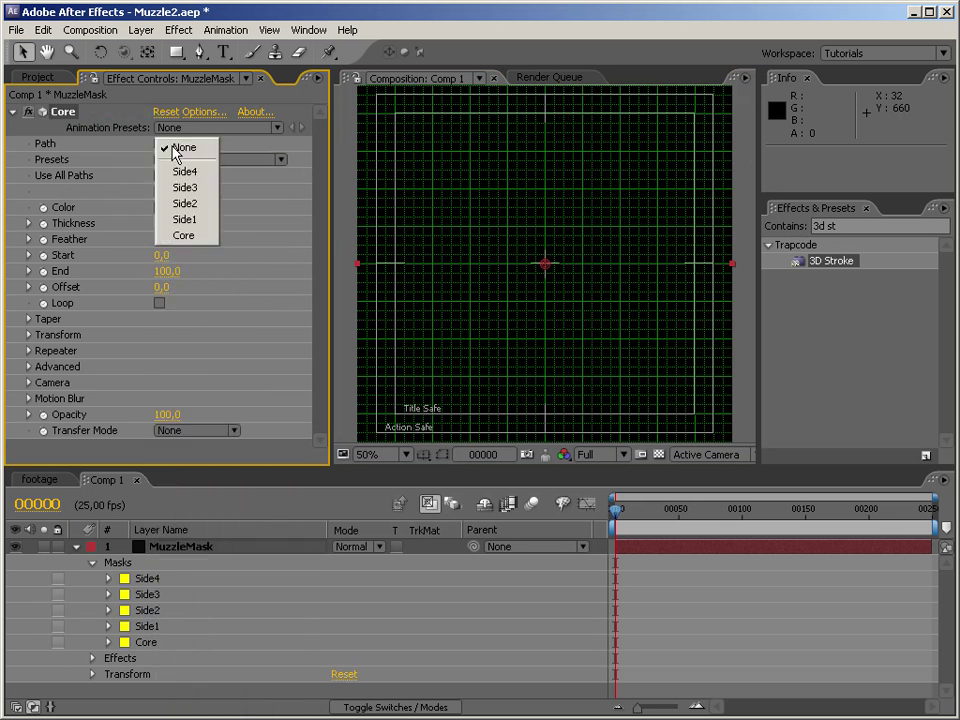
click(180, 234)
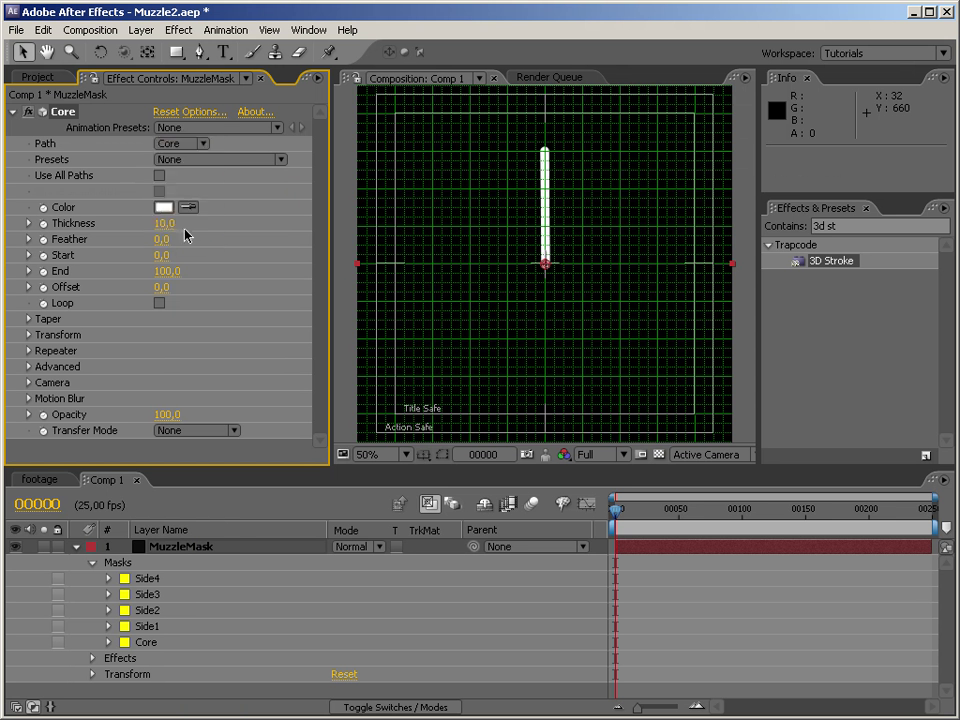
Add Camera 1 with default settings above MuzzleMask, then reselect MuzzleMask
click(77, 547)
right_click(209, 631)
mouse_move(236, 635)
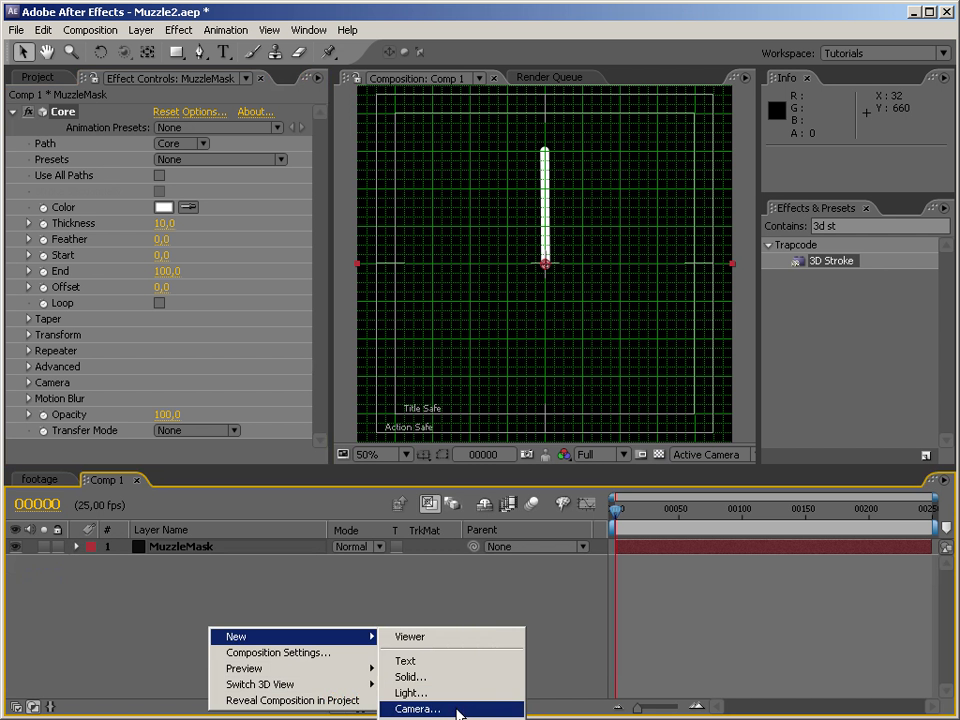
click(456, 709)
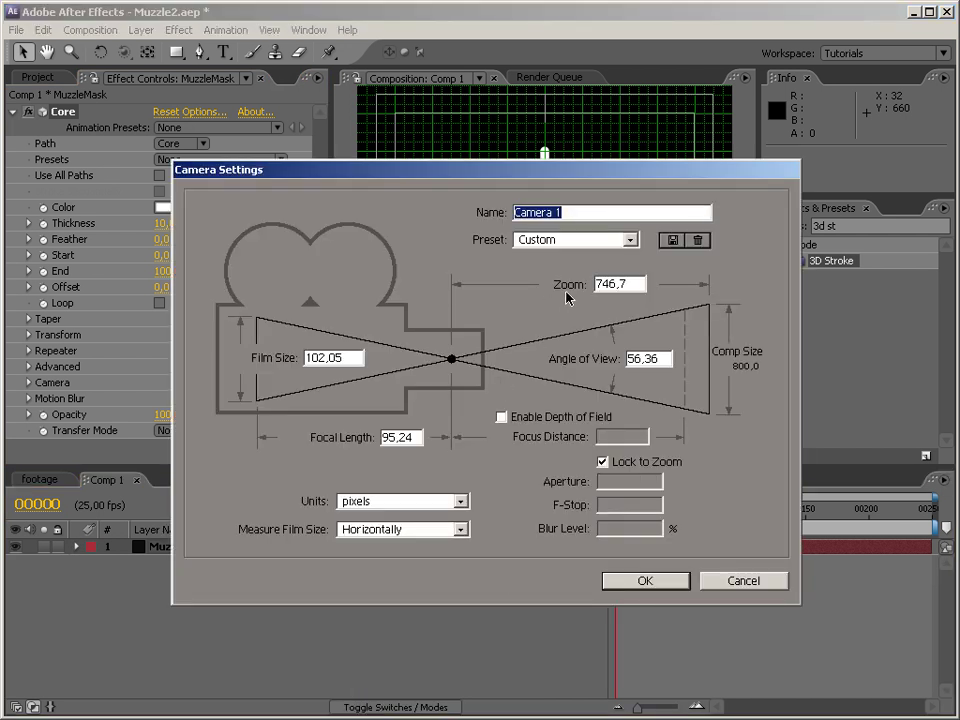
click(664, 582)
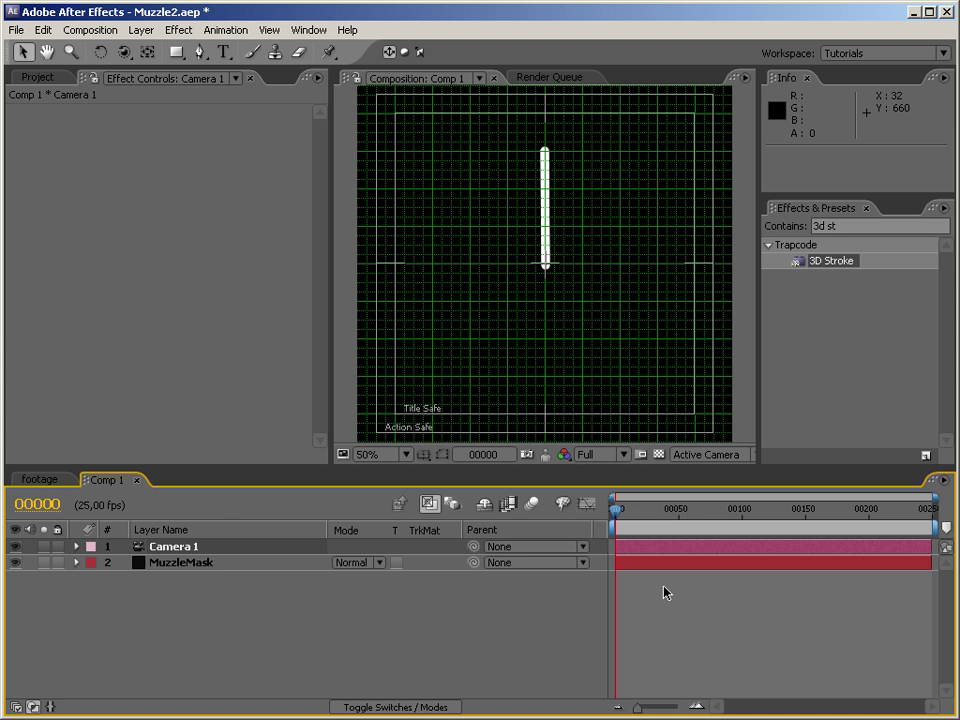
click(204, 563)
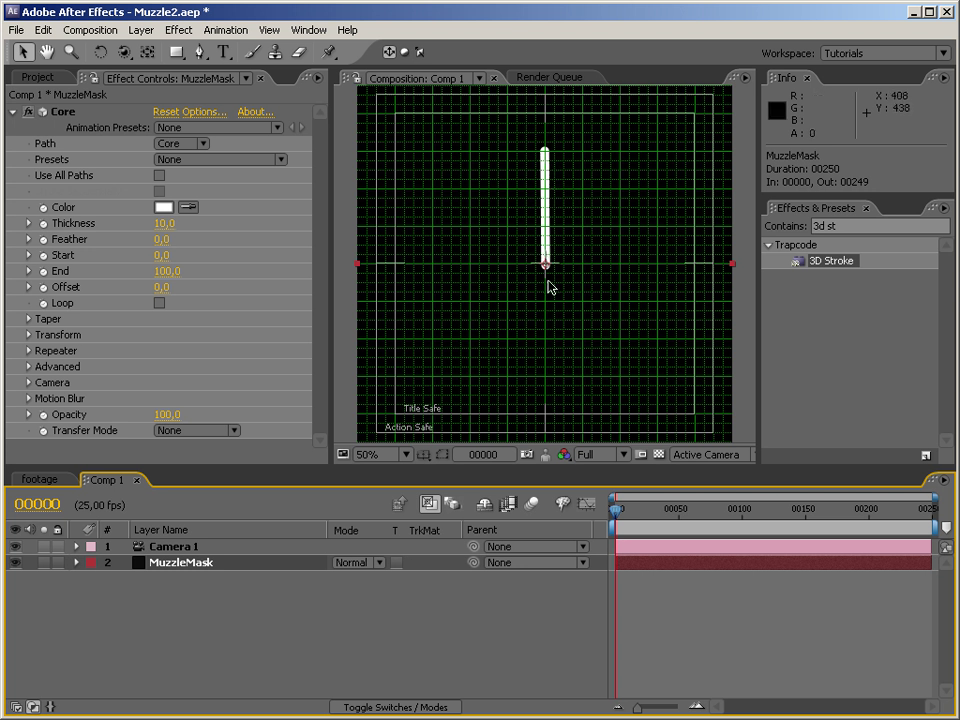
Set the Core stroke's Transform X Rotation to 90°
click(28, 335)
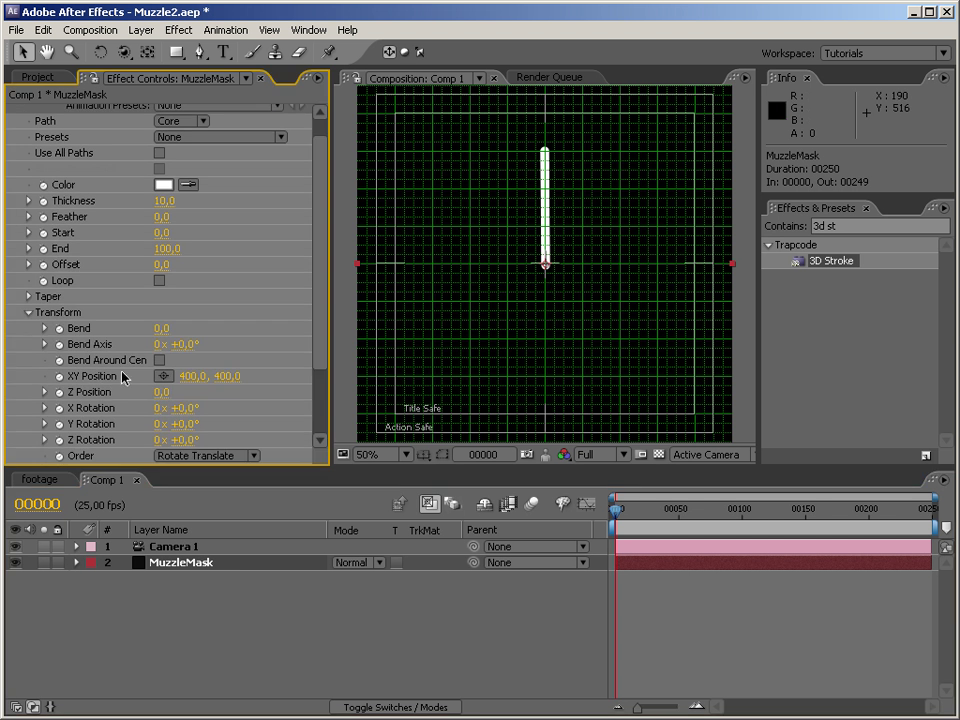
drag(184, 409, 261, 408)
click(181, 408)
text(90)
key(Return)
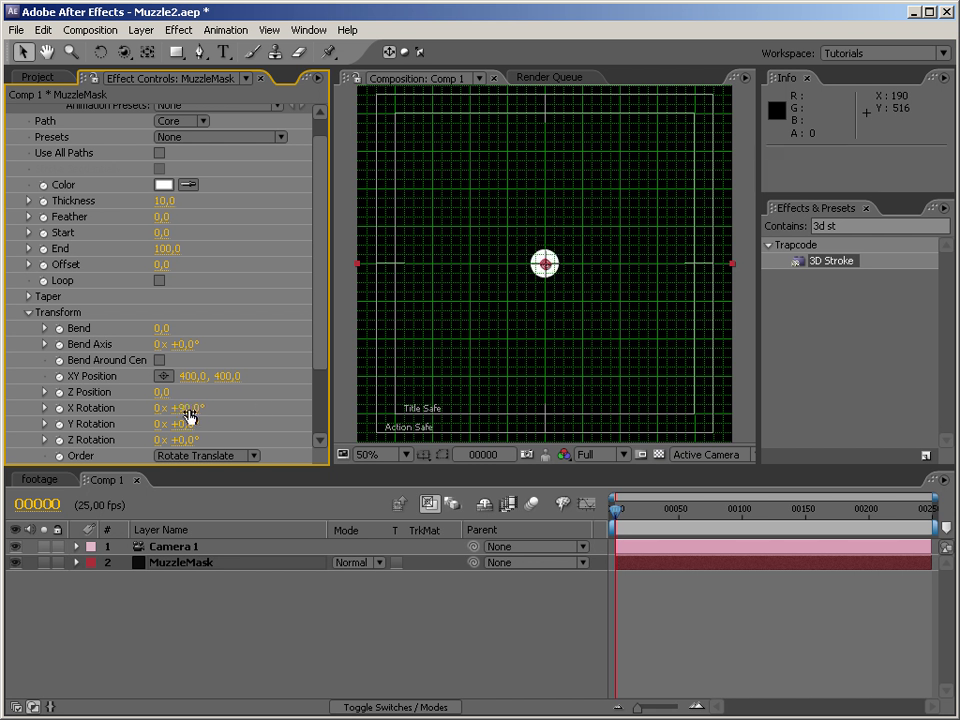
Change the Core stroke colour to mid grey 979797
scroll(321, 228, up, 1)
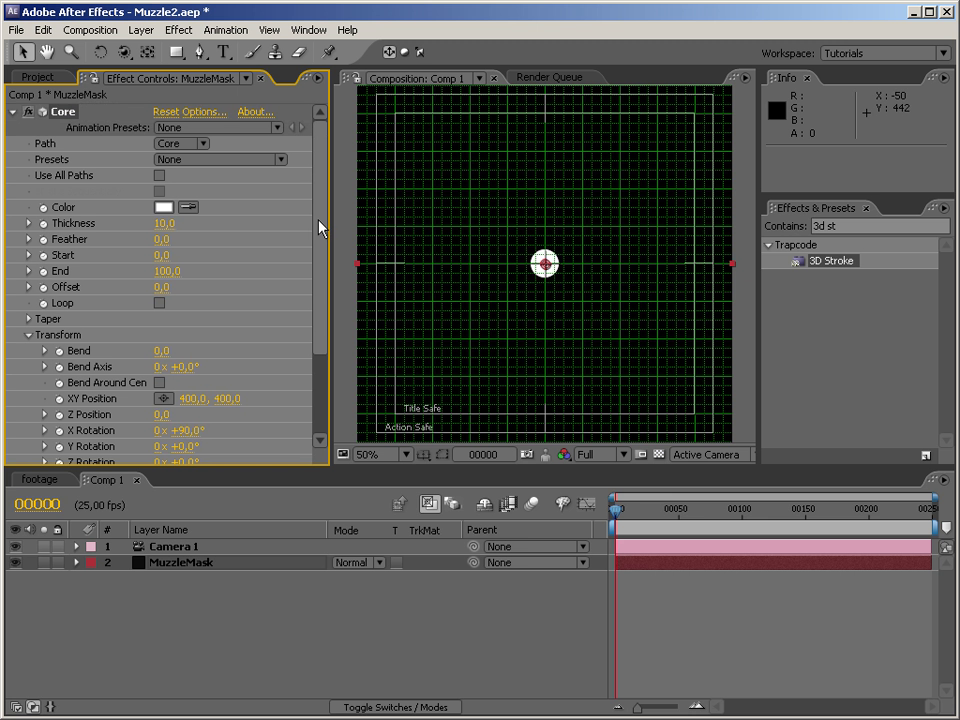
click(163, 208)
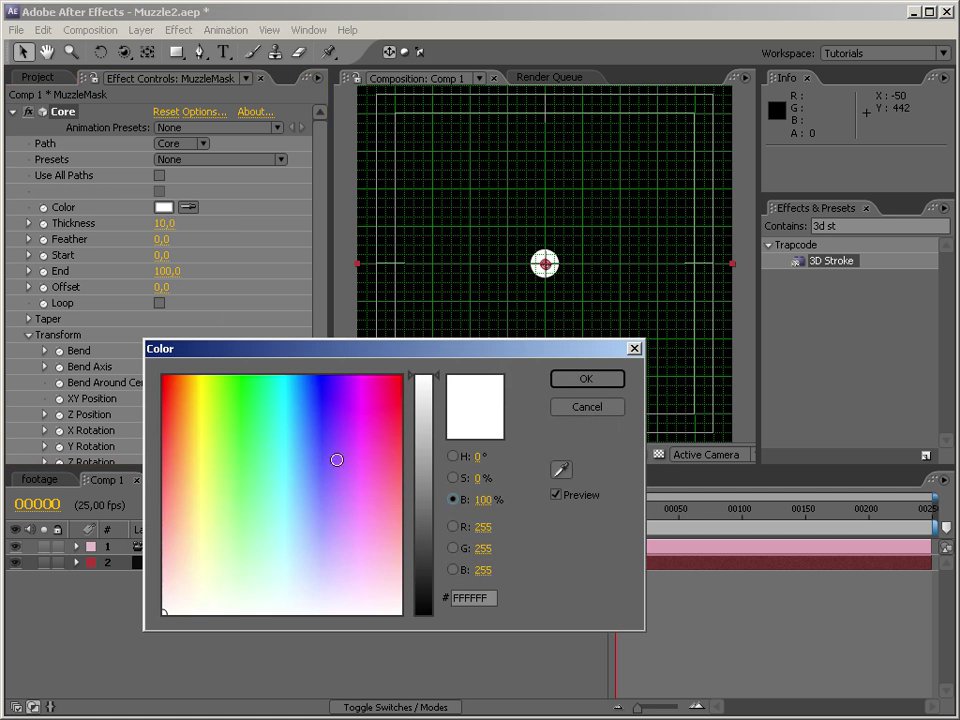
click(422, 473)
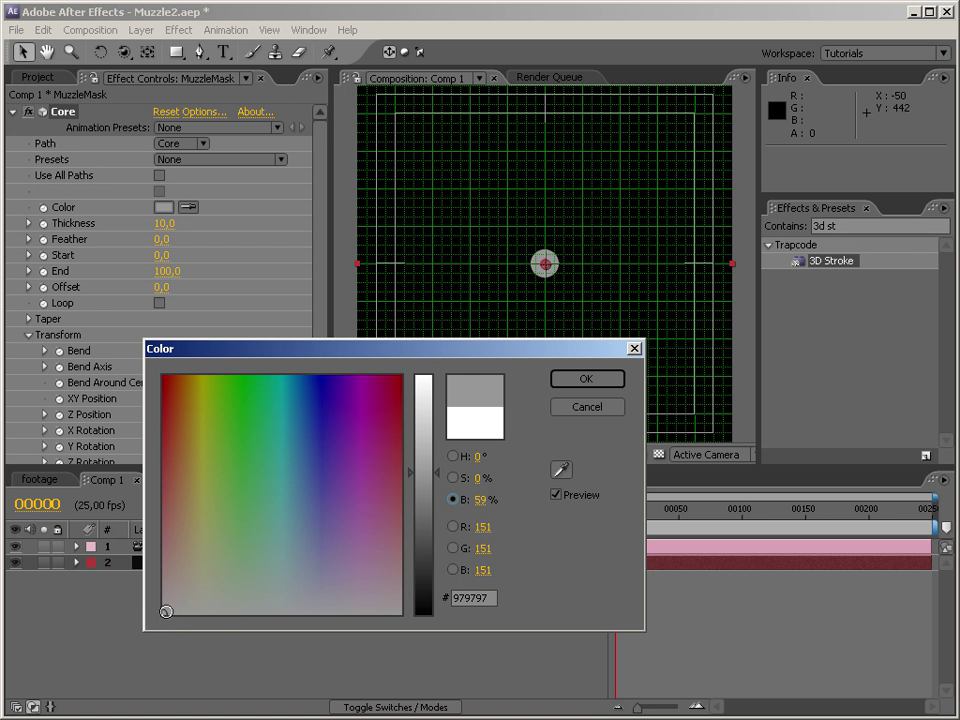
click(618, 379)
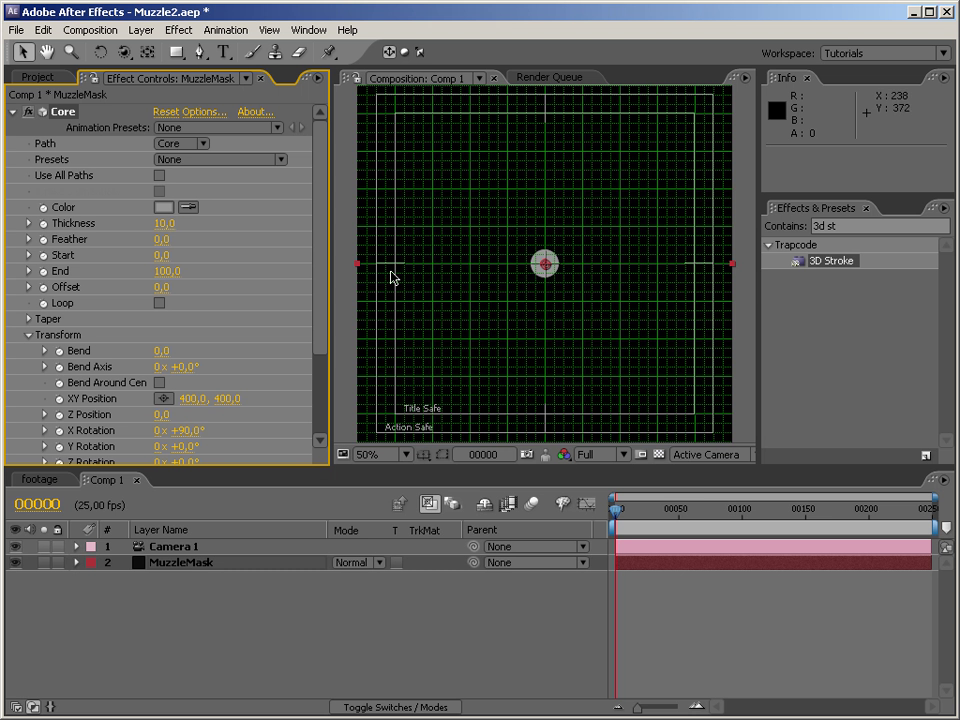
Duplicate the Core stroke as Side1 and reset its X Rotation to 0
click(12, 111)
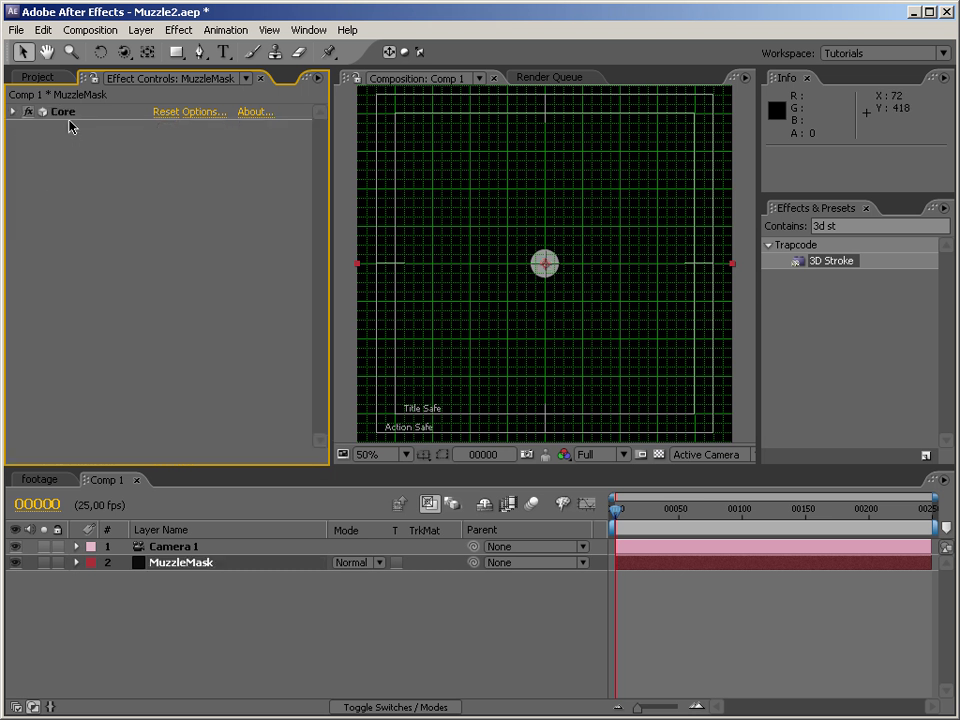
key(ctrl+z)
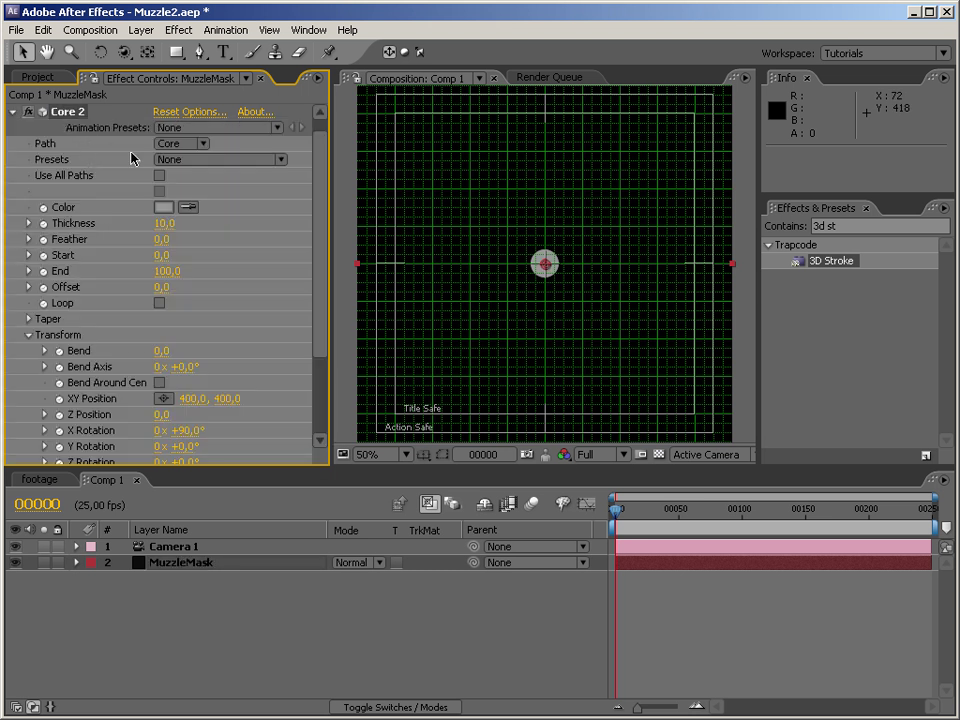
key(Return)
text(Side)
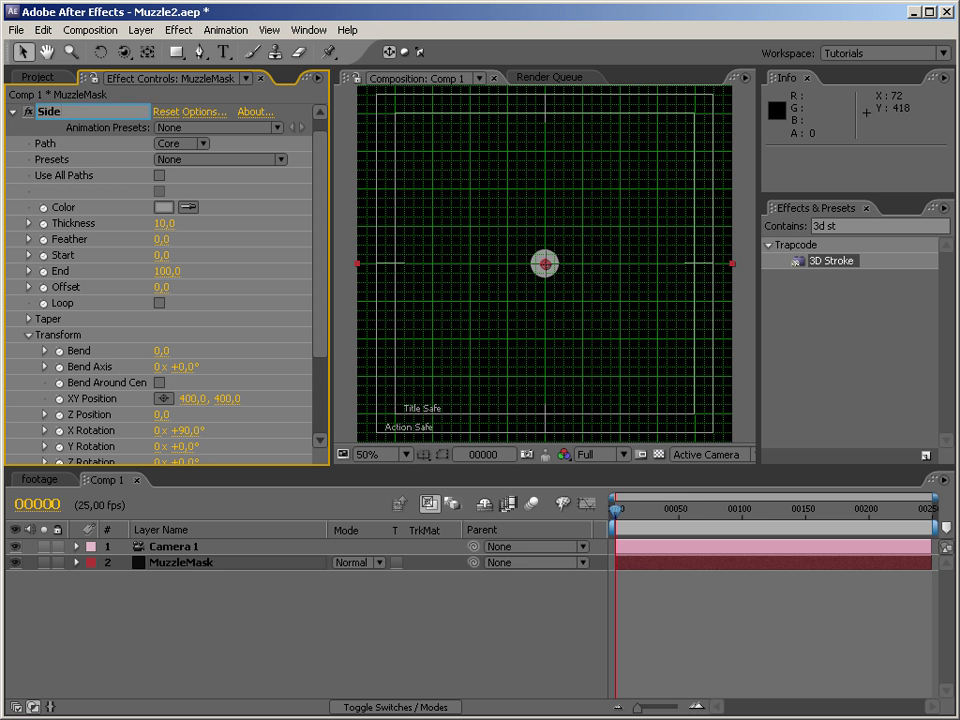
text(1)
key(Return)
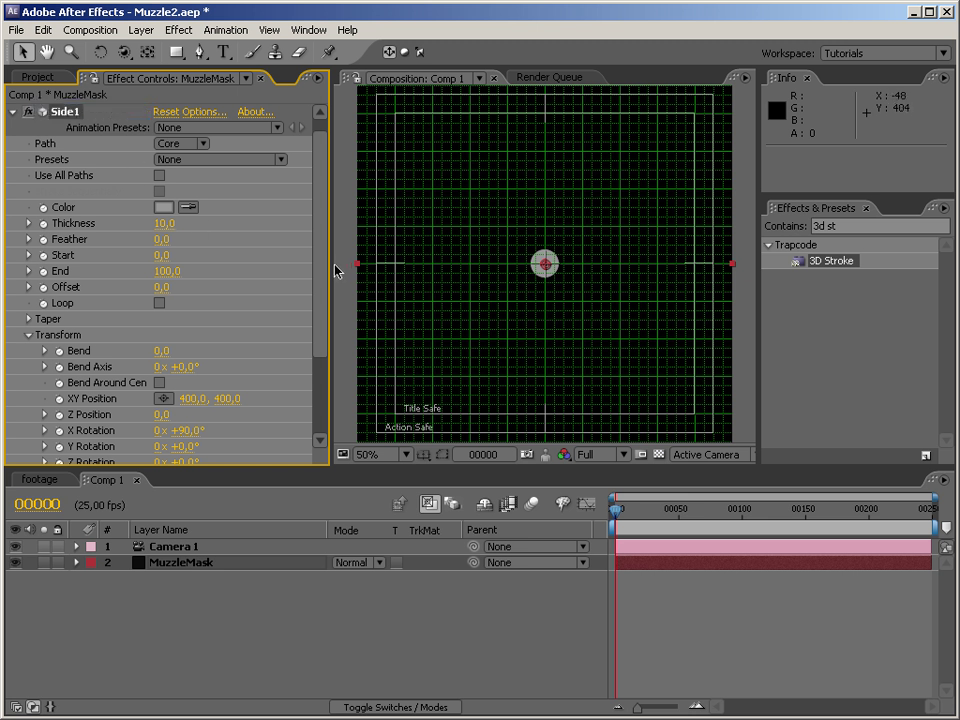
click(199, 430)
text(0)
key(Return)
Set Side1's path to the Side1 mask and its Transfer Mode to Add
click(190, 143)
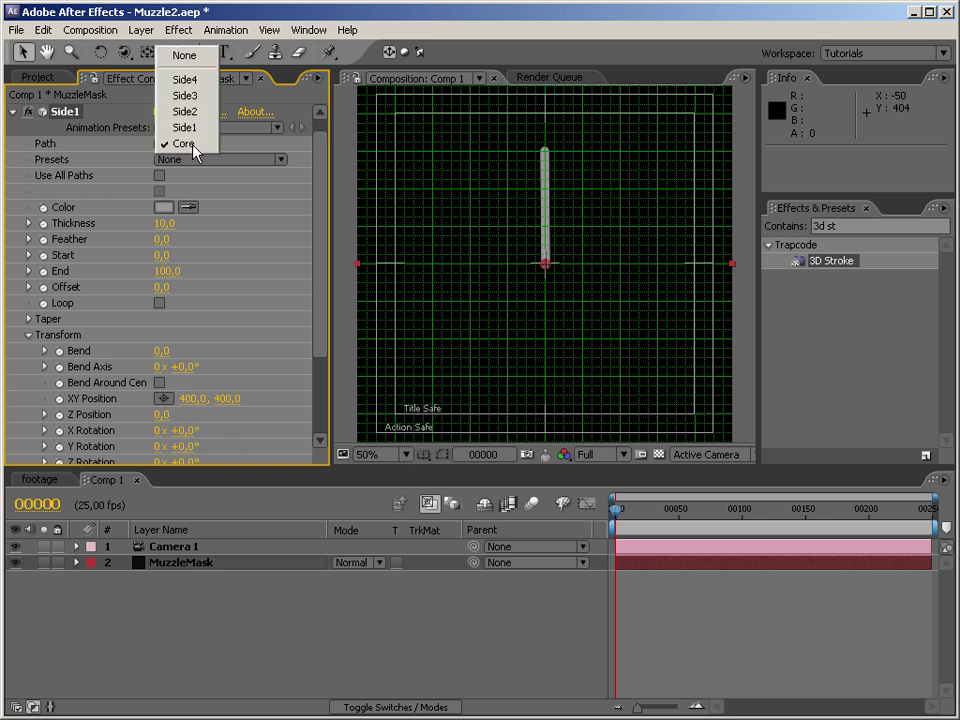
click(194, 128)
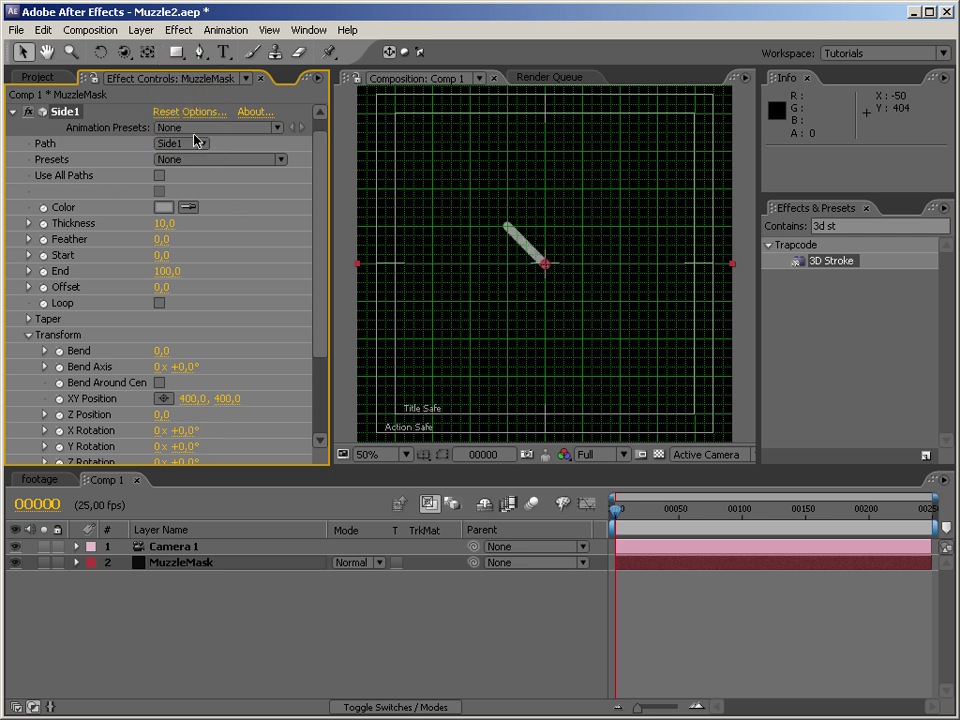
drag(319, 264, 315, 425)
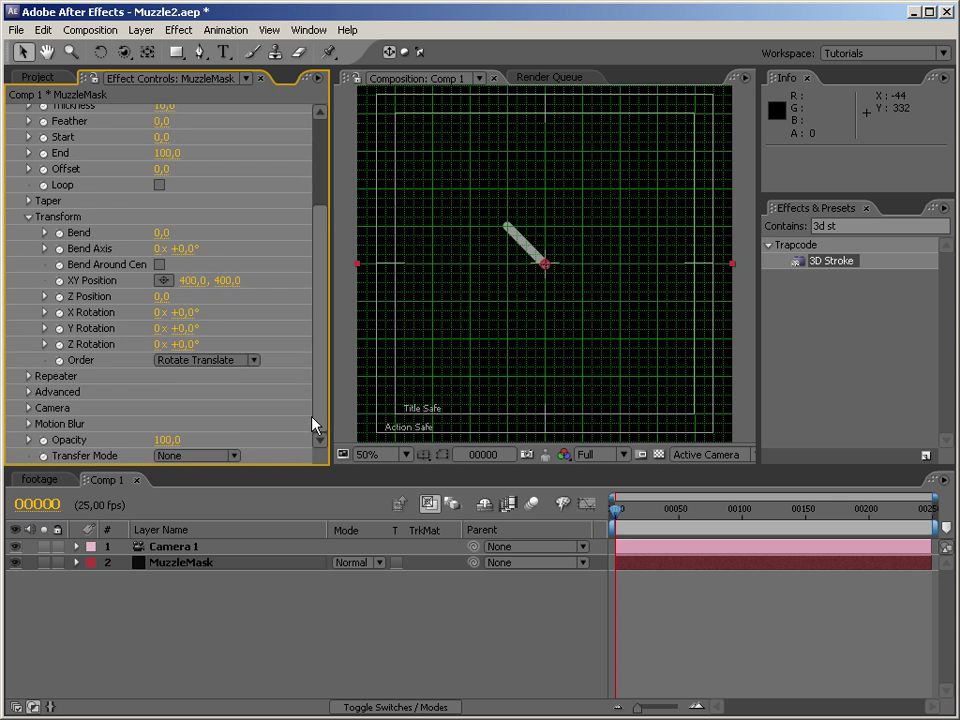
click(212, 456)
click(208, 500)
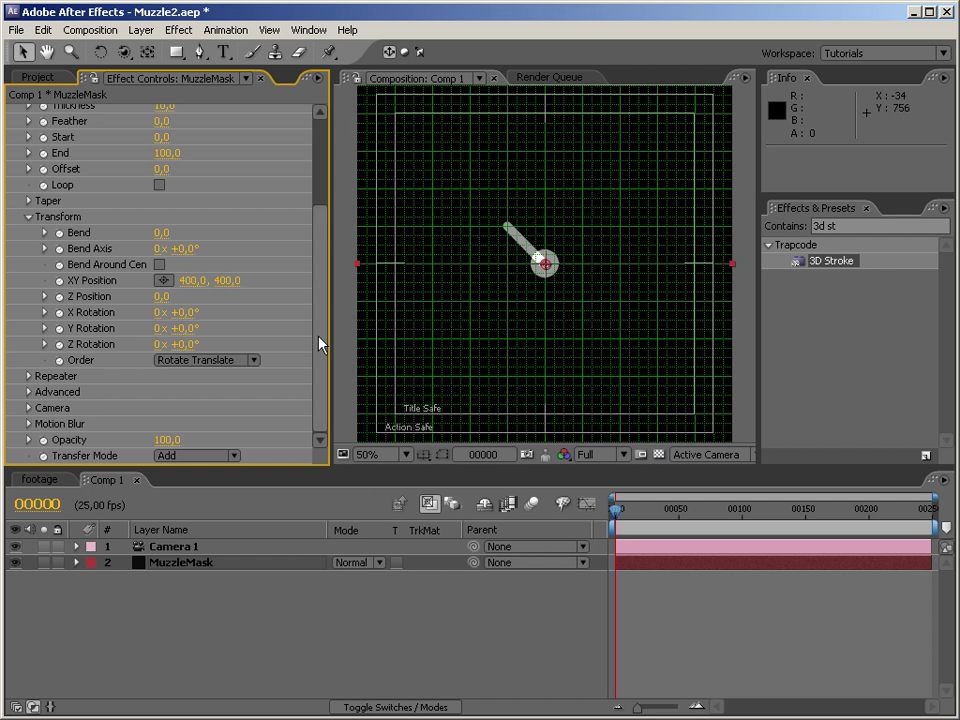
drag(321, 343, 320, 282)
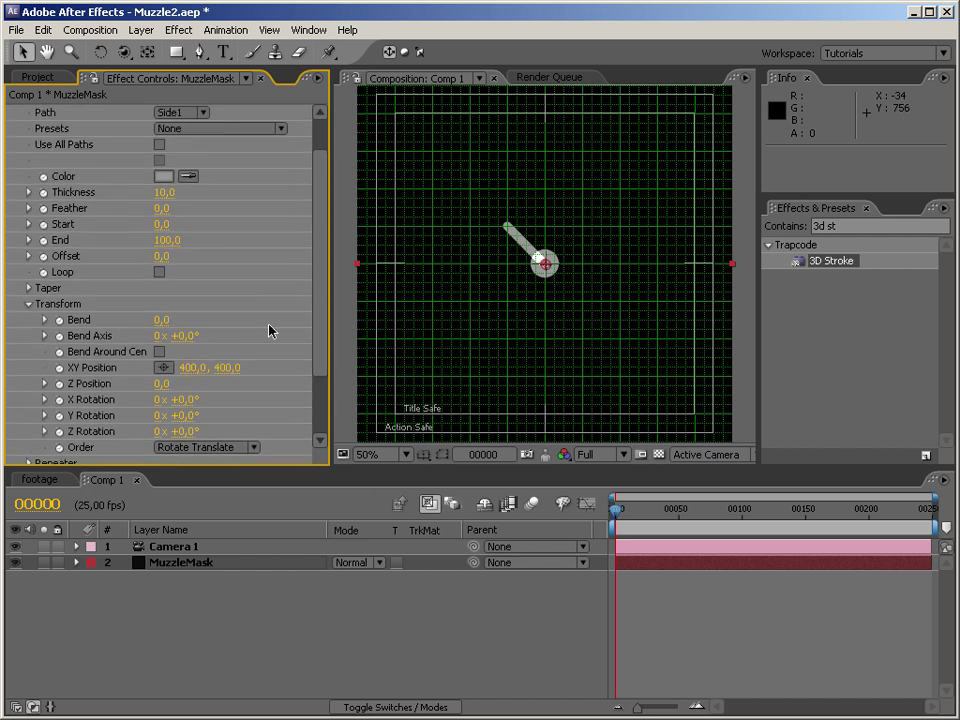
Raise Side1's Bend to 4.3 and orbit the camera to view the curved arm
mouse_move(207, 320)
mouse_down()
mouse_move(484, 332)
mouse_move(604, 320)
mouse_move(574, 328)
mouse_up()
key(c)
drag(570, 328, 542, 347)
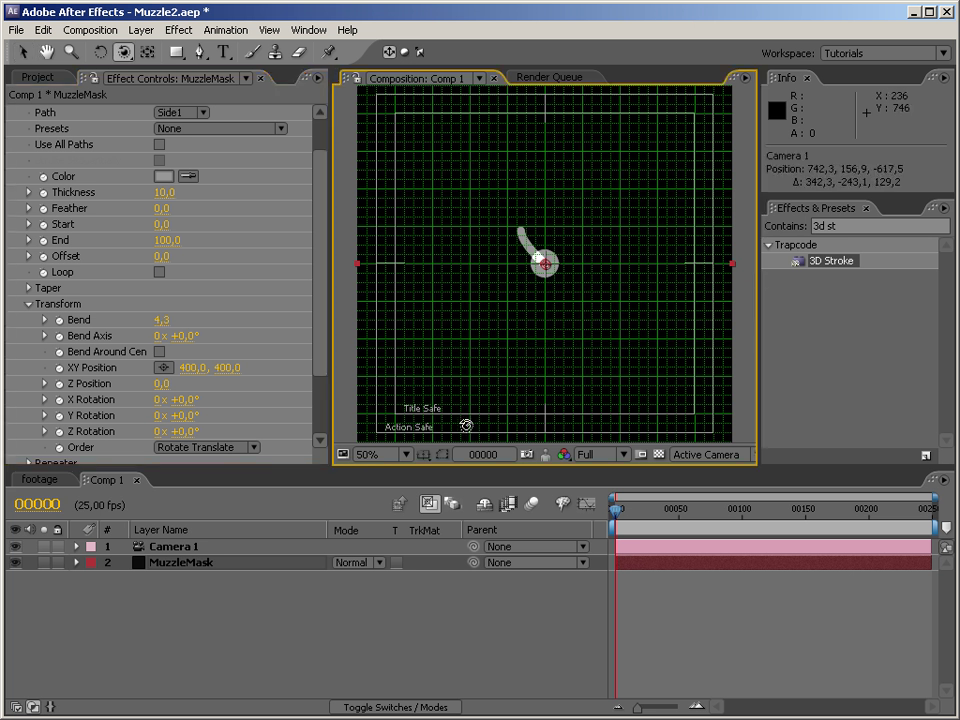
scroll(317, 360, down, 2)
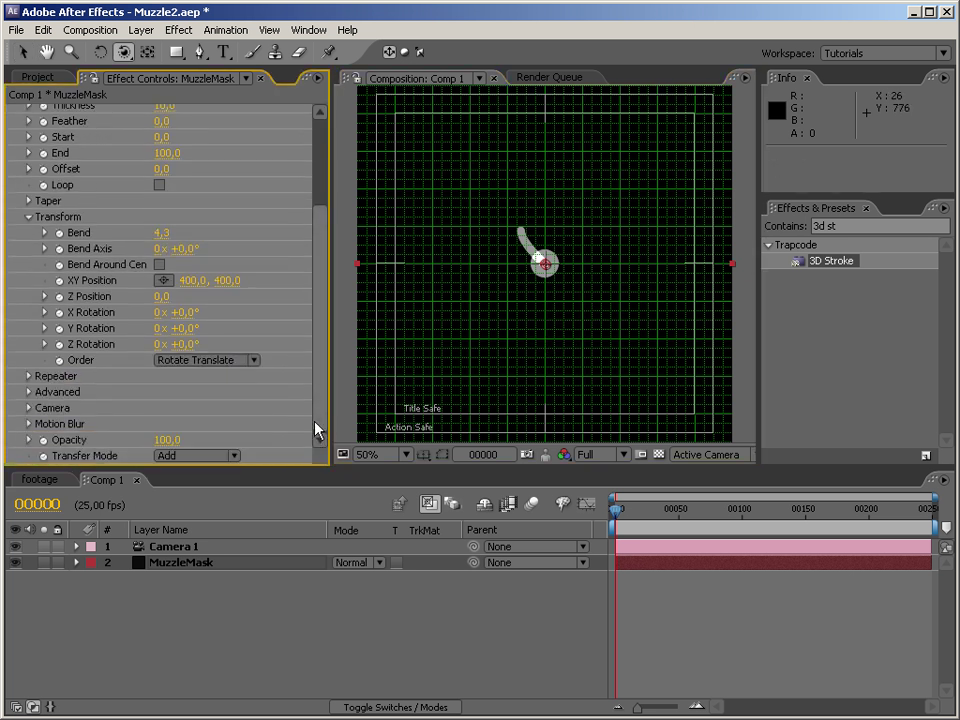
scroll(313, 298, up, 3)
Turn on Comp Camera in the Core stroke's camera settings
click(12, 127)
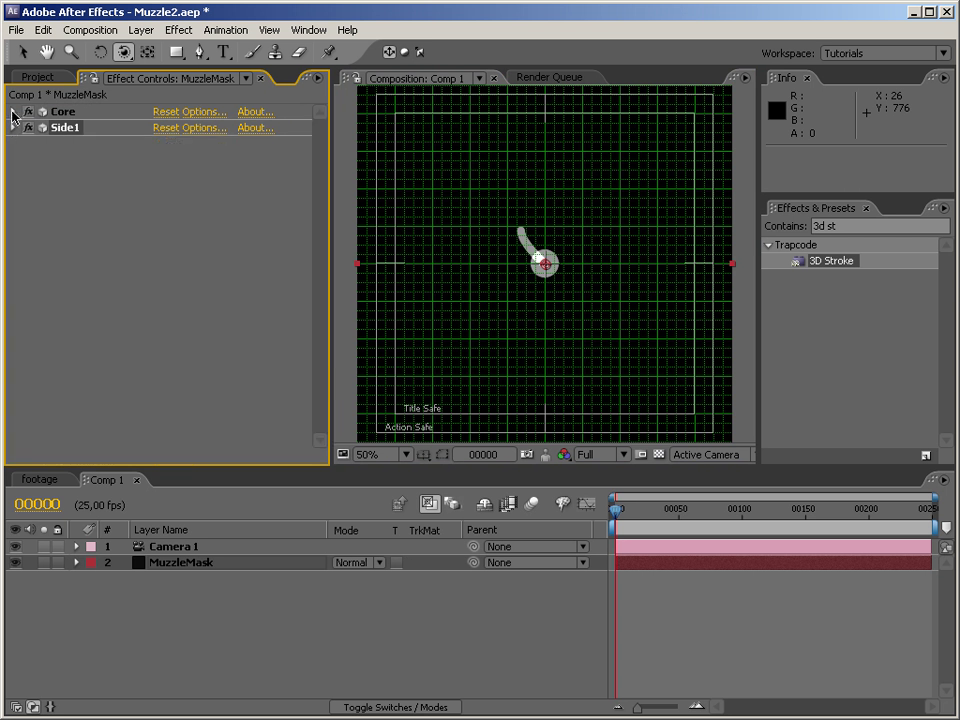
click(12, 111)
scroll(325, 312, down, 3)
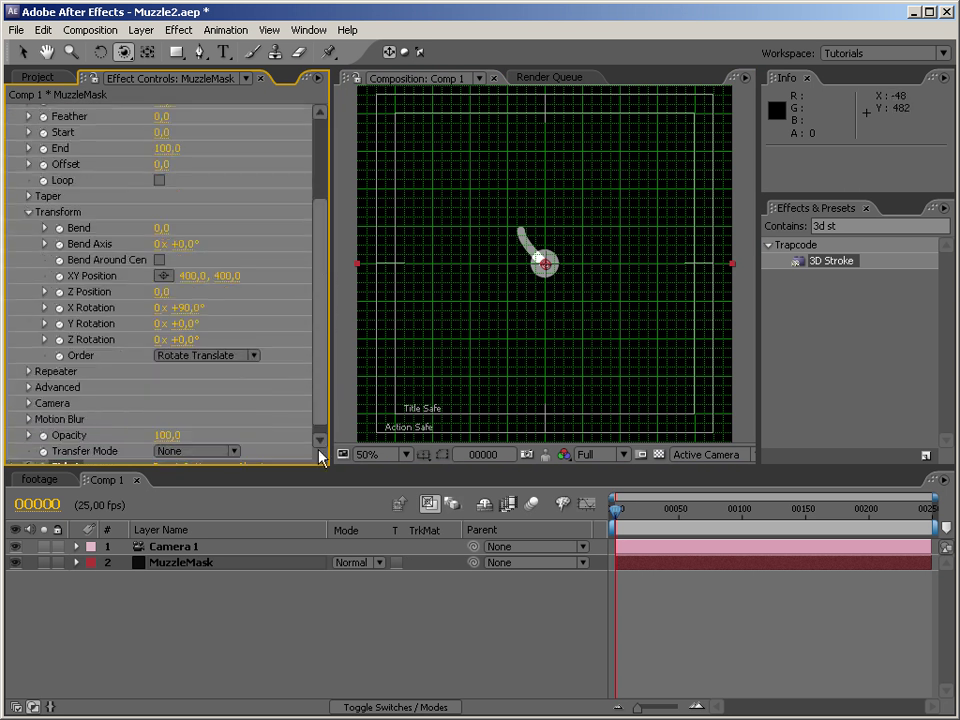
click(28, 393)
scroll(112, 383, down, 3)
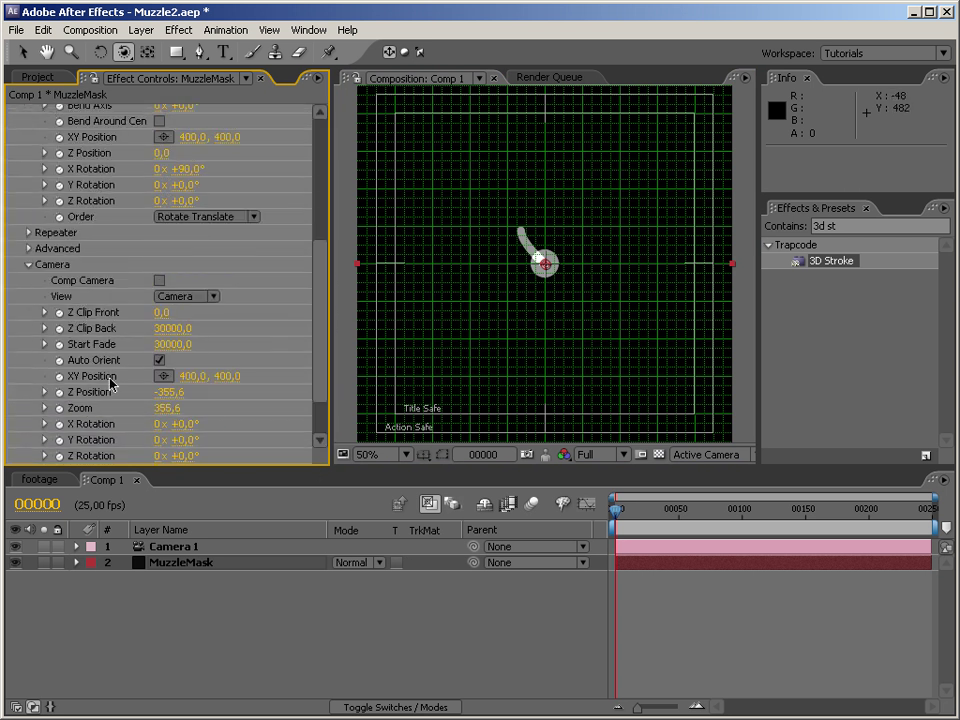
click(159, 281)
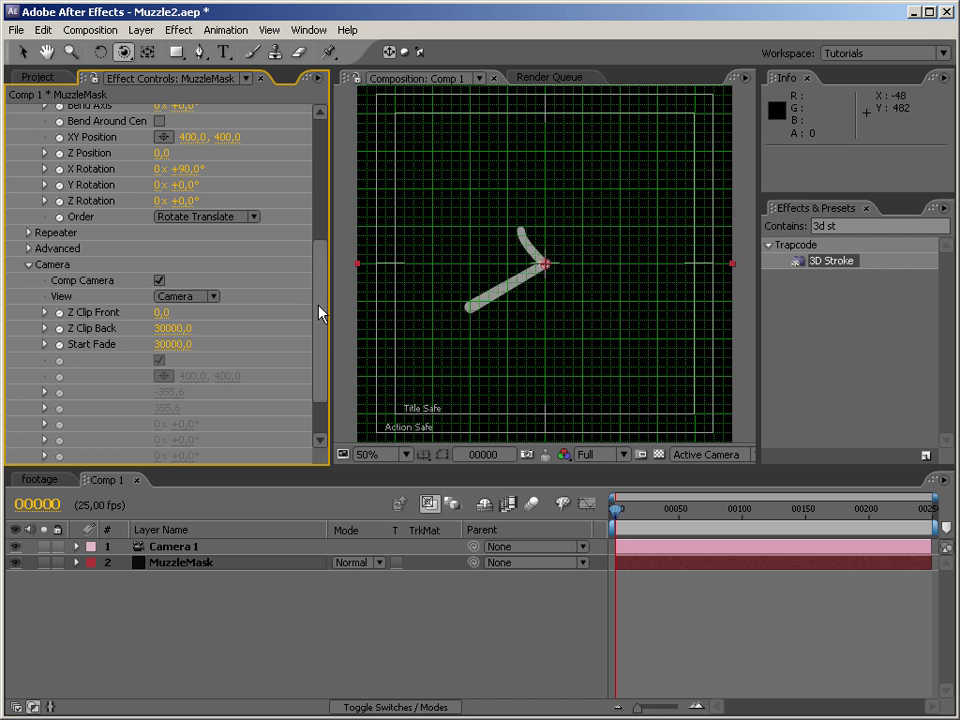
drag(321, 313, 317, 180)
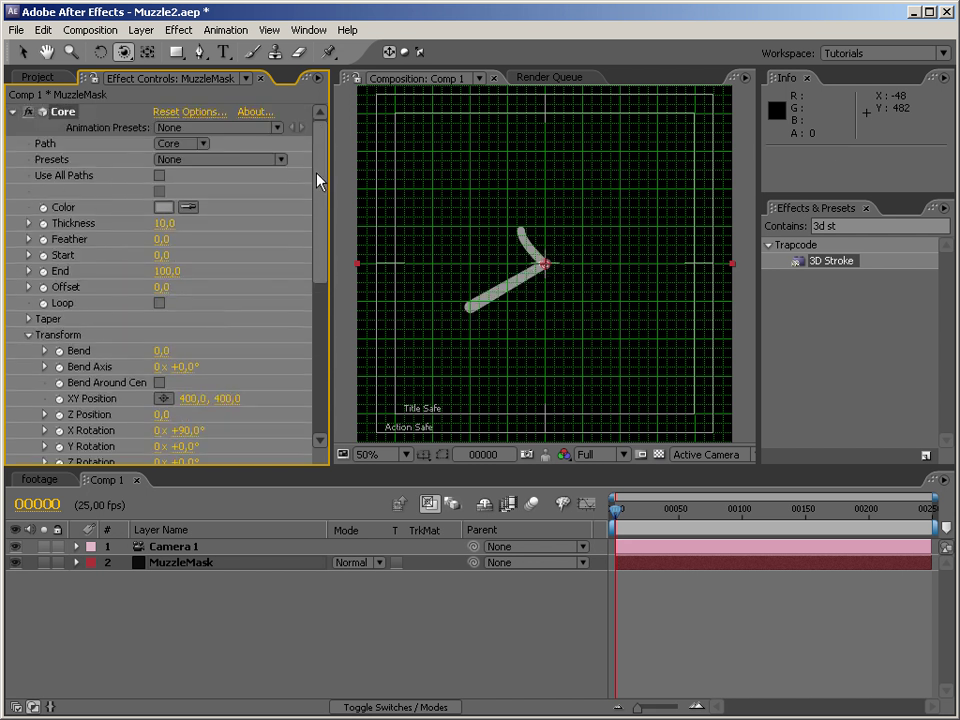
Turn on Comp Camera for the Side1 stroke as well
click(14, 111)
click(14, 128)
scroll(150, 330, down, 1)
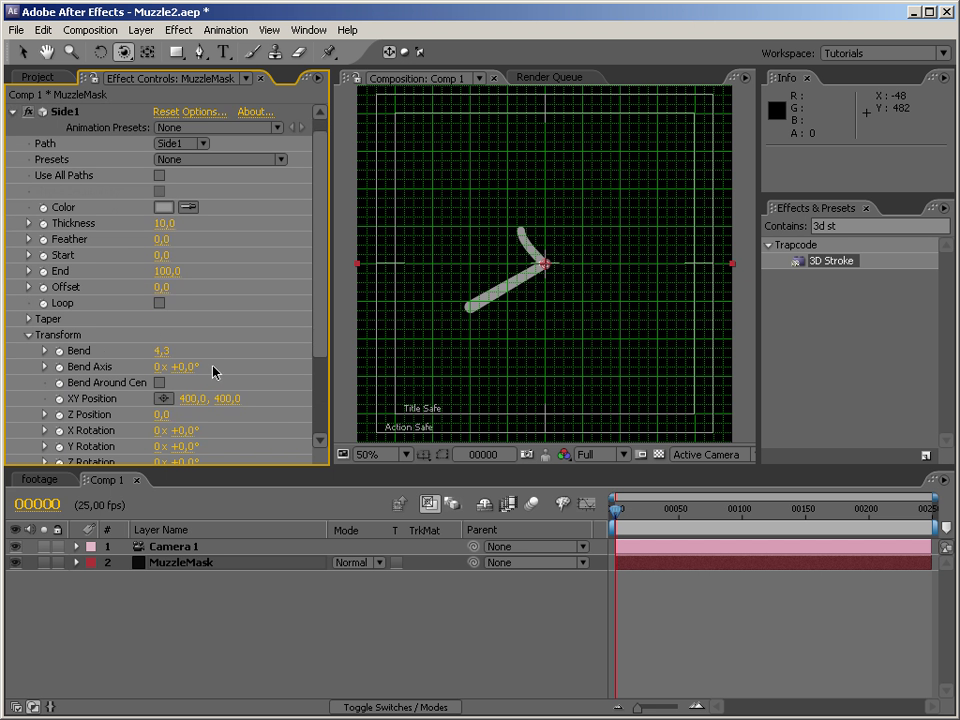
scroll(318, 352, down, 3)
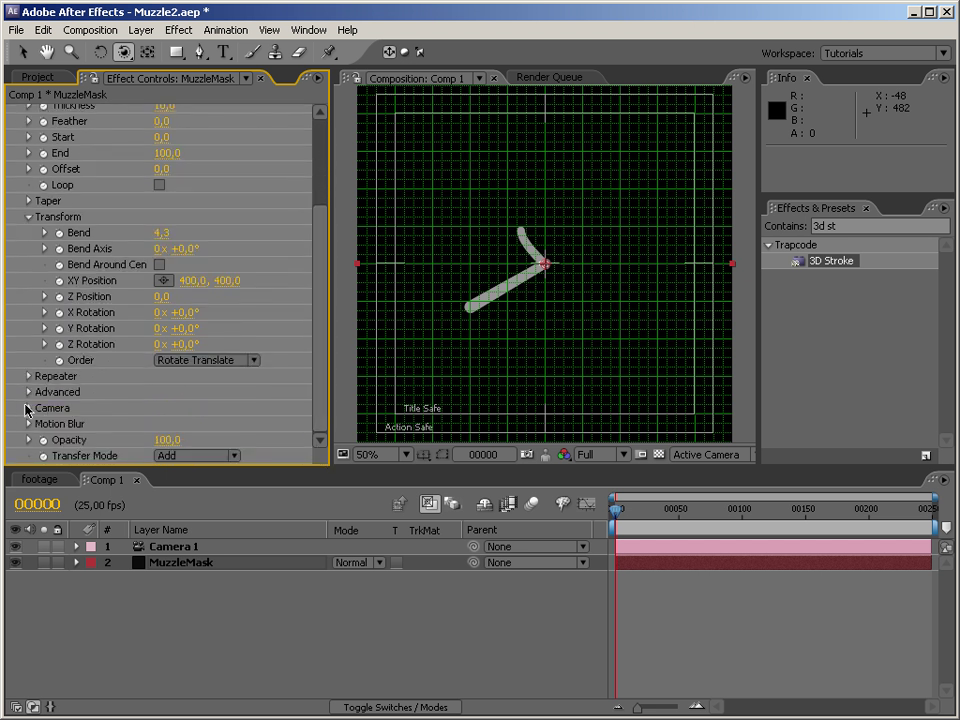
click(28, 408)
scroll(178, 369, down, 3)
click(158, 280)
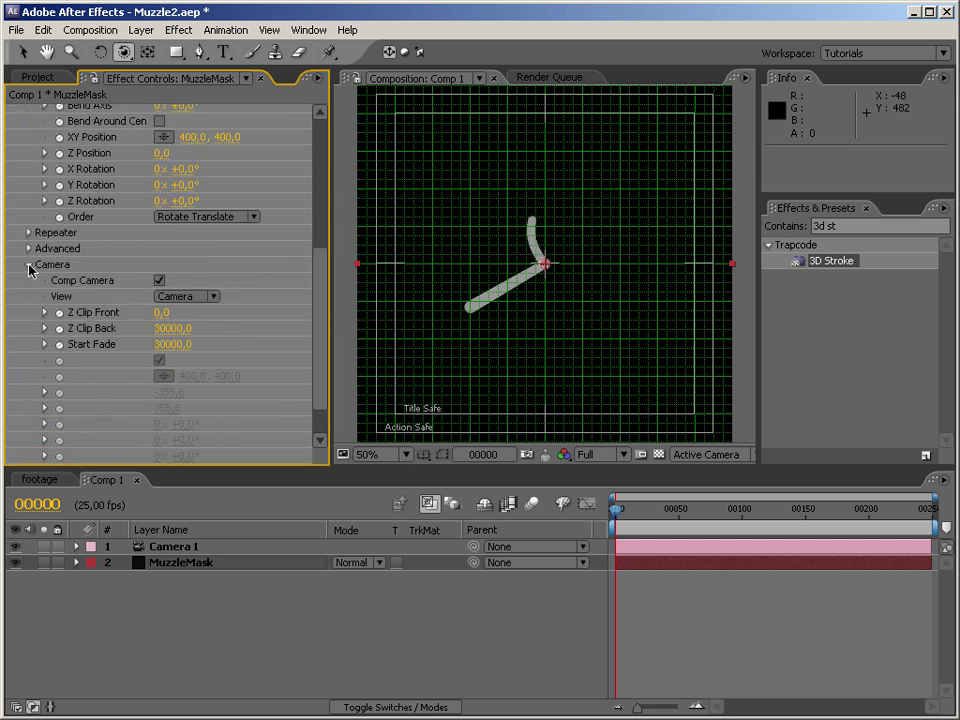
click(28, 264)
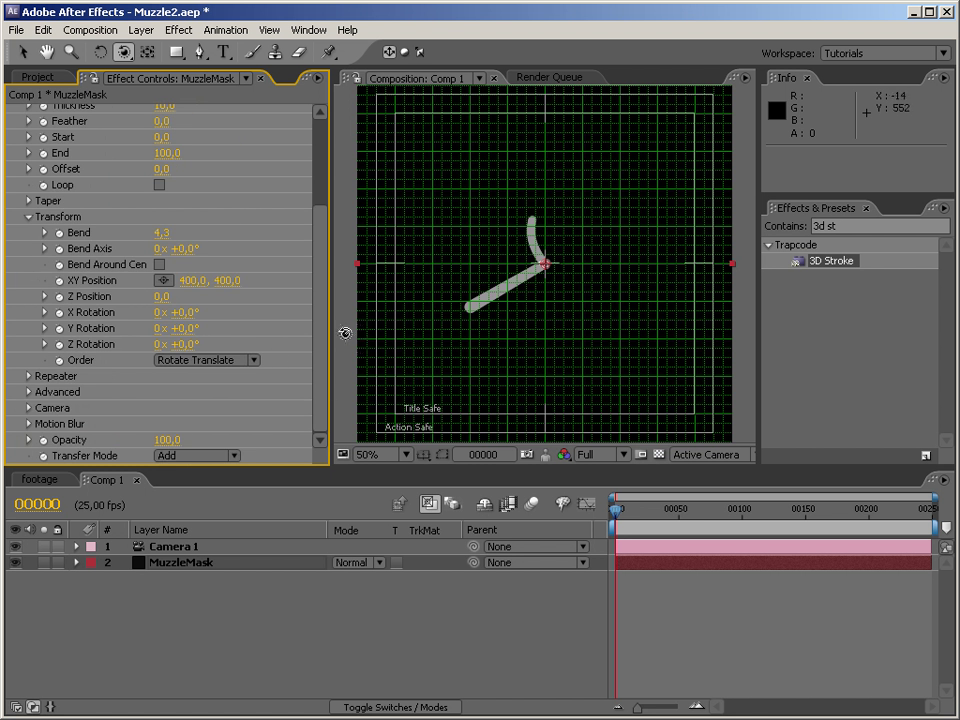
Set Side1's Y Rotation to 180° to flip its bend, and orbit to check it
scroll(320, 348, up, 1)
scroll(320, 345, up, 3)
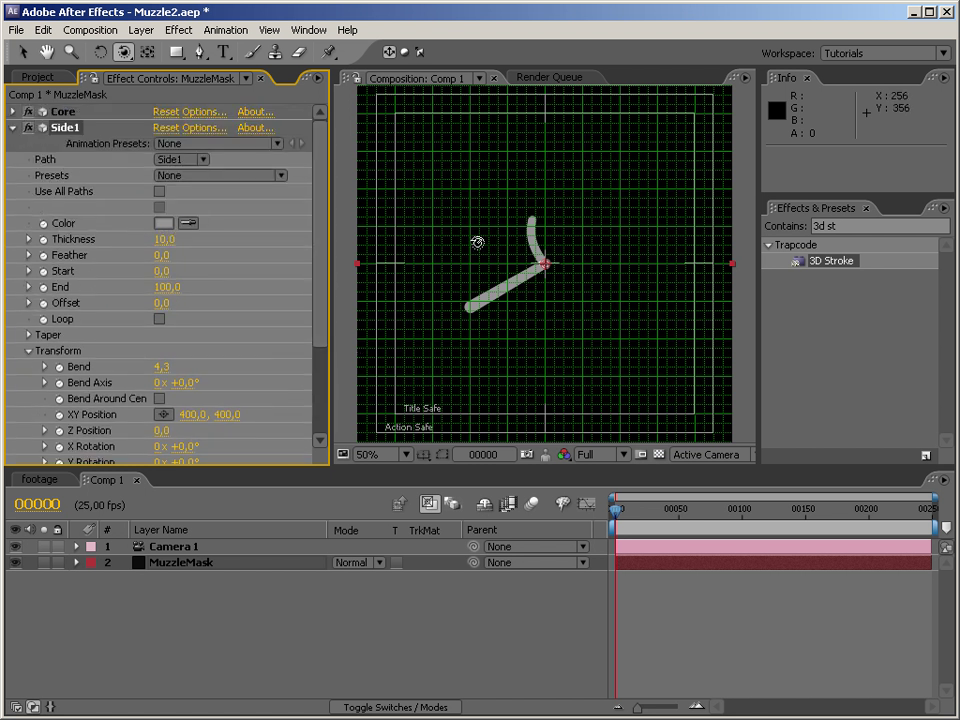
scroll(315, 380, down, 3)
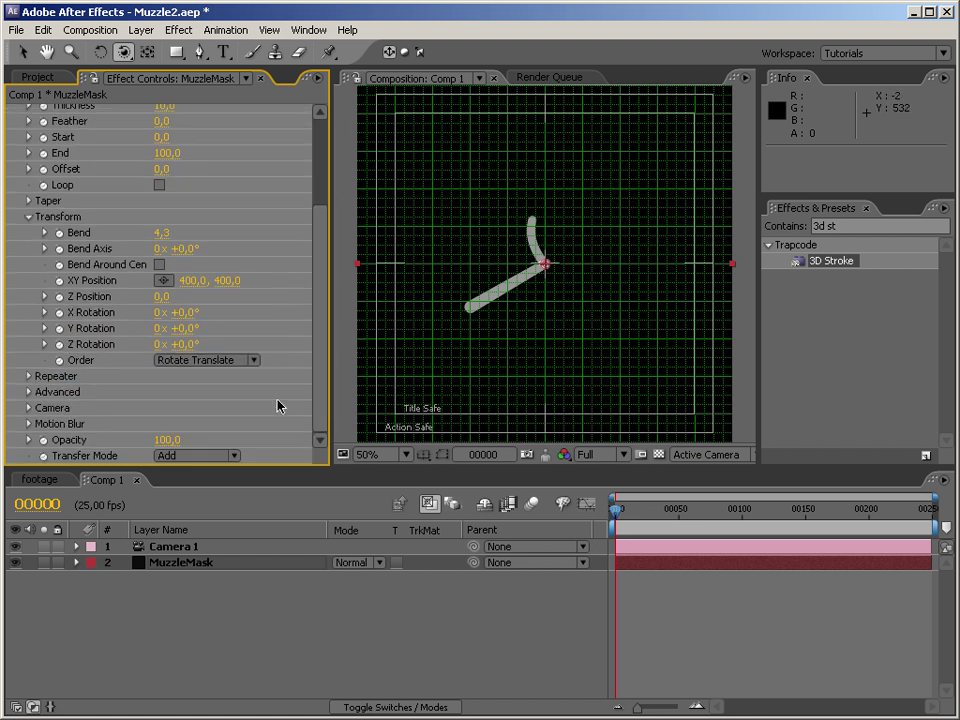
click(188, 330)
key(Return)
mouse_move(588, 328)
mouse_down()
mouse_move(647, 324)
mouse_move(679, 307)
mouse_move(645, 332)
mouse_move(581, 343)
mouse_move(555, 335)
mouse_up()
click(241, 228)
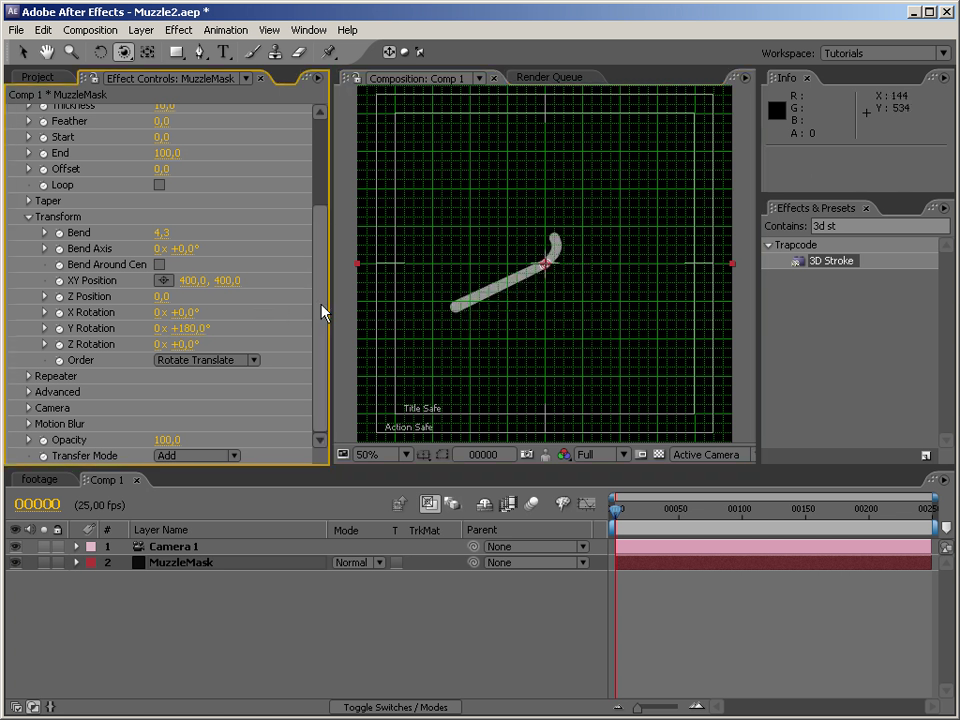
scroll(241, 228, up, 5)
Duplicate Side1 into Side2, Side3 and Side4 strokes, each set to its matching mask path
click(13, 128)
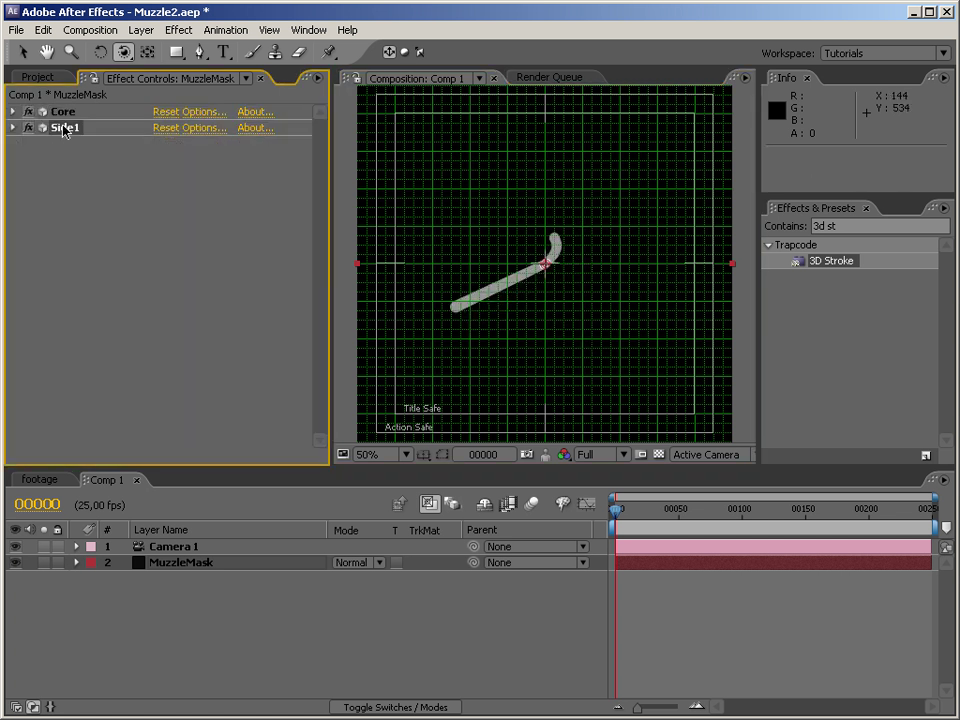
key(ctrl+d)
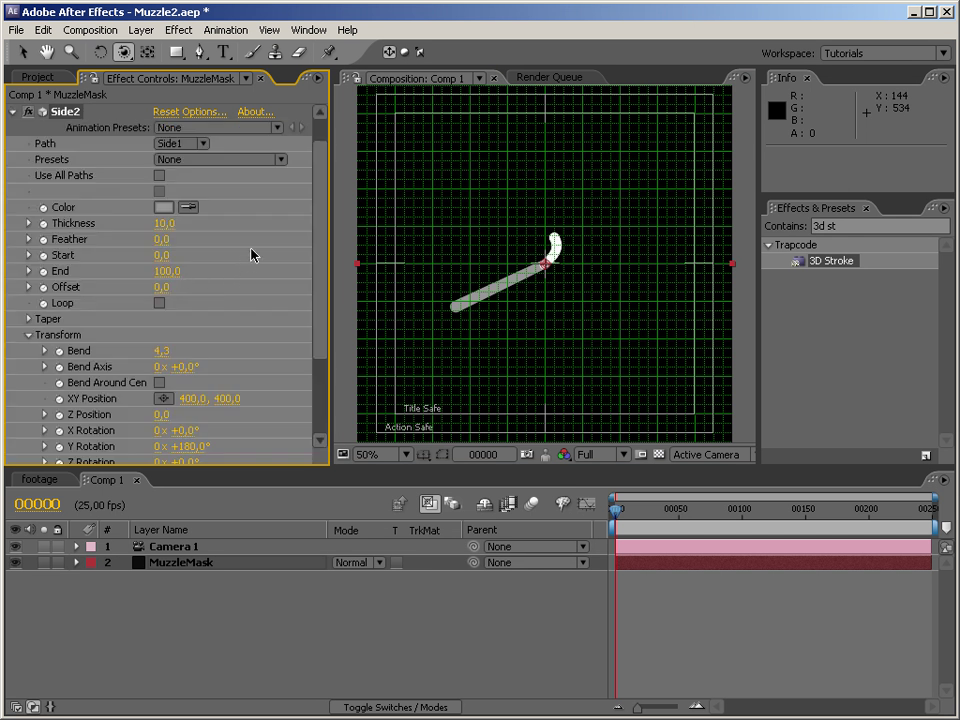
click(181, 145)
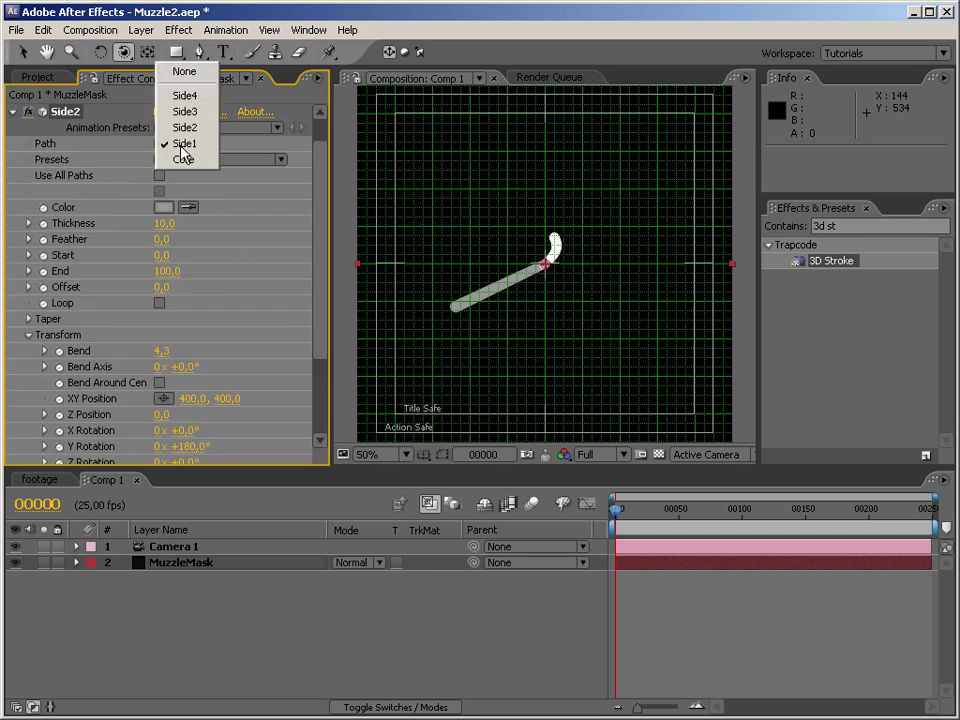
click(187, 128)
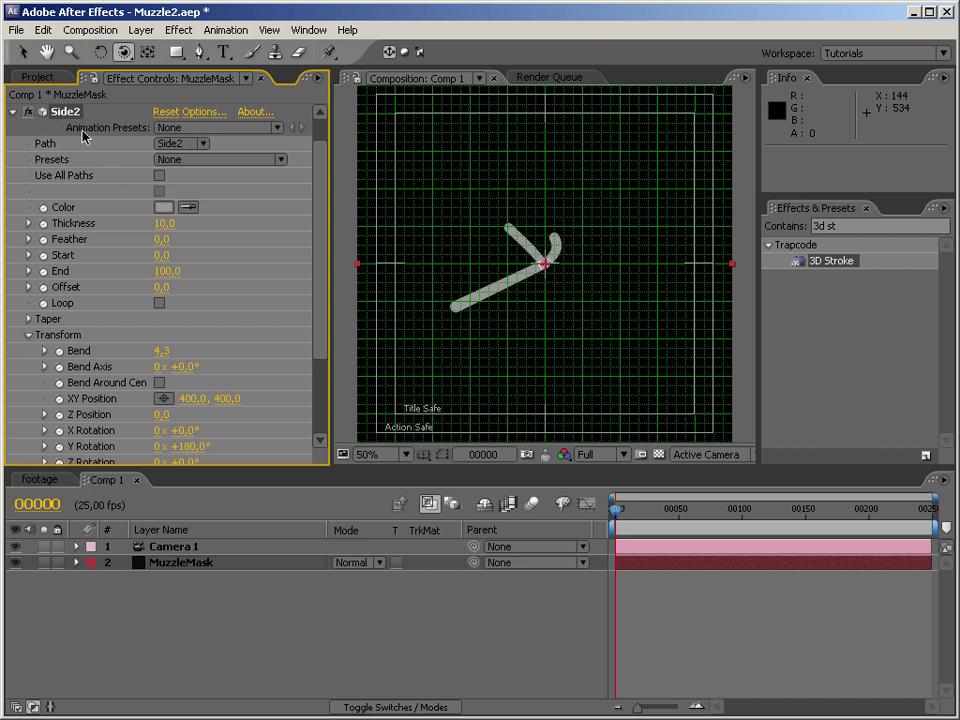
key(ctrl+d)
click(182, 144)
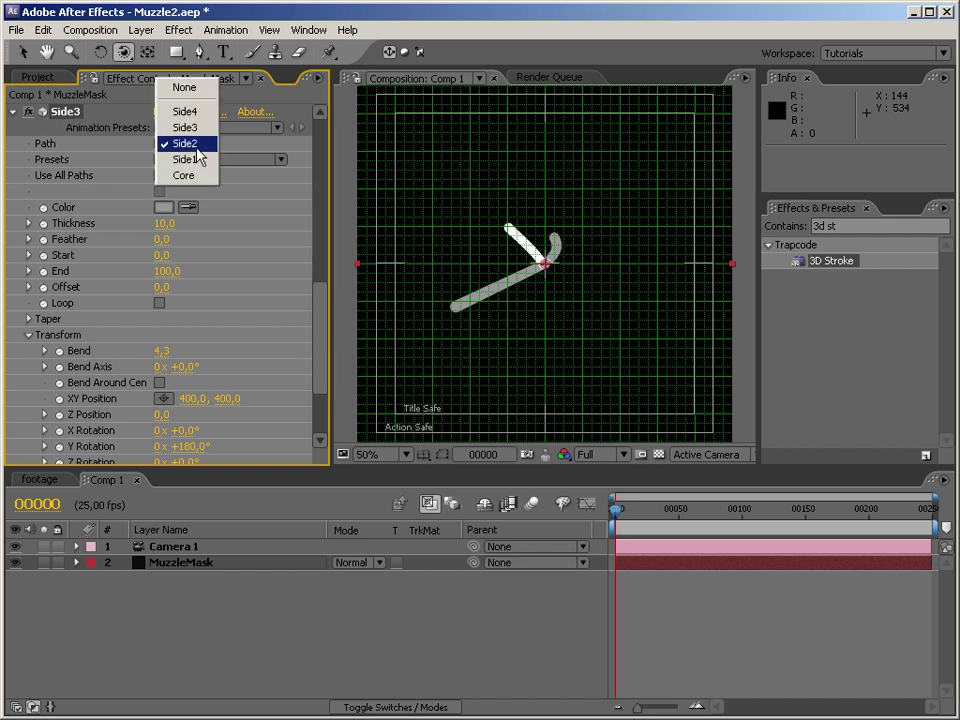
click(188, 127)
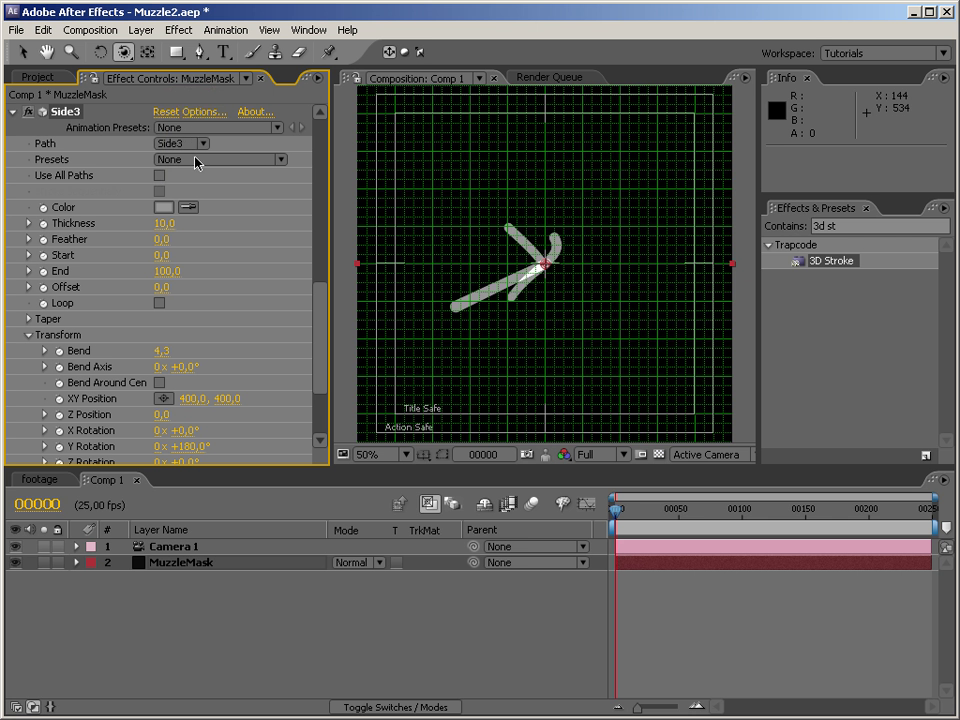
key(ctrl+d)
click(190, 147)
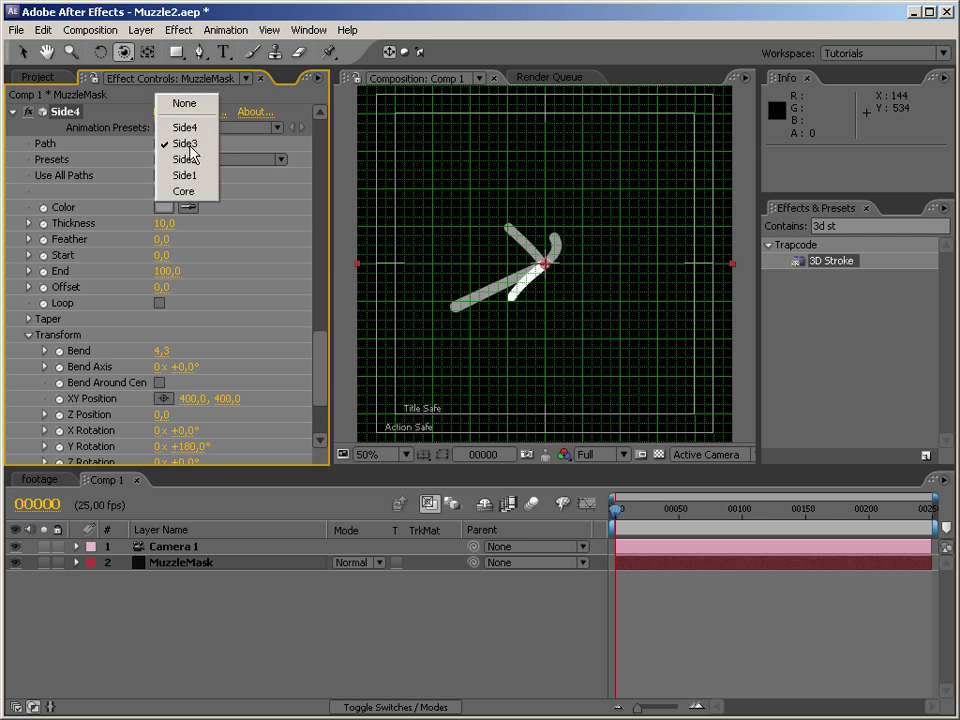
click(190, 131)
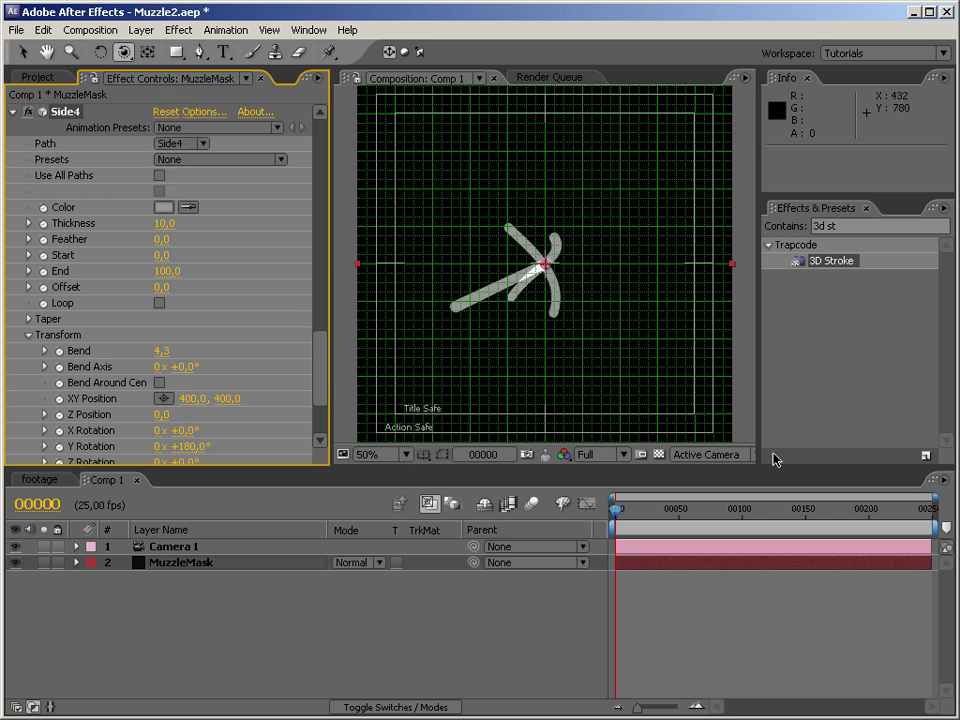
Orbit the comp camera until the stroke arms form an X
mouse_move(523, 349)
mouse_down()
mouse_move(589, 336)
mouse_move(639, 304)
mouse_move(645, 279)
mouse_move(634, 270)
mouse_move(546, 264)
mouse_move(536, 274)
mouse_move(551, 271)
mouse_move(510, 242)
mouse_move(546, 261)
mouse_up()
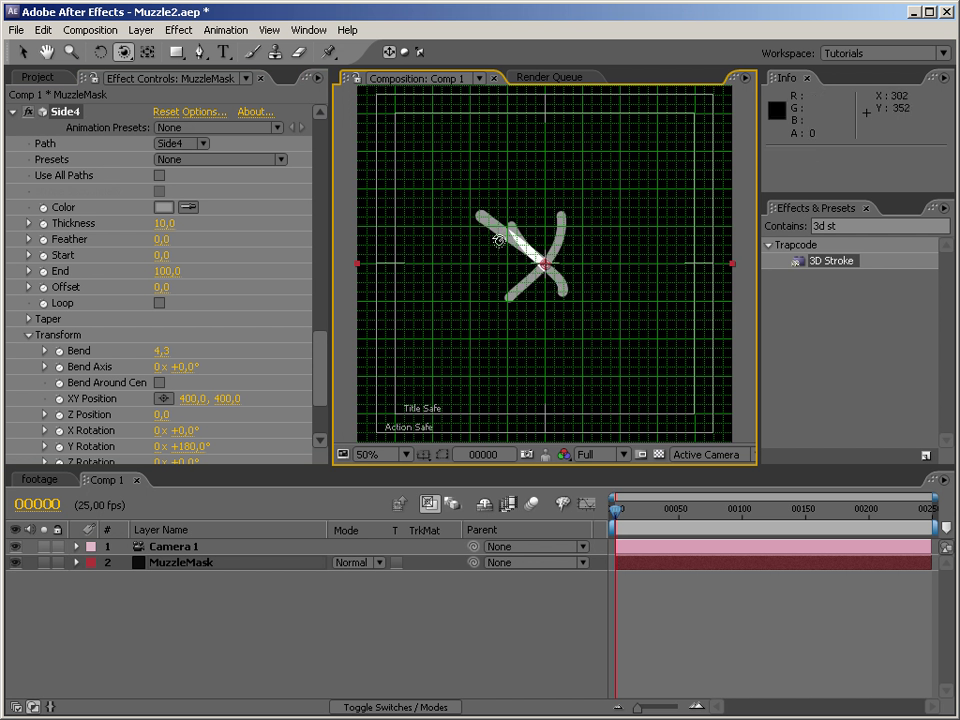
mouse_move(522, 253)
mouse_down()
mouse_move(491, 285)
mouse_move(491, 304)
mouse_move(573, 300)
mouse_move(531, 315)
mouse_move(489, 281)
mouse_move(431, 266)
mouse_move(455, 251)
mouse_move(497, 253)
mouse_move(574, 306)
mouse_move(576, 323)
mouse_move(525, 326)
mouse_move(480, 283)
mouse_up()
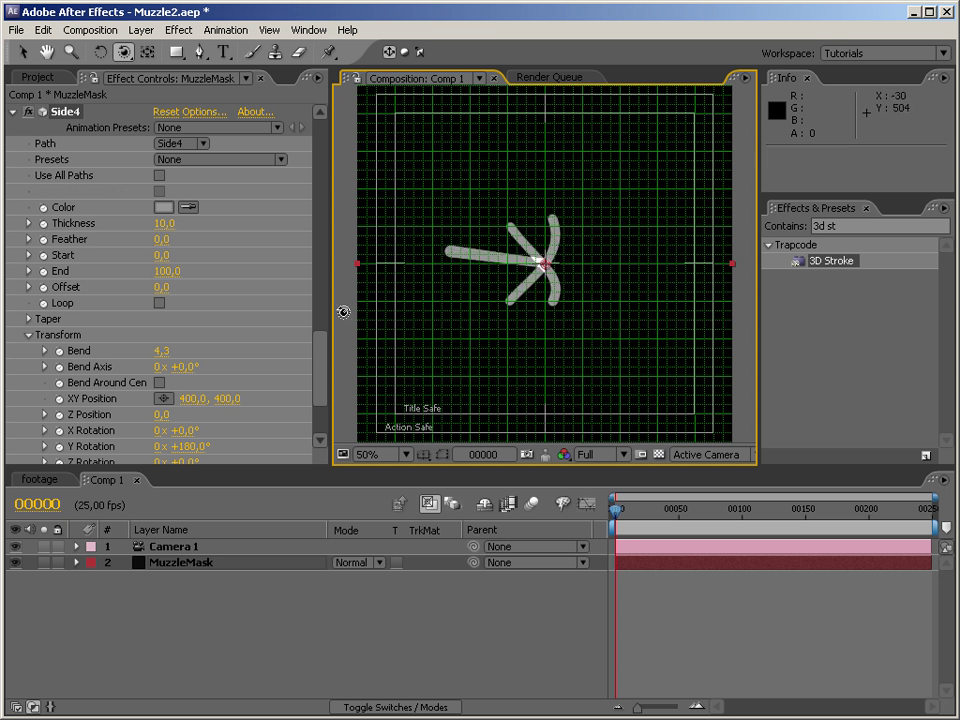
drag(317, 343, 308, 124)
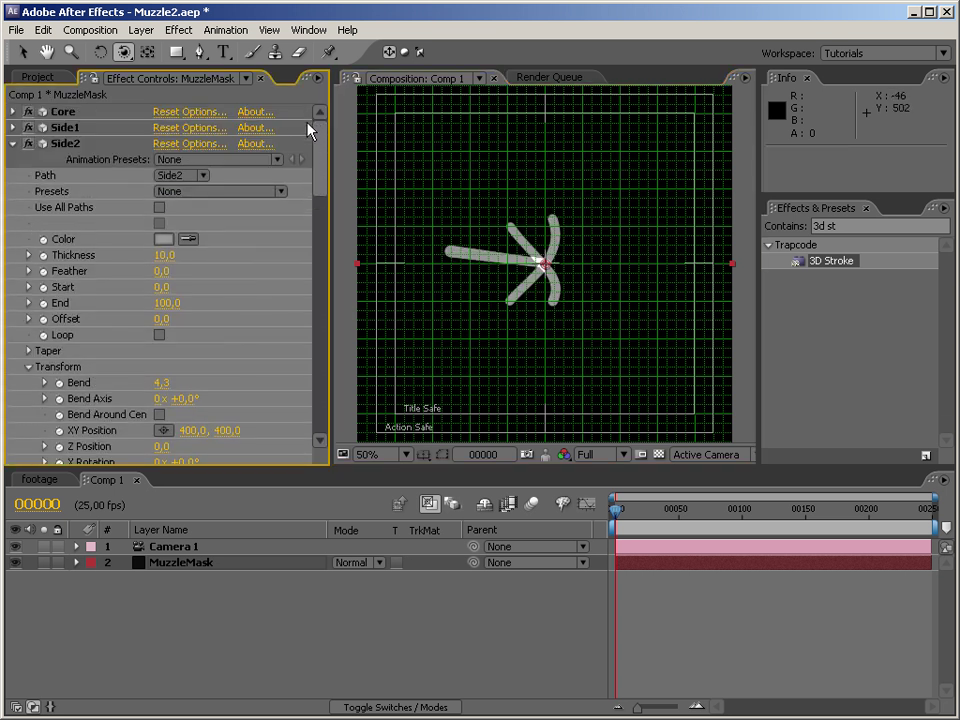
Collapse the Side2–Side4 strokes and slightly thicken the Core stroke
click(12, 143)
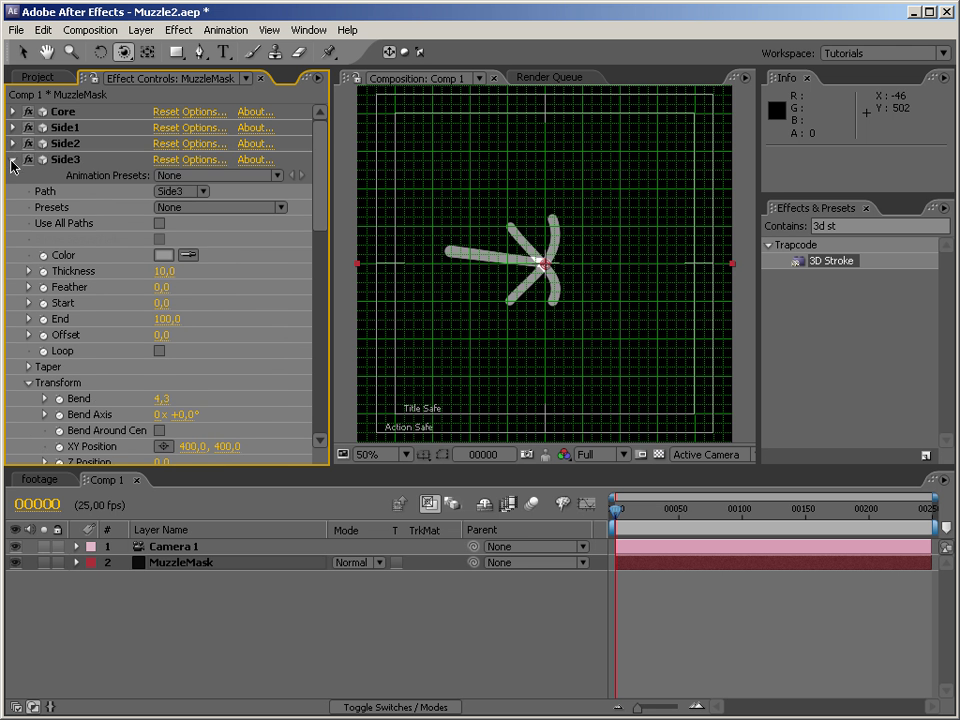
click(12, 159)
click(12, 176)
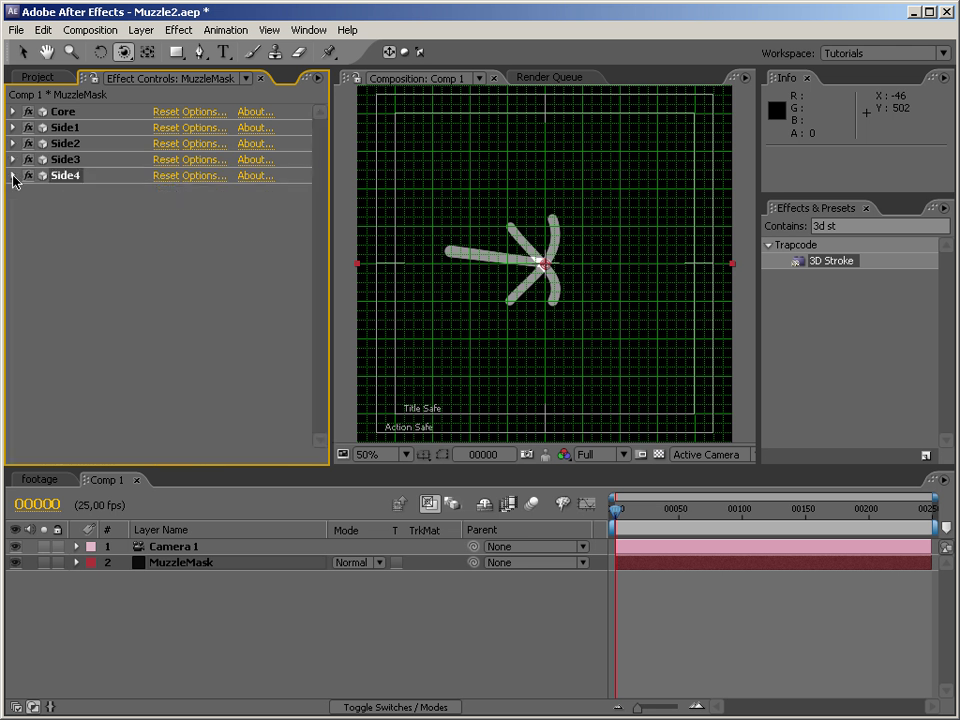
click(13, 112)
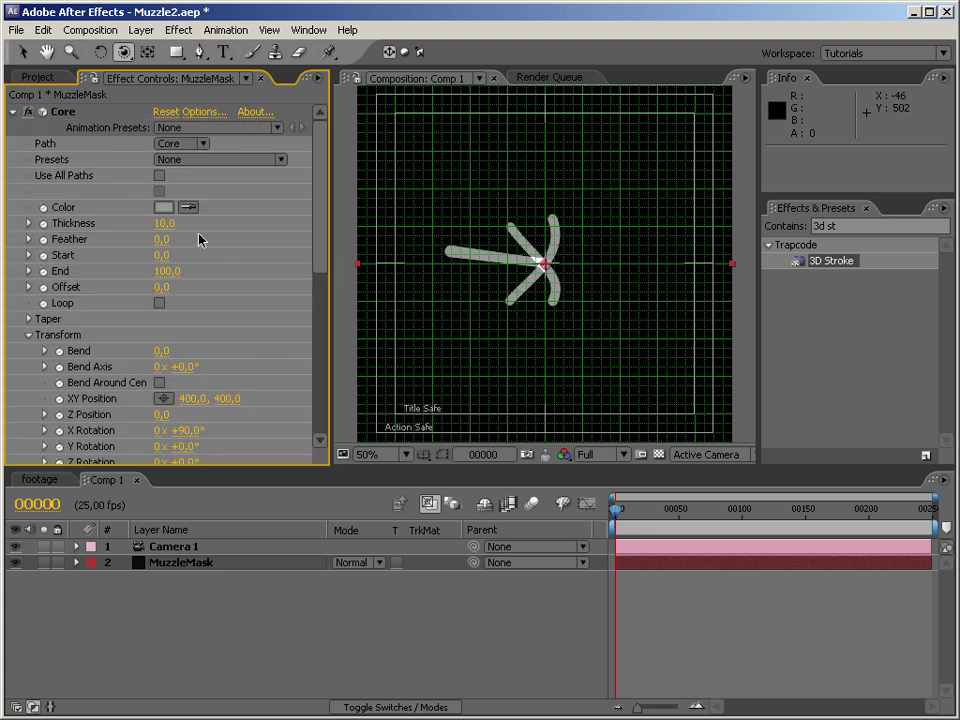
drag(168, 231, 211, 225)
drag(319, 253, 303, 309)
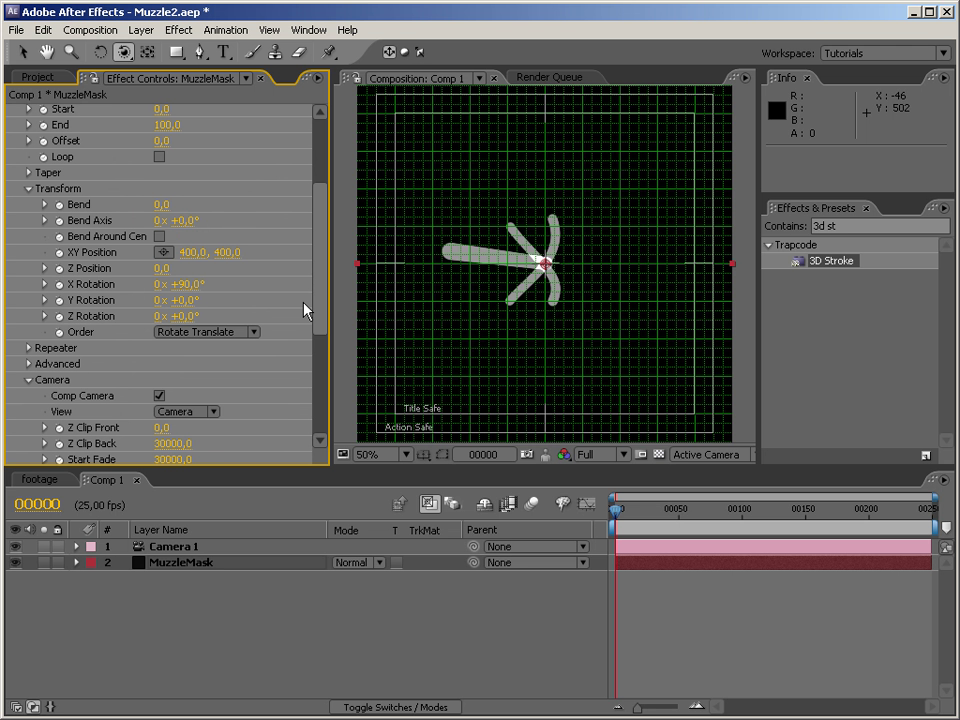
Enable Core's taper (Start 27, End 25, shapes 1,2 and 1,6) and raise Thickness to 29,5
click(29, 189)
click(29, 173)
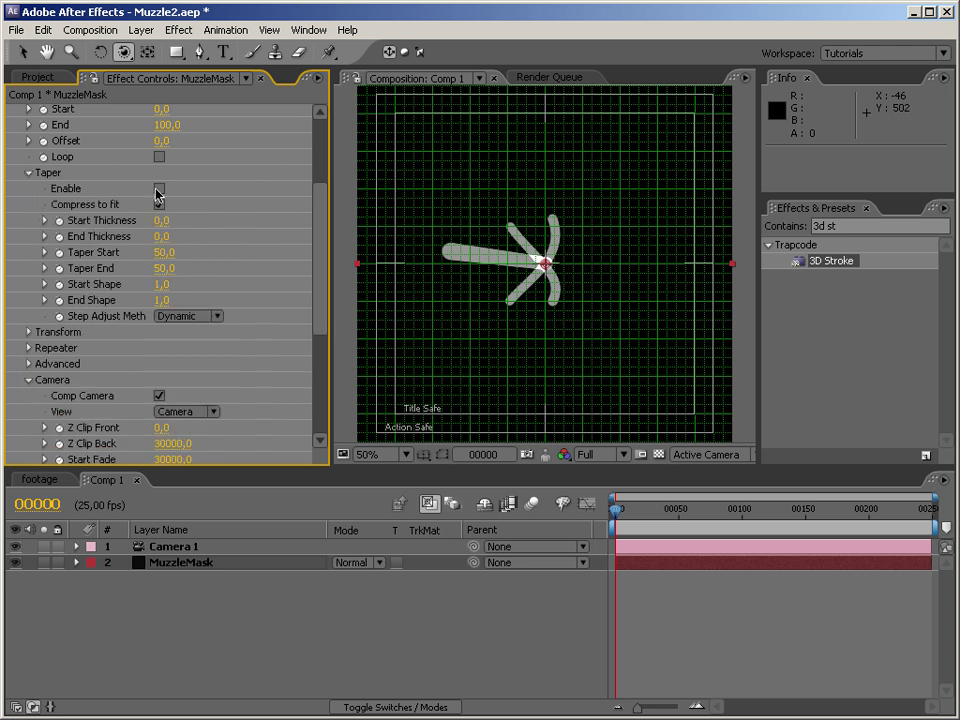
click(159, 189)
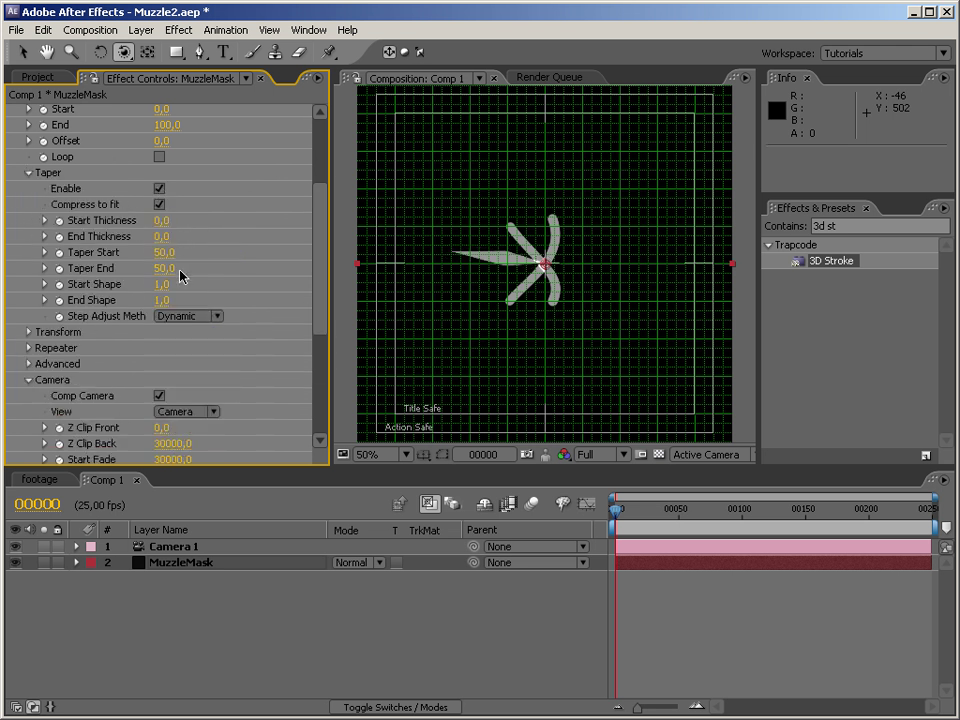
mouse_move(165, 269)
mouse_down()
mouse_move(190, 271)
mouse_move(141, 273)
mouse_move(186, 253)
mouse_move(157, 253)
mouse_up()
mouse_move(160, 284)
mouse_down()
mouse_move(194, 282)
mouse_move(166, 304)
mouse_move(226, 294)
mouse_up()
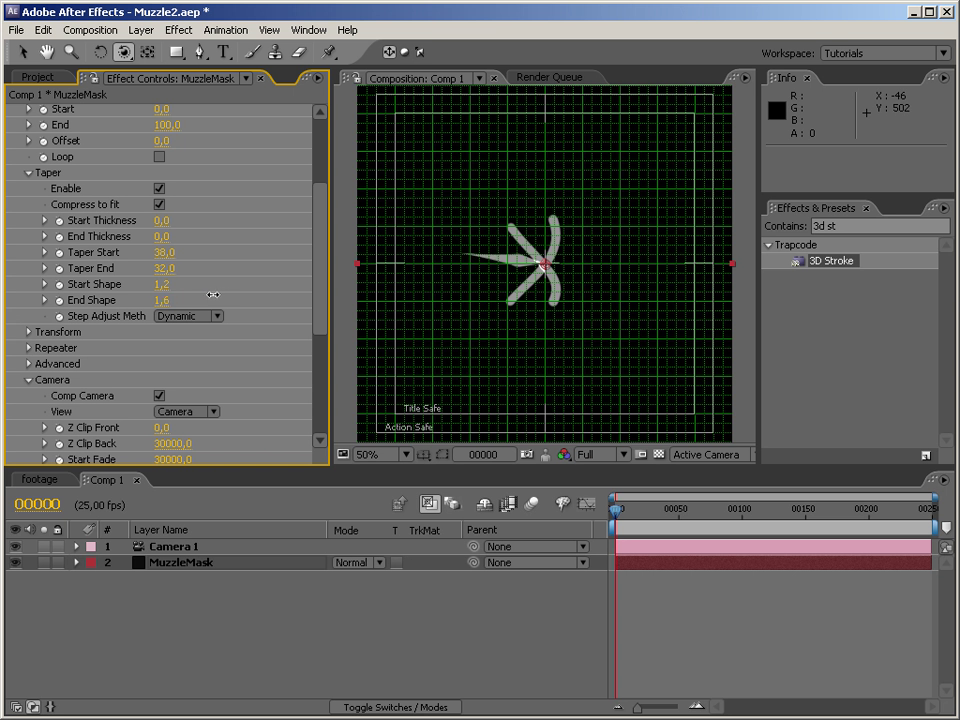
mouse_move(165, 268)
mouse_down()
mouse_move(189, 266)
mouse_move(155, 255)
mouse_up()
mouse_move(596, 311)
mouse_down()
mouse_move(527, 328)
mouse_move(516, 302)
mouse_move(470, 295)
mouse_up()
drag(322, 251, 320, 178)
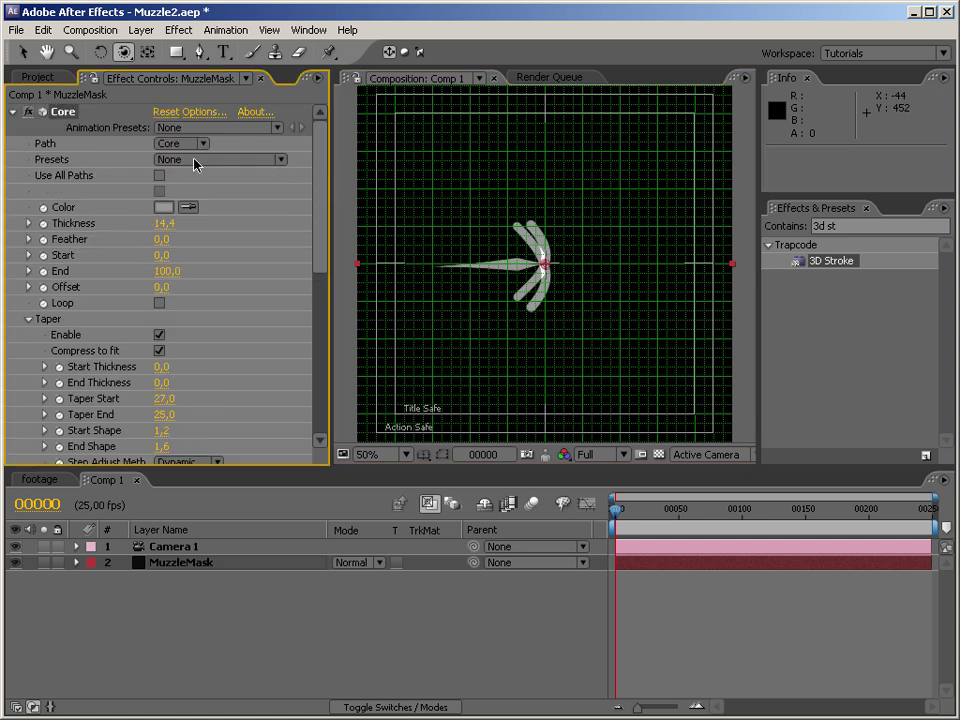
drag(162, 223, 320, 223)
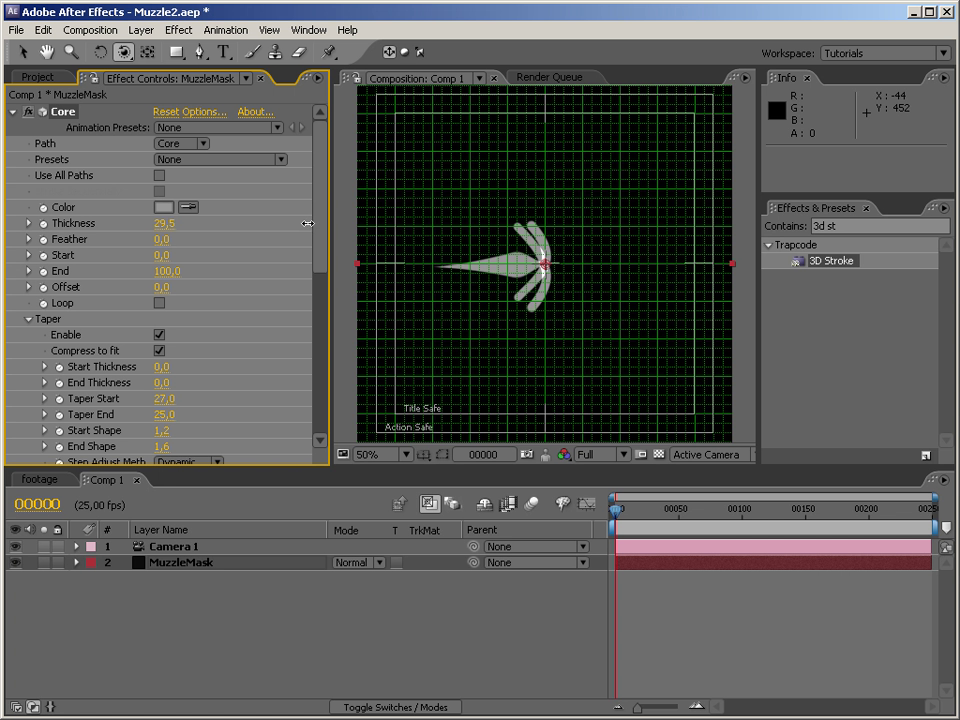
mouse_move(553, 343)
mouse_down()
mouse_move(534, 336)
mouse_move(576, 362)
mouse_move(624, 345)
mouse_move(410, 200)
mouse_up()
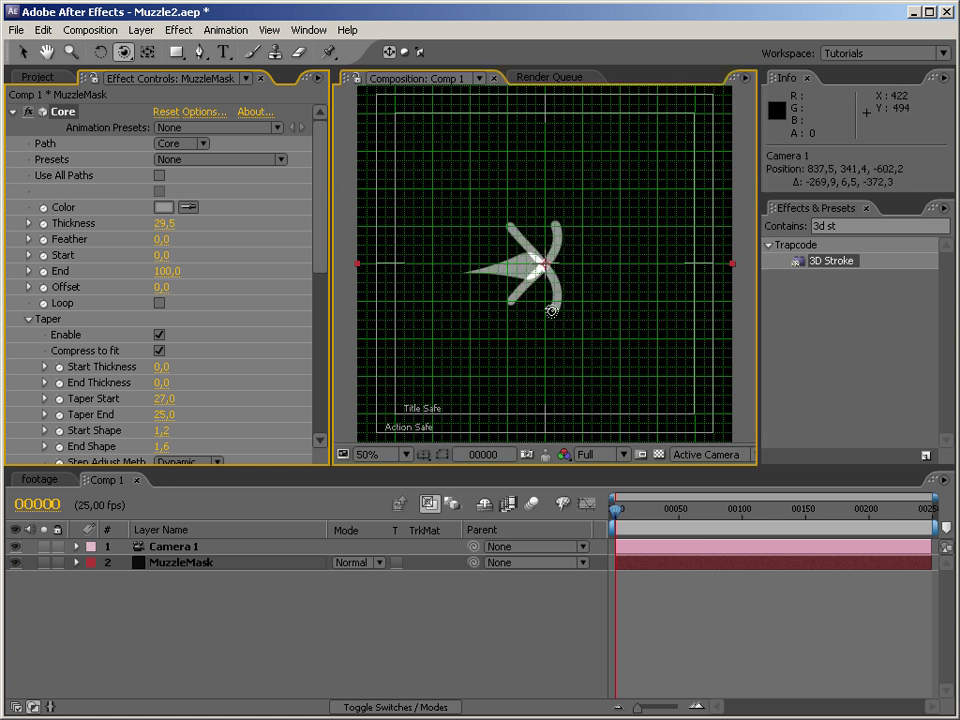
Enable tapering on the Side1 stroke with Taper Start 72 and Taper End 75
click(14, 113)
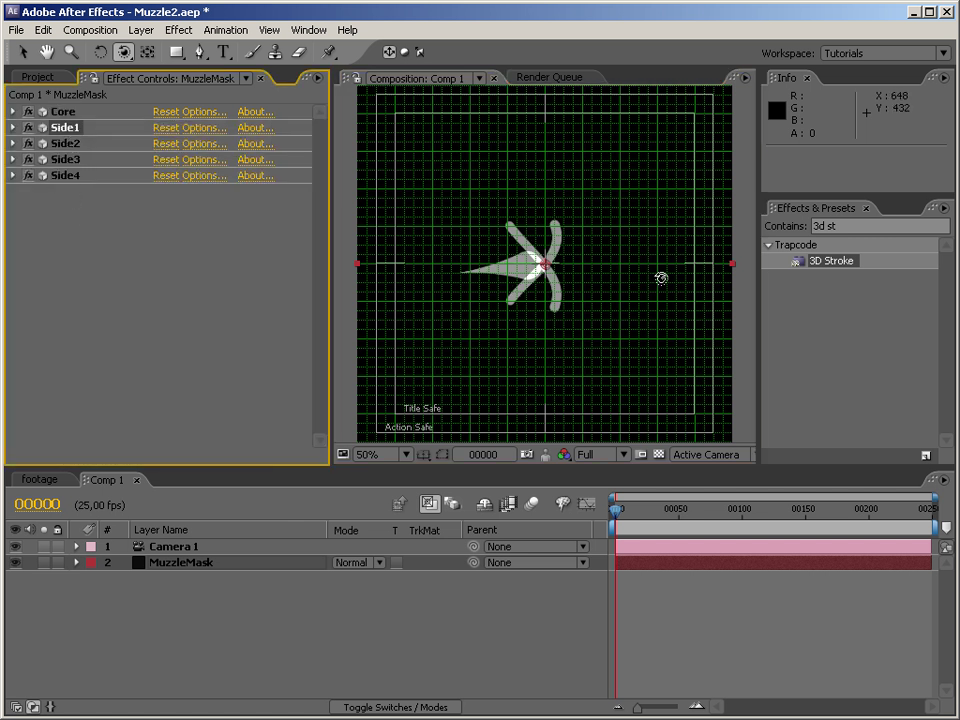
click(12, 127)
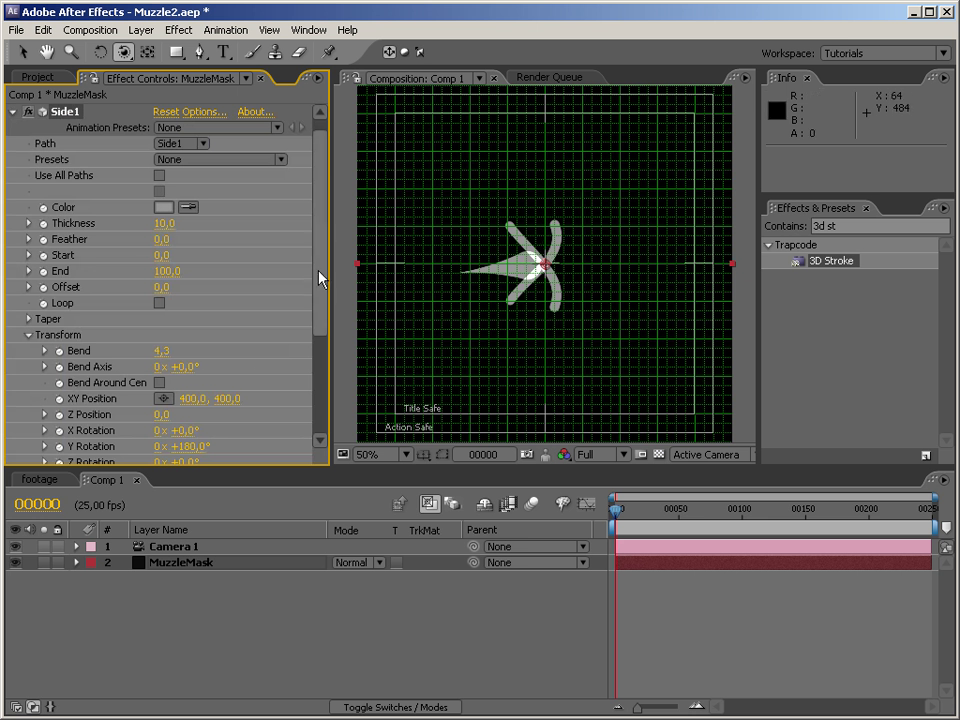
scroll(296, 381, down, 3)
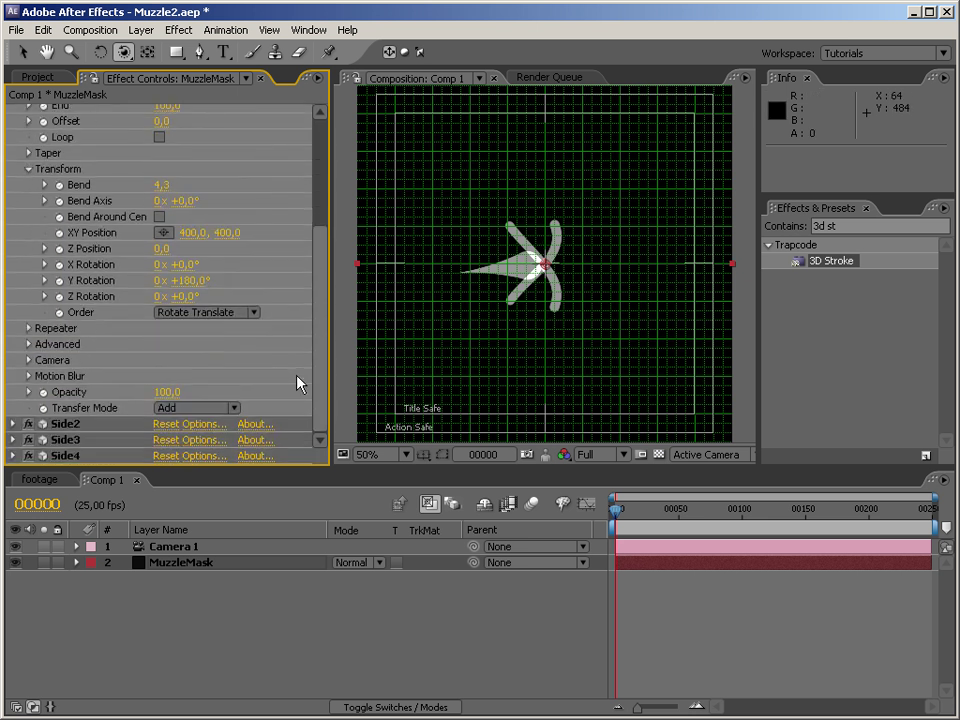
click(28, 154)
click(158, 169)
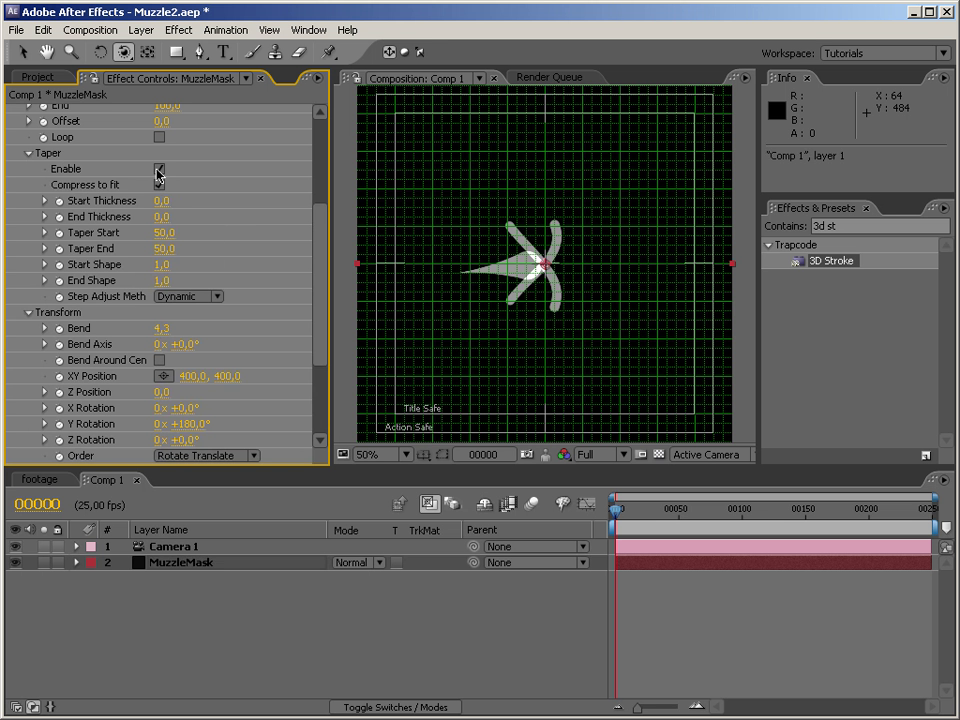
click(159, 185)
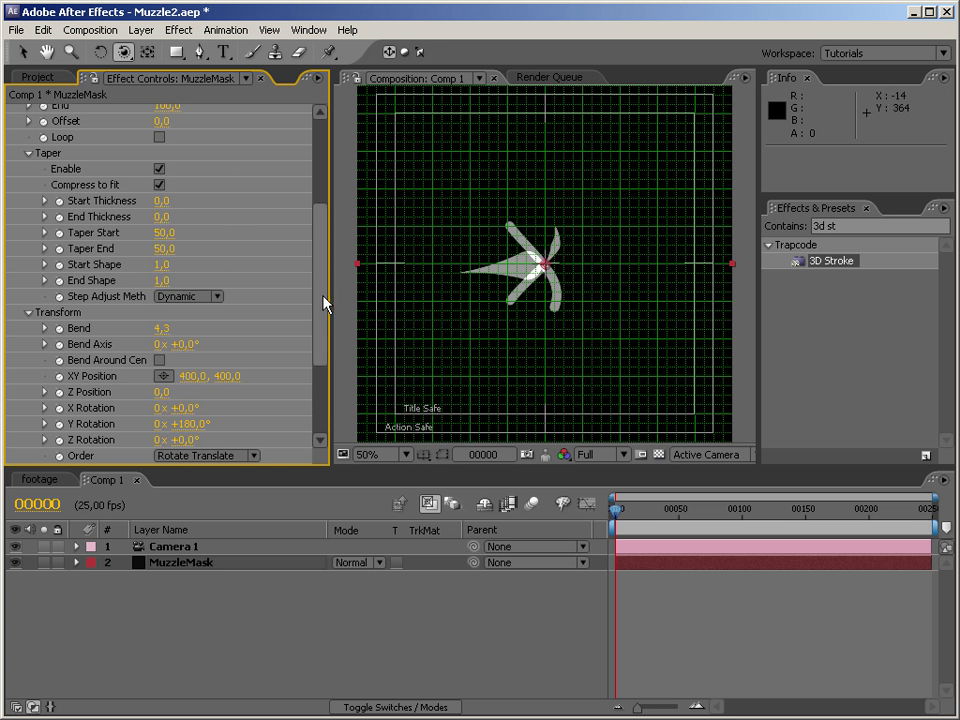
mouse_move(615, 339)
mouse_down()
mouse_move(639, 342)
mouse_move(583, 349)
mouse_move(487, 298)
mouse_move(474, 266)
mouse_move(422, 298)
mouse_move(460, 296)
mouse_up()
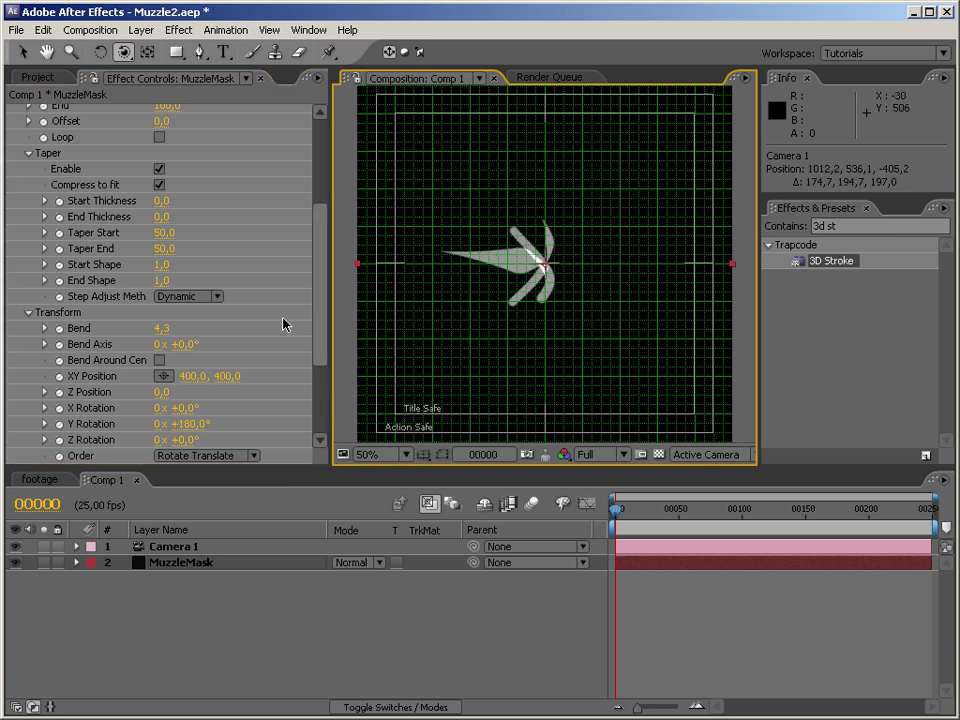
mouse_move(458, 230)
mouse_down()
mouse_move(546, 257)
mouse_move(541, 213)
mouse_up()
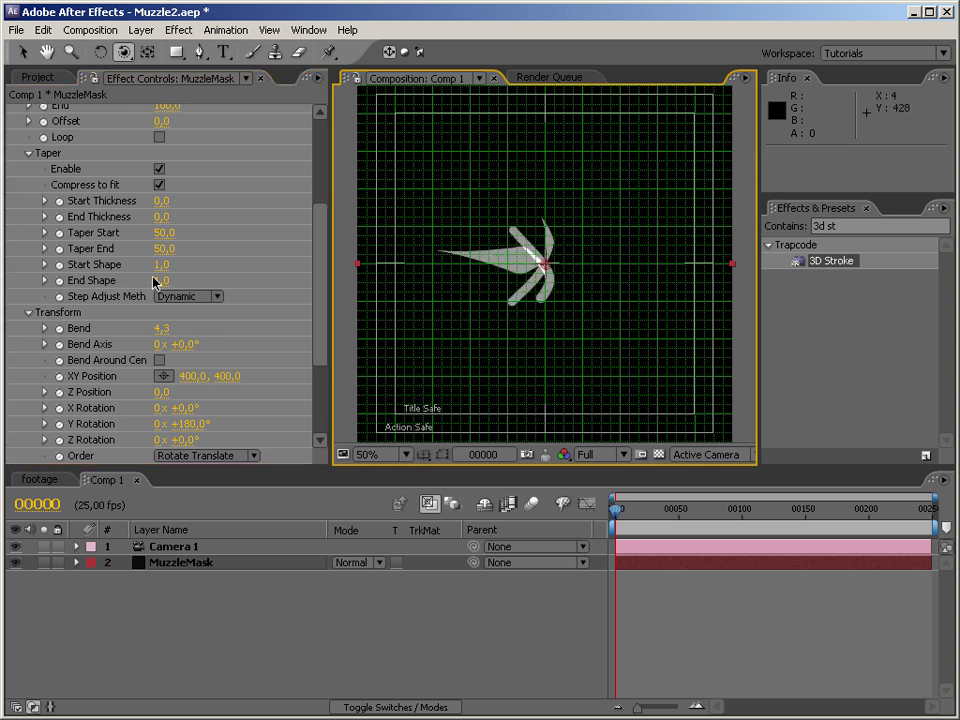
mouse_move(160, 232)
mouse_down()
mouse_move(122, 232)
mouse_move(234, 232)
mouse_move(218, 232)
mouse_up()
mouse_move(162, 248)
mouse_down()
mouse_move(112, 248)
mouse_move(243, 248)
mouse_up()
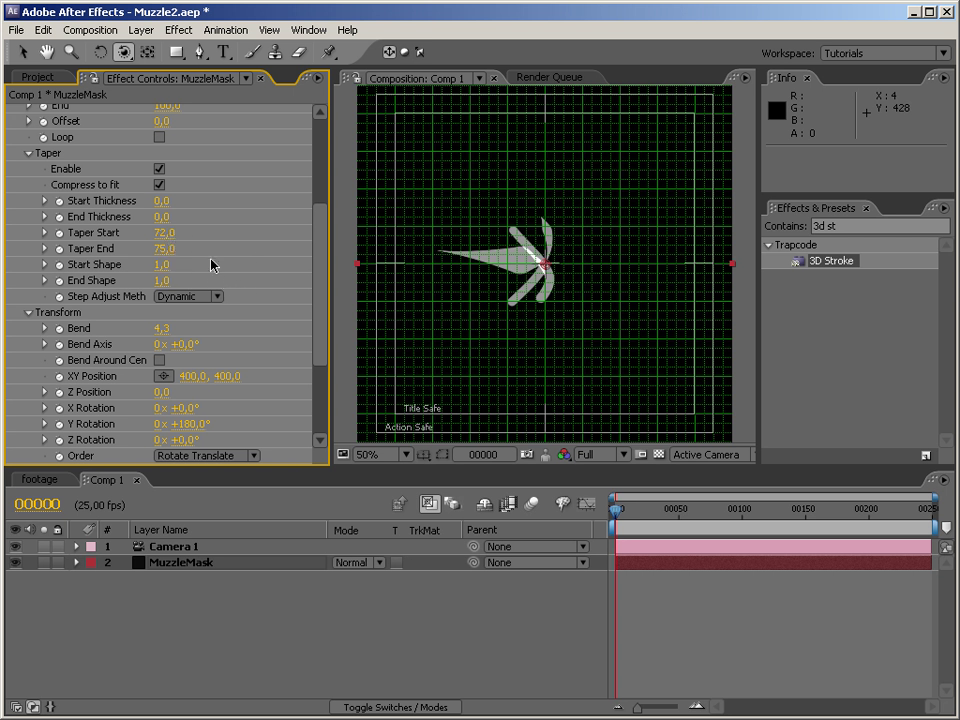
drag(321, 300, 316, 385)
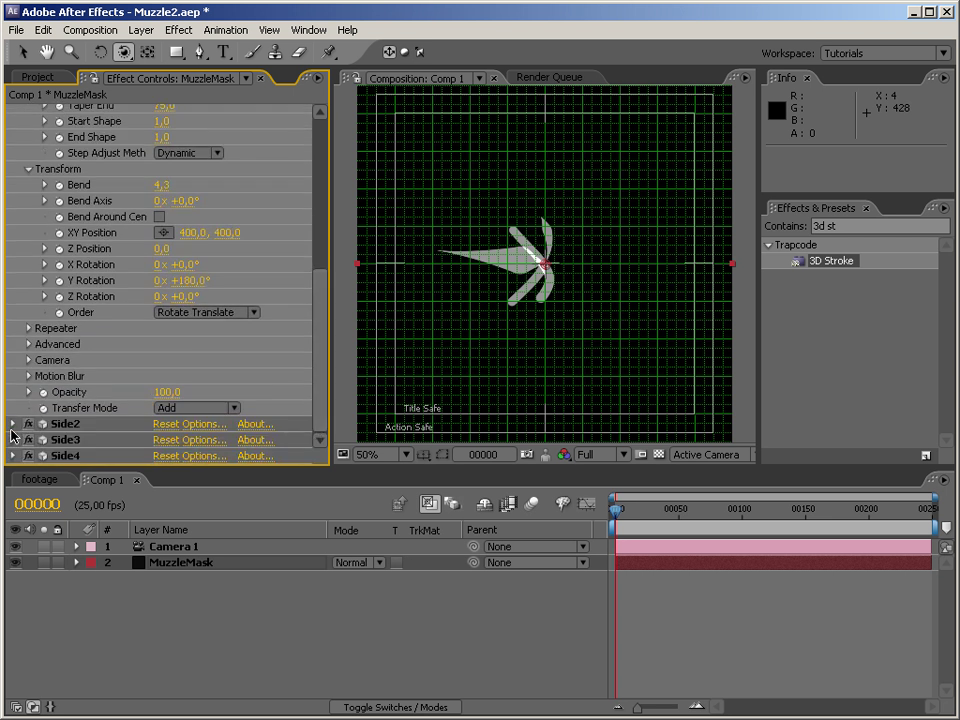
Enable tapering on Side2 with Taper Start 50 and Taper End 75
click(12, 424)
click(322, 313)
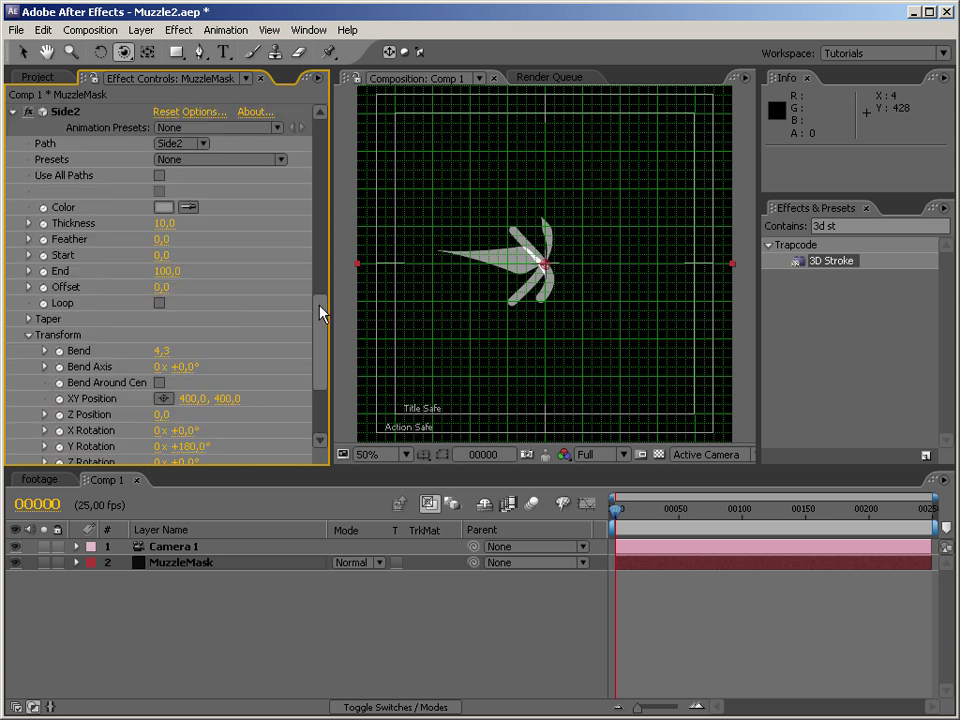
click(29, 318)
click(159, 327)
click(165, 392)
text(50)
key(Tab)
text(75)
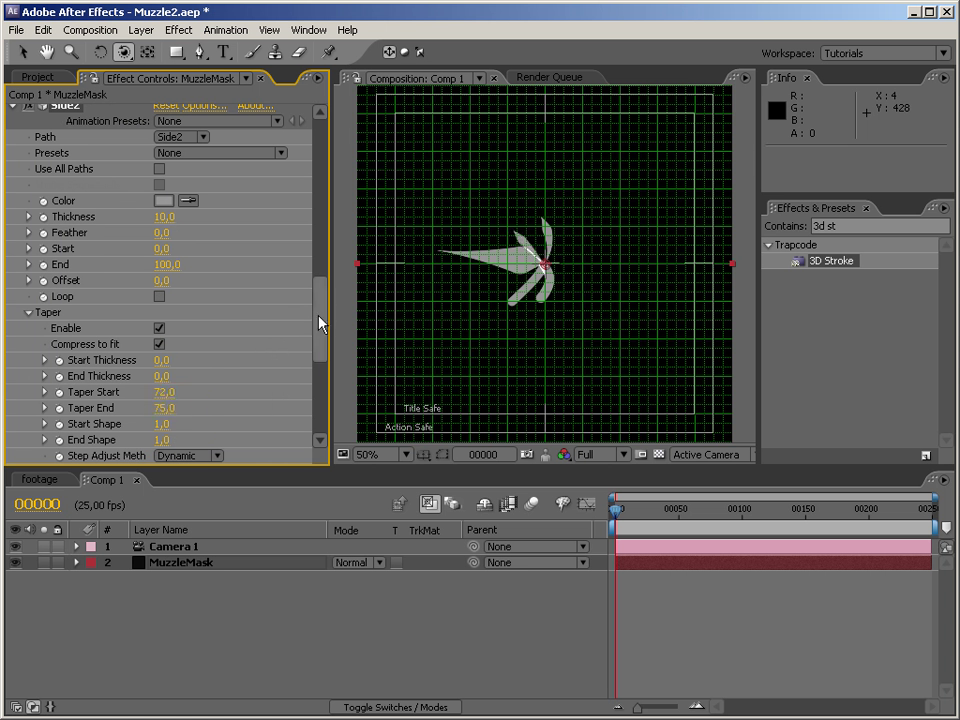
drag(317, 326, 310, 437)
Enable tapering on Side3 with Taper Start 72 and Taper End 75
click(12, 439)
scroll(123, 441, down, 5)
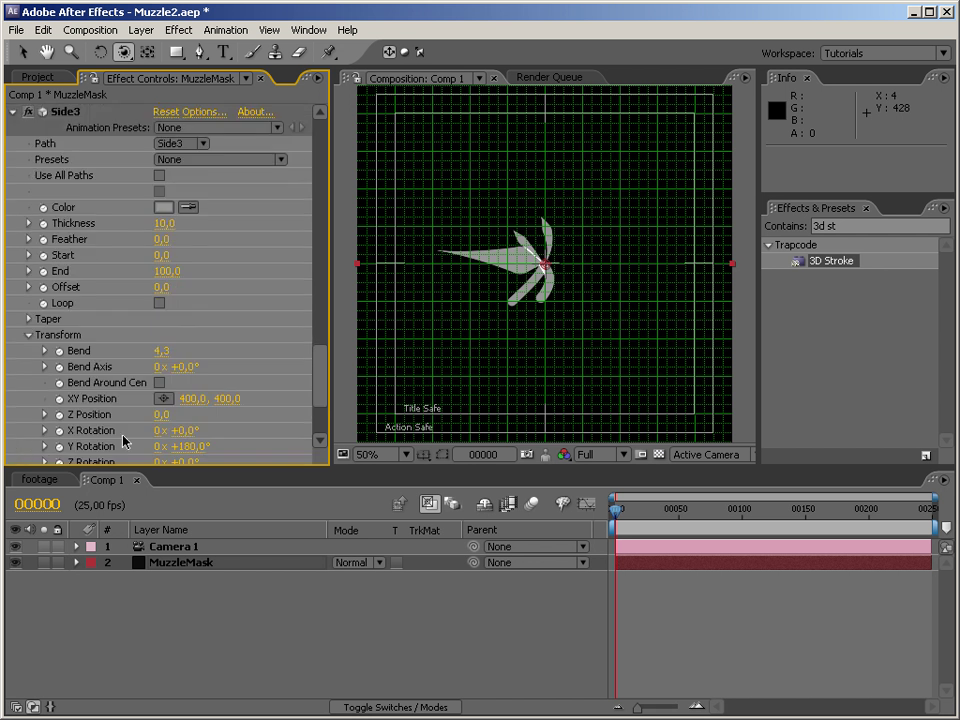
click(29, 320)
click(157, 330)
click(166, 395)
text(72)
key(Tab)
text(75)
key(Return)
Enable tapering on Side4 with Taper Start 72 and Taper End 75
scroll(316, 430, down, 4)
scroll(316, 432, down, 3)
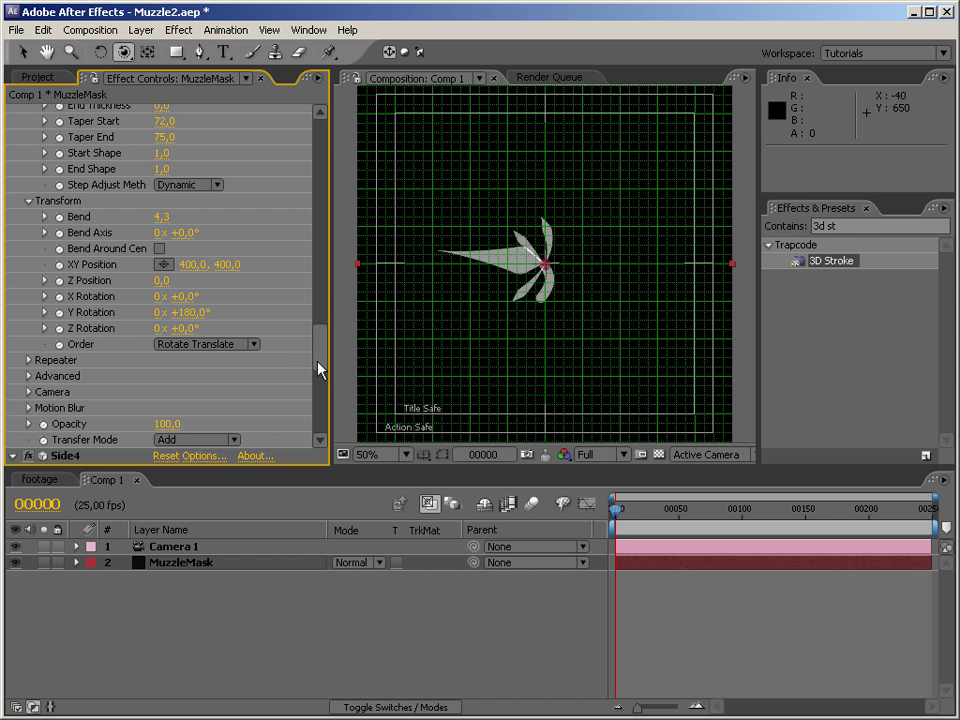
scroll(318, 370, up, 1)
scroll(318, 440, down, 15)
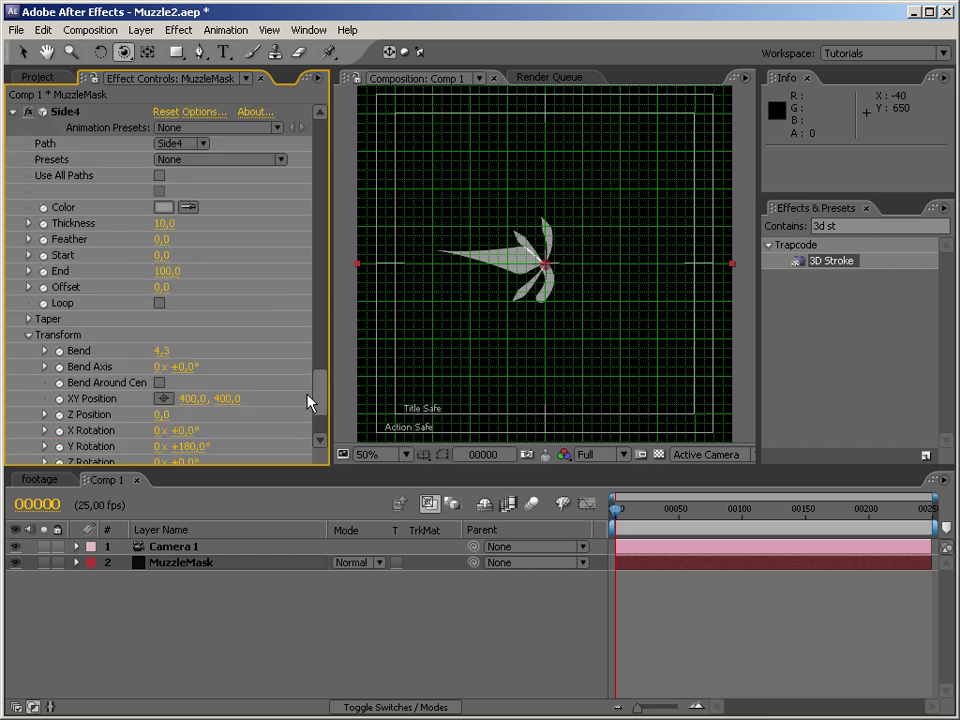
click(26, 319)
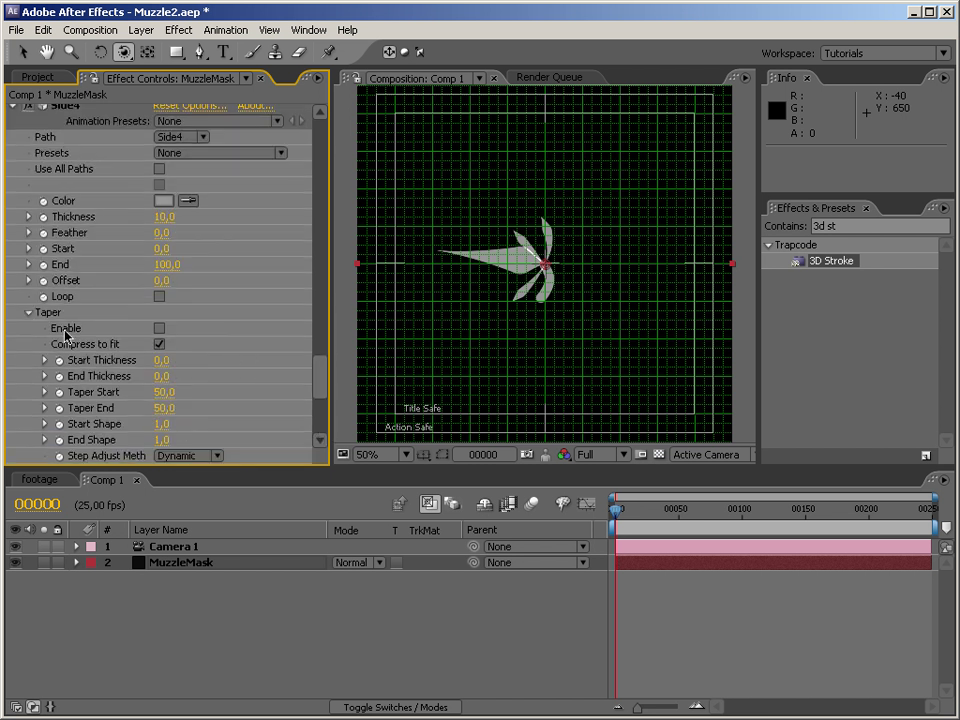
click(159, 328)
click(163, 392)
text(72)
key(Tab)
text(75)
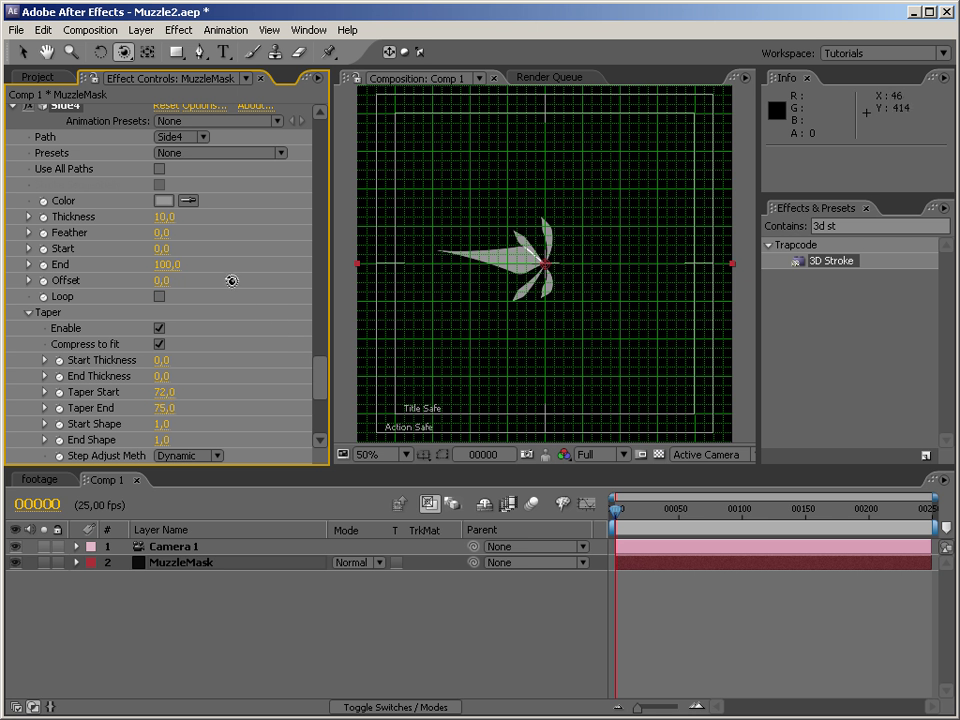
Orbit to check the tapered arms, then collapse the Side2 and Side3 effects
drag(447, 276, 509, 316)
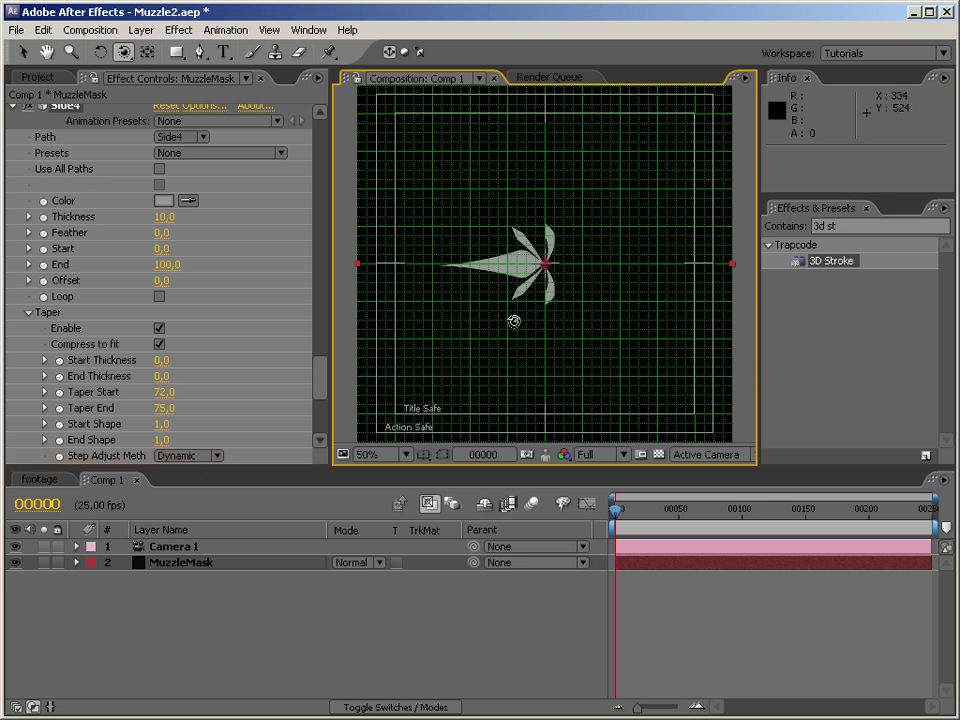
drag(320, 384, 320, 128)
click(13, 146)
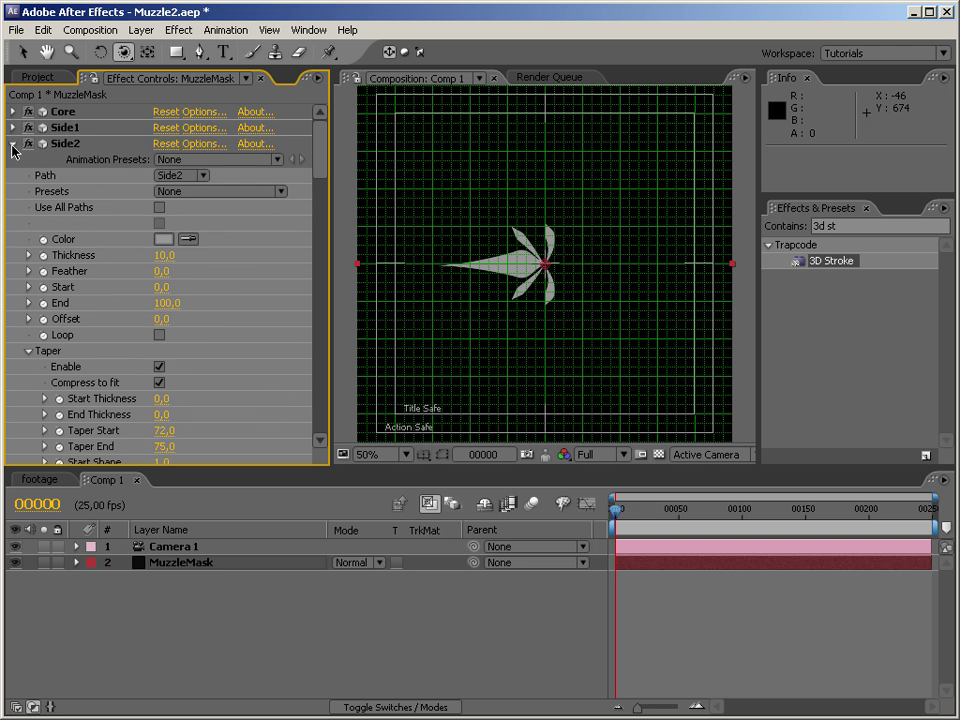
click(12, 144)
click(12, 159)
Search 'rough' and apply Roughen Edges to the MuzzleMask layer
click(12, 175)
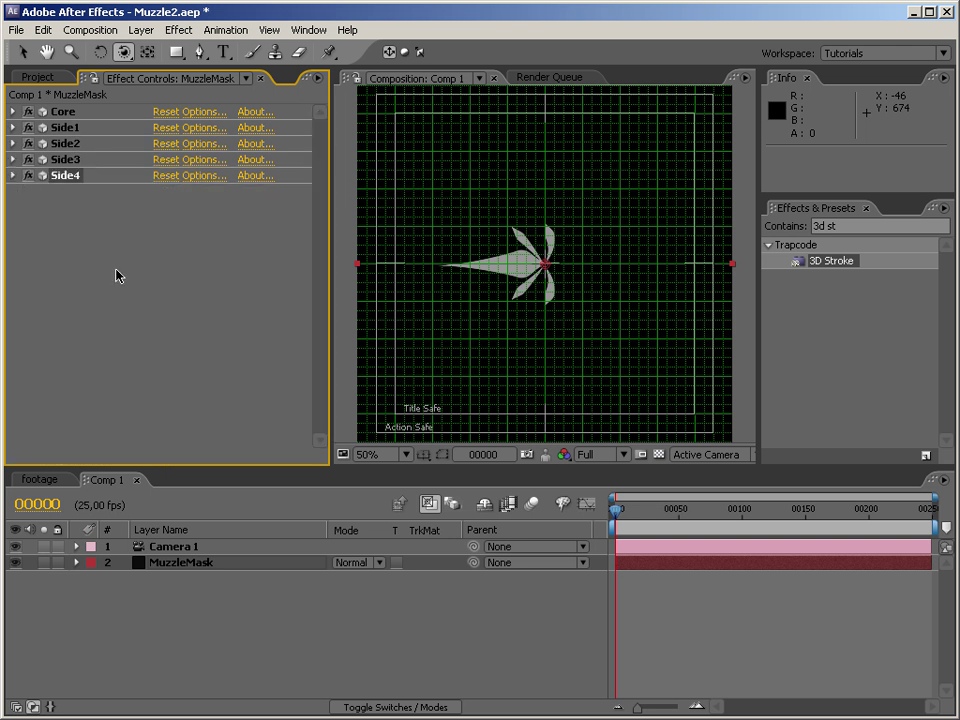
double_click(845, 226)
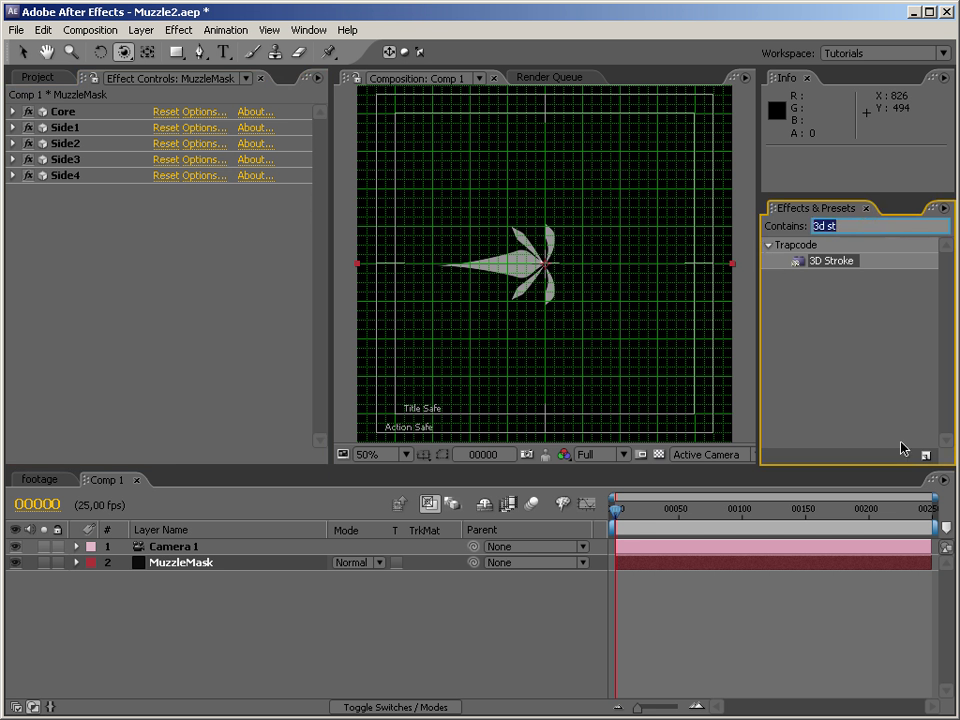
text(rough)
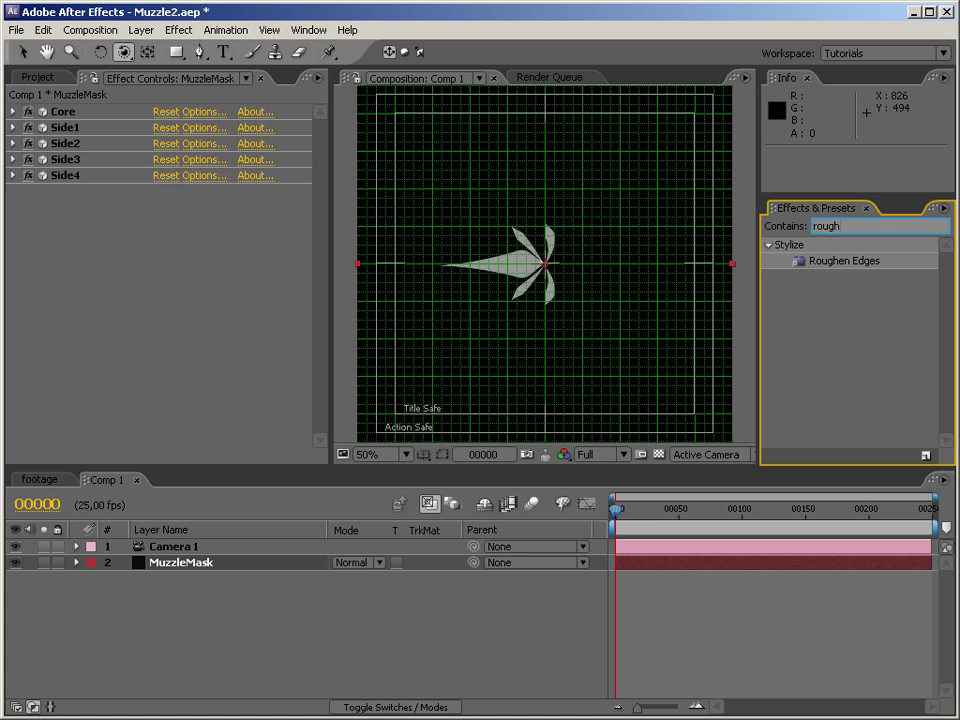
drag(861, 263, 84, 283)
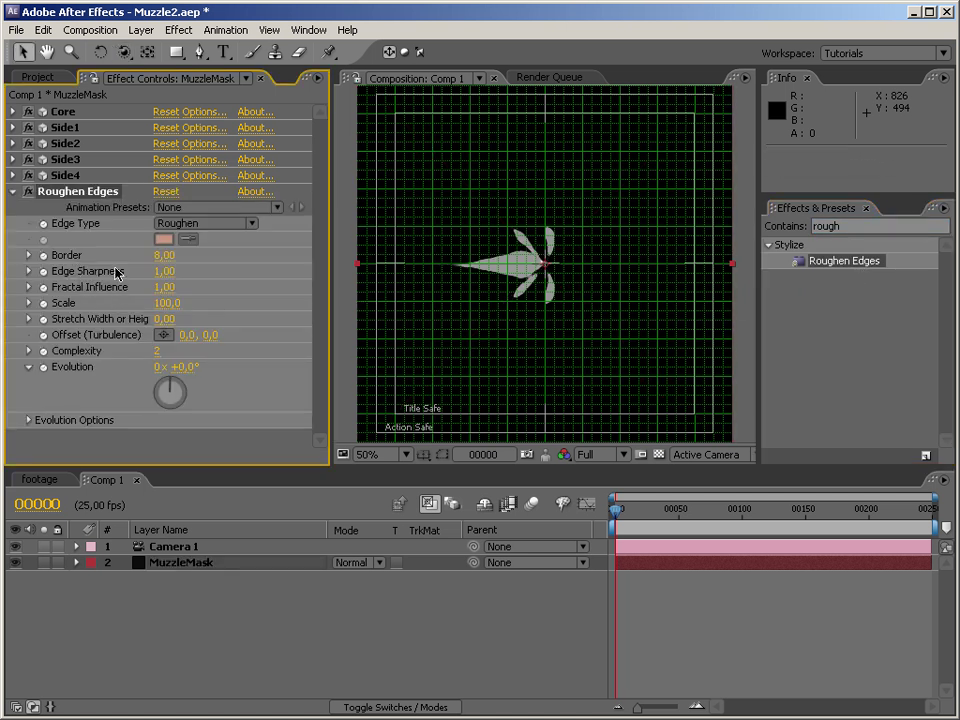
Set Roughen Edges Border to 20 and Edge Sharpness to 5, viewing at 100%
click(164, 256)
text(20)
key(Return)
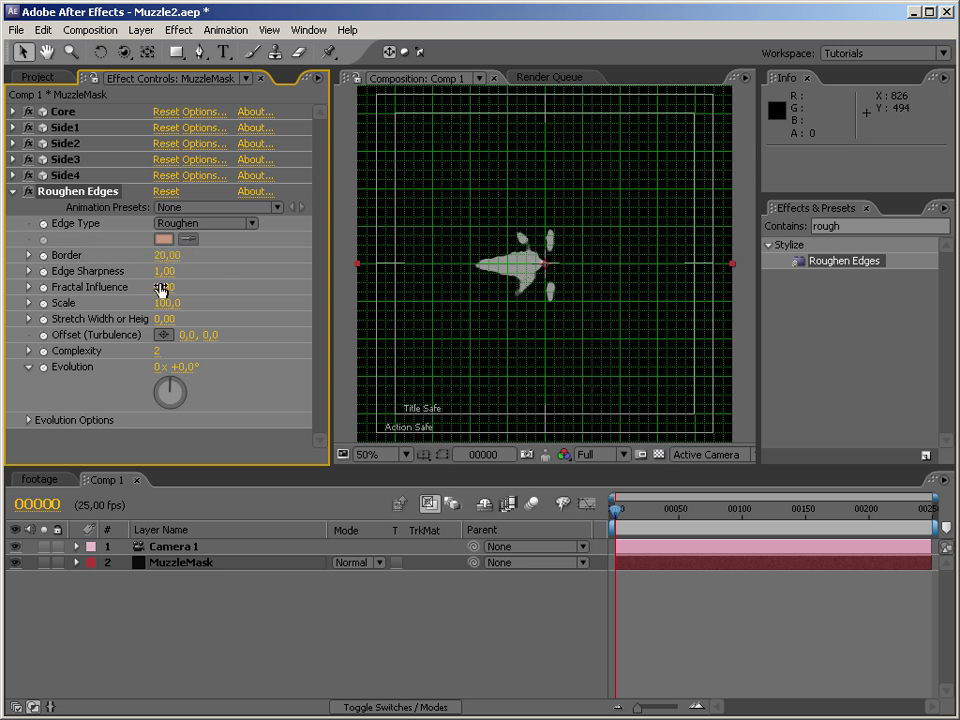
click(163, 271)
key(Return)
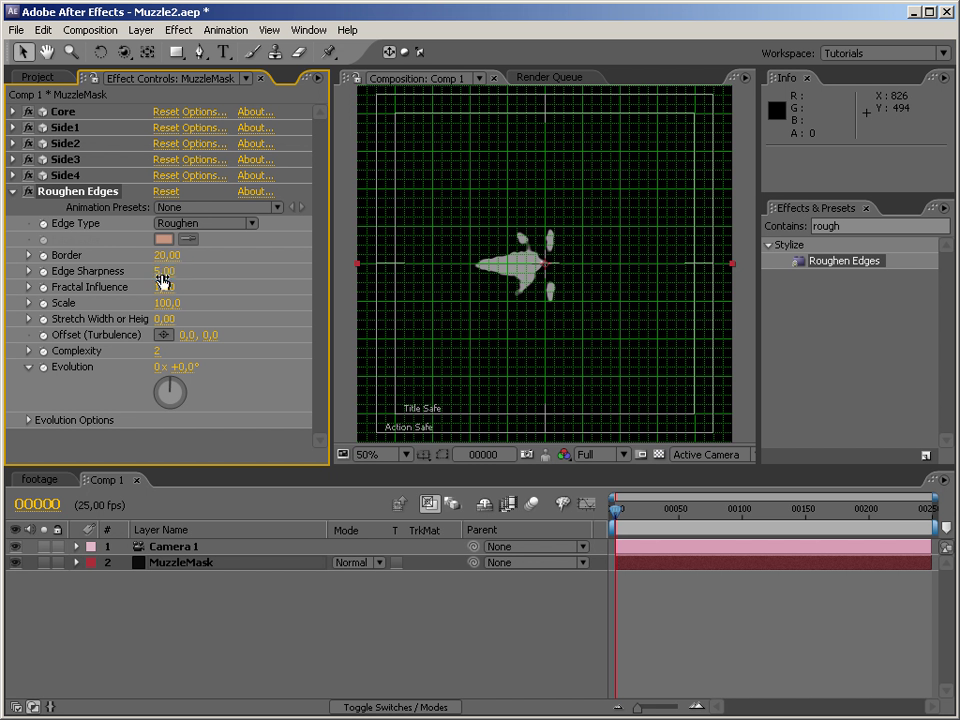
click(378, 313)
key(slash)
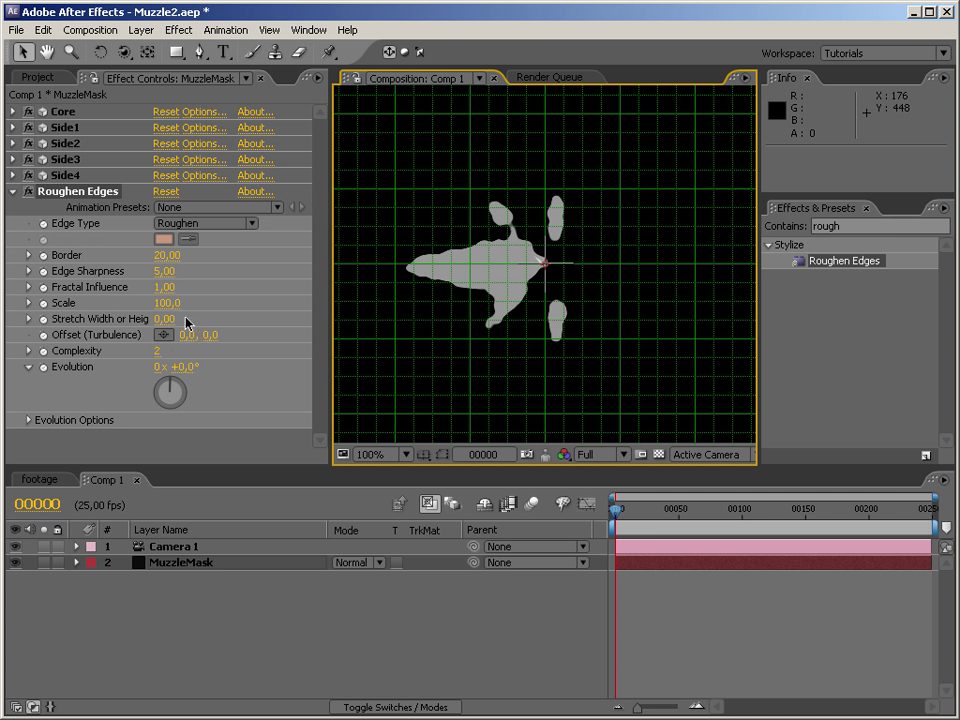
Lower the Roughen Edges Border to 11
click(166, 258)
text(10)
key(Return)
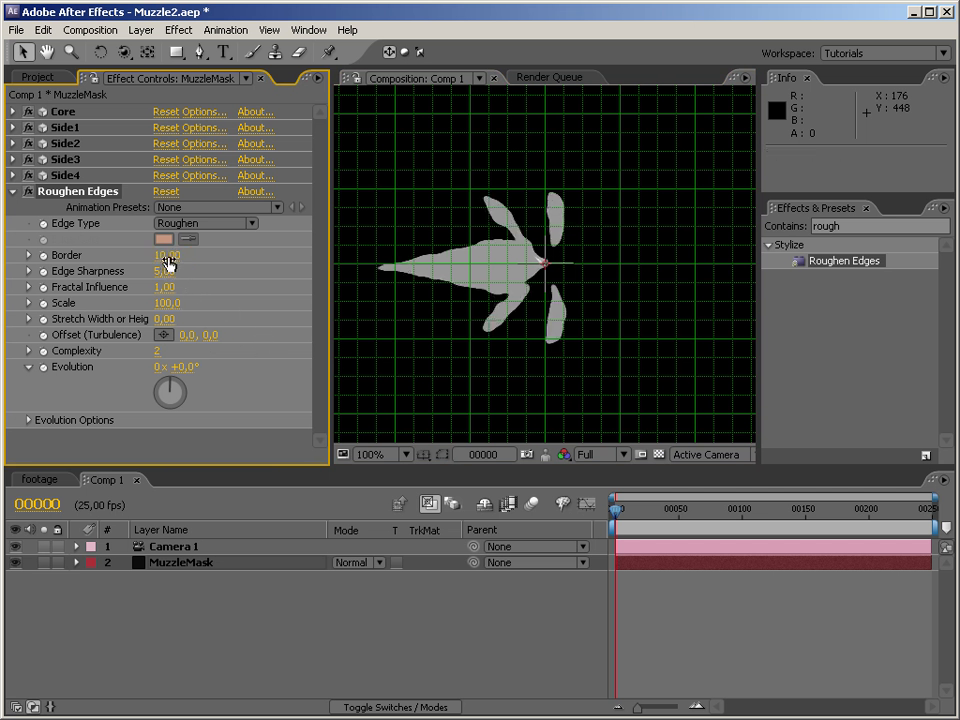
drag(163, 257, 168, 257)
click(440, 455)
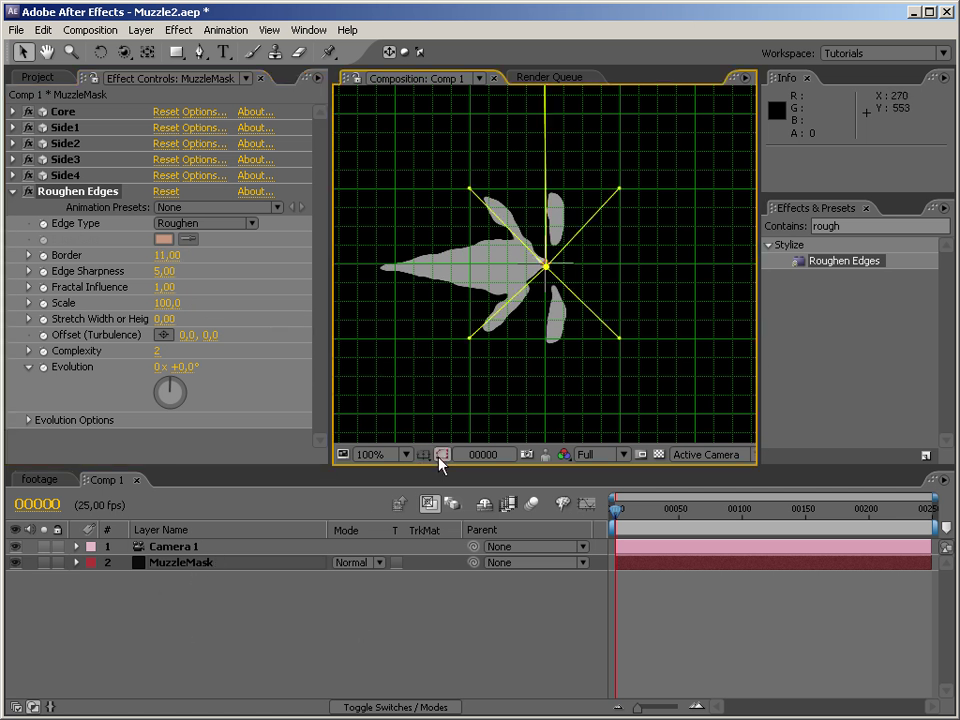
Select all four Side masks, scale them to 112.5%, and nudge them slightly up-left
key(comma)
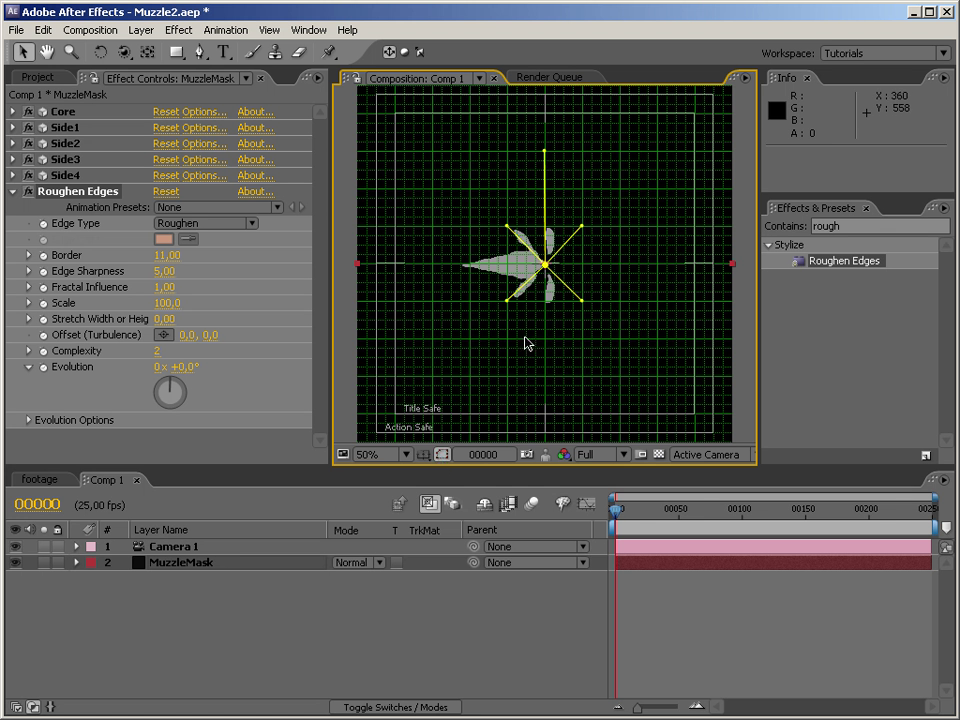
key(comma)
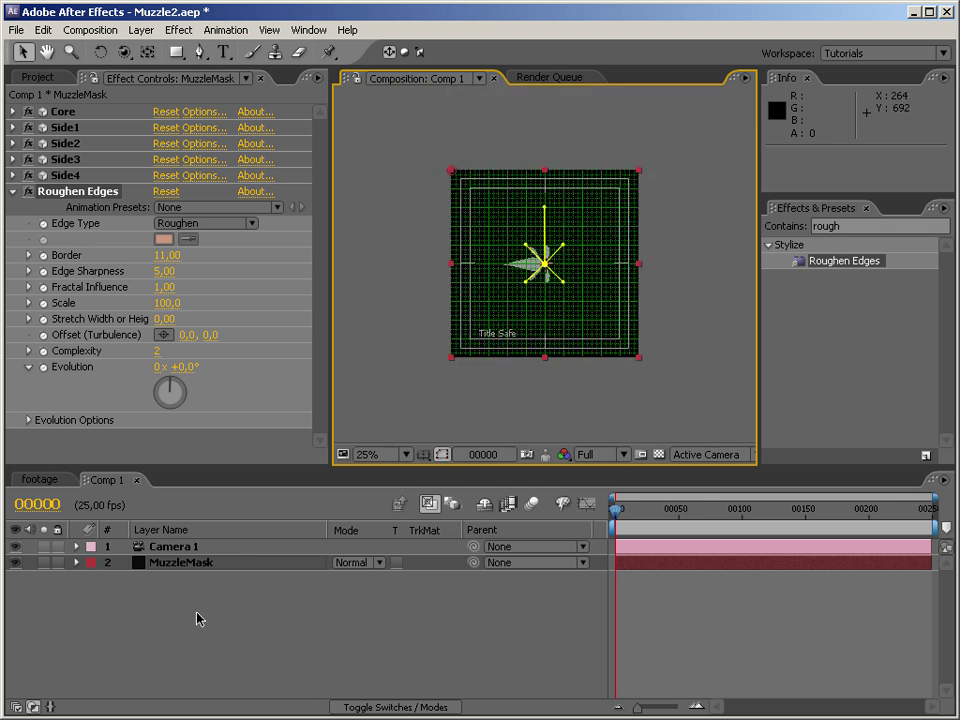
key(m)
click(162, 585)
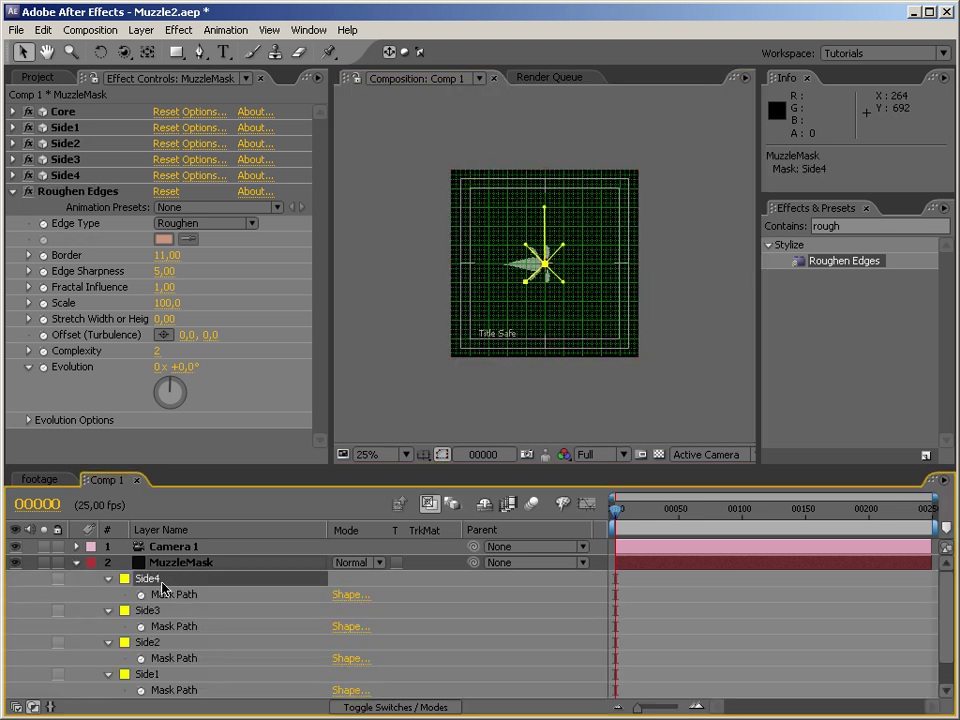
key(ctrl+a)
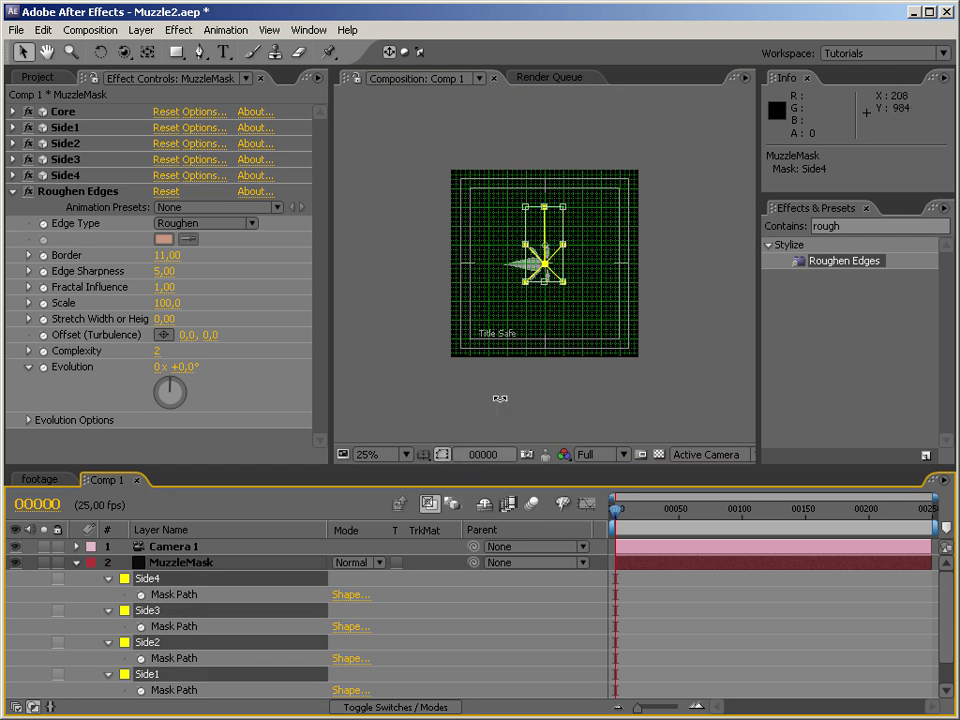
key(period)
key(period)
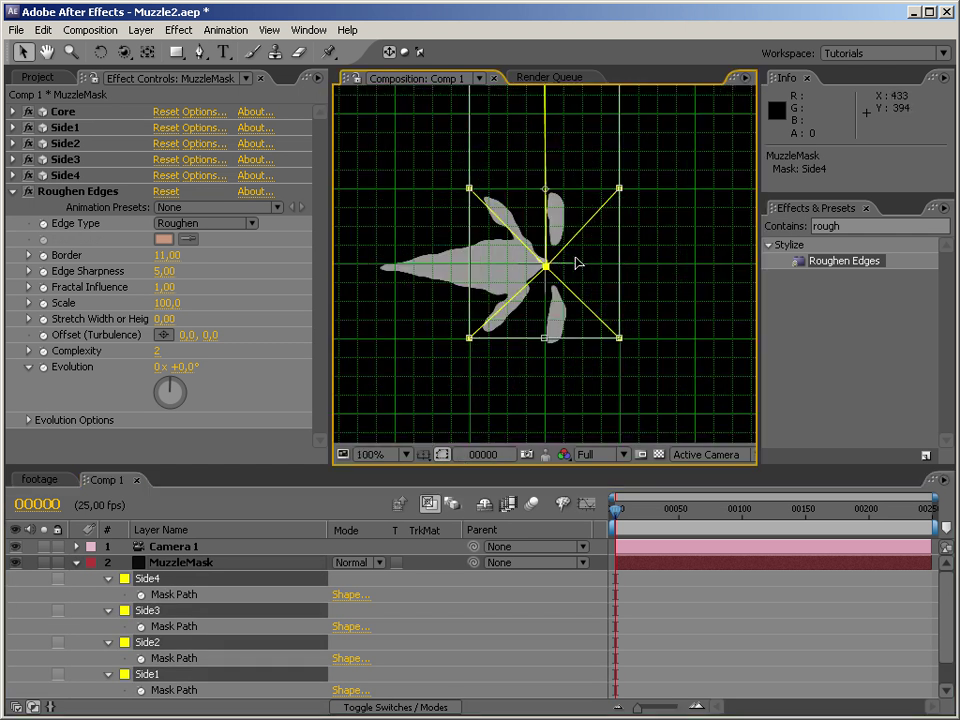
drag(547, 266, 549, 270)
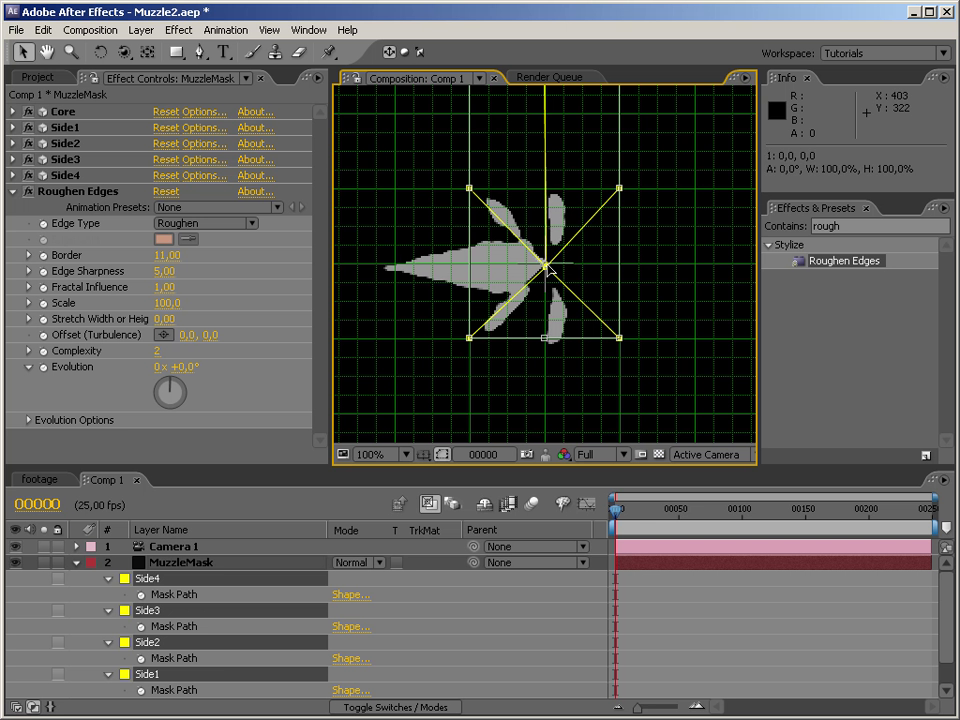
drag(624, 344, 676, 394)
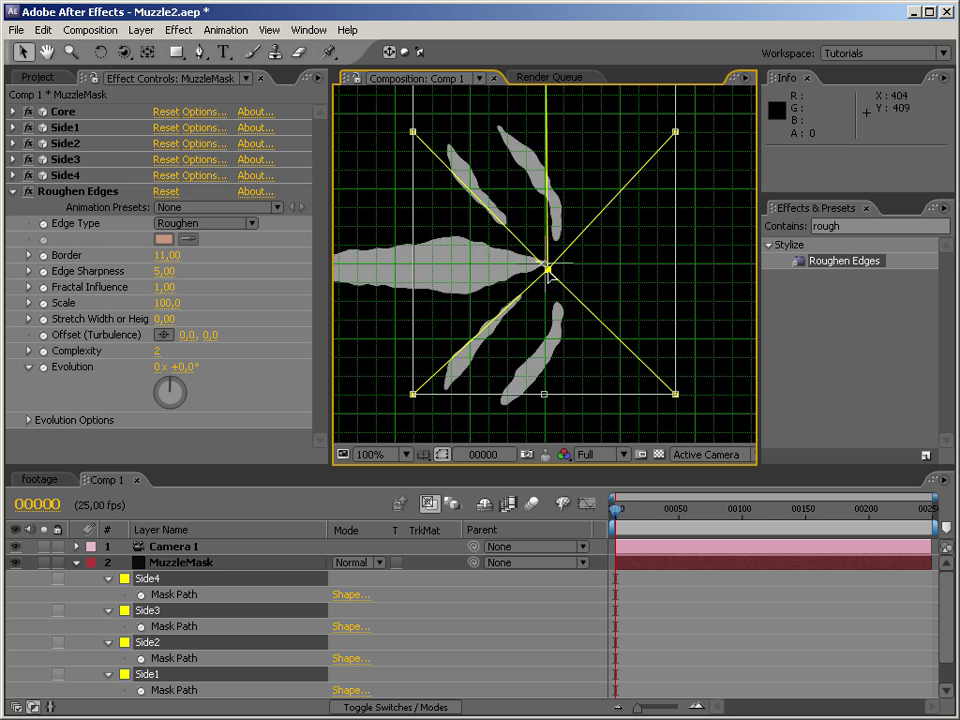
key(Return)
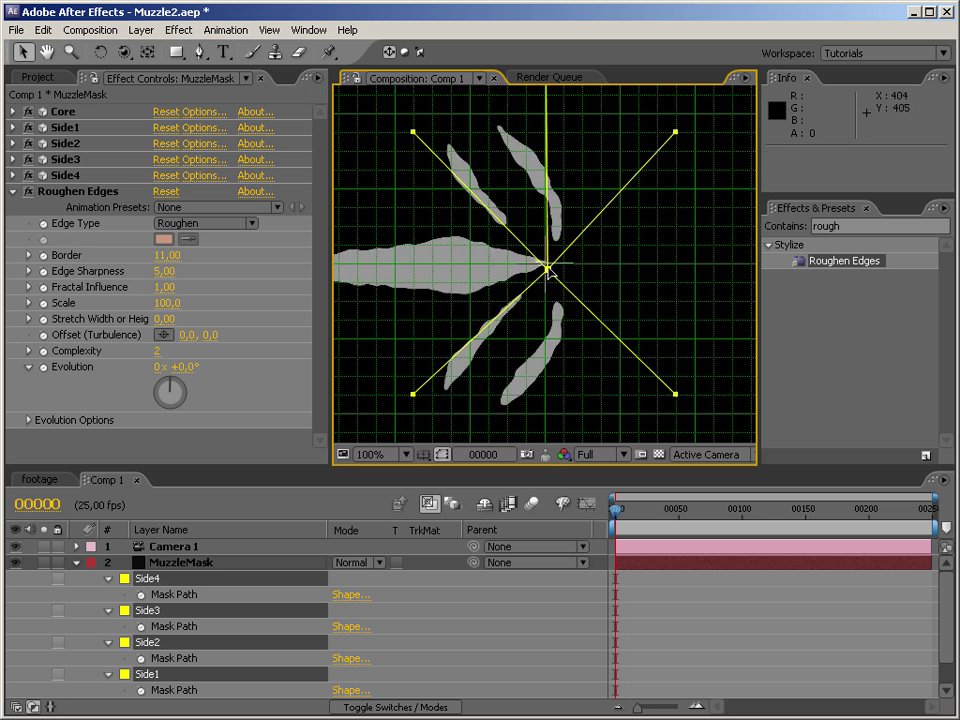
drag(548, 269, 547, 263)
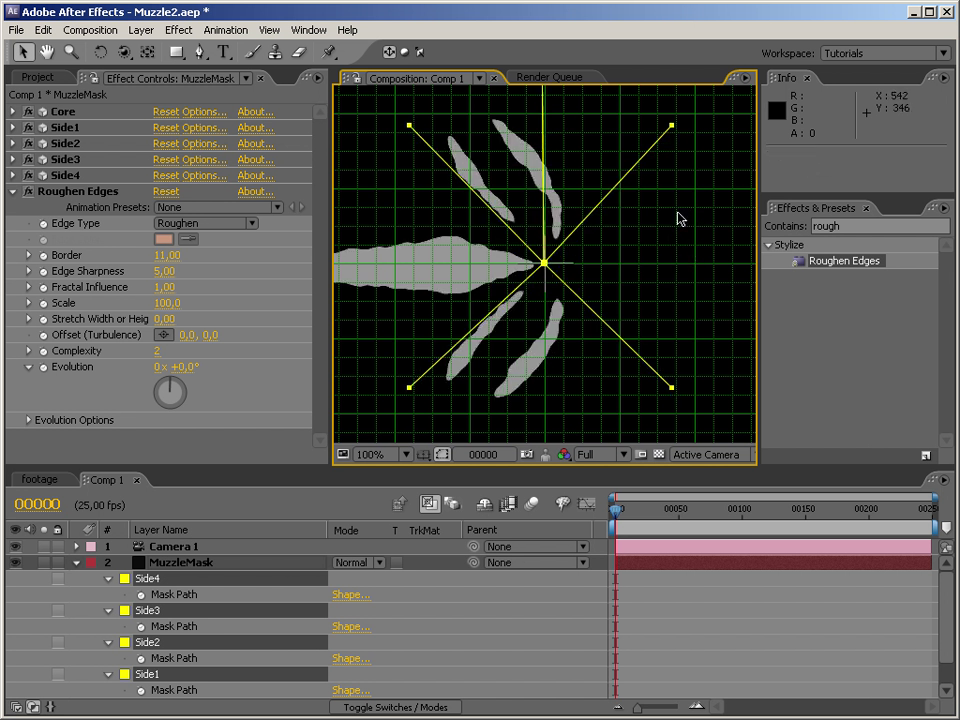
Reselect the four Side masks and shrink them to about 88%
key(comma)
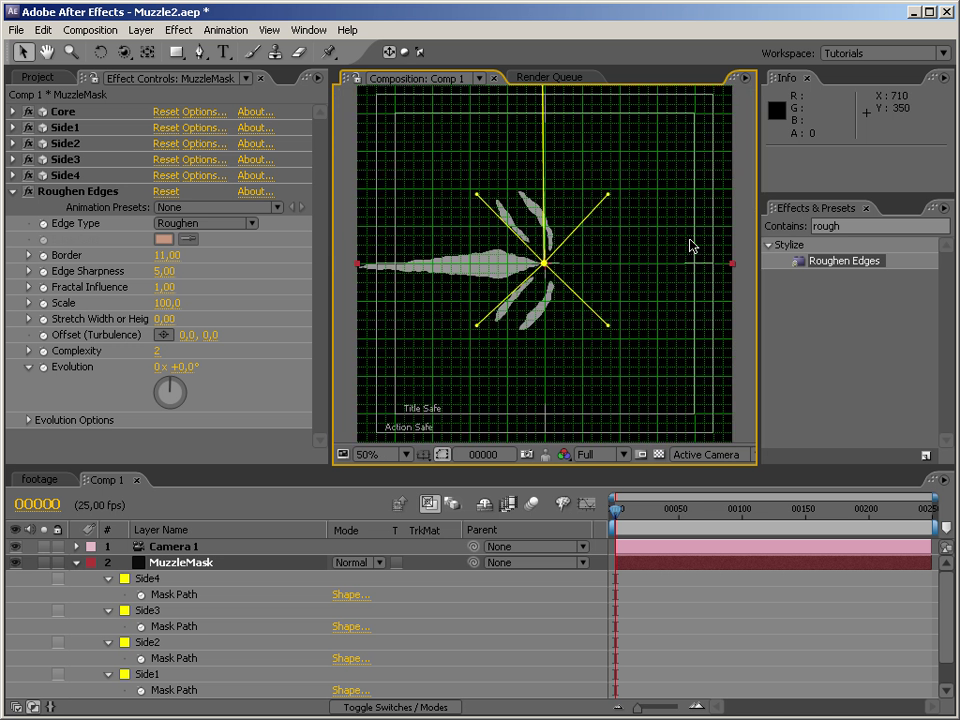
click(621, 272)
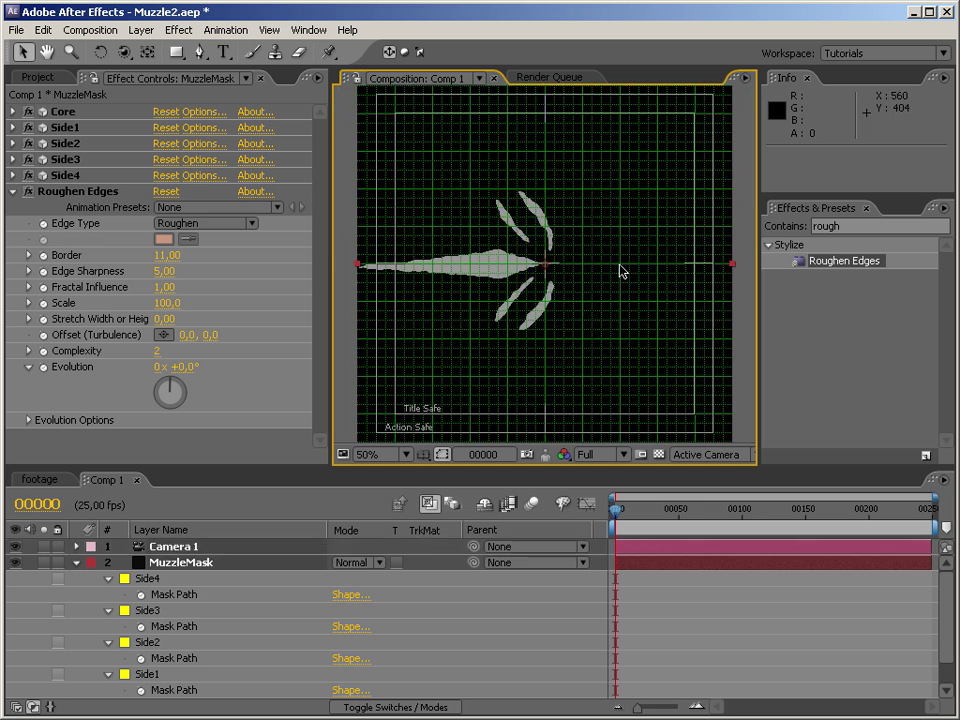
click(141, 595)
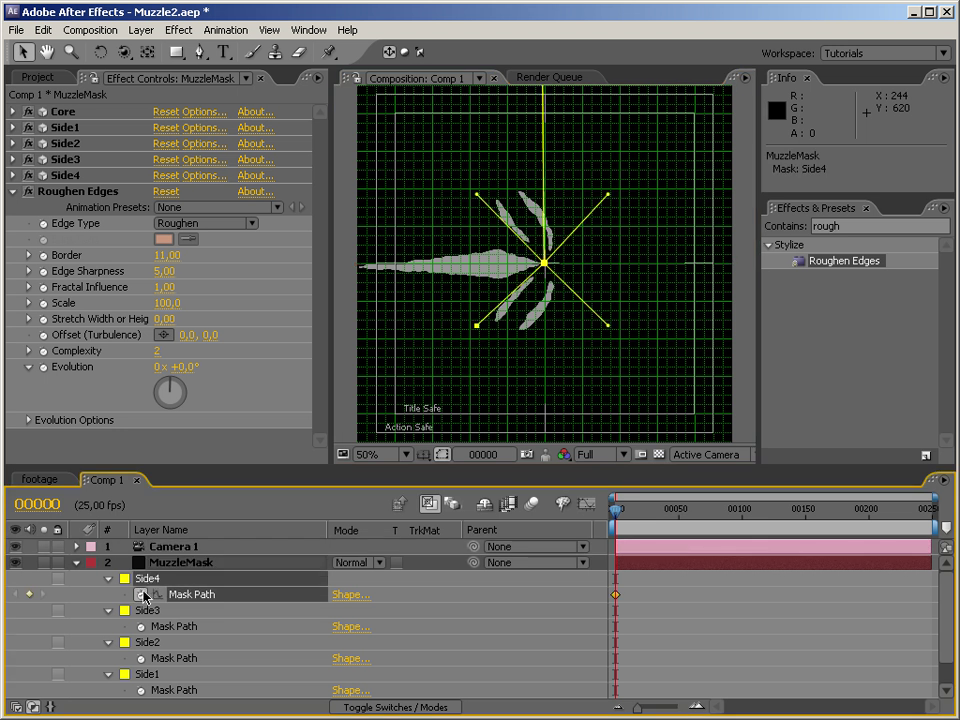
key(ctrl+a)
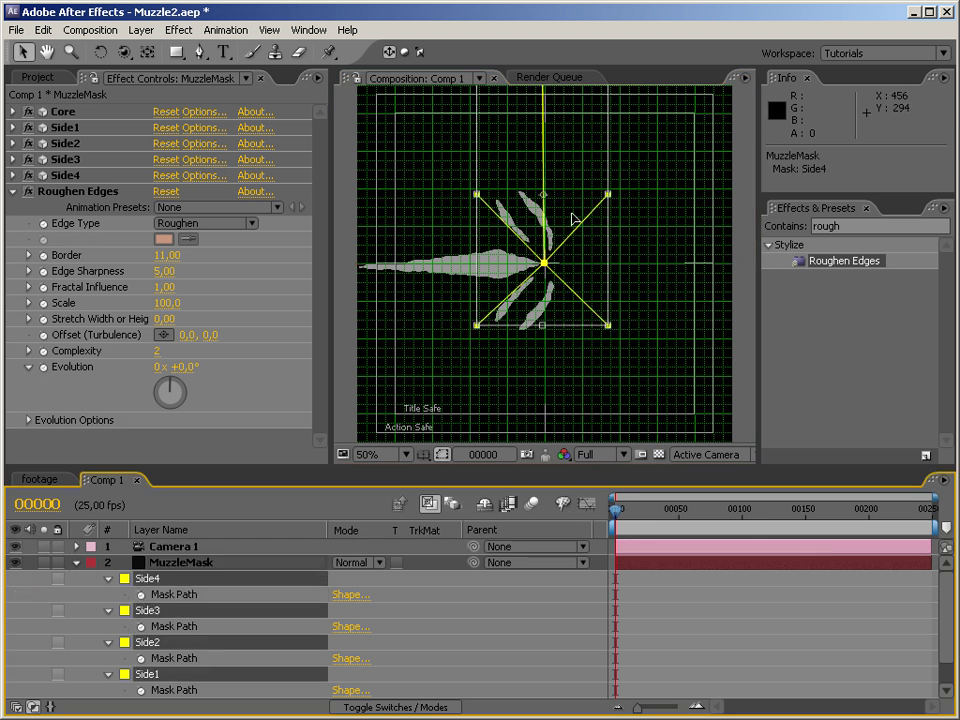
click(549, 264)
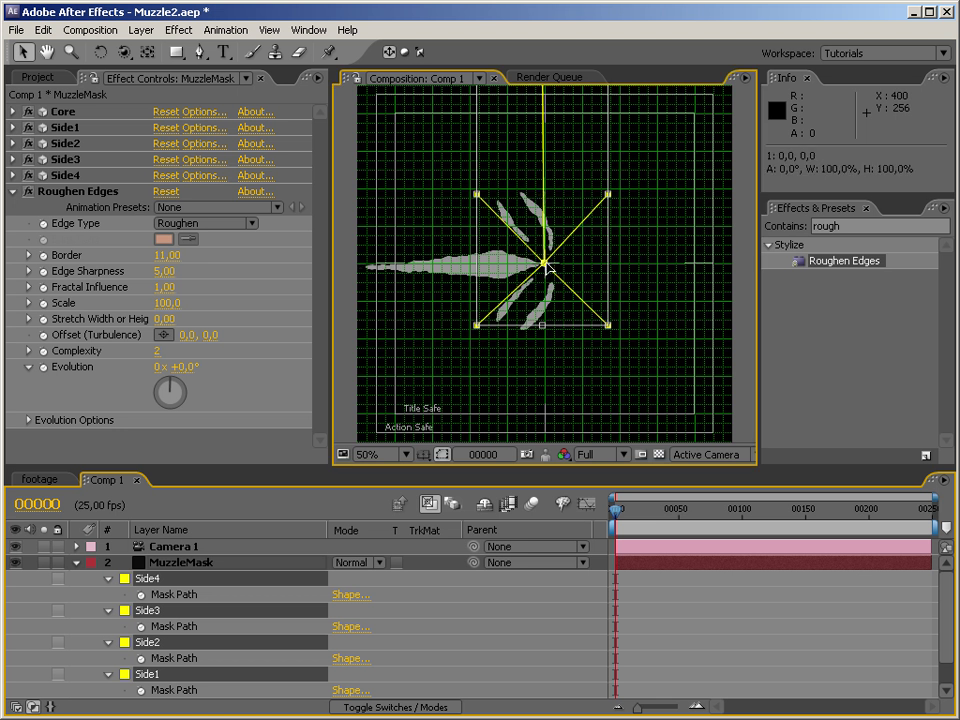
drag(606, 325, 595, 318)
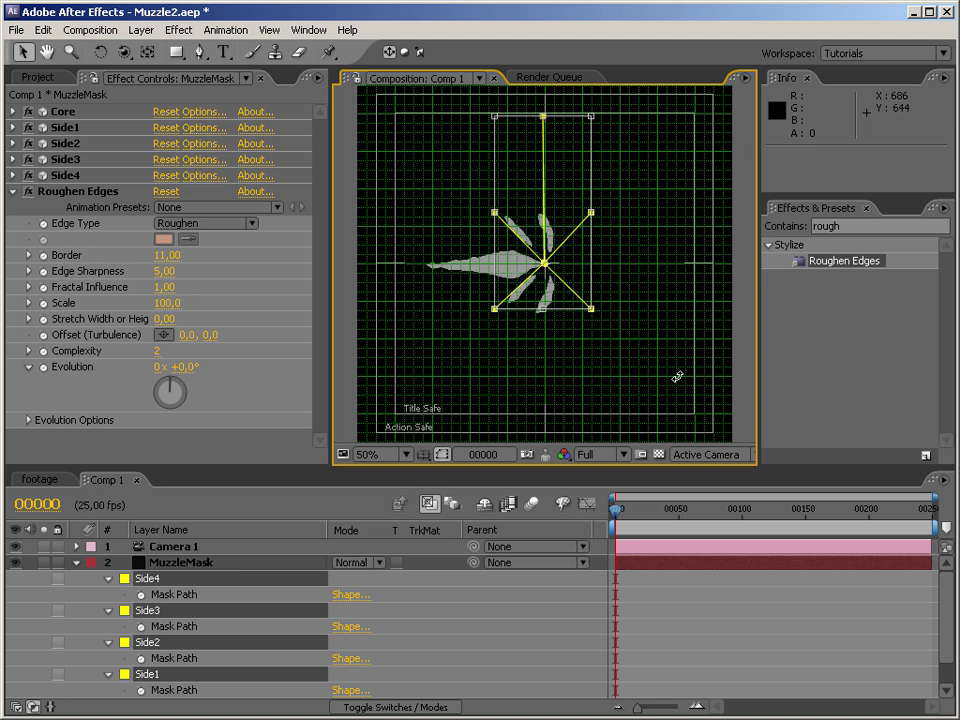
key(Return)
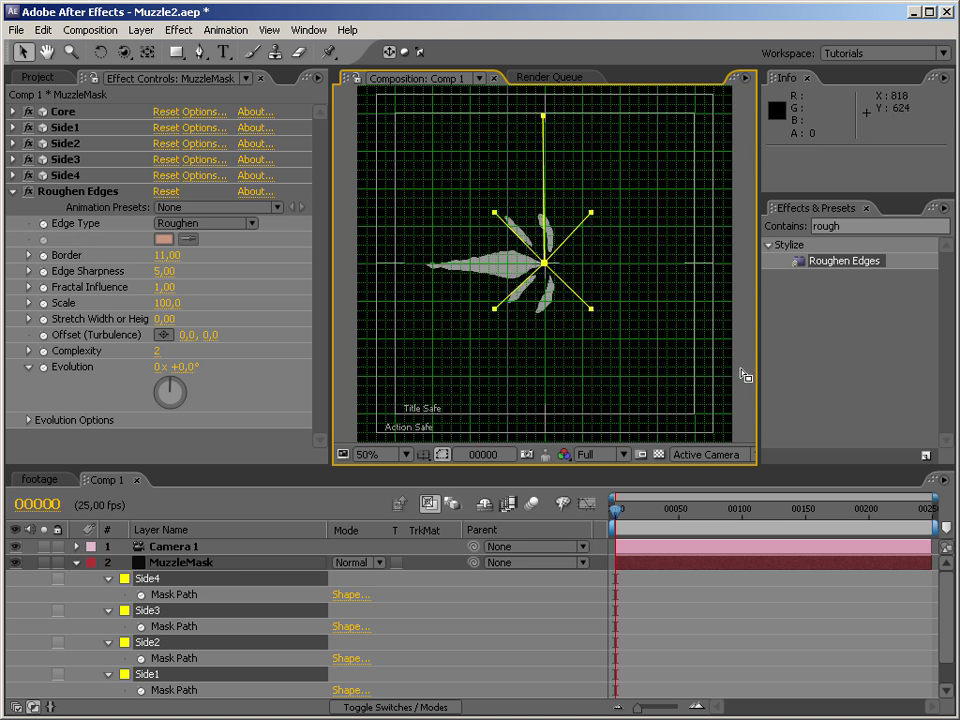
key(period)
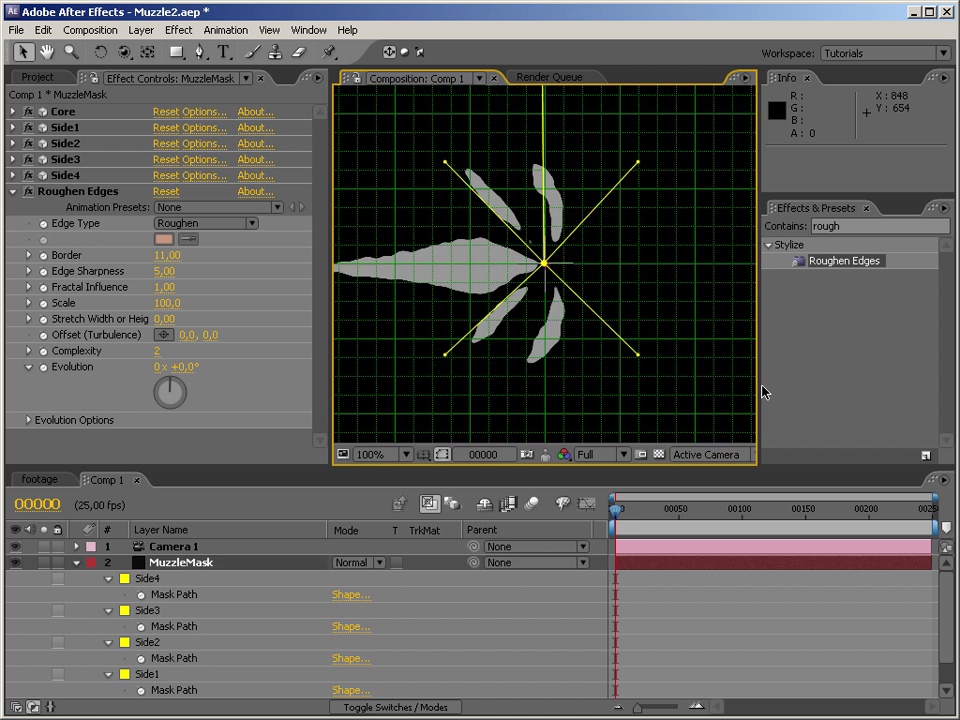
Add CC Radial Fast Blur to MuzzleMask, placed below Roughen Edges
click(14, 192)
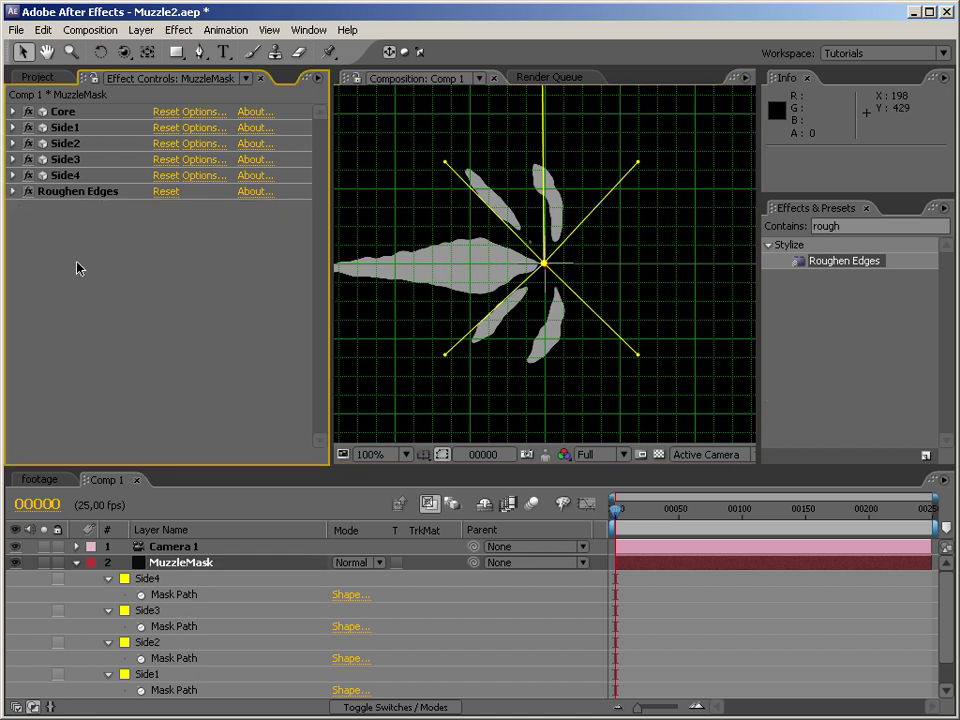
click(441, 454)
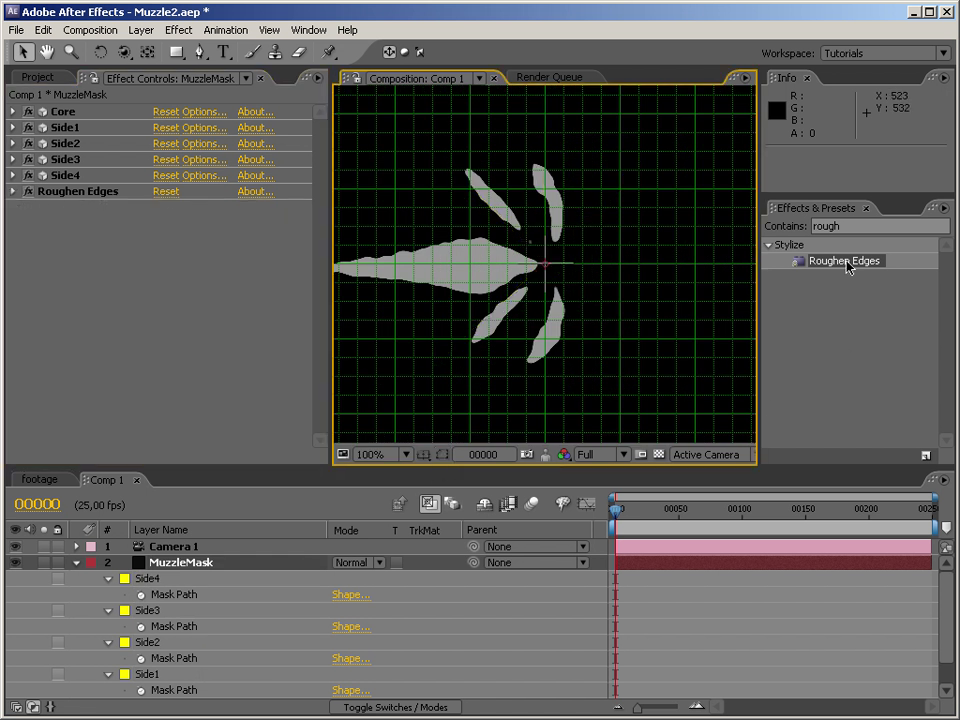
click(847, 226)
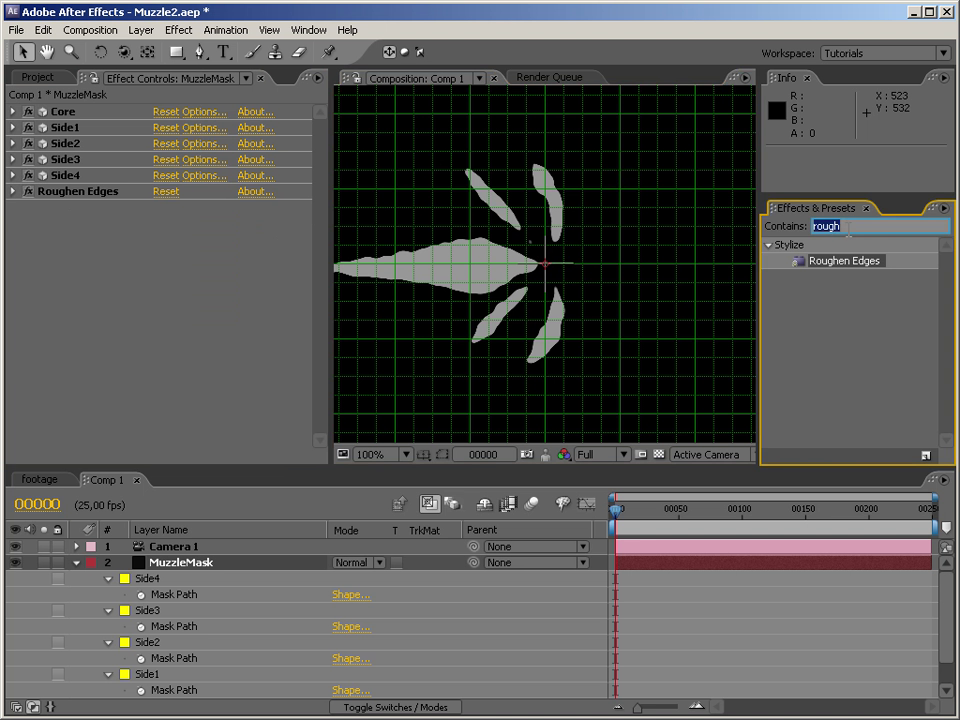
text(cc r)
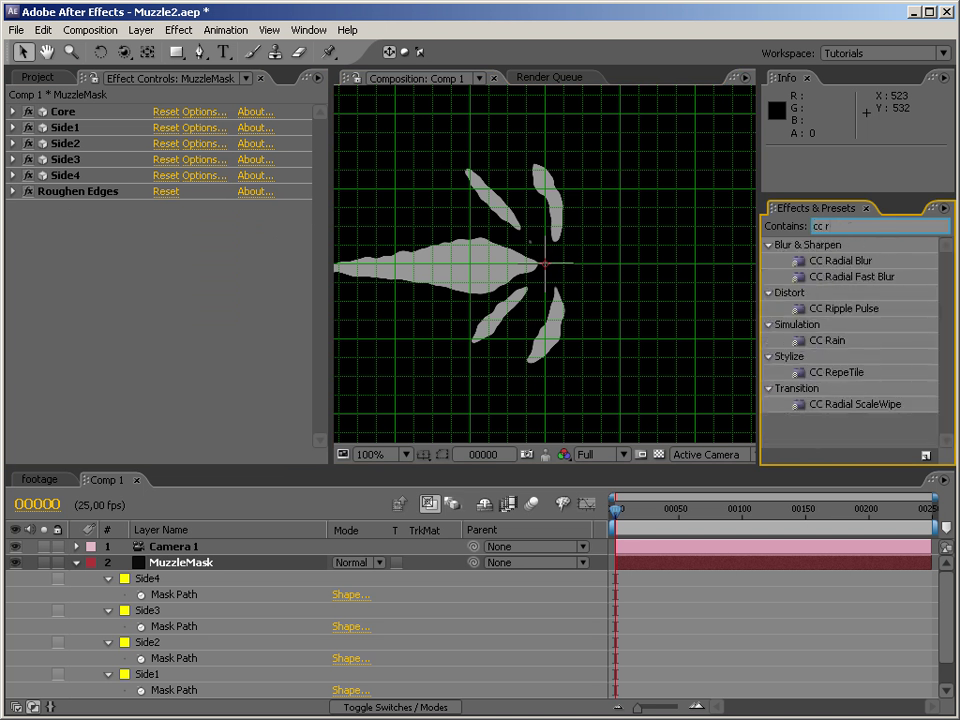
drag(806, 278, 45, 342)
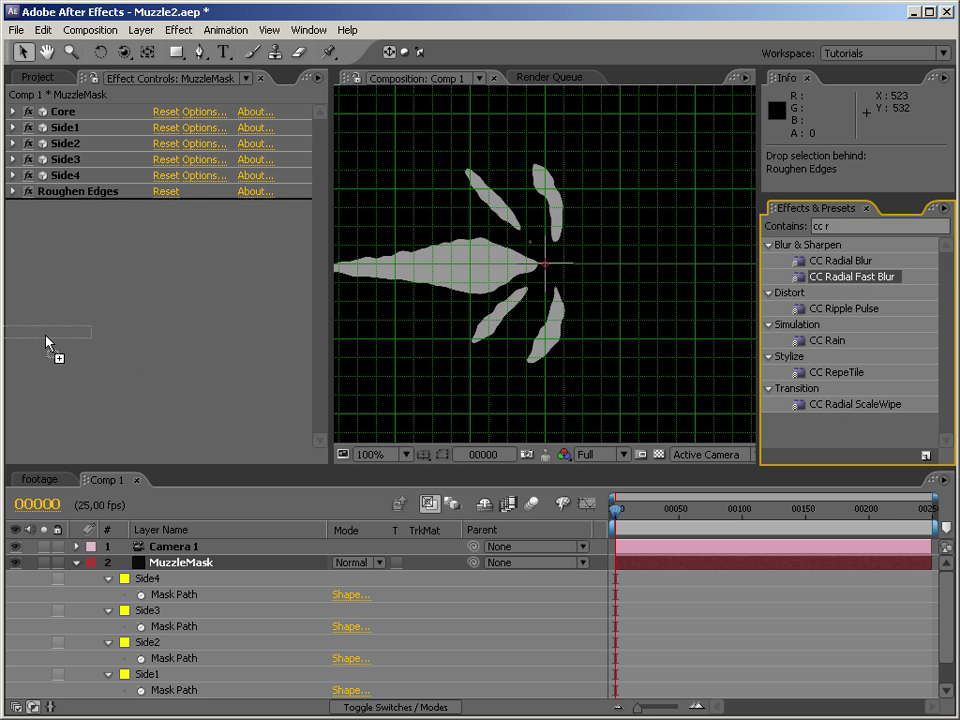
drag(98, 320, 98, 320)
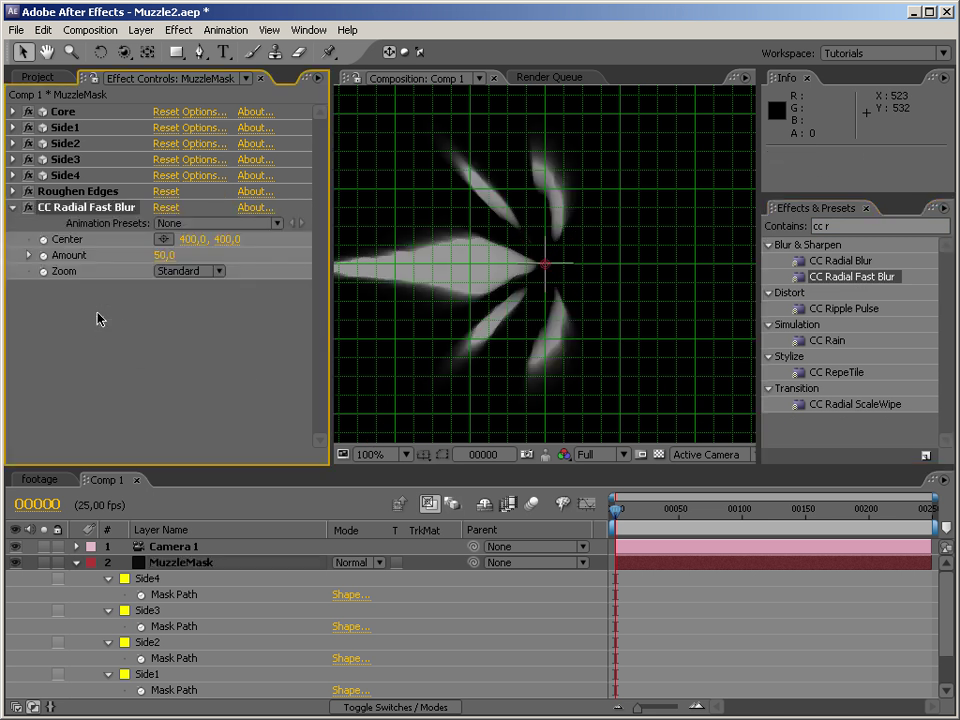
Set the Roughen Edges Evolution to +55°
click(12, 206)
click(12, 191)
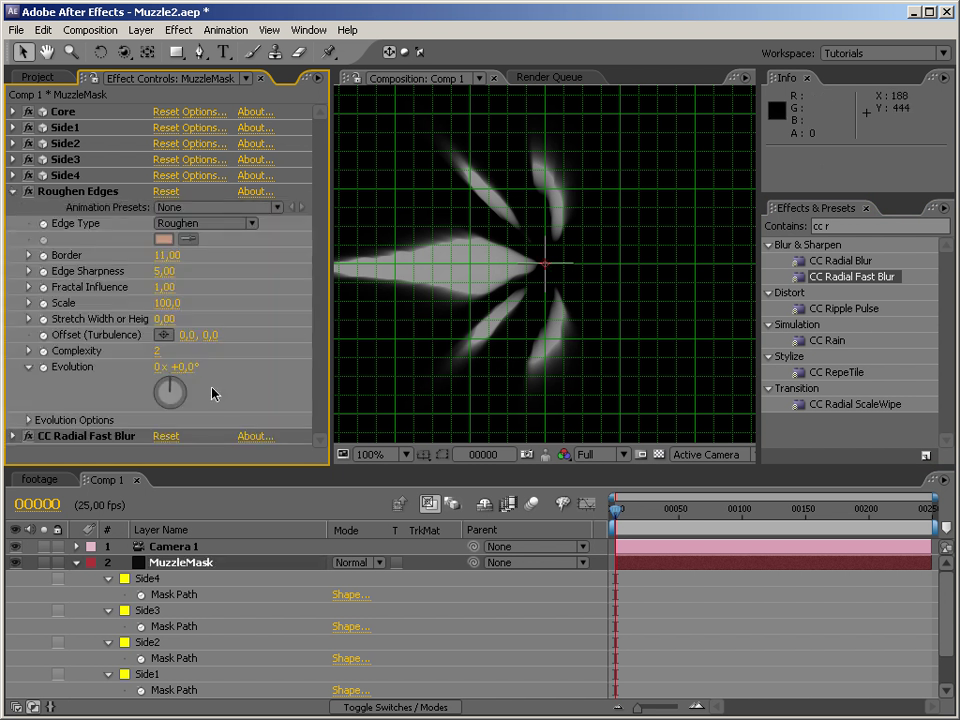
drag(190, 367, 250, 362)
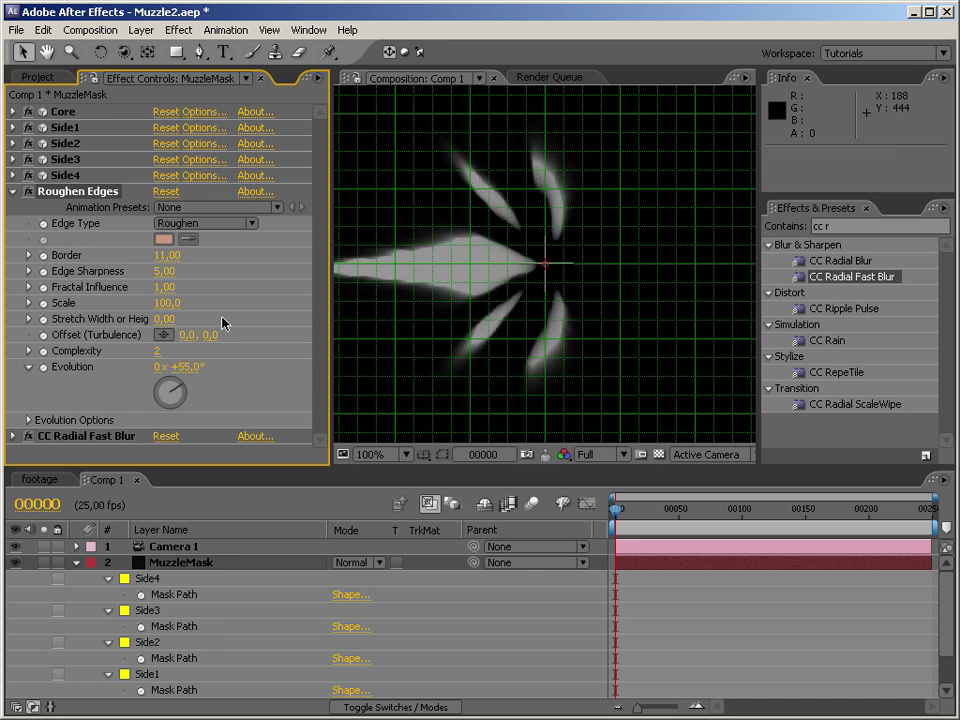
Save the project, then set MuzzleMask's Roughen Edges Scale to 74 and Border to 12.10
click(16, 30)
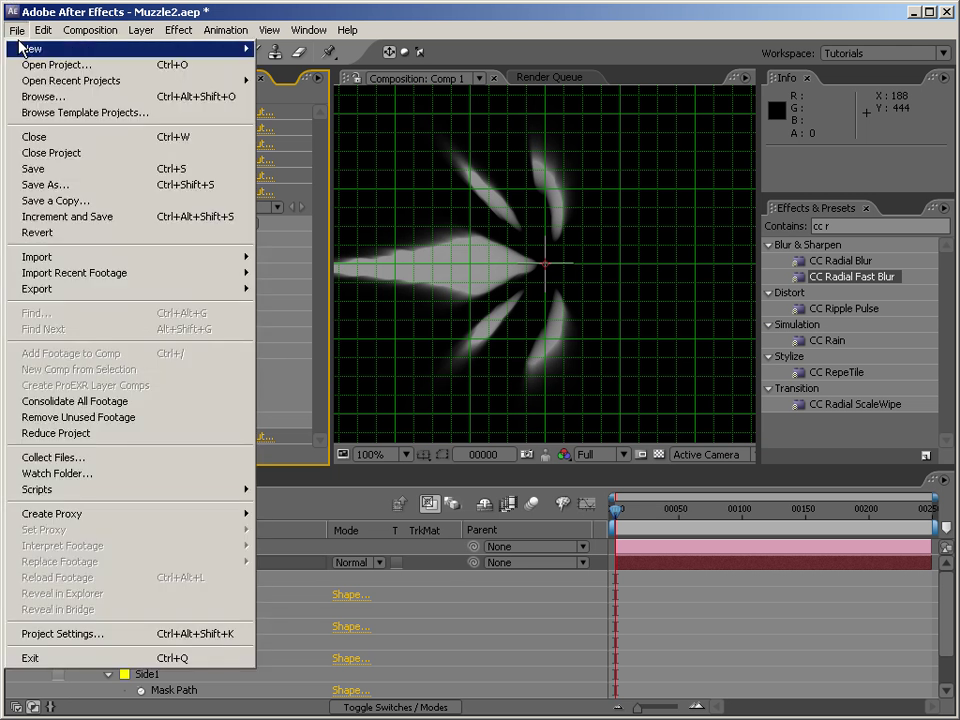
click(47, 170)
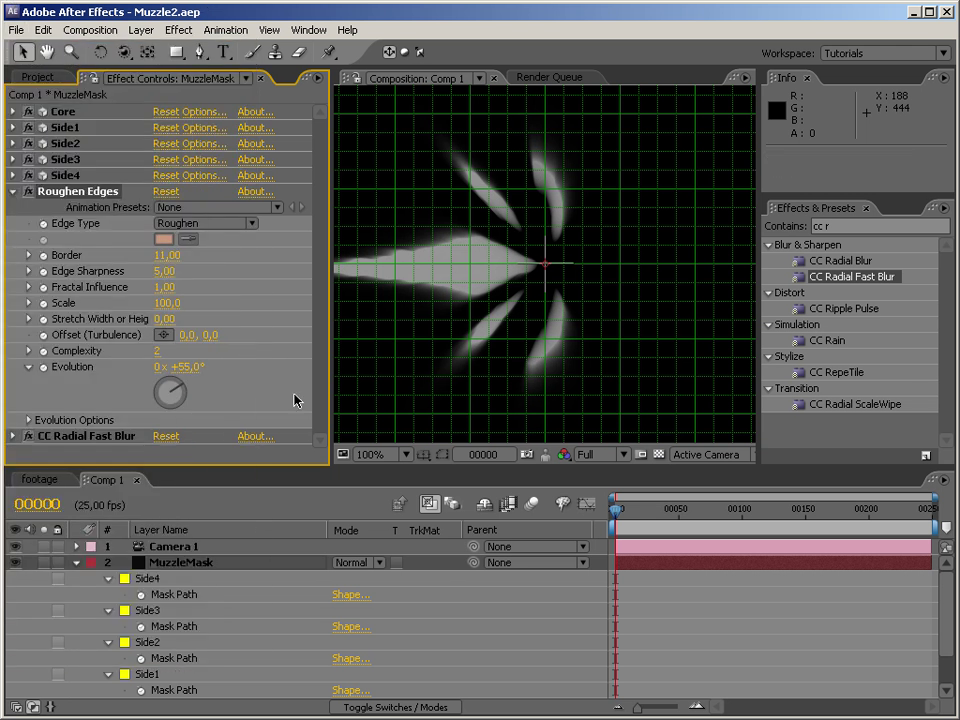
drag(168, 302, 135, 307)
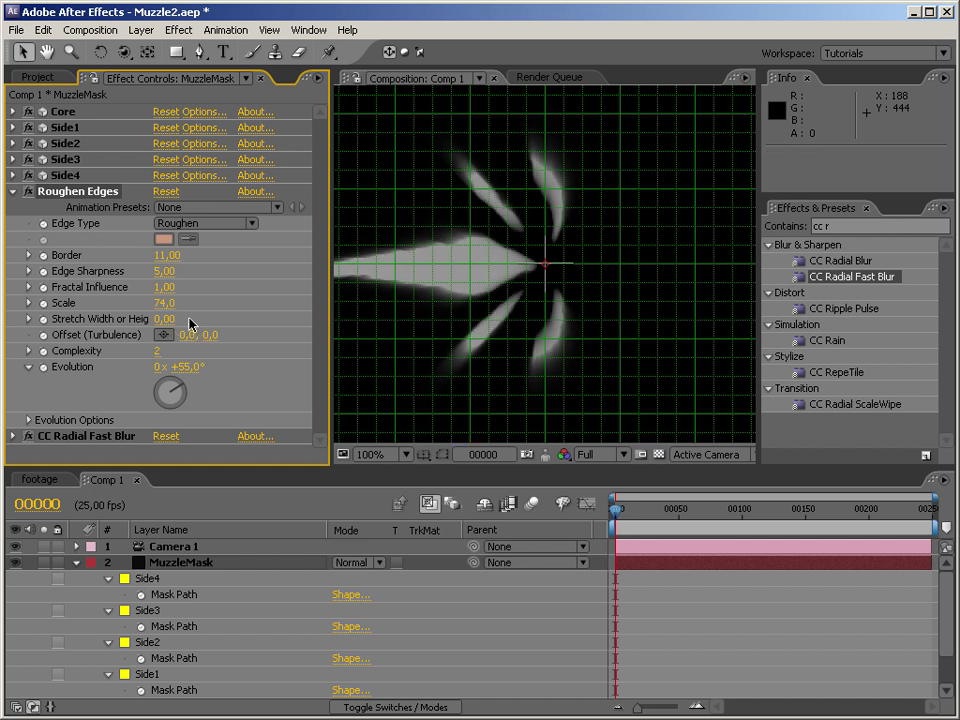
mouse_move(166, 255)
mouse_down()
mouse_move(185, 252)
mouse_move(175, 253)
mouse_up()
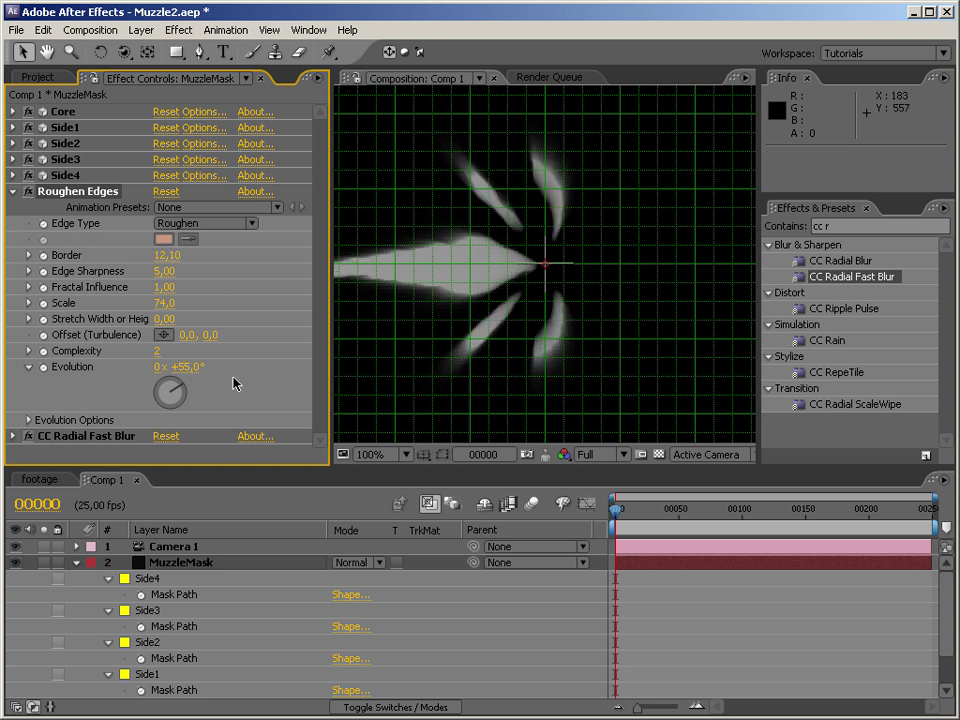
Drive the Roughen Edges Evolution with a random(2000) expression and collapse the MuzzleMask layer
alt+click(44, 367)
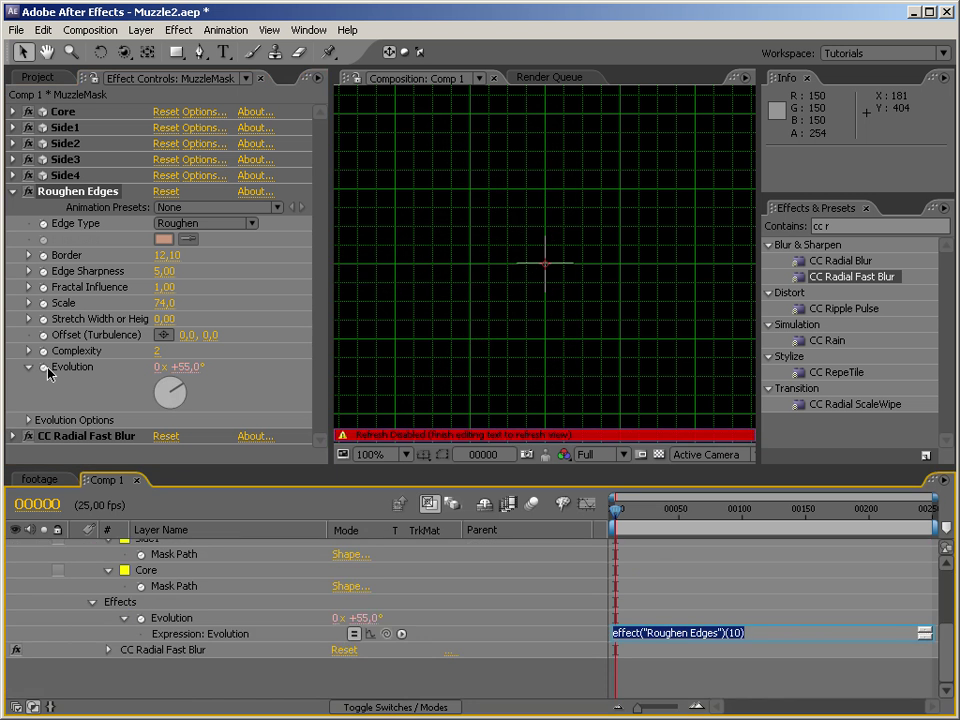
text(random)
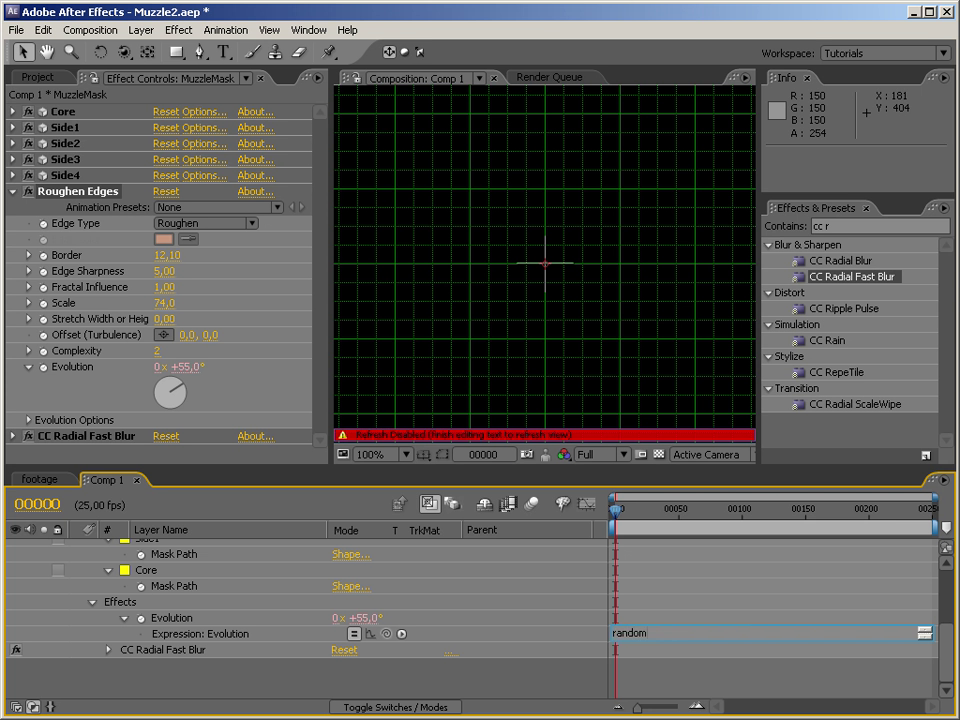
text((2000))
key(KP_Enter)
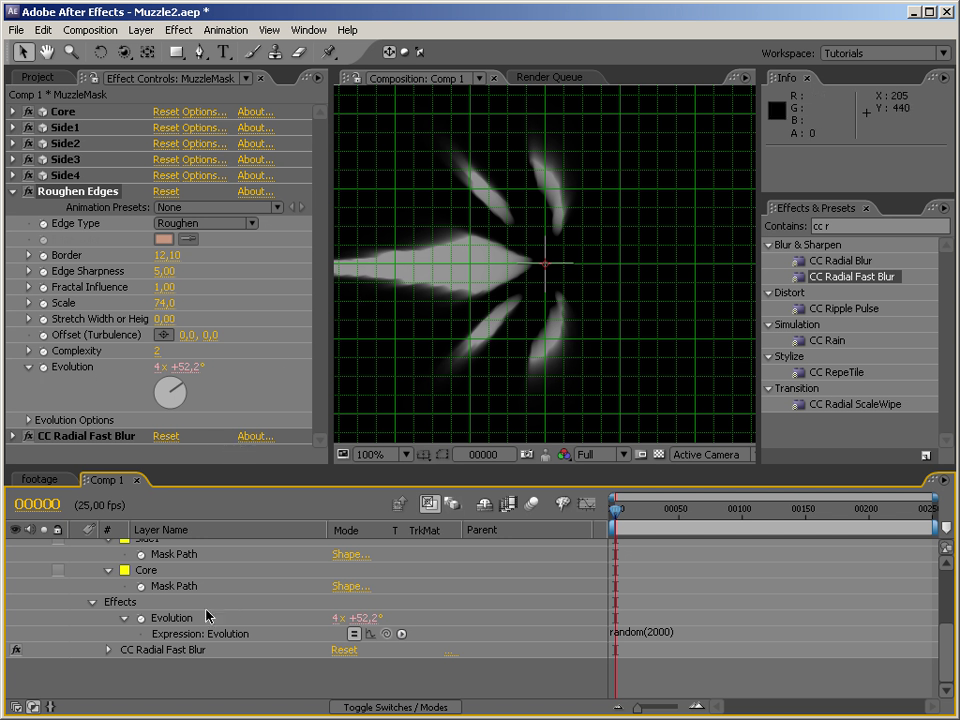
scroll(208, 615, up, 6)
click(76, 562)
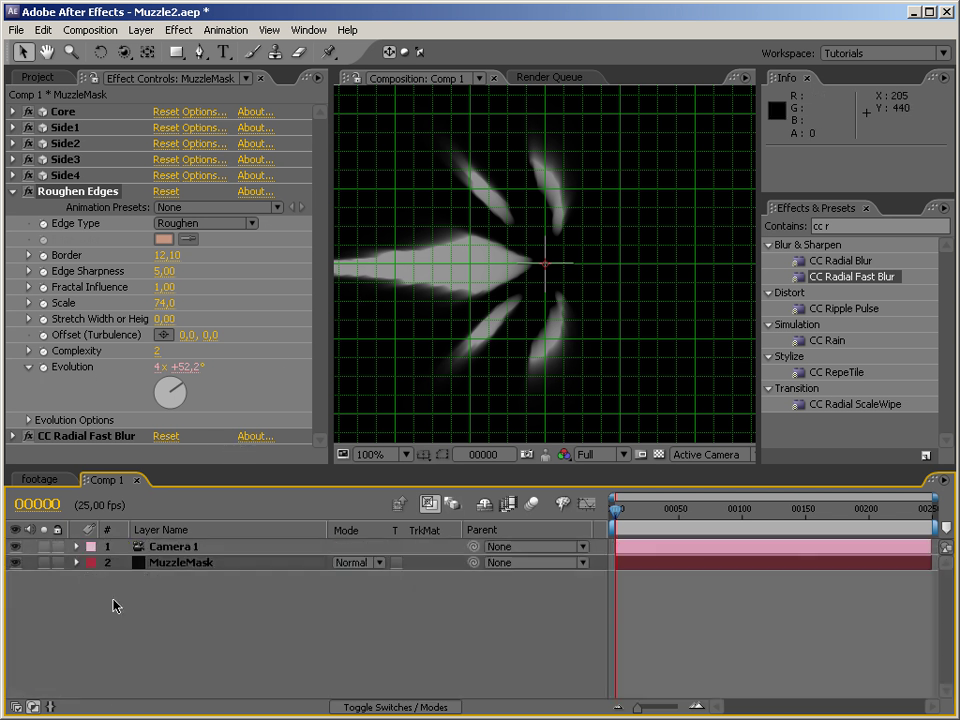
click(206, 627)
Save the project, RAM-preview the flash, and orbit Camera 1 to view it at an angle
key(ctrl+s)
key(KP_0)
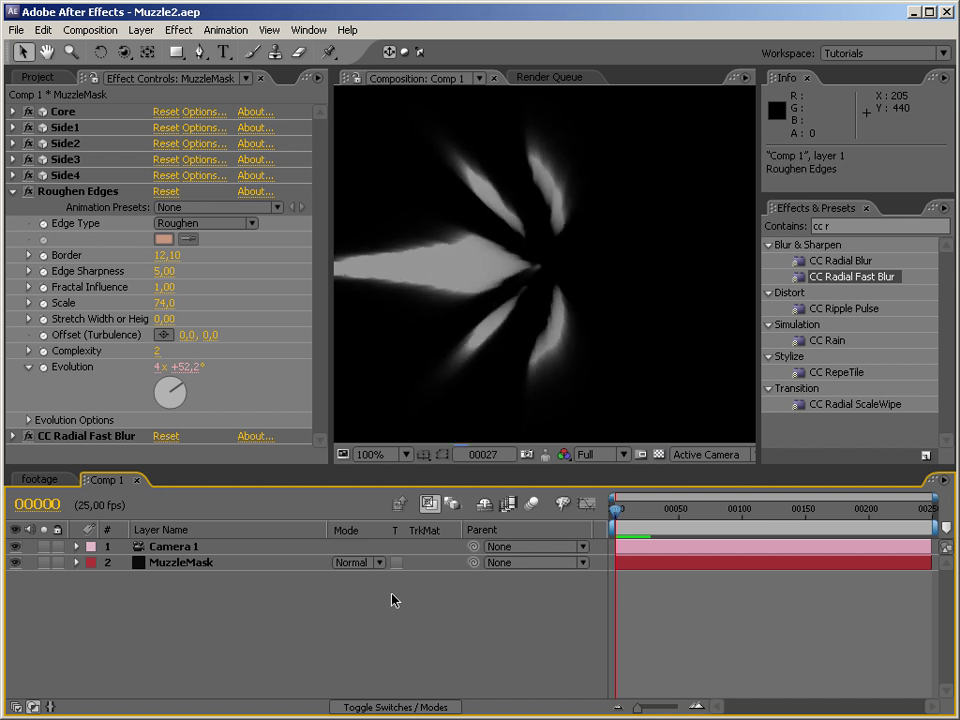
key(space)
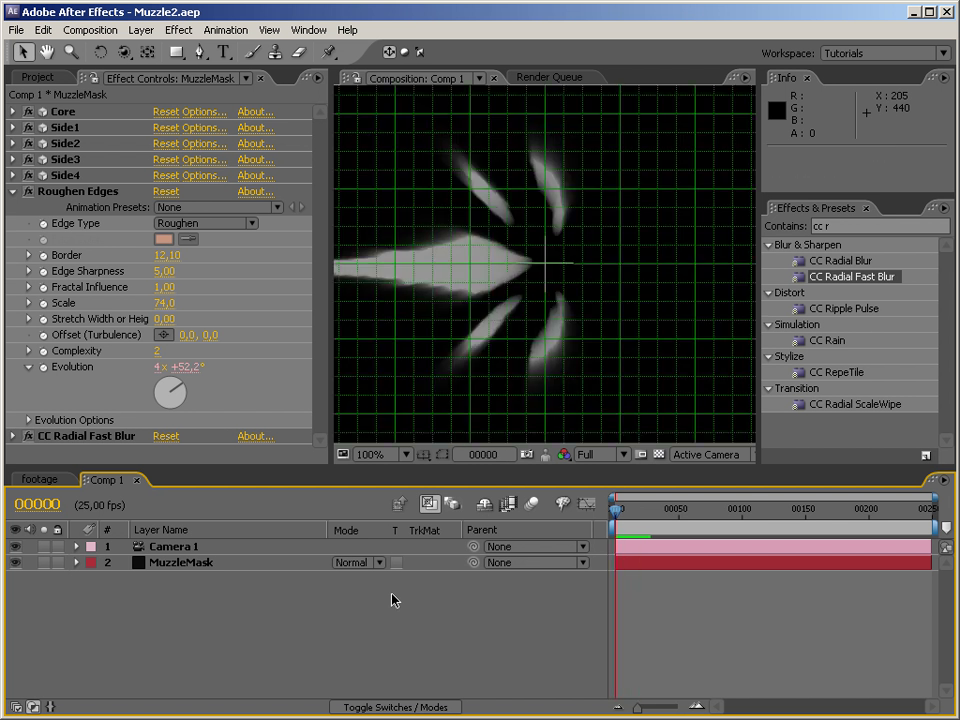
key(c)
mouse_move(514, 311)
mouse_down()
mouse_move(553, 345)
mouse_move(615, 373)
mouse_move(628, 365)
mouse_move(664, 281)
mouse_move(731, 236)
mouse_move(591, 245)
mouse_move(514, 294)
mouse_move(525, 310)
mouse_up()
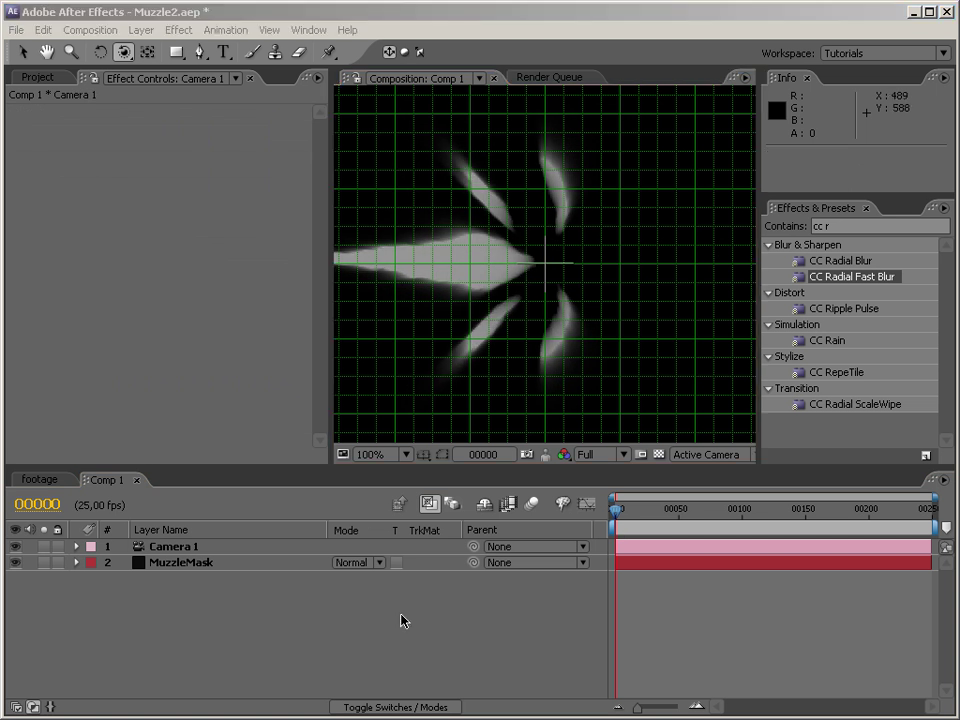
Create a new 800×800 solid in Comp 1 with the near-black colour 0C0C0C
click(196, 593)
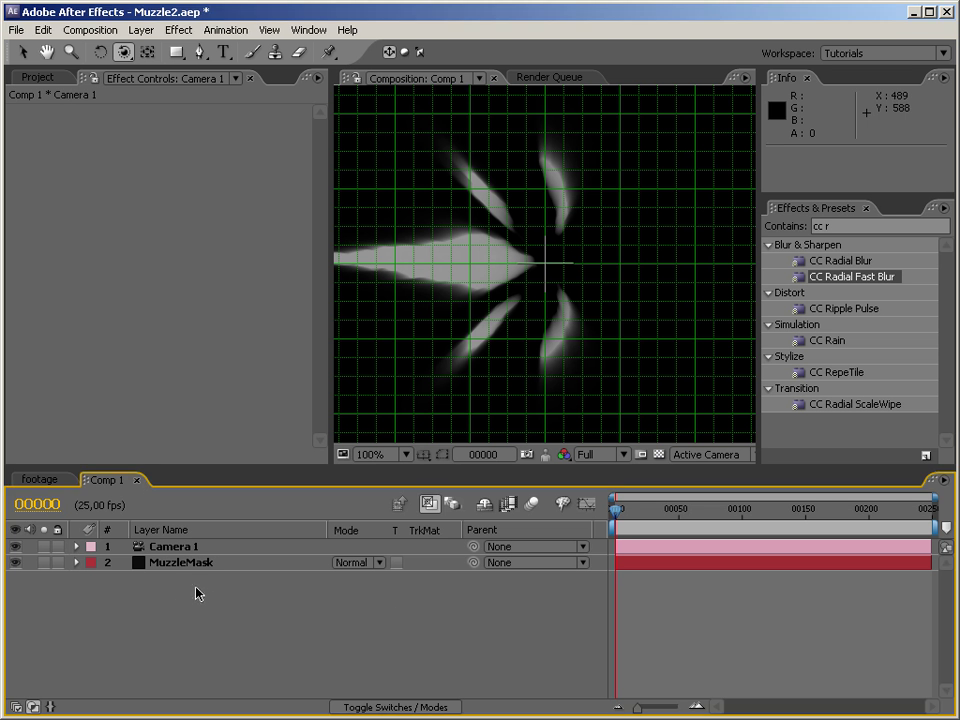
right_click(228, 645)
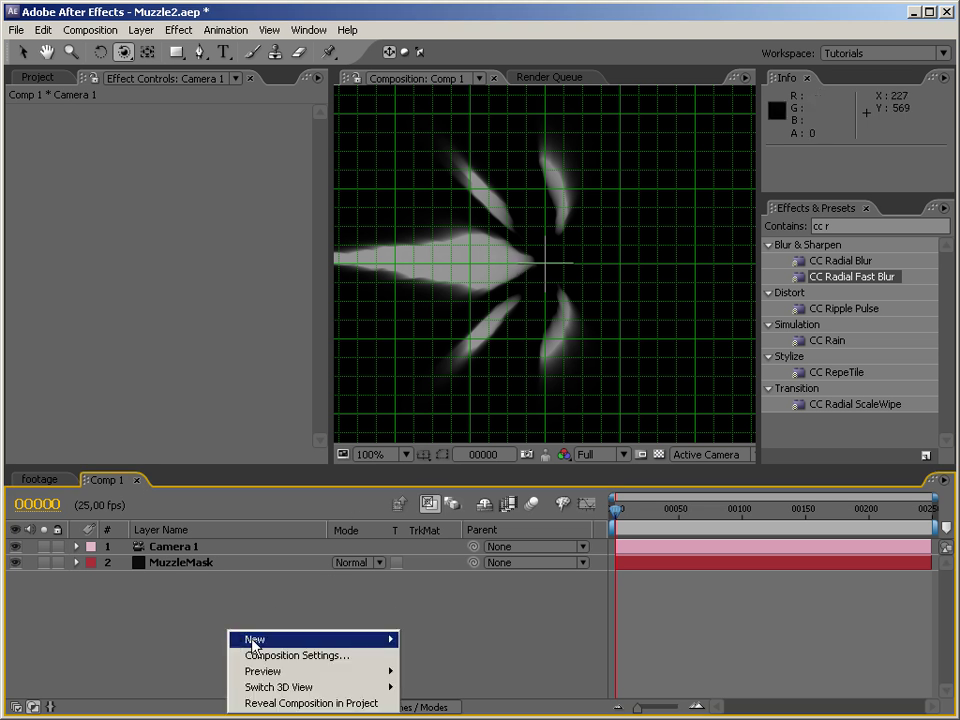
mouse_move(340, 639)
click(456, 682)
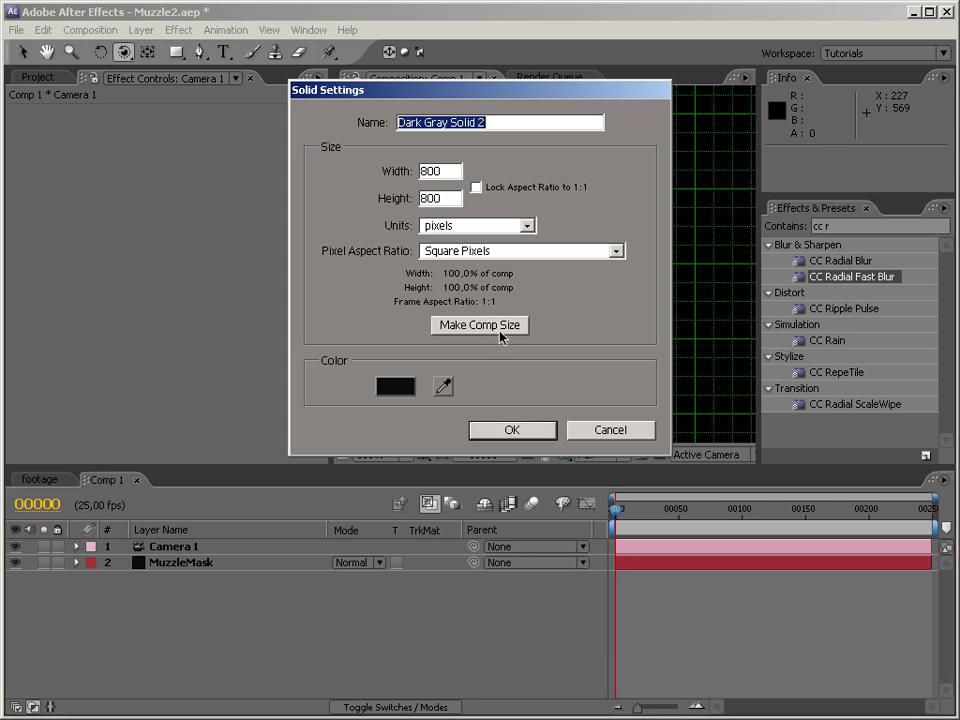
click(395, 386)
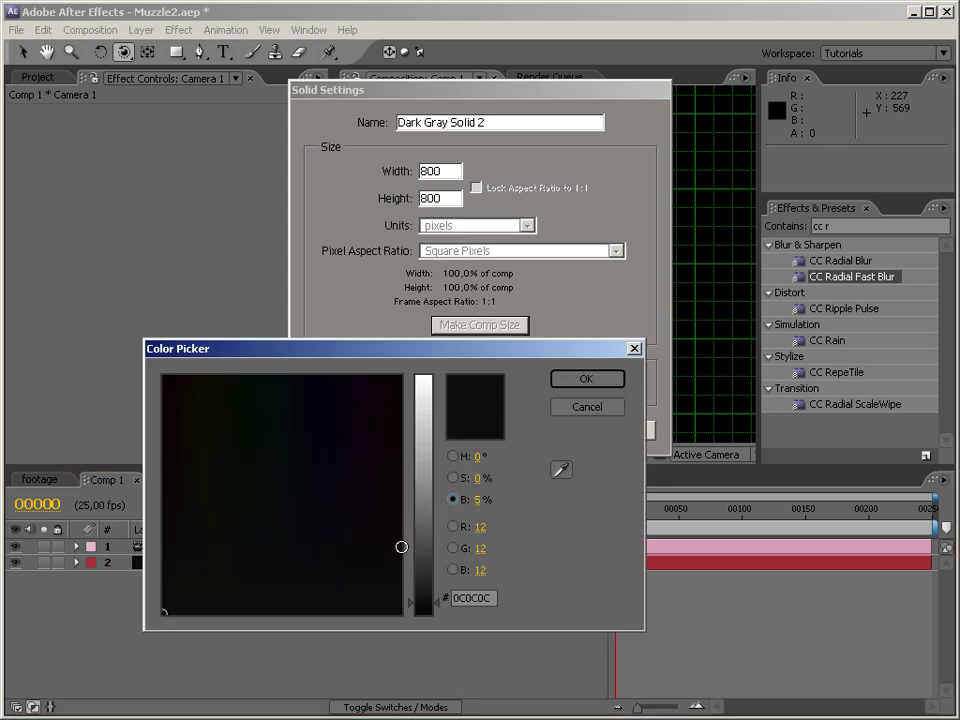
click(606, 378)
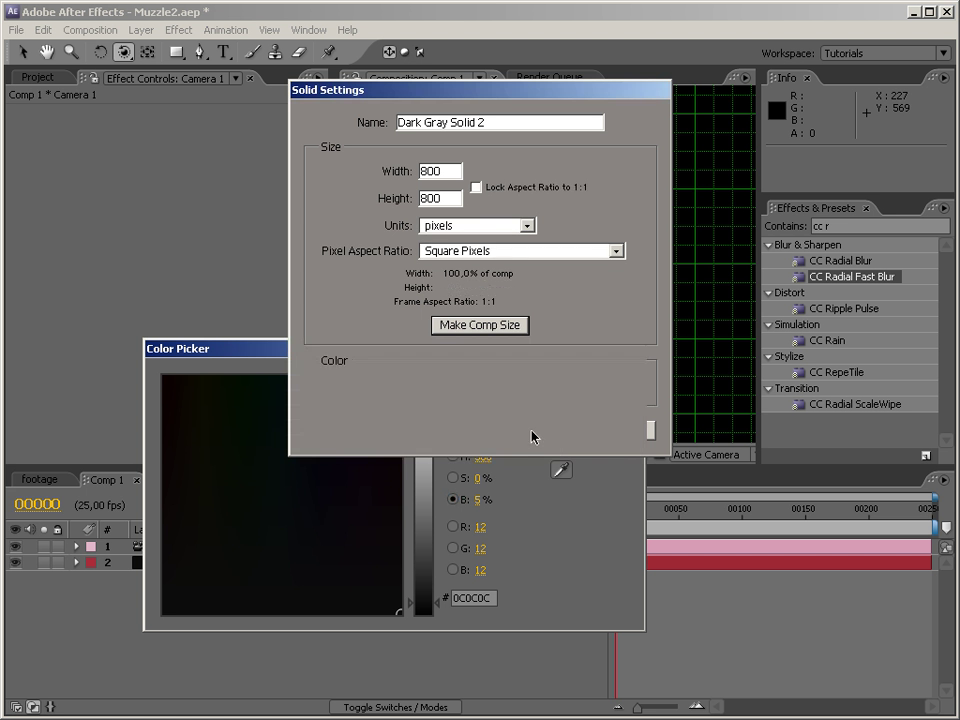
click(547, 432)
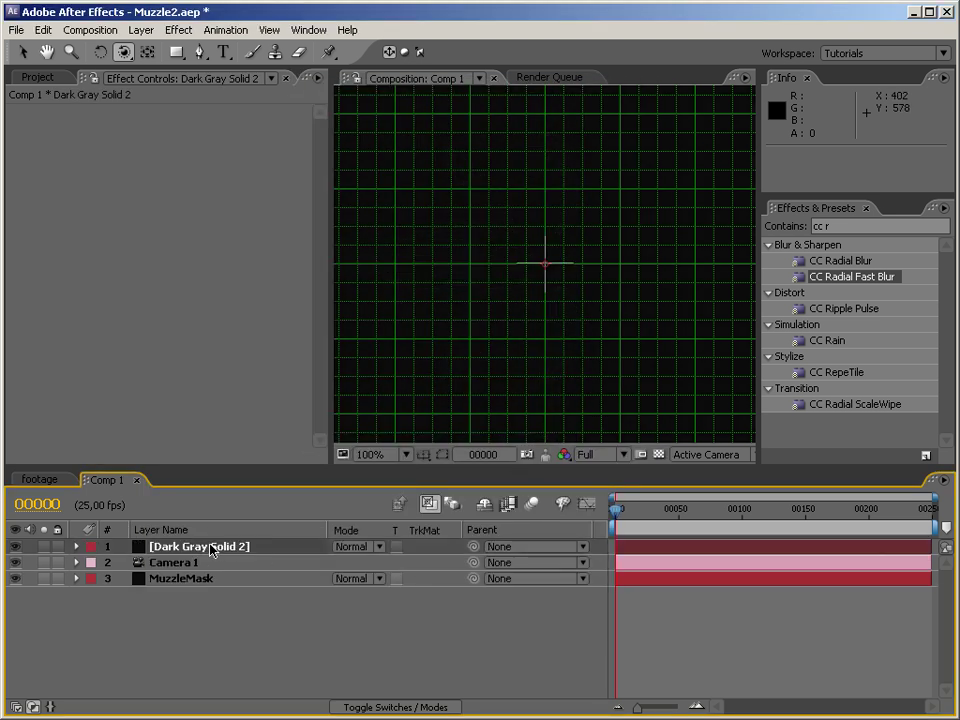
Move the new solid to the bottom of the layer stack and rename it MuzzleTexture
key(ctrl+shift+bracketleft)
key(Return)
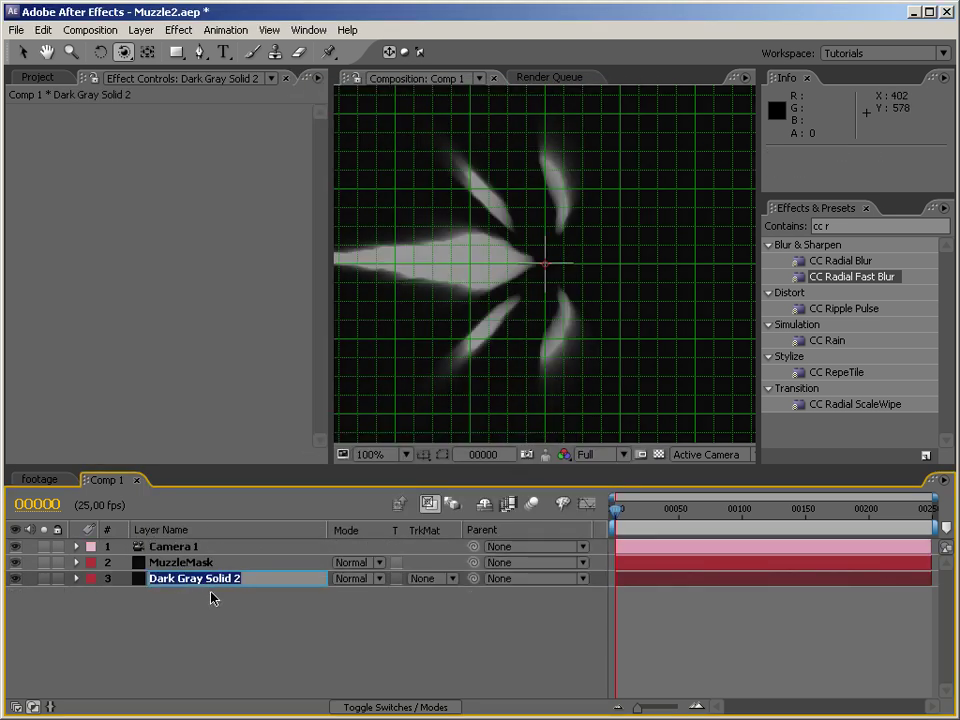
text(MuzzleTexture)
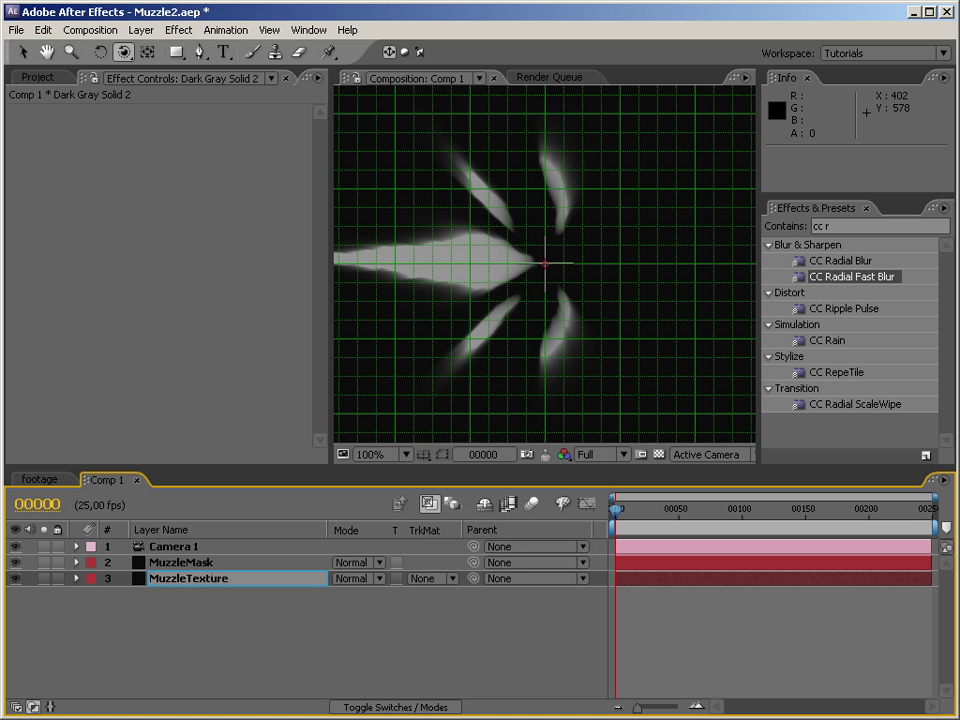
key(Return)
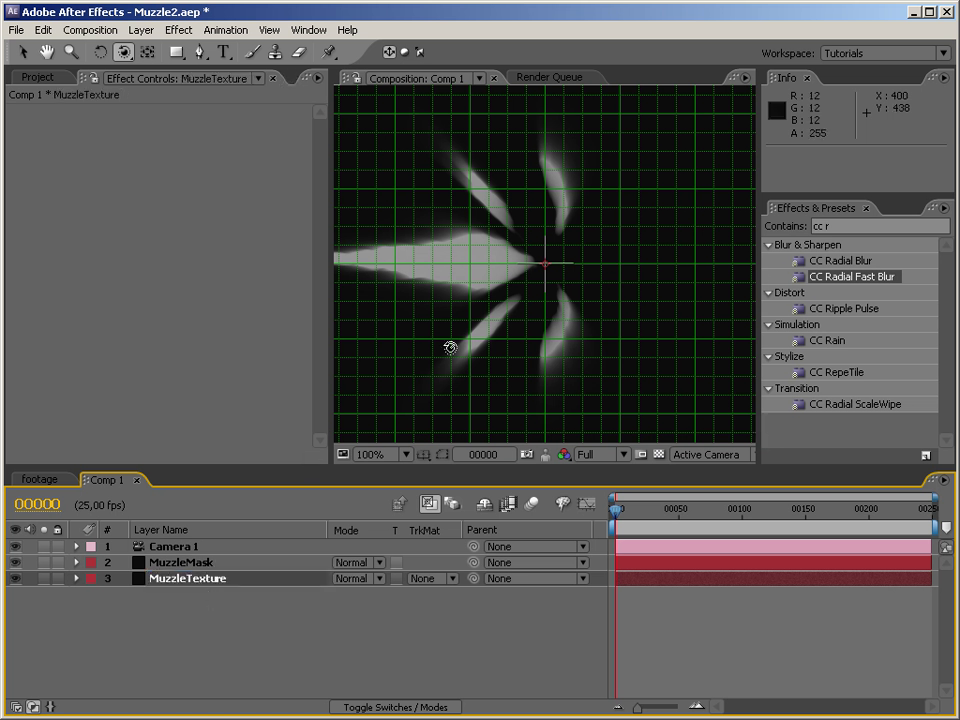
Hide MuzzleMask and apply Fractal Noise from Effects & Presets to MuzzleTexture
click(15, 562)
click(775, 243)
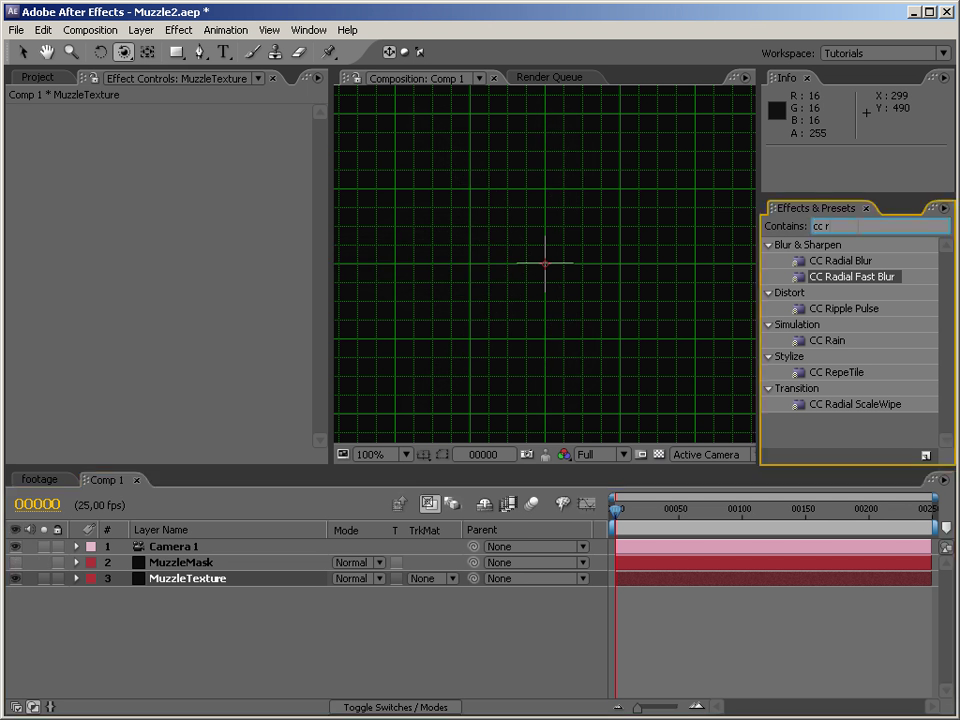
text(fract)
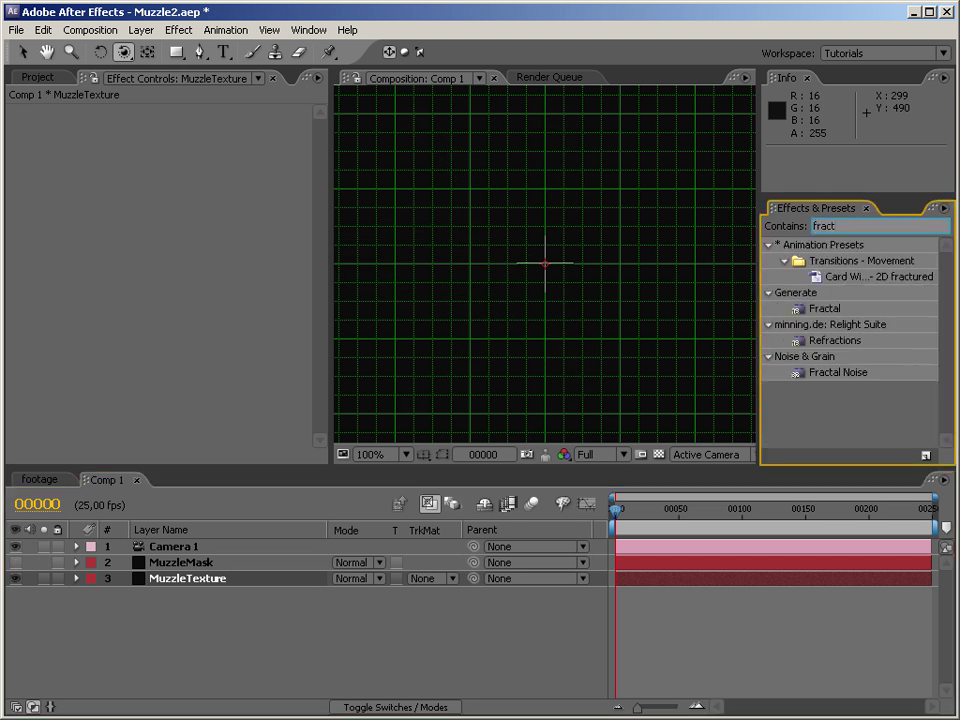
drag(832, 374, 228, 588)
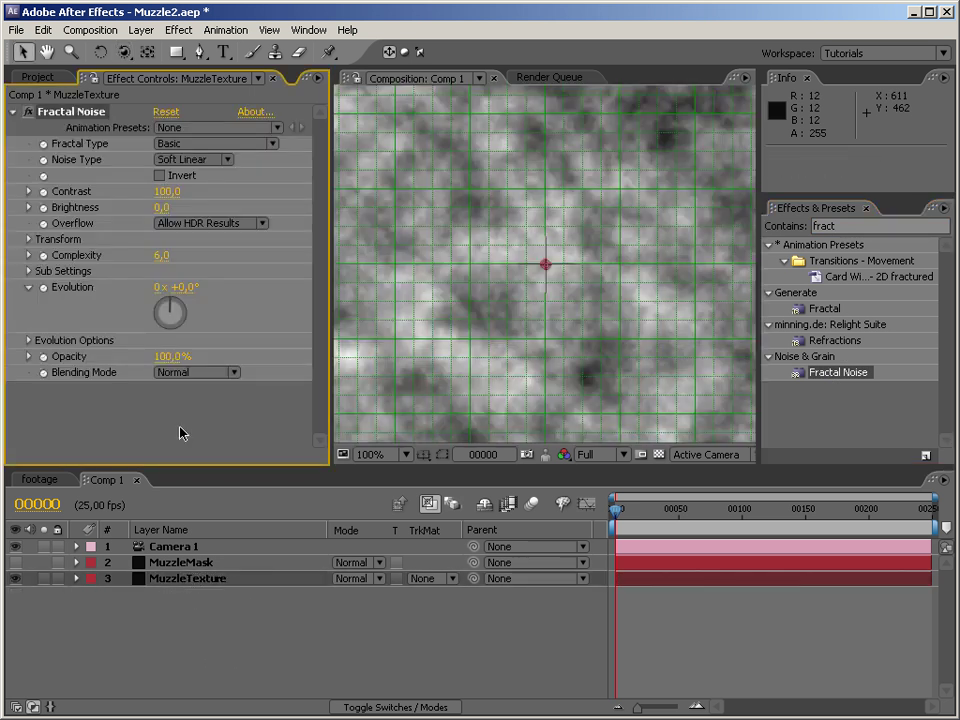
Browse the View menu for the viewer's display options
click(267, 30)
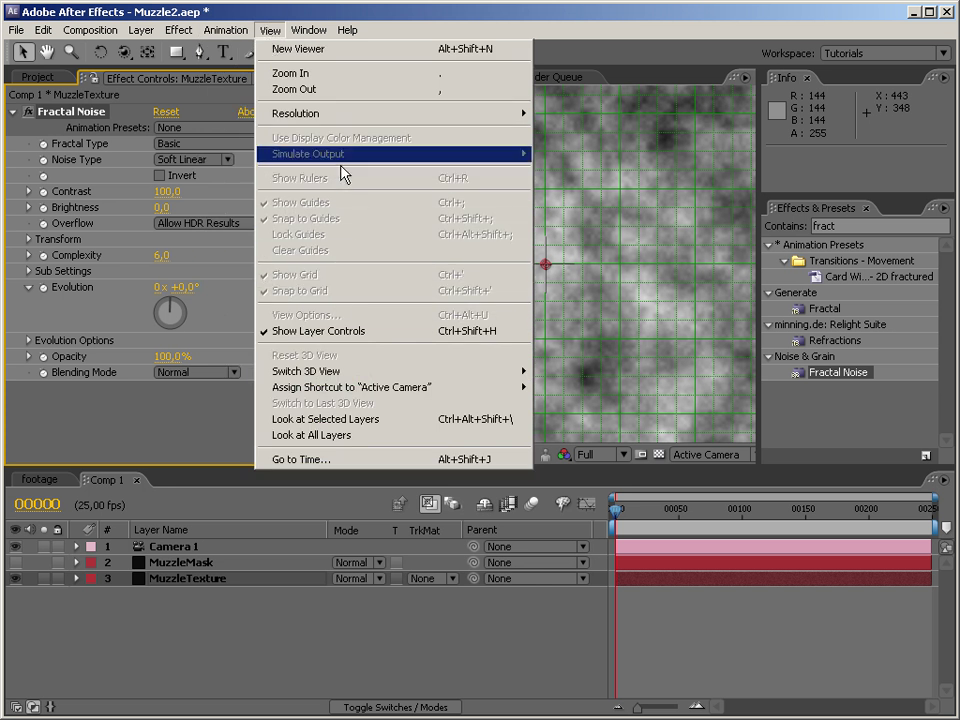
mouse_move(309, 30)
click(589, 315)
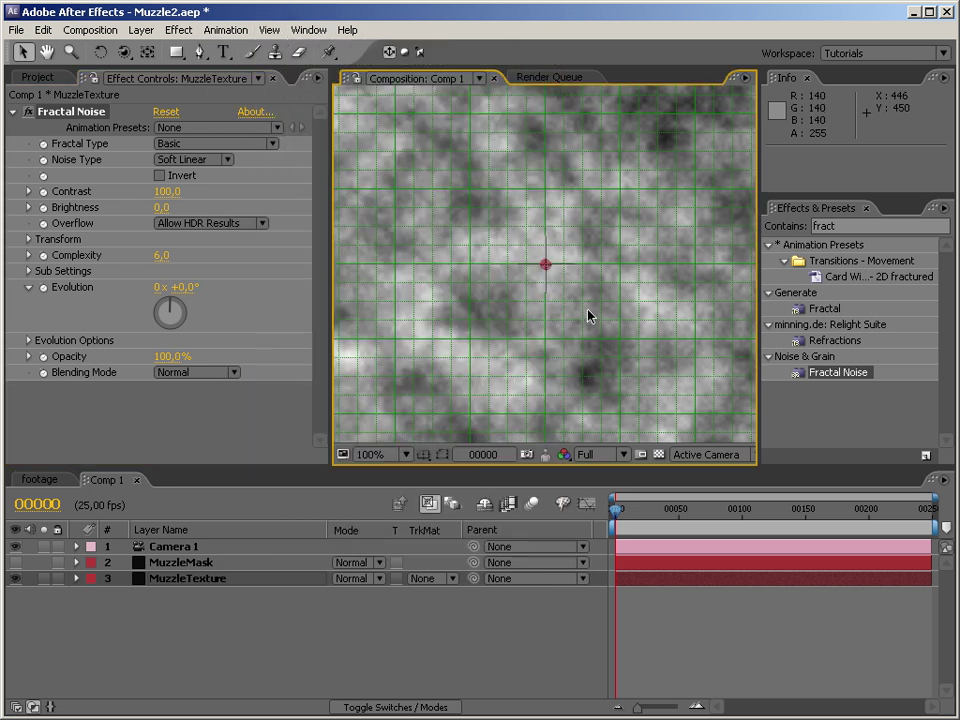
click(276, 30)
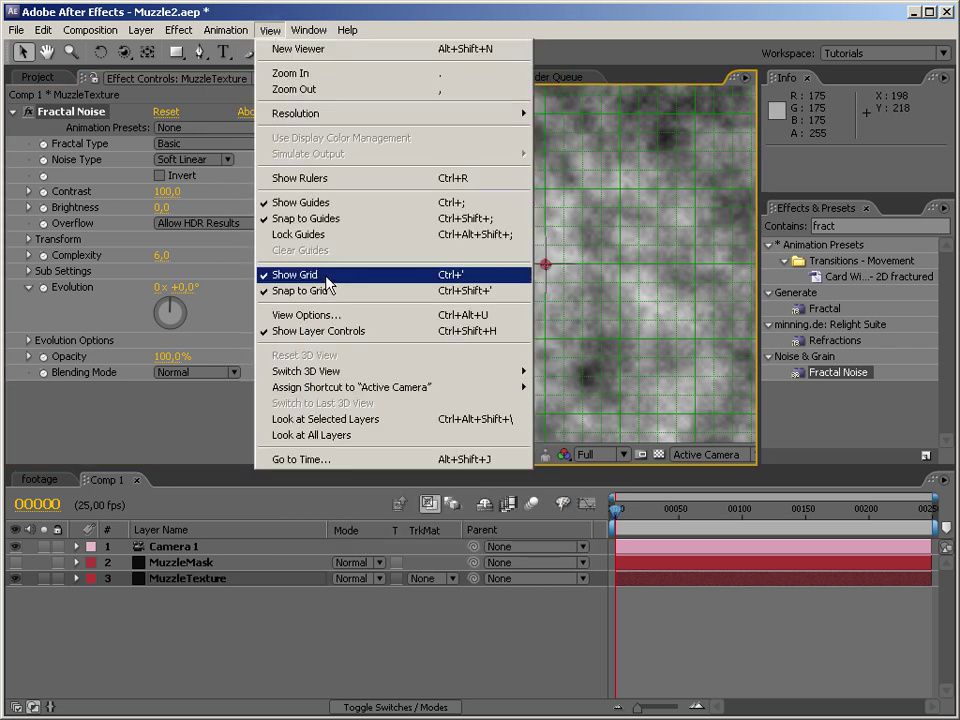
Hide the viewer grid and set Fractal Noise to Dynamic type, Contrast 130, Brightness -15
click(327, 276)
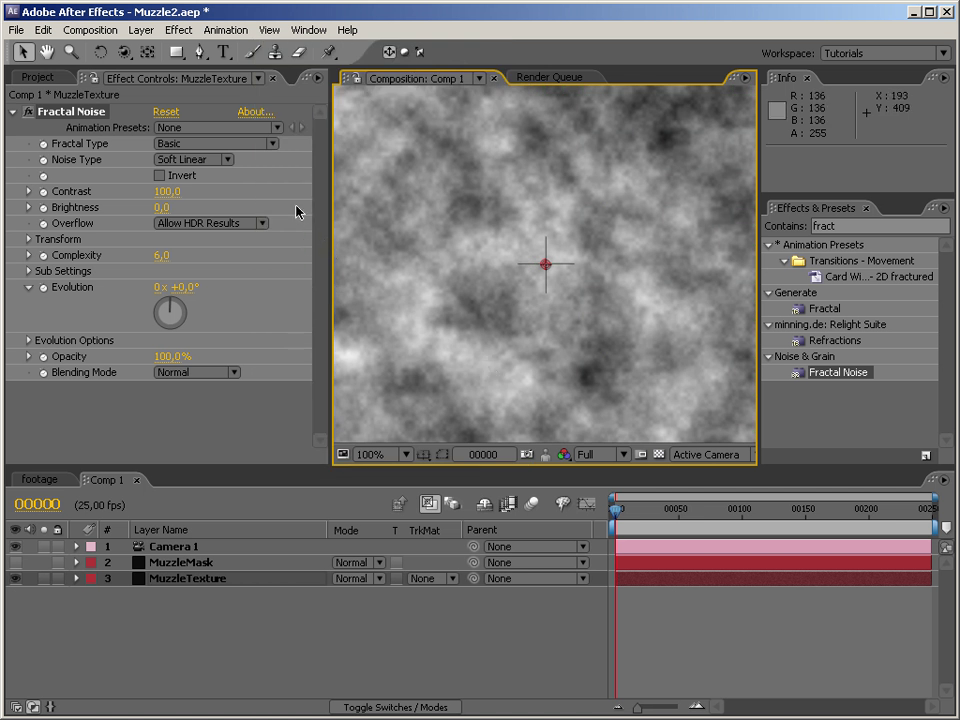
click(202, 145)
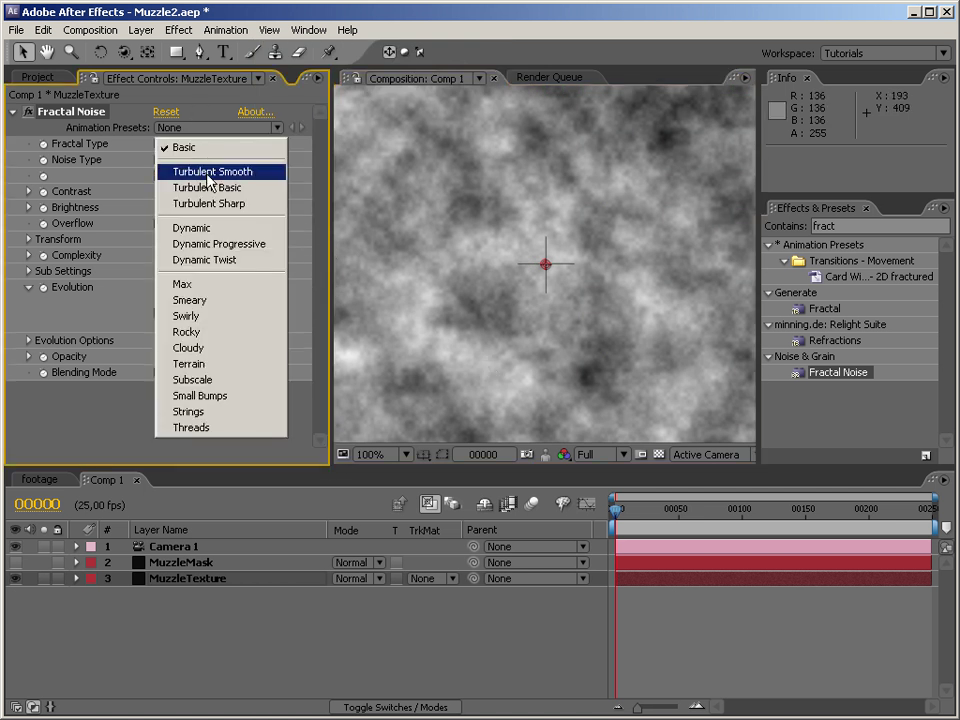
click(191, 228)
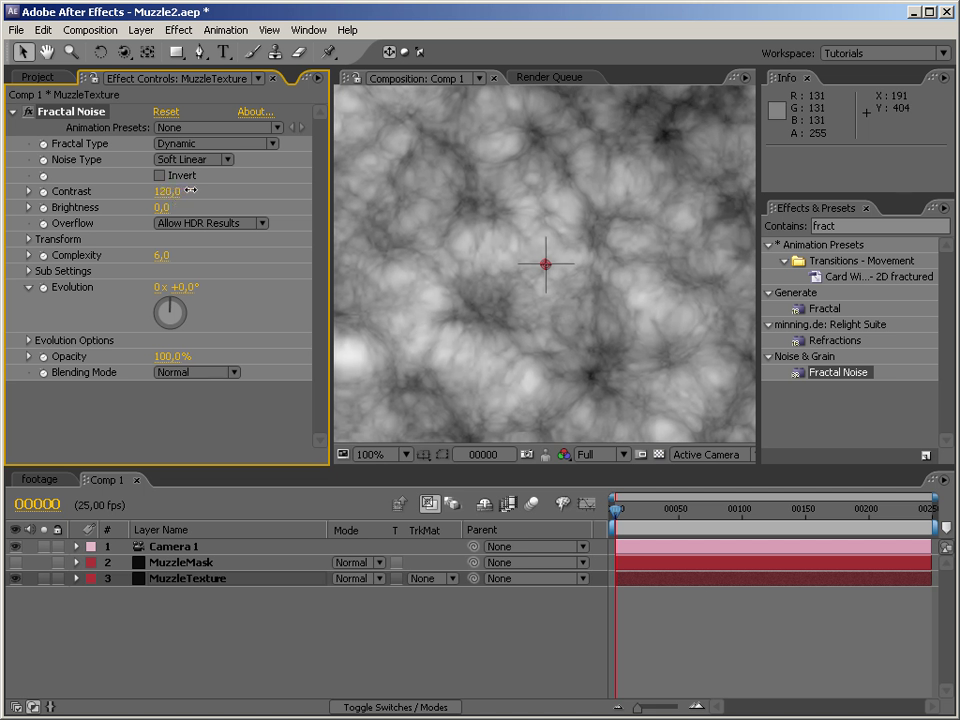
drag(190, 190, 194, 190)
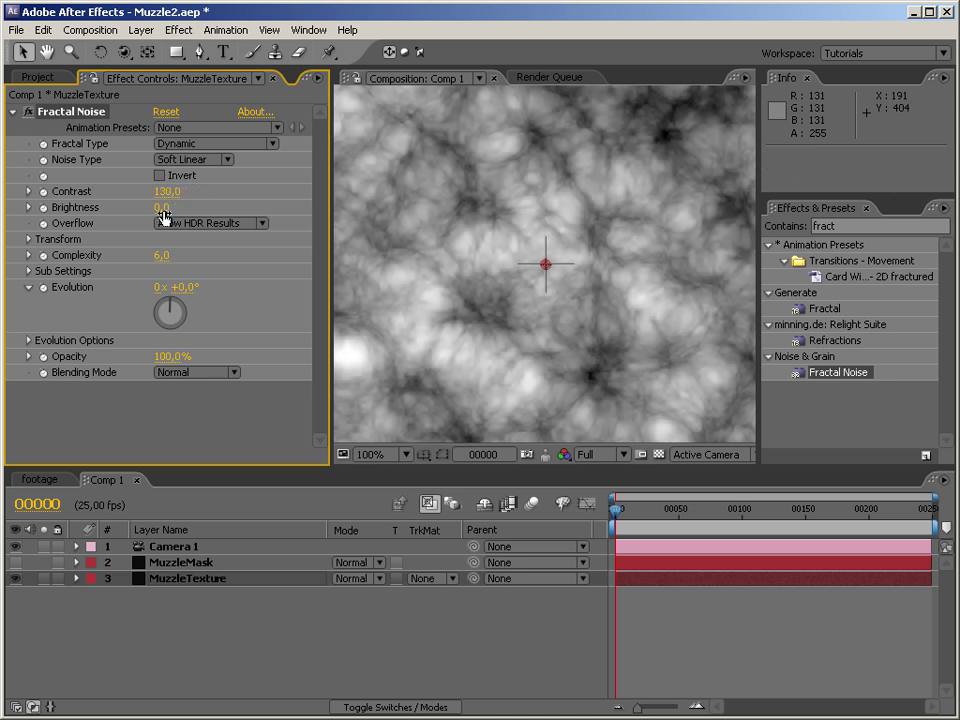
drag(160, 209, 151, 212)
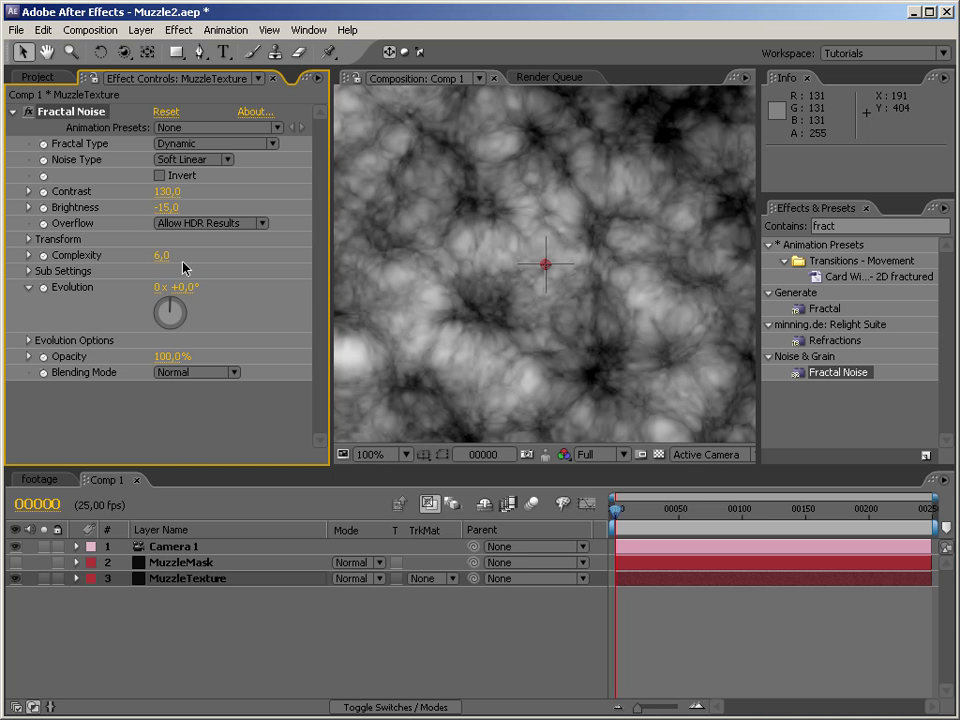
Give the noise Evolution a random(2000) expression, check a few frames, and collapse Fractal Noise
drag(210, 287, 394, 279)
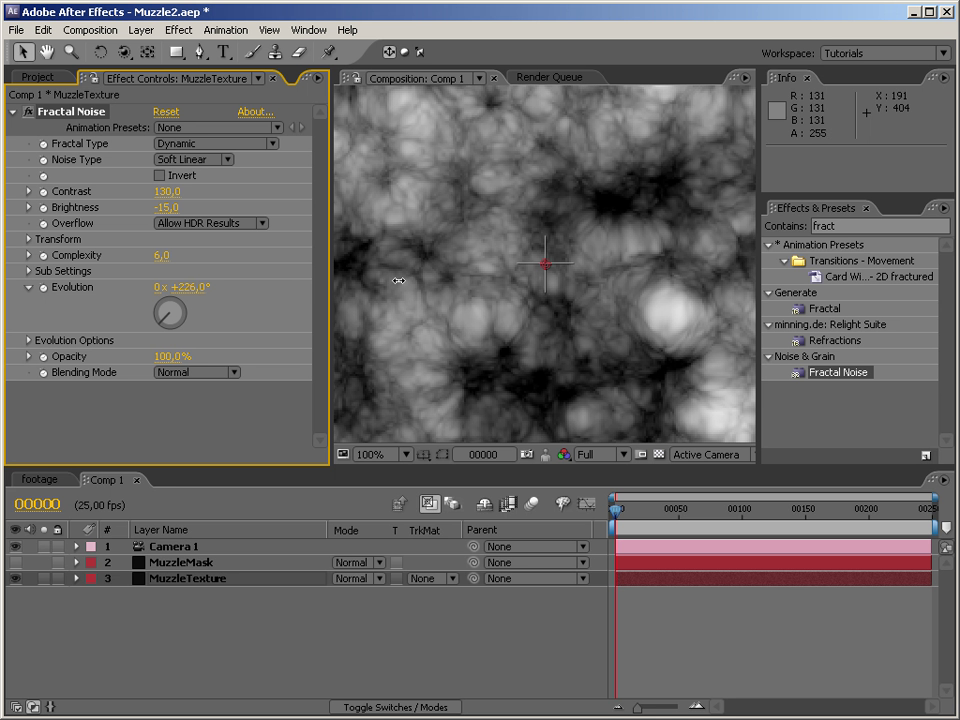
alt+click(45, 289)
text(random(2000)
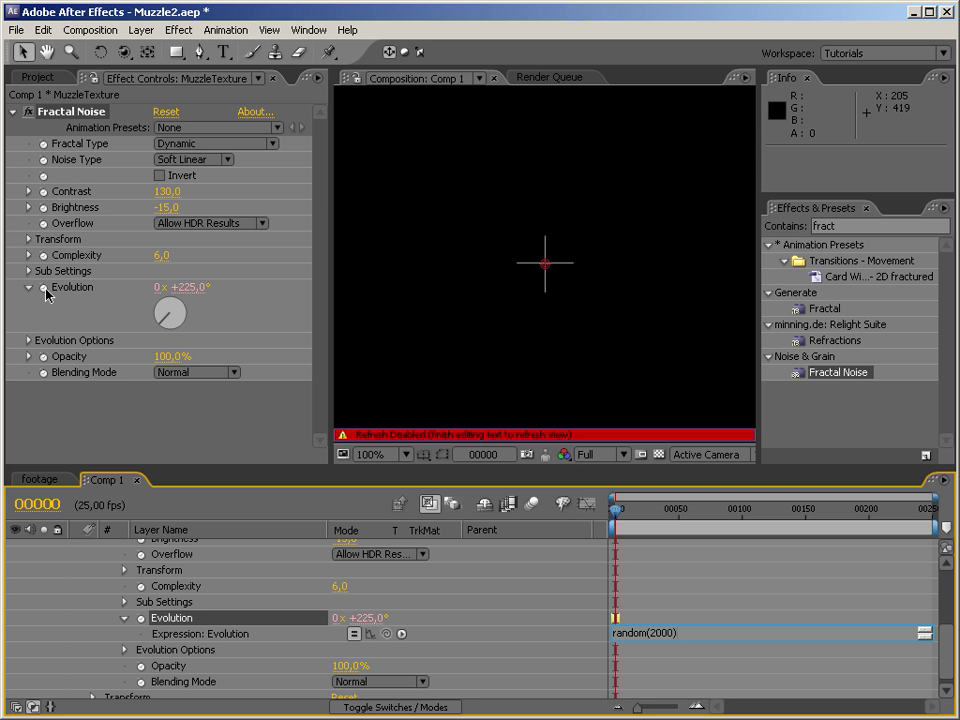
key(KP_Enter)
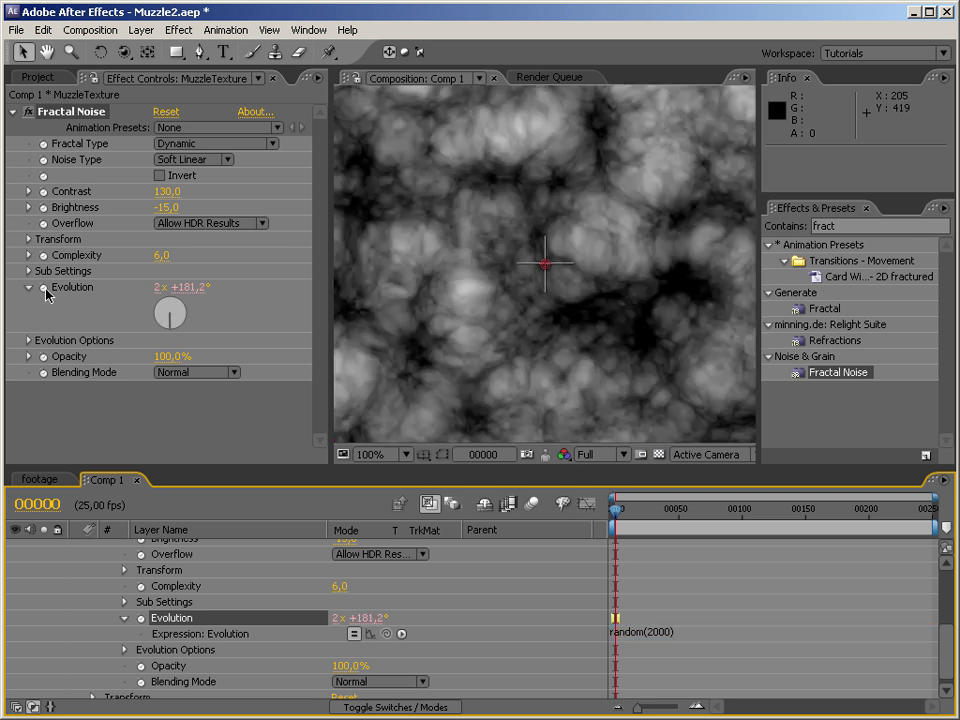
key(Page_Down)
key(Page_Down)
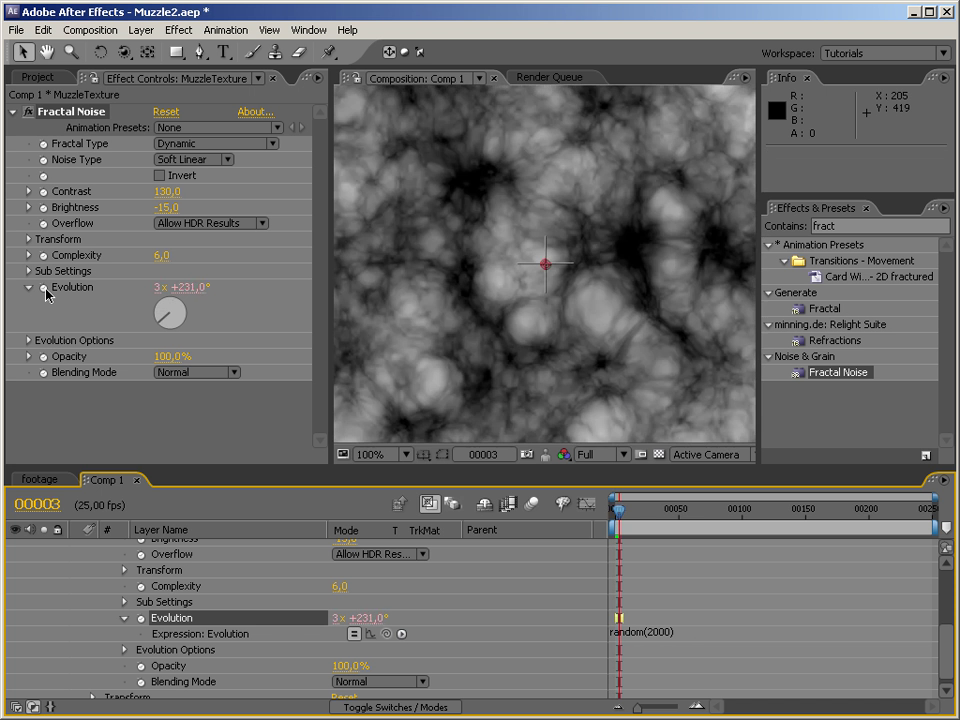
key(Home)
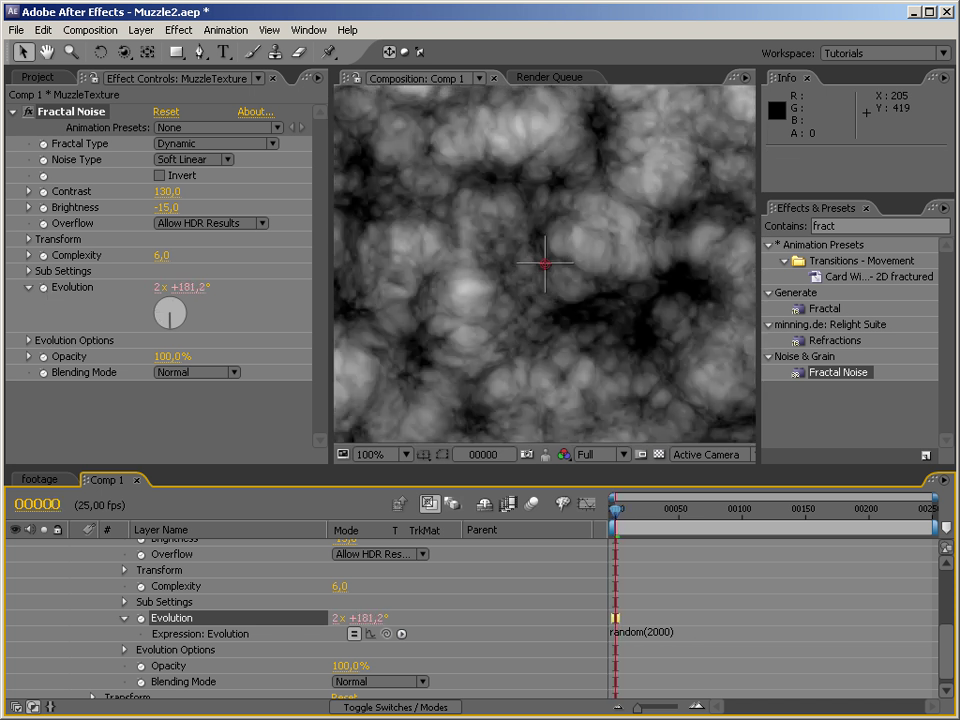
click(14, 112)
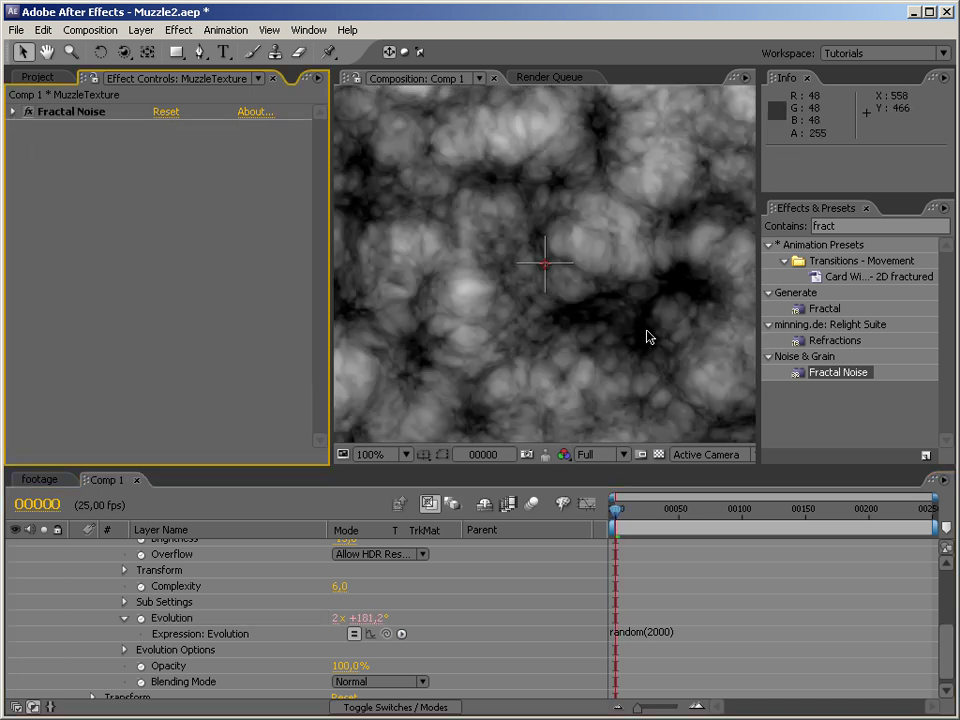
Apply the Circle effect to MuzzleTexture with Add blending mode
click(830, 226)
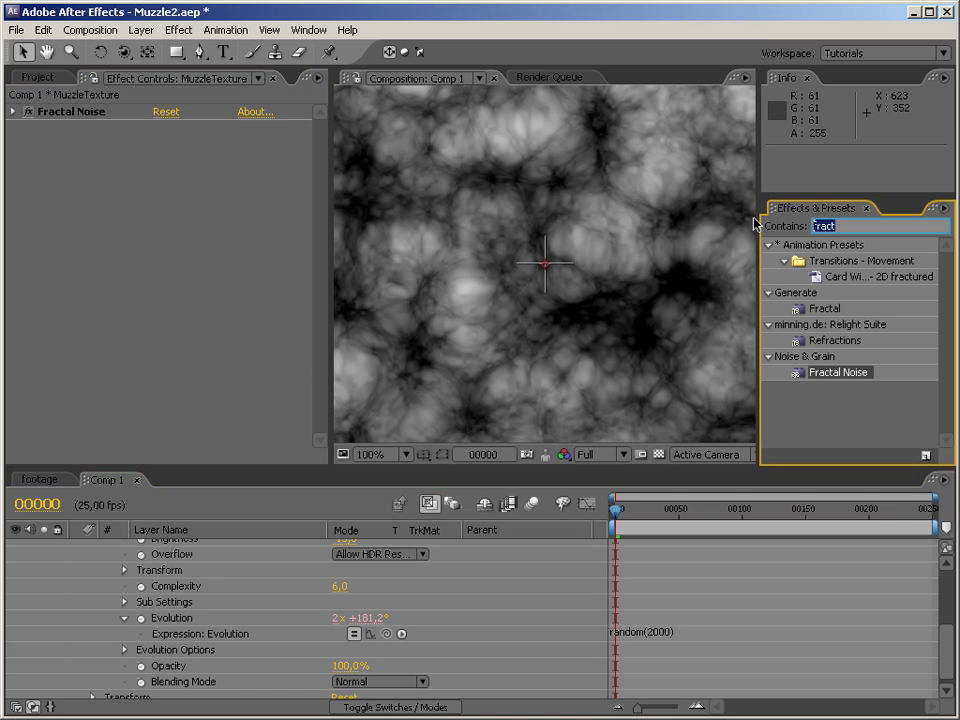
text(circle)
drag(820, 357, 130, 330)
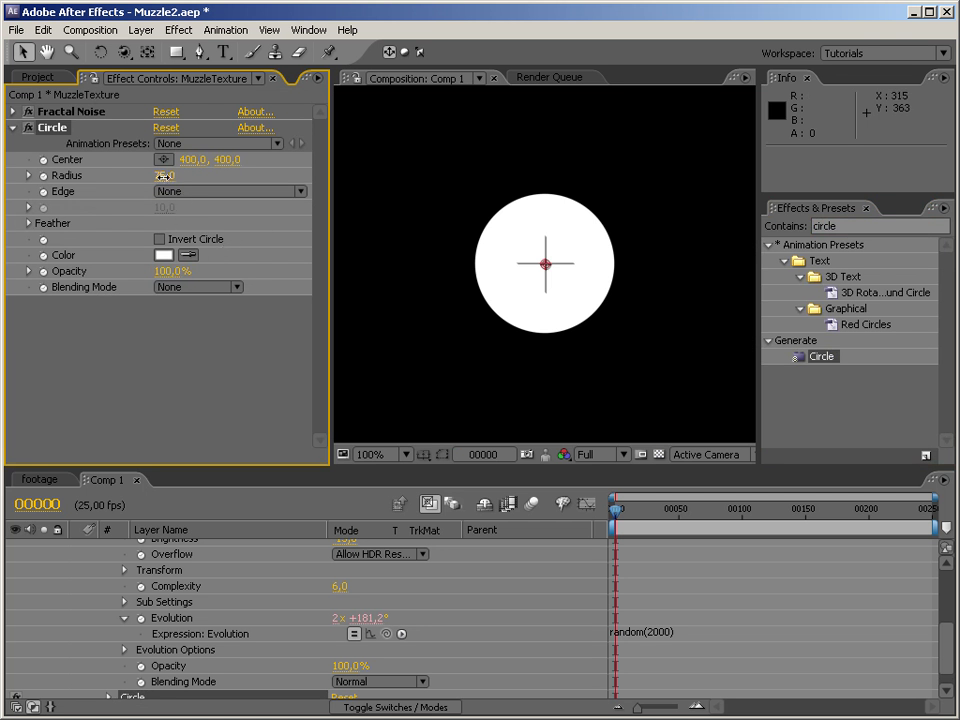
drag(140, 176, 128, 176)
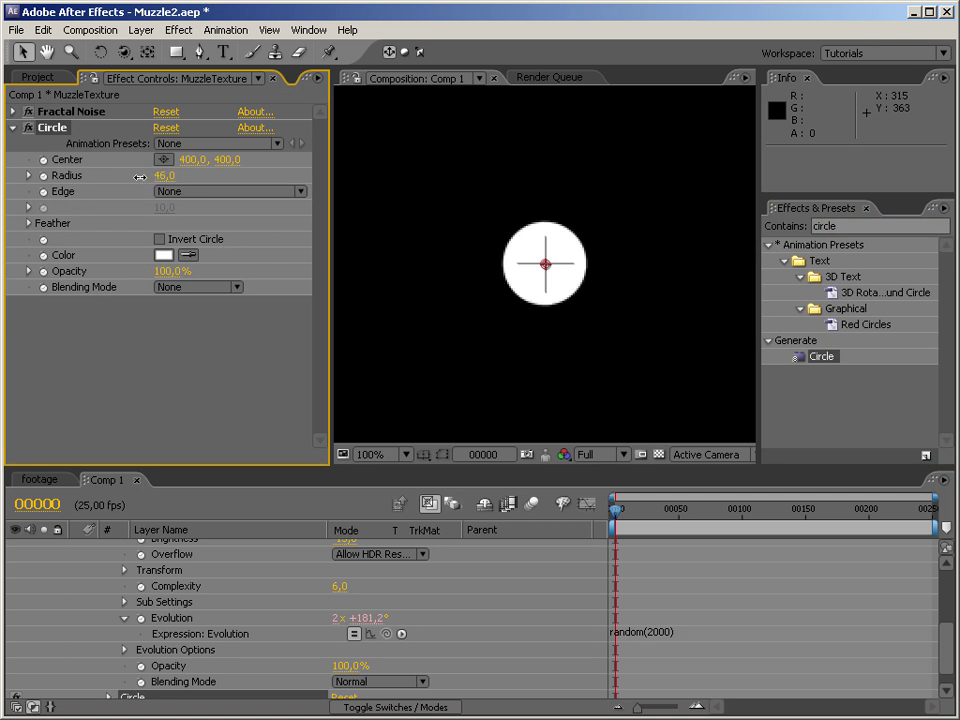
click(204, 288)
click(197, 346)
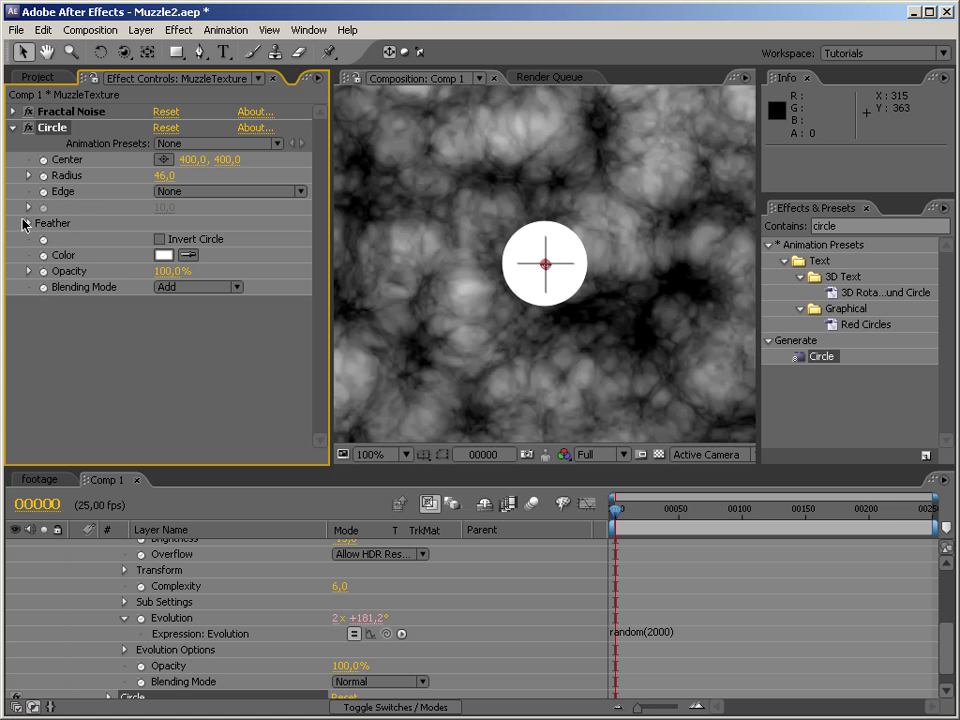
Tune the circle to Radius 20 and Feather Outer Edge 68, then collapse Circle
click(30, 224)
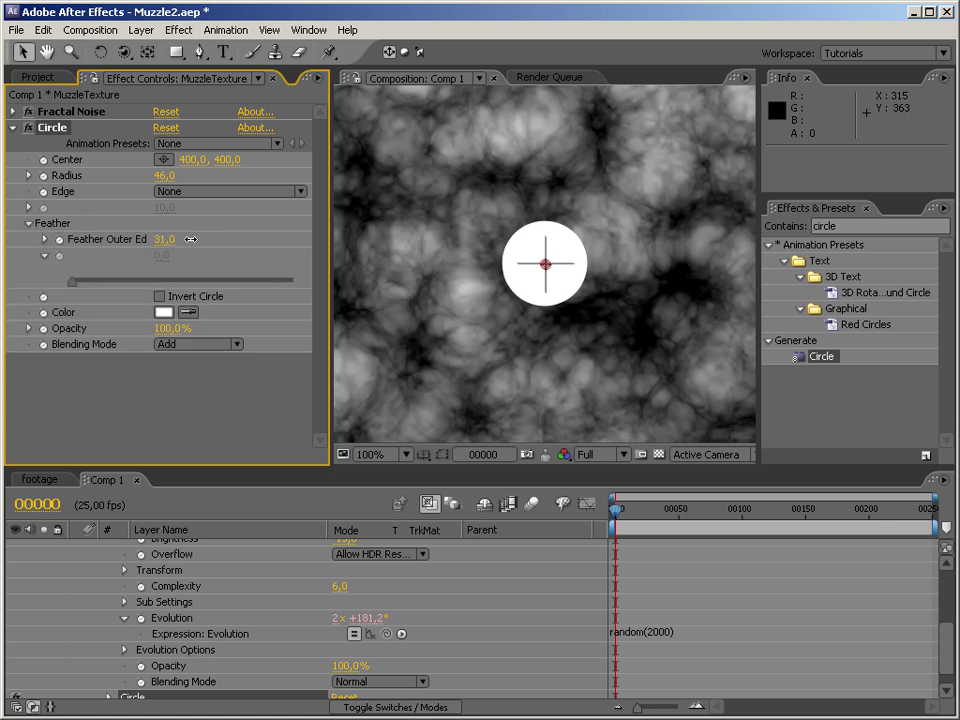
drag(161, 239, 242, 239)
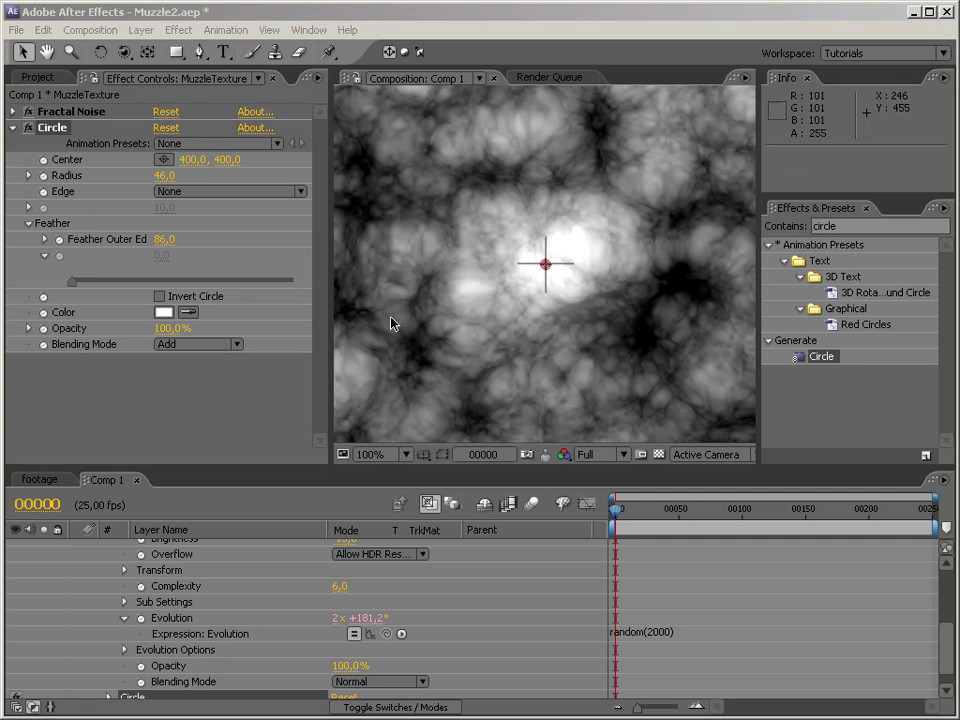
drag(156, 182, 122, 178)
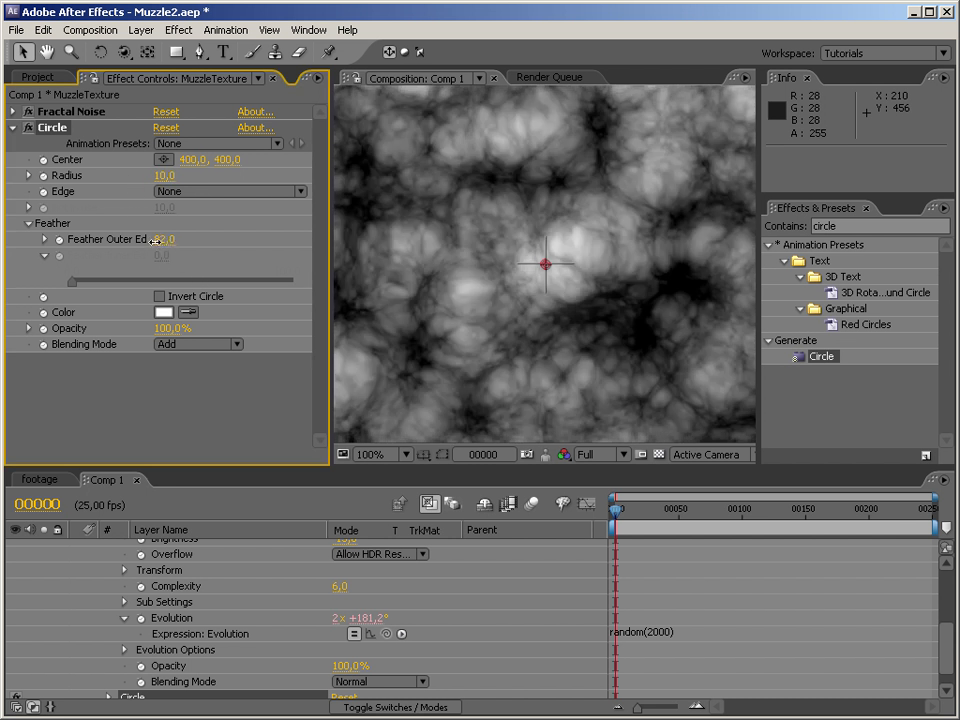
drag(155, 241, 147, 241)
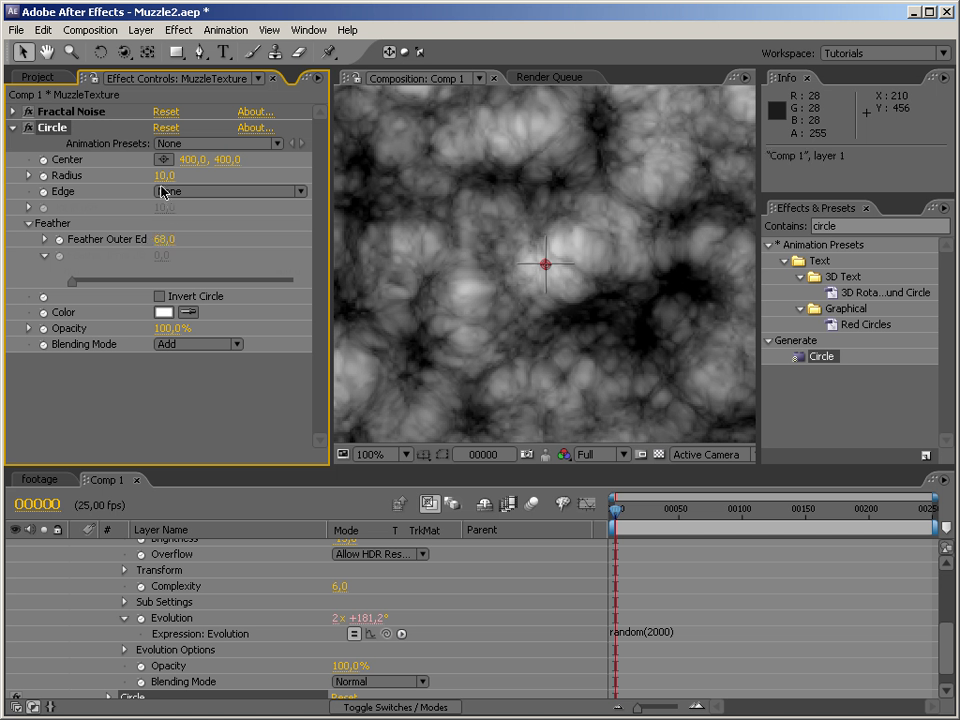
drag(172, 178, 168, 179)
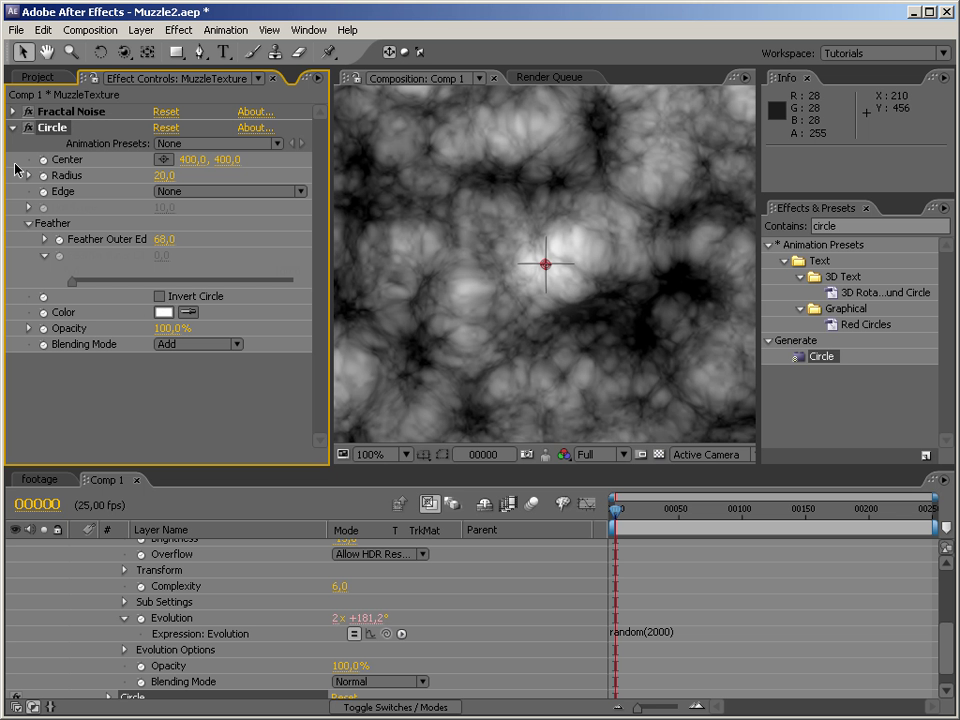
click(13, 127)
Apply Colorama to MuzzleTexture and choose the Fire preset palette under Output Cycle
click(838, 225)
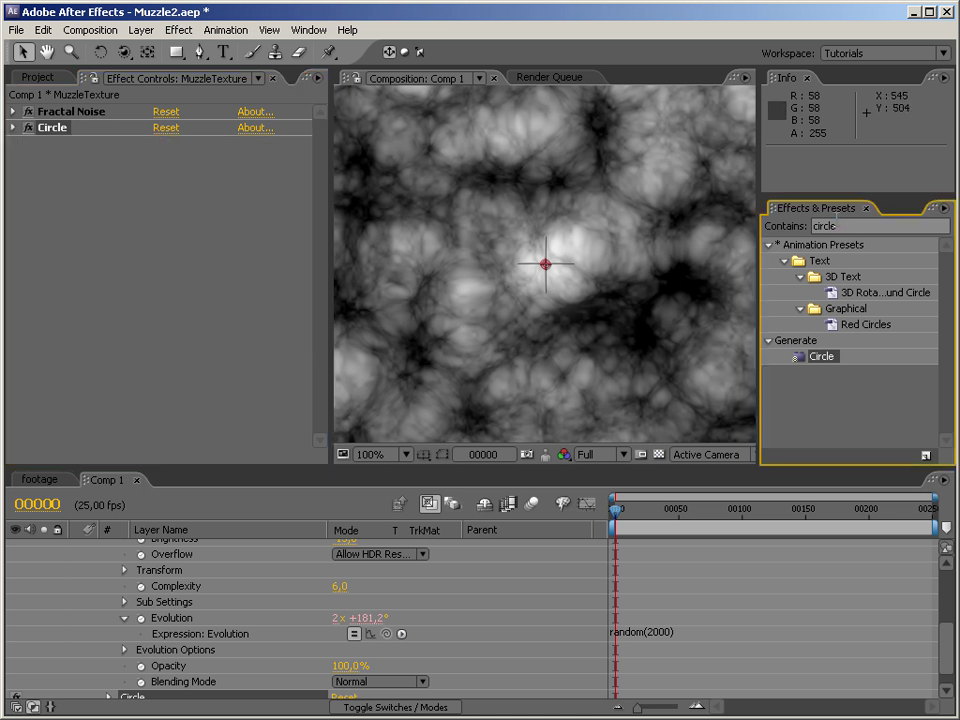
text(colora)
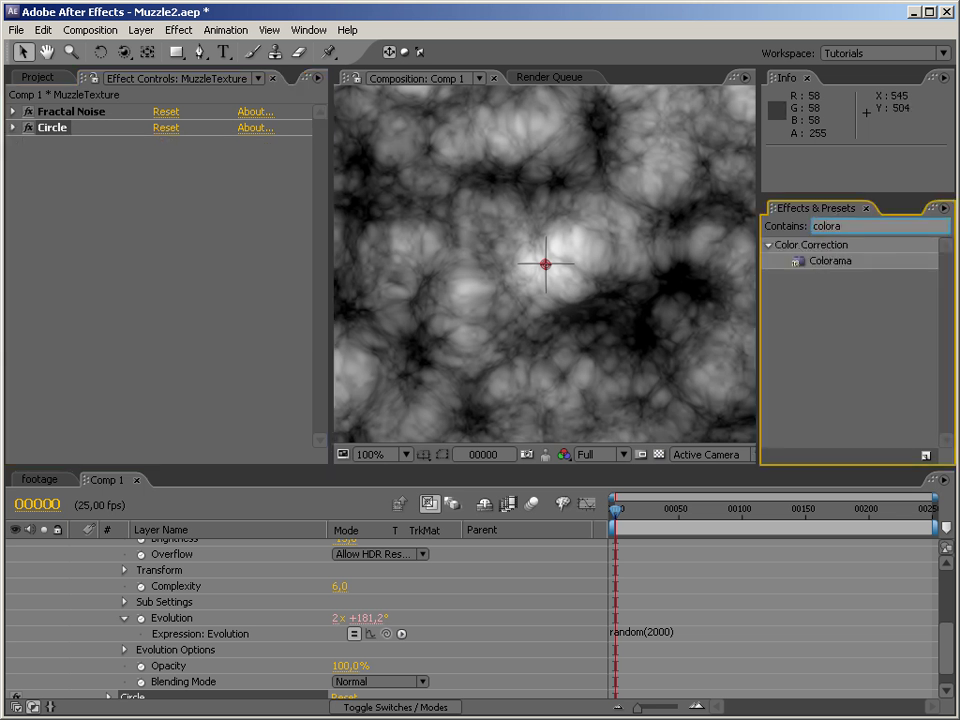
drag(830, 261, 79, 287)
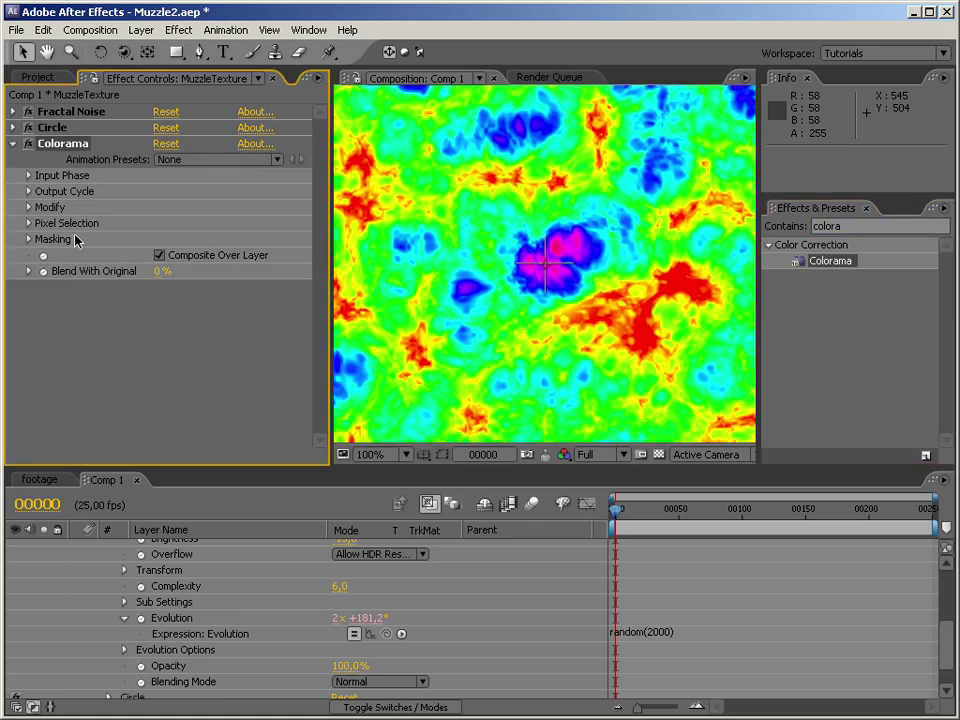
click(390, 437)
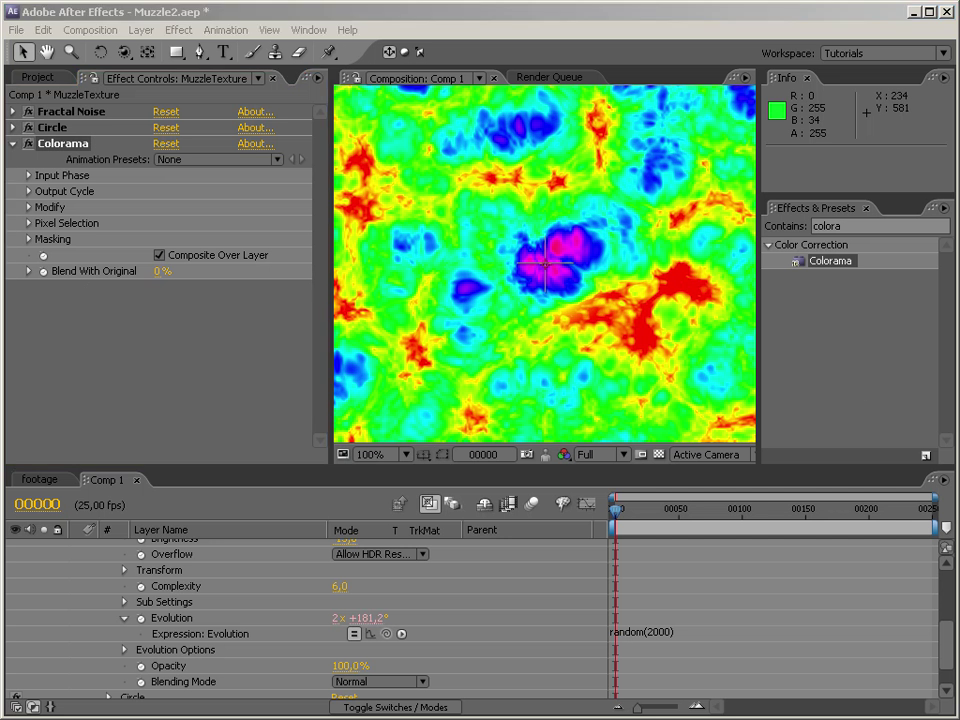
click(142, 293)
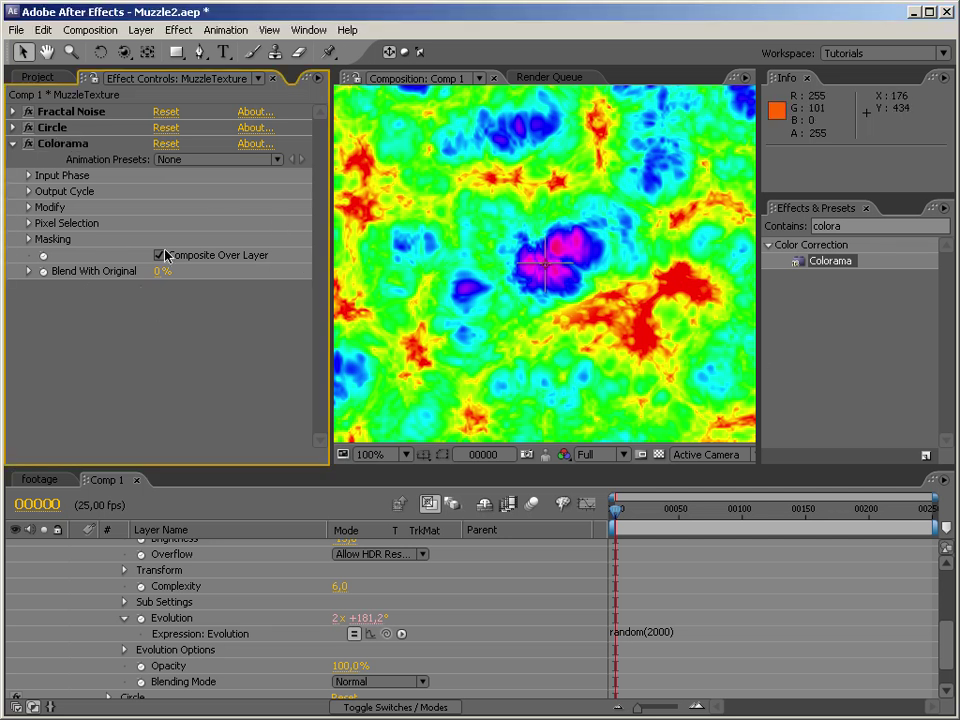
click(28, 191)
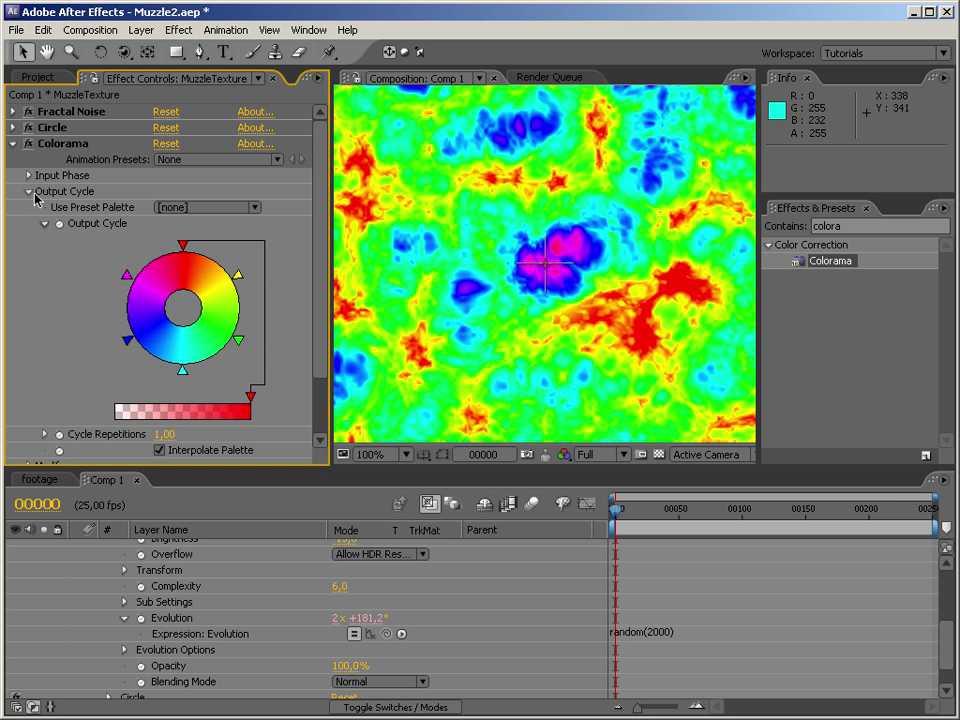
click(196, 207)
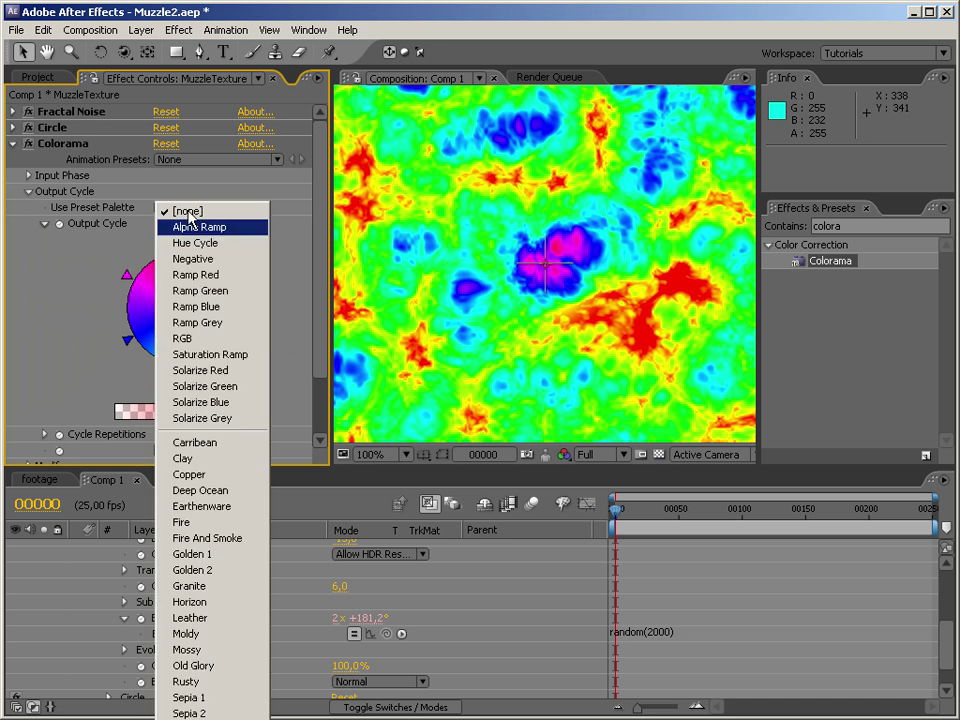
click(205, 523)
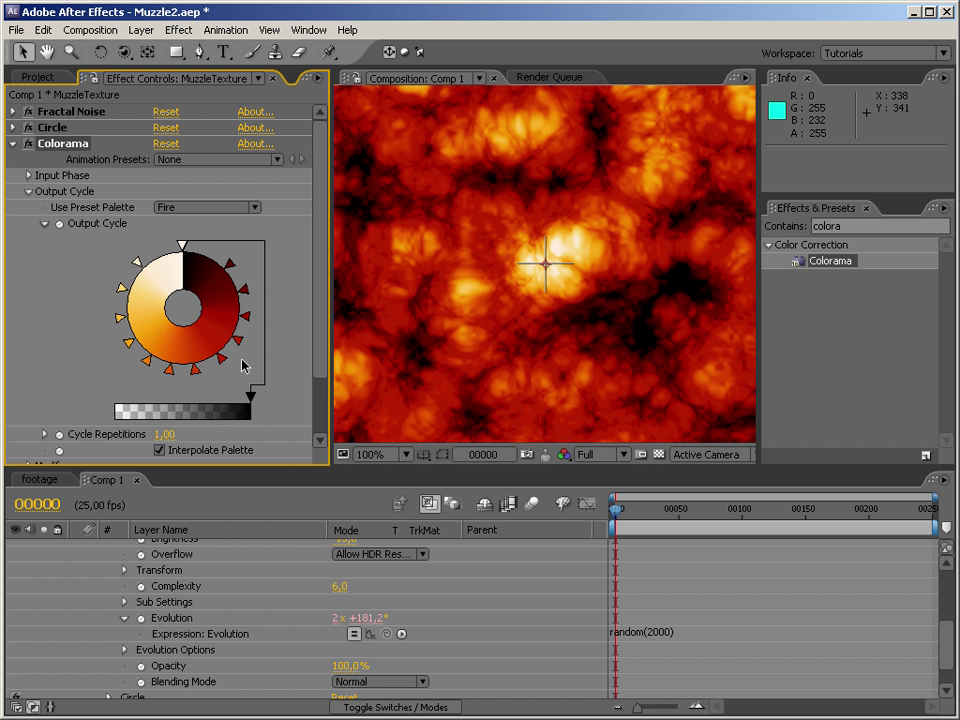
Remove the dark-red and orange markers from Colorama's output cycle and add a black marker
click(247, 289)
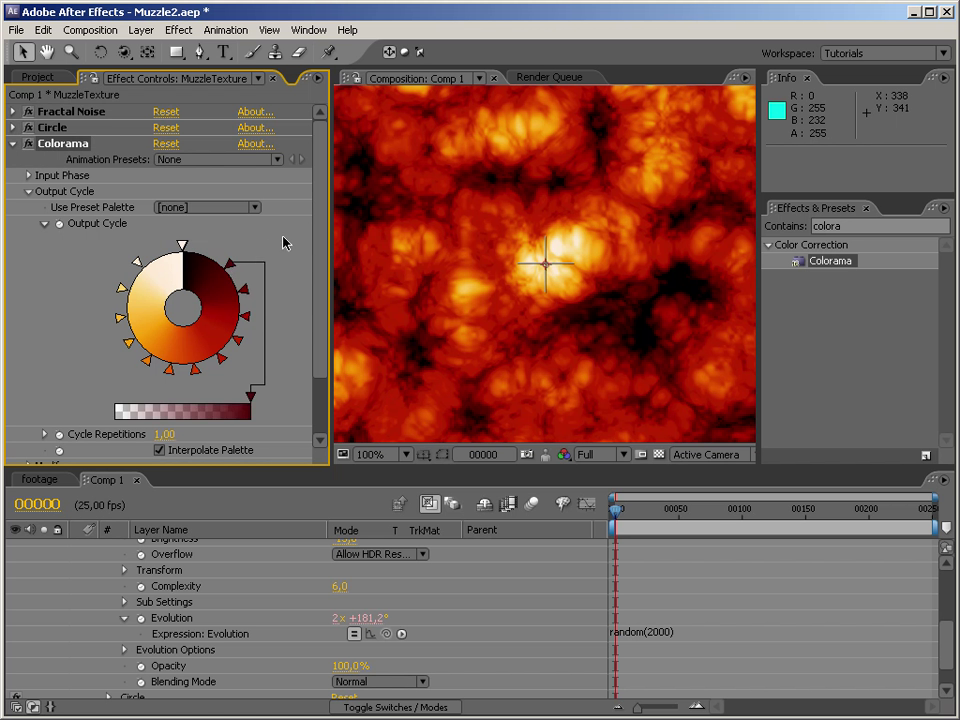
mouse_move(247, 289)
mouse_down()
mouse_move(296, 270)
mouse_move(268, 315)
mouse_up()
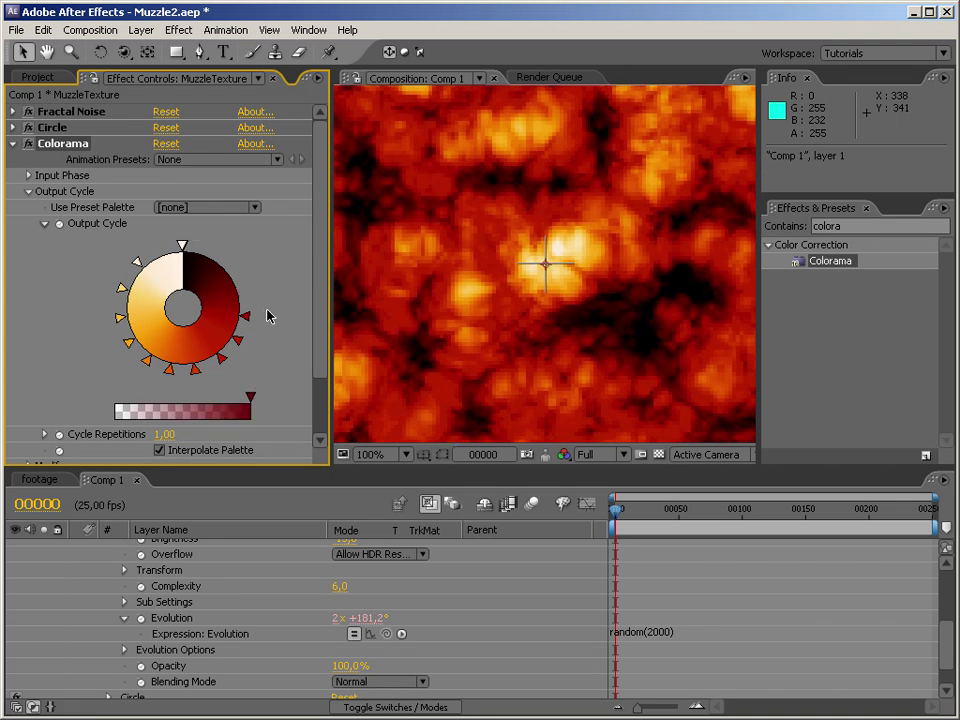
click(190, 371)
mouse_move(199, 377)
mouse_down()
mouse_move(180, 395)
mouse_move(162, 395)
mouse_up()
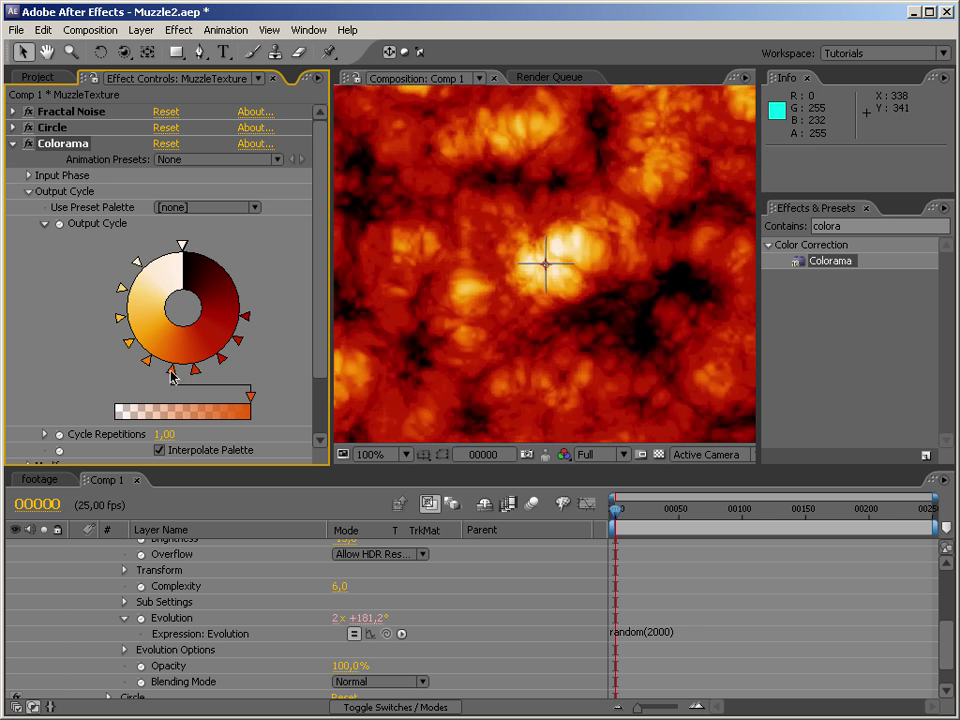
mouse_move(195, 374)
mouse_down()
mouse_move(206, 407)
mouse_move(257, 339)
mouse_move(183, 378)
mouse_up()
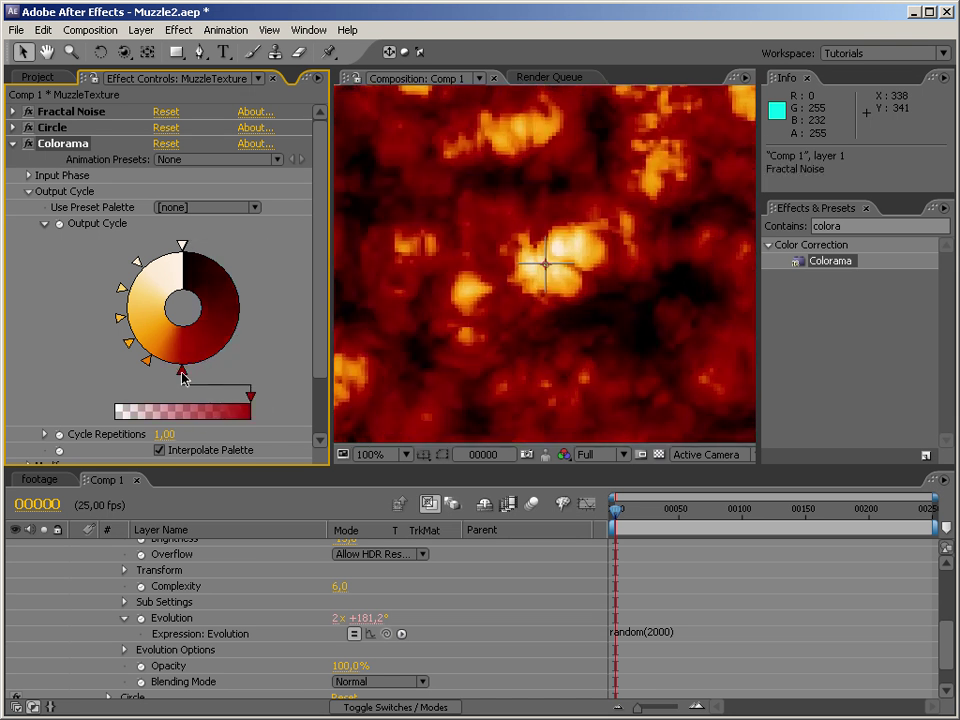
double_click(248, 316)
click(24, 249)
click(47, 319)
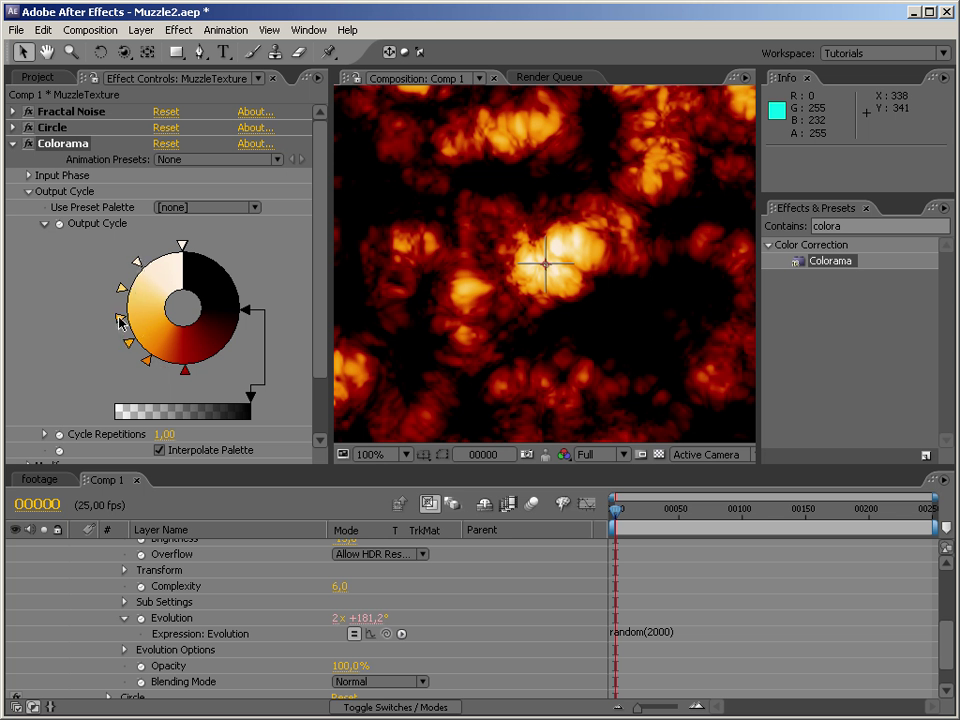
Reposition the orange and light colour stops on the wheel, then collapse Colorama
drag(119, 320, 75, 368)
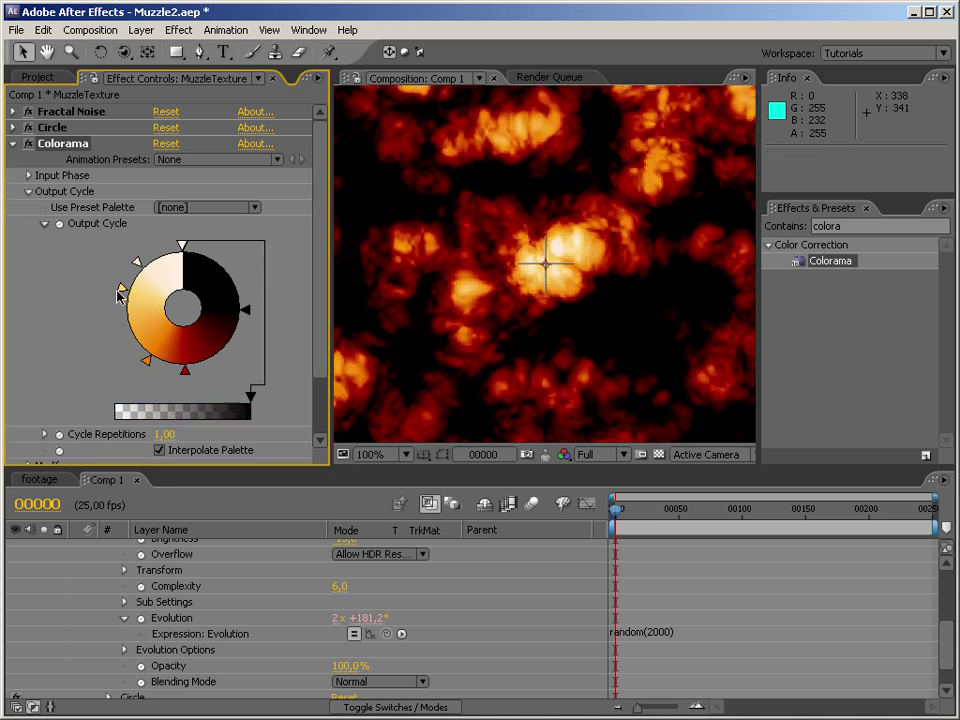
drag(119, 290, 120, 324)
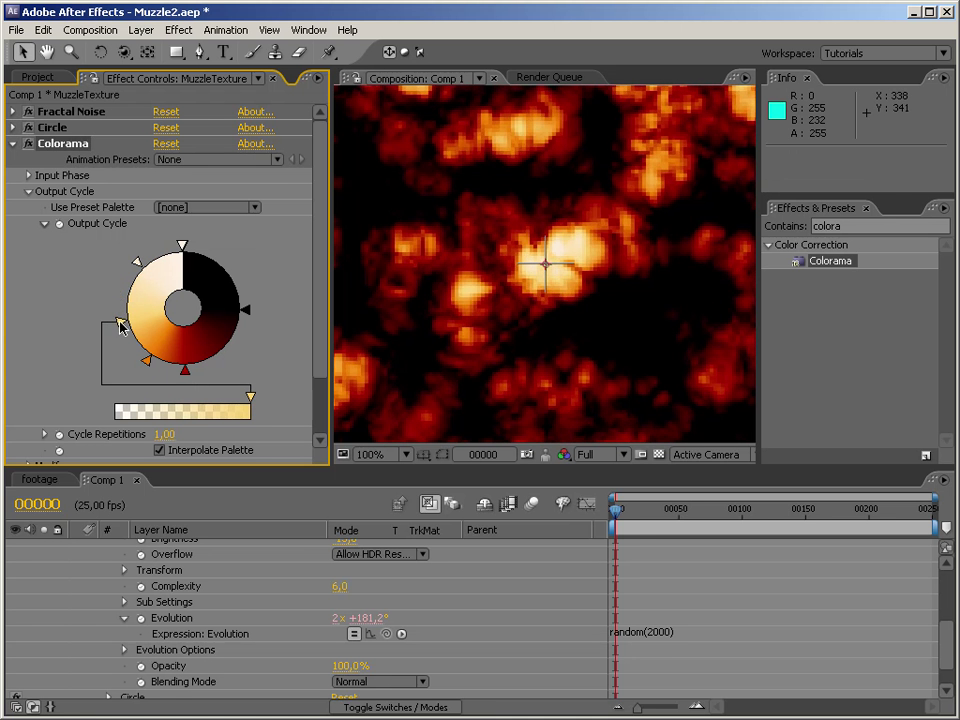
click(154, 371)
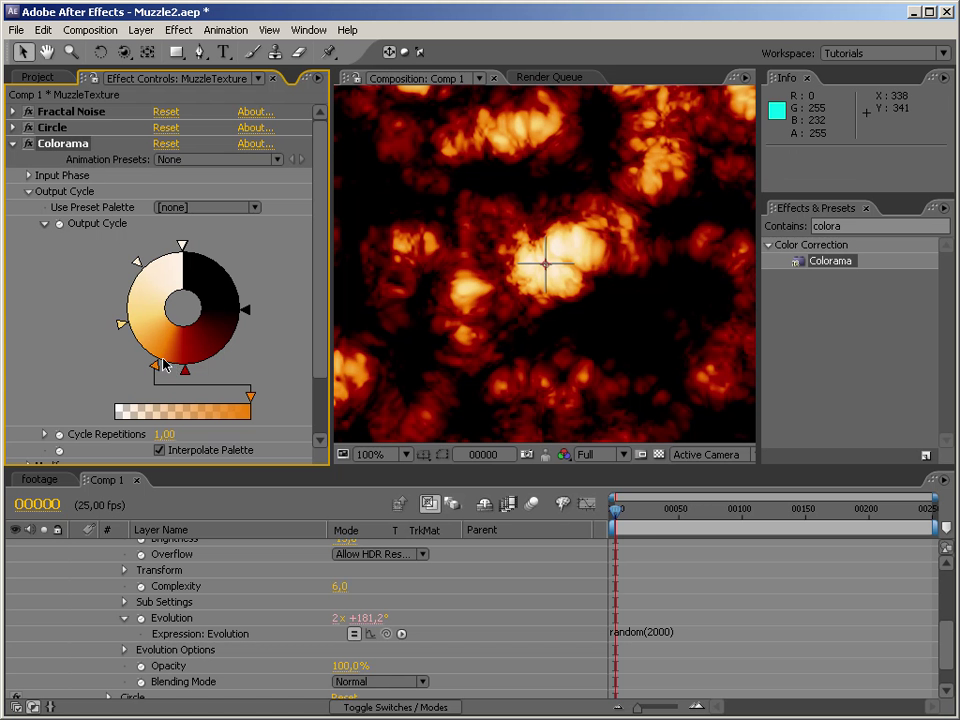
drag(154, 371, 146, 364)
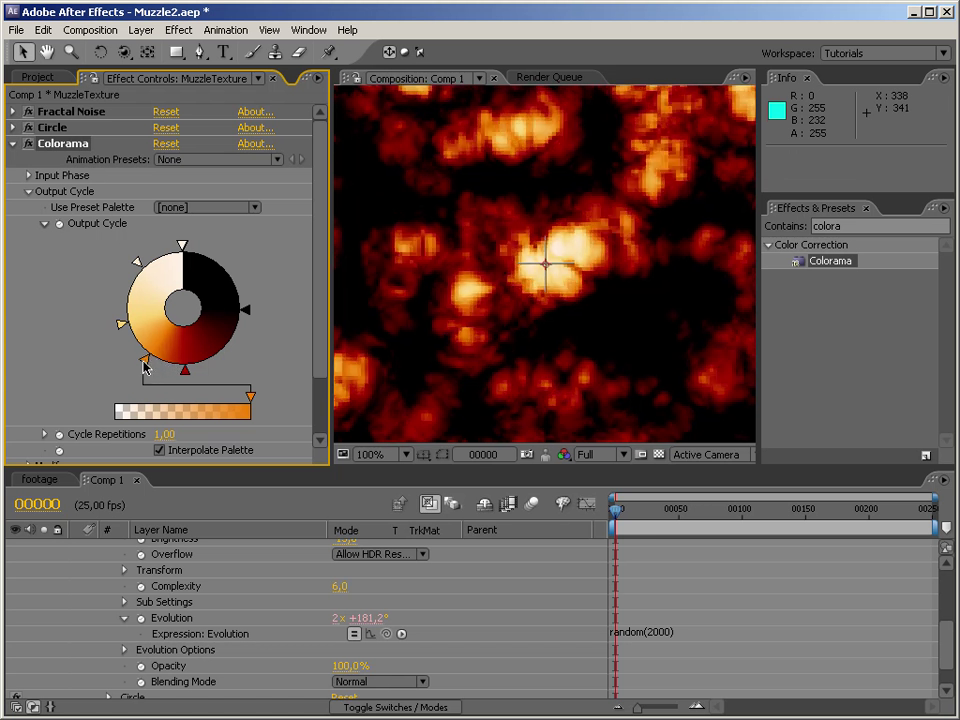
click(13, 144)
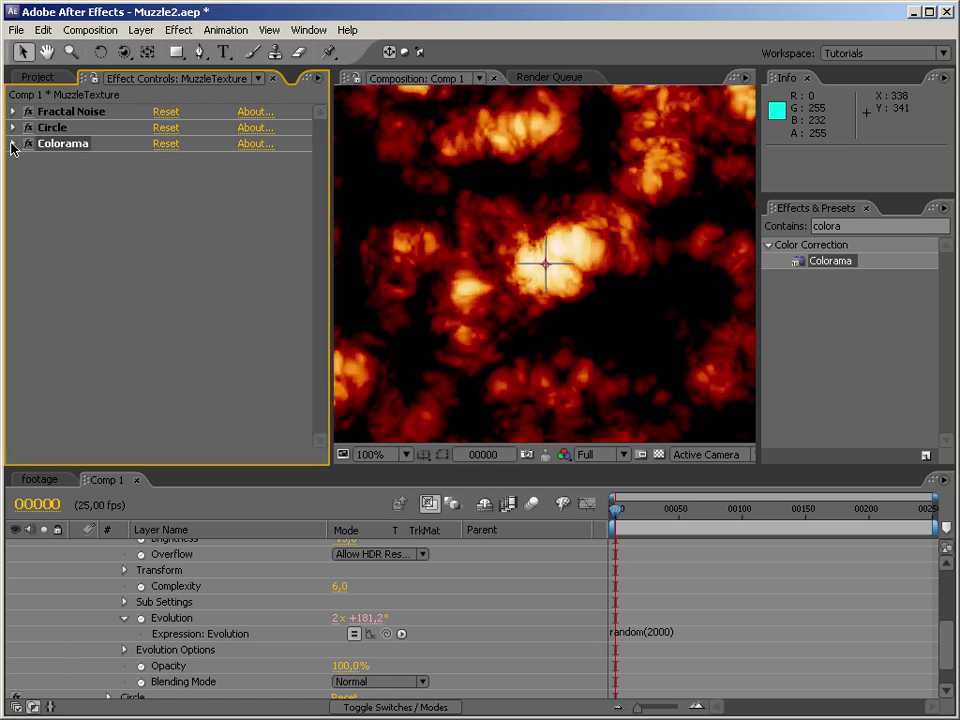
click(863, 226)
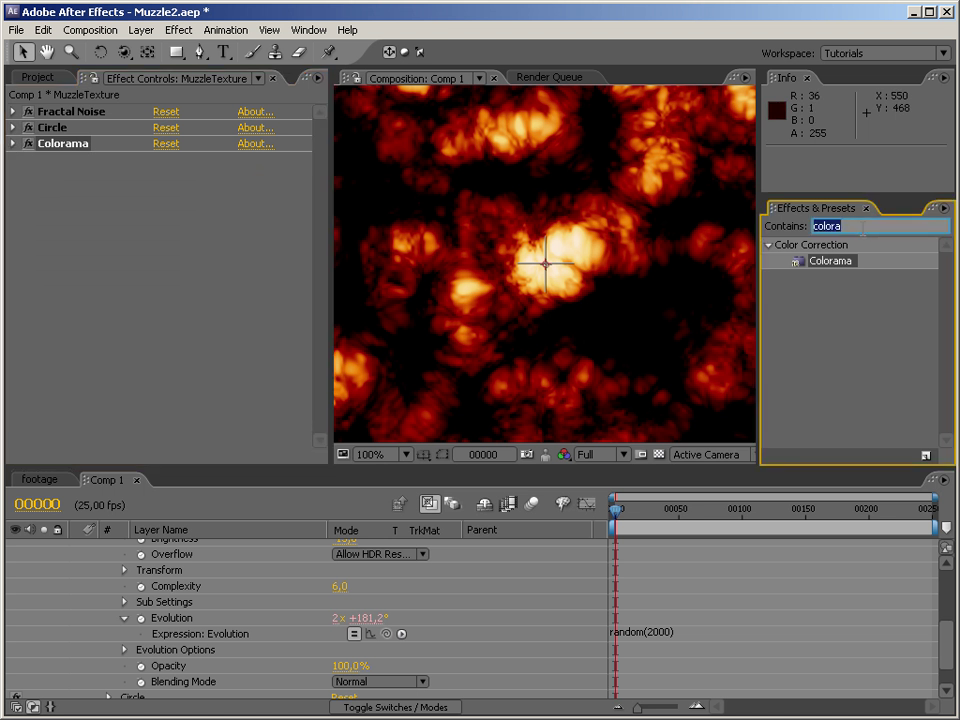
drag(953, 655, 946, 590)
Set MuzzleTexture's track matte to MuzzleMask Luma and apply CC Radial Fast Blur
click(77, 578)
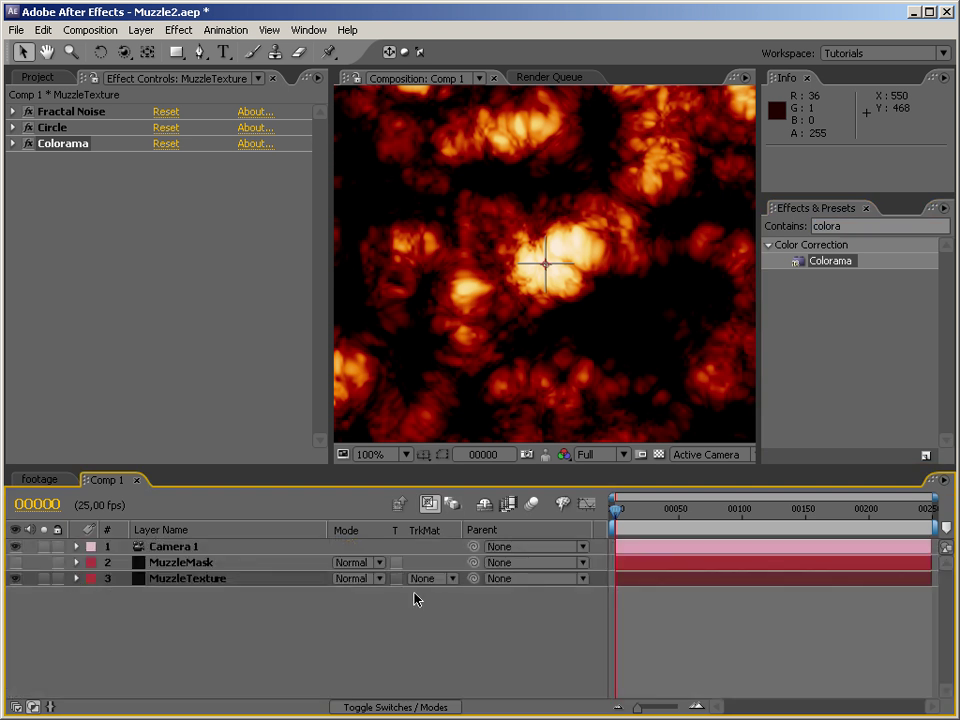
click(437, 578)
click(453, 644)
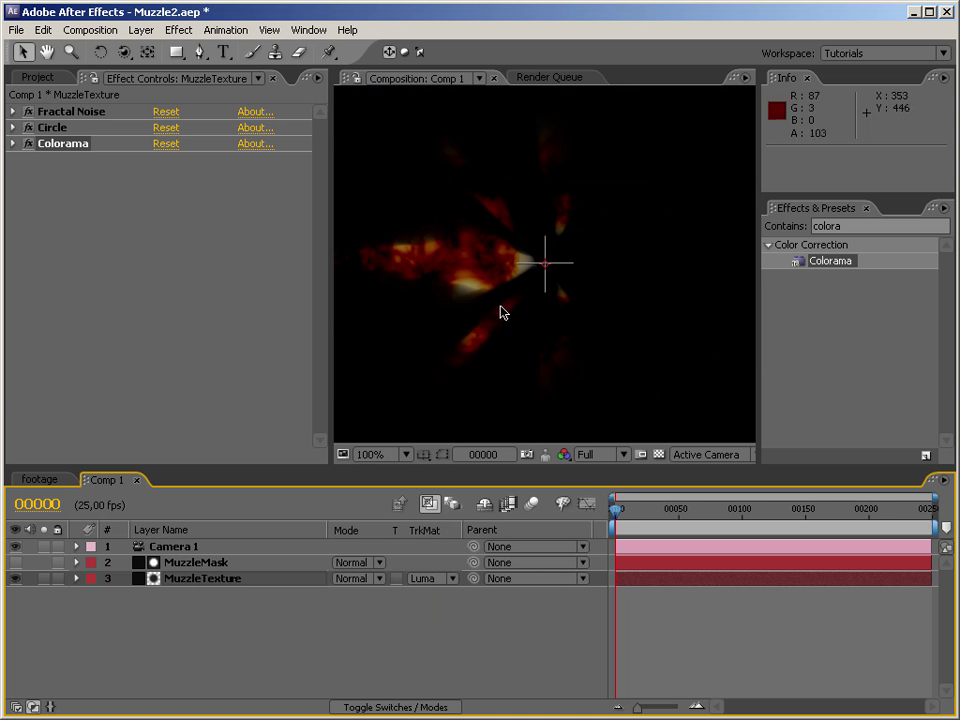
key(ctrl+5)
text(cc r)
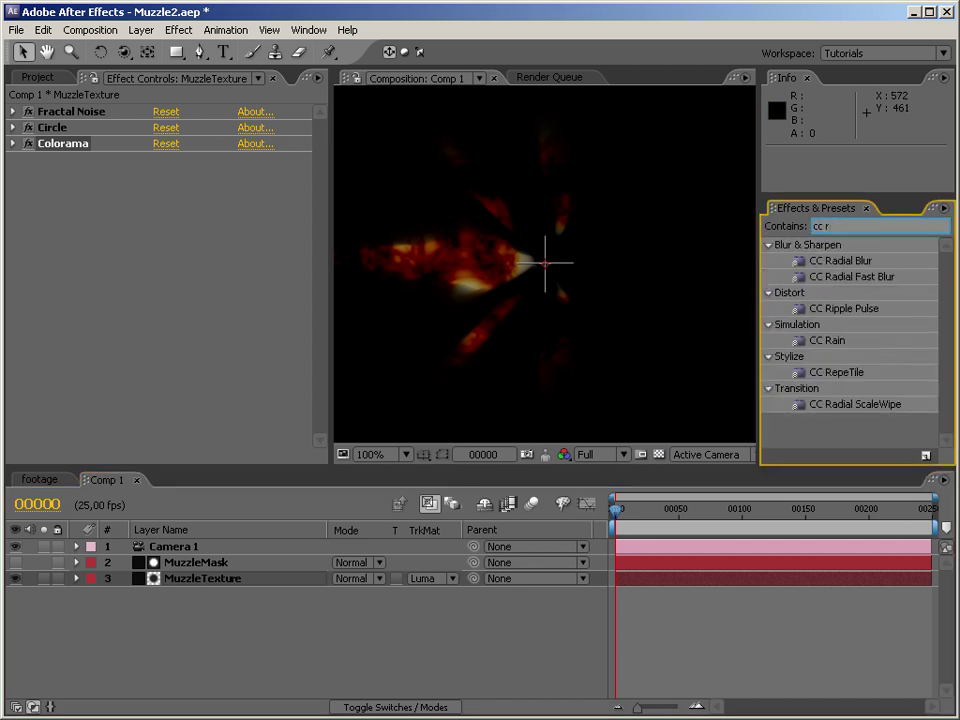
drag(839, 273, 220, 583)
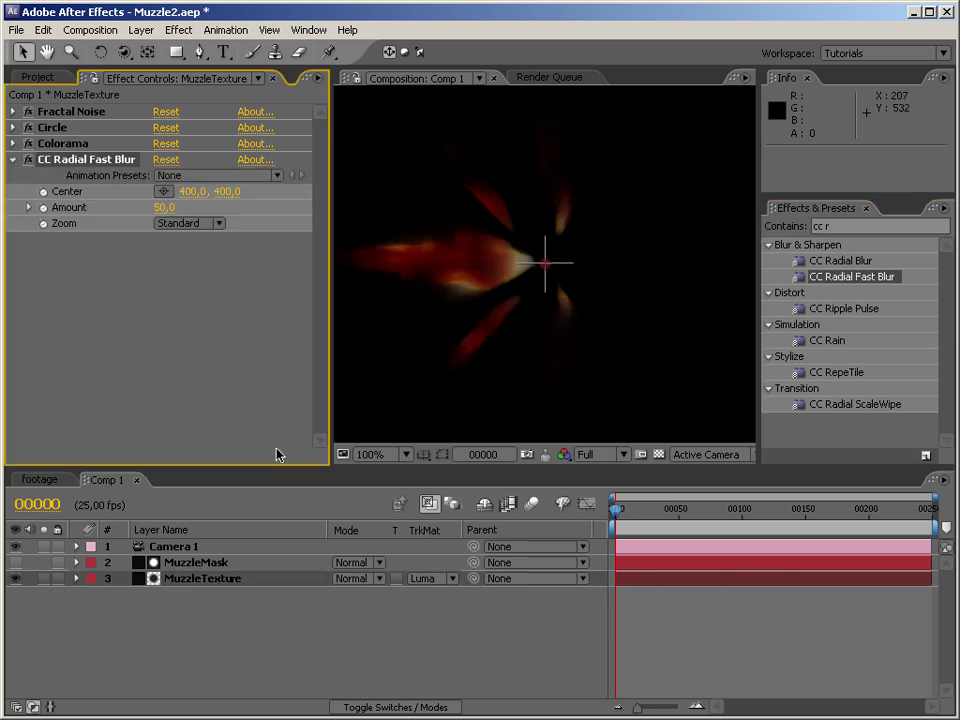
Remove the matte temporarily and set the radial blur Amount to 20
click(442, 590)
click(440, 519)
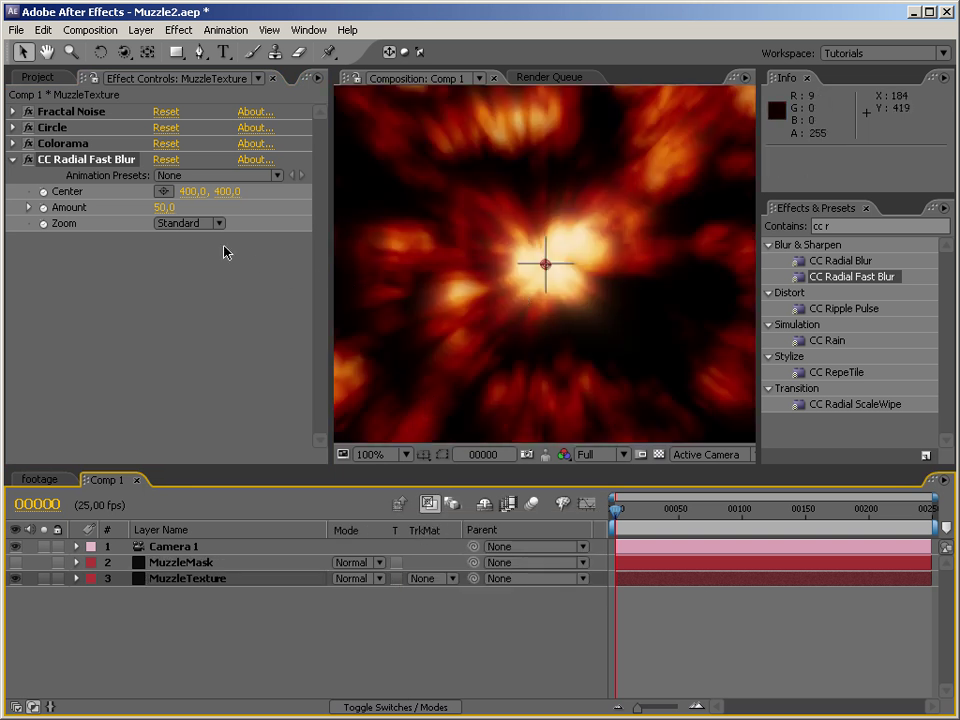
click(165, 208)
text(20)
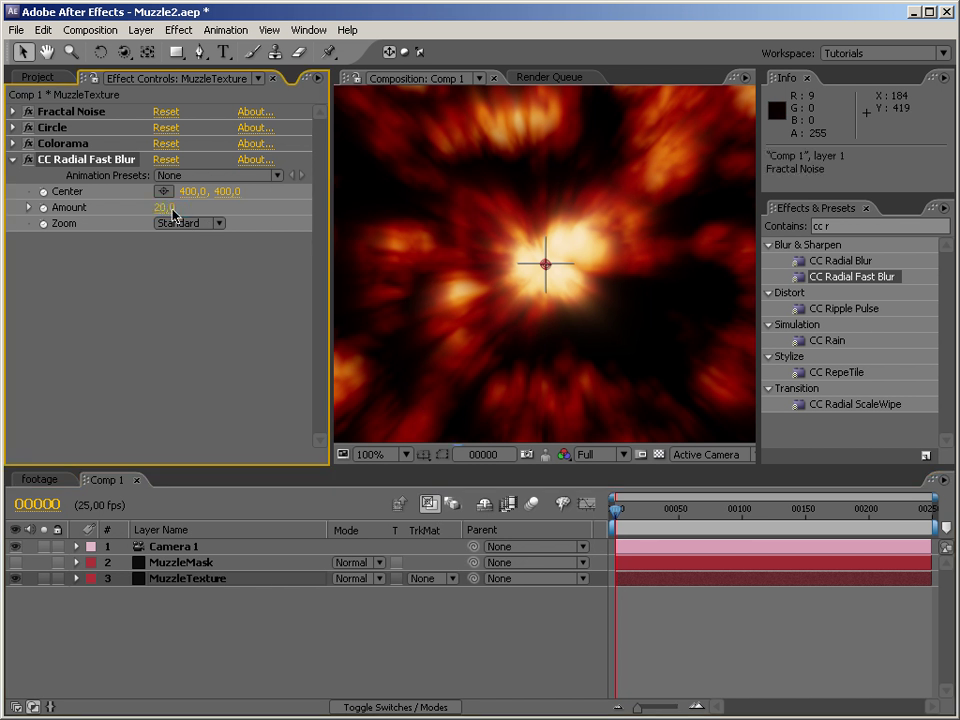
key(Return)
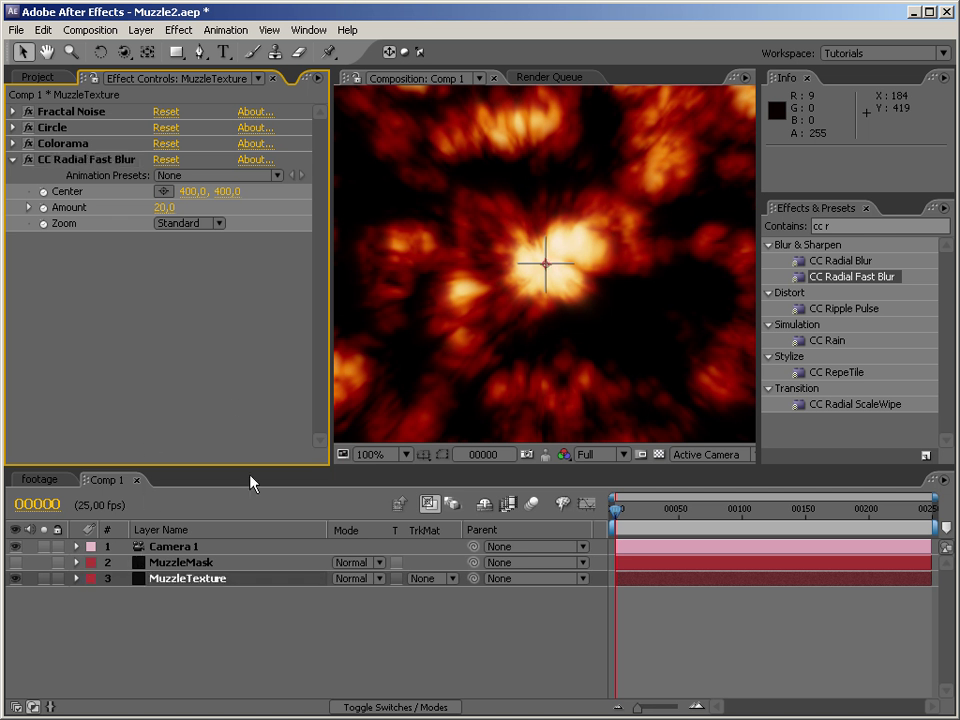
Reapply the MuzzleMask luma matte to MuzzleTexture
click(428, 578)
click(443, 637)
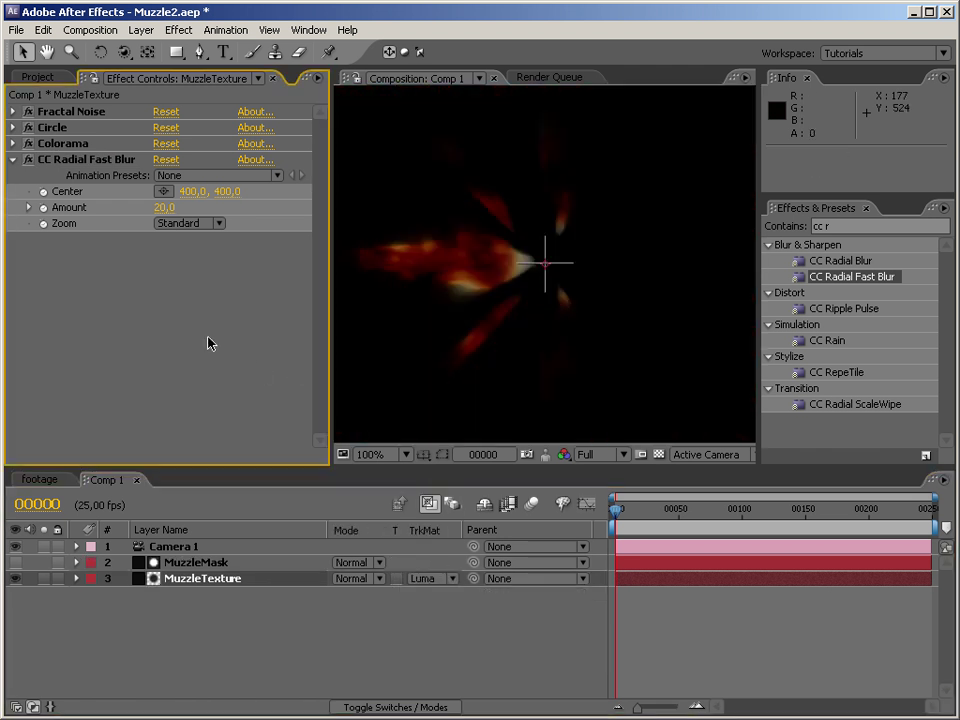
right_click(114, 356)
click(91, 350)
Add a new adjustment layer and apply the MuzzleAdjustment preset to it
right_click(199, 618)
mouse_move(225, 626)
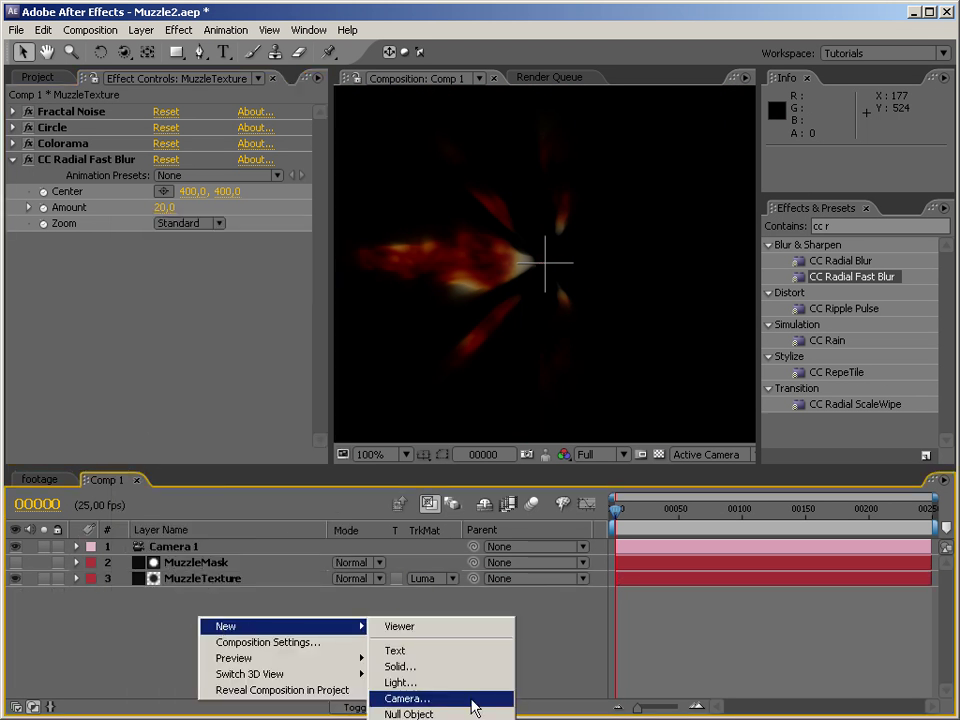
click(410, 719)
drag(836, 226, 748, 223)
text(mu)
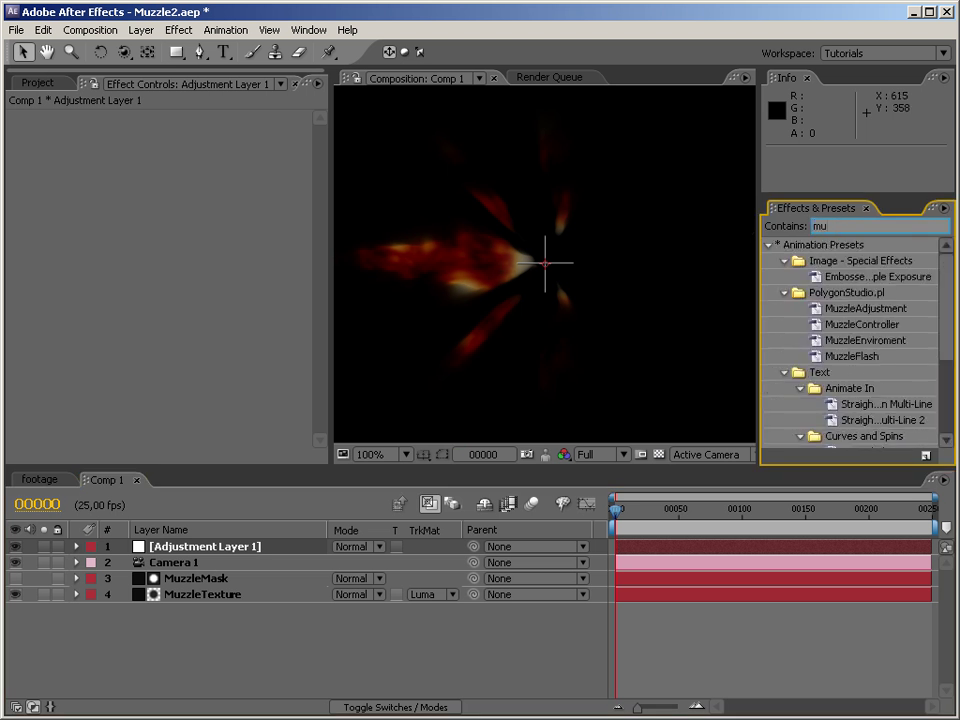
text(z)
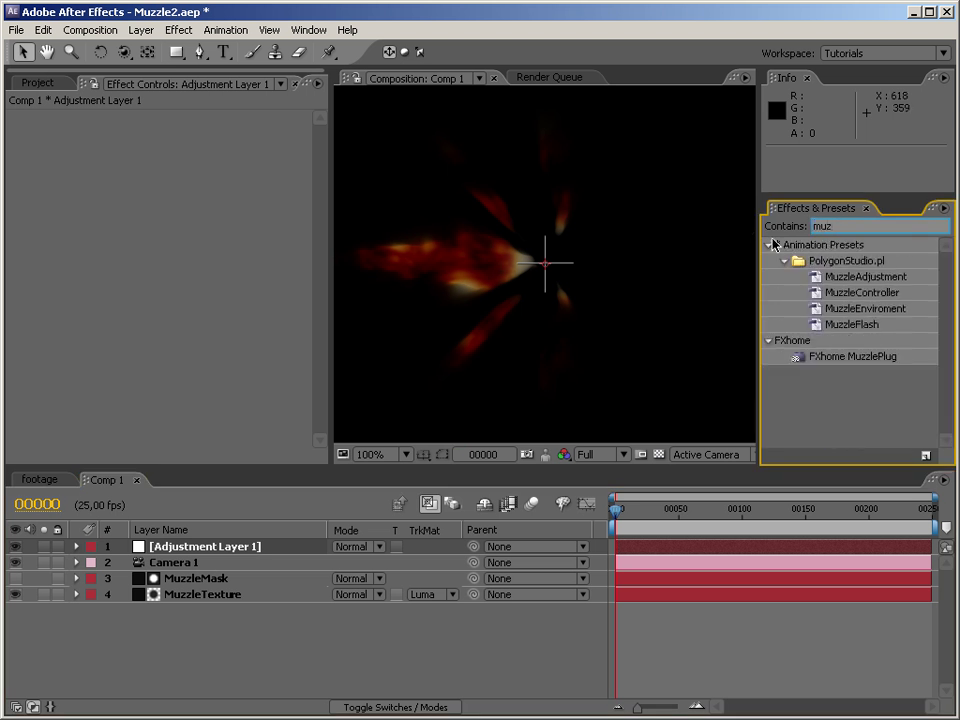
click(840, 279)
drag(852, 281, 231, 553)
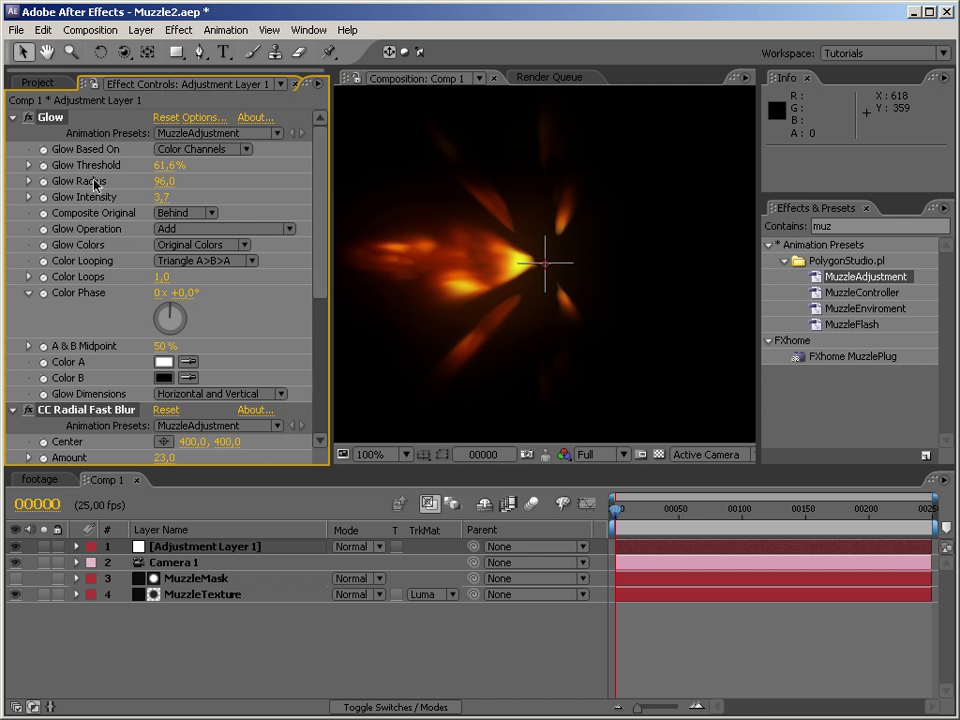
Enable and compare Glow, CC Radial Fast Blur, Tint and Shine, expanding Tint and Shine
ctrl+click(13, 117)
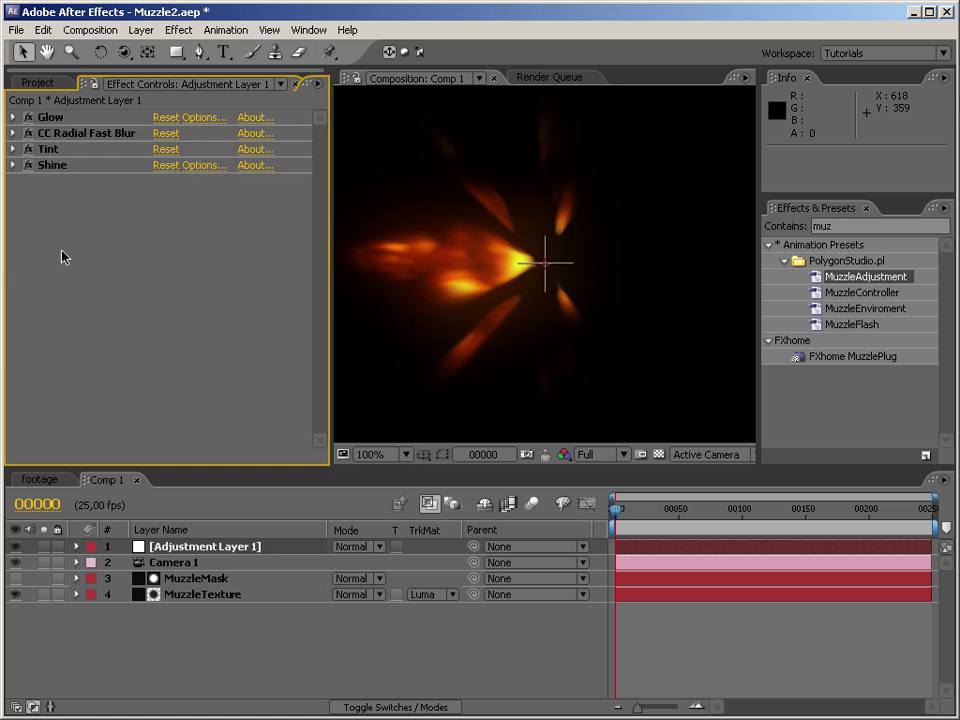
click(28, 117)
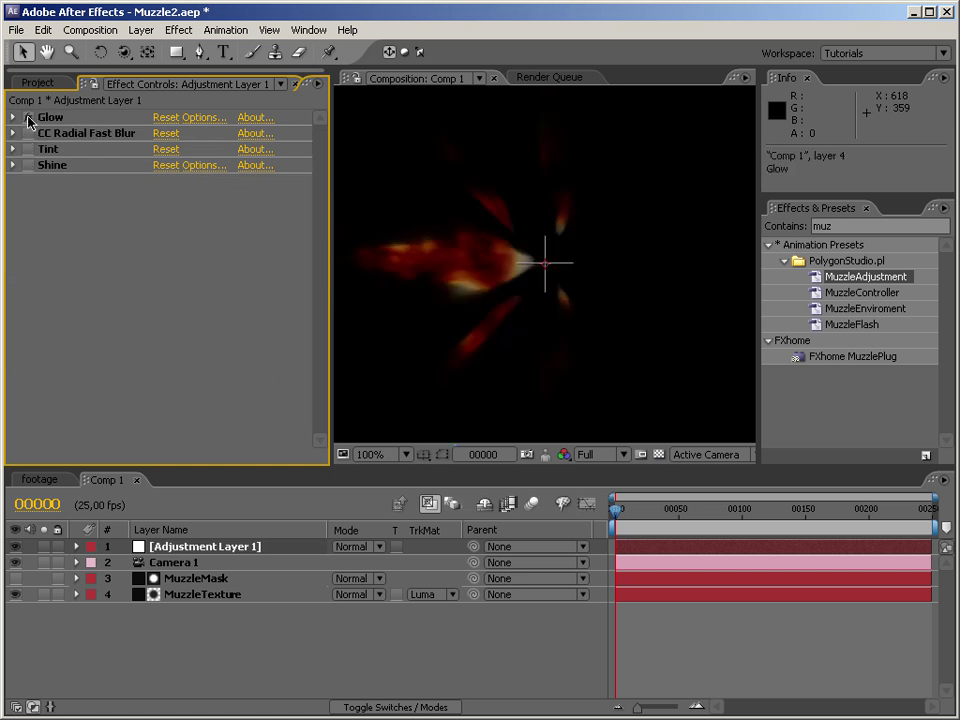
click(28, 117)
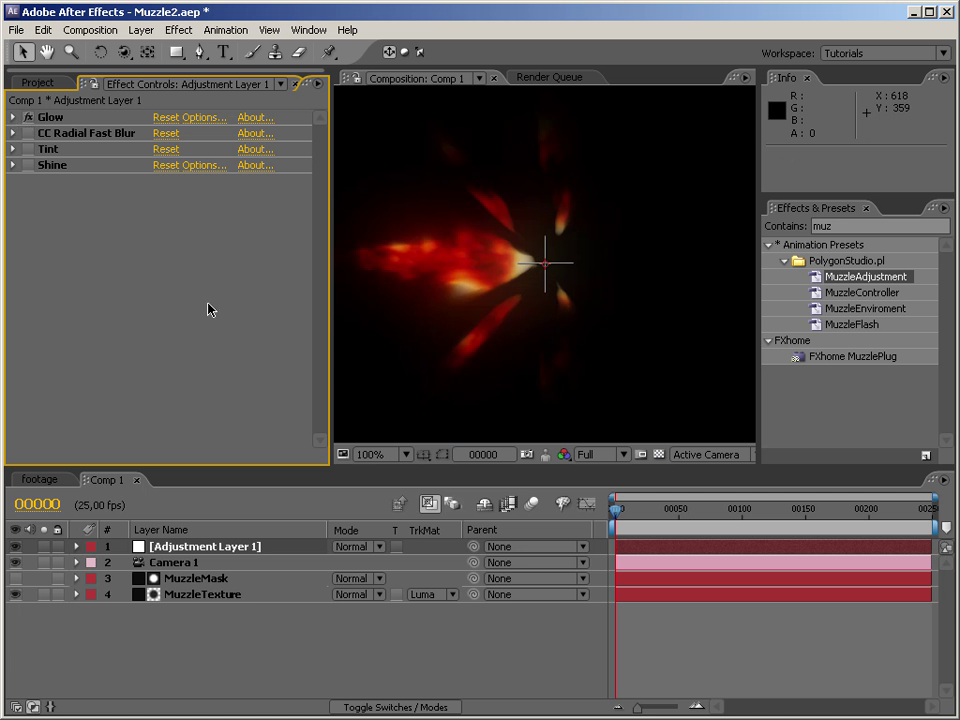
click(29, 134)
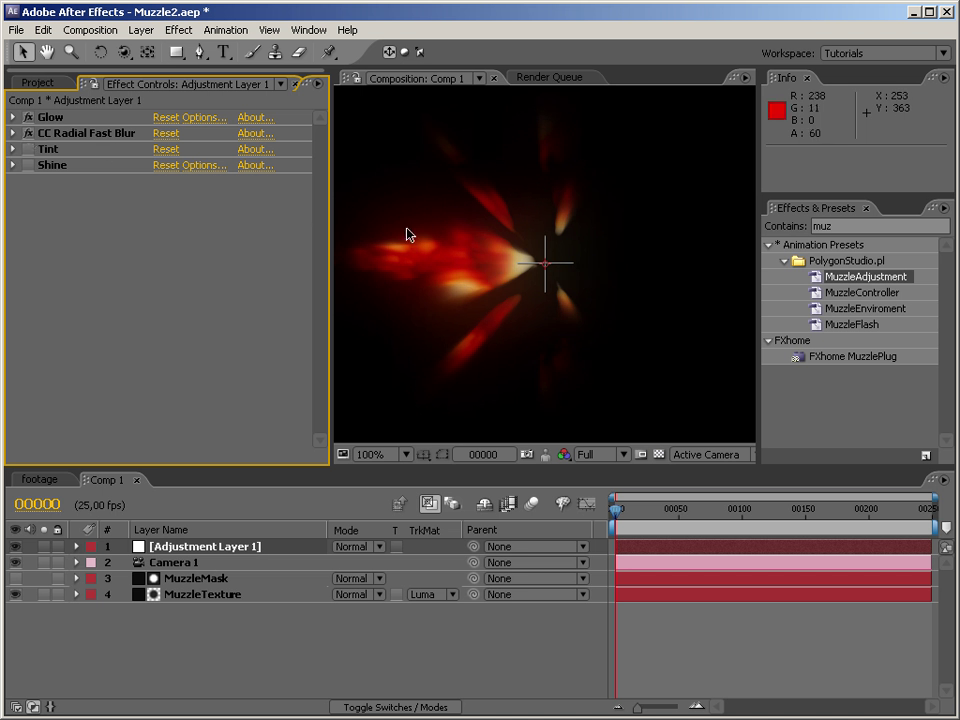
click(29, 150)
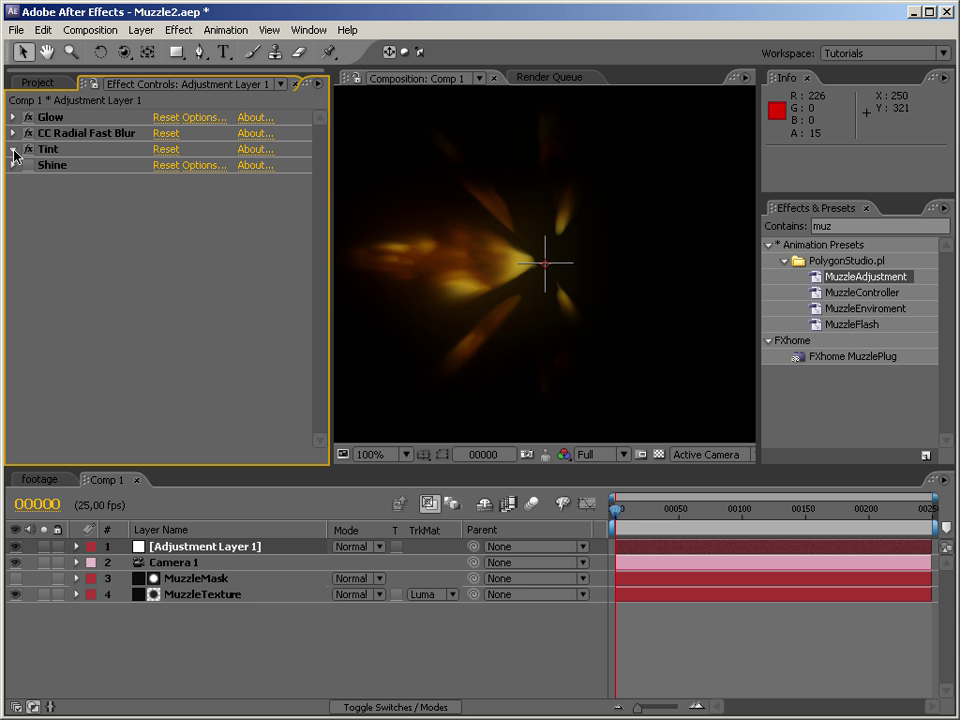
click(13, 149)
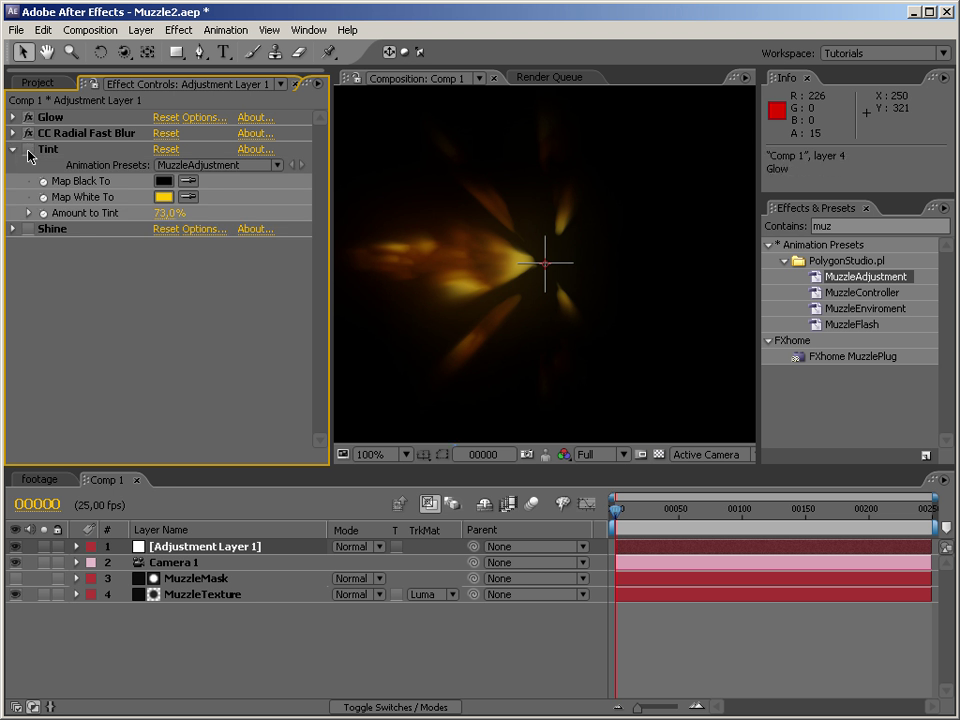
click(29, 150)
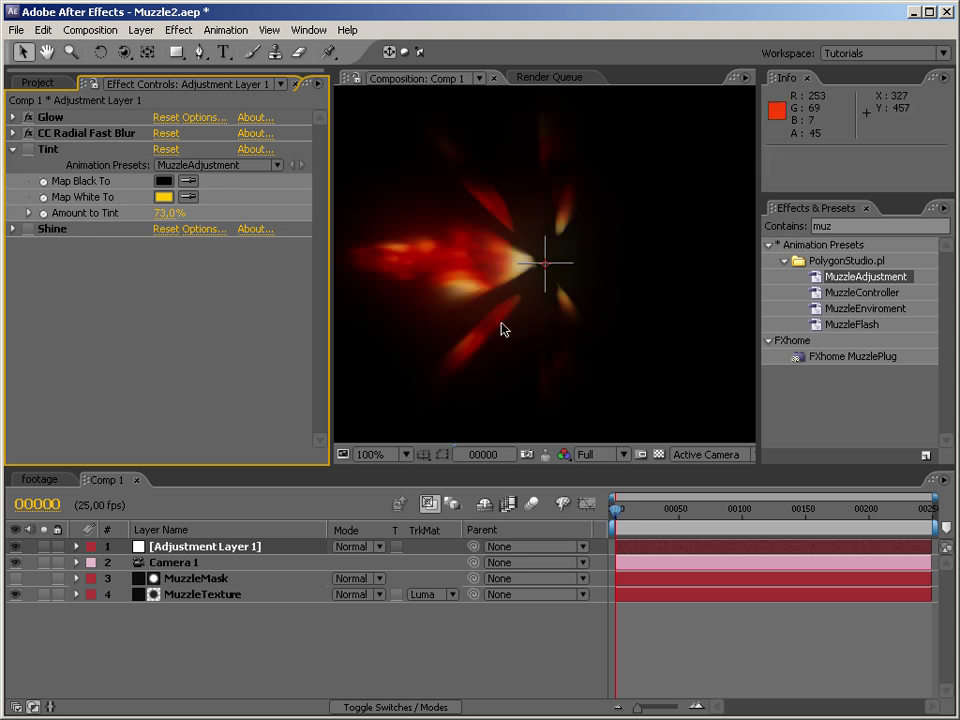
click(29, 149)
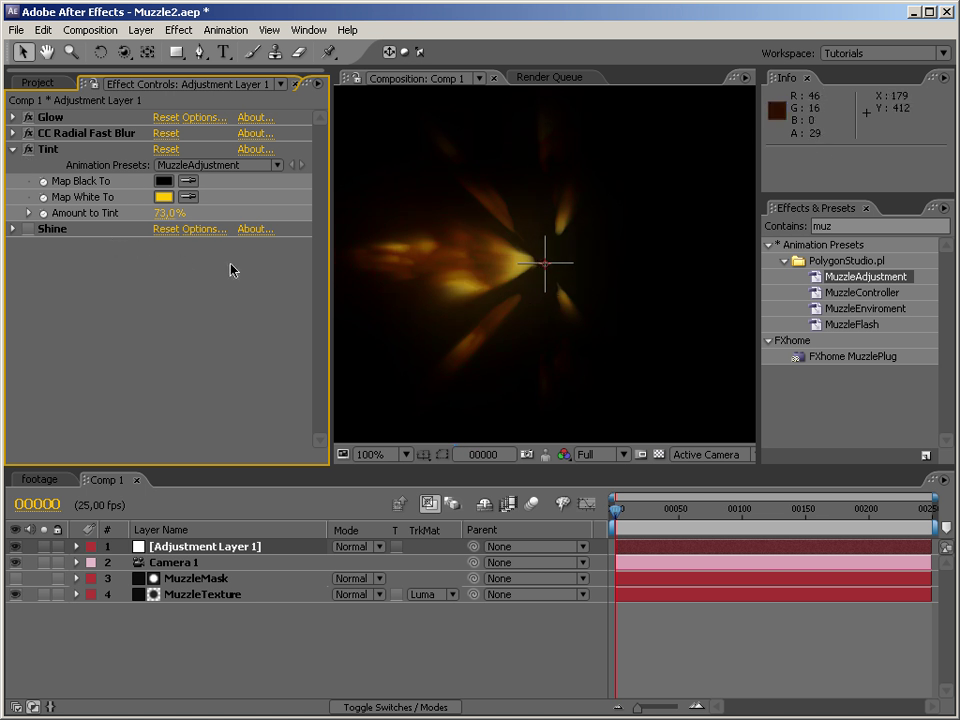
click(30, 231)
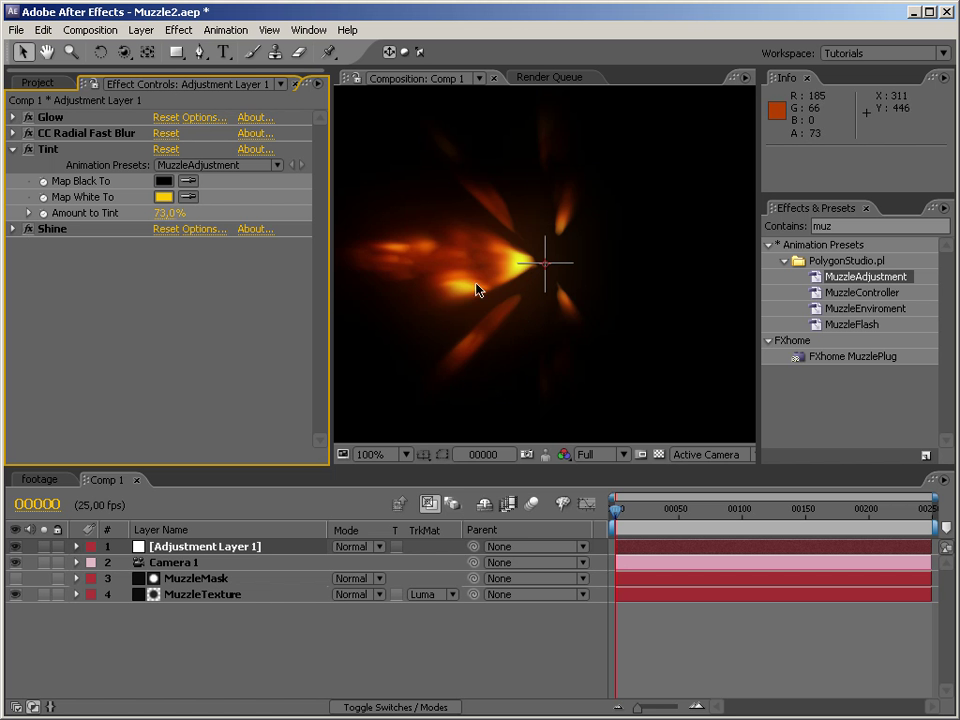
click(14, 229)
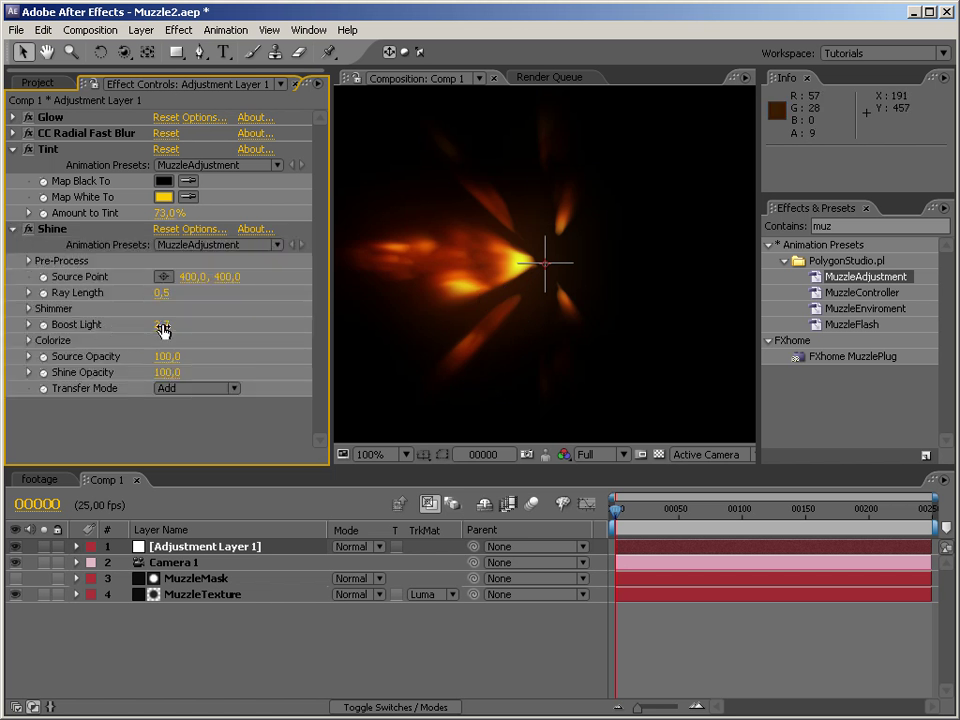
Preview the muzzle flash at frames 7, 28 and 43
click(624, 519)
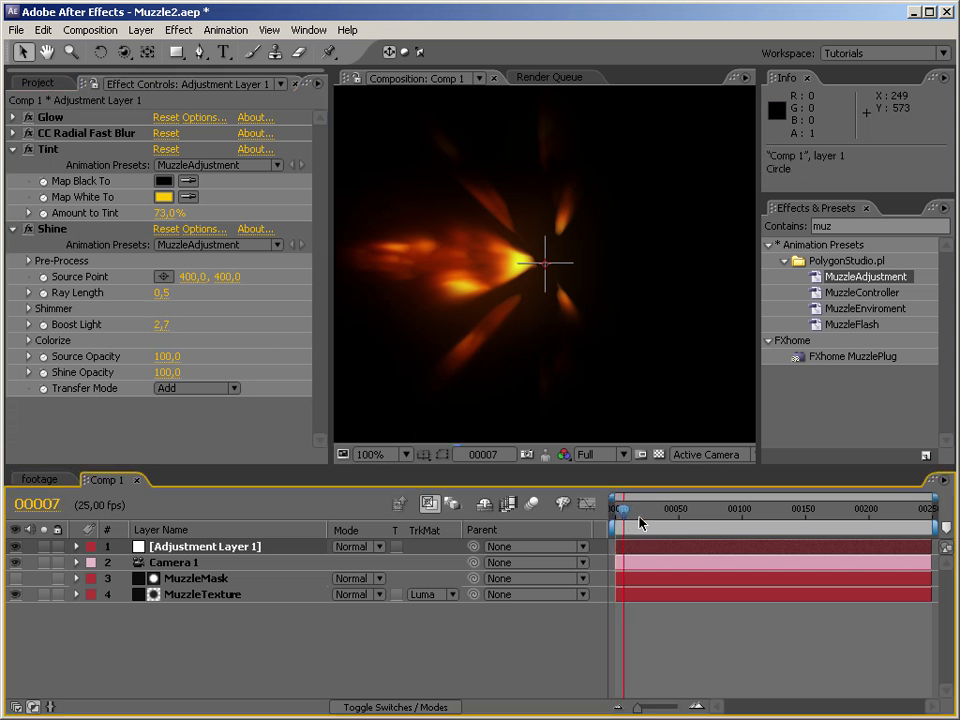
click(651, 522)
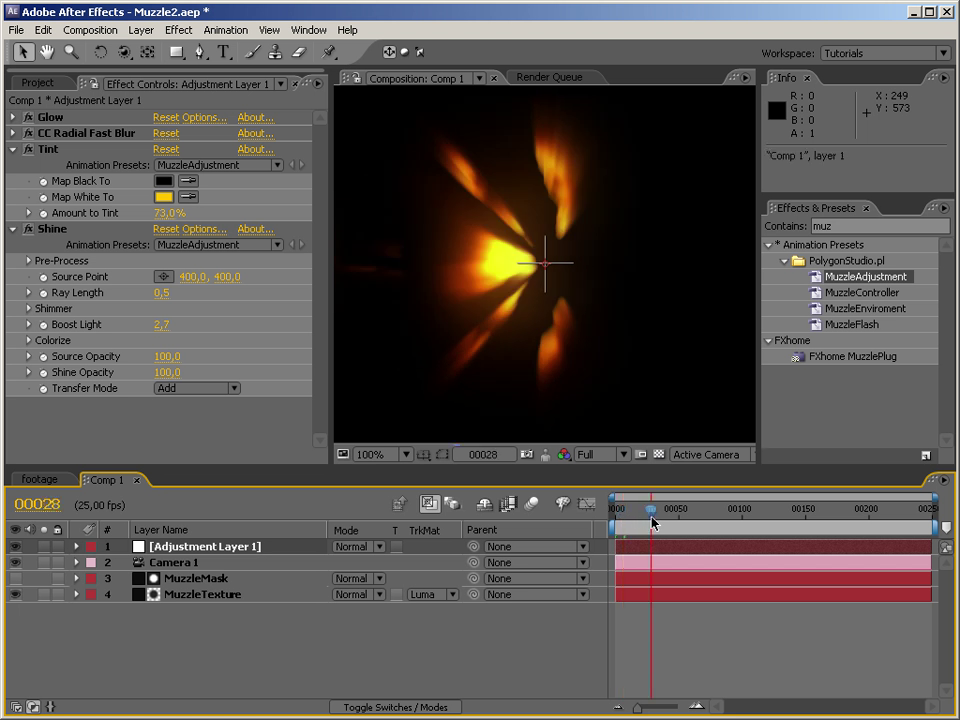
click(667, 521)
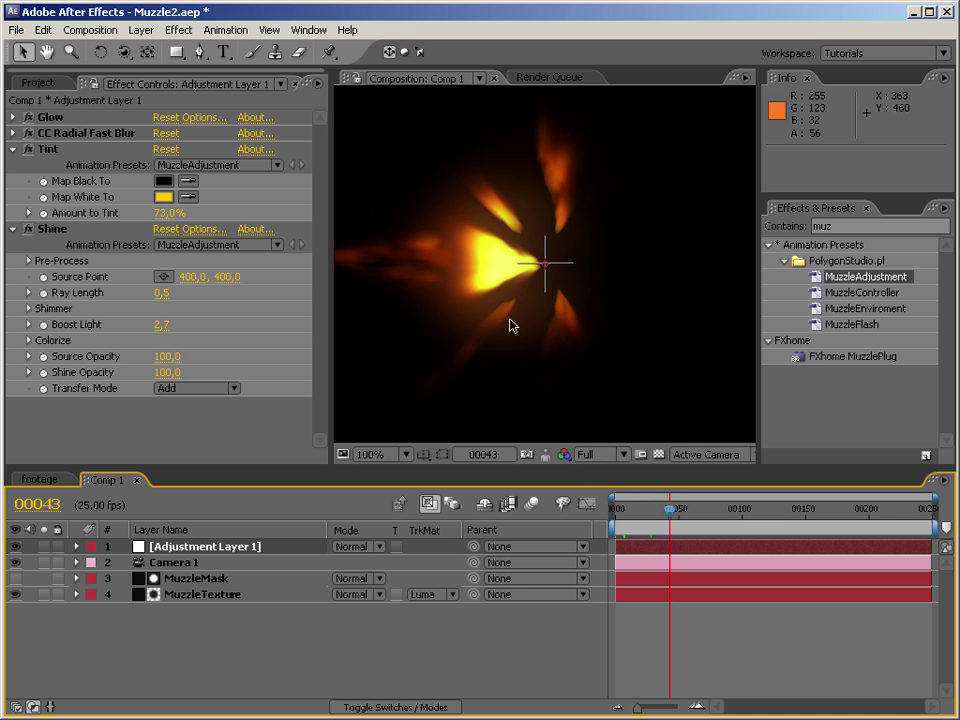
Orbit Camera 1 to a side view with the flames pointing left
key(y)
drag(469, 261, 629, 261)
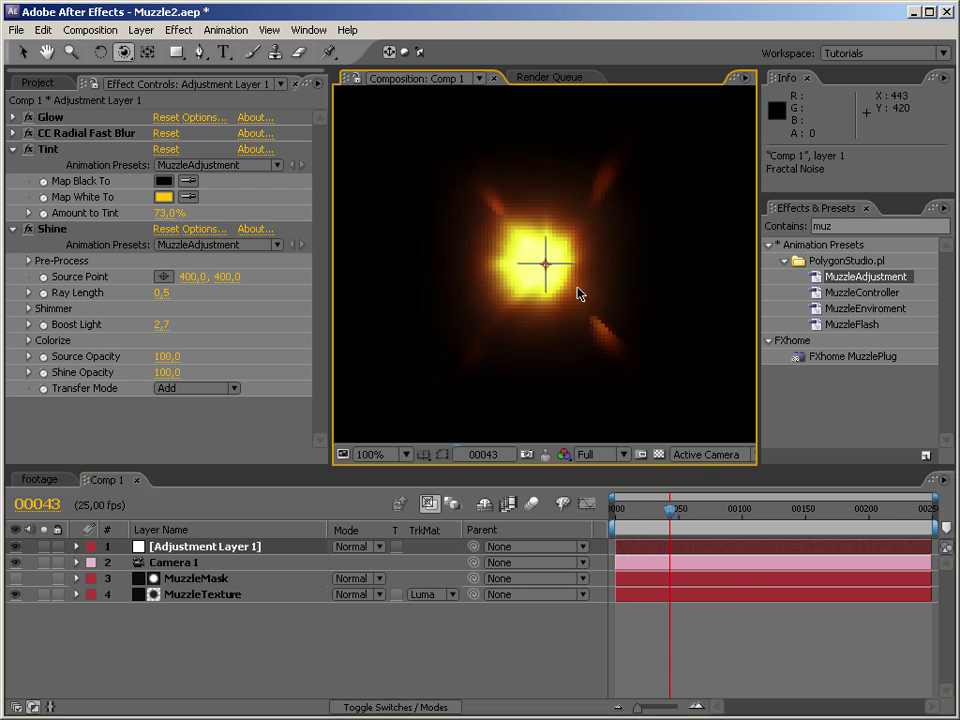
drag(577, 288, 224, 318)
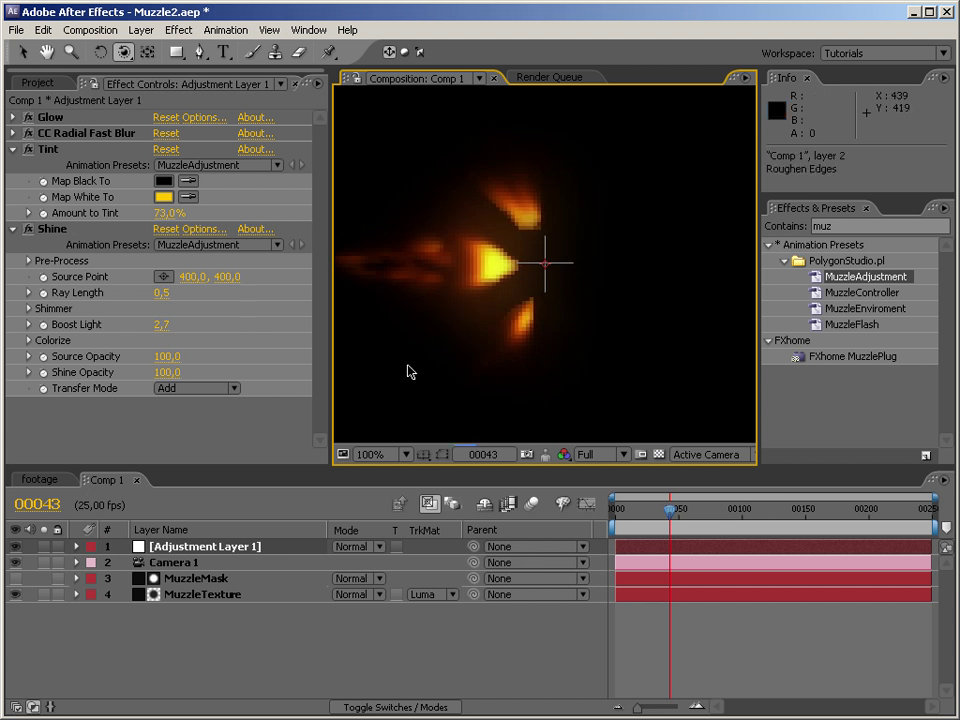
drag(495, 299, 583, 333)
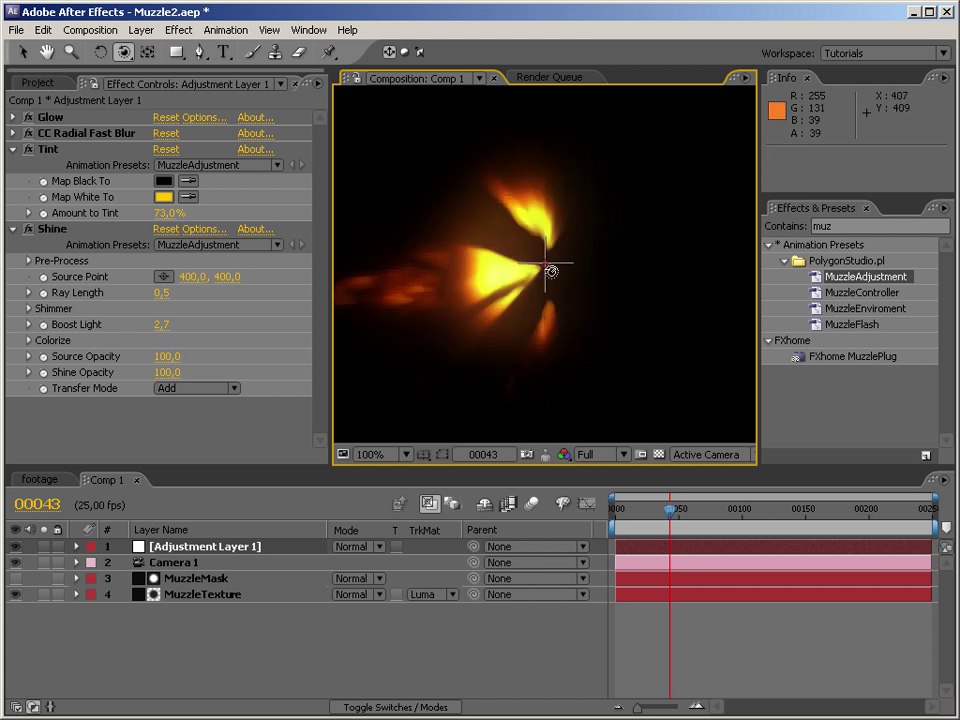
drag(484, 304, 523, 268)
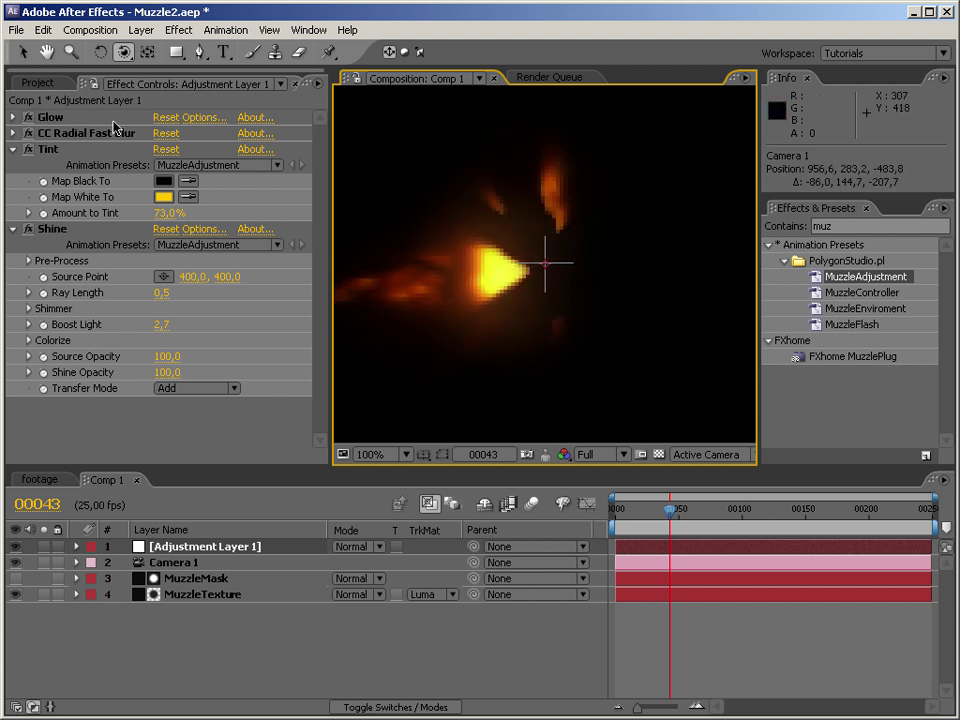
Rename Comp 1 to 'MuzzleBasic' in the Project panel
click(35, 82)
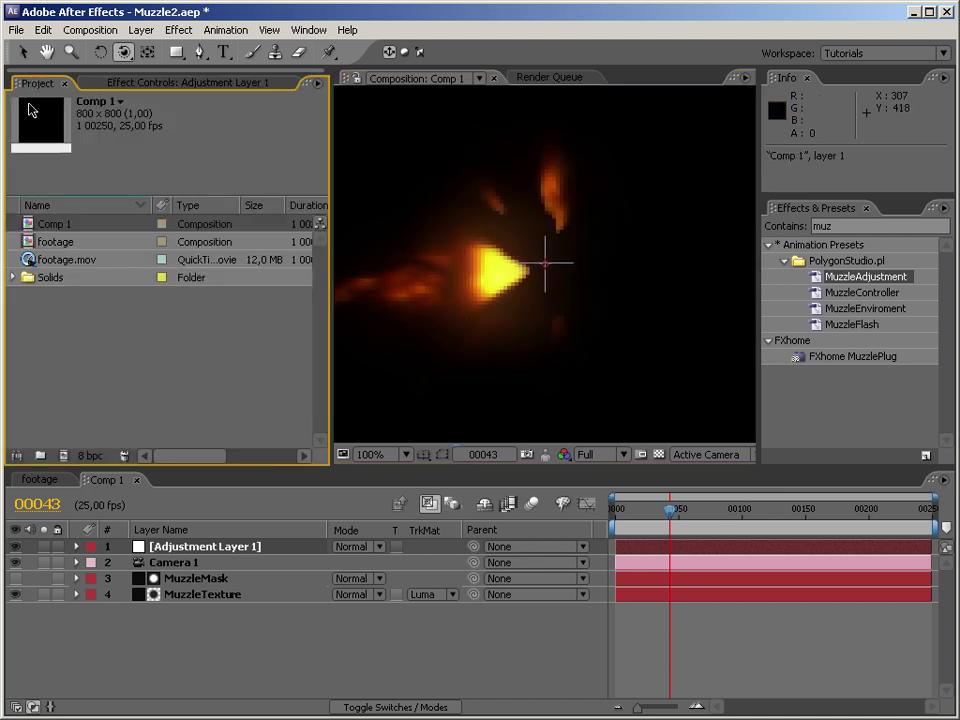
click(93, 367)
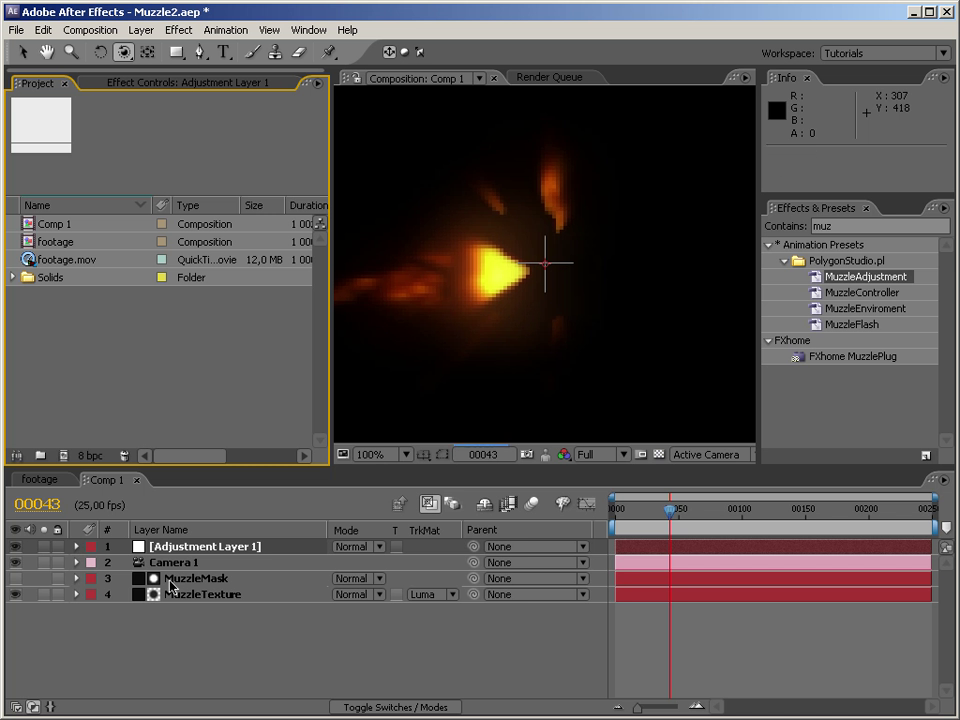
click(38, 480)
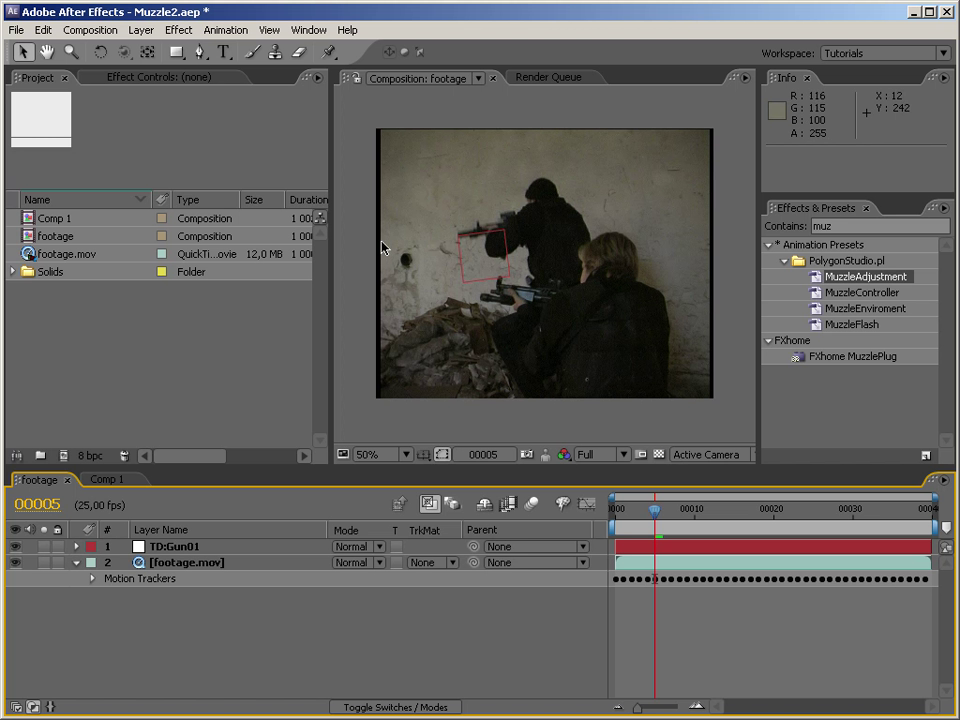
click(61, 219)
key(Return)
text(M)
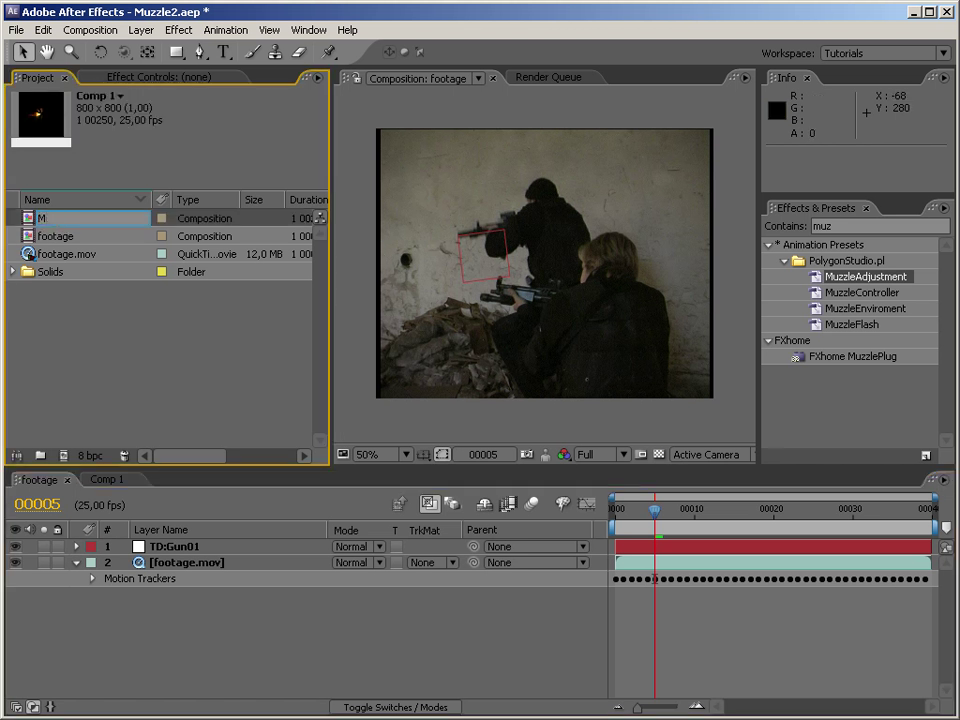
text(uzzleBasic)
key(Return)
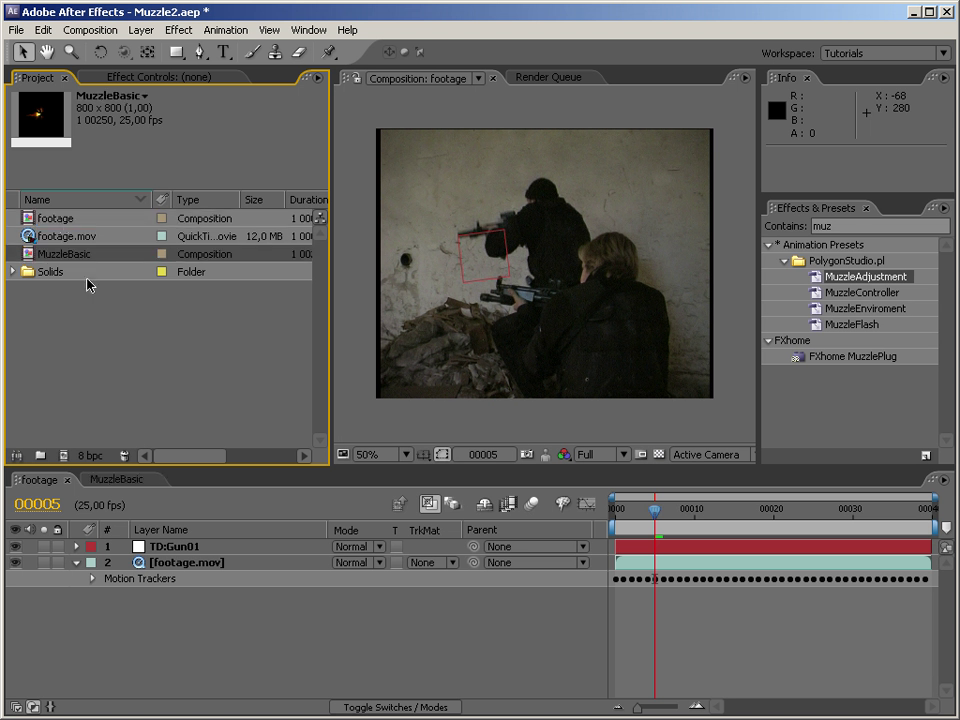
Duplicate MuzzleBasic as 'Muzzle_Side_ToLeft' and add it above footage.mov in the footage comp
key(ctrl+d)
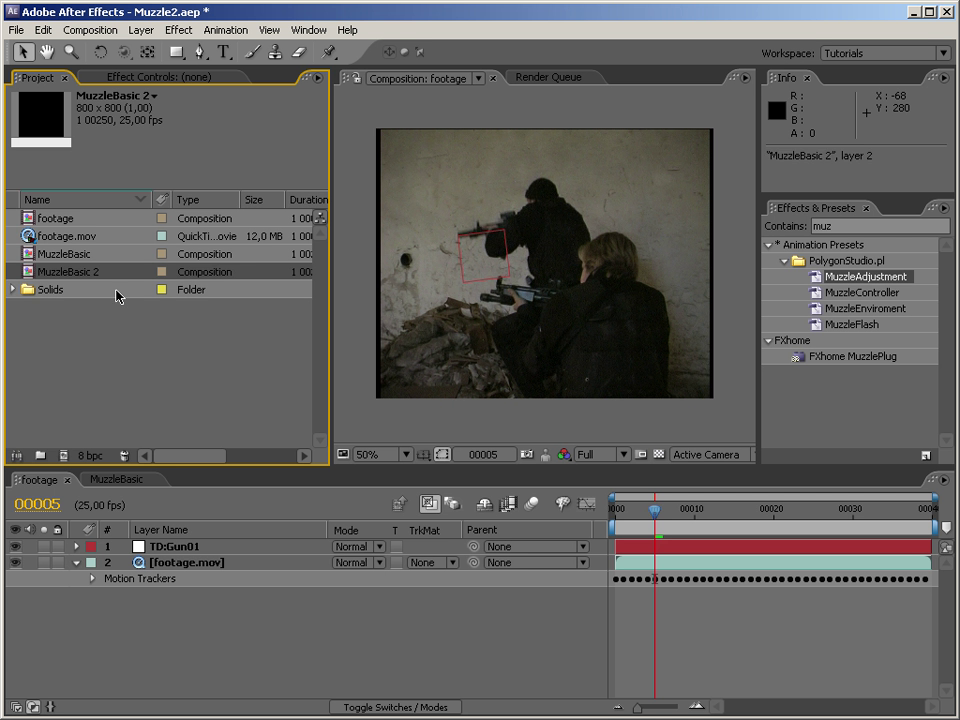
click(66, 254)
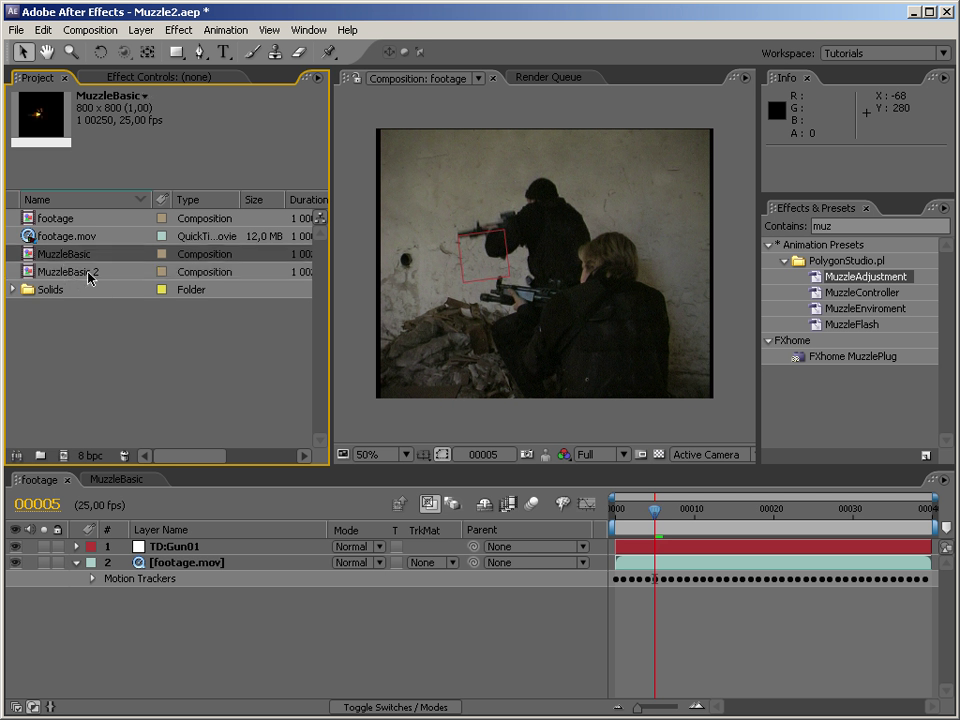
click(88, 273)
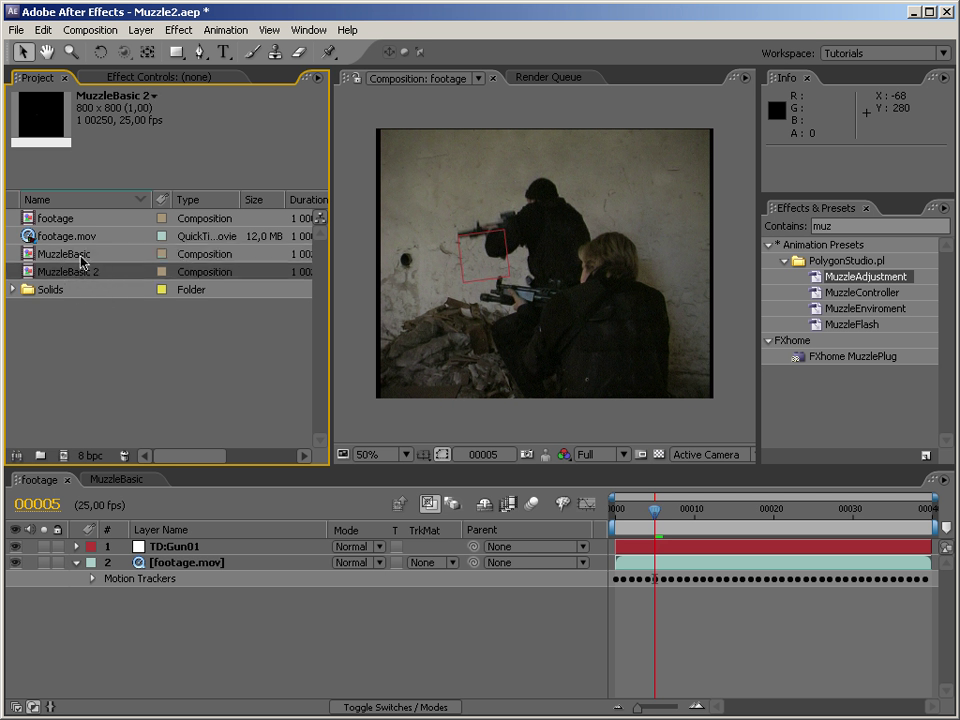
click(80, 257)
click(80, 272)
key(Return)
key(End)
key(BackSpace)
key(BackSpace)
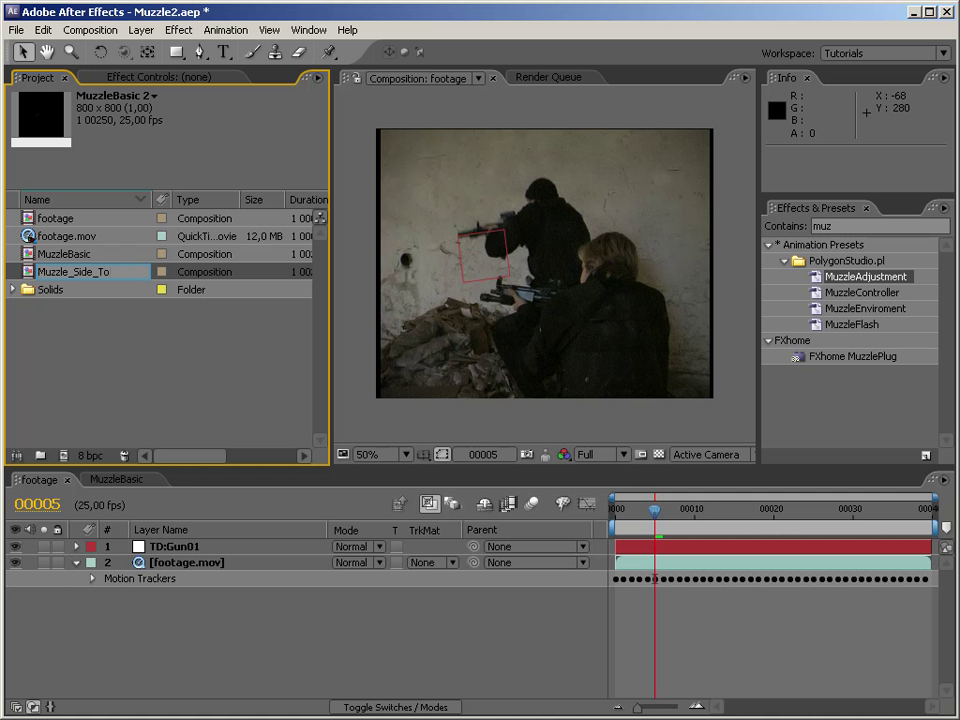
text(_Side_ToLeft)
key(Return)
drag(150, 254, 211, 563)
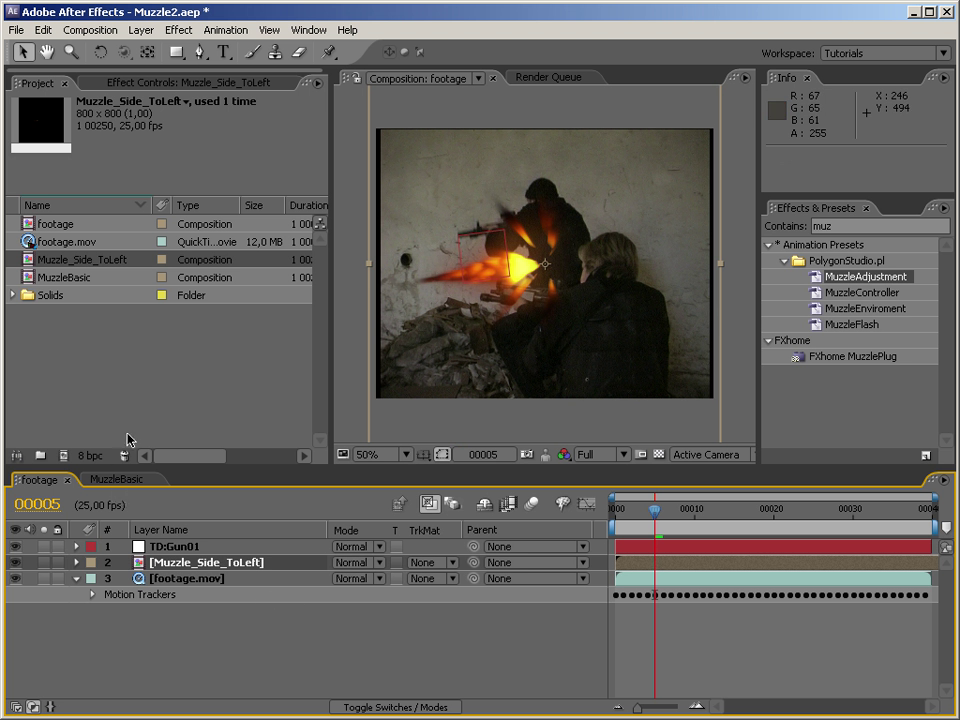
Reset Camera 1 in Muzzle_Side_ToLeft, then orbit it so the flash shoots left
double_click(32, 262)
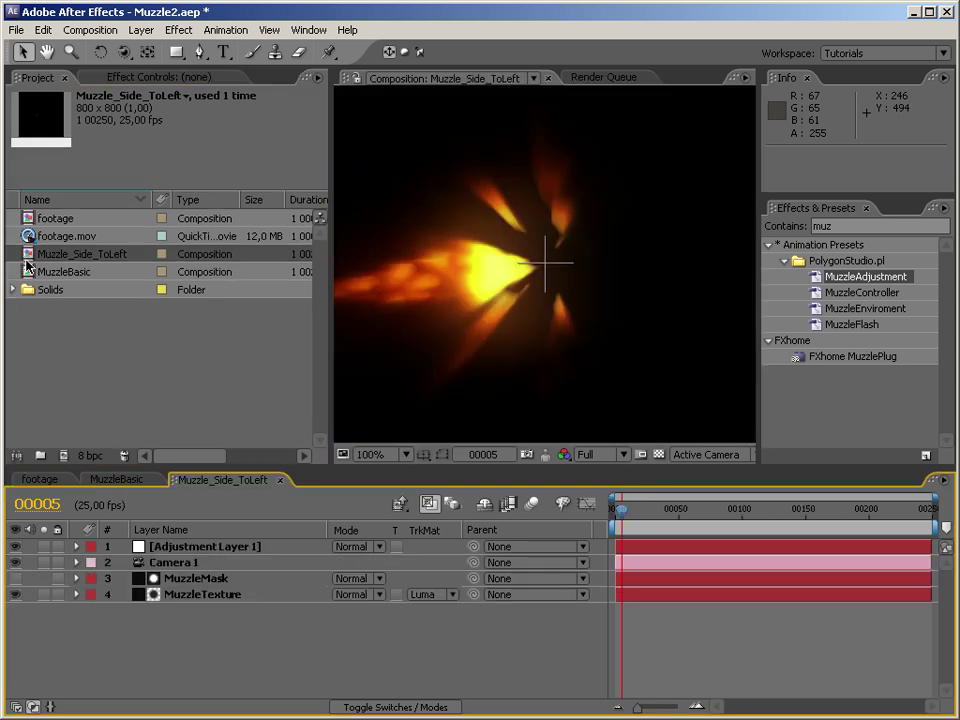
click(76, 562)
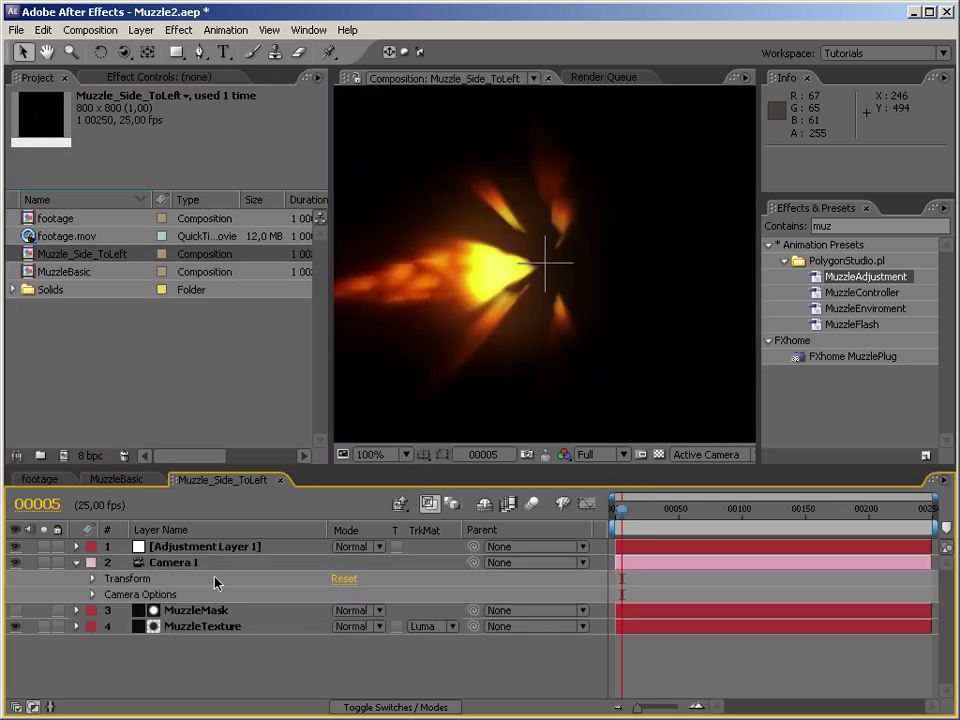
click(340, 580)
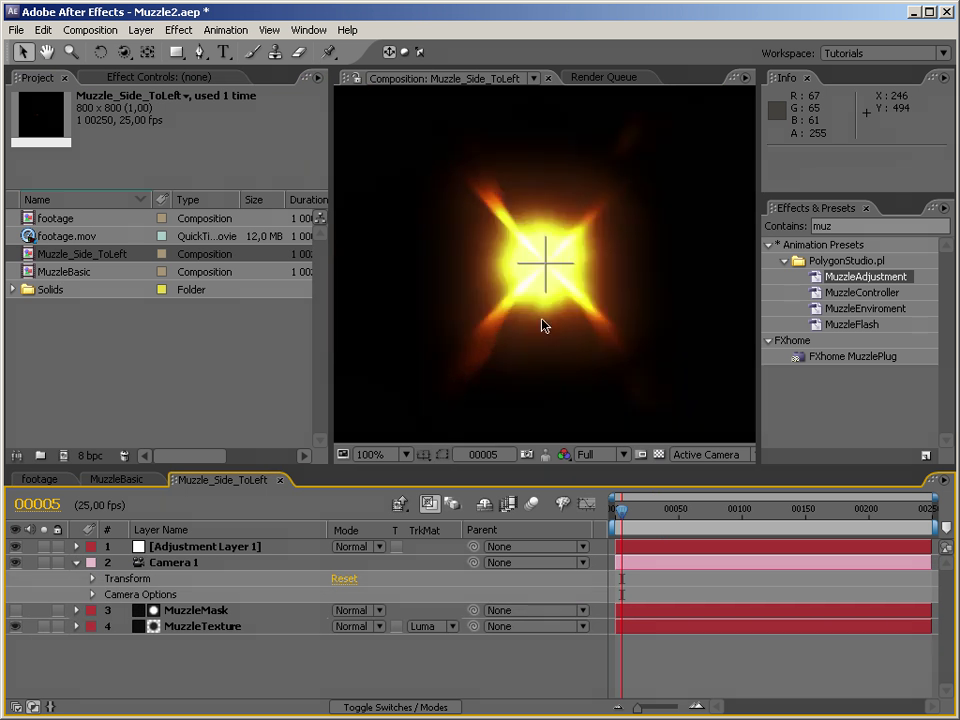
key(c)
drag(611, 276, 301, 281)
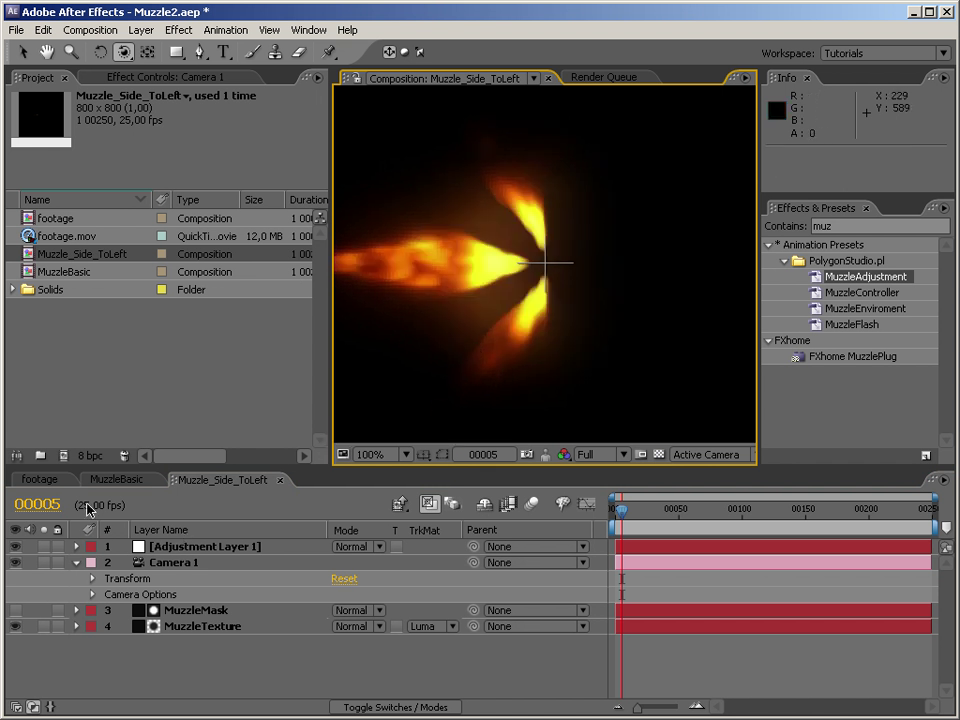
click(40, 479)
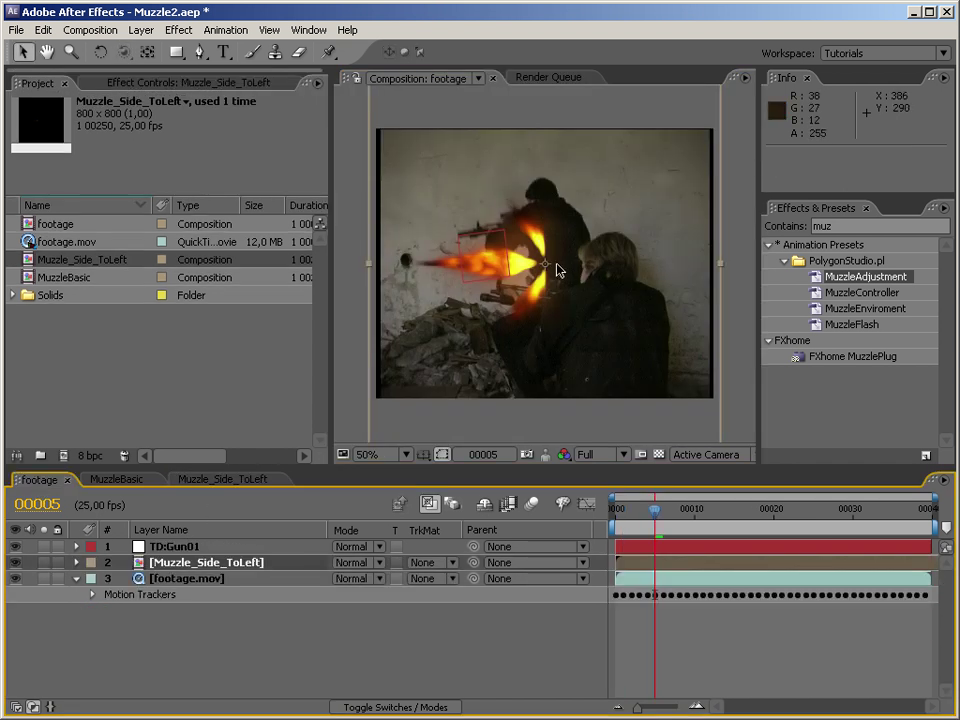
Position the flash on the gun barrel tip, tilted about -10° to match it
drag(549, 287, 456, 257)
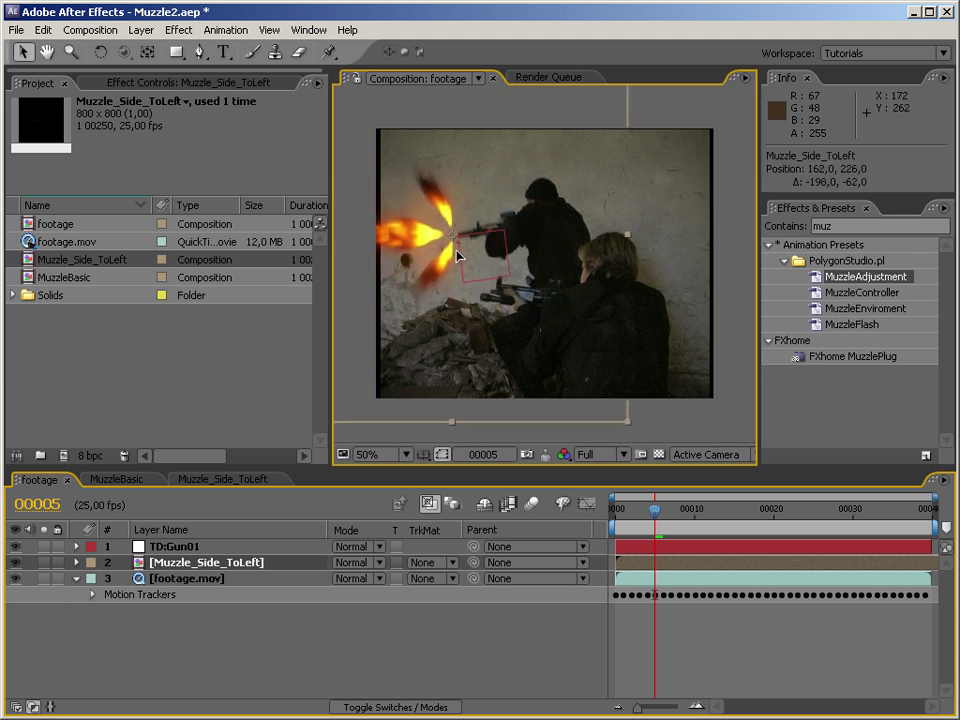
key(w)
drag(482, 362, 505, 359)
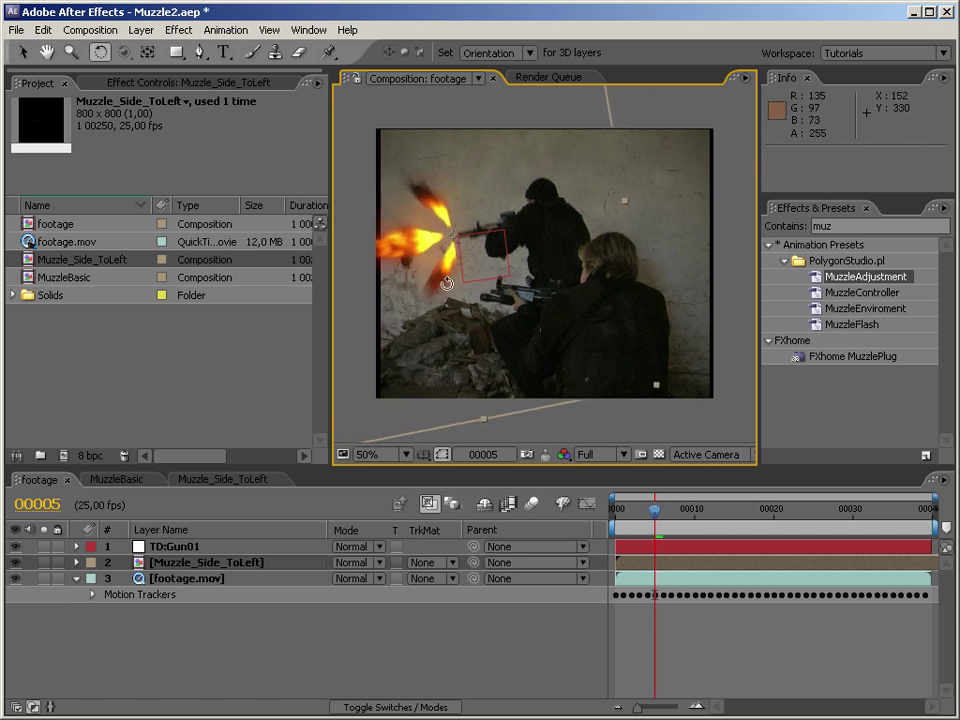
key(v)
drag(428, 284, 431, 284)
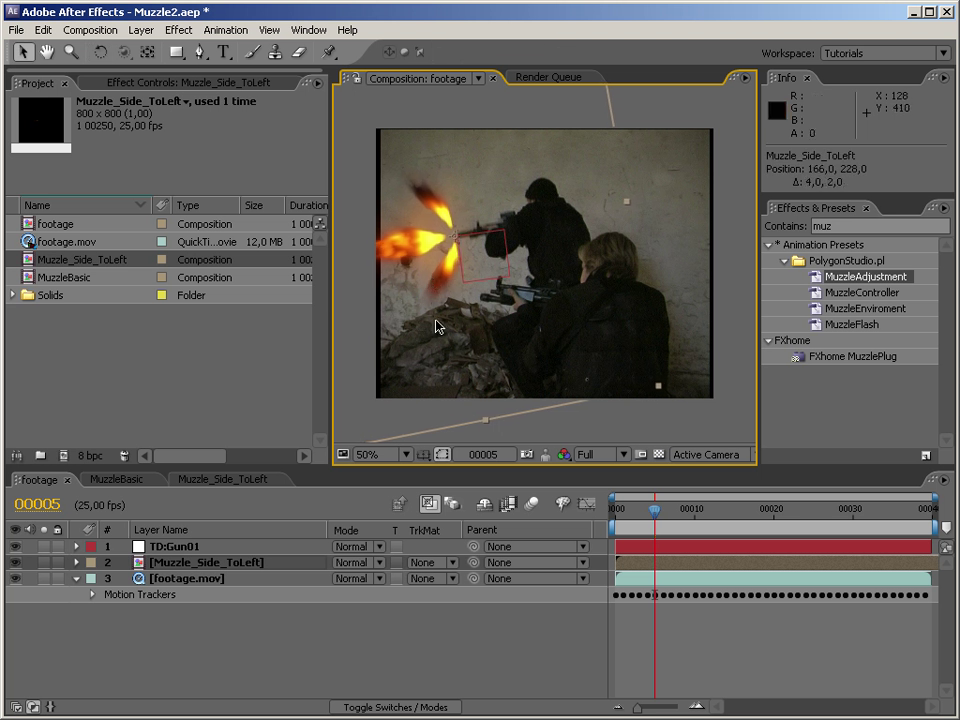
Scale the Muzzle_Side_ToLeft layer down to 78%
click(243, 567)
key(s)
drag(357, 580, 339, 580)
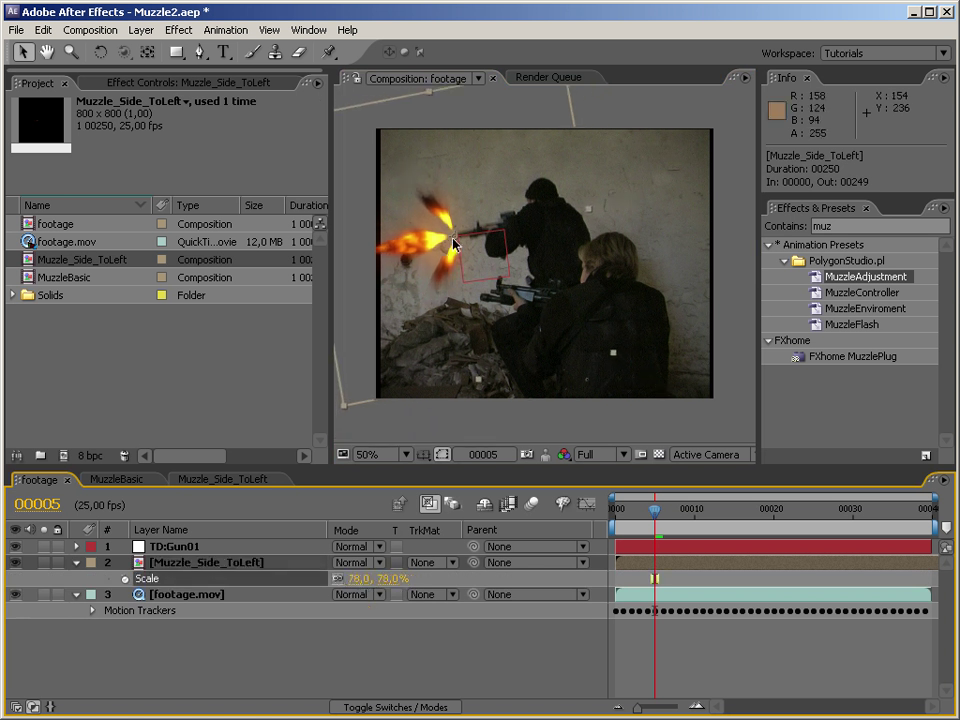
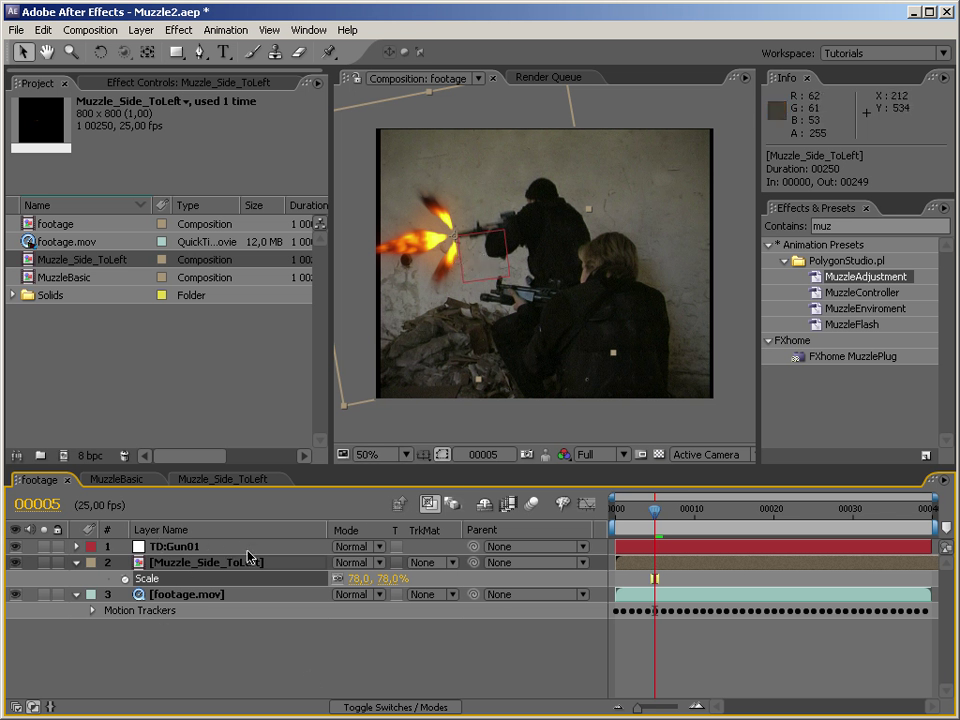
Key the Muzzle_Side_ToLeft layer's Opacity at 0% on frame 0
click(200, 564)
key(p)
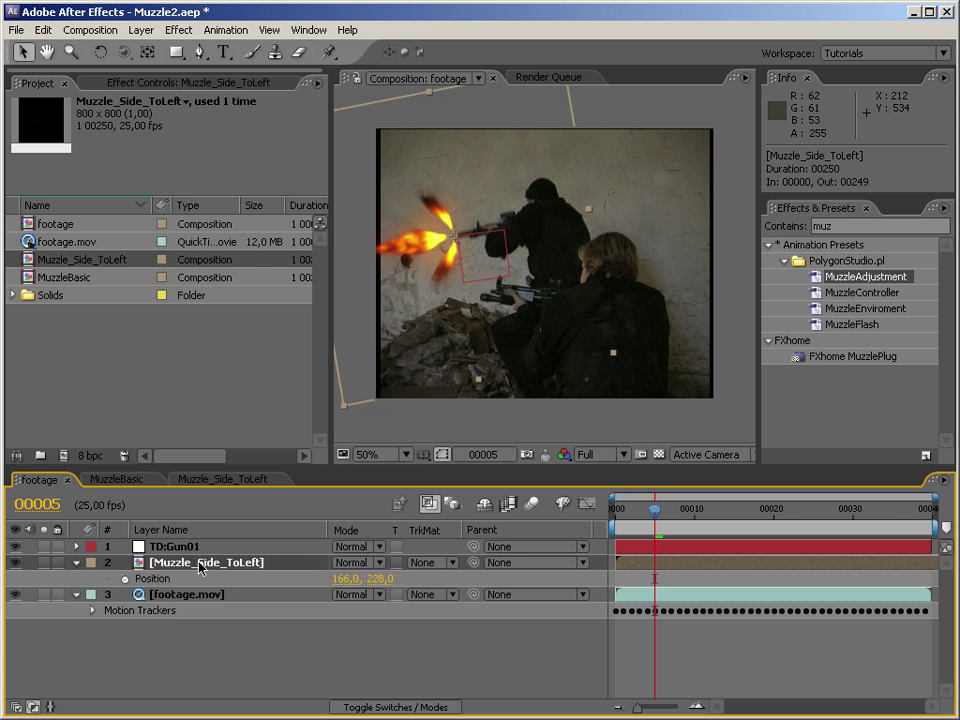
key(End)
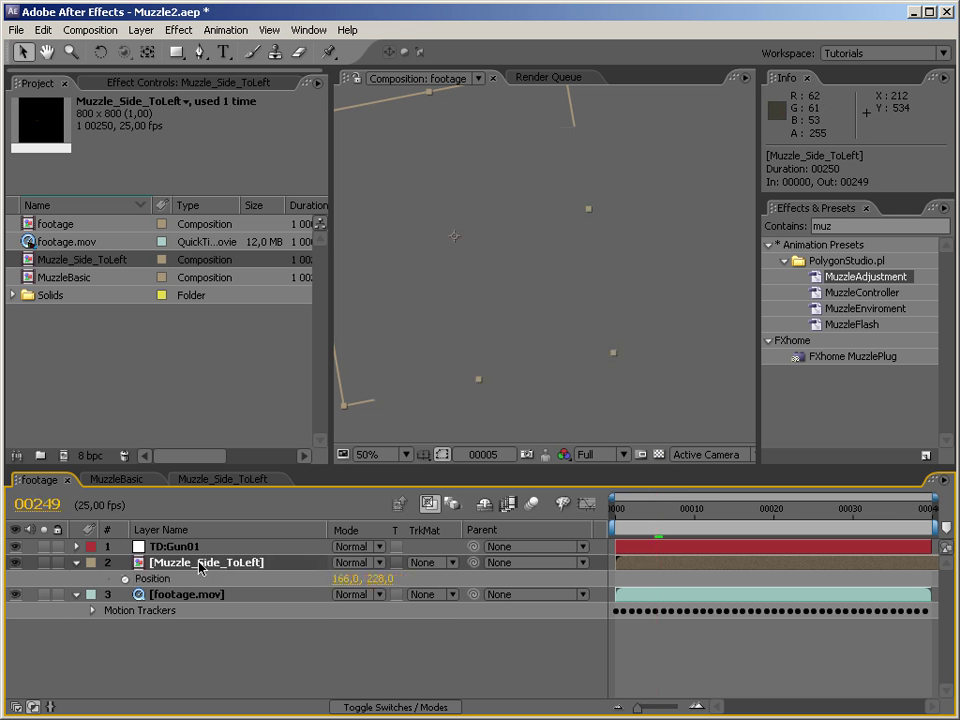
key(t)
key(Home)
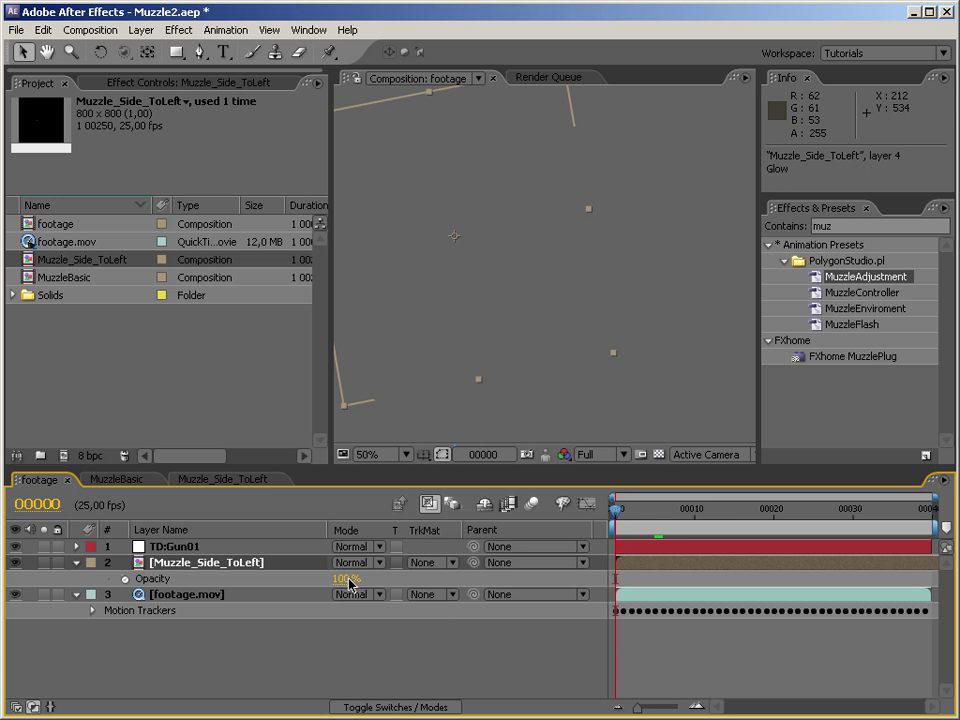
click(347, 579)
text(0)
key(Return)
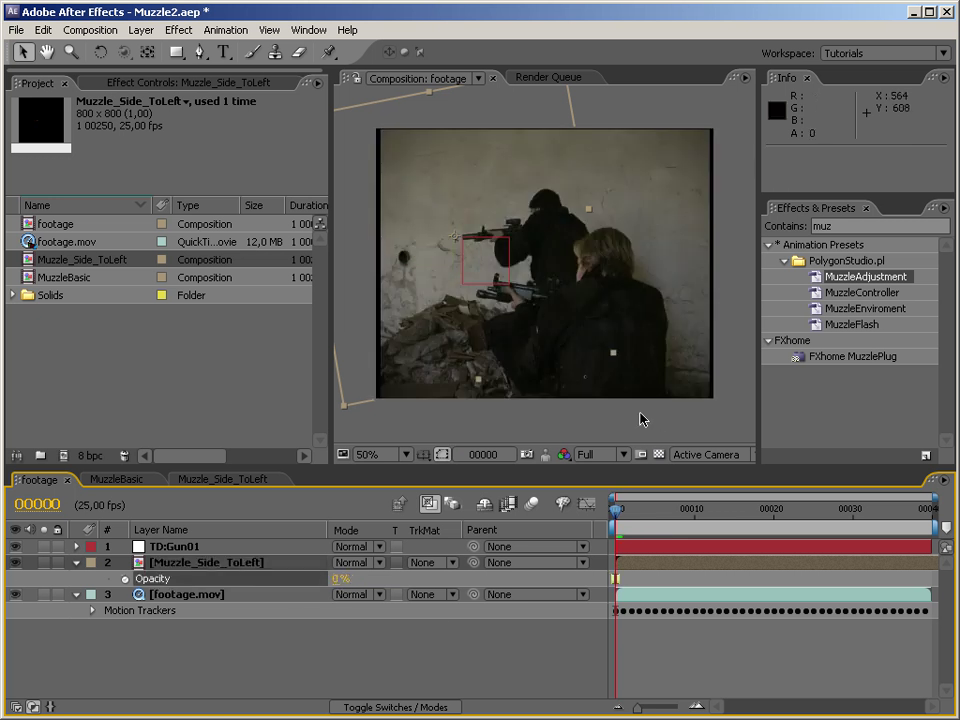
Raise the flash's Opacity back to 100% and move it onto the gun barrel
drag(615, 509, 704, 509)
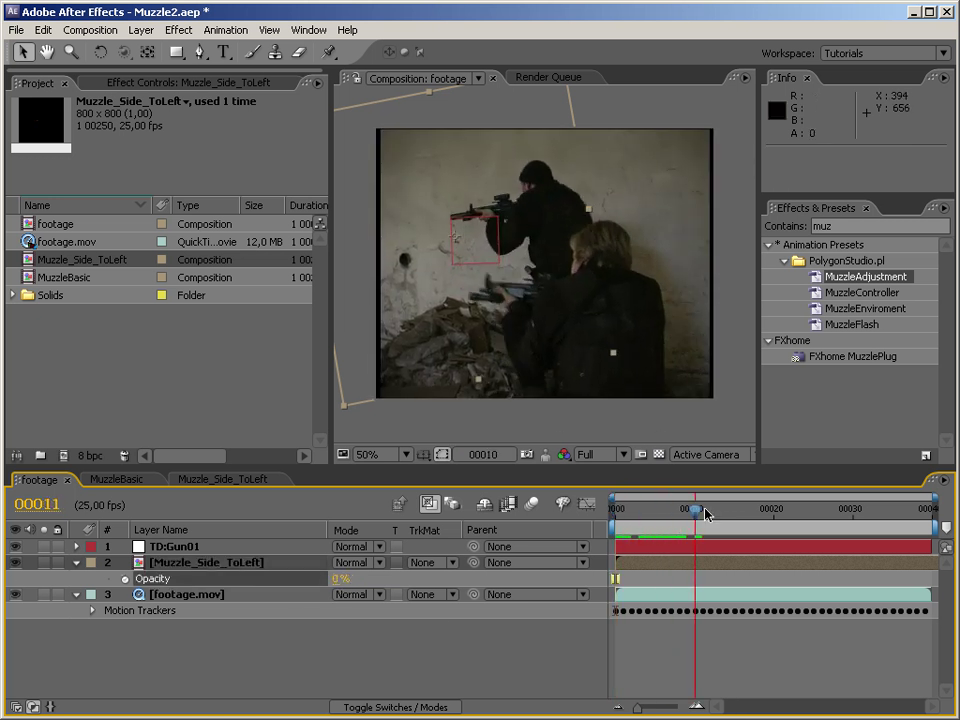
click(439, 326)
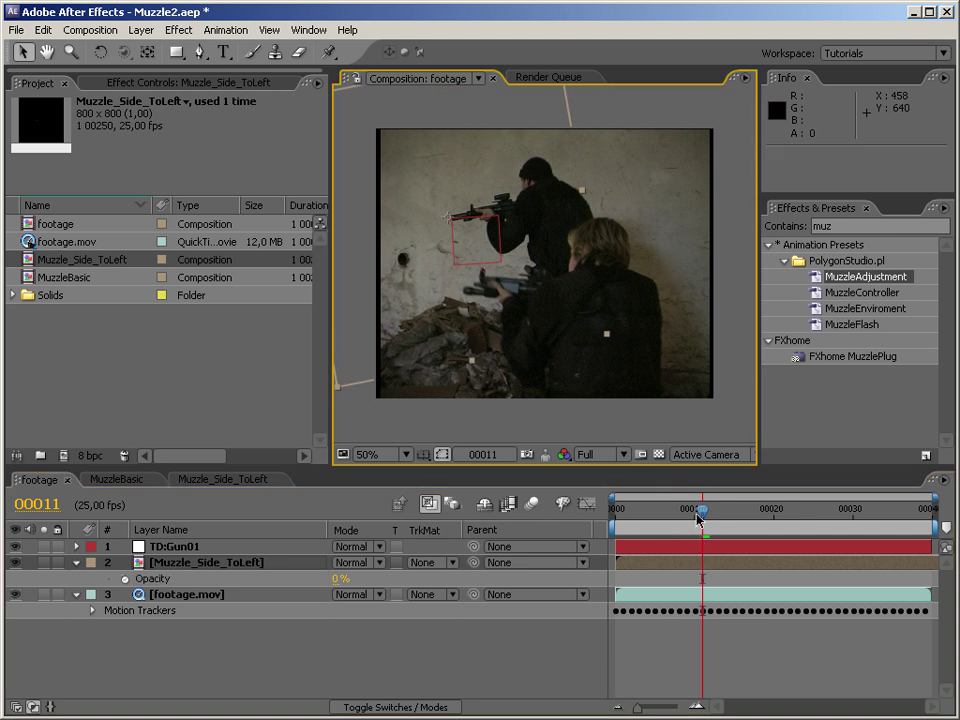
key(Home)
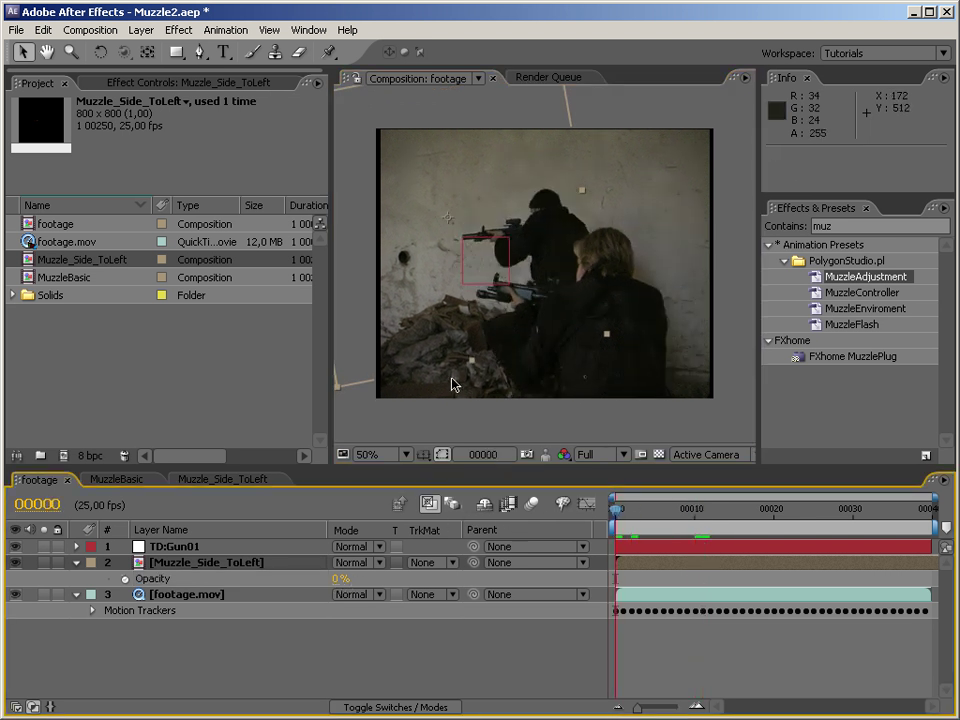
drag(338, 578, 521, 574)
drag(474, 330, 481, 351)
click(480, 349)
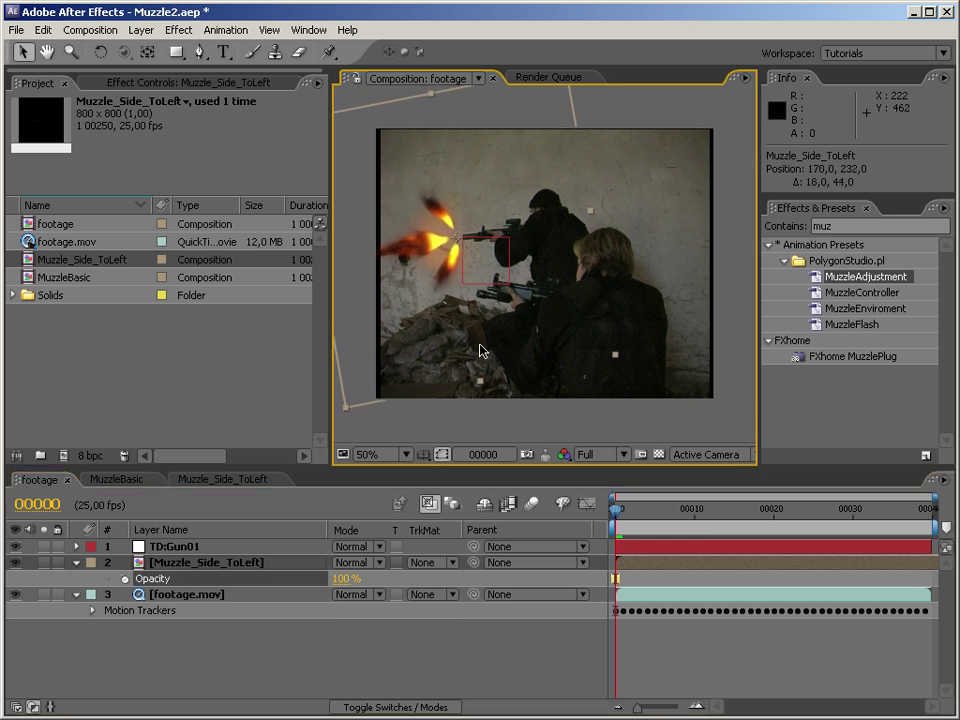
Parent the flash layer to TD:Gun01, then check it at frames 4 and 15
click(187, 564)
drag(475, 563, 203, 550)
drag(622, 518, 648, 516)
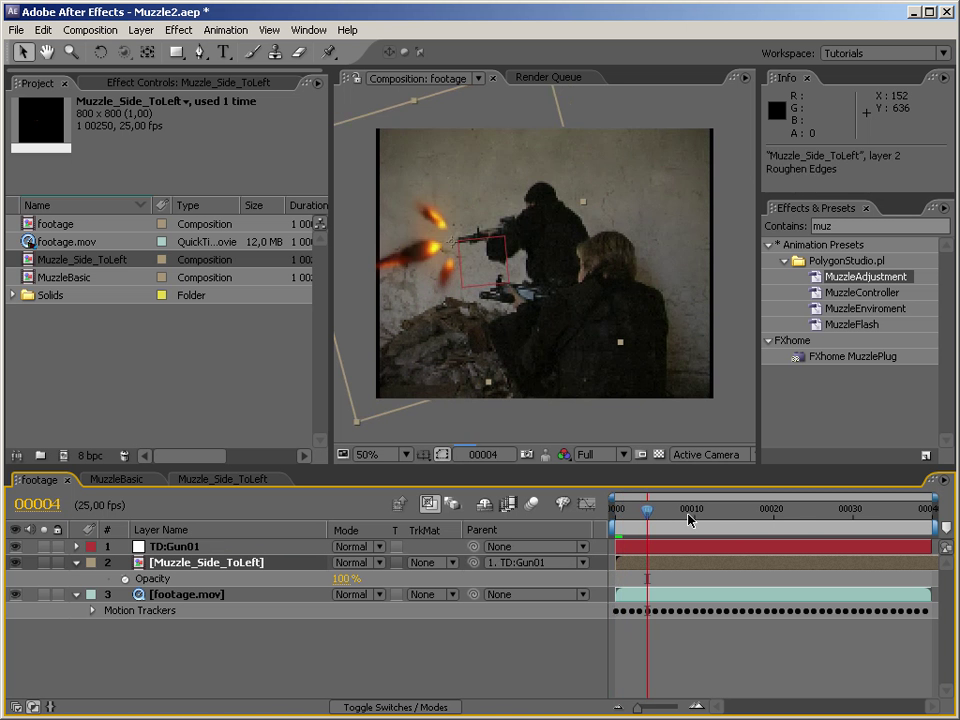
click(736, 517)
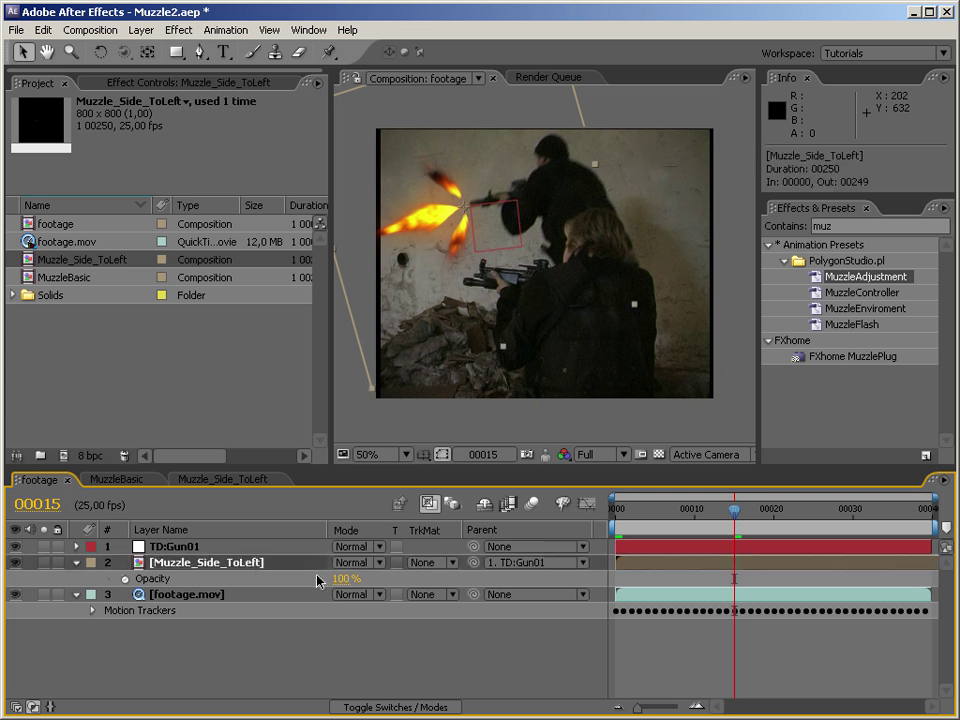
Compare Screen and Add blend modes on the flash layer, keeping Screen
click(358, 563)
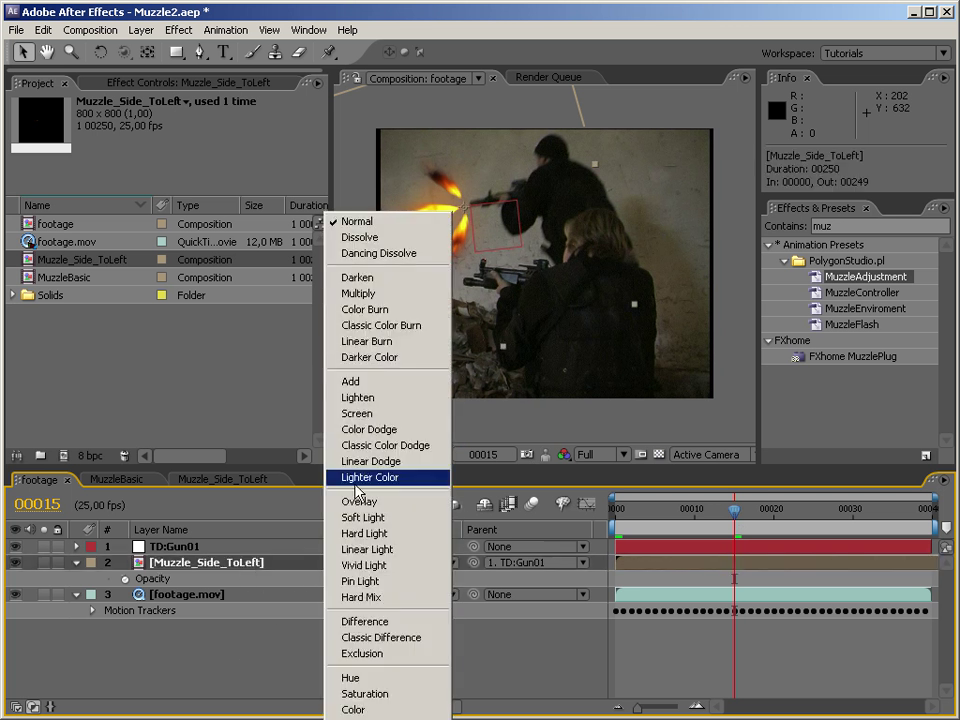
click(362, 413)
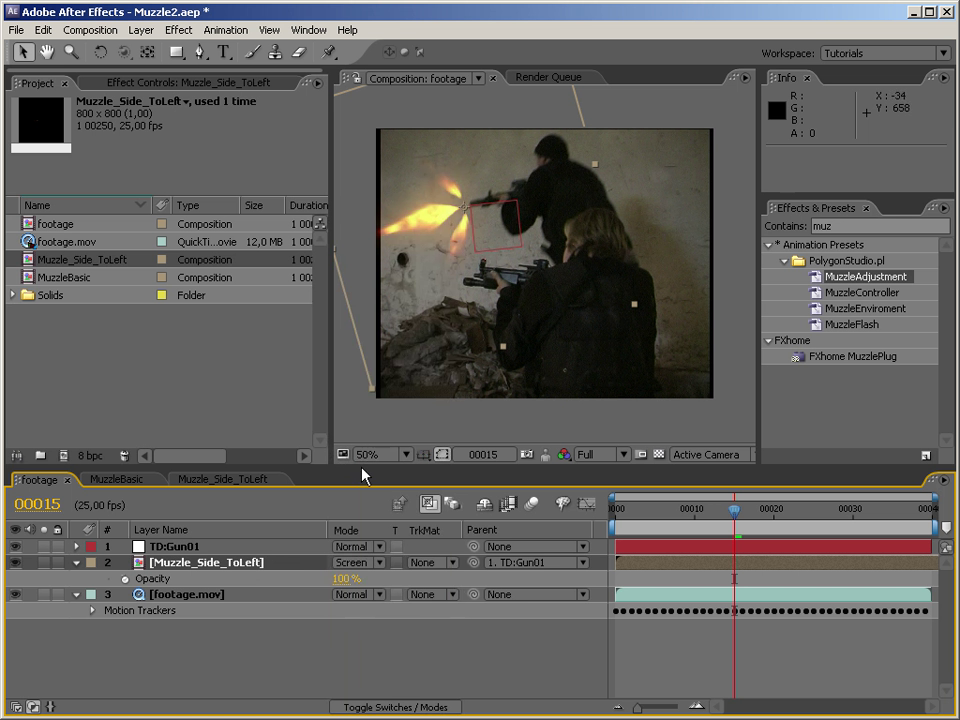
click(358, 563)
click(373, 386)
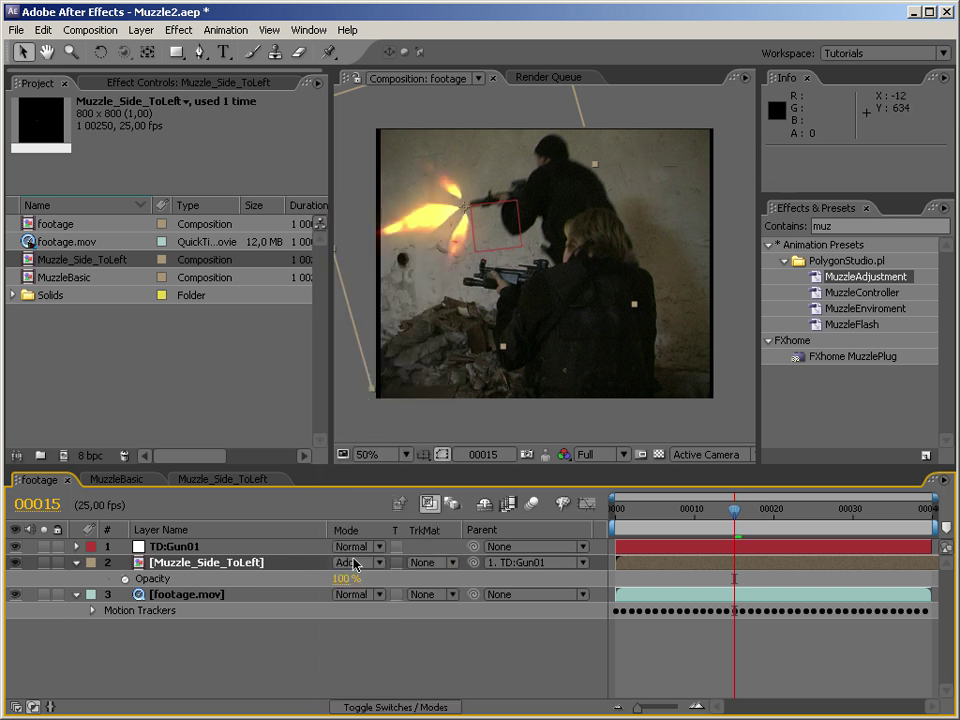
click(358, 562)
click(362, 414)
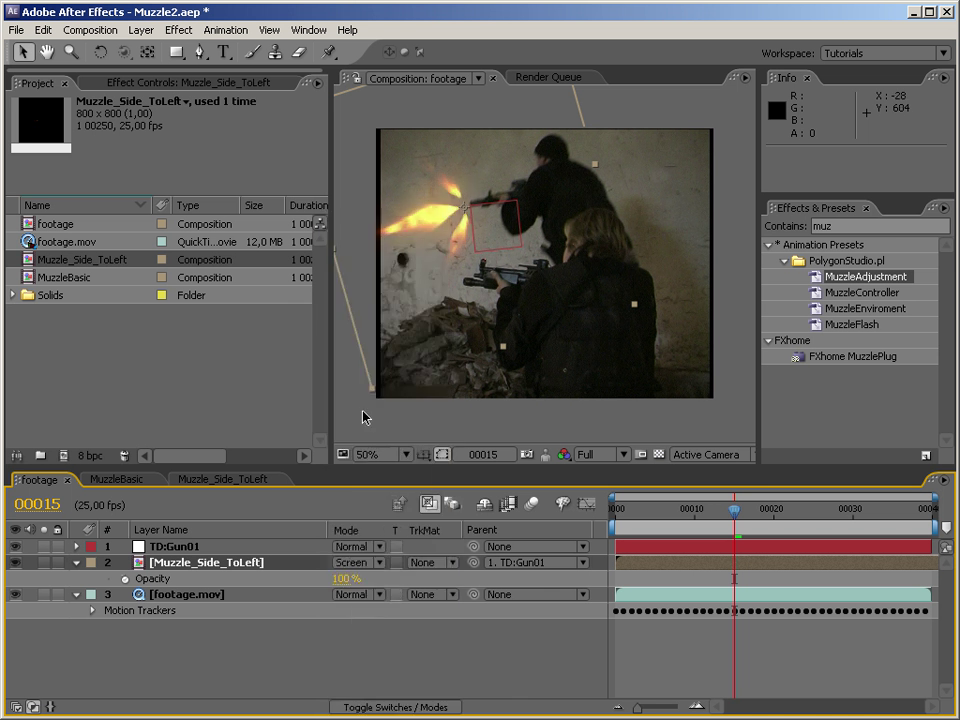
drag(668, 508, 569, 523)
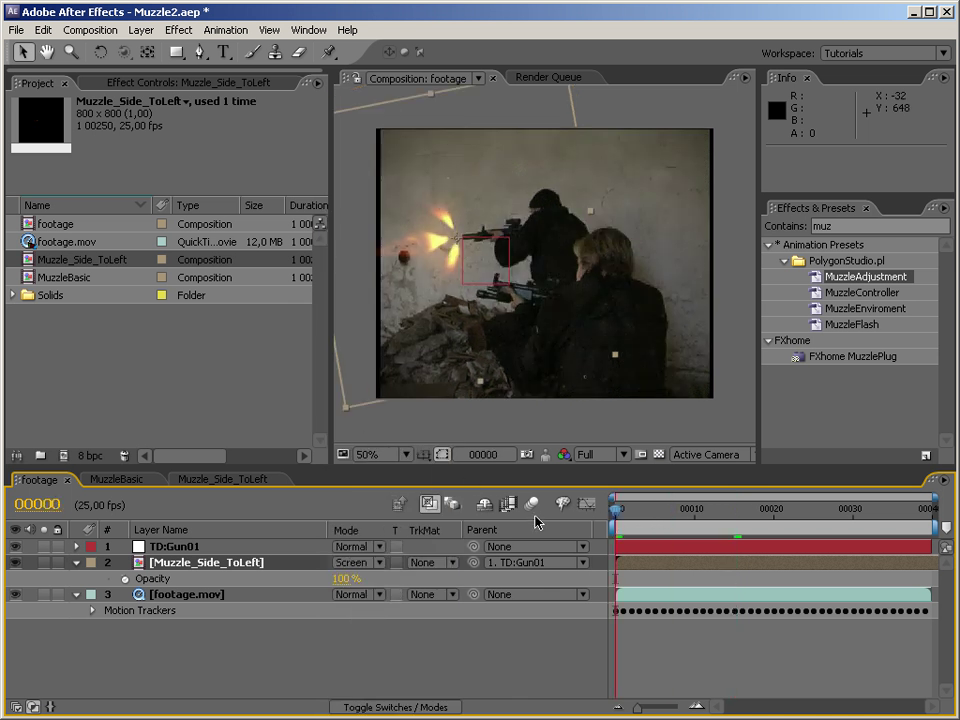
click(200, 678)
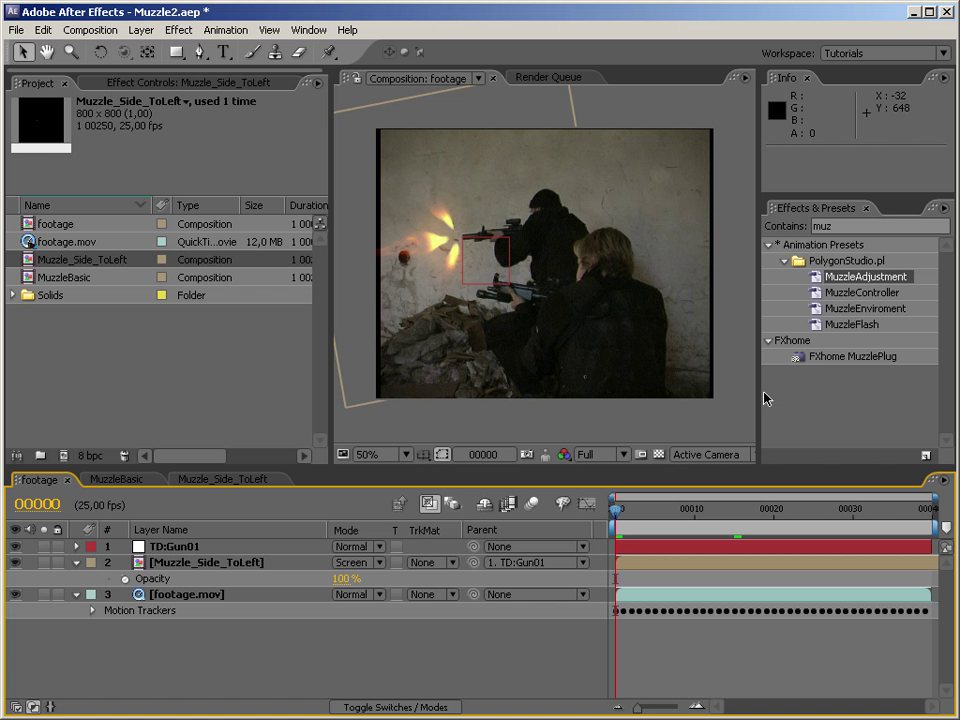
Apply Tint to the muzzle flash with Amount to Tint lowered to 42%, then select footage.mov
key(ctrl+5)
text(tint)
drag(818, 308, 441, 339)
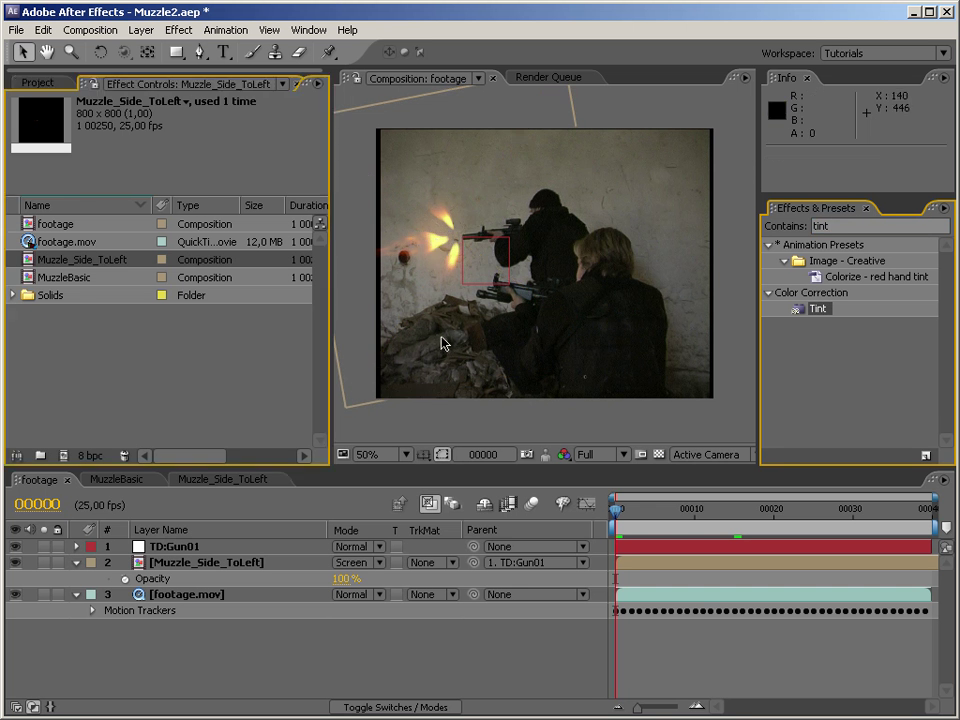
click(172, 181)
text(70)
key(Return)
drag(165, 188, 152, 186)
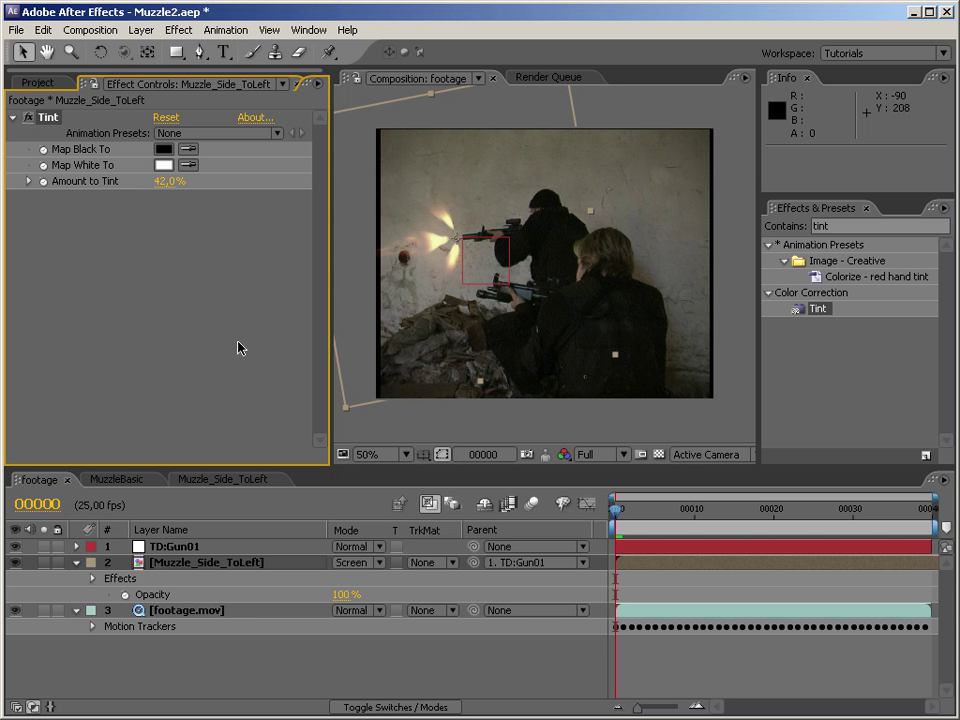
click(736, 432)
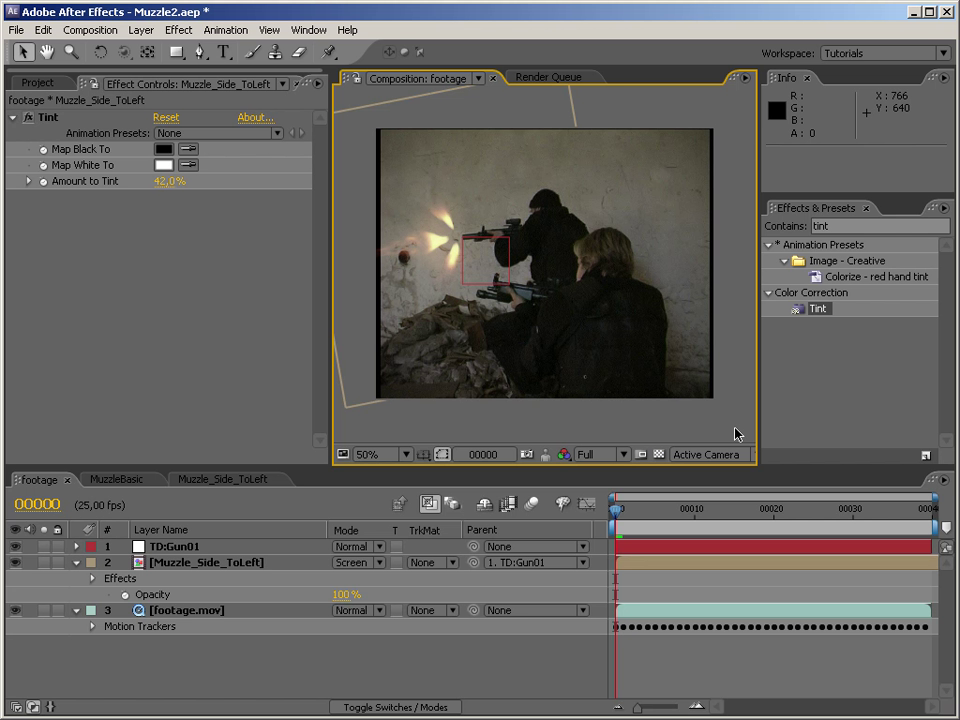
click(195, 611)
Duplicate footage.mov and apply the MuzzleEnviroment preset to the copy
key(ctrl+d)
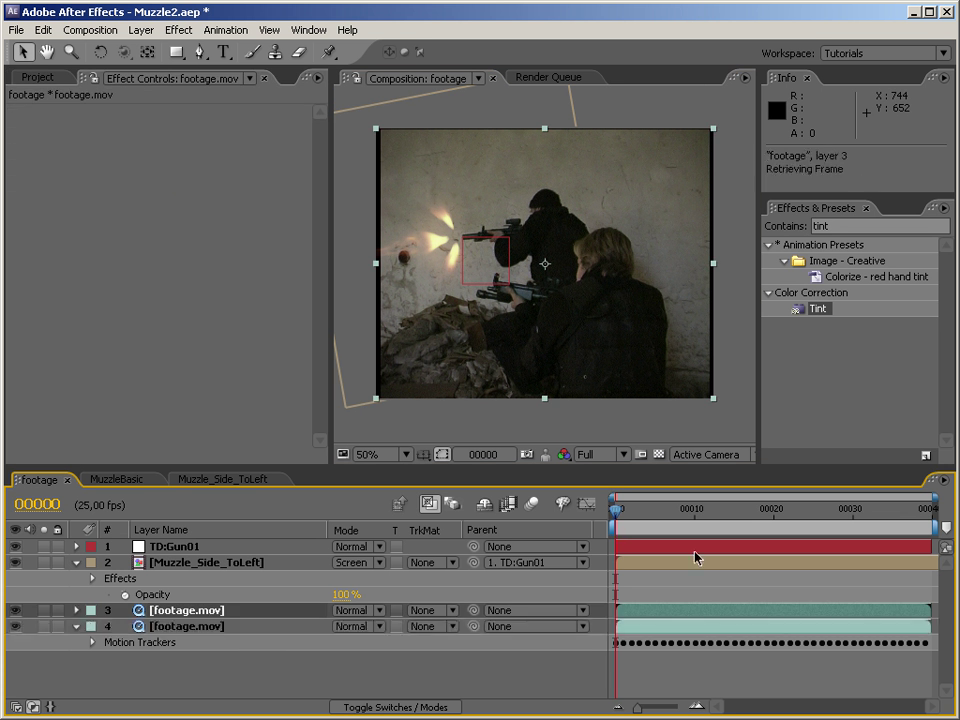
click(880, 226)
text(muzzle)
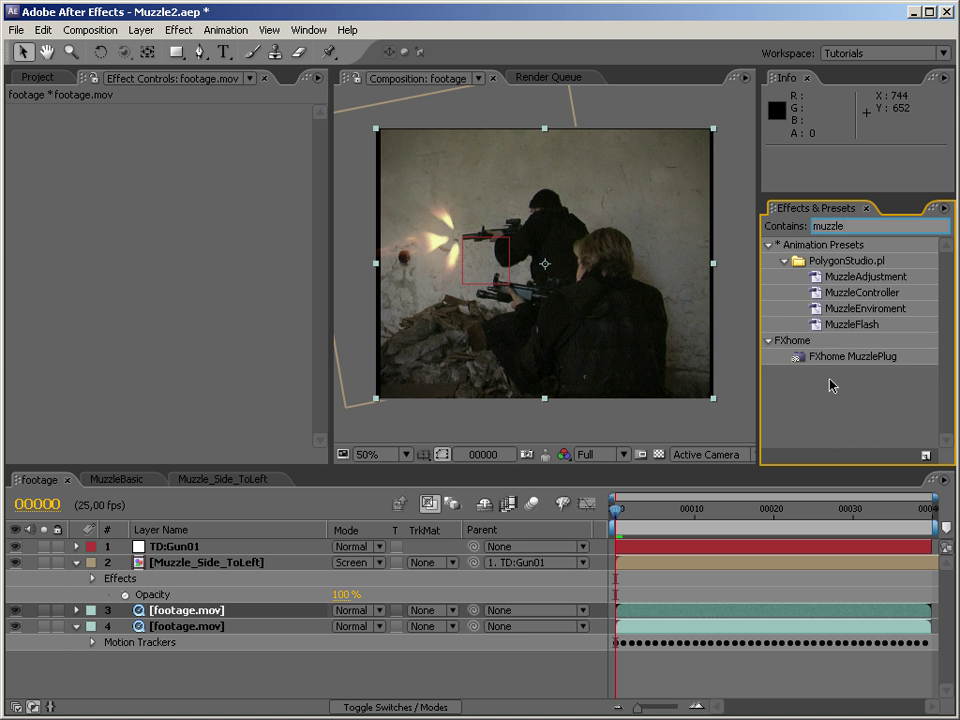
drag(842, 308, 216, 617)
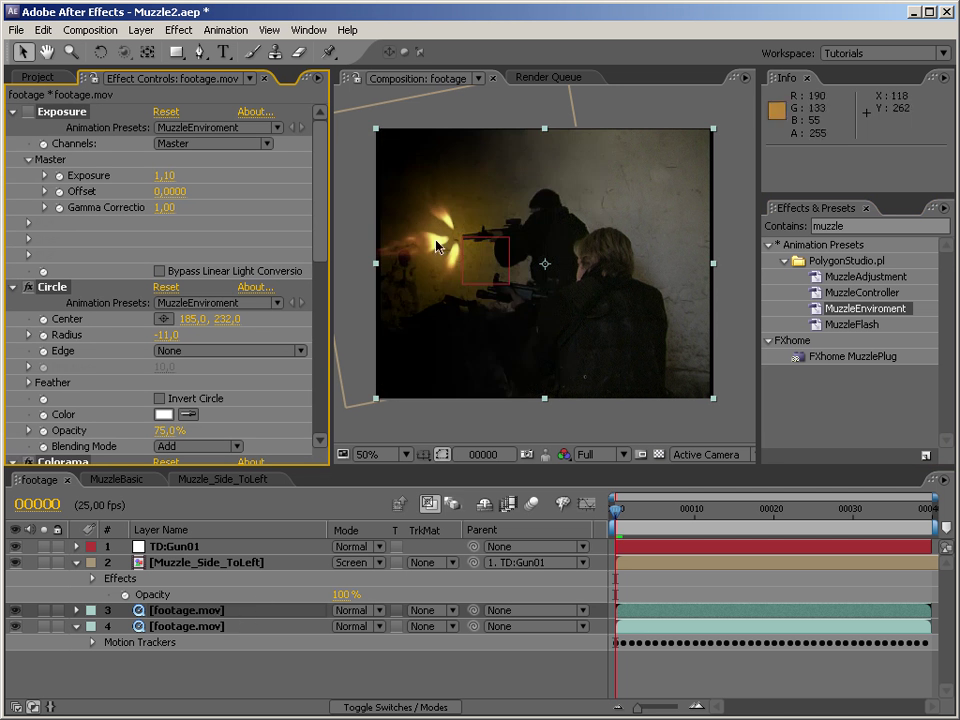
ctrl+click(13, 111)
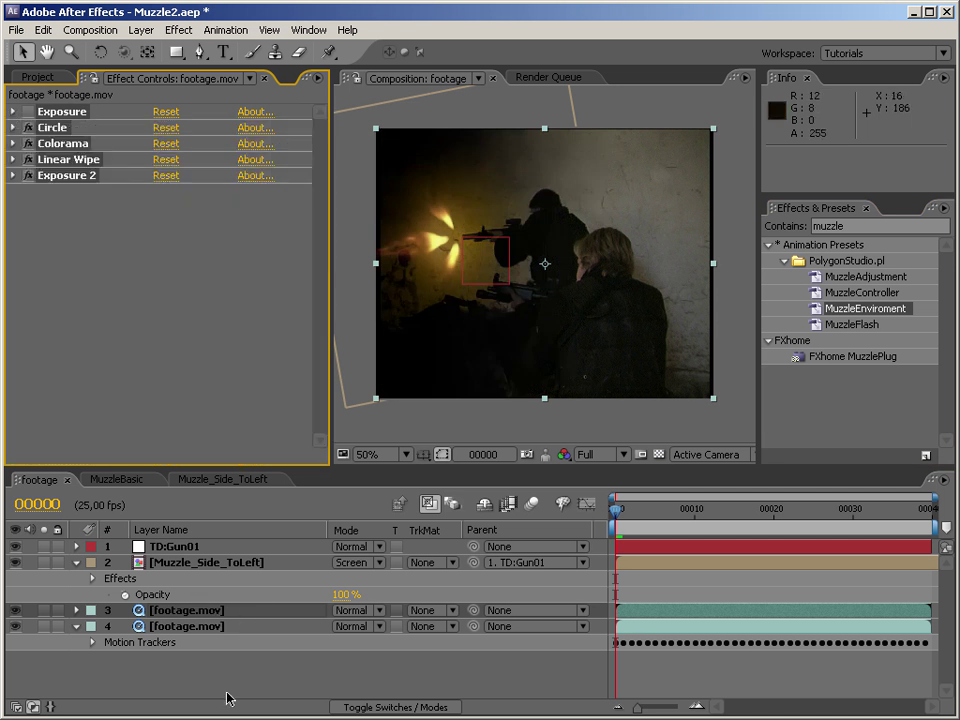
Set the glow footage copy's blend mode to Add after trying Screen
click(358, 611)
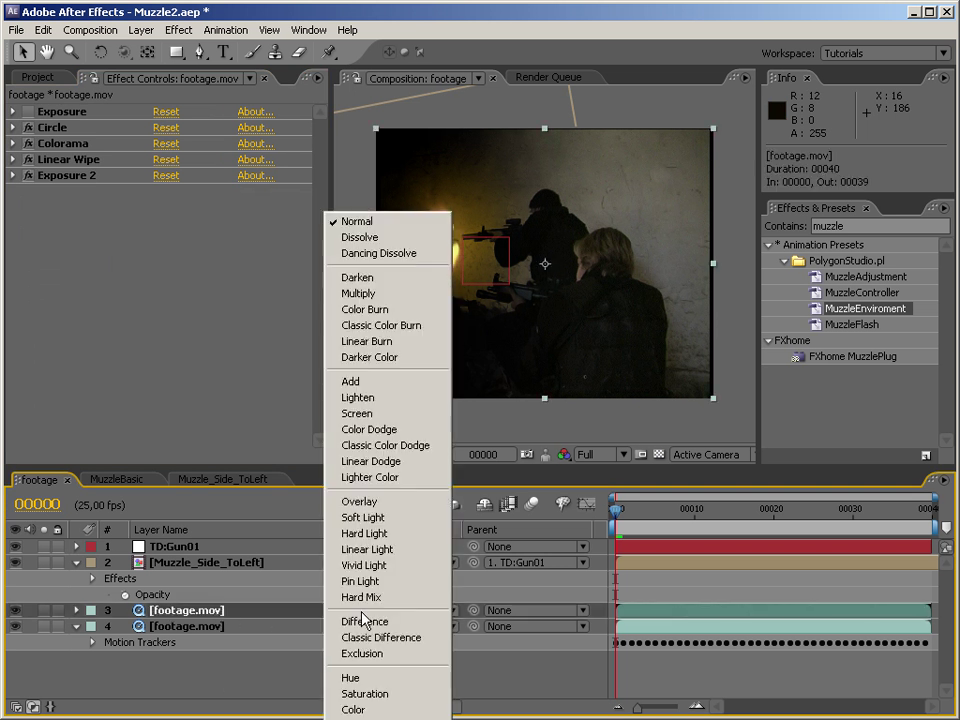
click(357, 414)
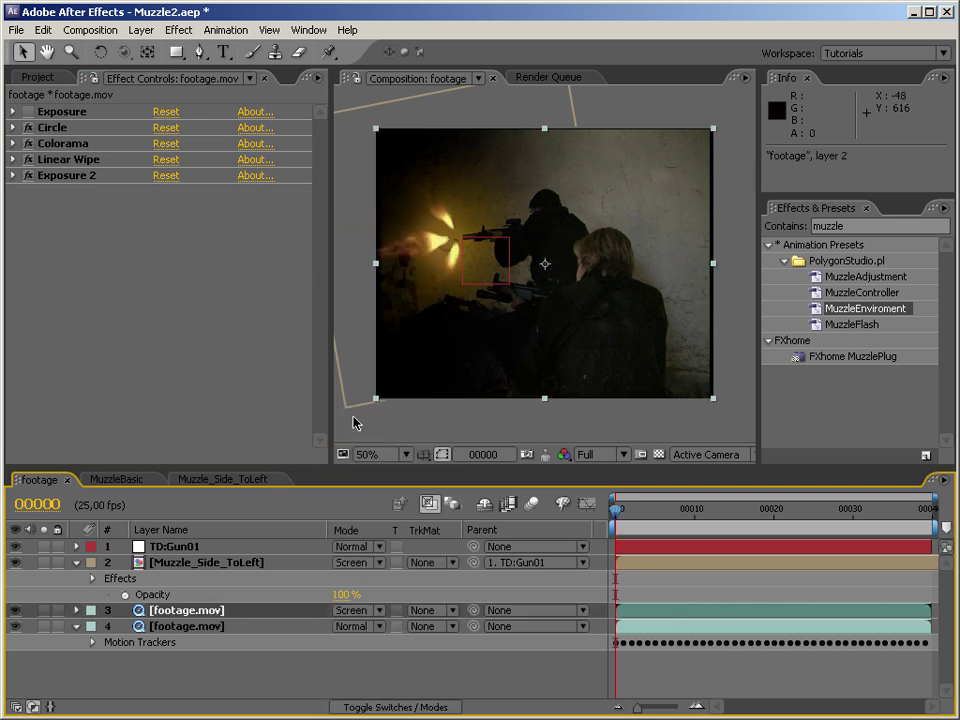
click(365, 616)
click(380, 385)
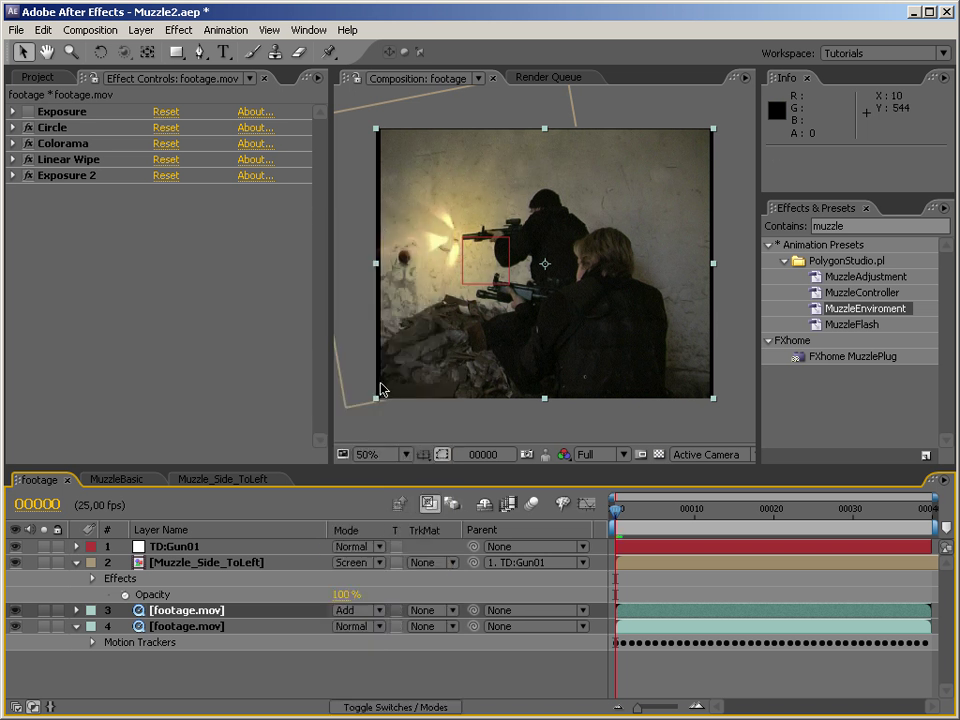
Toggle the Circle effect off and on, then set Linear Wipe Transition Completion to 47%
click(246, 342)
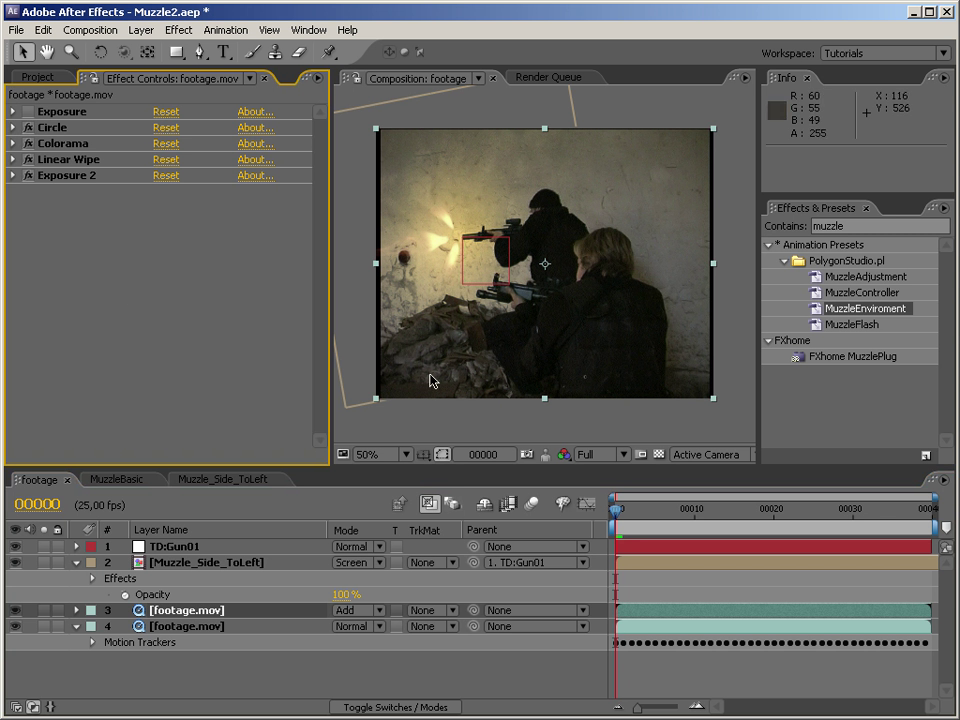
click(28, 127)
click(28, 127)
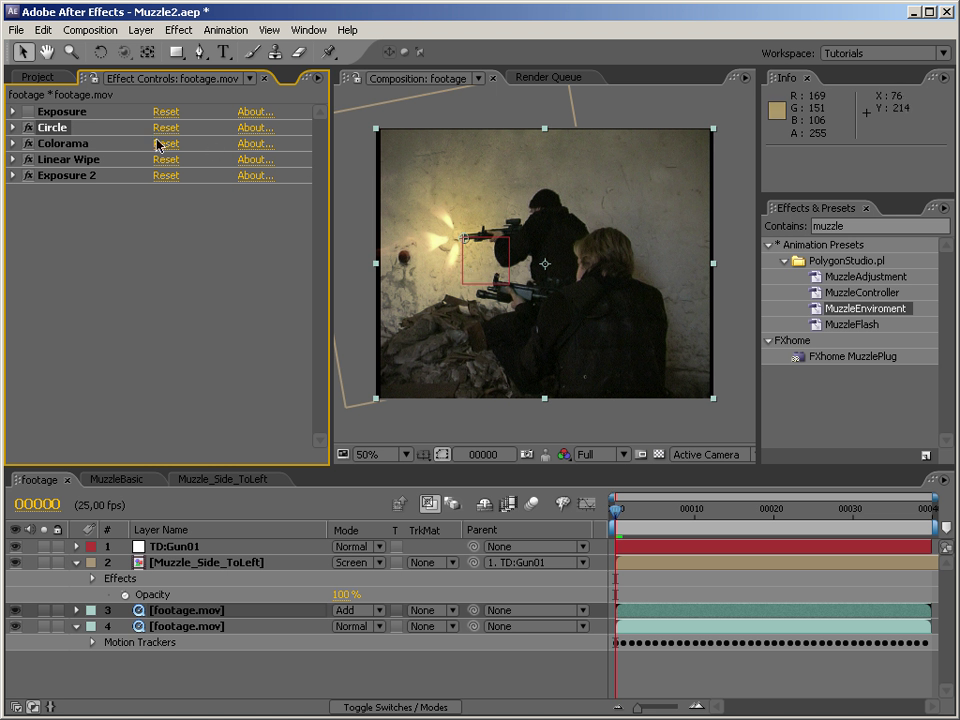
click(12, 159)
mouse_move(160, 192)
mouse_down()
mouse_move(200, 188)
mouse_move(155, 190)
mouse_up()
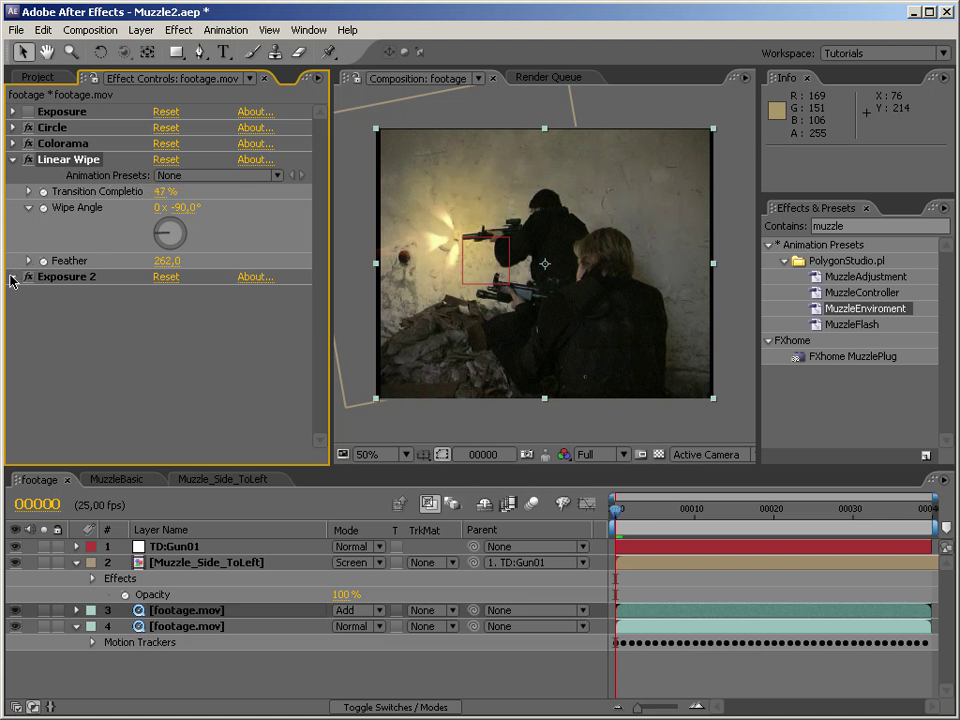
Lower Exposure 2's master exposure to -1,20 to darken the footage
click(13, 277)
drag(176, 340, 206, 336)
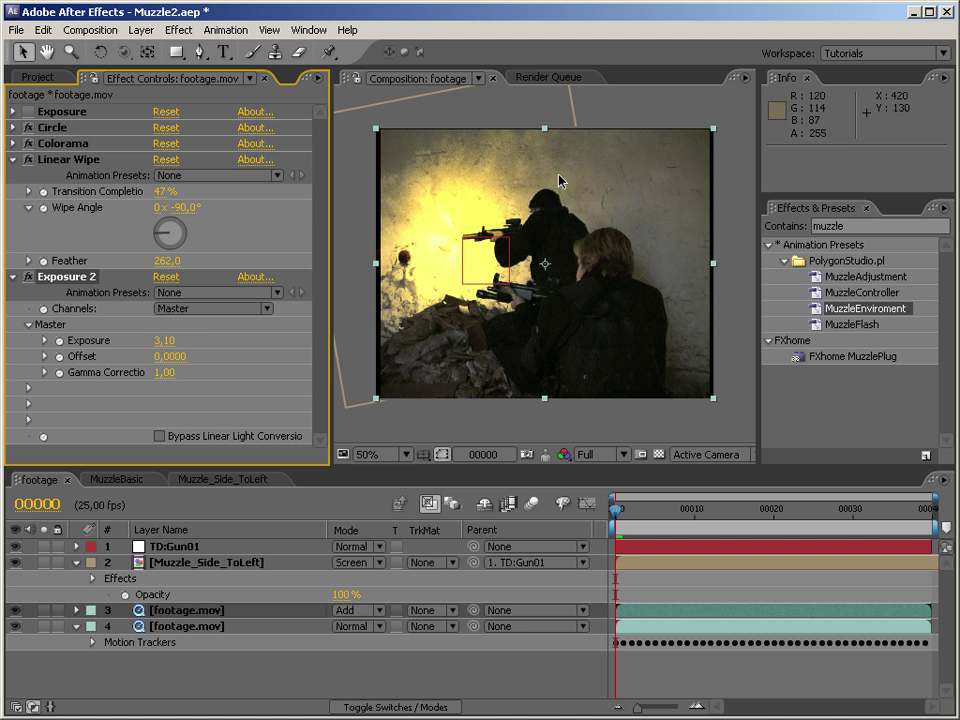
drag(166, 342, 122, 337)
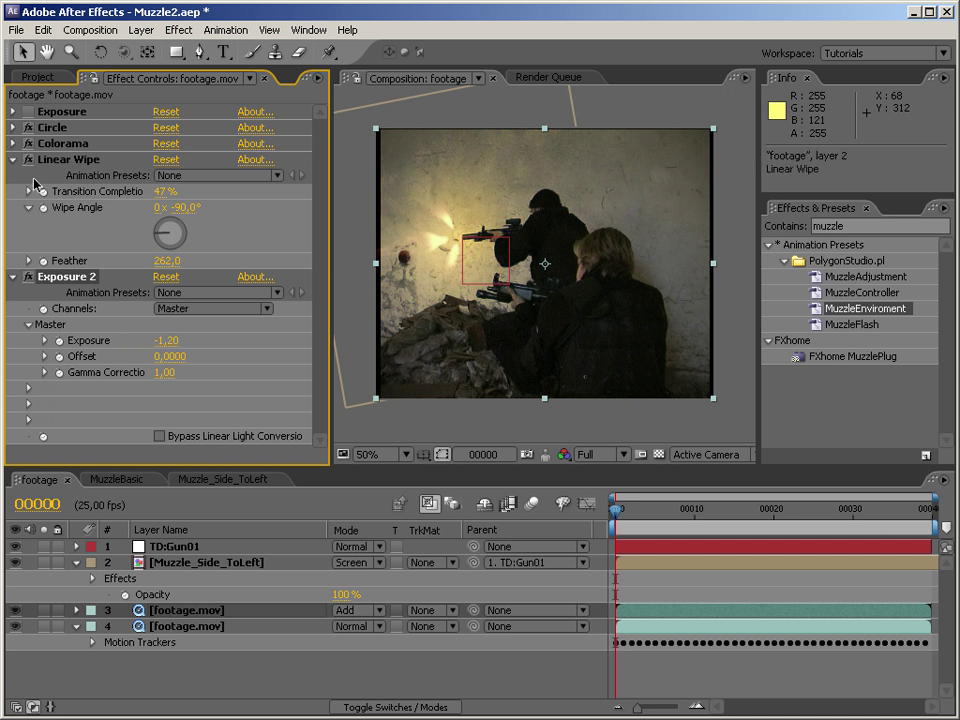
click(12, 159)
click(12, 175)
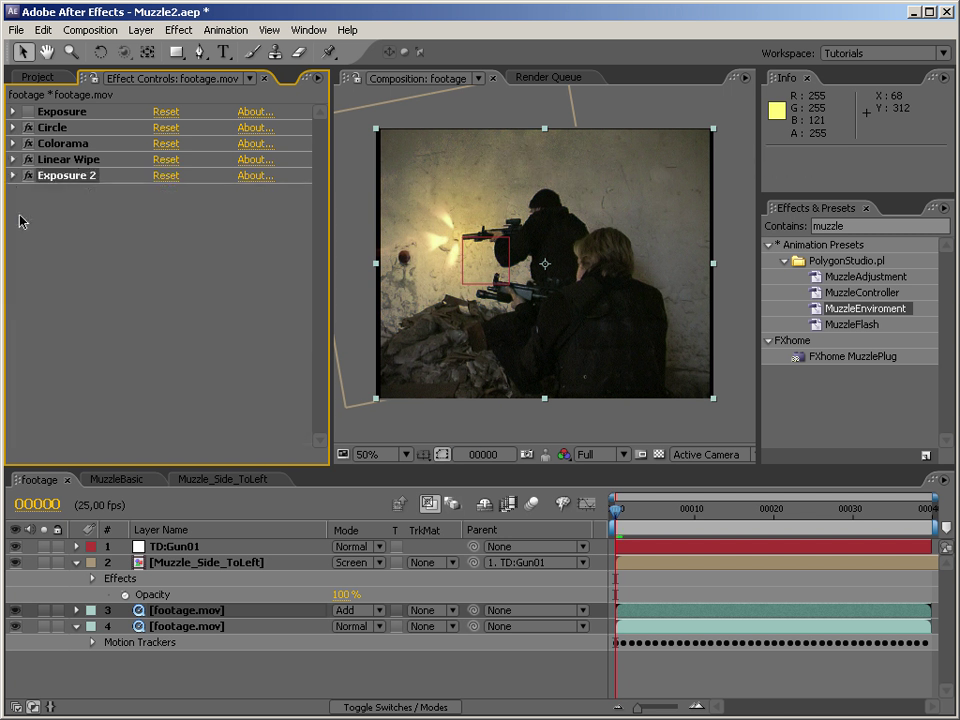
click(126, 313)
Check the flash at frame 8, then hide the Add-mode glow footage layer
drag(616, 510, 546, 537)
click(546, 537)
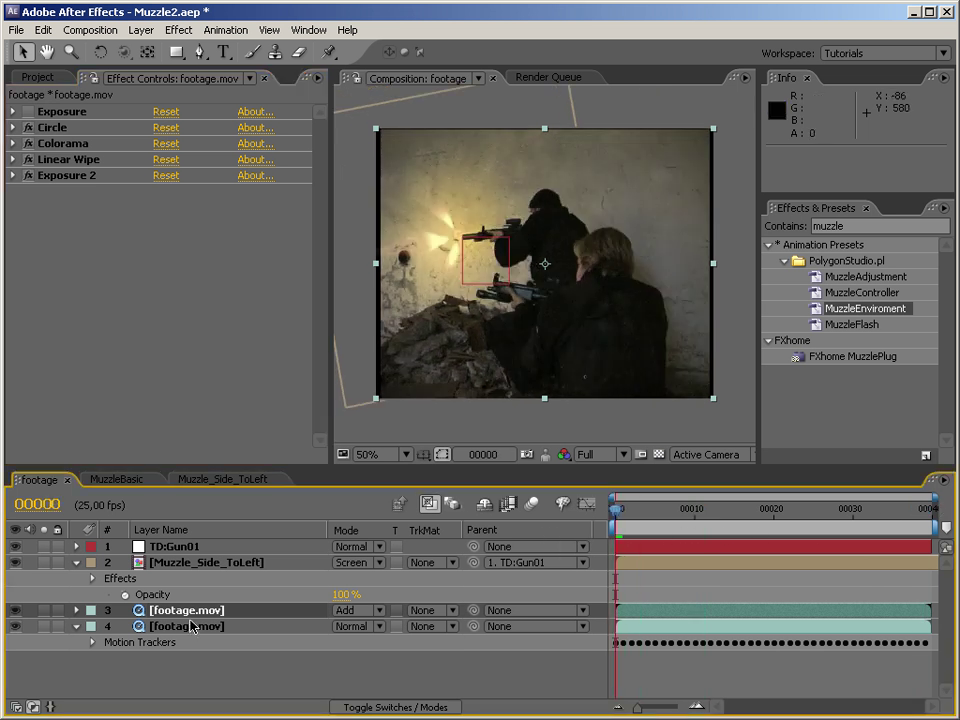
click(12, 127)
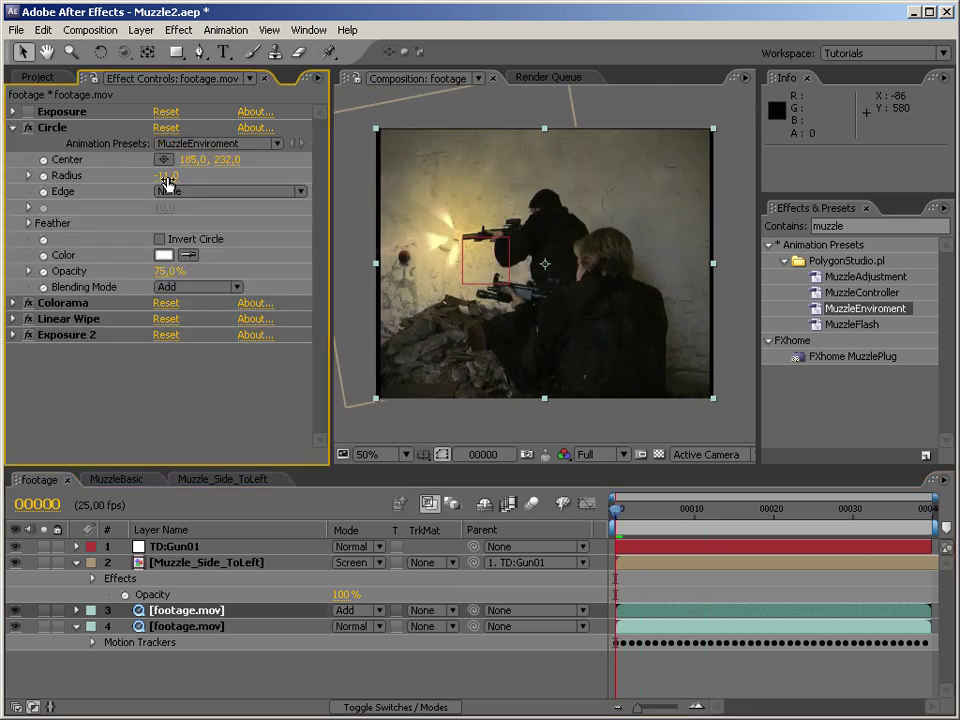
click(12, 127)
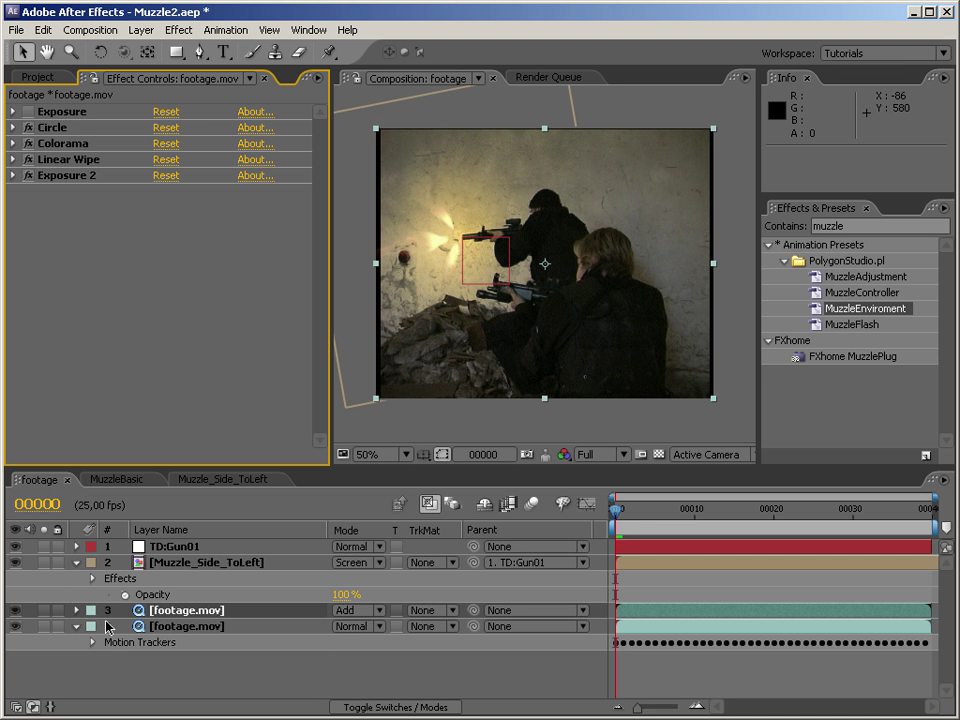
click(15, 610)
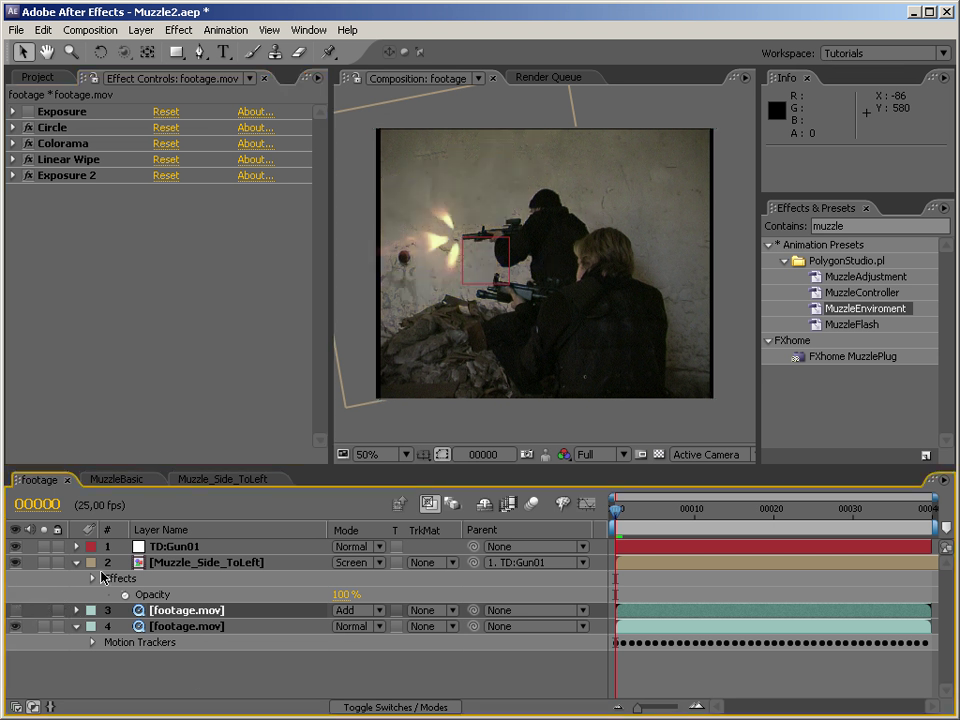
Try applying the MuzzleController preset to the bottom footage layer
click(832, 293)
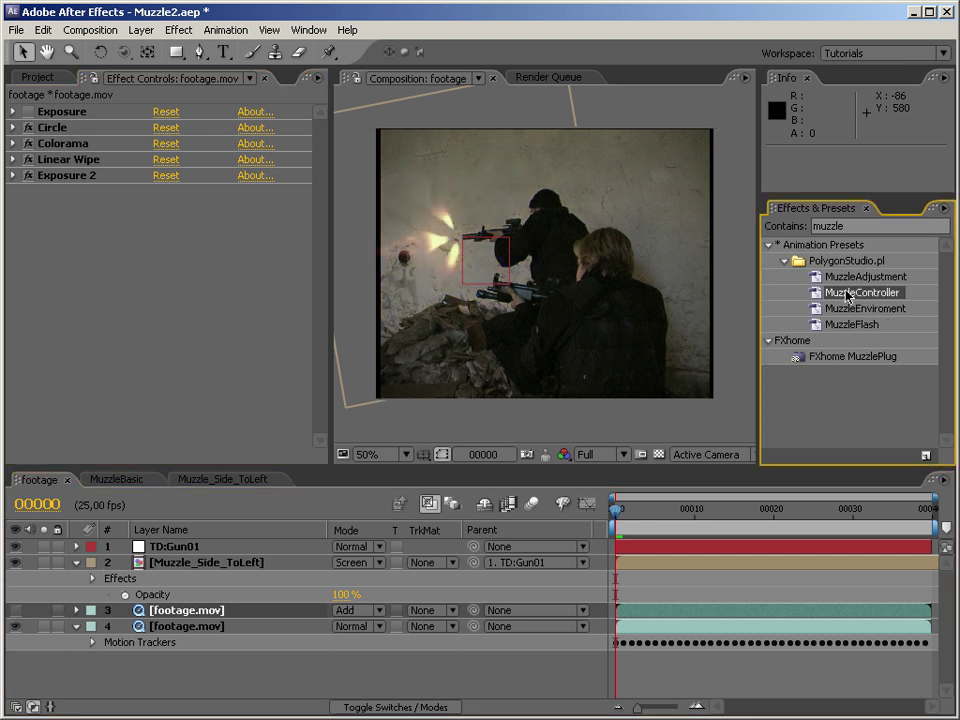
click(210, 626)
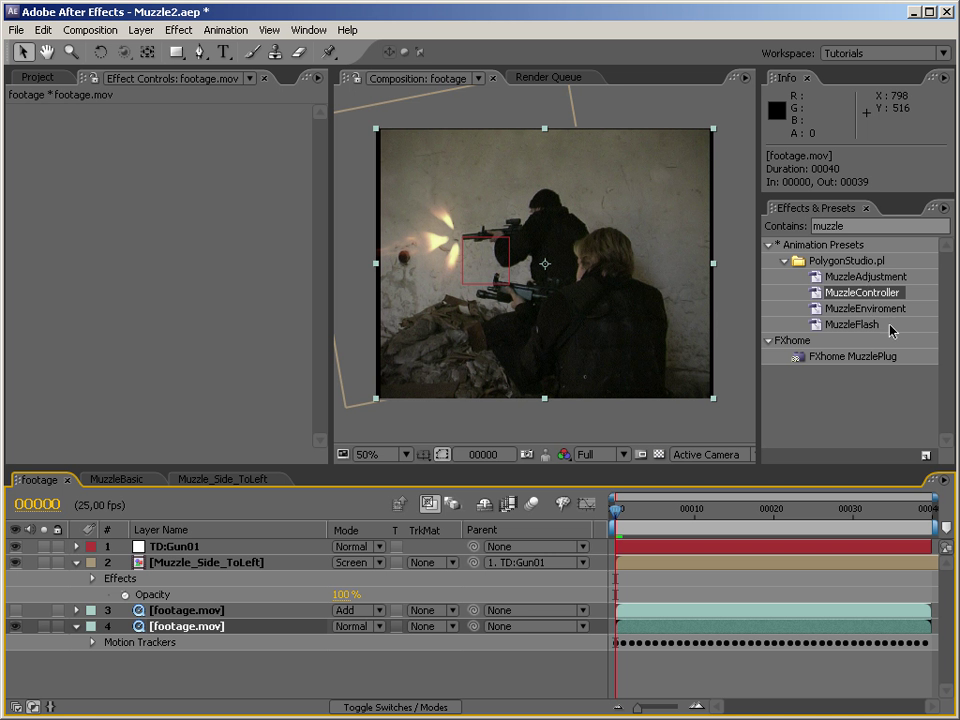
drag(870, 300, 222, 565)
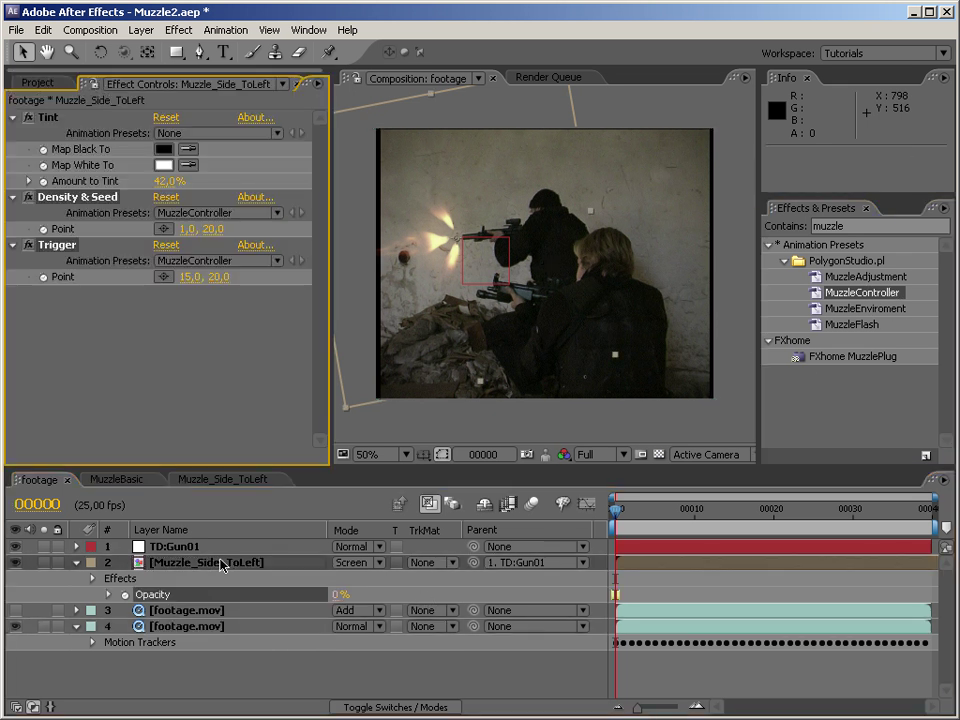
Set the Trigger point's first value to 0 and RAM-preview the composition
click(75, 199)
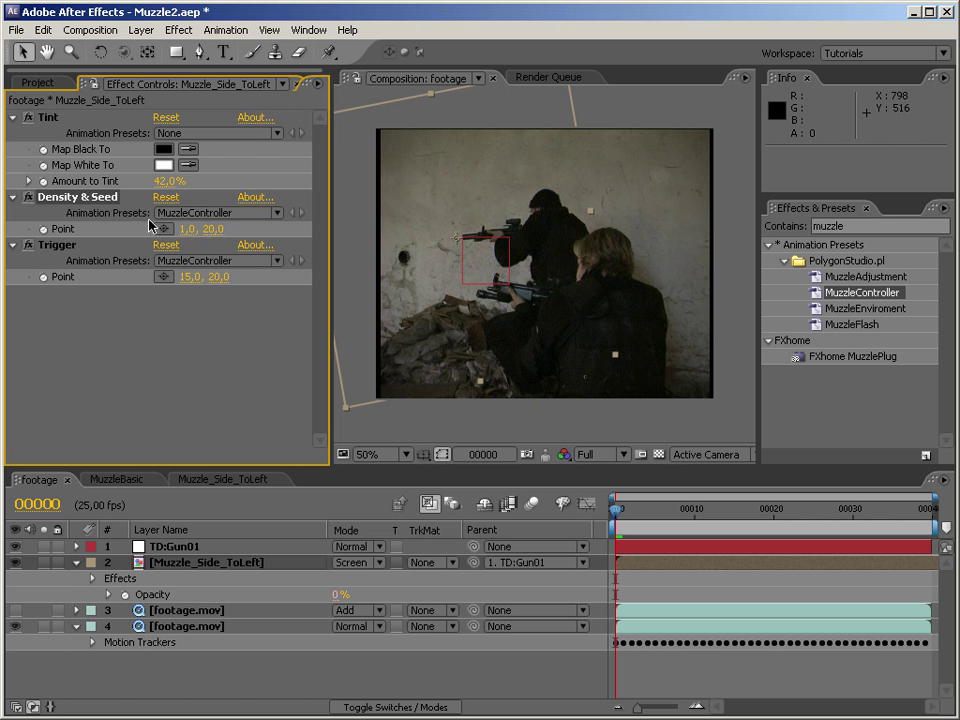
click(186, 277)
text(0)
key(Return)
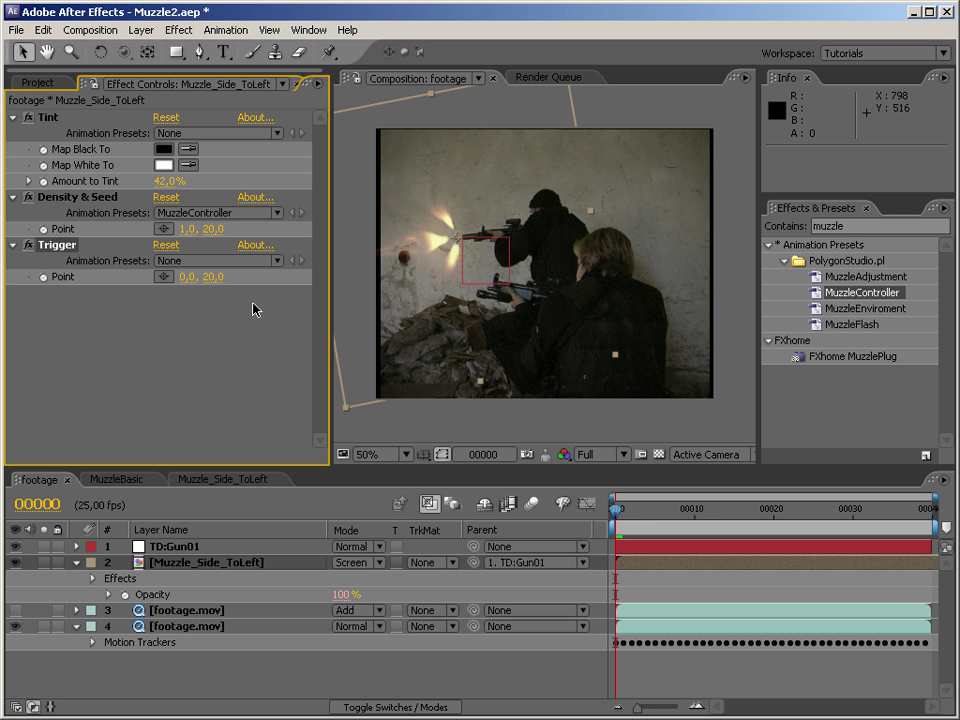
click(58, 296)
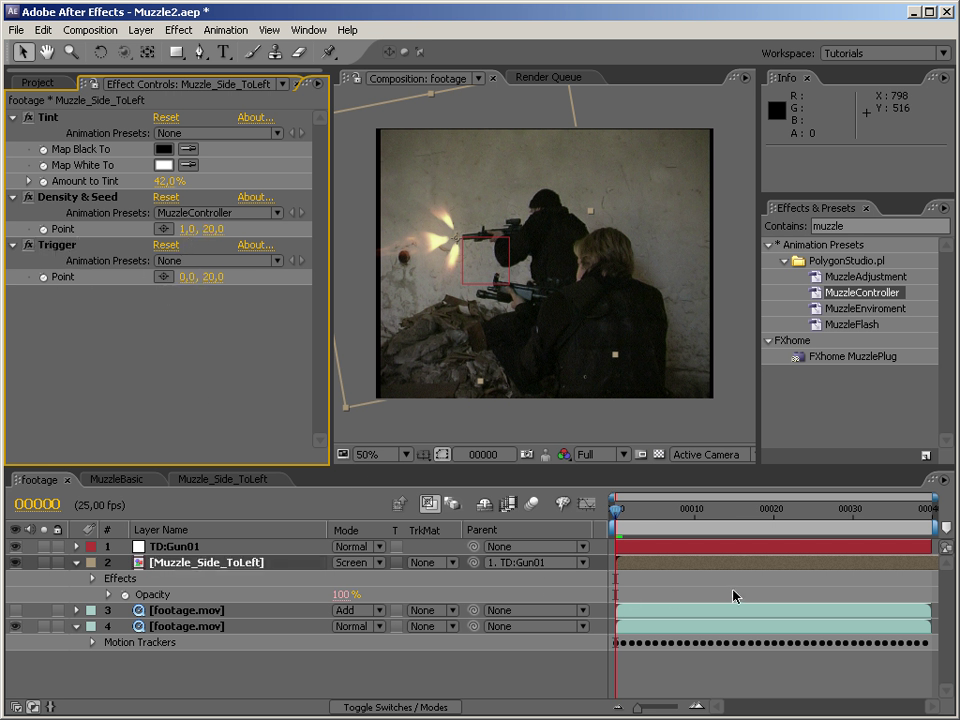
key(KP_0)
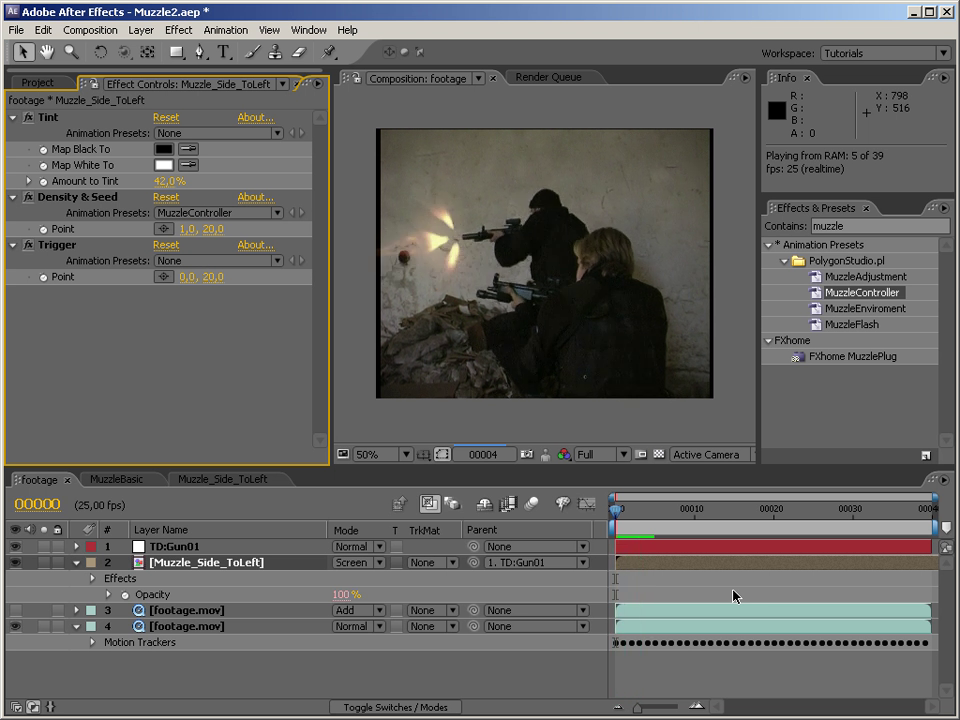
Scrub the Density & Seed point's first value to 2 and preview the flash
mouse_move(618, 512)
mouse_down()
mouse_move(662, 514)
mouse_move(610, 510)
mouse_up()
click(612, 510)
drag(187, 229, 197, 229)
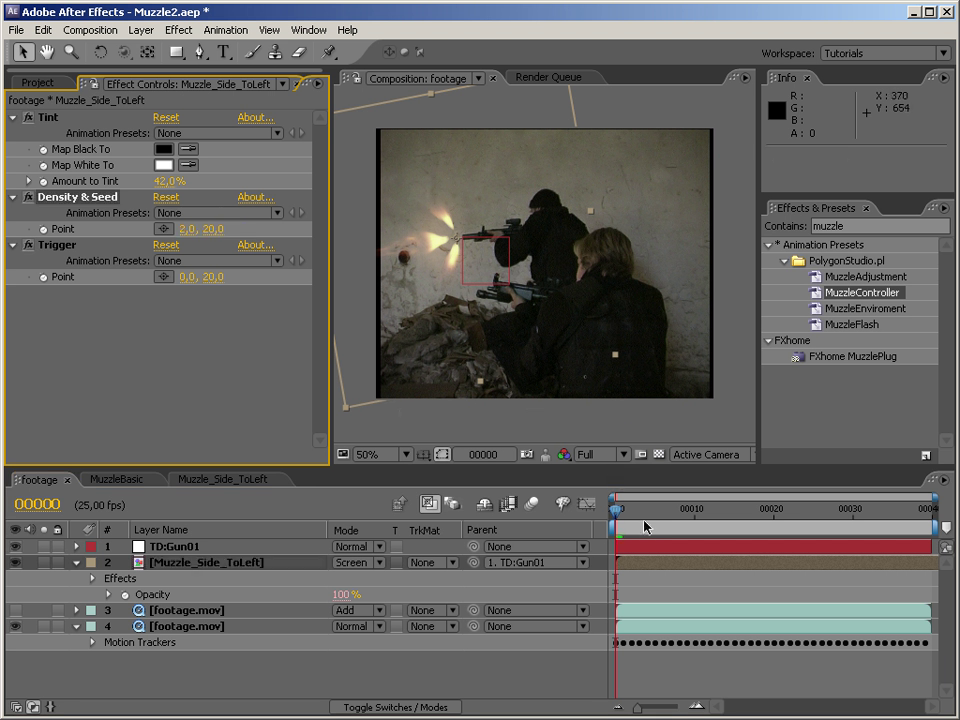
drag(617, 516, 652, 501)
key(KP_0)
Enter 3 as Density & Seed's first value and check frame 2
click(187, 229)
text(3)
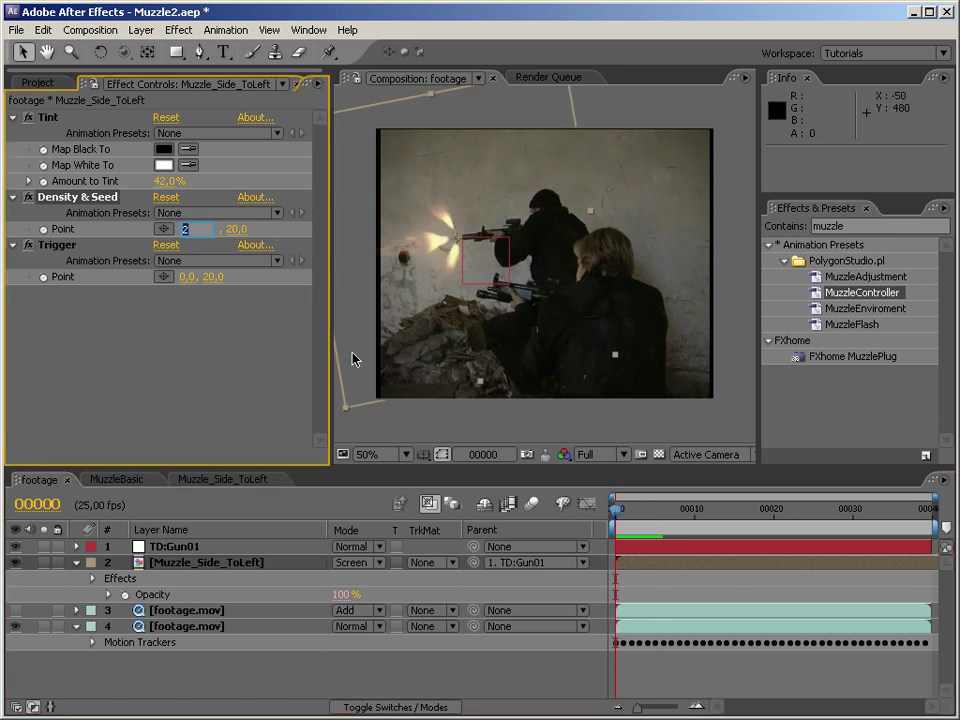
key(Return)
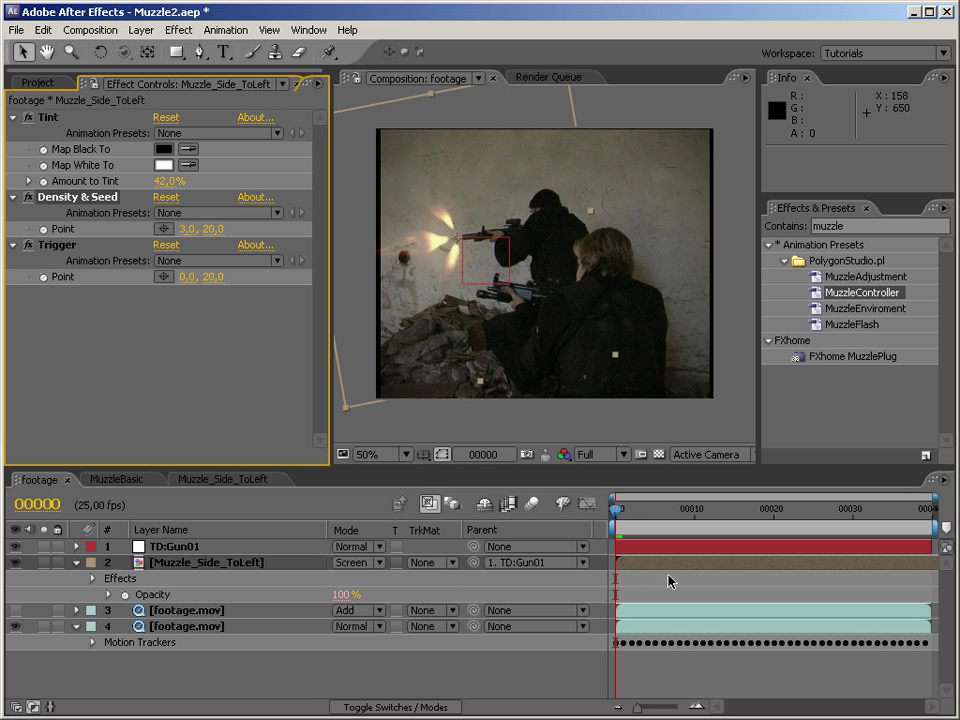
mouse_move(615, 514)
mouse_down()
mouse_move(638, 510)
mouse_move(615, 510)
mouse_up()
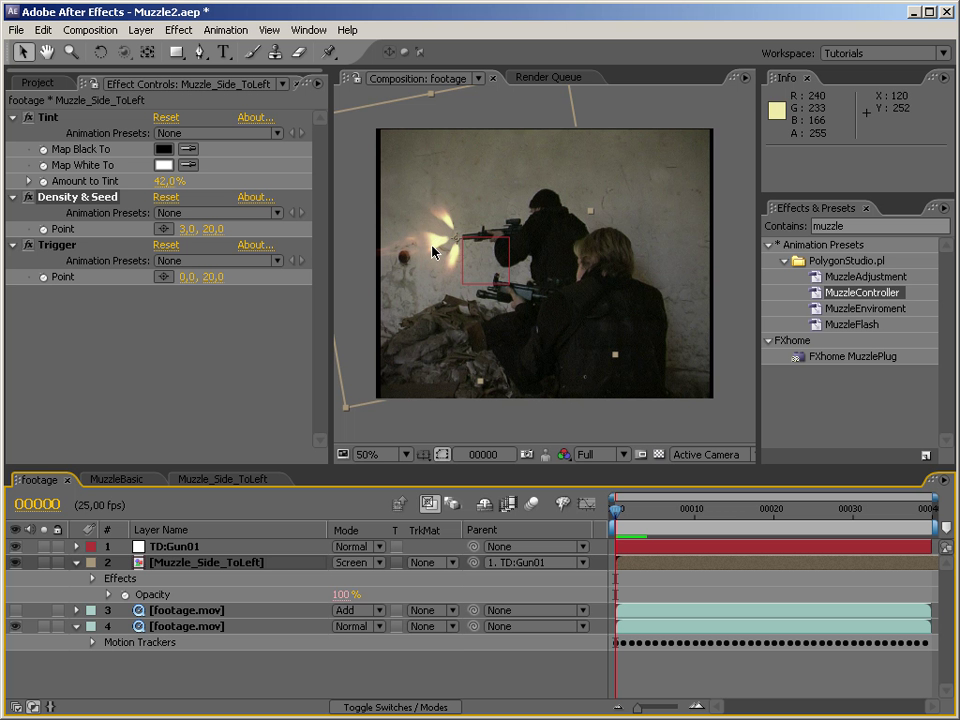
Try Trigger point values of 7,8 and 50
click(219, 281)
text(50)
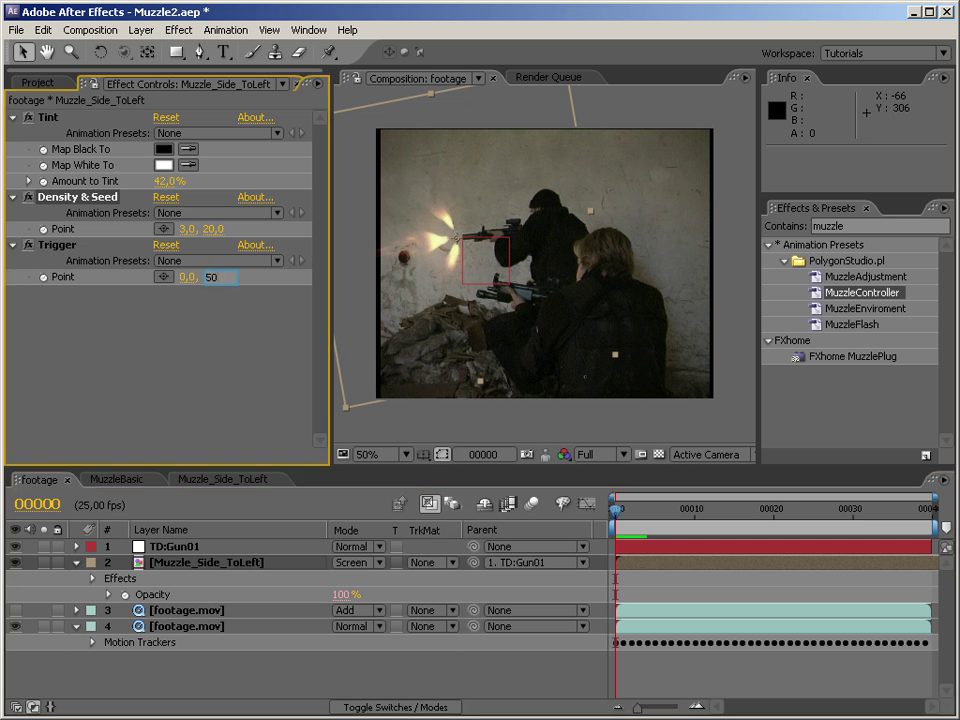
key(Return)
click(184, 277)
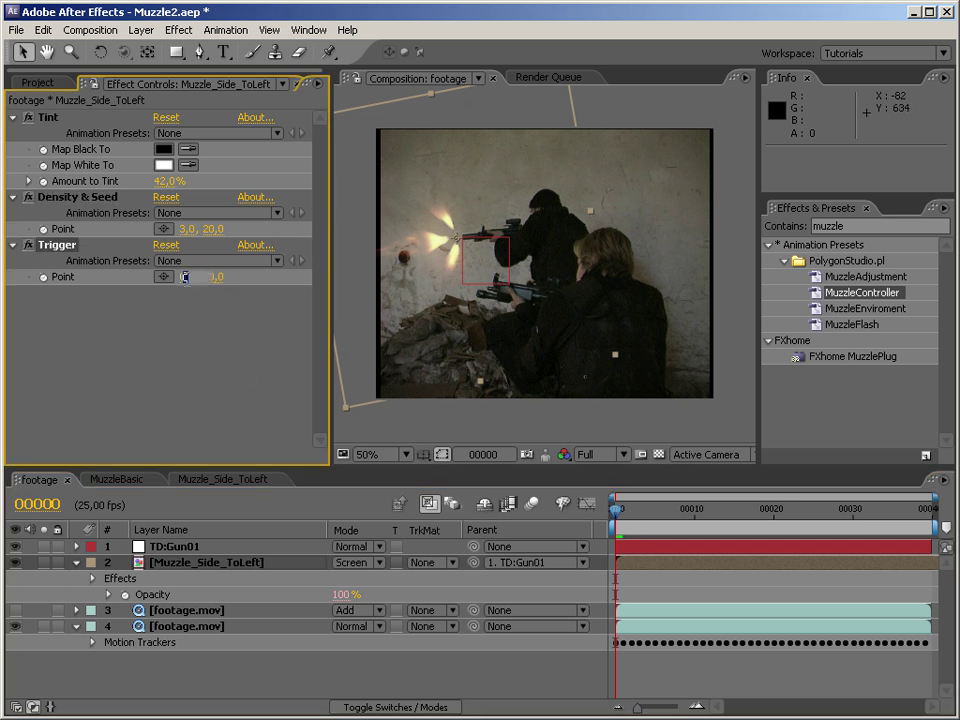
text(7,8)
key(Return)
key(Tab)
text(50)
key(Return)
Set the Trigger point to 15, 20 and Density & Seed's first value to 2
click(213, 277)
text(20)
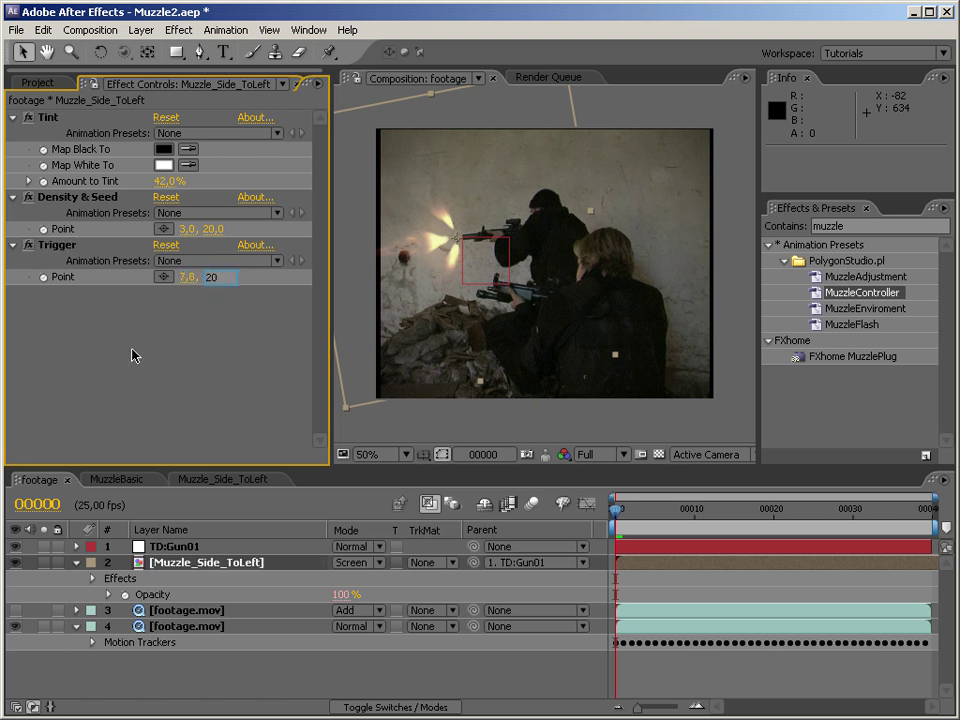
key(Return)
click(188, 277)
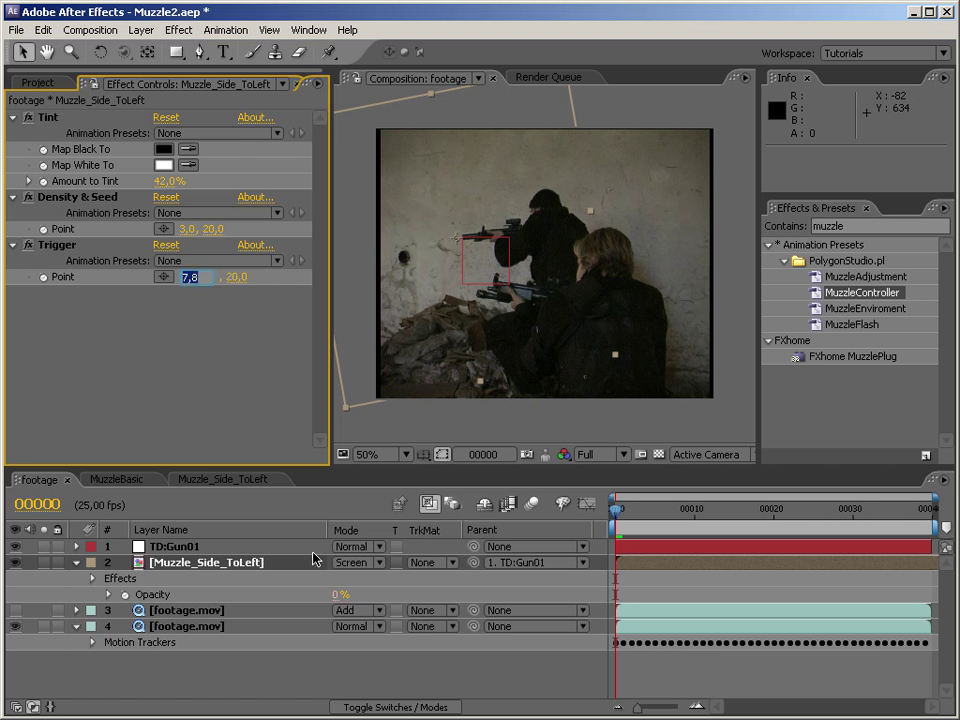
text(15)
key(Return)
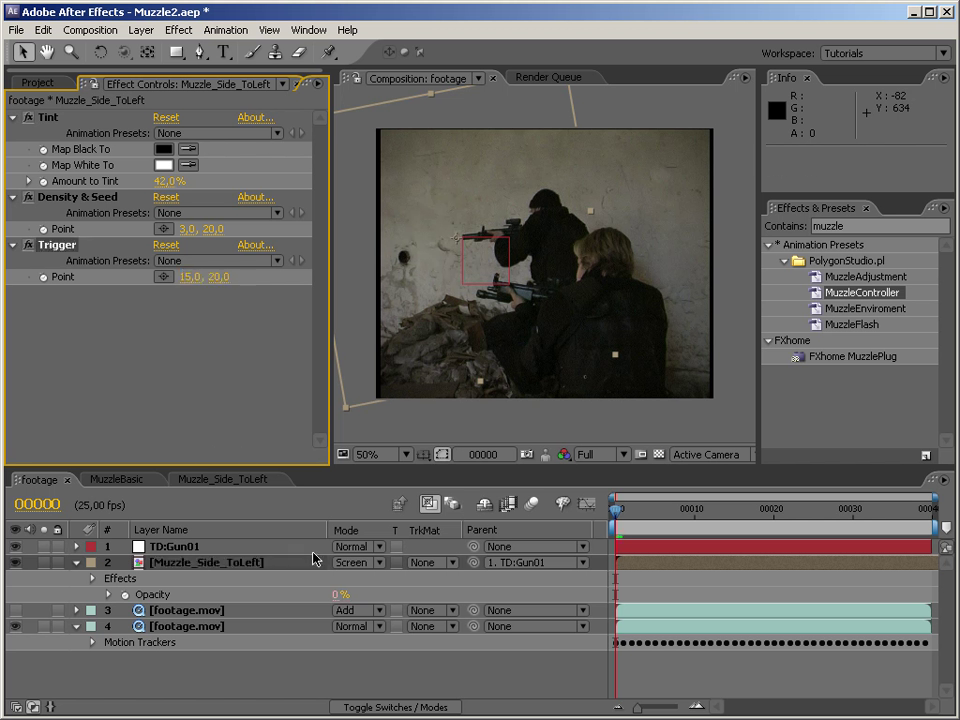
click(187, 230)
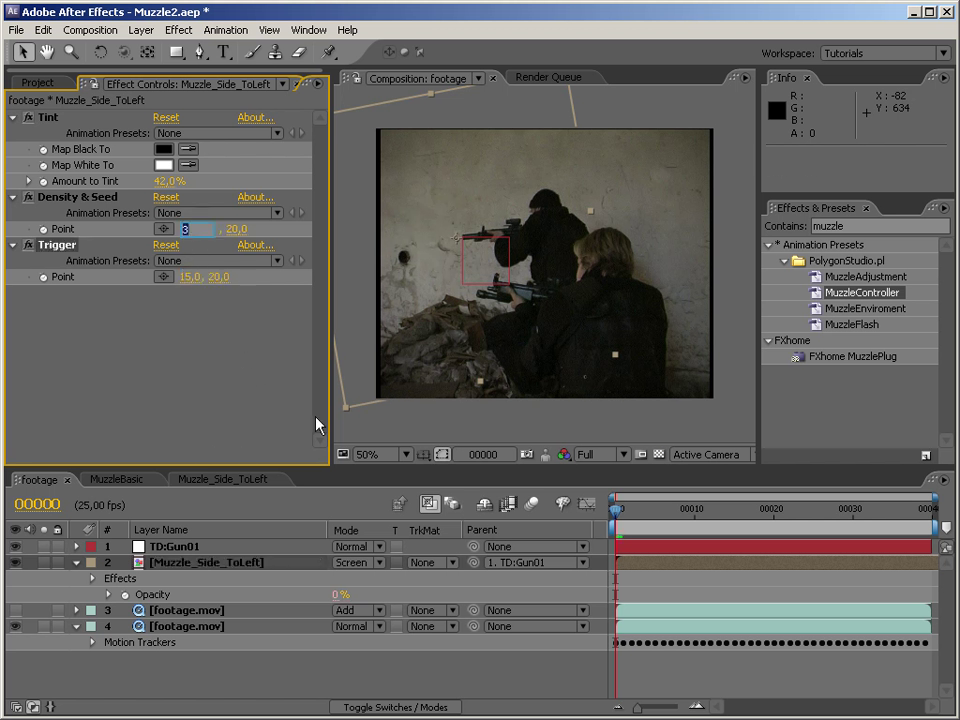
text(2)
key(Return)
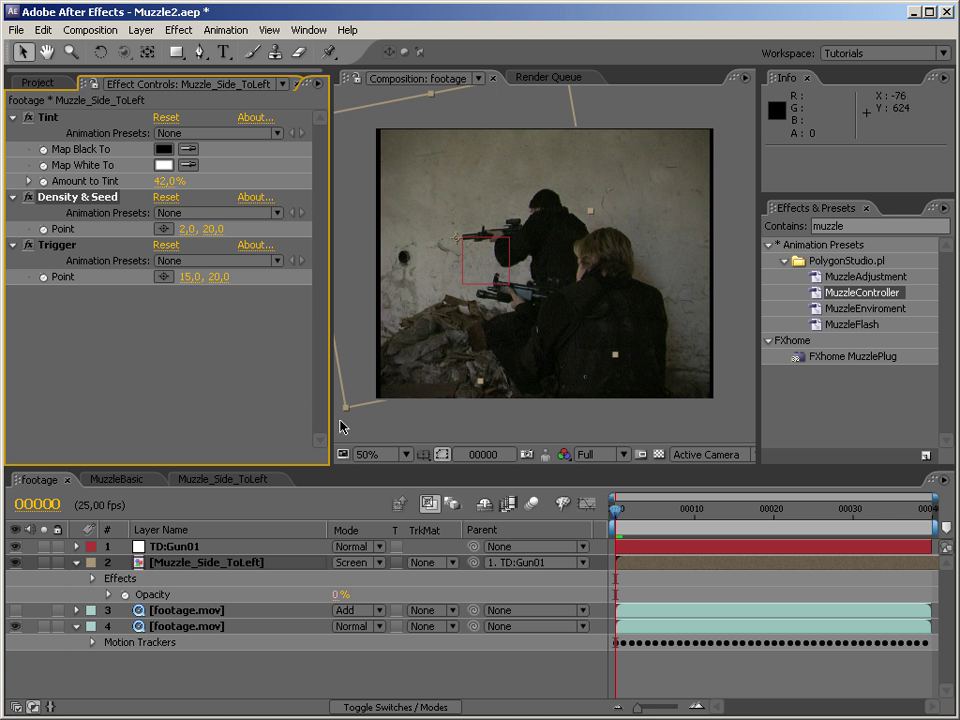
RAM-preview, go to frame 18, and turn the glow footage layer back on
key(KP_0)
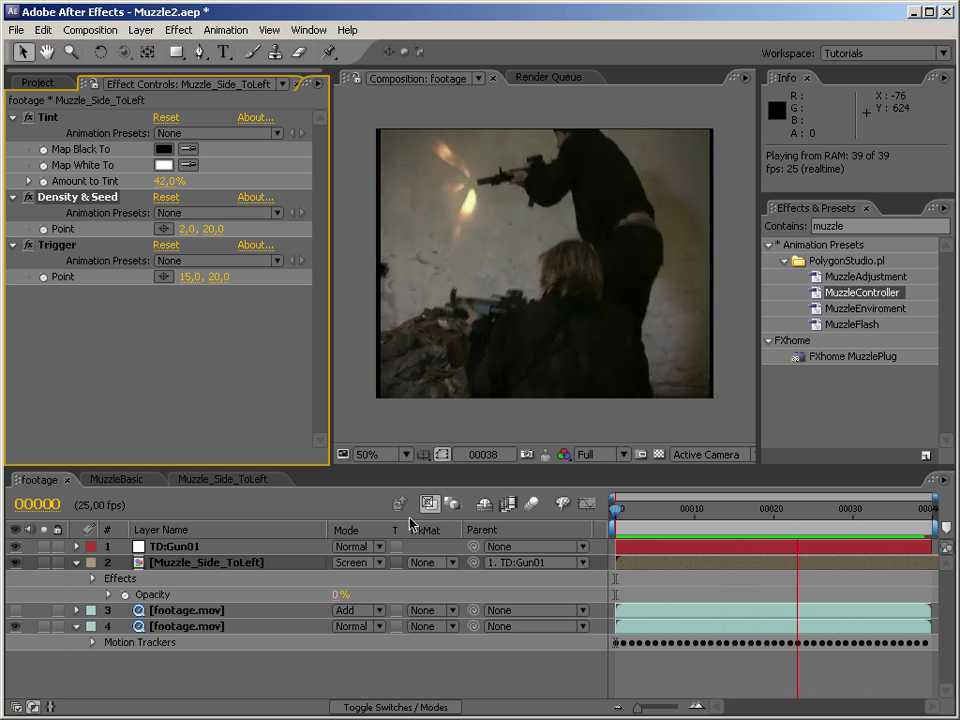
click(643, 528)
drag(620, 519, 756, 486)
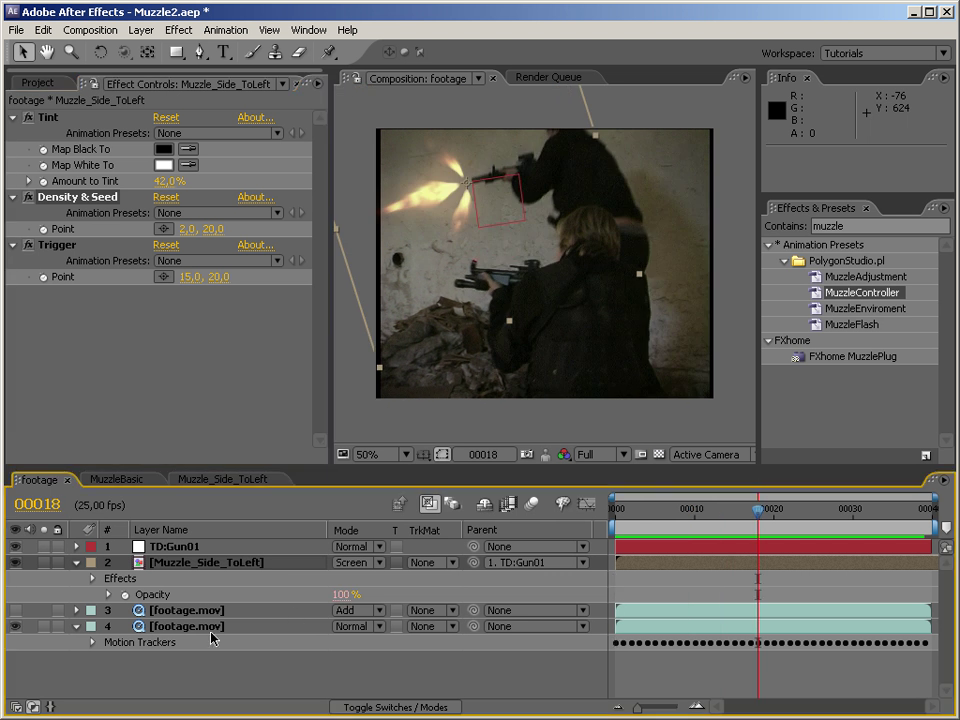
click(16, 610)
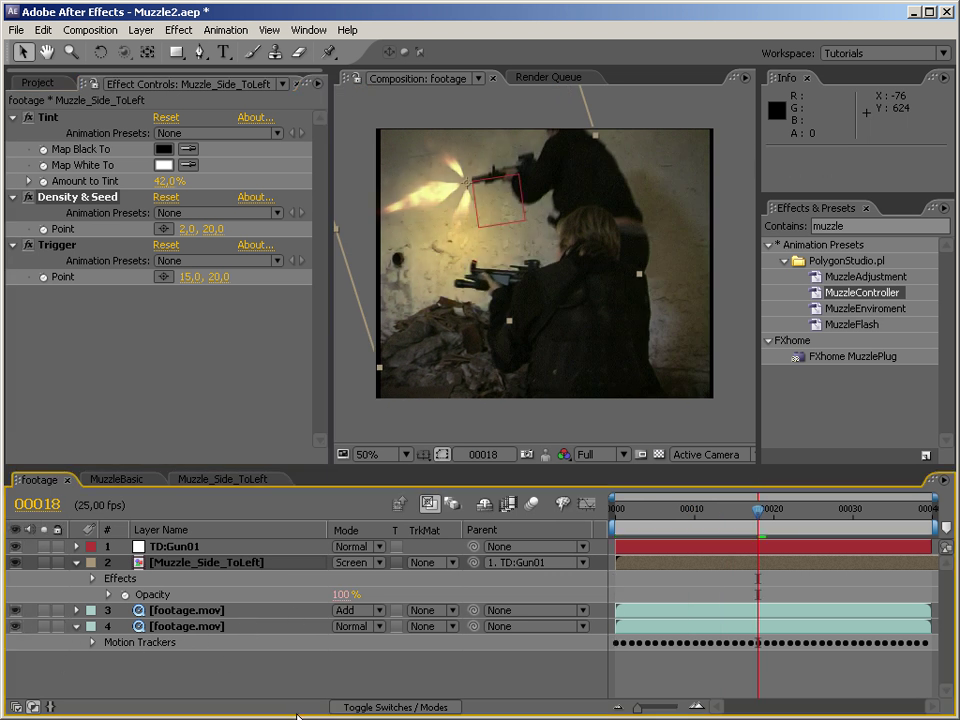
click(215, 612)
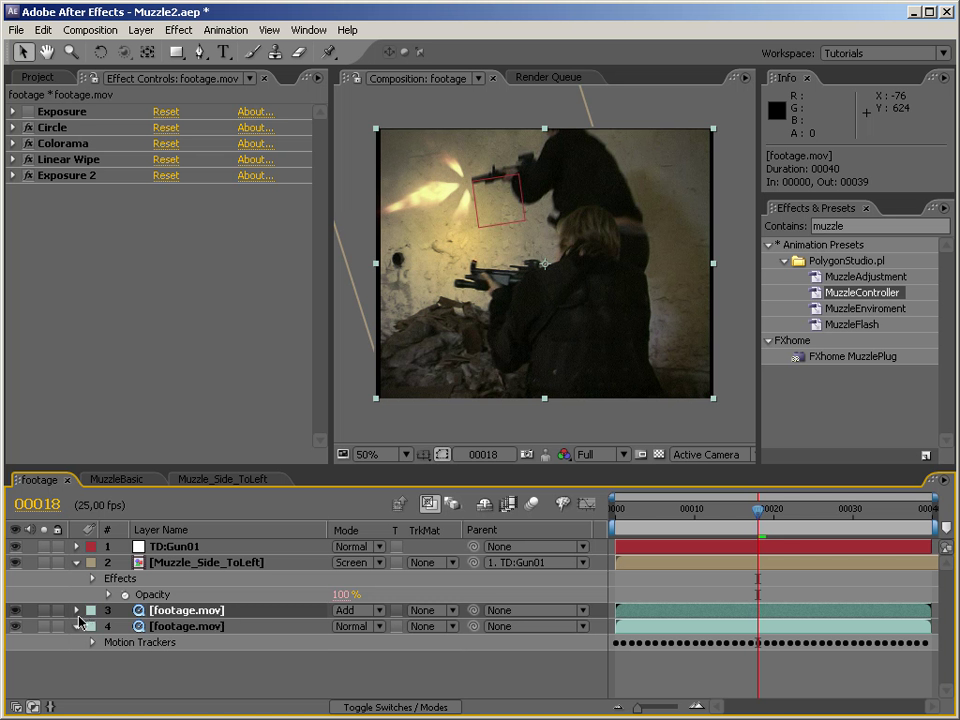
Add an expression pick-whipping the glow layer's Opacity to Muzzle_Side_ToLeft's Opacity
key(t)
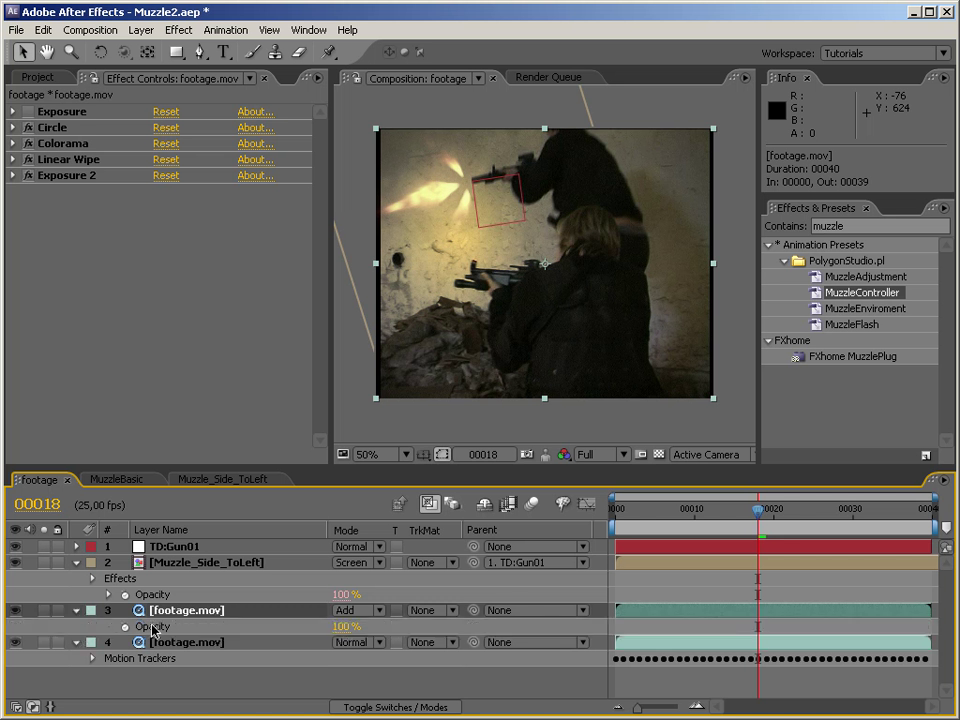
key(alt+shift+equal)
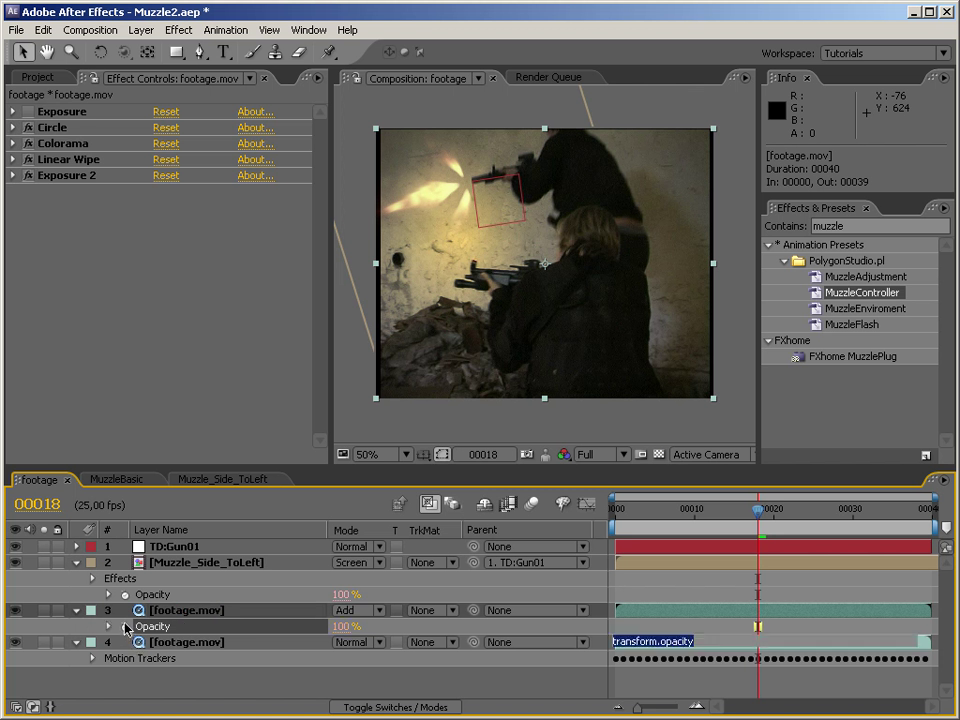
drag(389, 645, 167, 599)
key(KP_Enter)
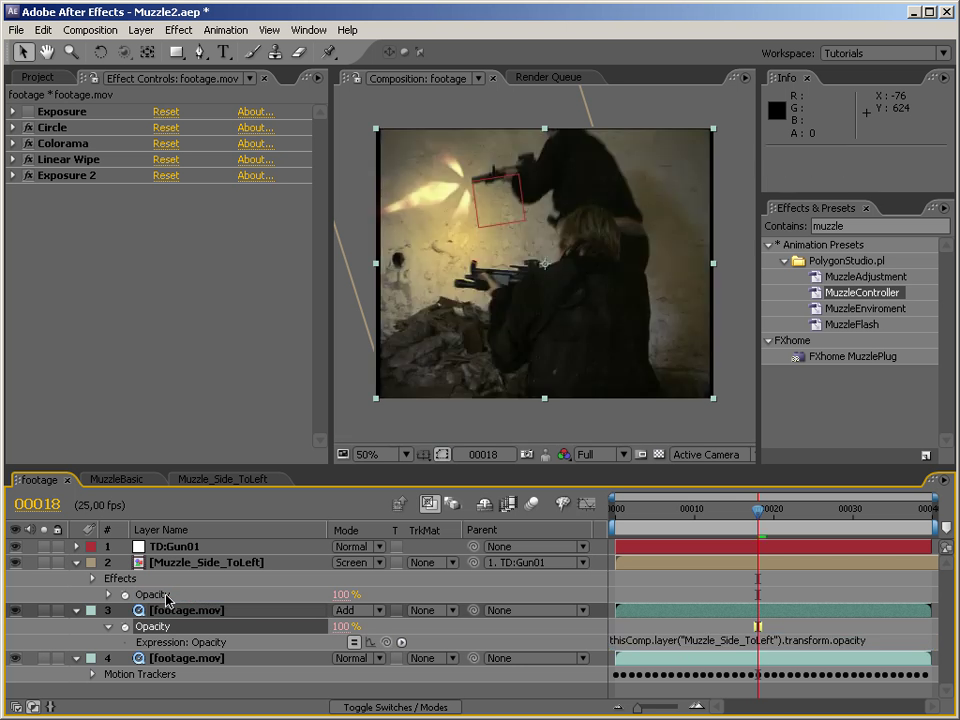
Step through frames and preview to verify the glow fires with the flash
key(Page_Up)
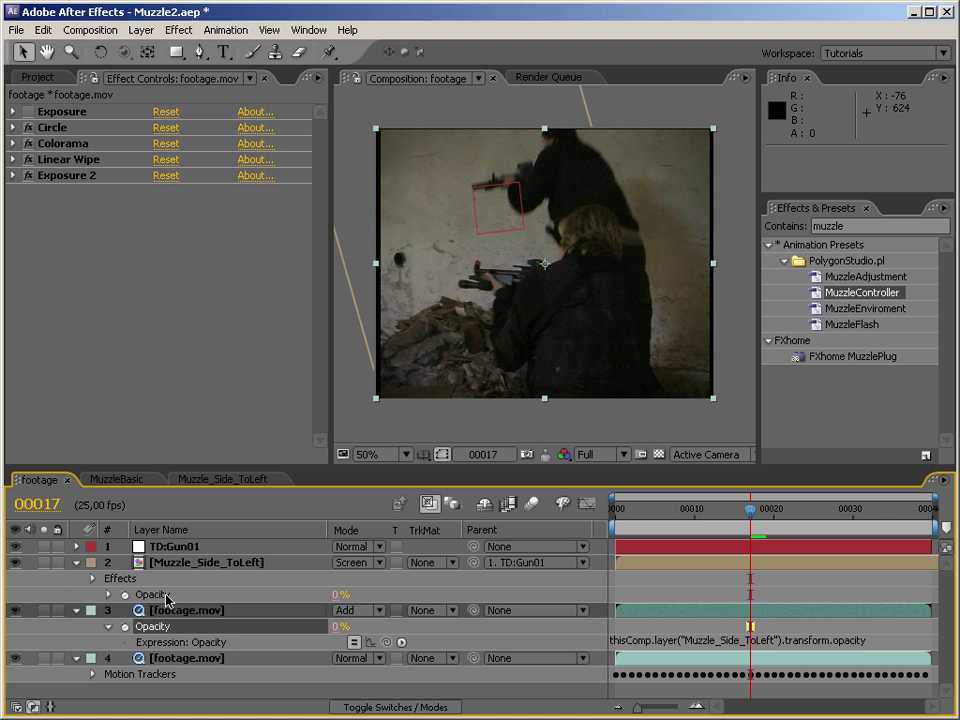
key(Page_Down)
key(Page_Up)
key(Page_Up)
key(Page_Up)
key(Page_Up)
key(Page_Up)
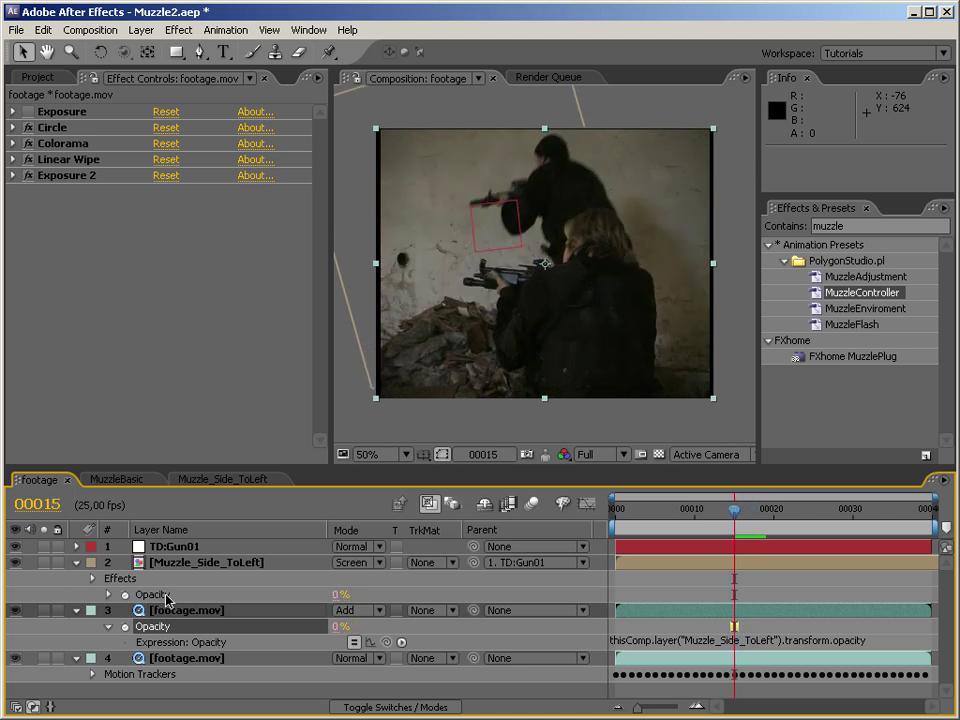
key(Page_Up)
key(Page_Up)
key(Page_Up)
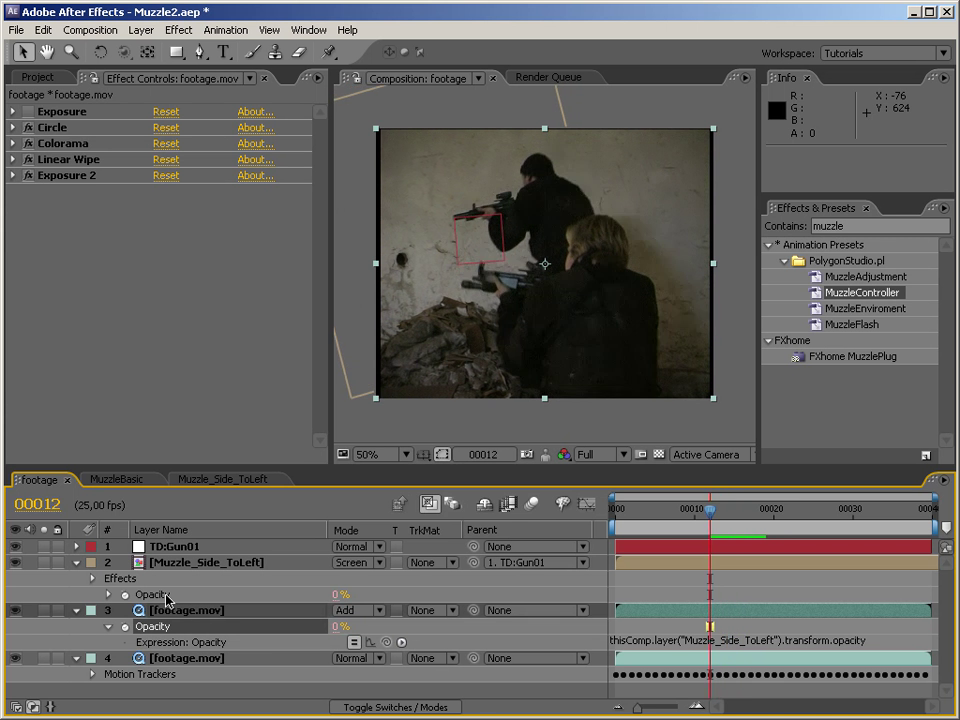
key(Home)
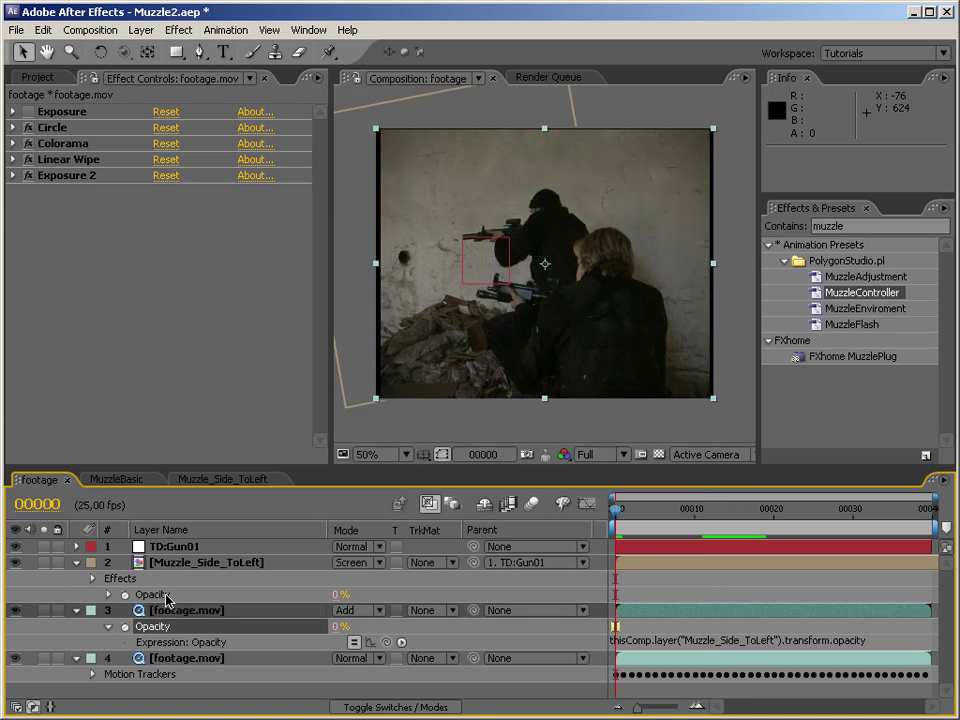
key(space)
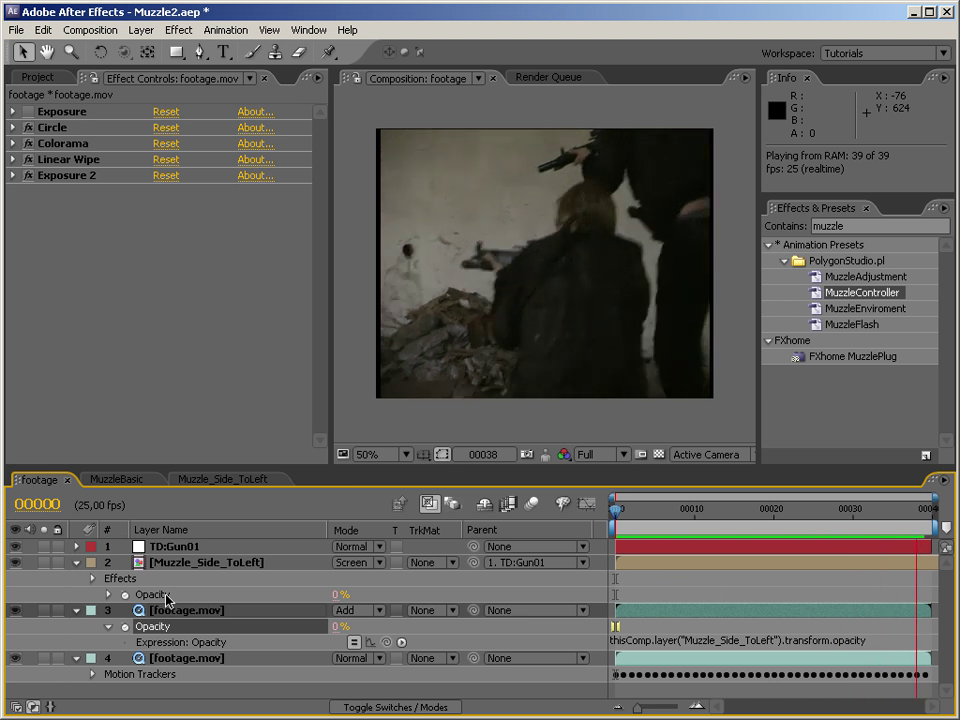
click(221, 612)
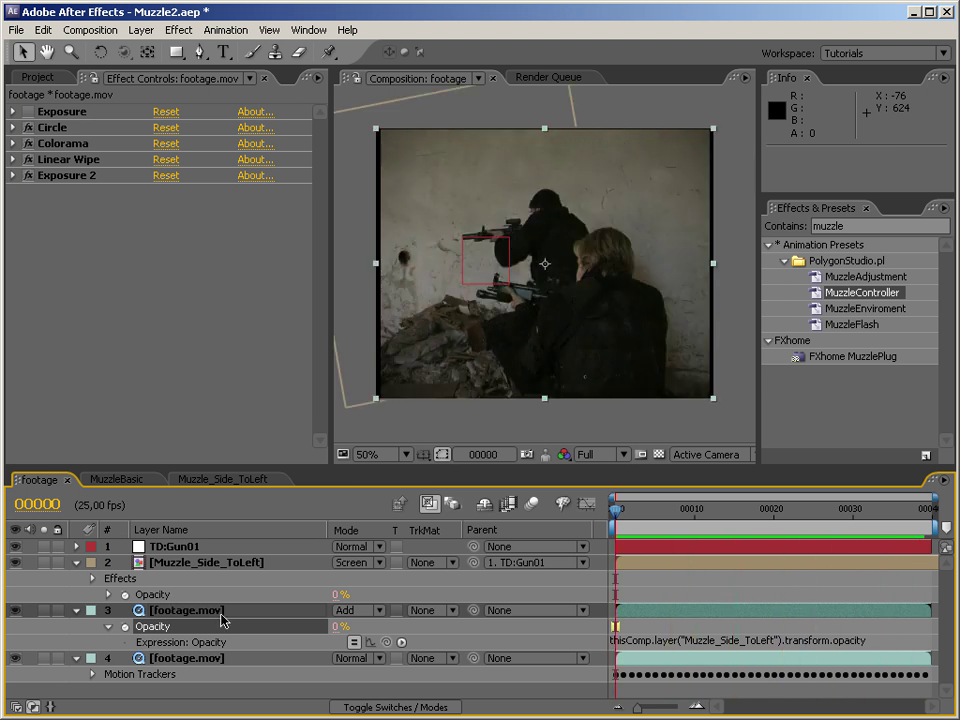
drag(617, 508, 806, 496)
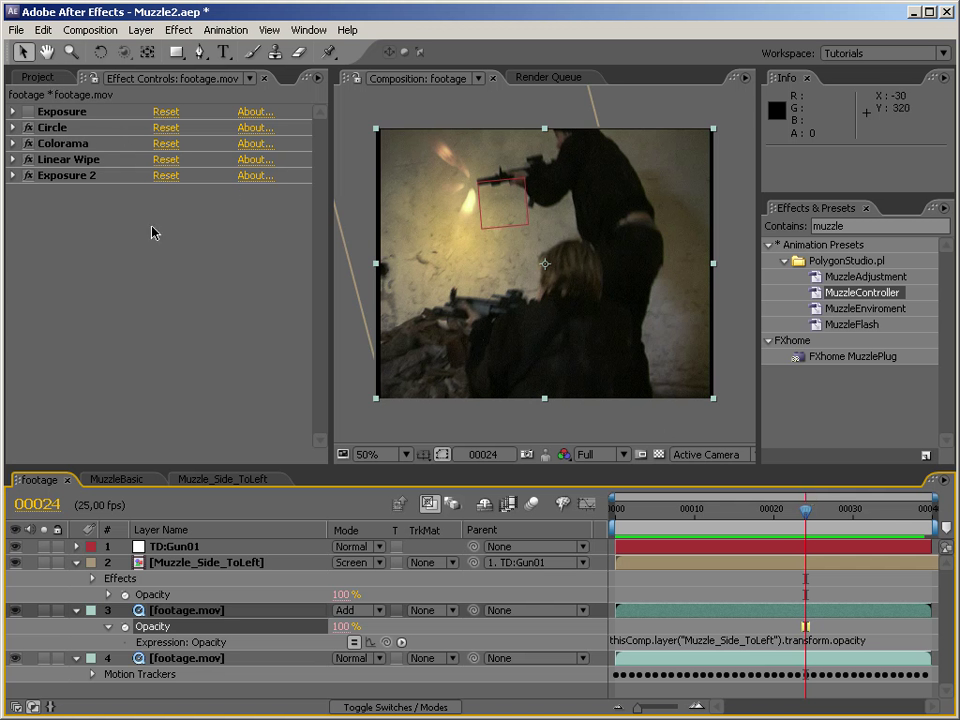
Show the Project panel and save the project with Ctrl+S
click(42, 78)
key(ctrl+s)
double_click(139, 392)
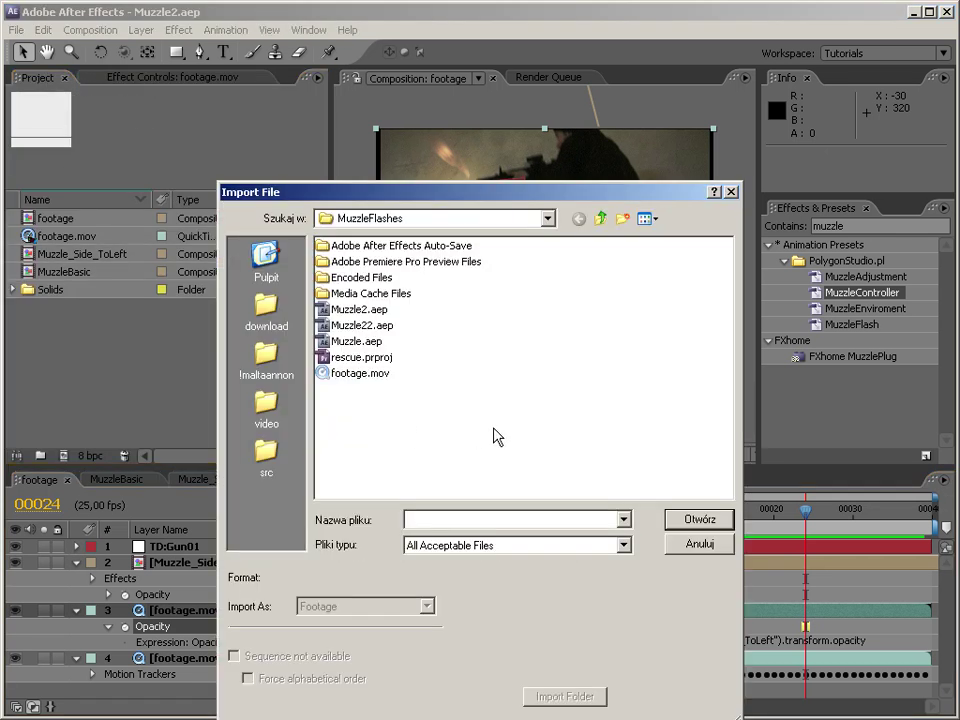
click(690, 548)
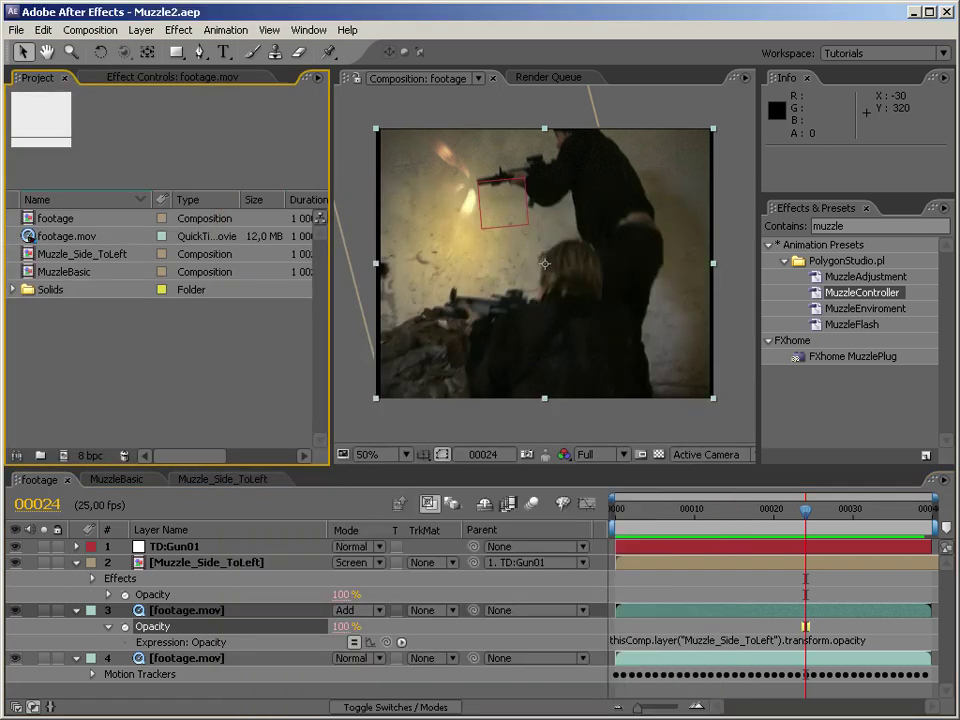
Import guns03.wav from the file manager into the Project panel and select it
key(alt+Tab)
click(638, 87)
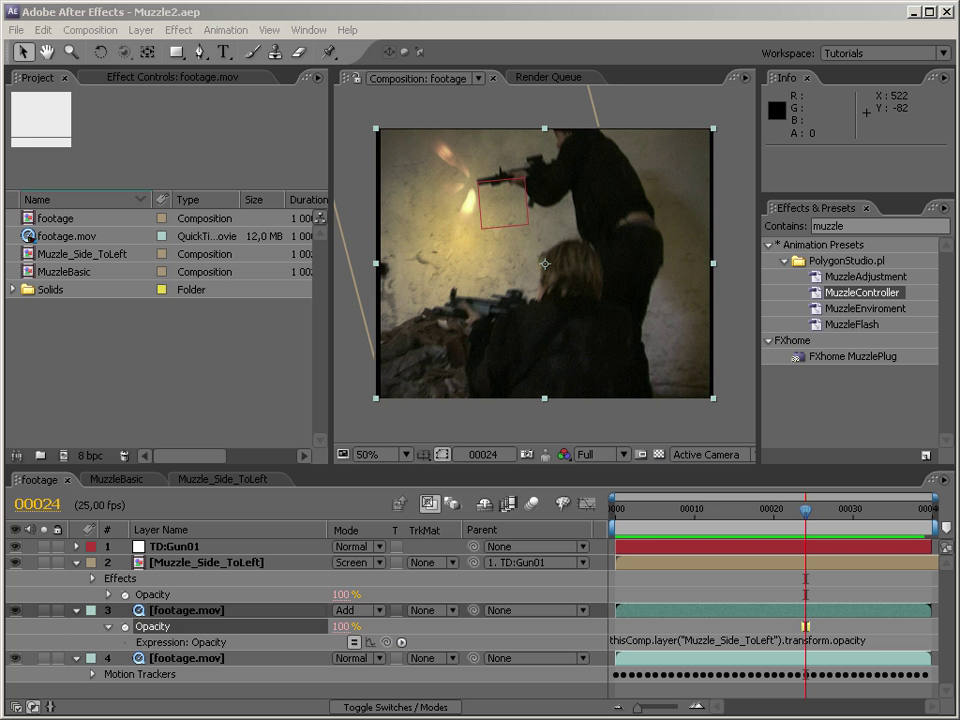
drag(47, 272, 75, 349)
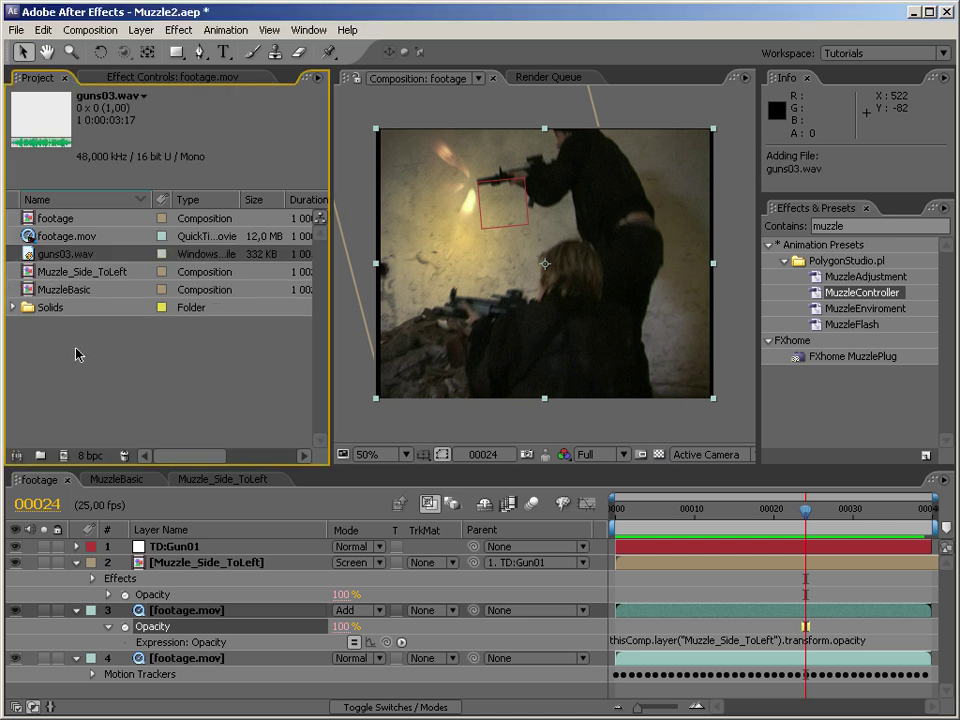
click(70, 253)
Collapse the opened properties of layers 2, 3 and 4 in the Timeline
click(76, 562)
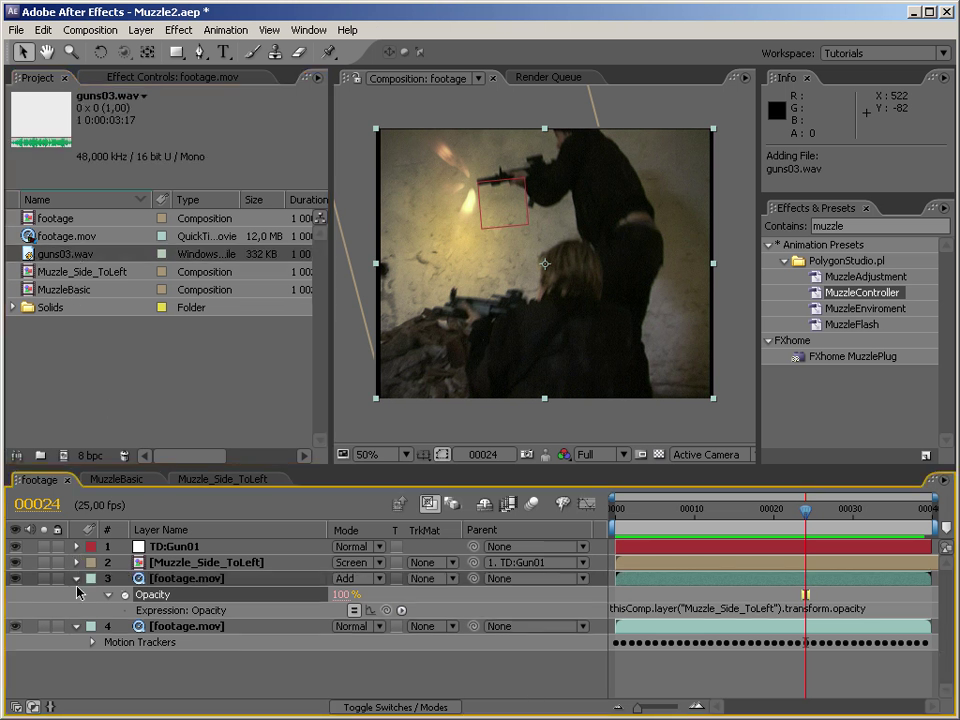
click(76, 578)
click(76, 594)
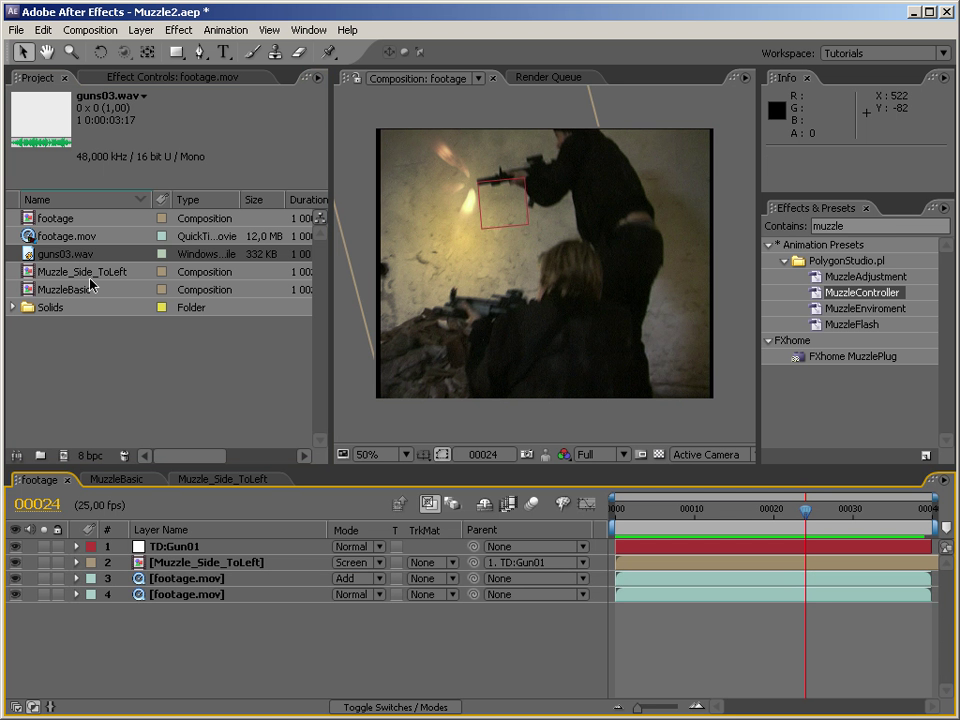
Add guns03.wav as a composition layer, show its waveform, and return to frame 00002
drag(97, 280, 204, 641)
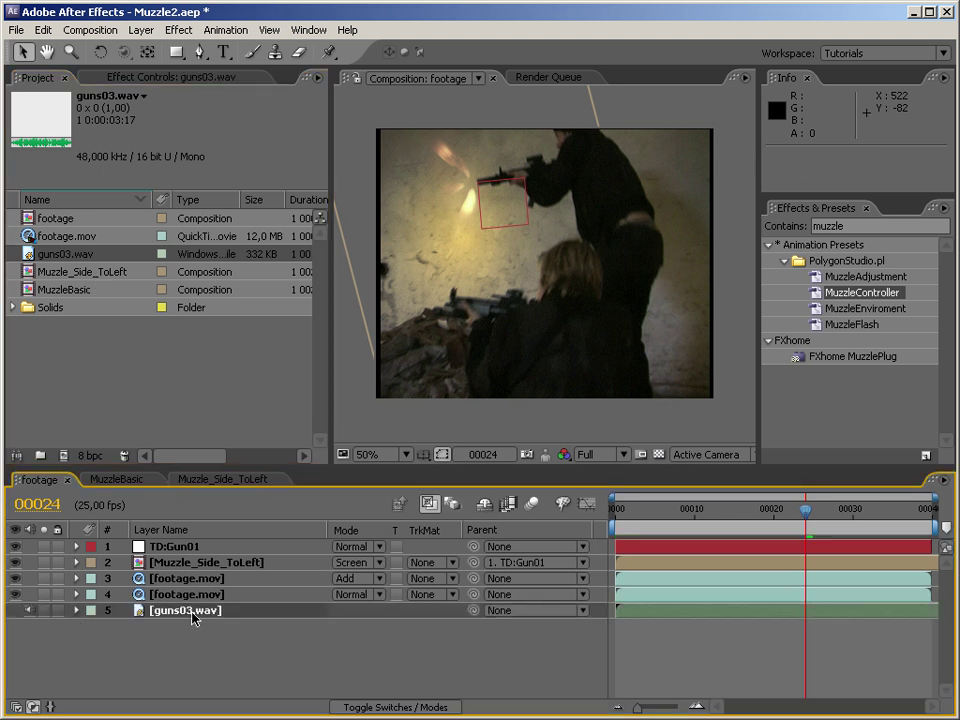
key(l)
key(l)
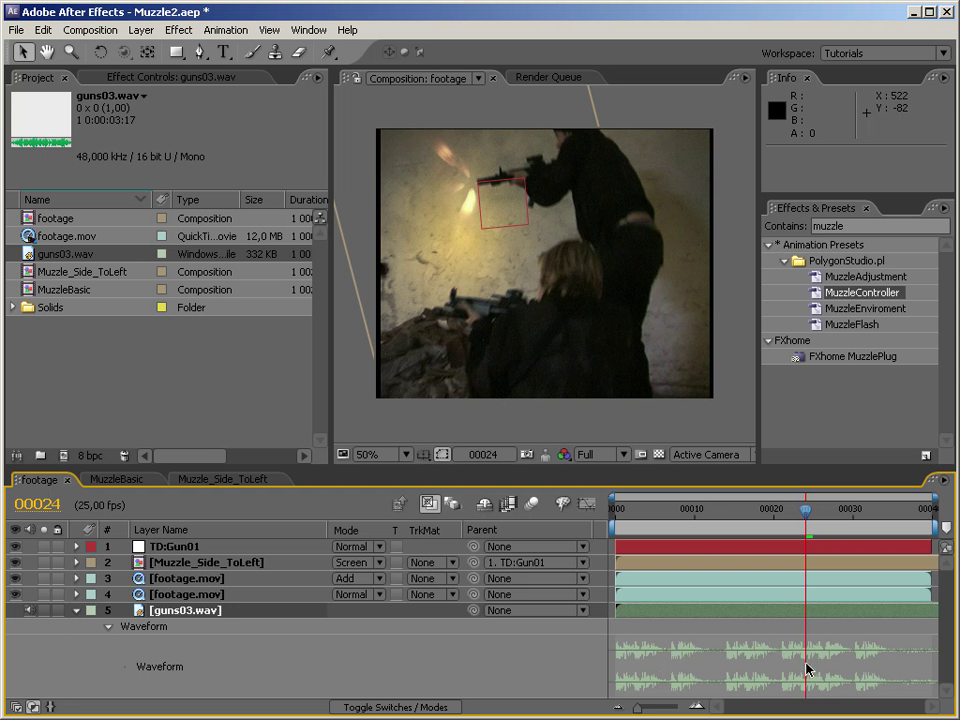
drag(800, 516, 630, 516)
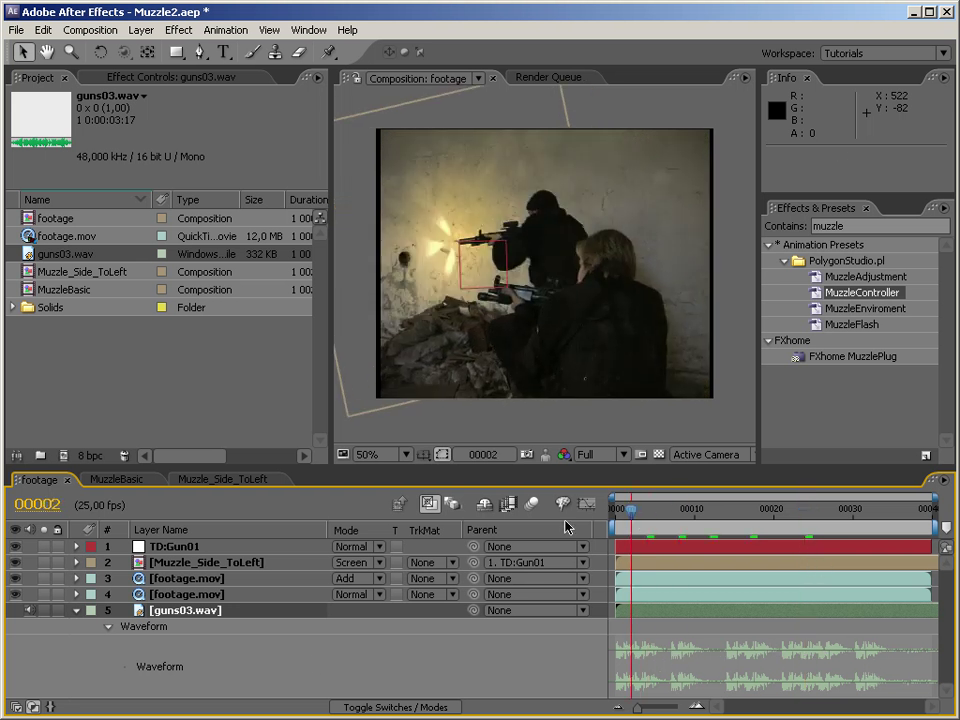
Convert the gunshot audio layer to keyframes with Keyframe Assistant > Convert Audio to Keyframes
right_click(208, 672)
mouse_move(280, 655)
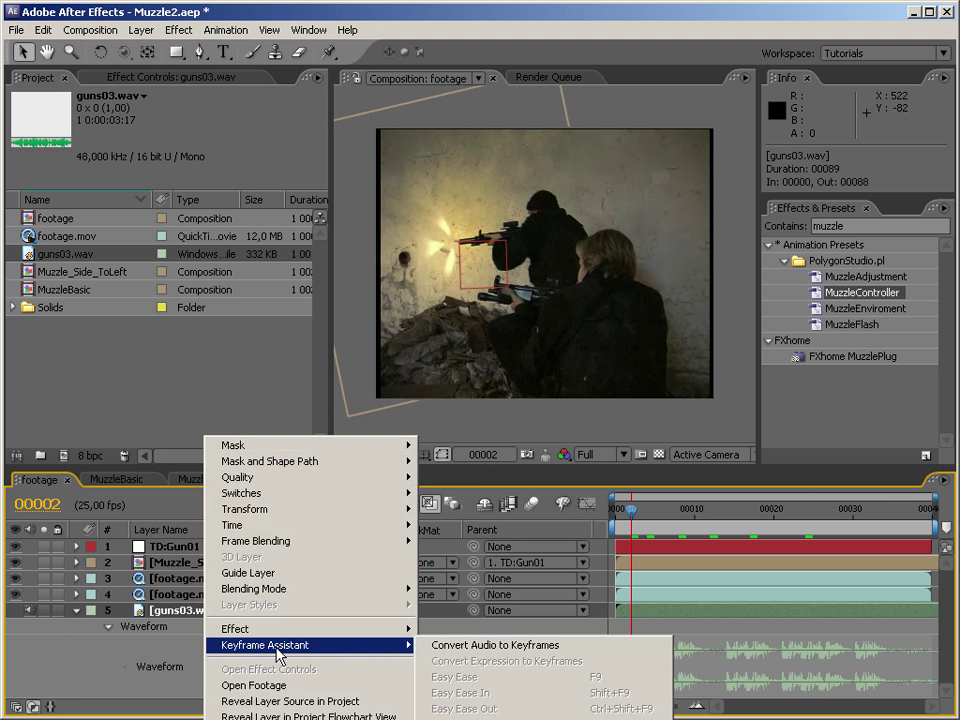
click(490, 700)
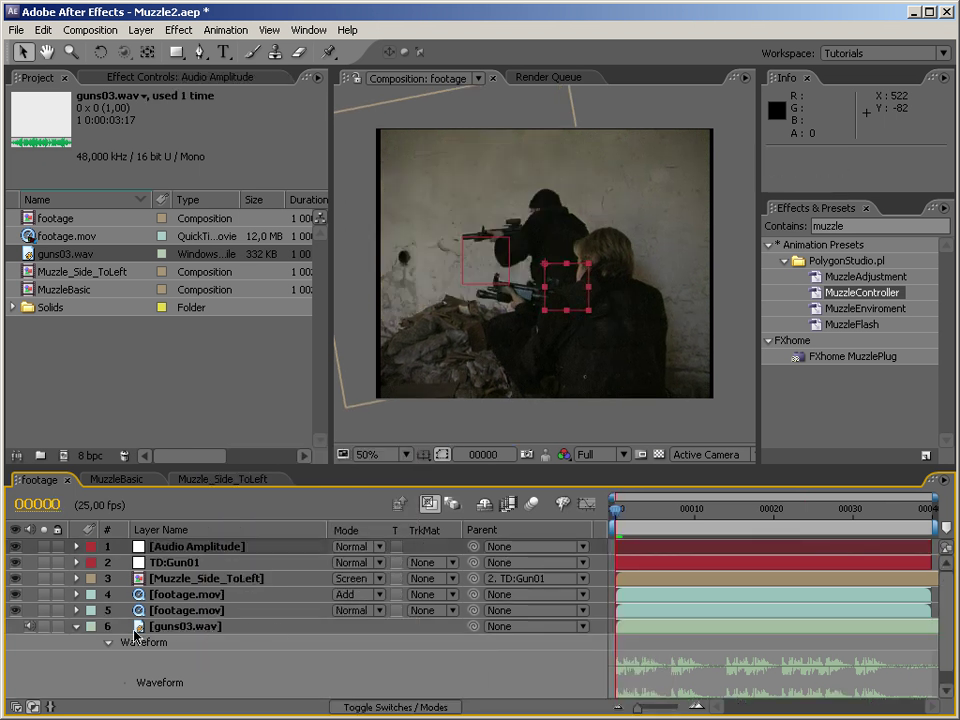
click(76, 626)
Delete the Left Channel and Right Channel effects from the Audio Amplitude layer
click(155, 547)
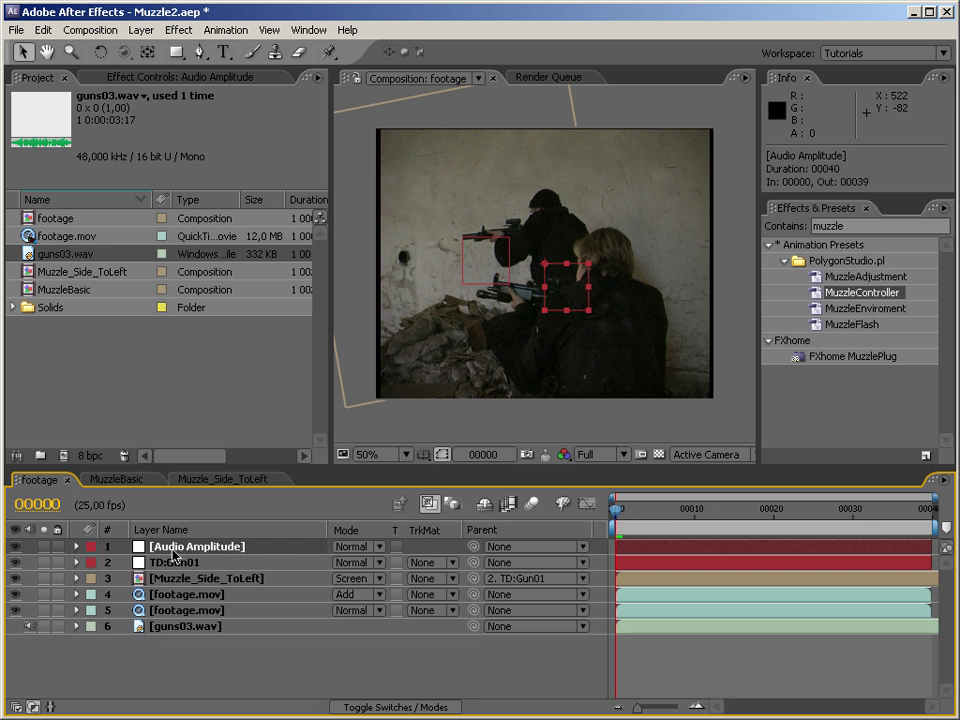
click(76, 547)
click(92, 563)
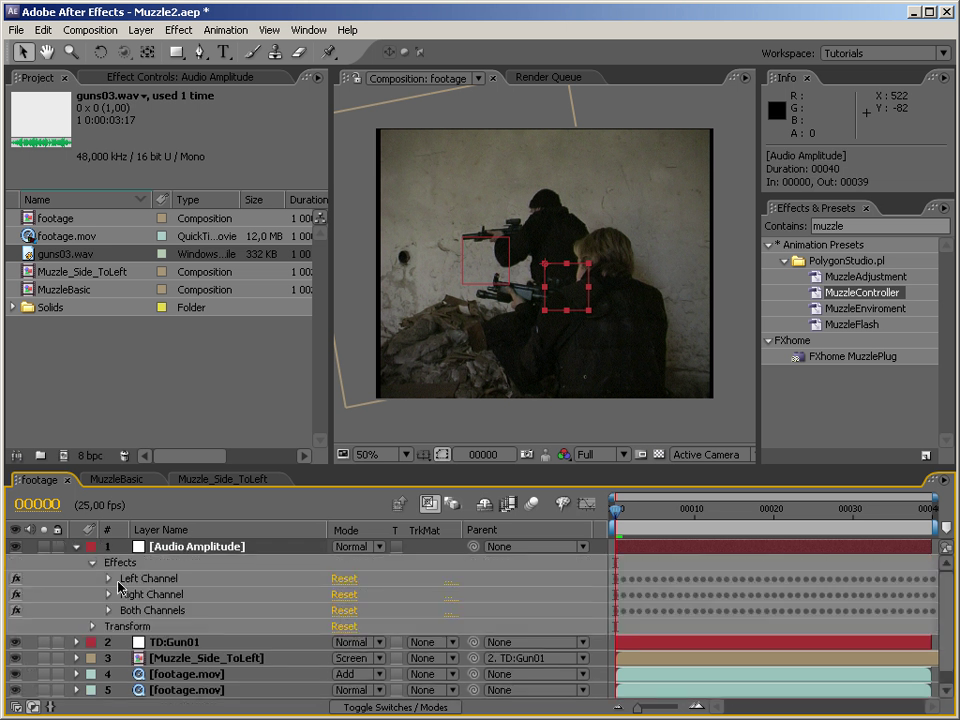
click(160, 579)
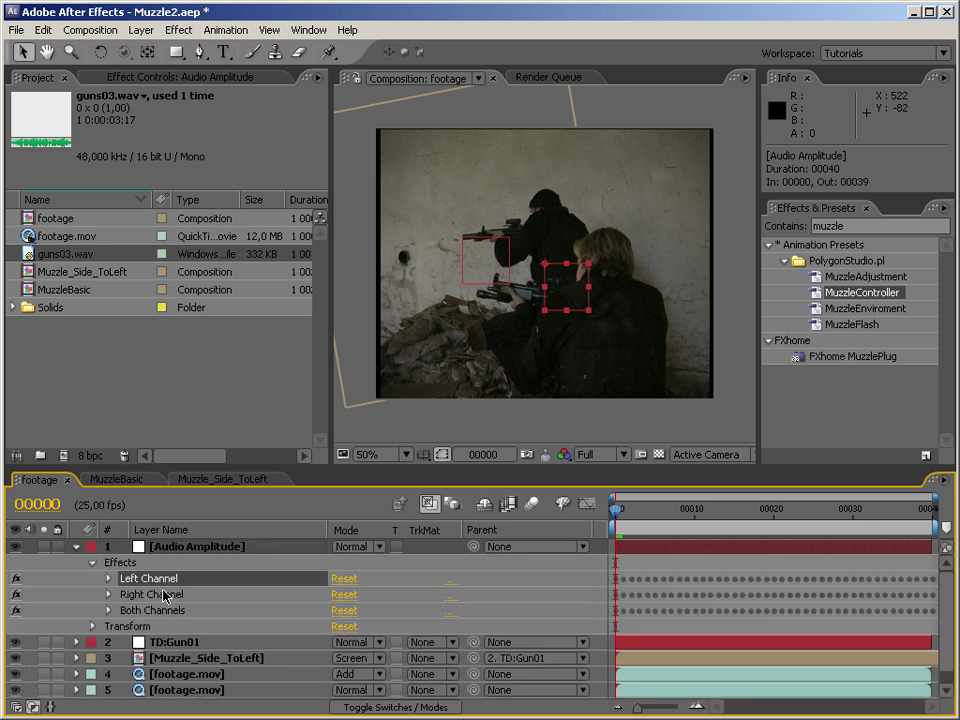
shift+click(160, 594)
key(Delete)
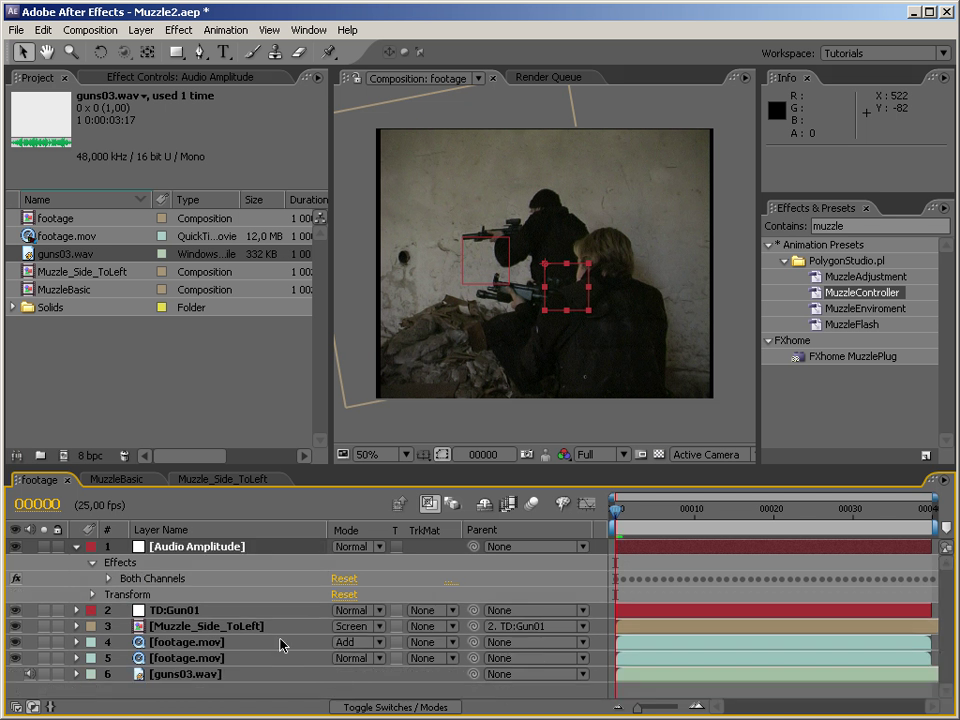
Select the Both Channels Slider and display its curve in the Graph Editor
click(107, 578)
click(180, 594)
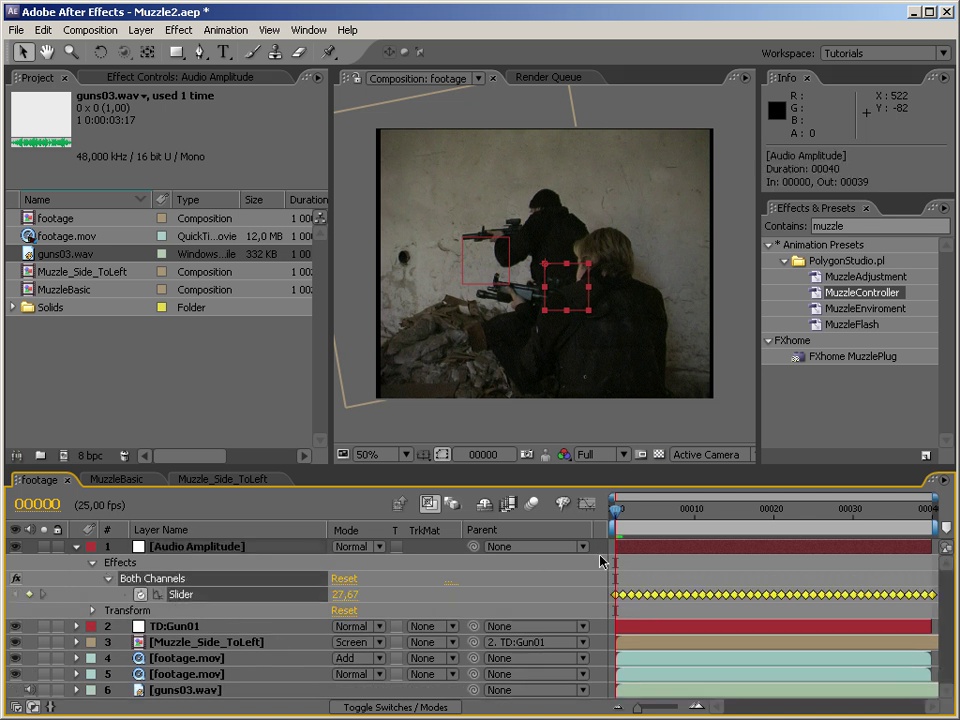
click(587, 505)
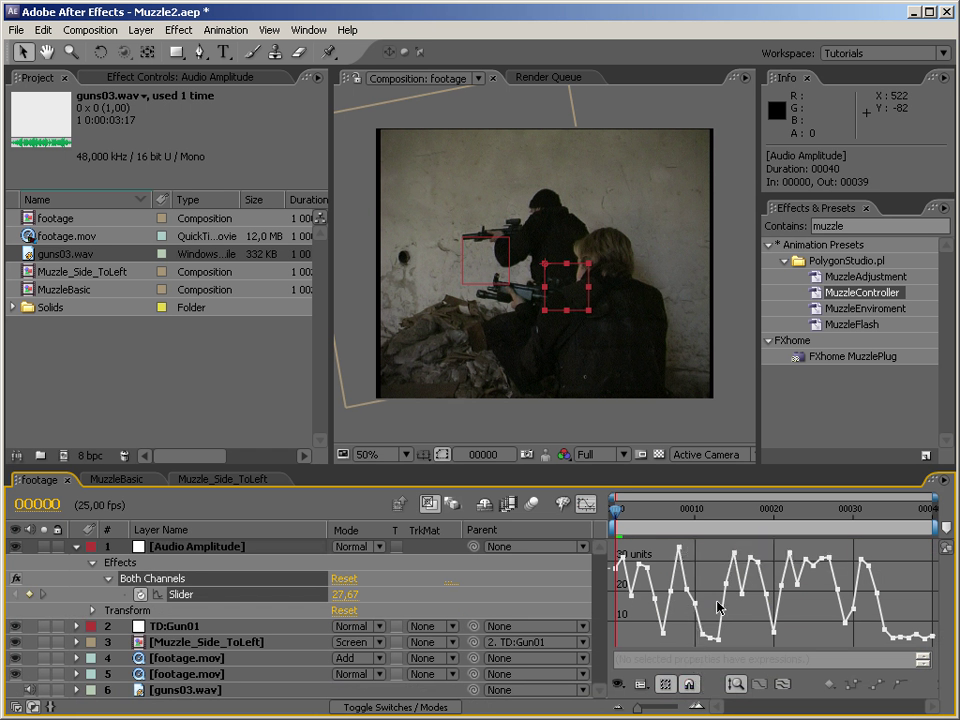
mouse_move(667, 604)
mouse_move(631, 593)
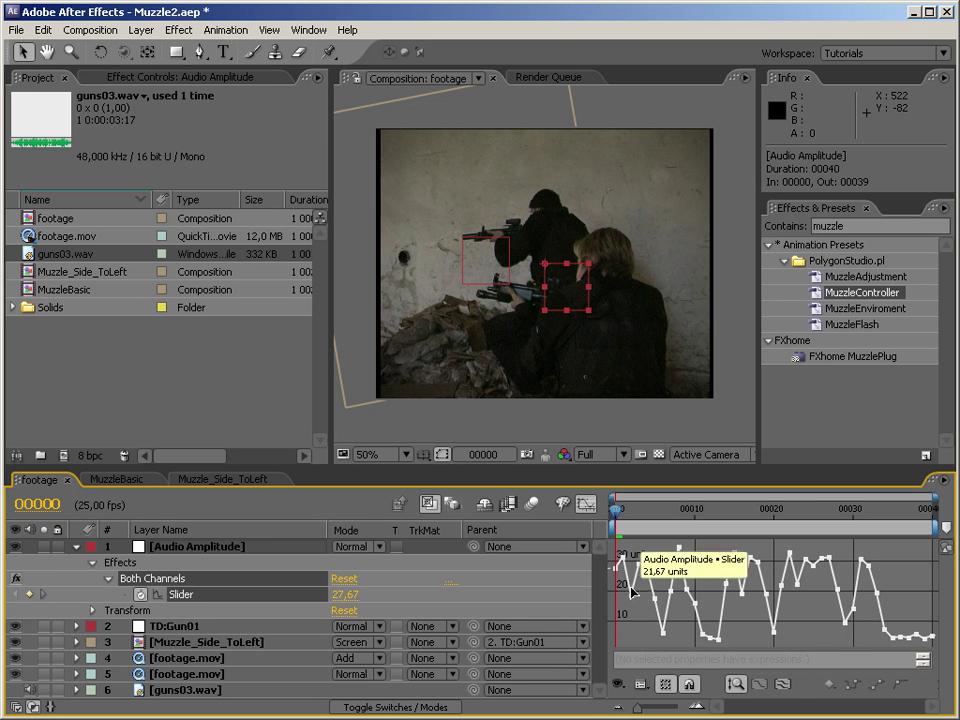
mouse_move(630, 569)
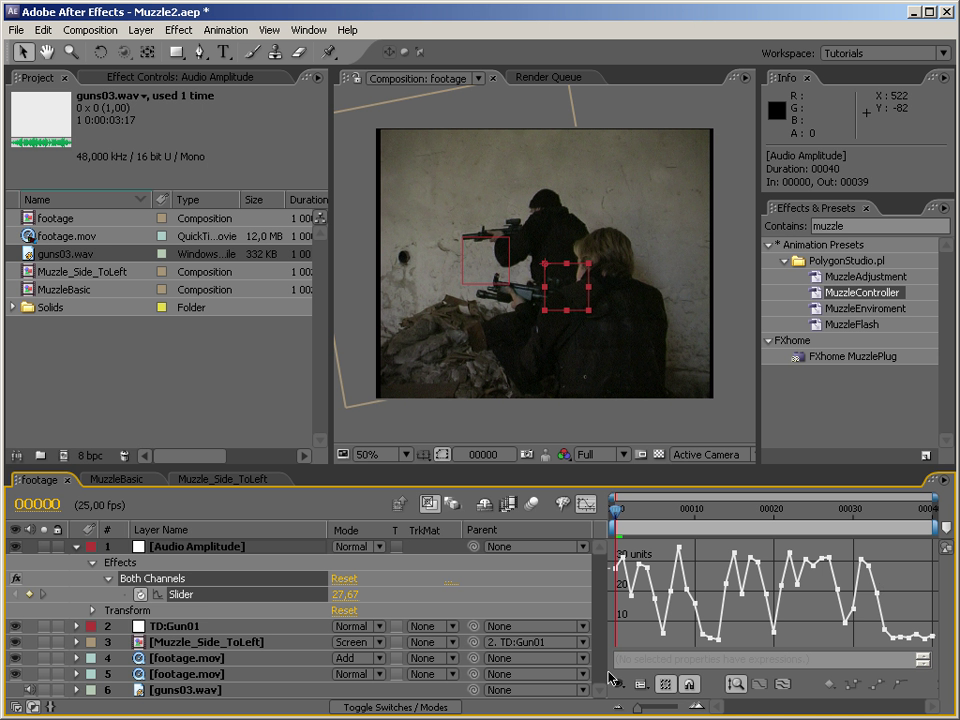
Replace the Both Channels Slider expression with Math.round(linear(value,20,25,0,1)) and commit it
click(140, 596)
alt+click(140, 596)
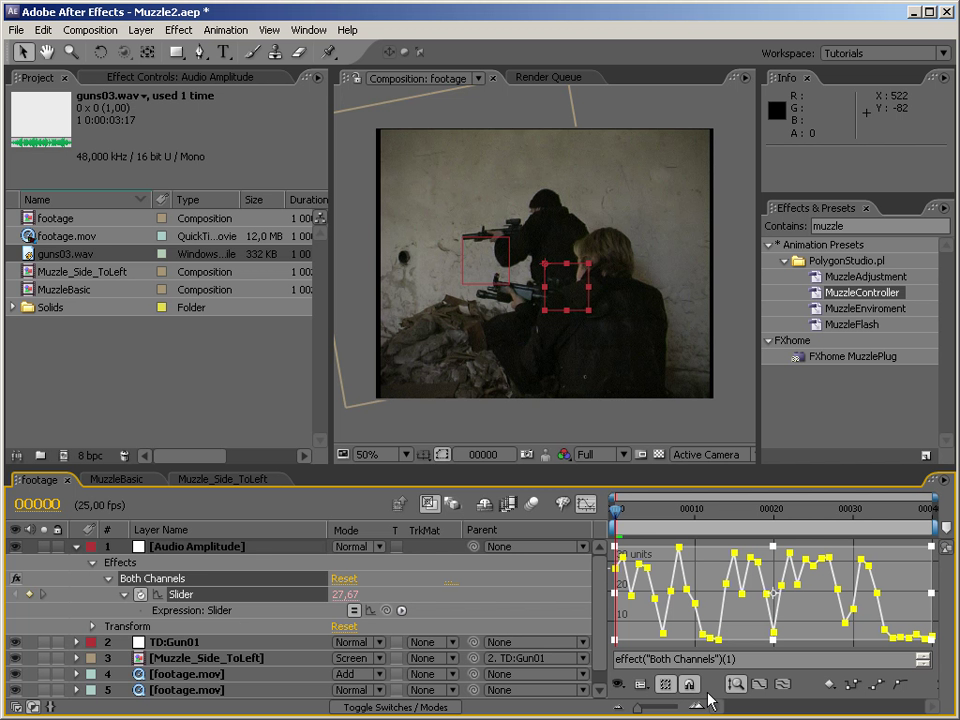
drag(738, 659, 690, 659)
key(ctrl+a)
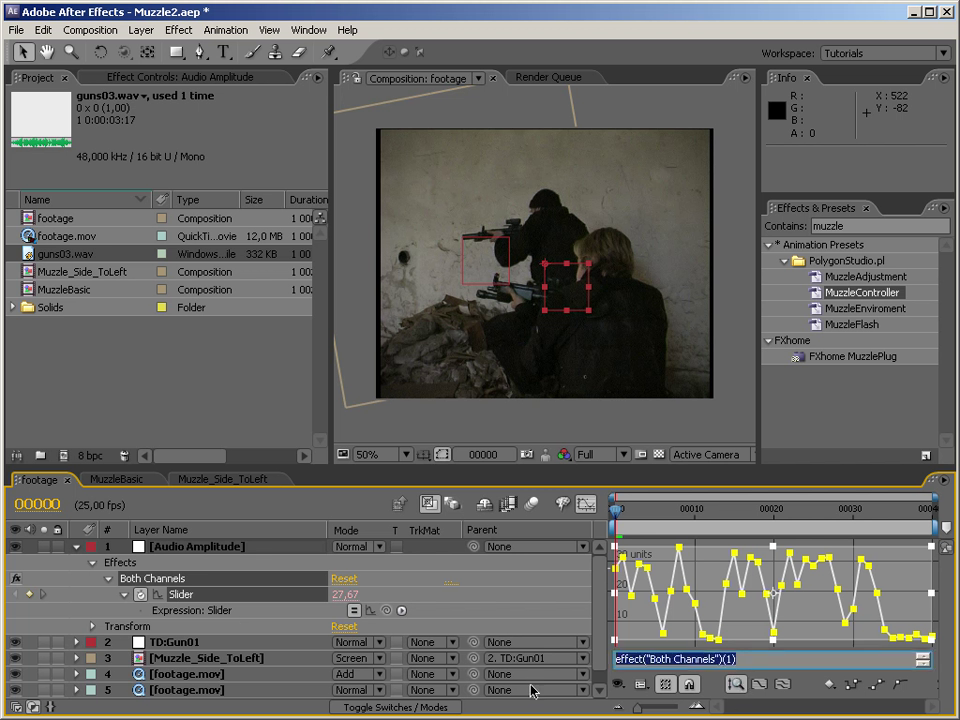
text(linear(value)
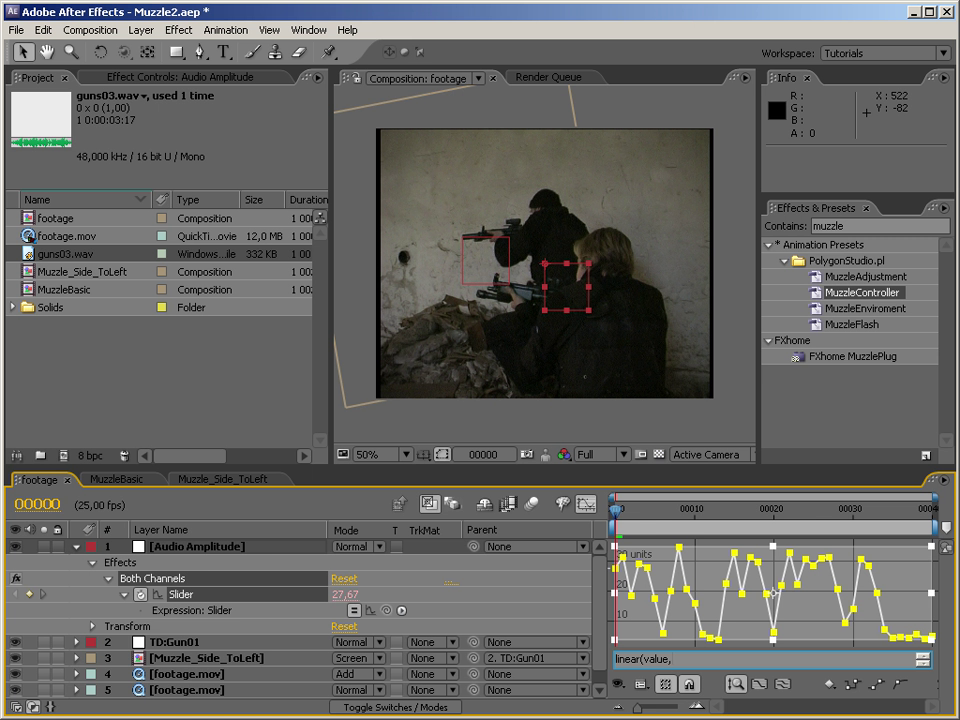
text(,20)
text(,)
text(25)
text(,)
text(0,1)
text(Math)
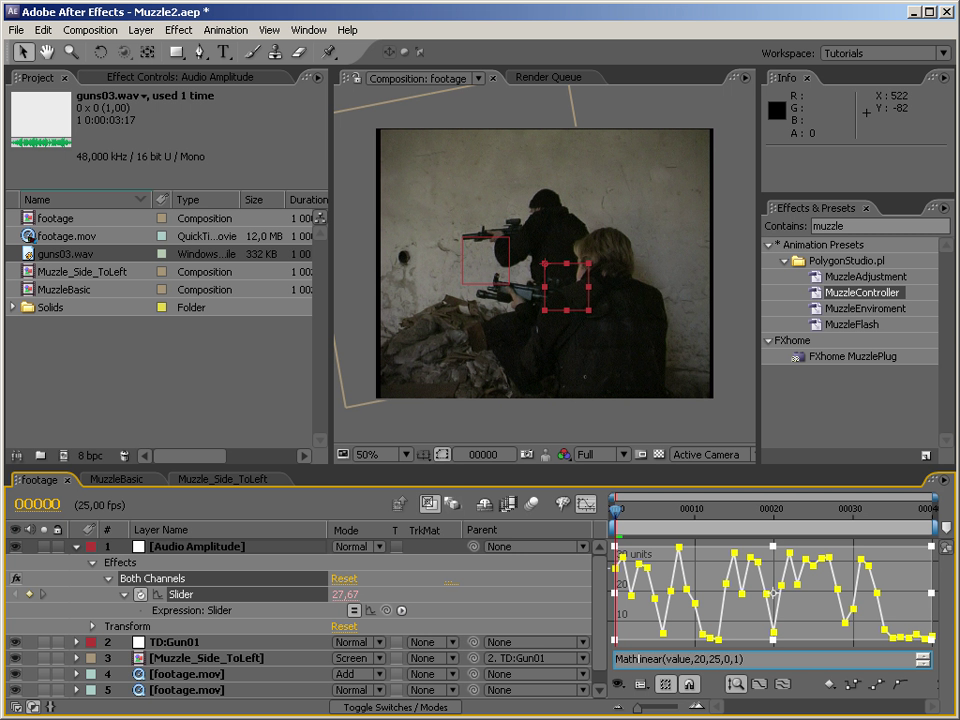
text(.round()
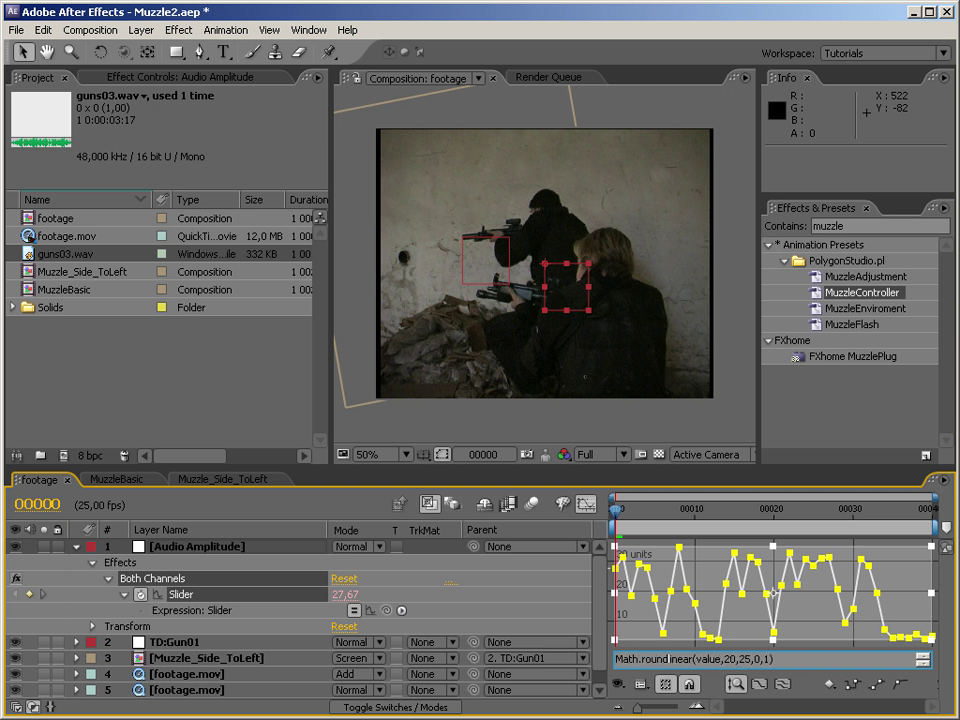
key(End)
text())
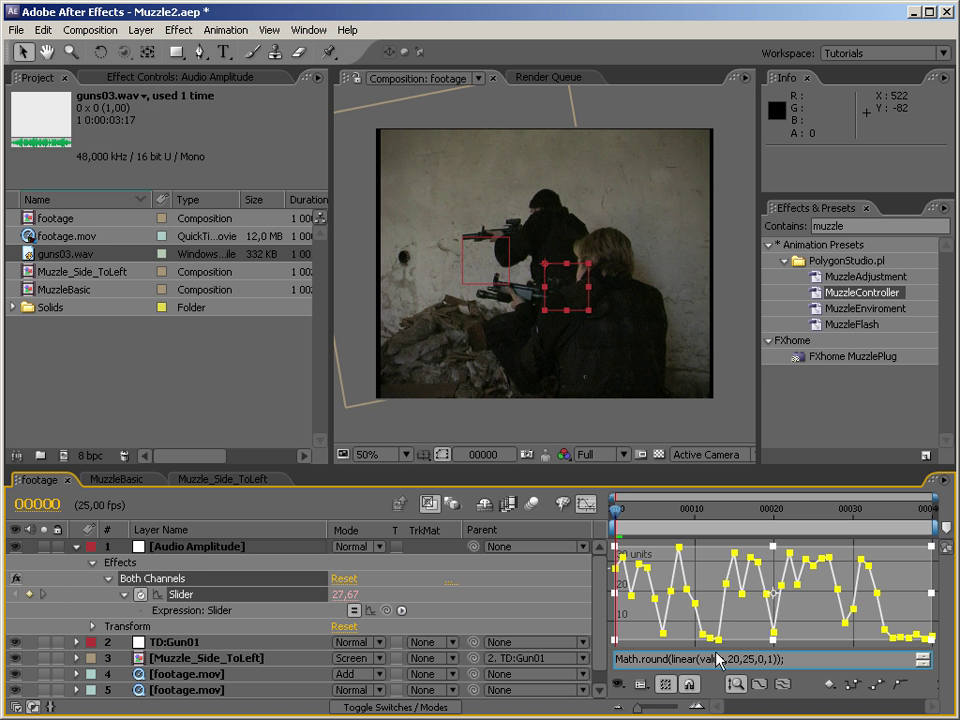
click(840, 684)
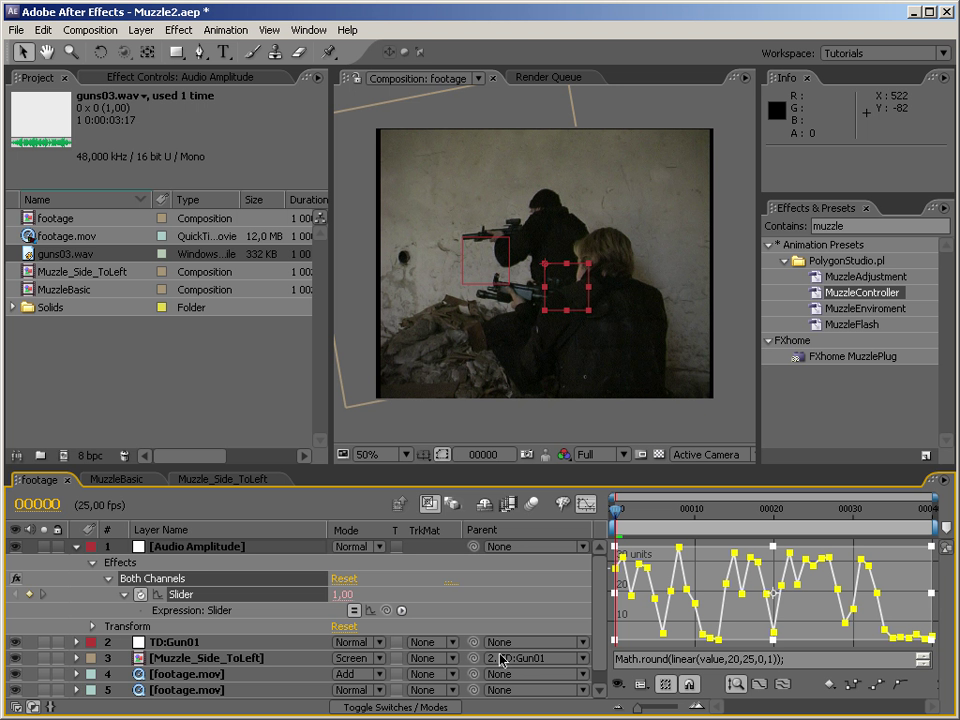
click(514, 617)
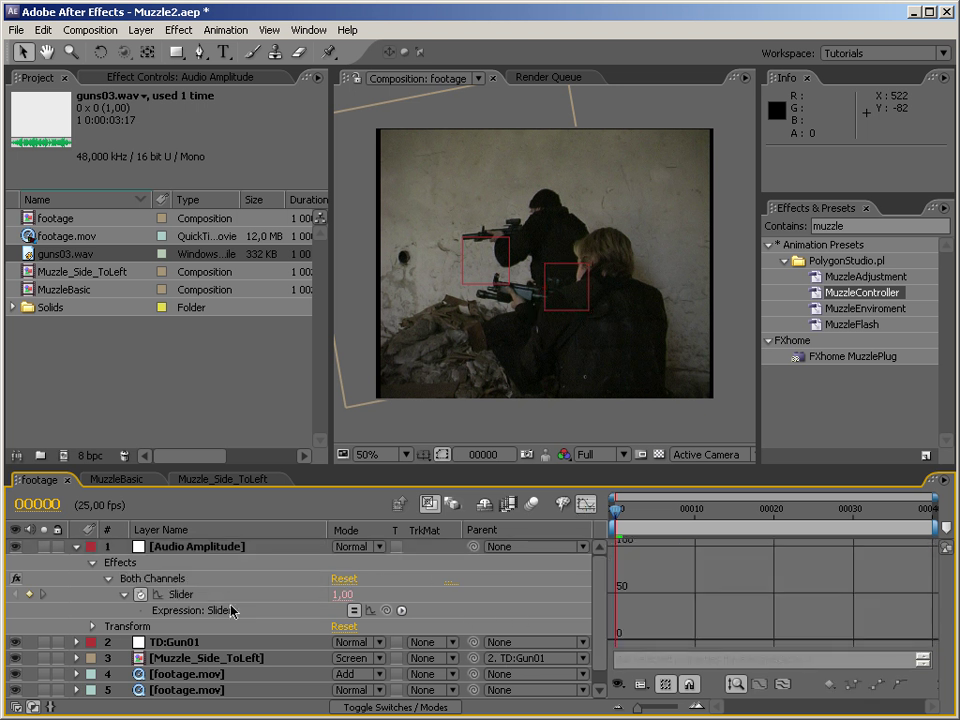
Select Muzzle_Side_ToLeft, enlarge the timeline, and reveal its Opacity expression
mouse_move(614, 512)
mouse_down()
mouse_move(857, 512)
mouse_move(614, 512)
mouse_up()
click(268, 659)
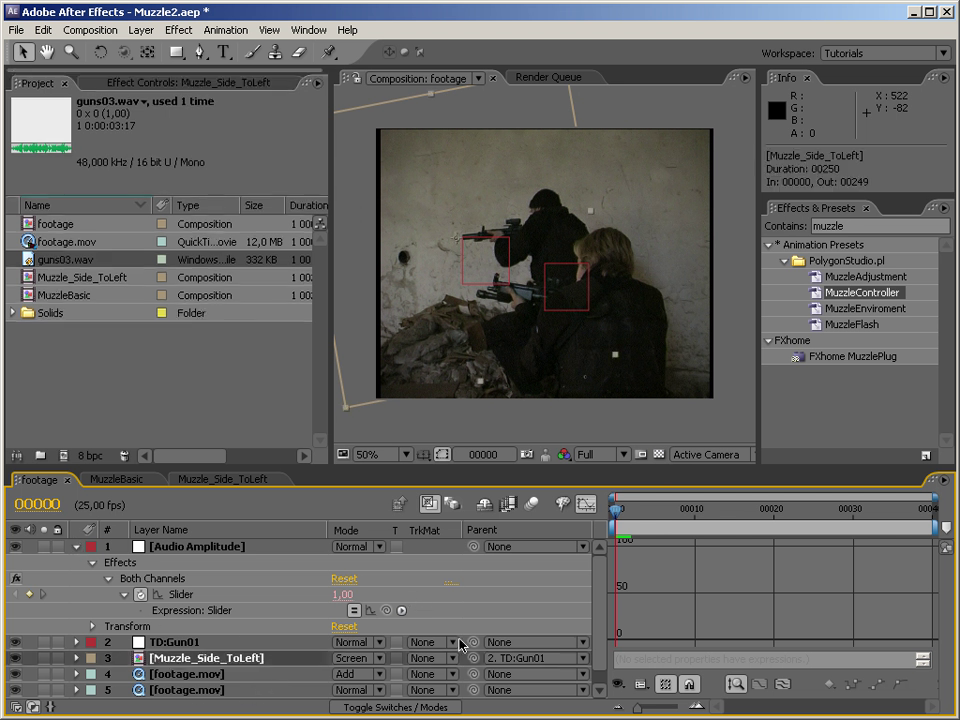
drag(598, 467, 575, 277)
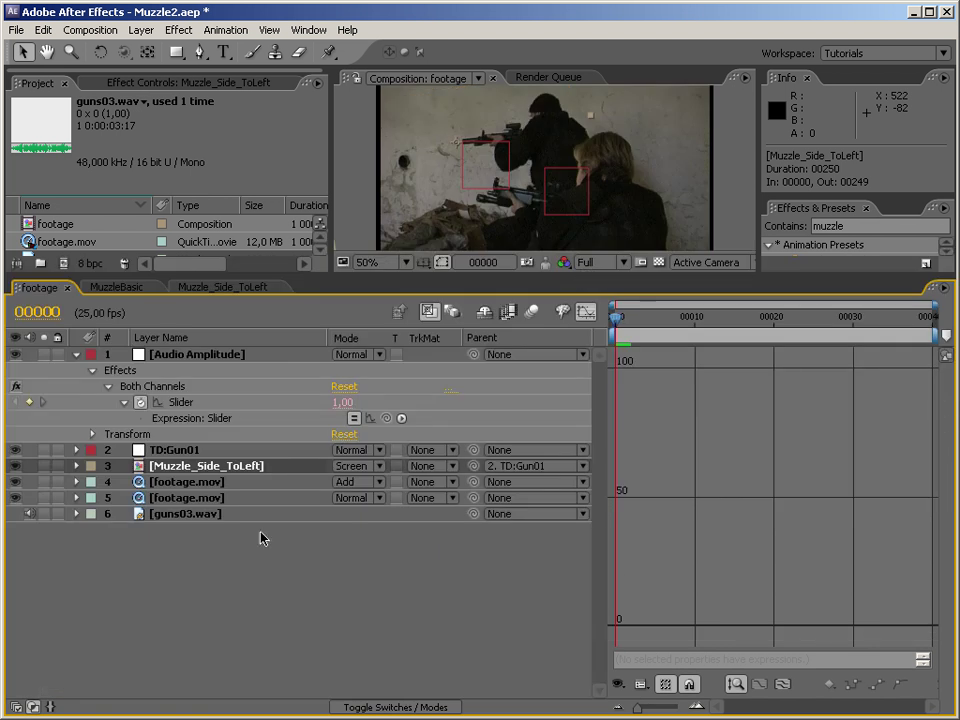
key(e)
key(e)
click(108, 482)
click(108, 482)
Add a 'snd_trigger =' line pick-whipped to the Audio Amplitude Both Channels Slider
key(shift+F3)
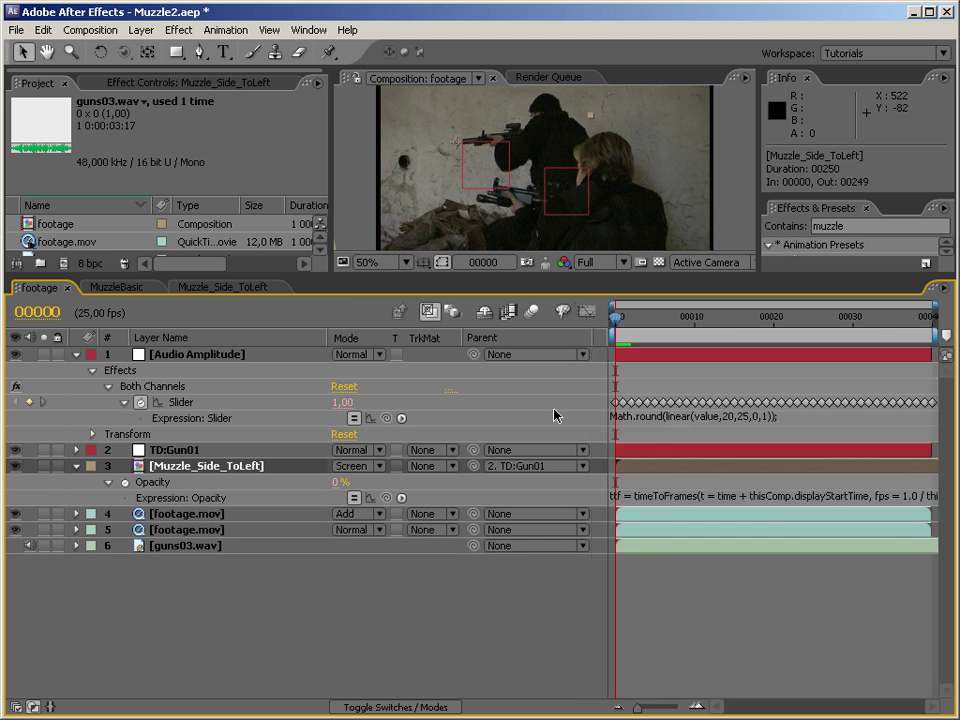
click(761, 497)
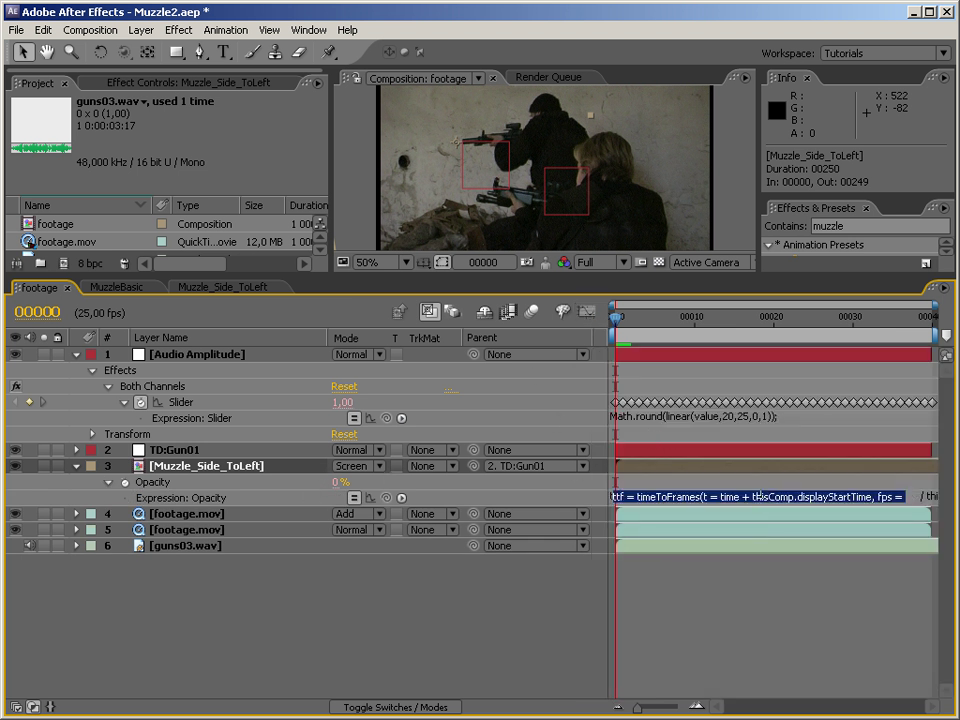
click(700, 530)
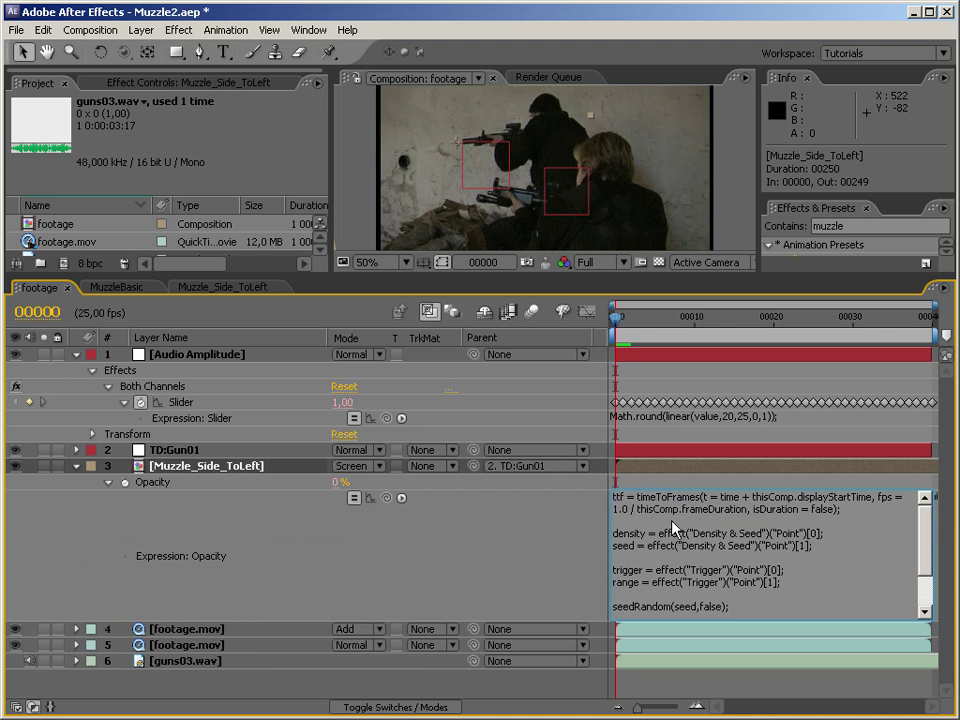
scroll(873, 567, down, 2)
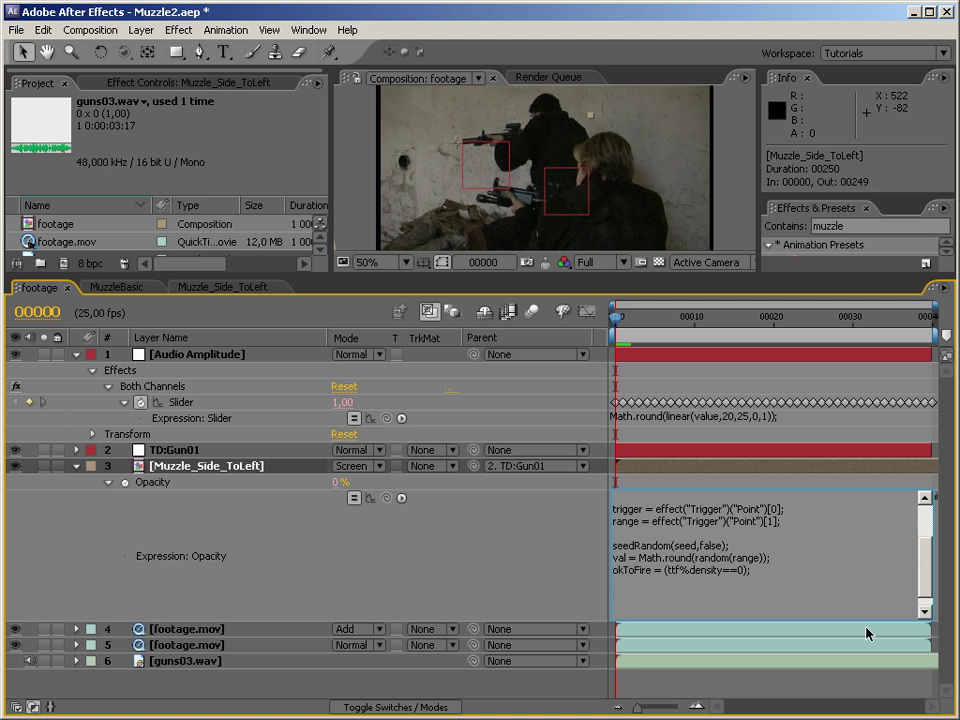
text(snd_trigger =)
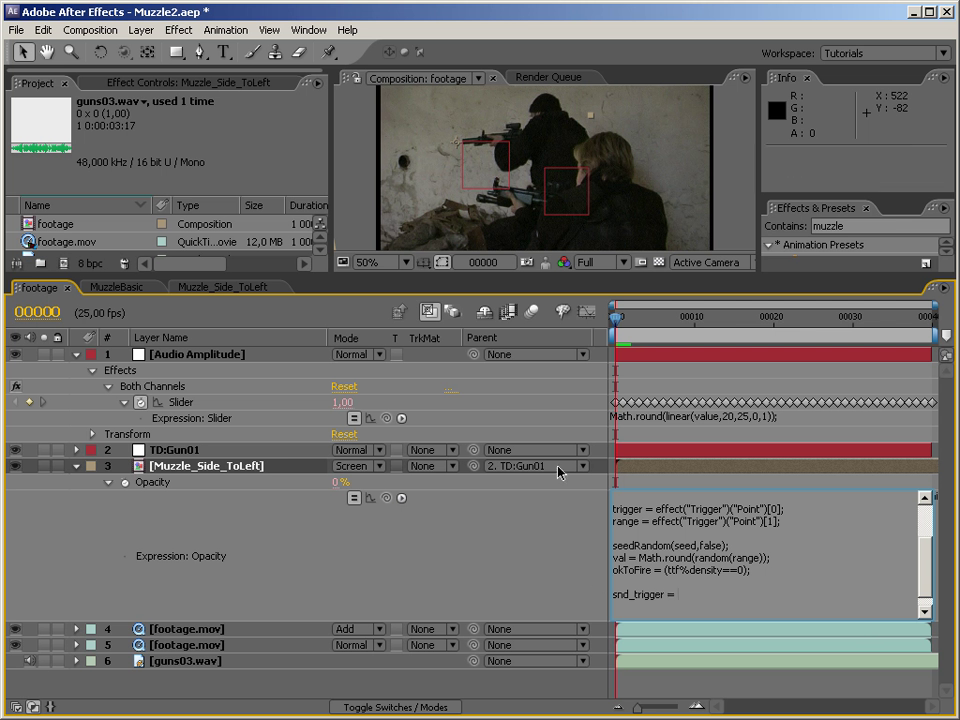
drag(386, 500, 205, 408)
text(;)
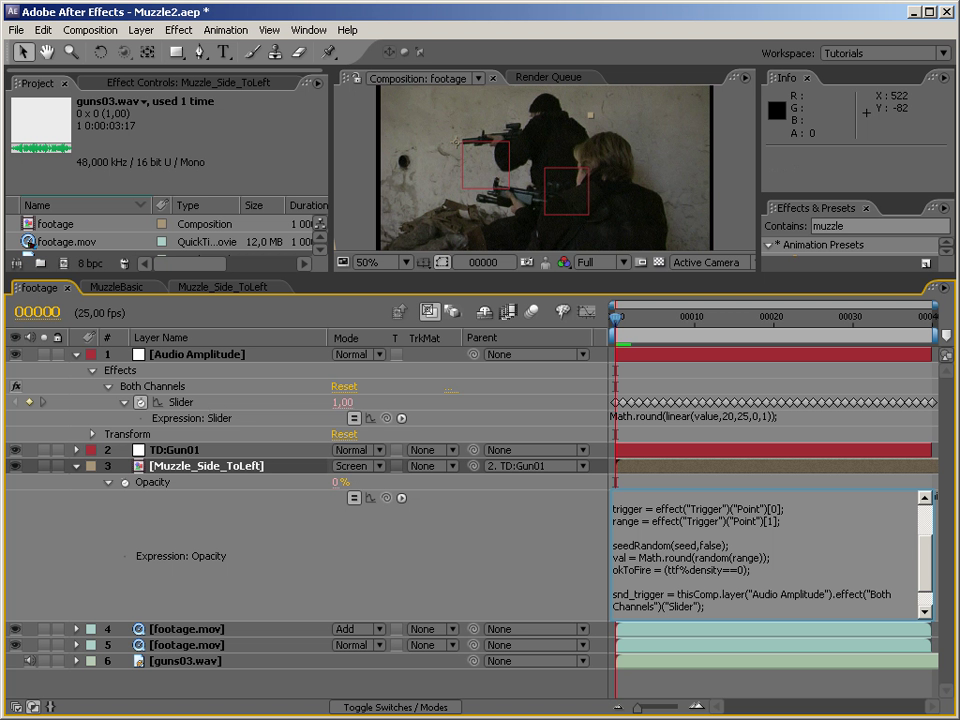
key(Down)
key(Down)
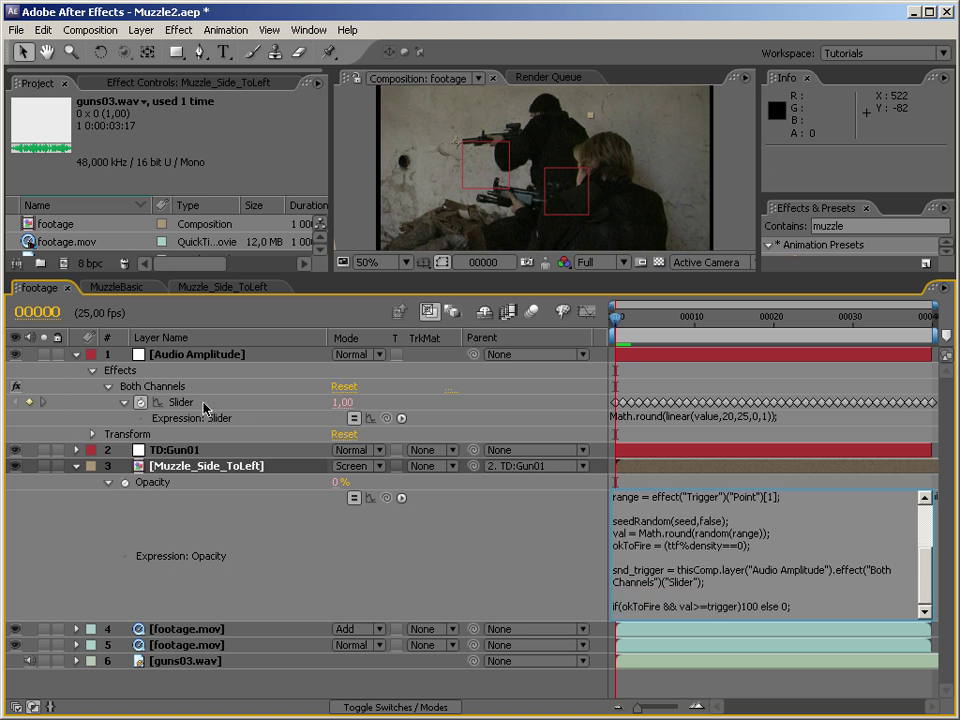
key(shift+End)
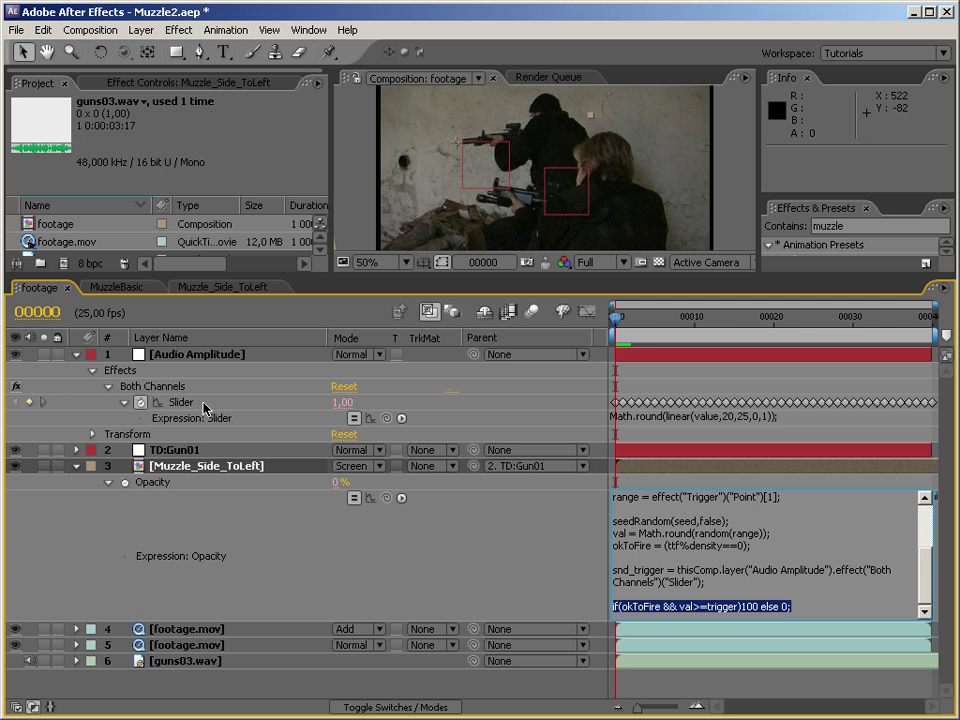
Change the last line to if((snd_trigger==1) && okToFire && val>=trigger) and commit
key(Right)
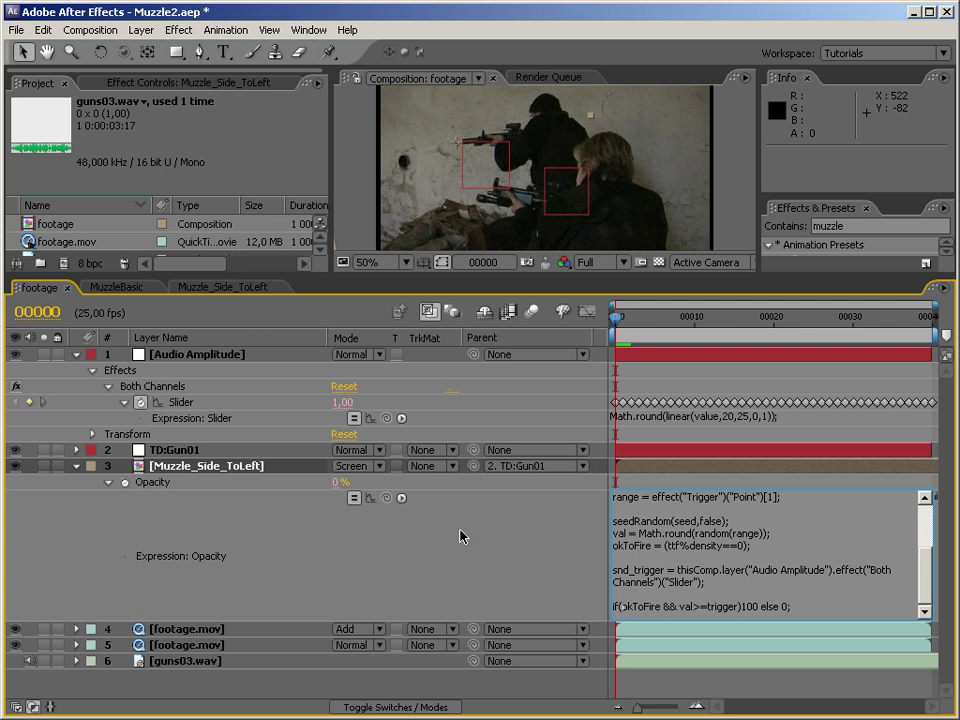
drag(681, 606, 734, 606)
click(620, 606)
text(snd_)
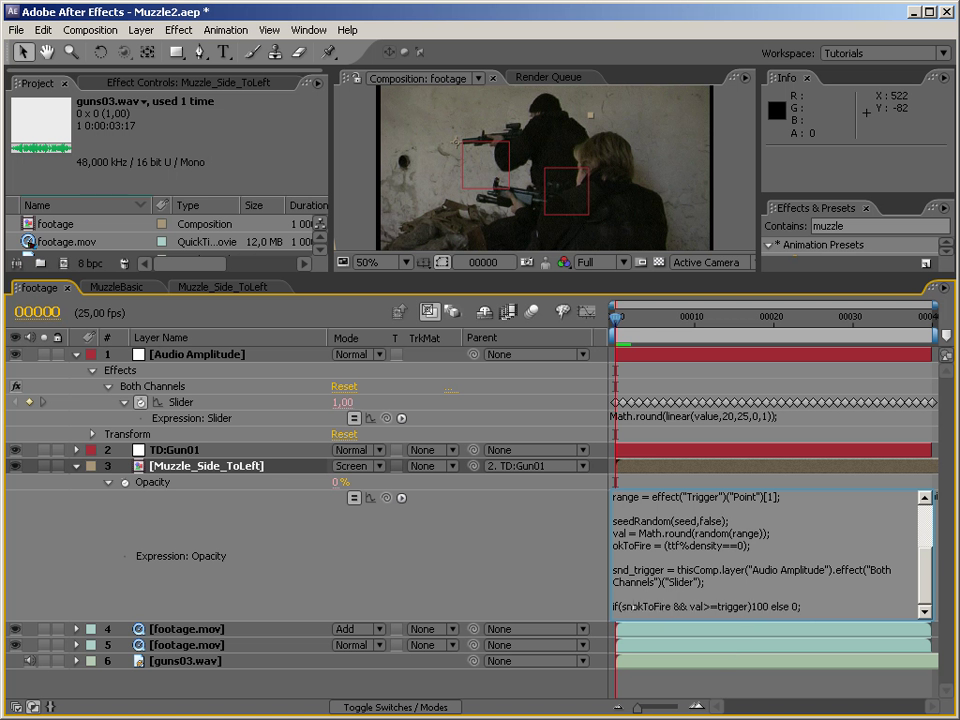
text(trigger)
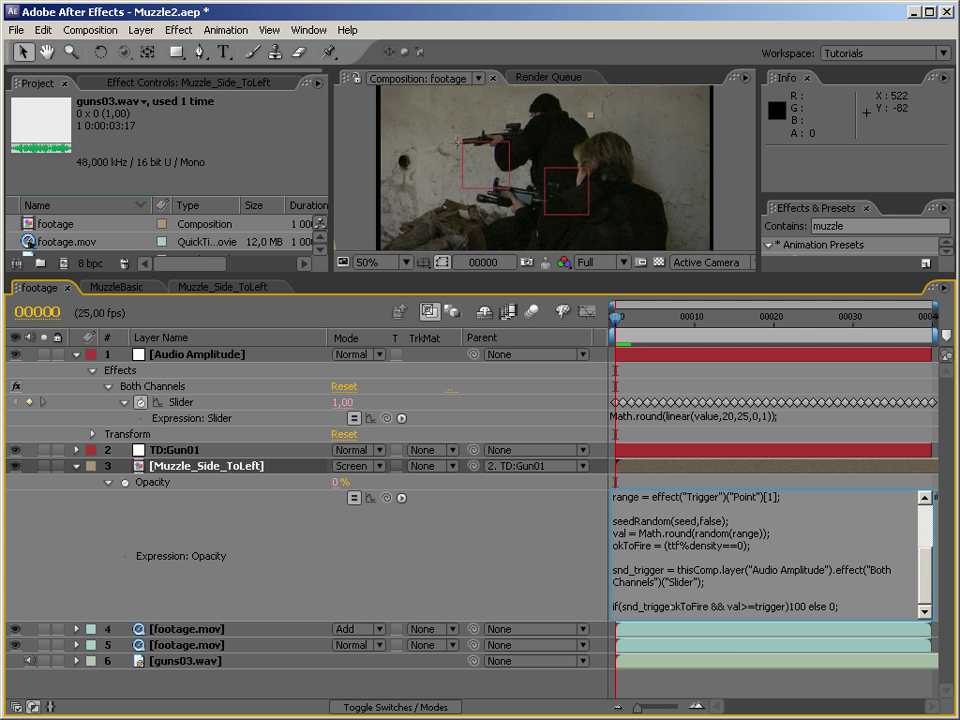
text(==1)
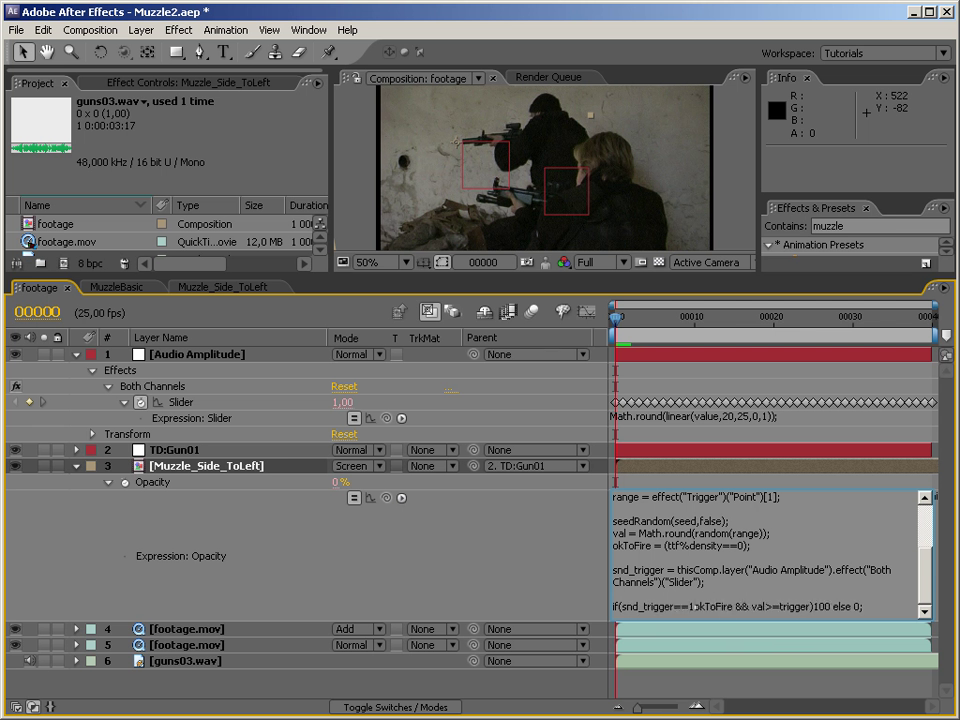
text())
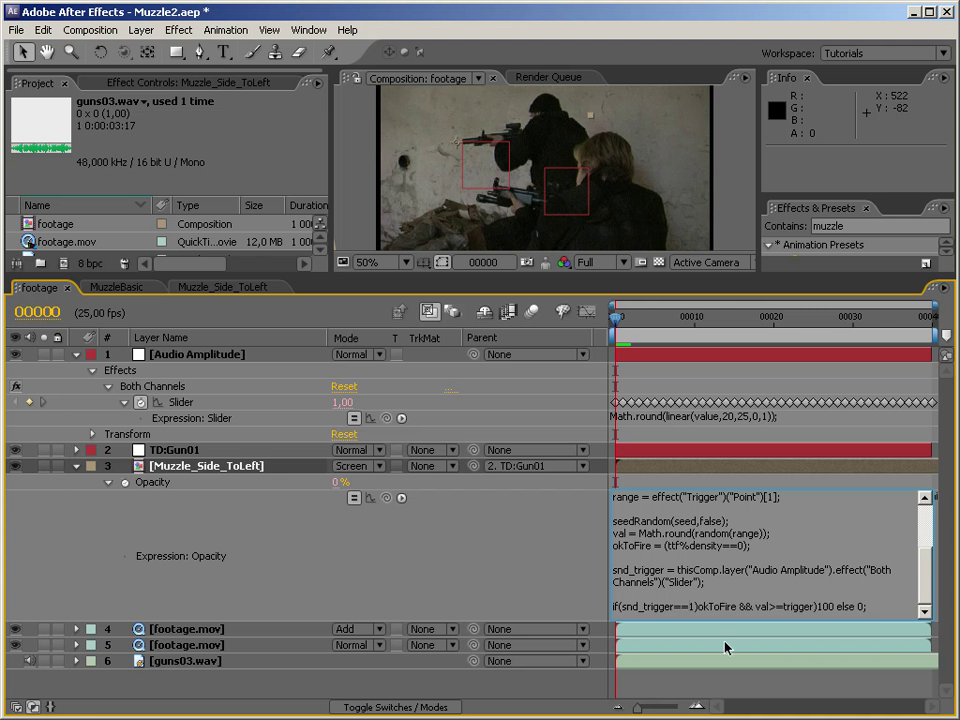
text(()
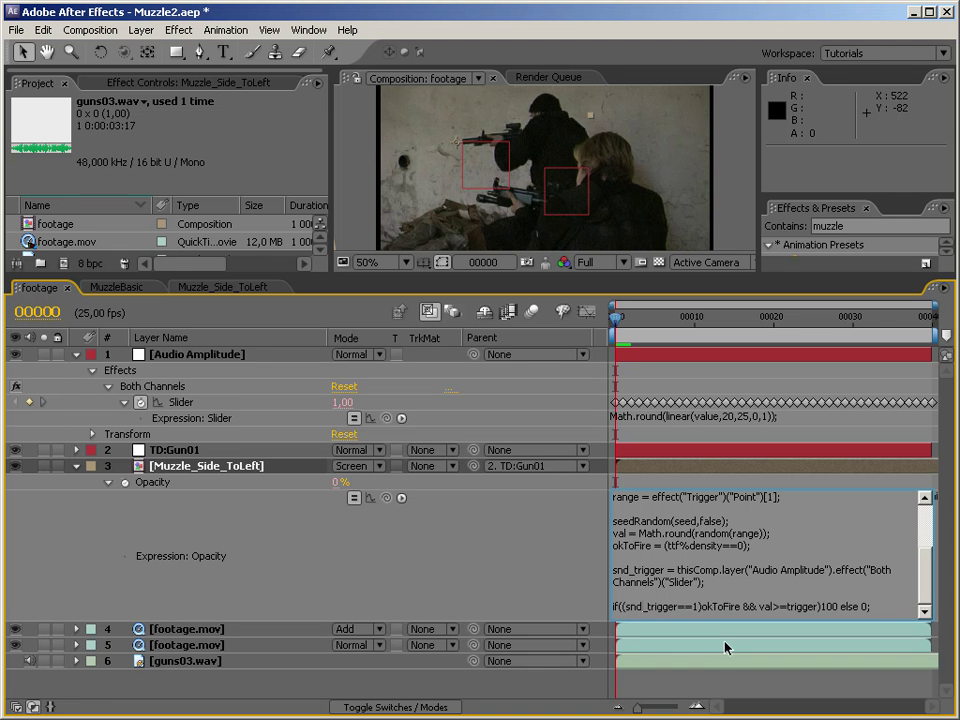
text( &&)
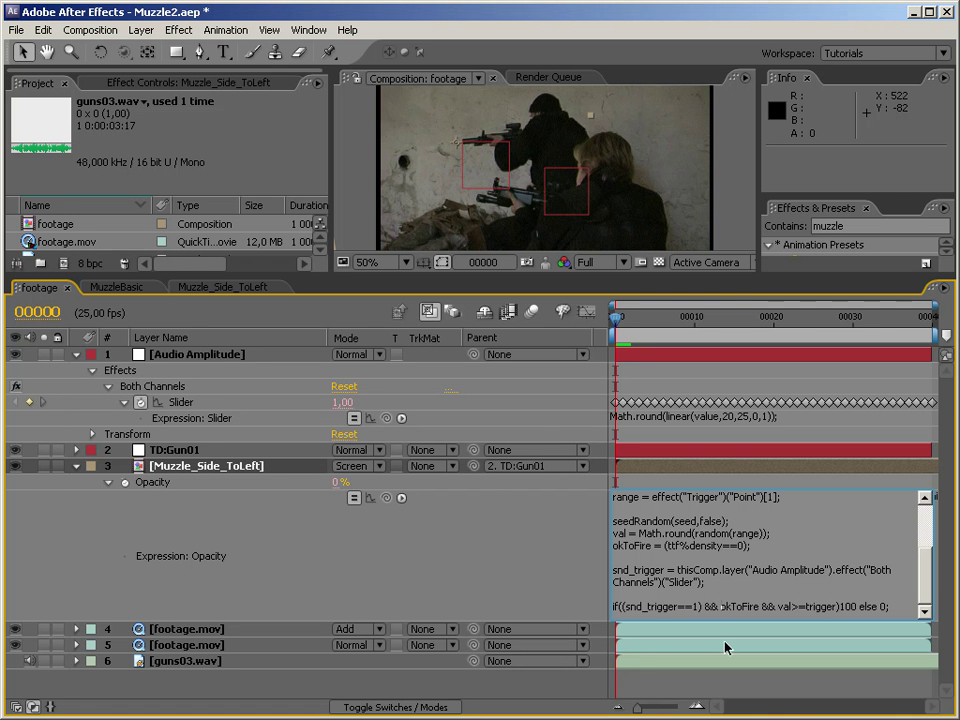
key(KP_Enter)
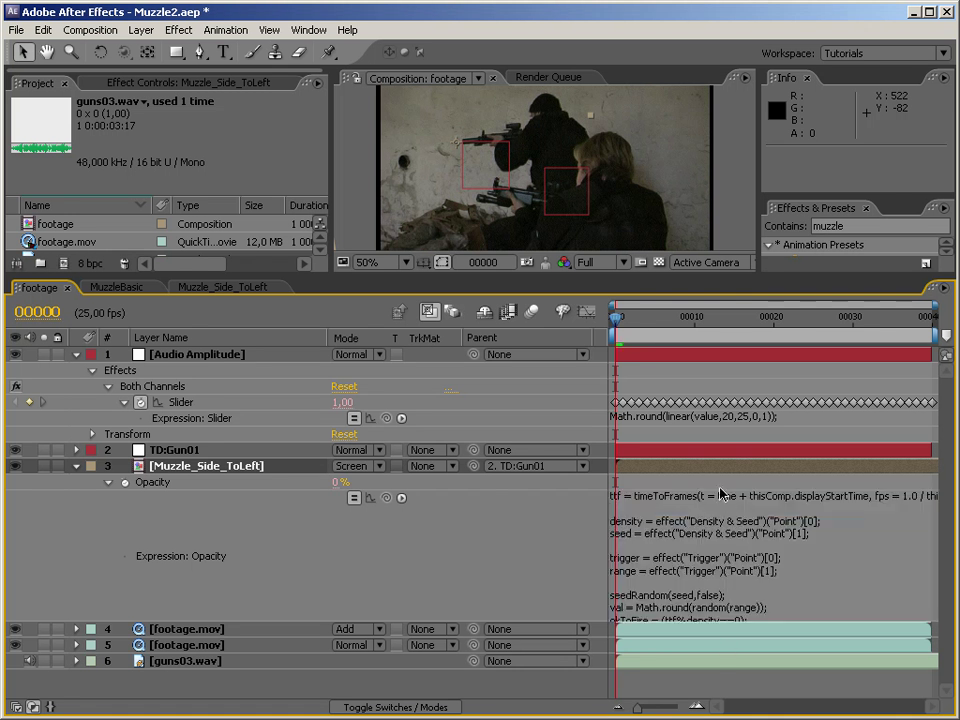
Collapse the Muzzle_Side_ToLeft and Audio Amplitude layers, enlarge the viewer, and RAM preview
click(75, 467)
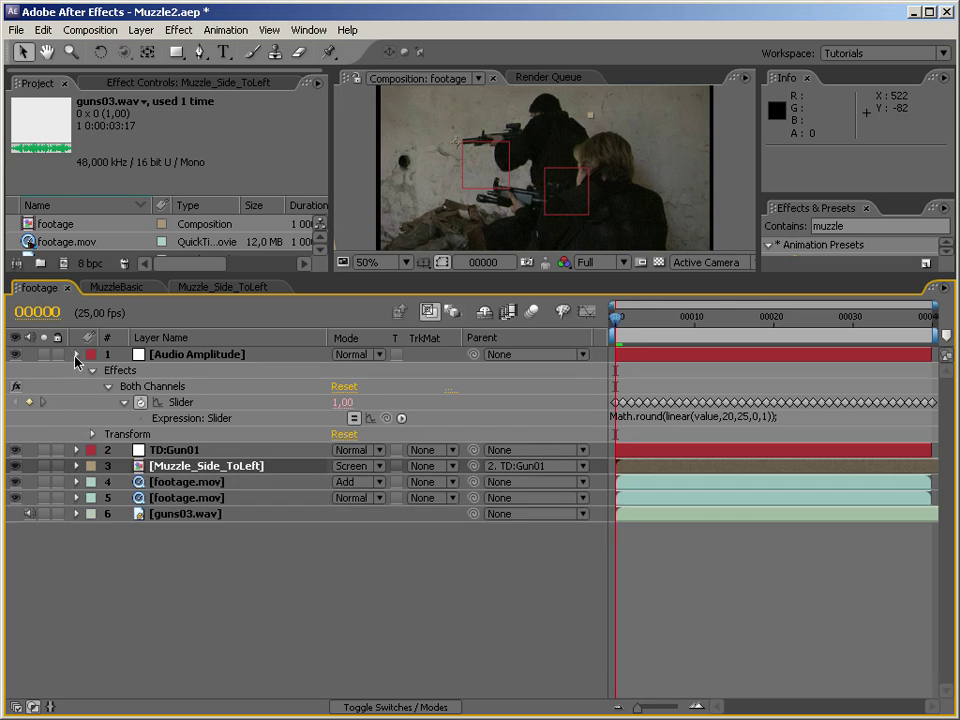
click(76, 354)
drag(321, 279, 305, 462)
key(space)
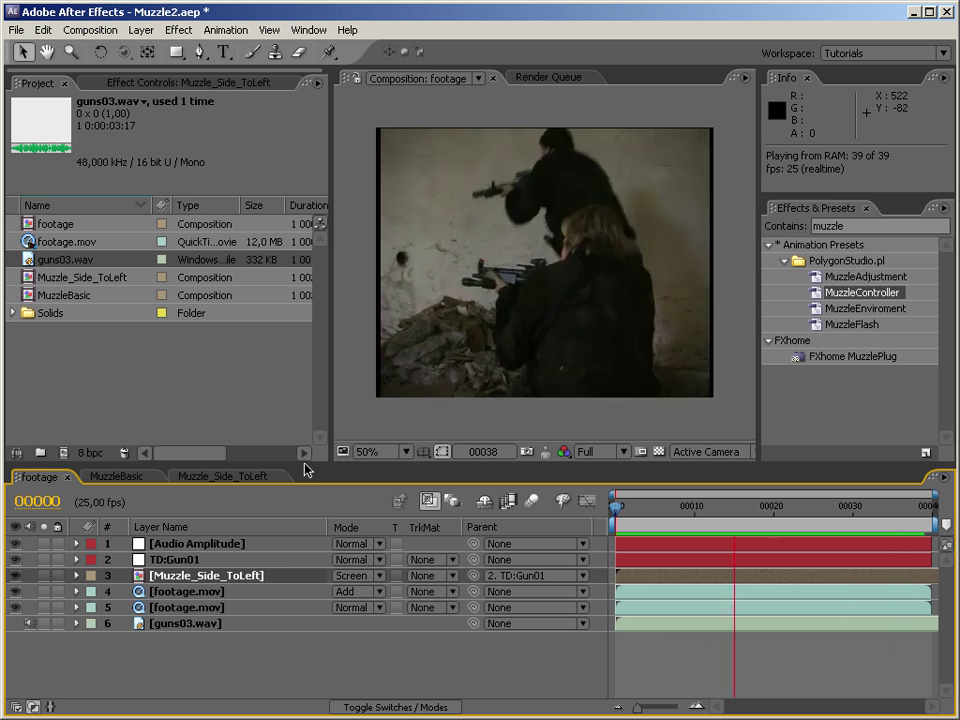
key(space)
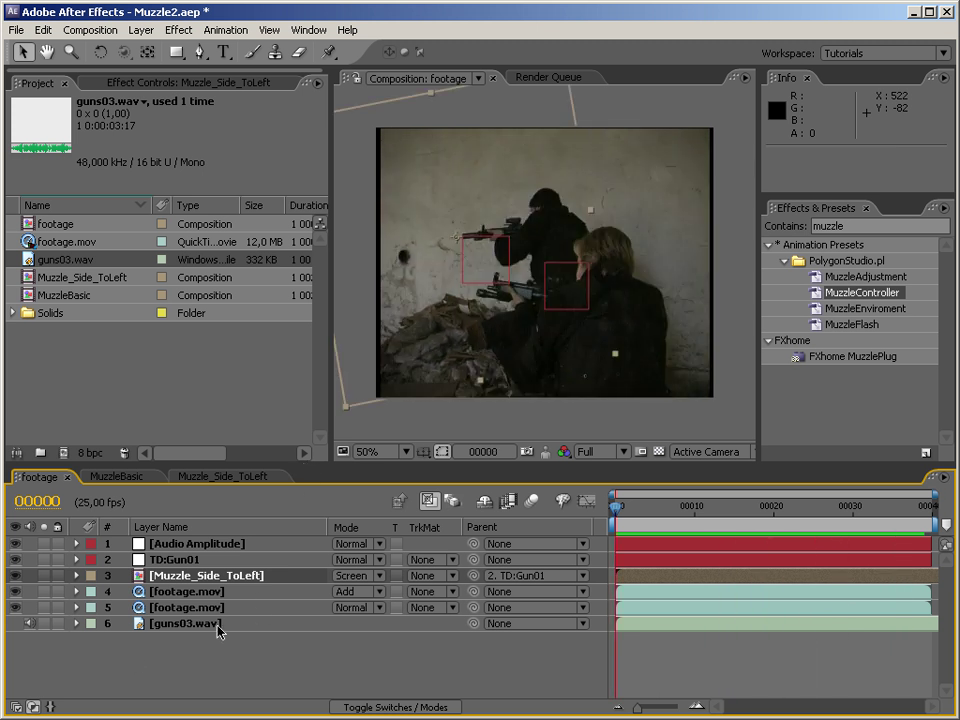
click(229, 576)
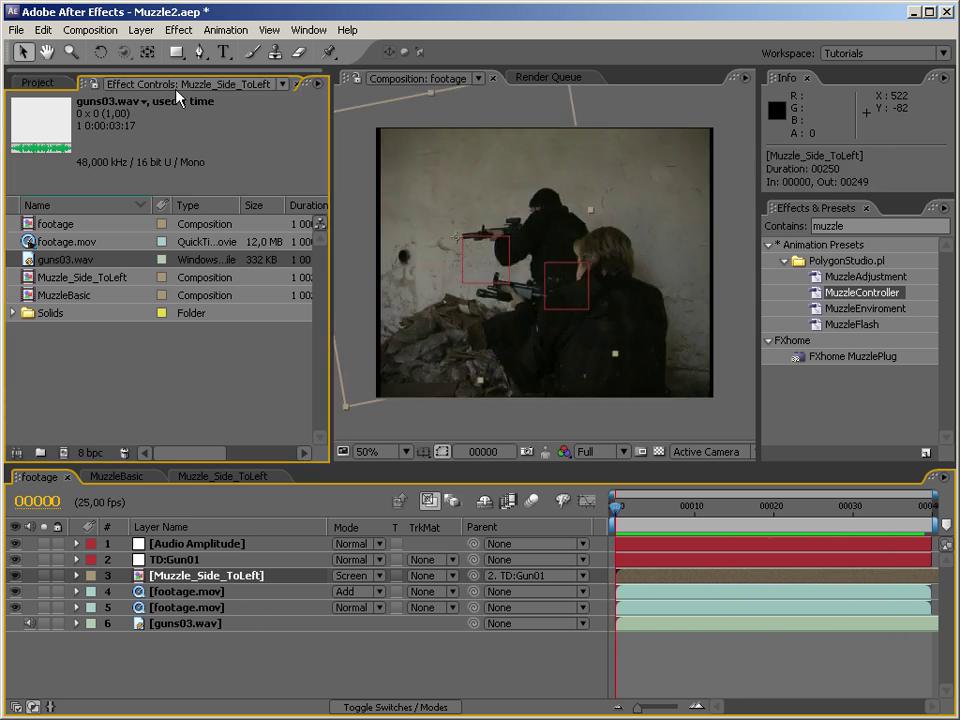
click(131, 82)
click(187, 229)
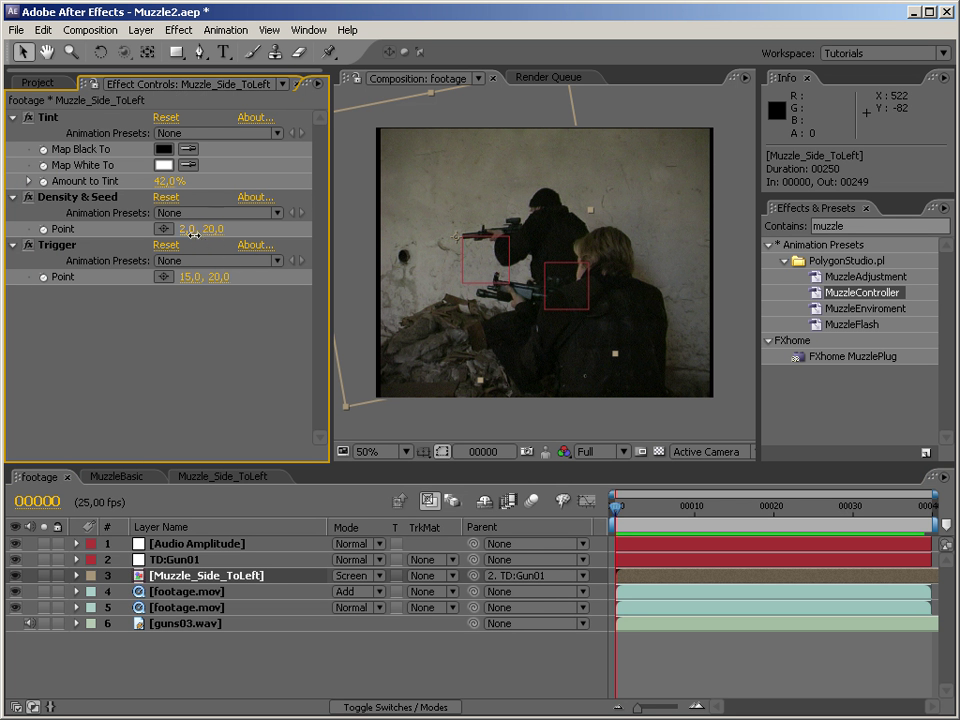
text(1)
key(Return)
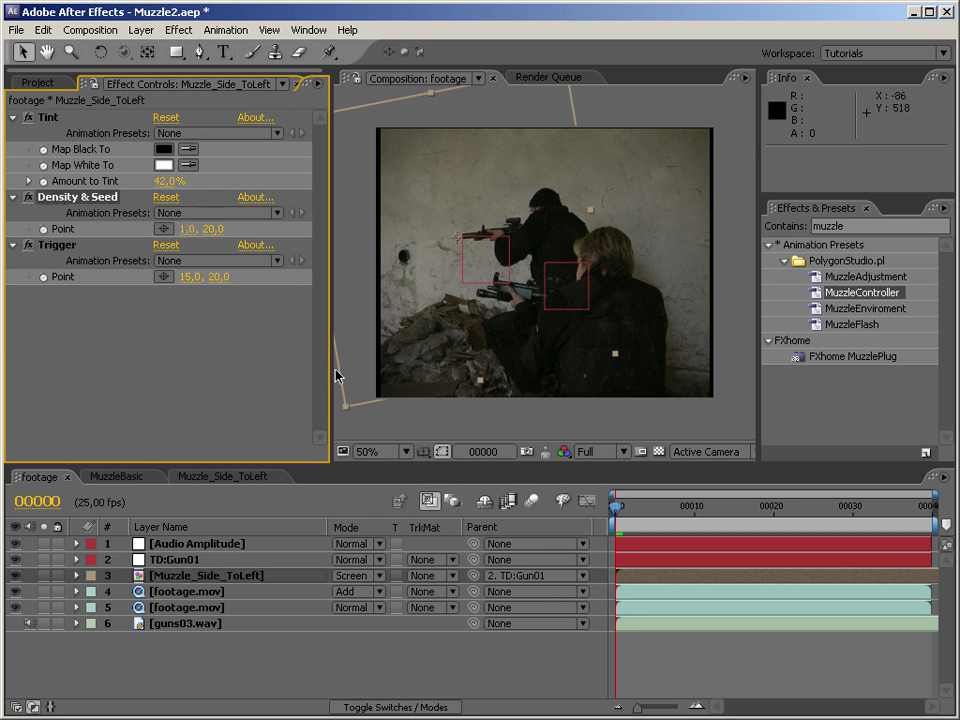
click(188, 277)
text(0)
key(Return)
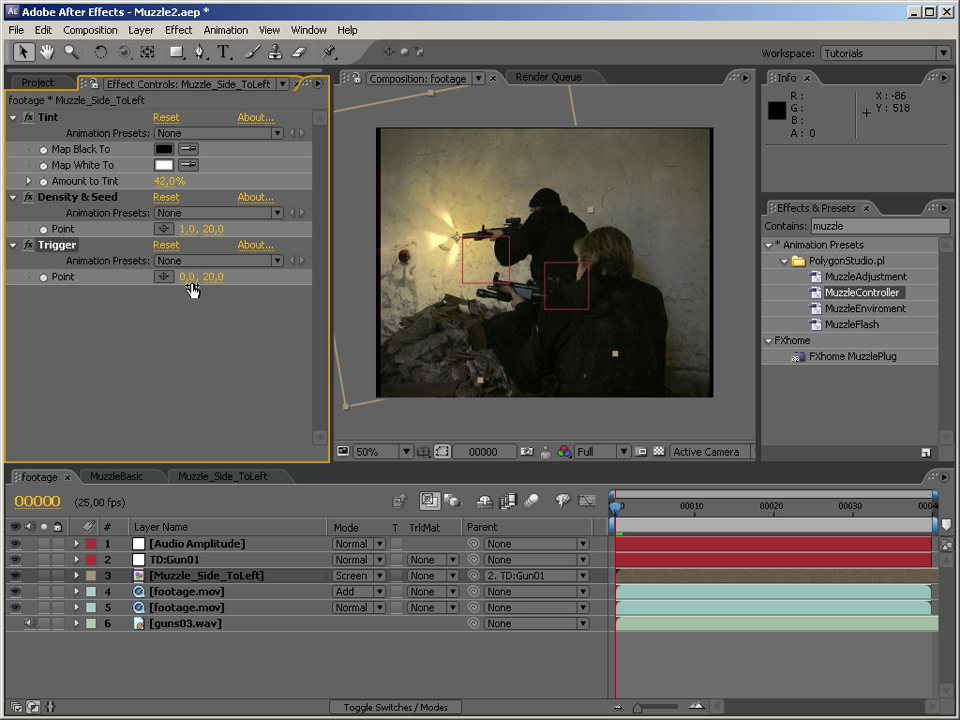
key(KP_0)
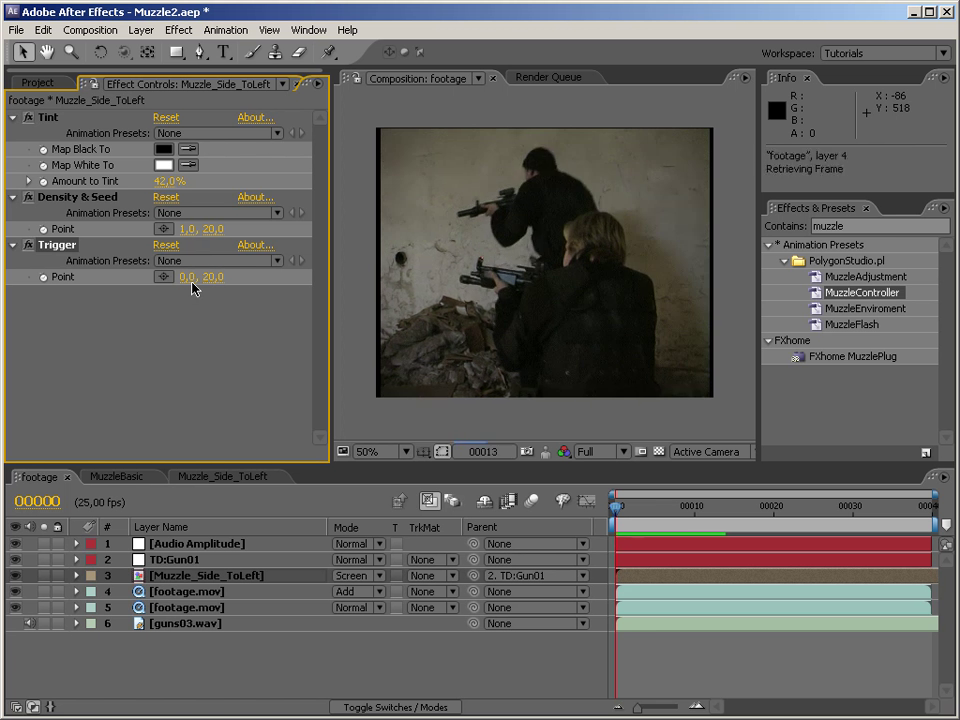
key(space)
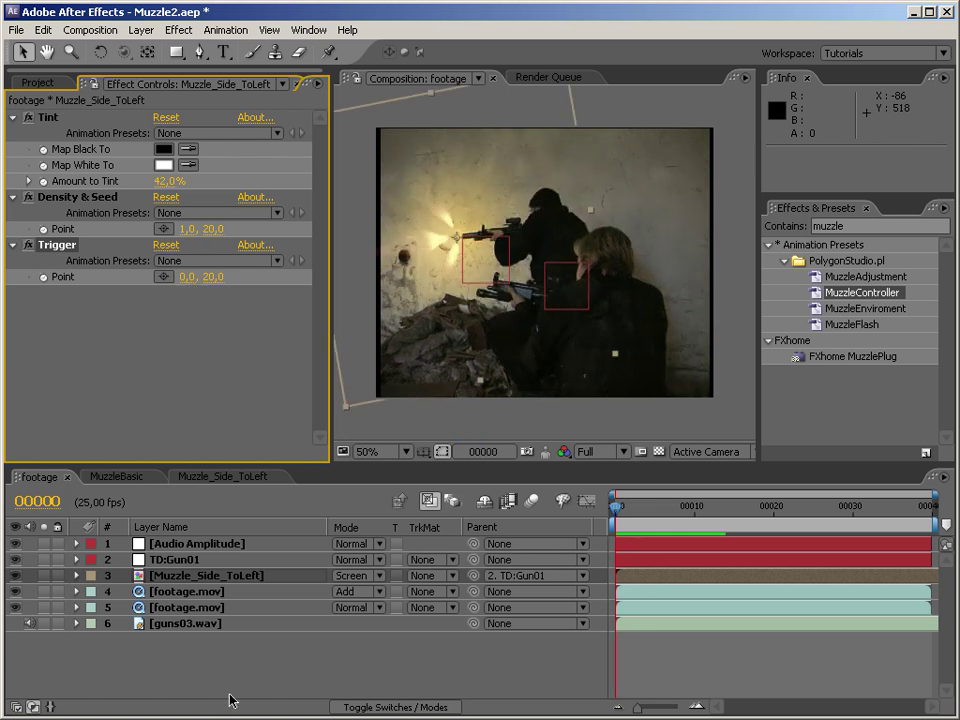
Show the guns03.wav waveform and step frame by frame from frame 2 to 17
click(200, 630)
key(l)
key(l)
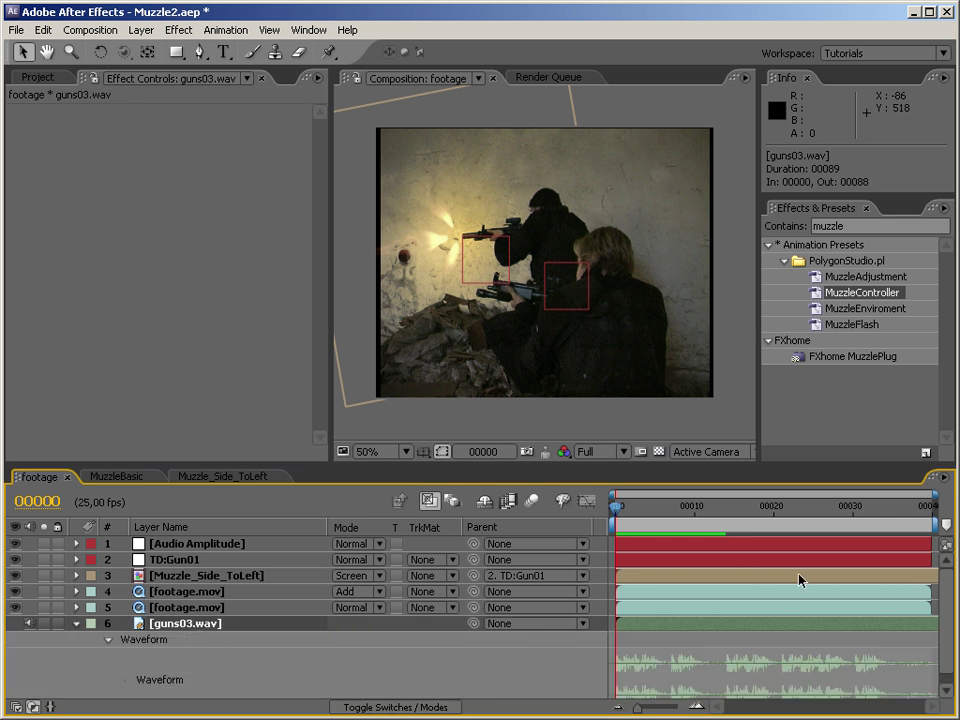
key(Page_Down)
key(Page_Down)
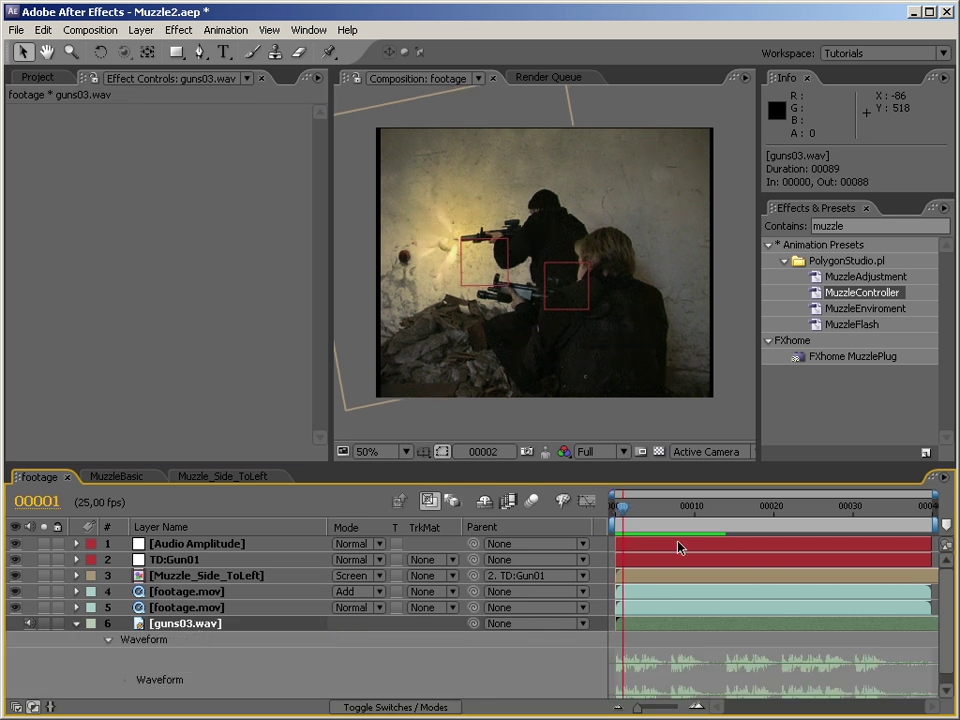
key(Page_Down)
key(Page_Down)
key(Page_Down)
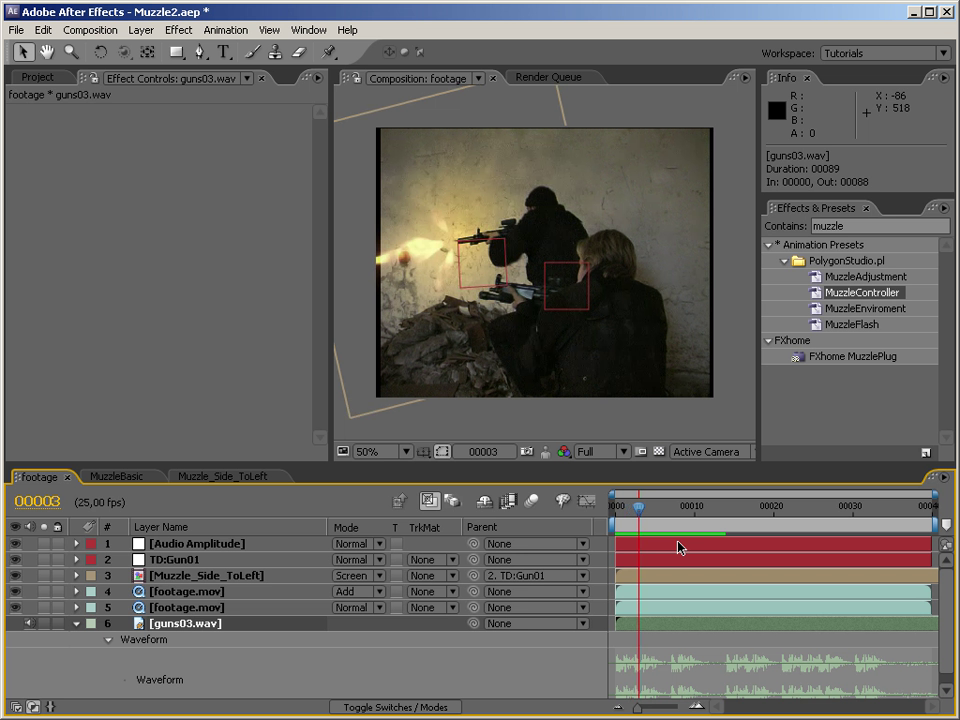
key(Page_Down)
key(Page_Down)
key(Page_Down)
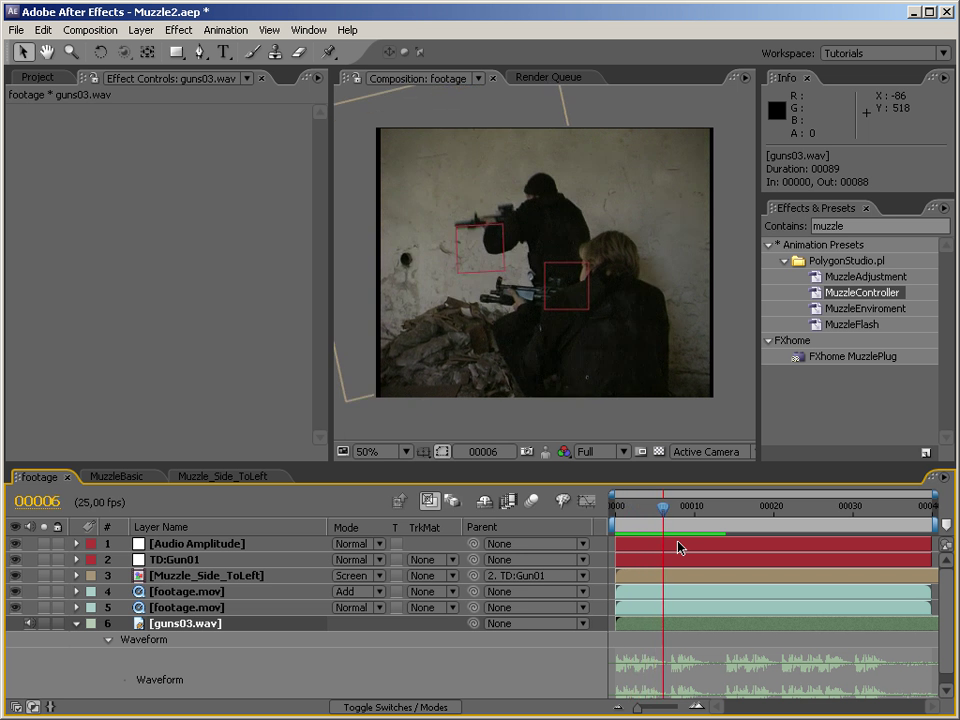
key(Page_Down)
key(Page_Down)
key(Page_Down)
key(Page_Down)
key(Page_Down)
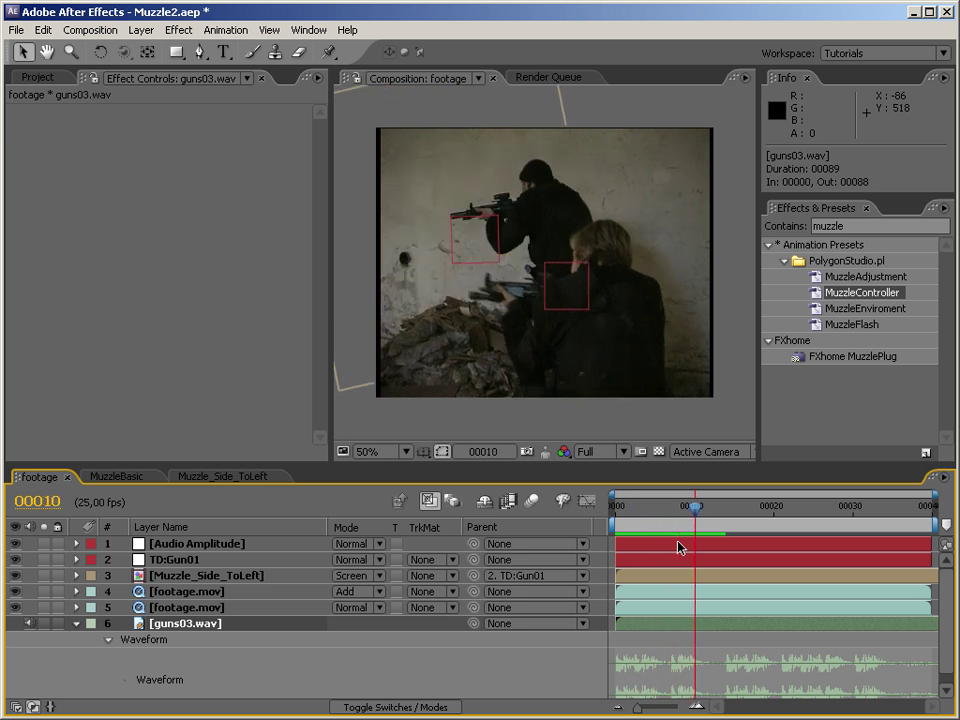
key(Page_Down)
key(Page_Down)
key(Page_Down)
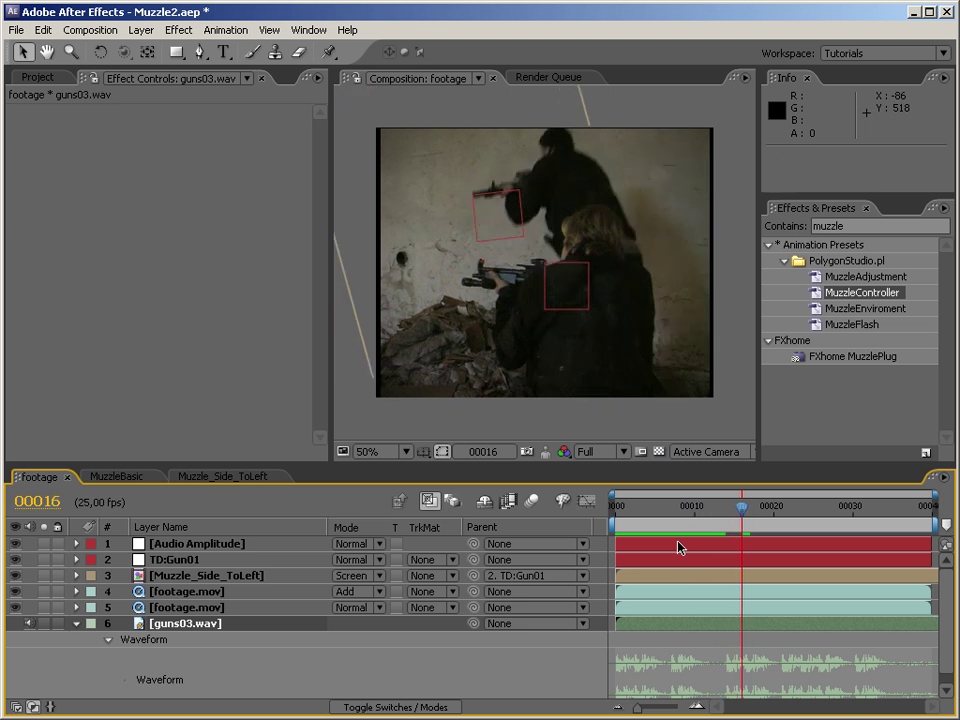
key(Page_Down)
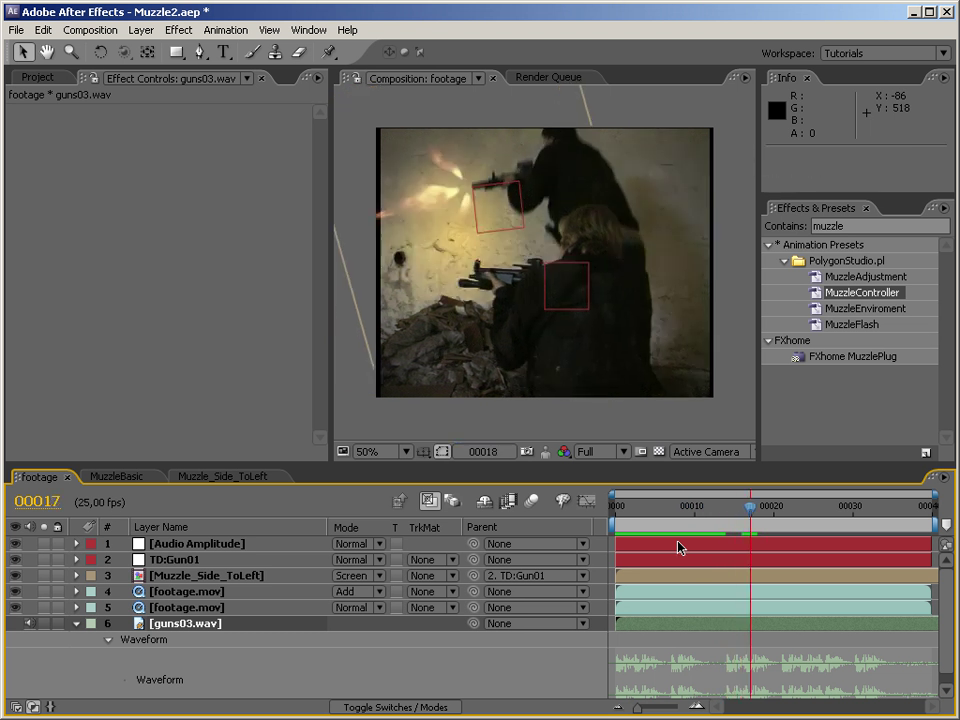
Check the flash firing at frame 18 and ending at 19, then RAM preview the comp
key(Page_Down)
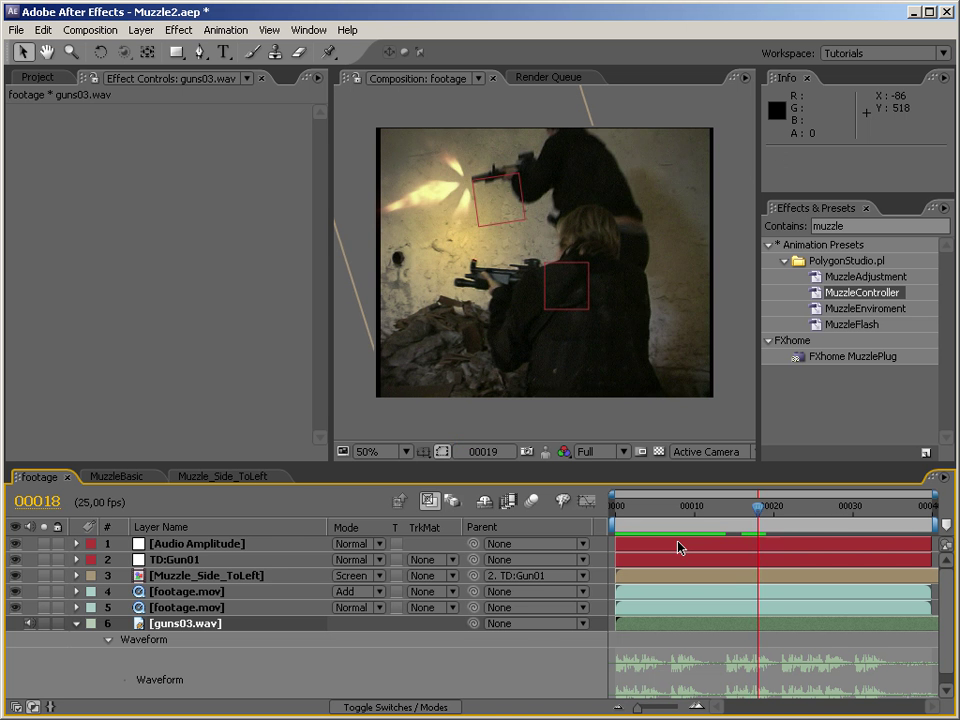
key(Page_Down)
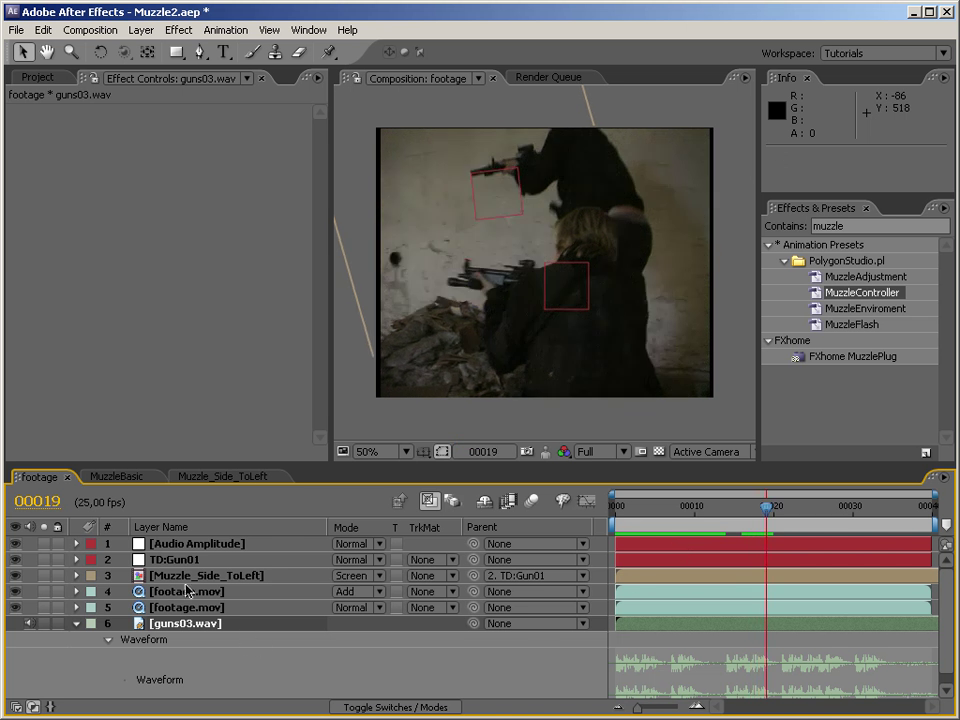
key(KP_0)
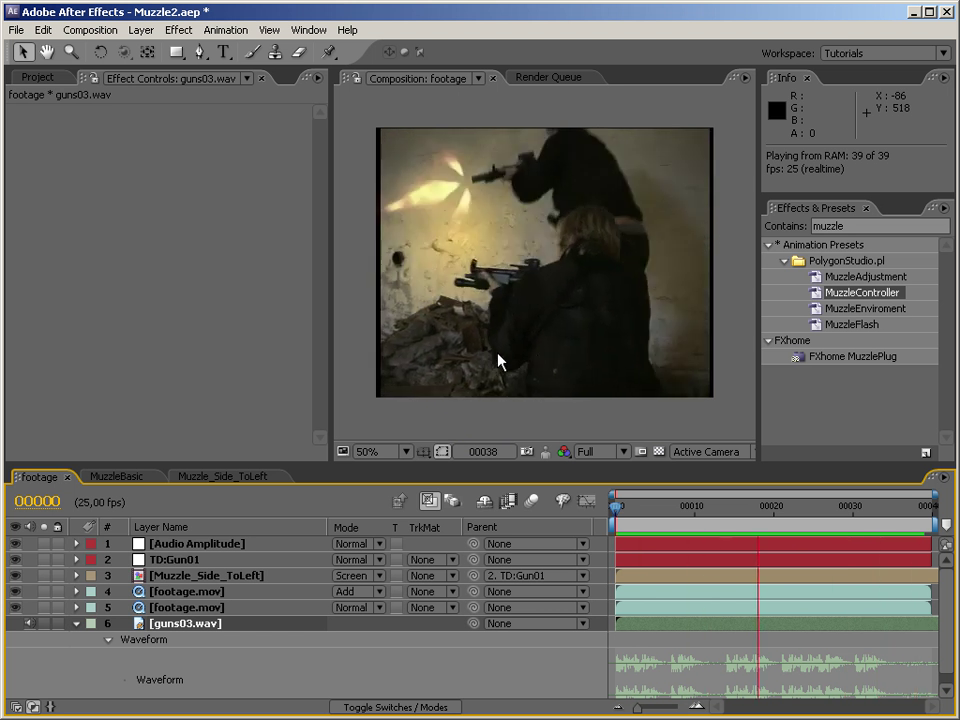
click(498, 360)
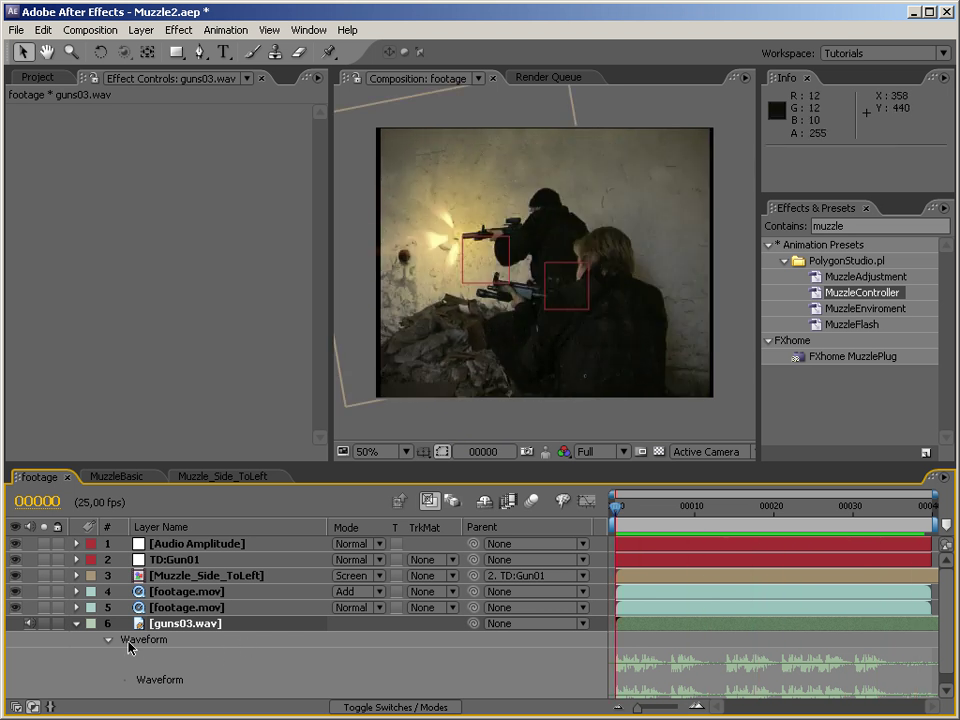
Pick-whip the footage.mov layer's Opacity expression to Muzzle_Side_ToLeft's Opacity
click(76, 623)
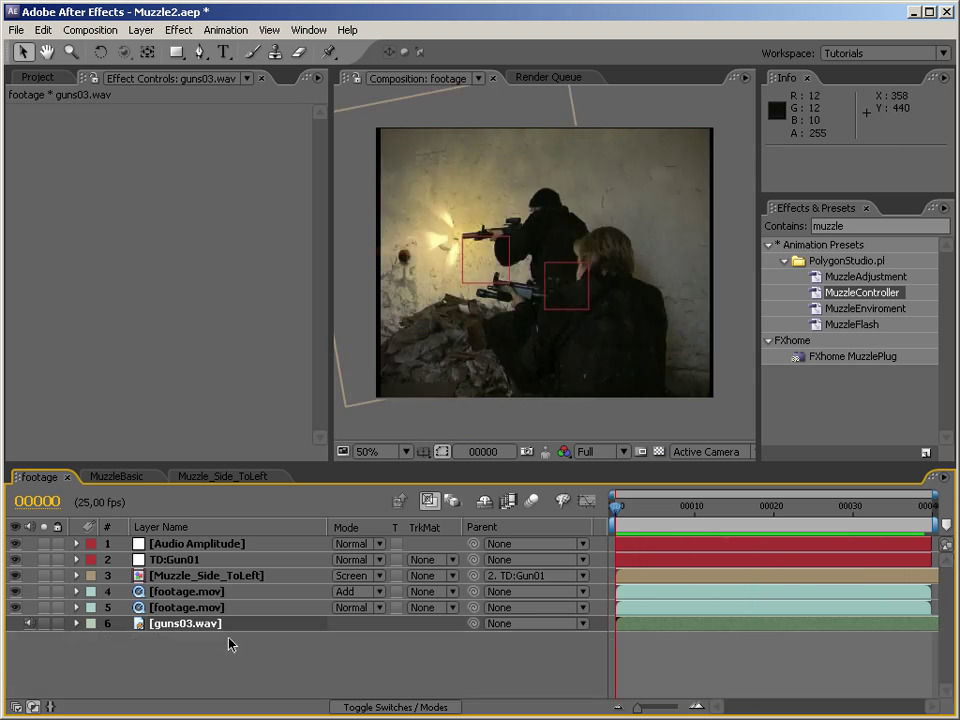
click(228, 578)
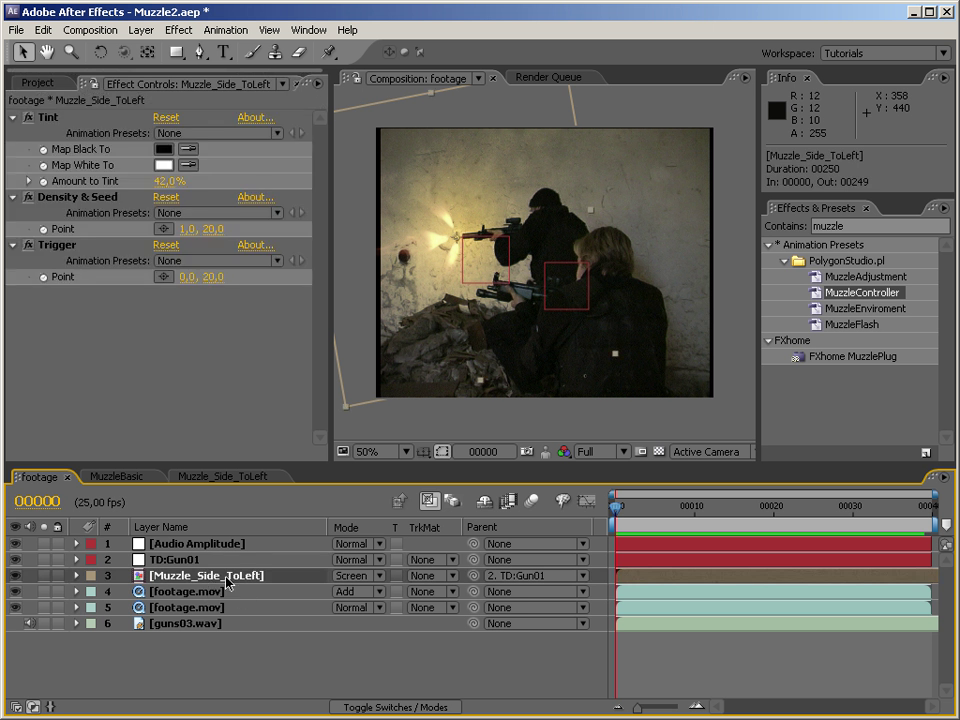
click(213, 592)
key(t)
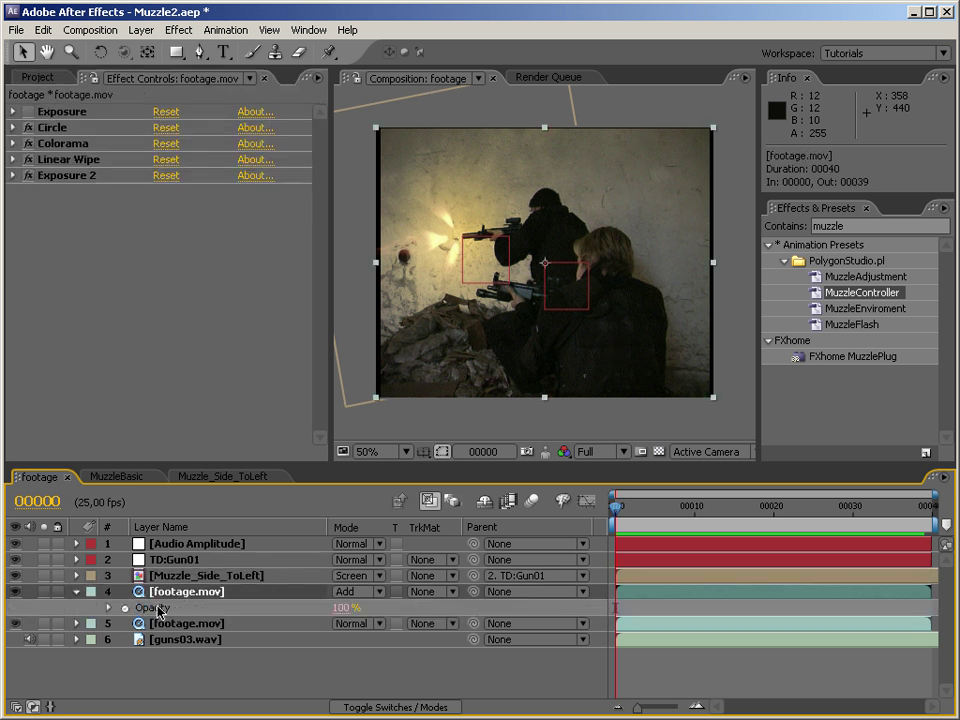
alt+click(108, 609)
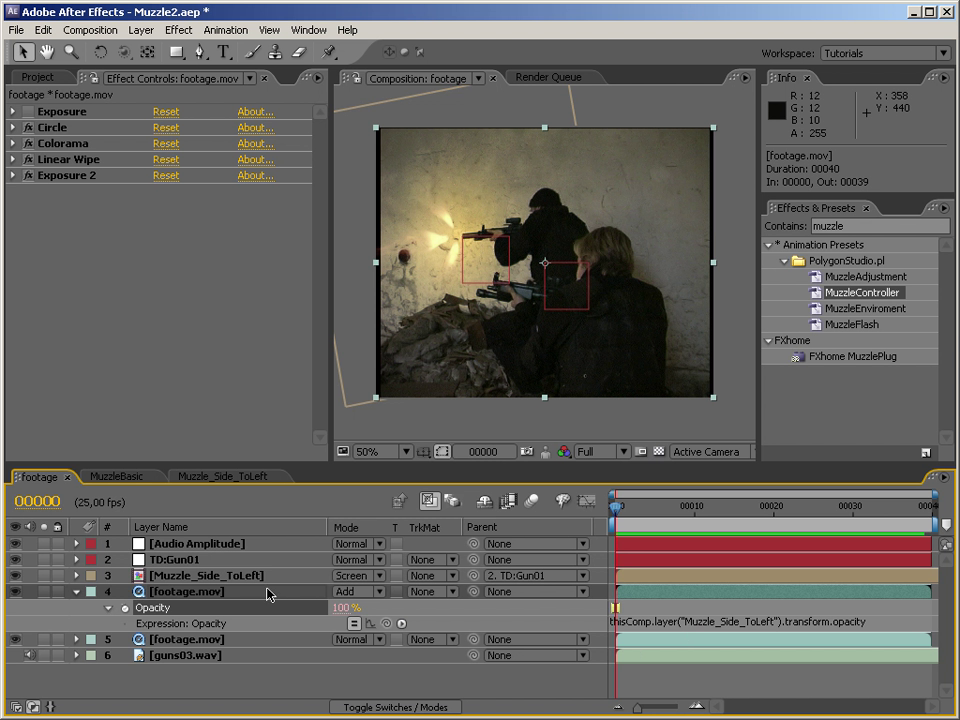
click(215, 576)
key(t)
Remove the stray plus so the expression reads thisComp.layer("Muzzle_Side_ToLeft").transform.opacity
click(897, 640)
click(897, 640)
text(+)
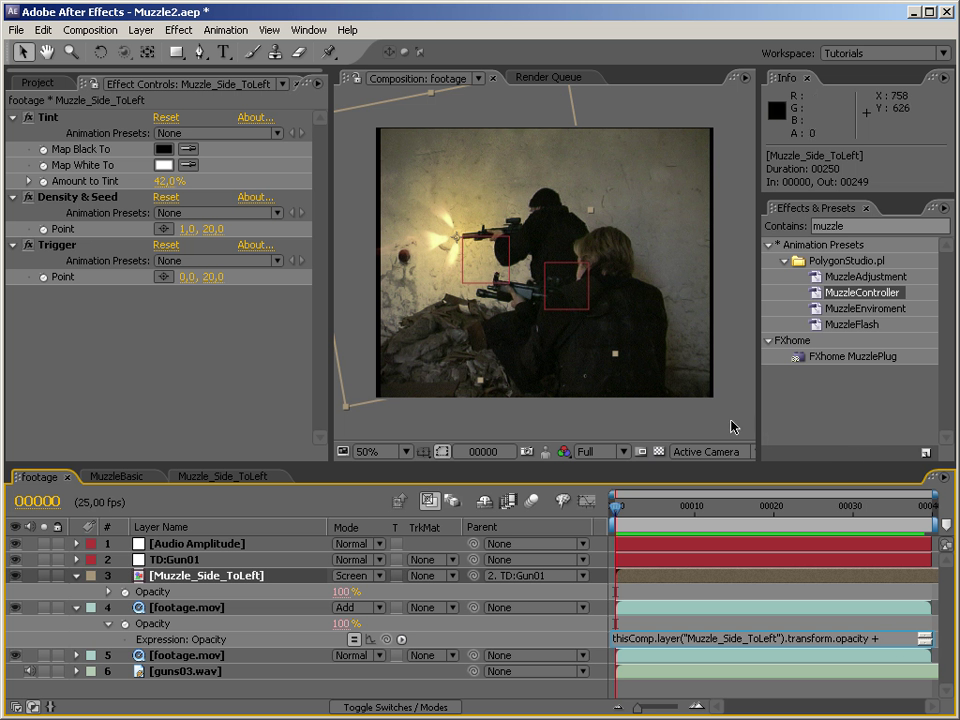
click(648, 587)
click(502, 447)
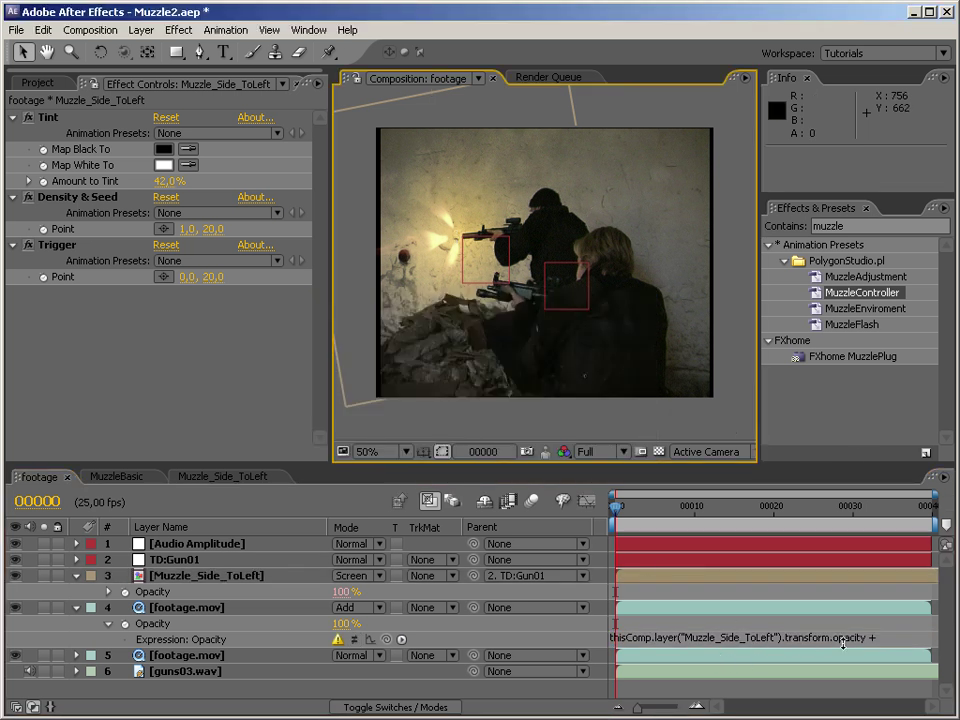
click(877, 645)
key(BackSpace)
key(BackSpace)
key(KP_Enter)
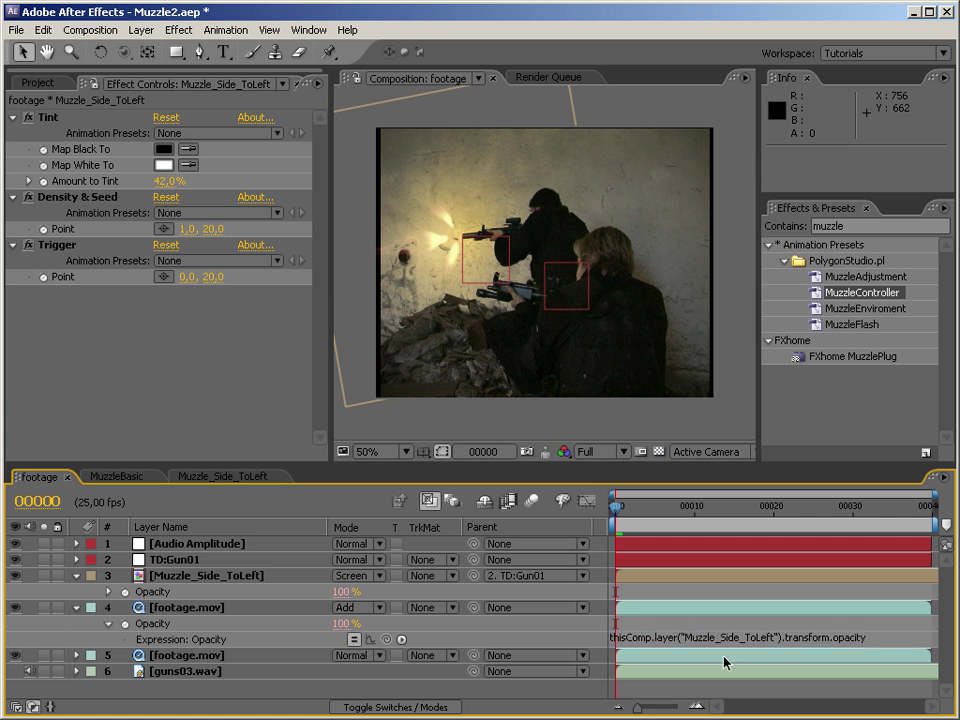
click(730, 405)
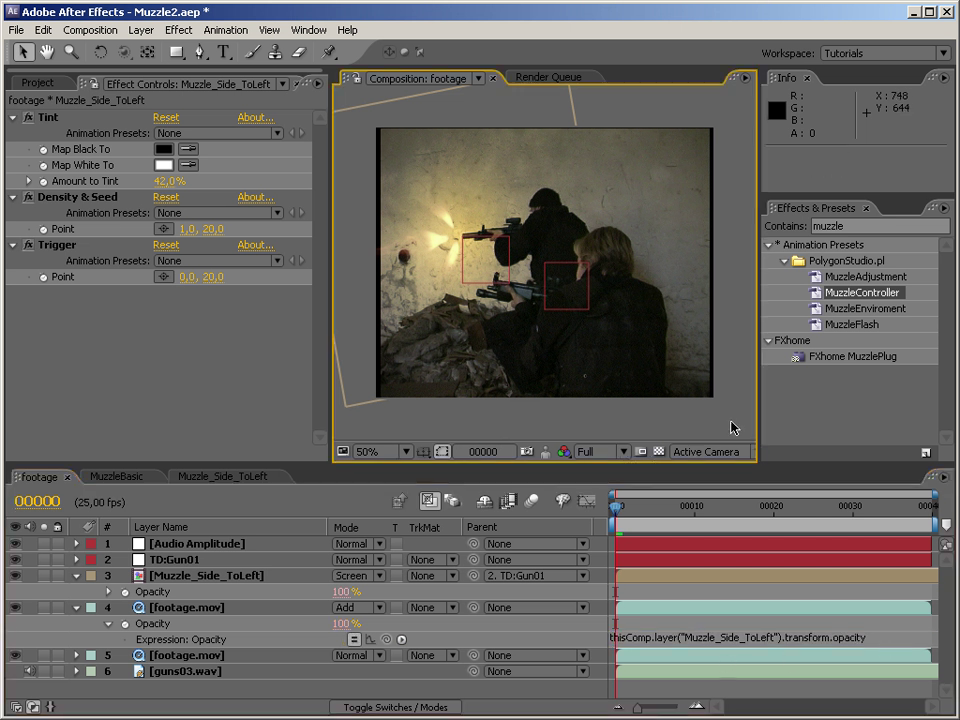
drag(614, 512, 574, 514)
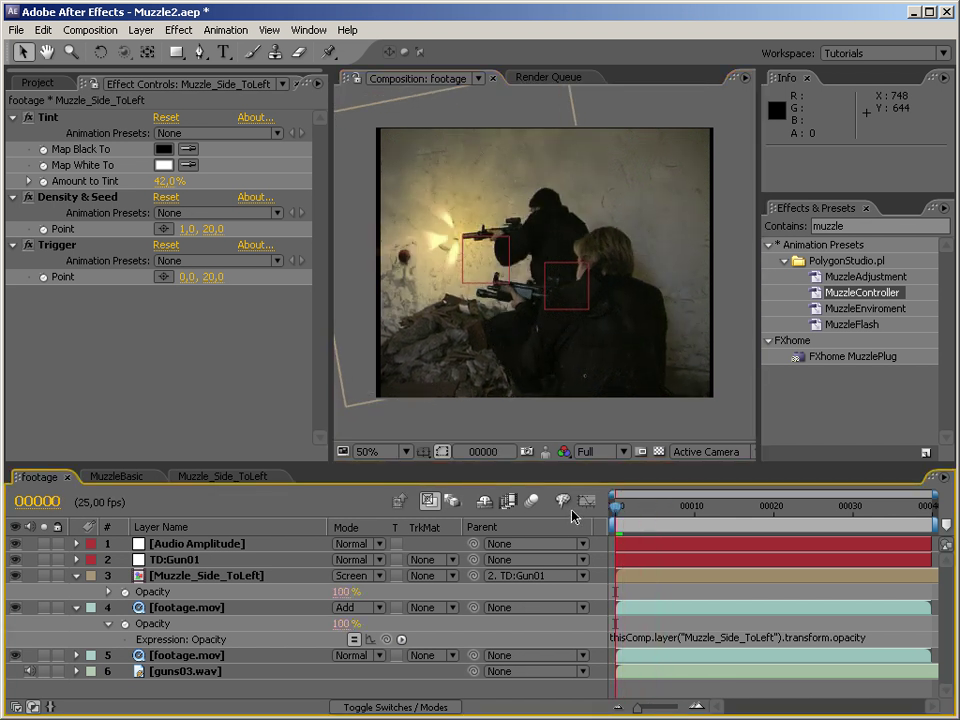
click(804, 510)
drag(815, 511, 821, 511)
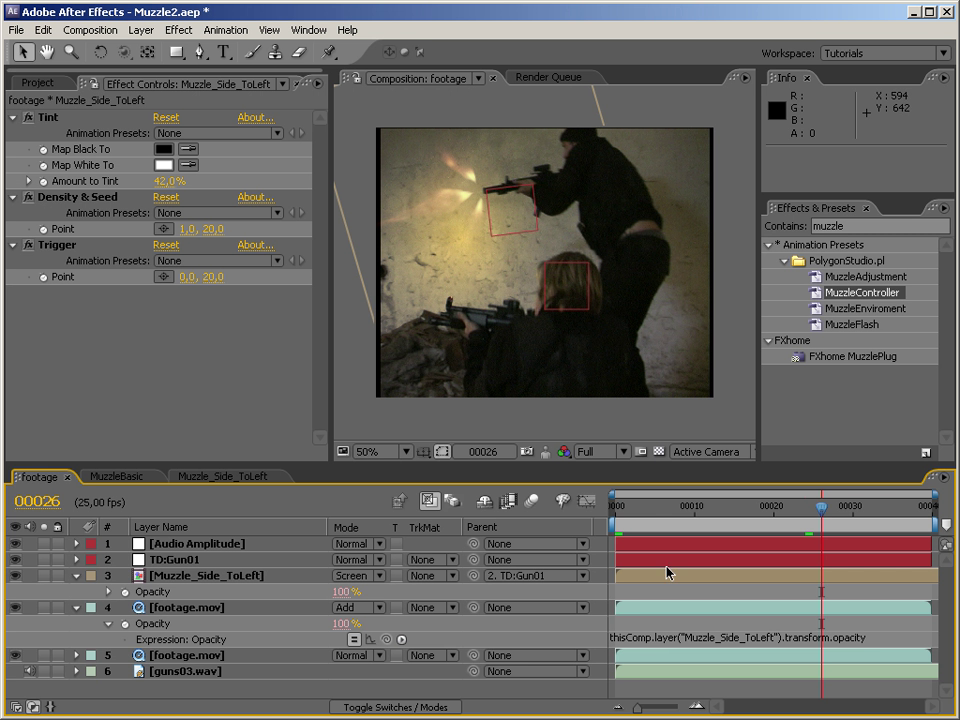
click(697, 518)
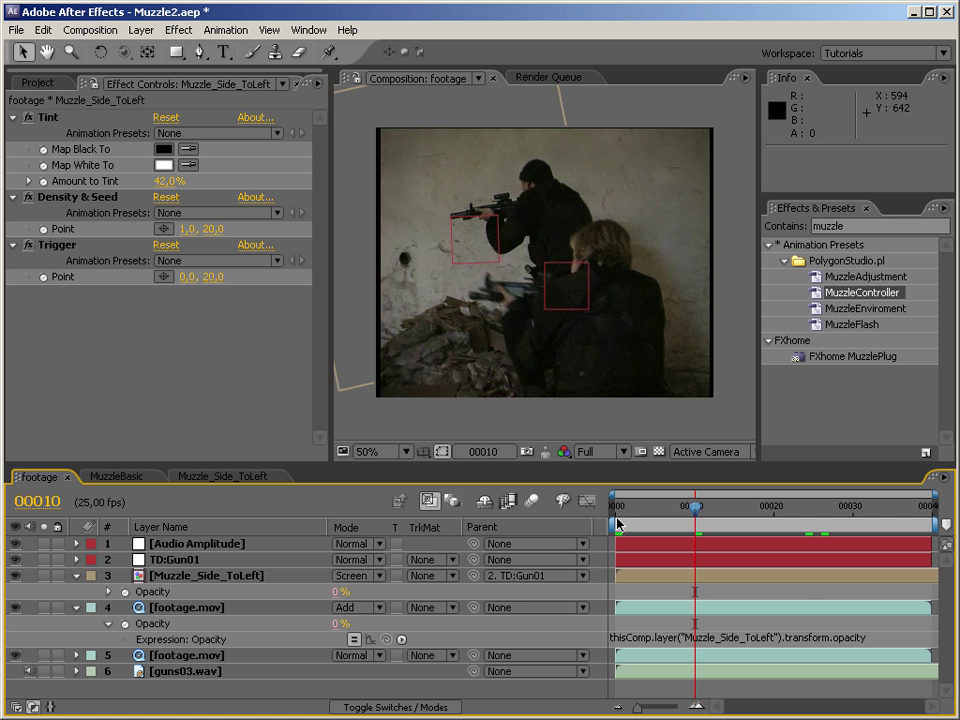
click(617, 521)
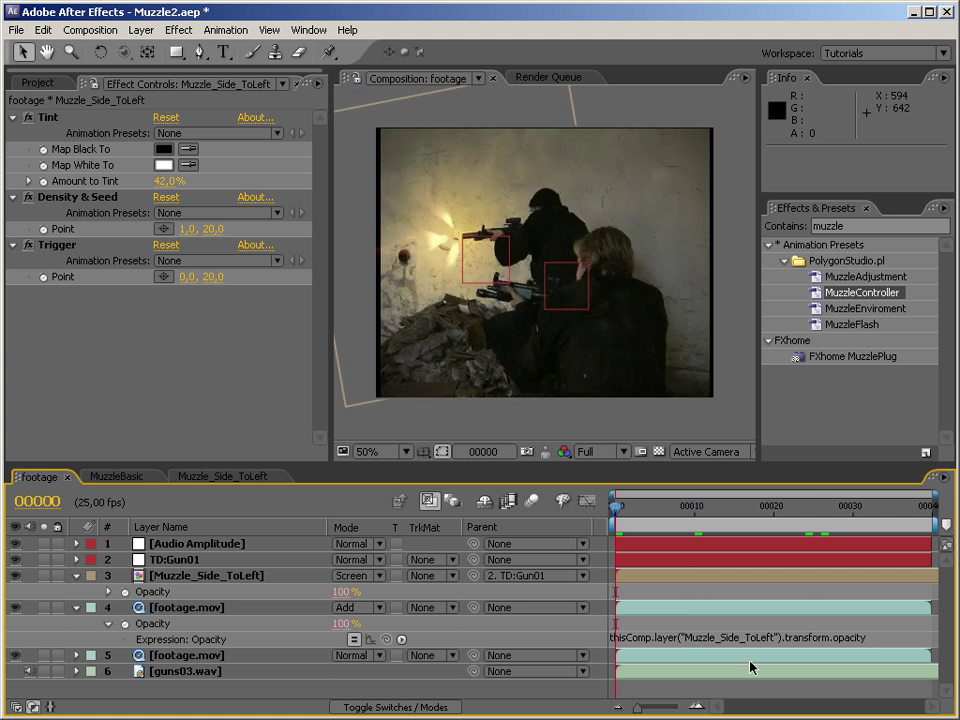